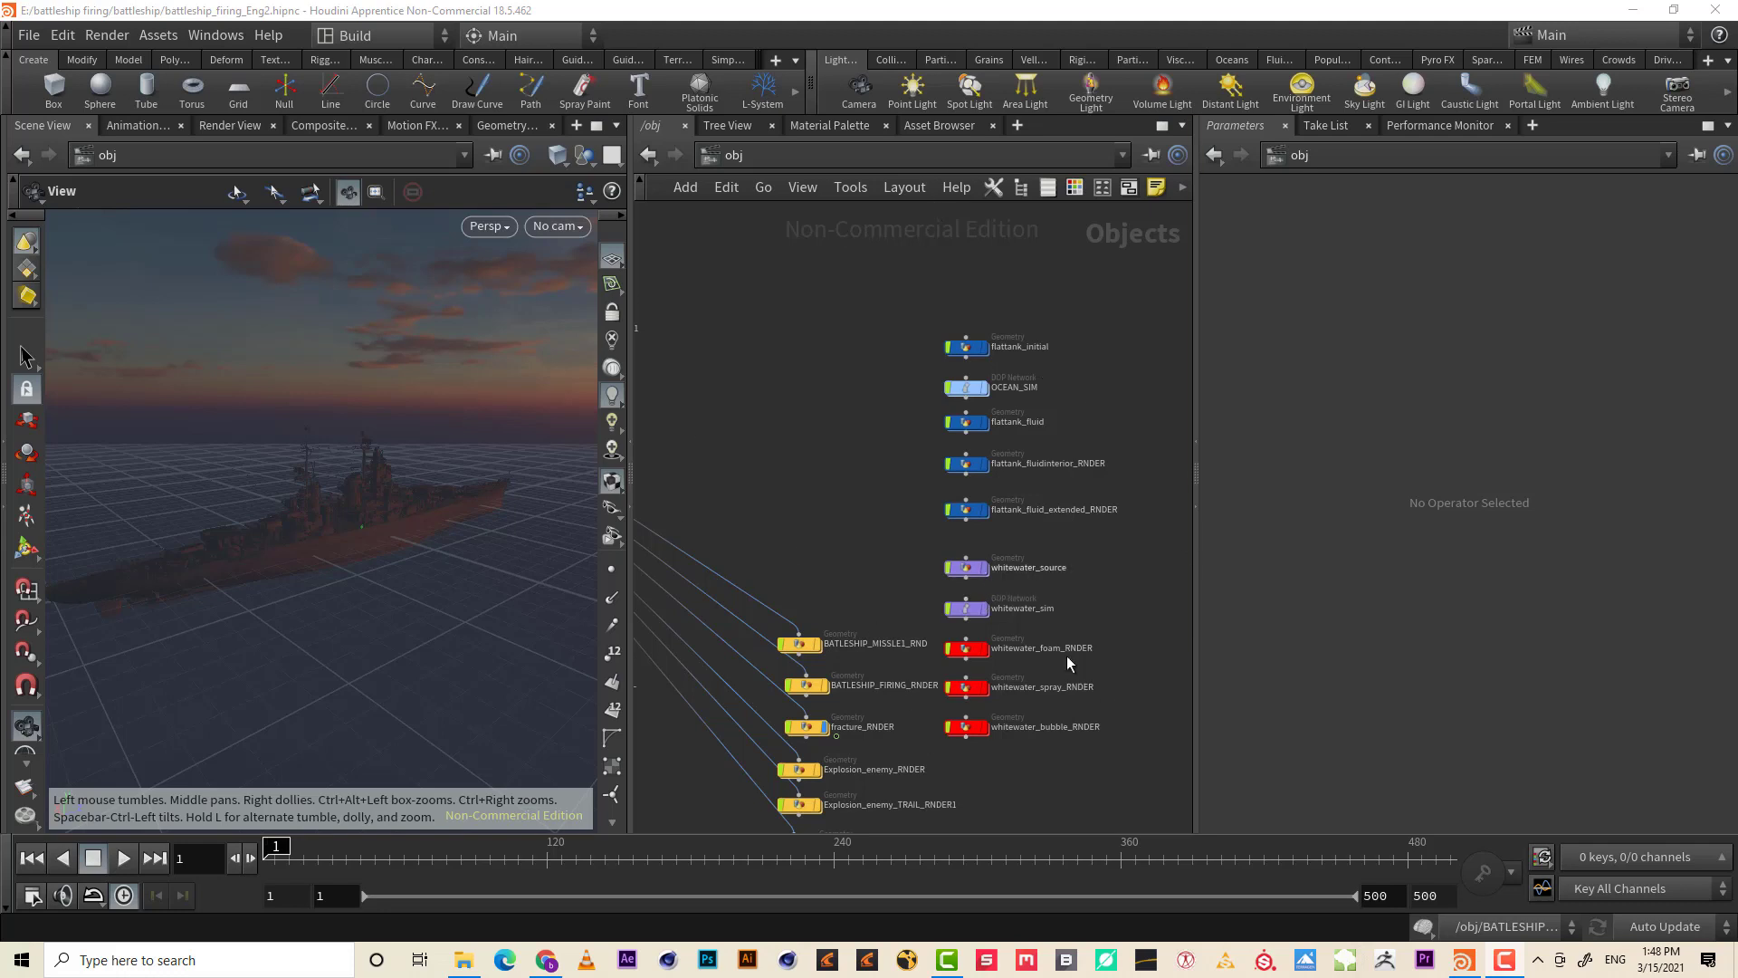
- Box-select the whitewater foam, spray and bubble render objects in /obj, then bring up Other Networks
{"action": "scroll", "coordinate": [1098, 619], "scroll_direction": "up", "scroll_amount": 3}
{"action": "middle_click_drag", "start_coordinate": [1098, 622], "coordinate": [1148, 466]}
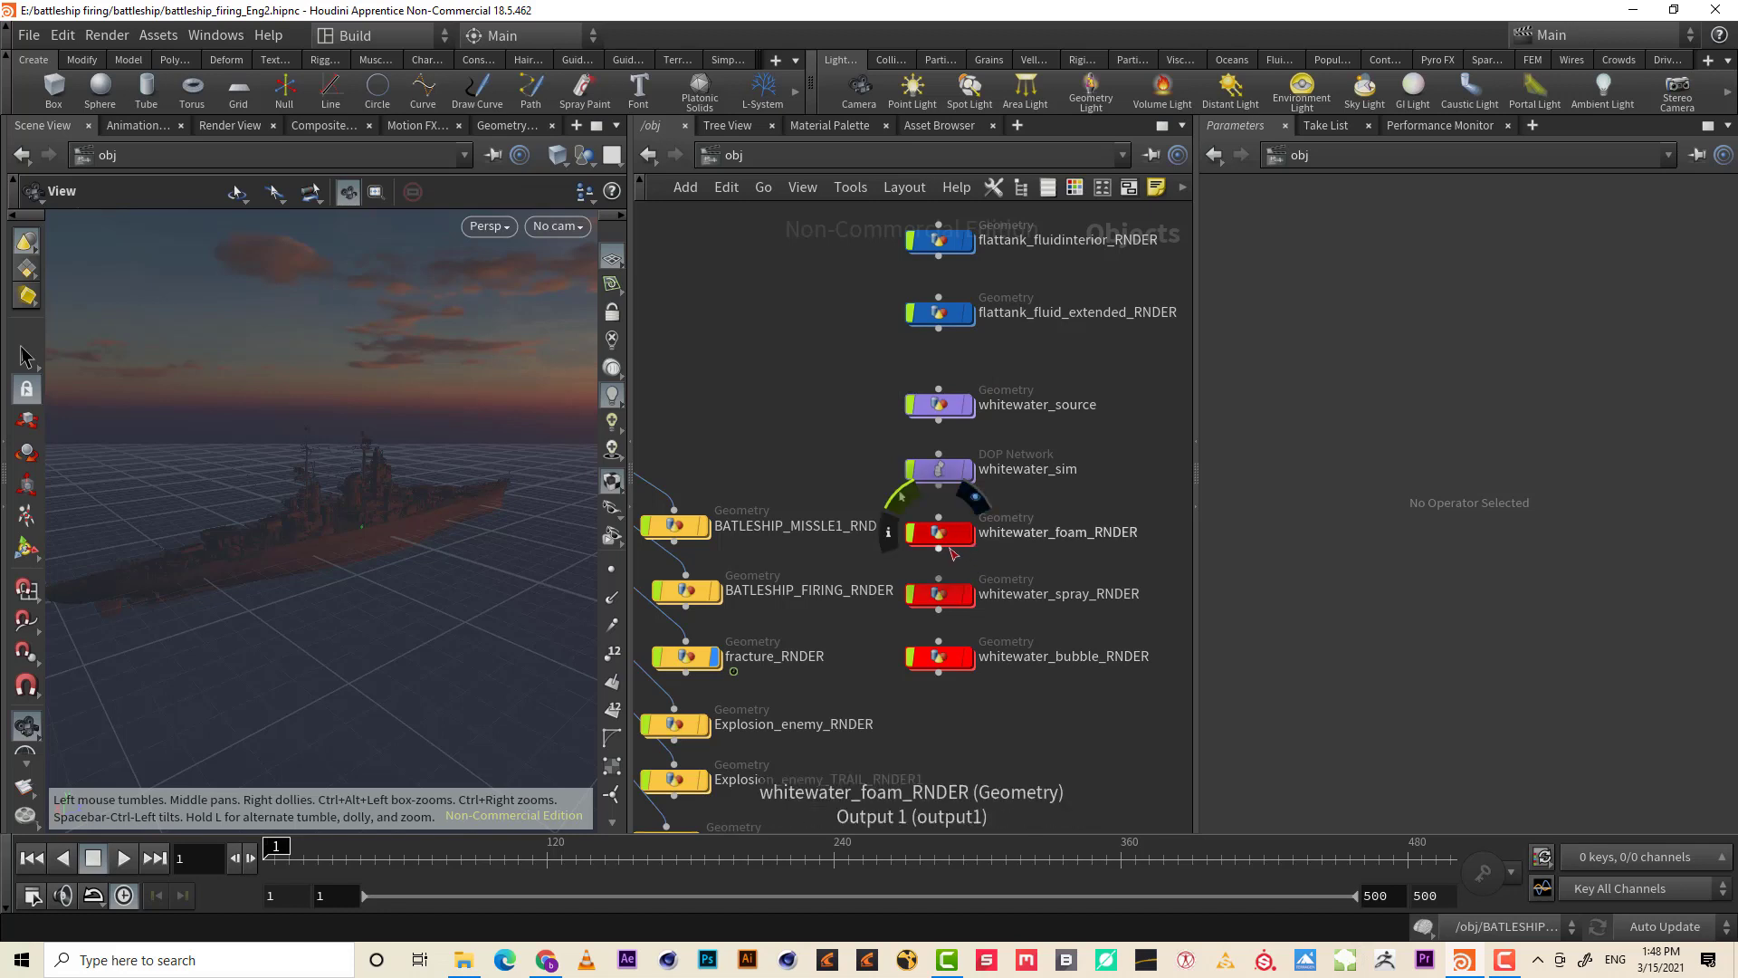
{"action": "left_click_drag", "start_coordinate": [1005, 749], "coordinate": [902, 513]}
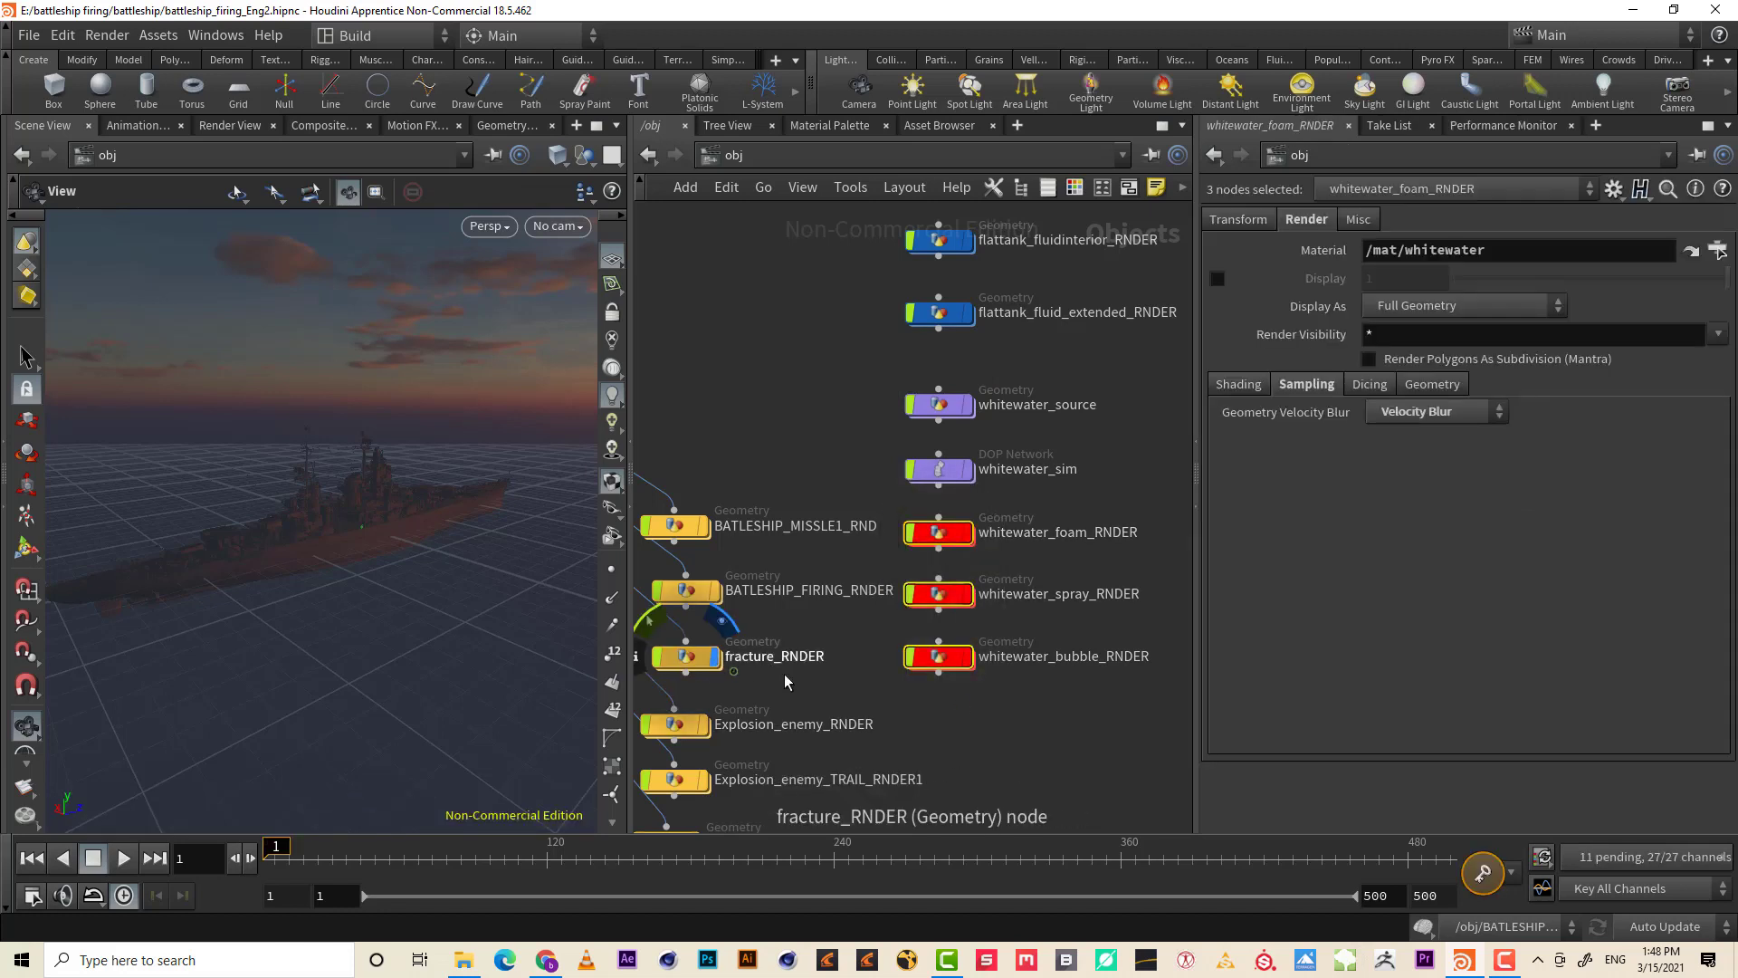
{"action": "middle_click_drag", "start_coordinate": [763, 368], "coordinate": [807, 334]}
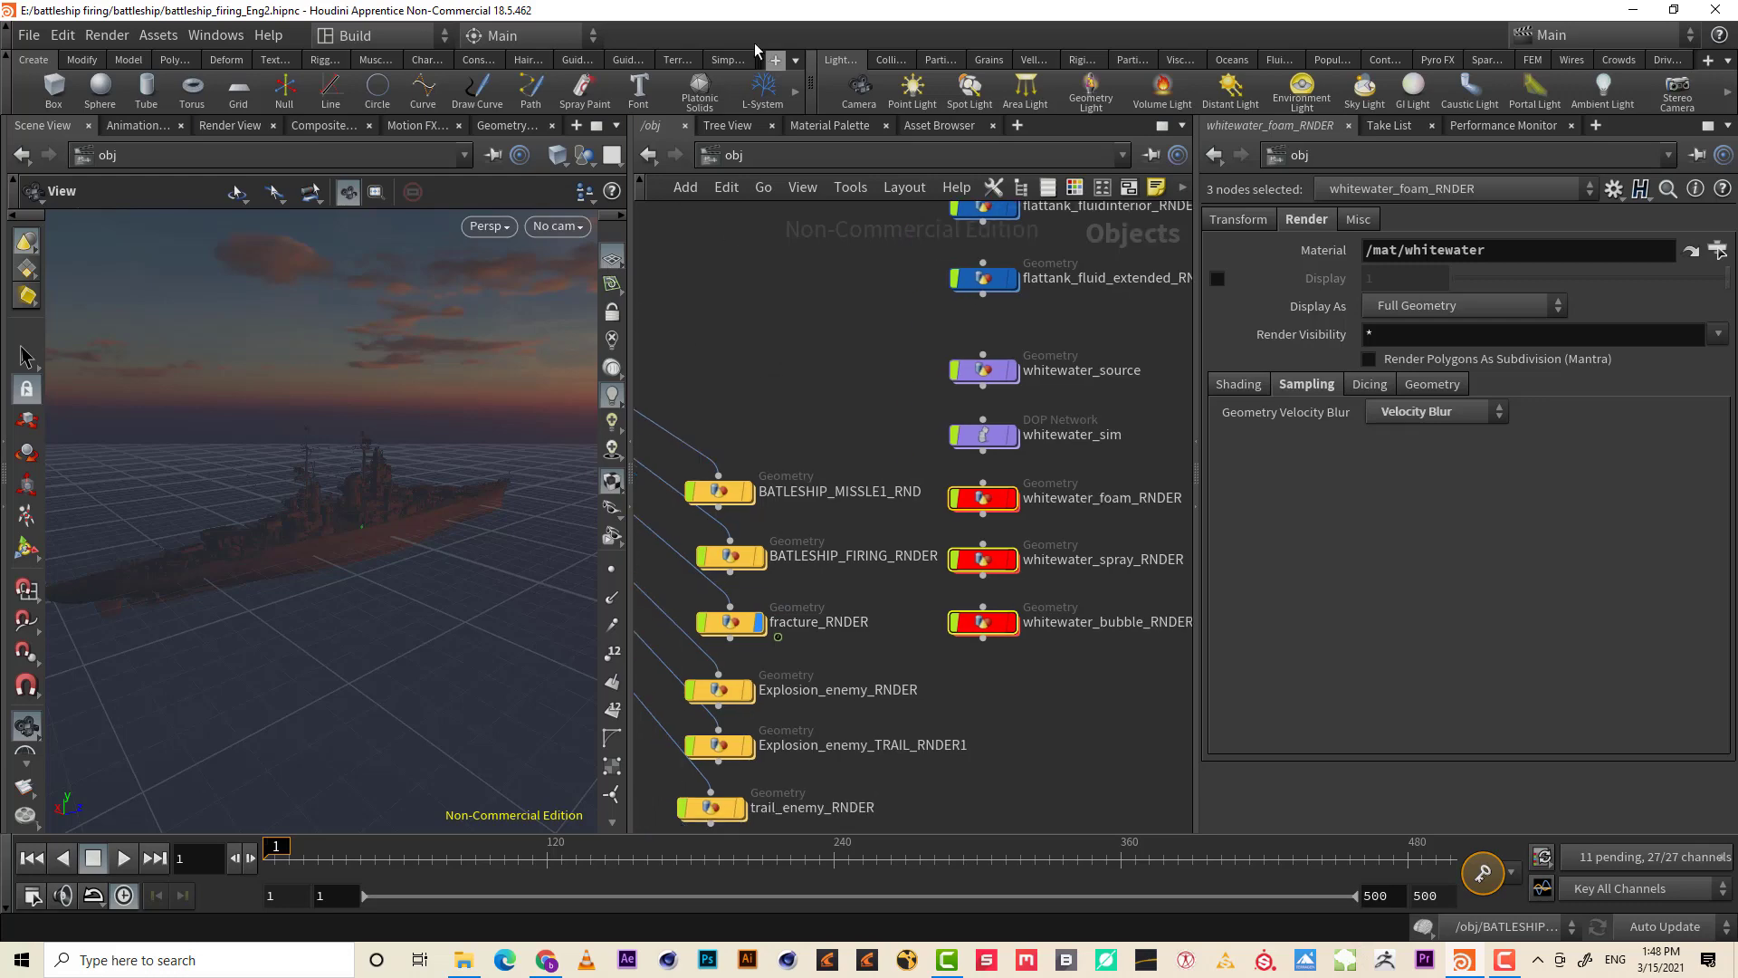
{"action": "left_click", "coordinate": [789, 169]}
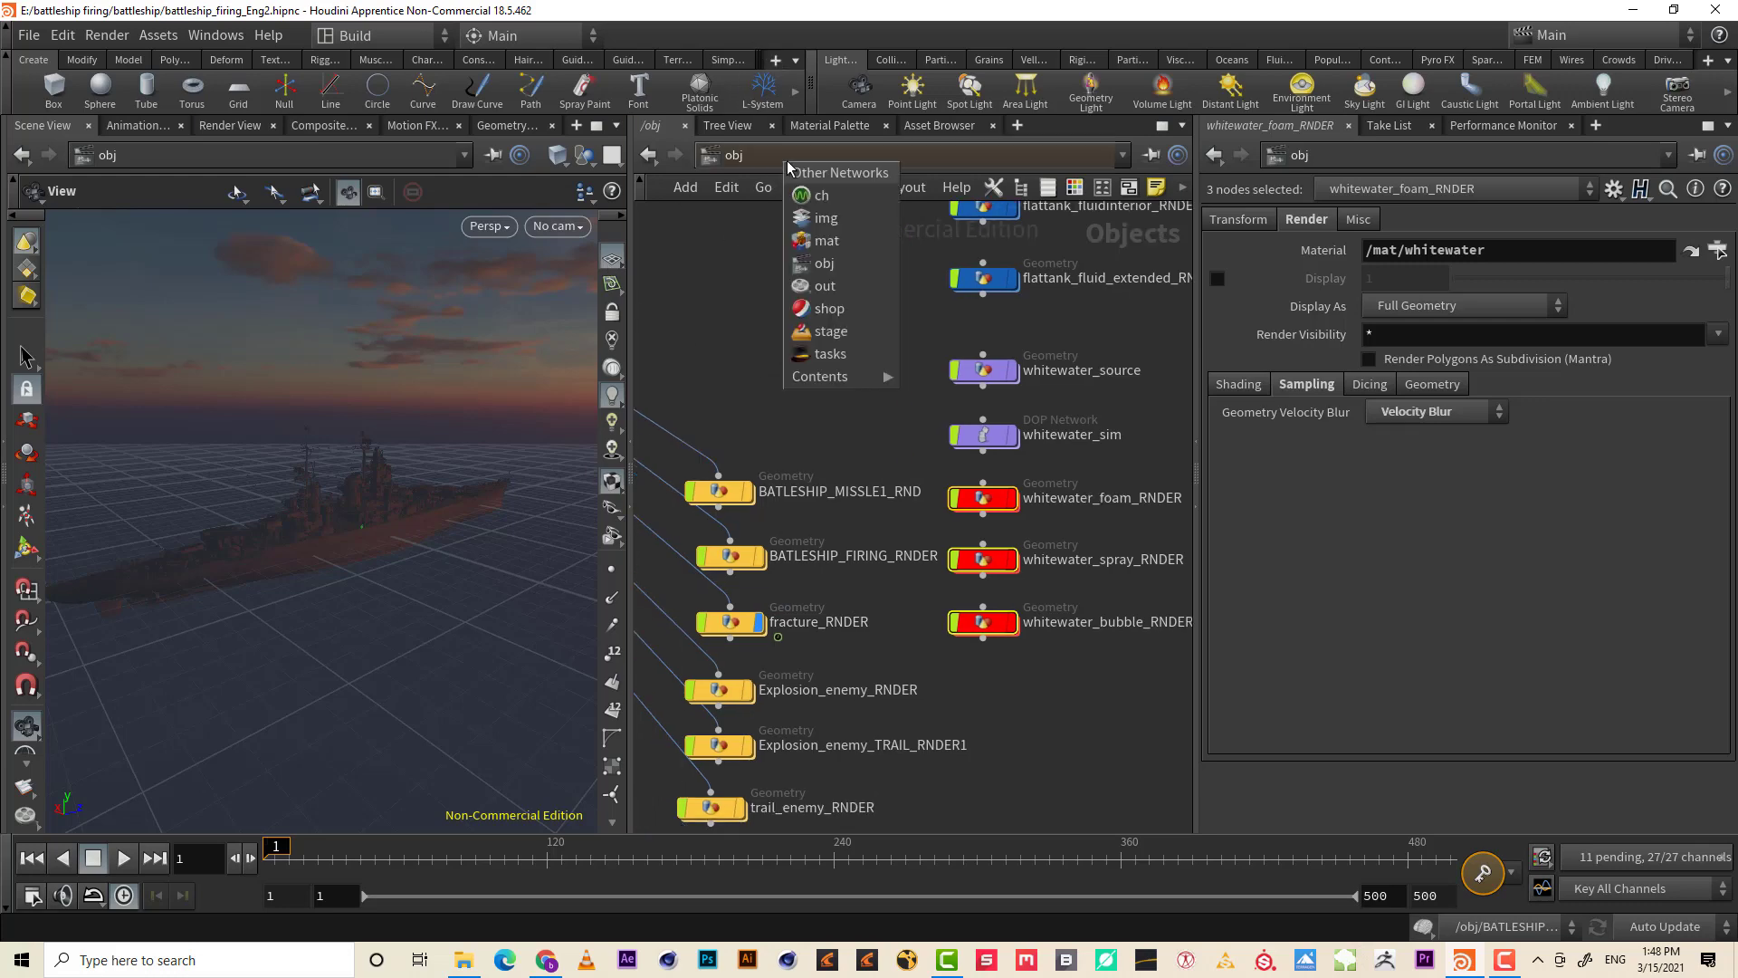
- Switch to the out network and place a new Mantra render node, mantra1
{"action": "left_click", "coordinate": [855, 285]}
{"action": "key", "text": "Tab"}
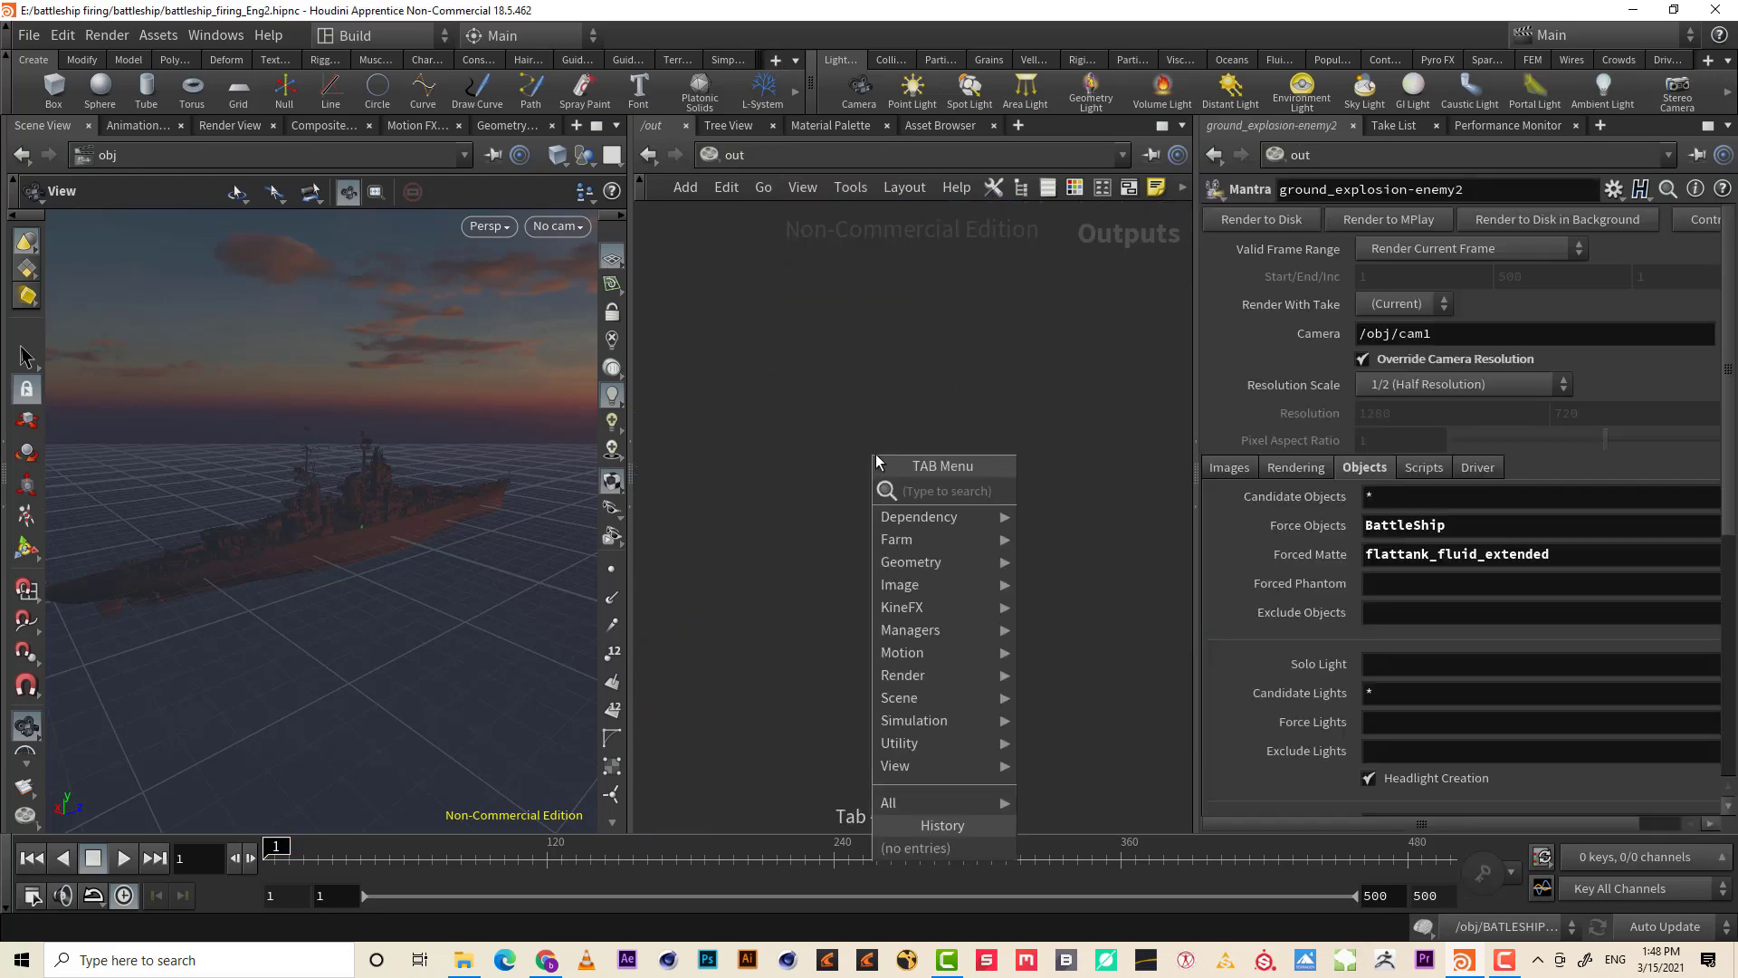
{"action": "type", "text": "mantra"}
{"action": "key", "text": "Return"}
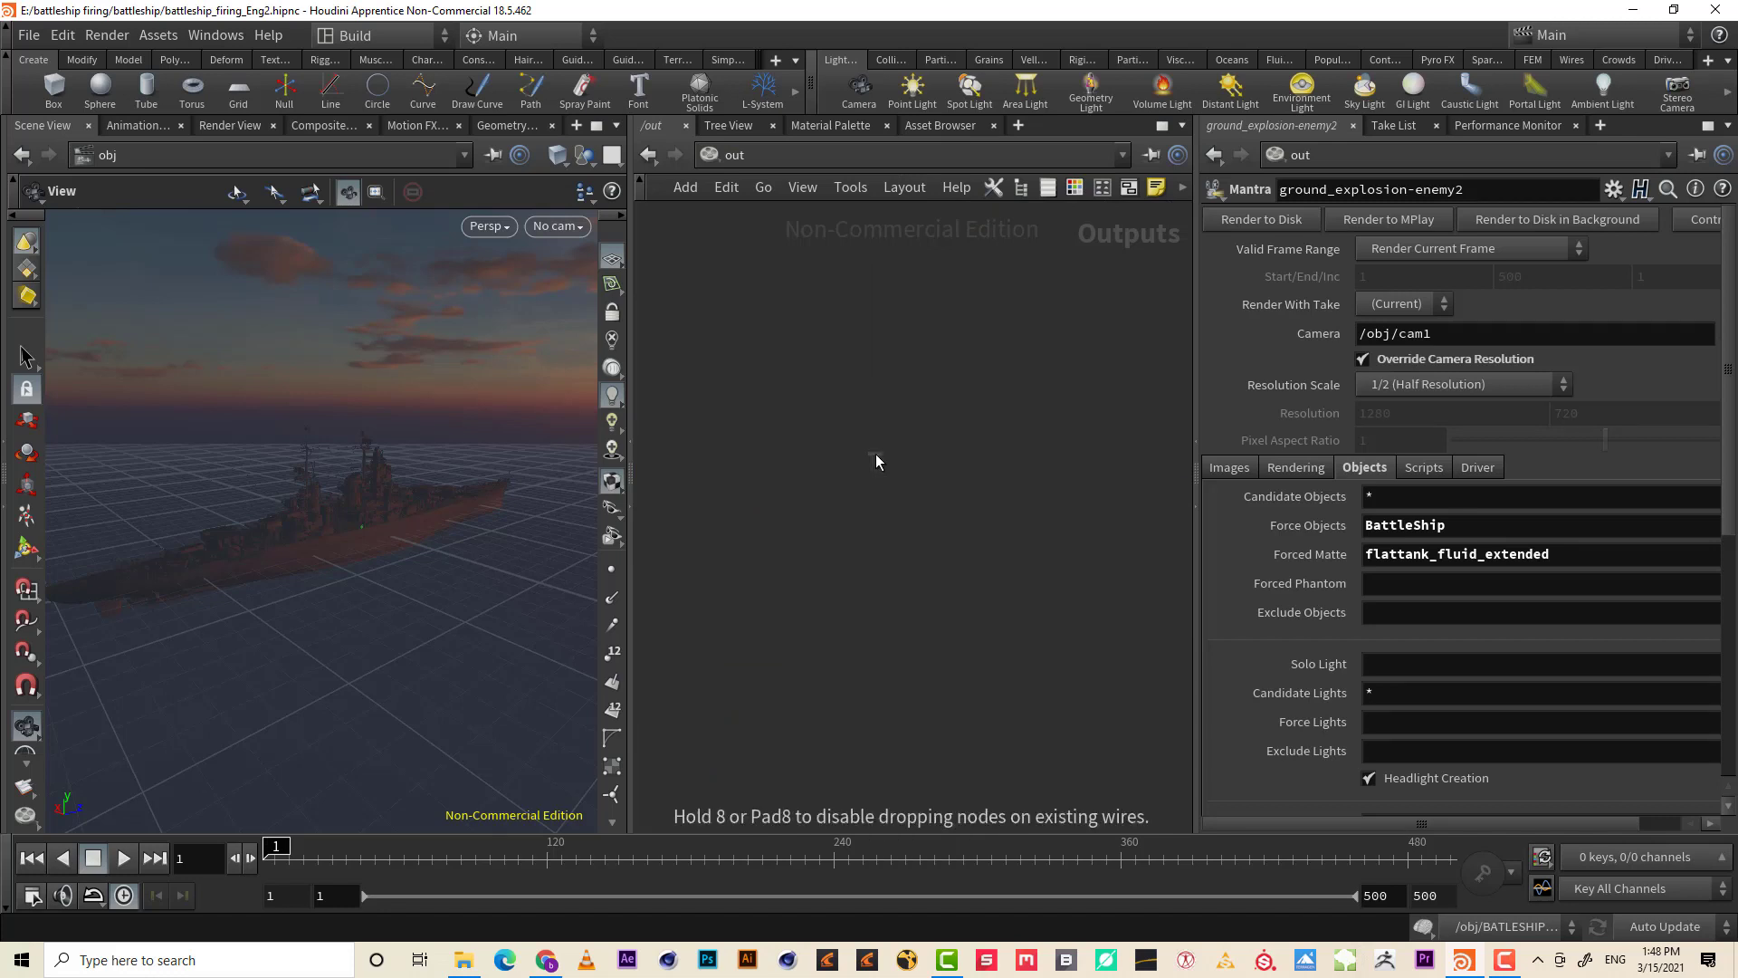
{"action": "left_click", "coordinate": [877, 457]}
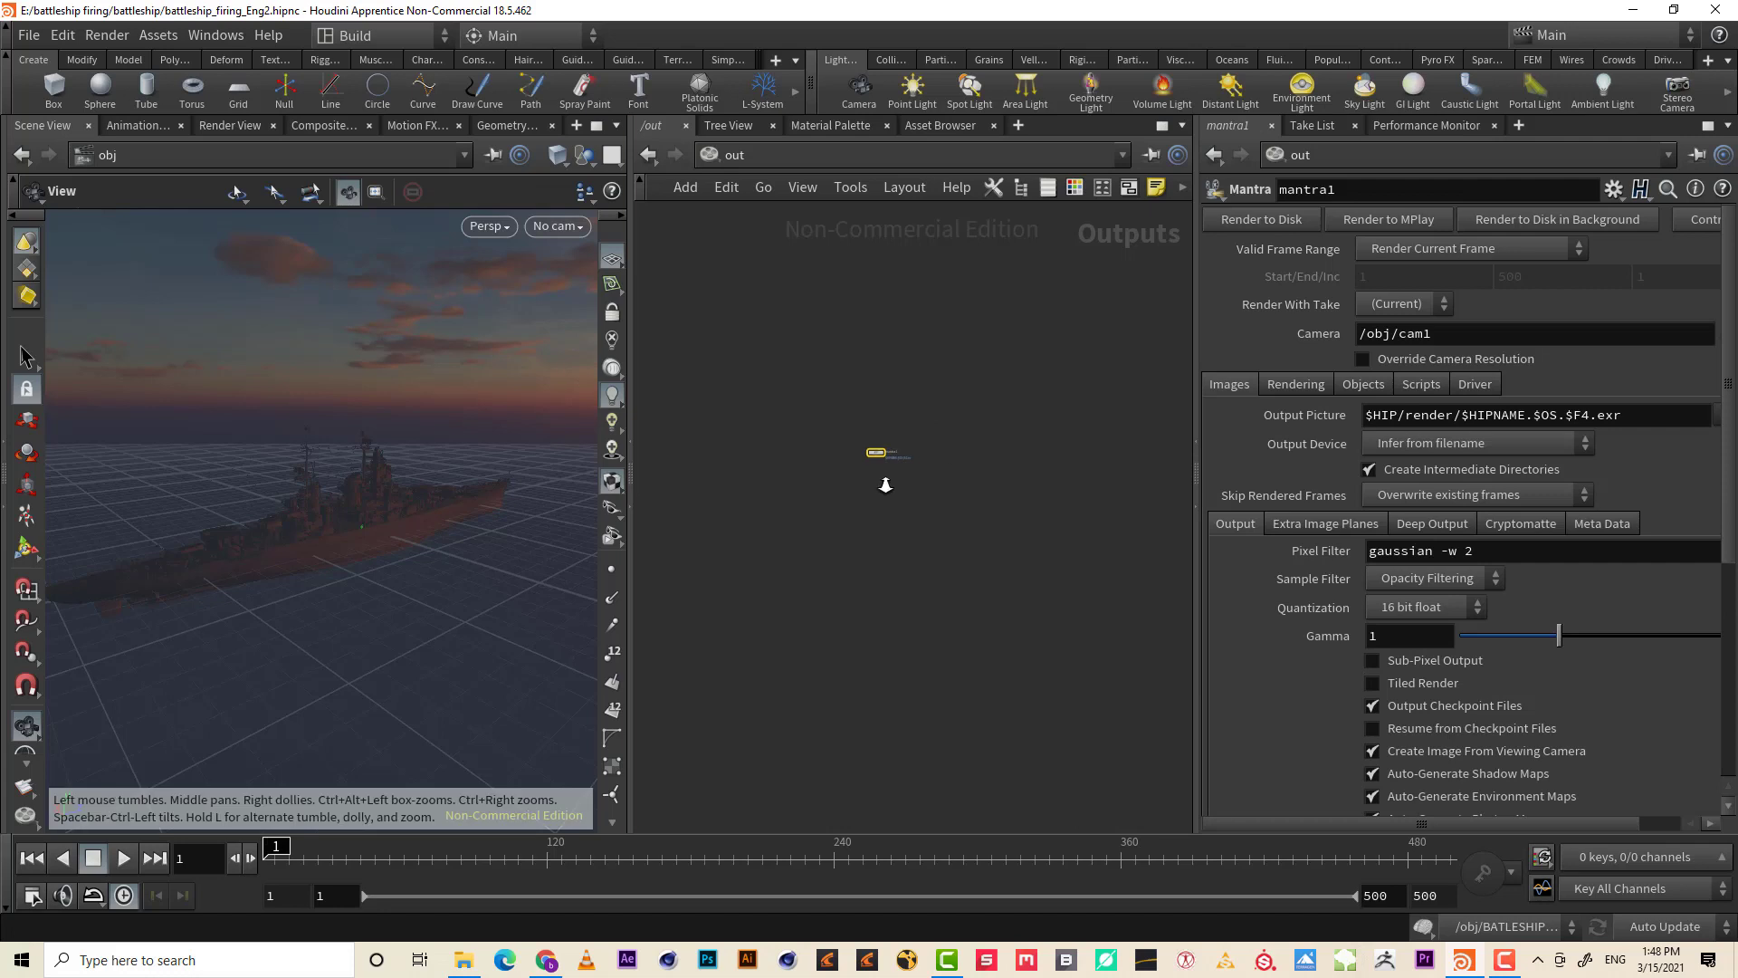
{"action": "scroll", "coordinate": [996, 453], "scroll_direction": "up", "scroll_amount": 3}
{"action": "middle_click_drag", "start_coordinate": [1023, 449], "coordinate": [954, 618]}
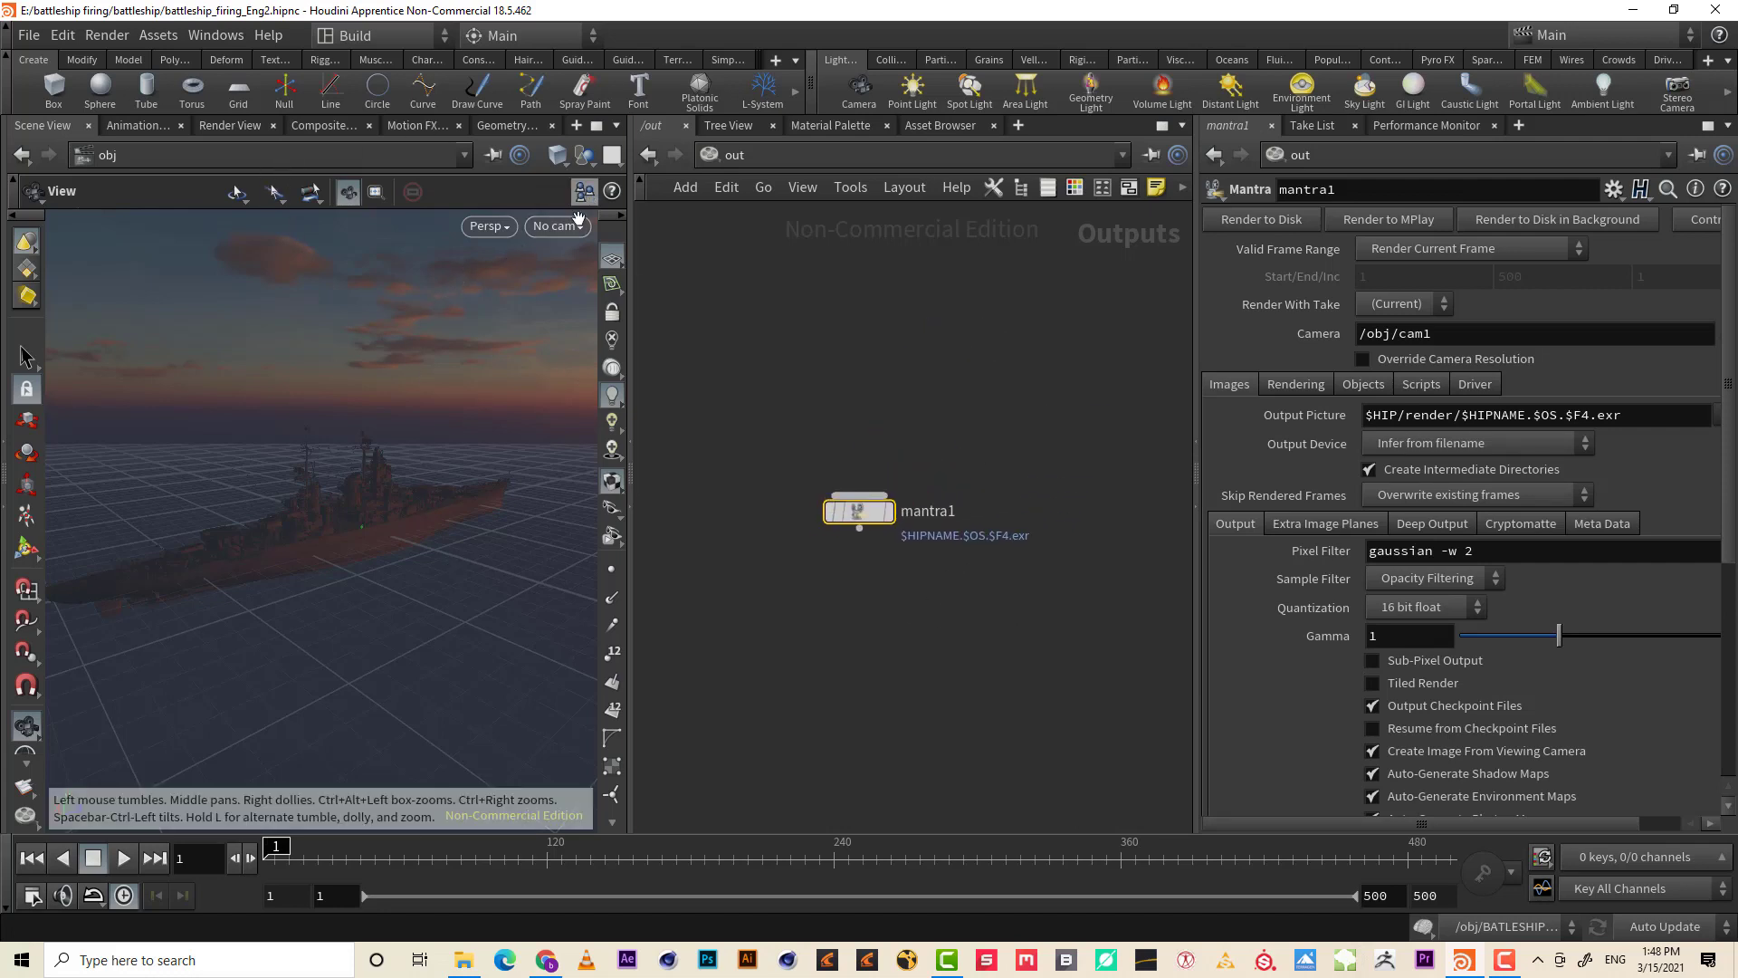
{"action": "mouse_move", "coordinate": [379, 493]}
{"action": "left_mouse_down"}
{"action": "mouse_move", "coordinate": [314, 546]}
{"action": "mouse_move", "coordinate": [314, 570]}
{"action": "mouse_move", "coordinate": [453, 507]}
{"action": "left_mouse_up"}
- Back in /obj, select flattank_fluidinterior_RNDER and flattank_fluid_extended_RNDER and colour them red
{"action": "left_click", "coordinate": [715, 155]}
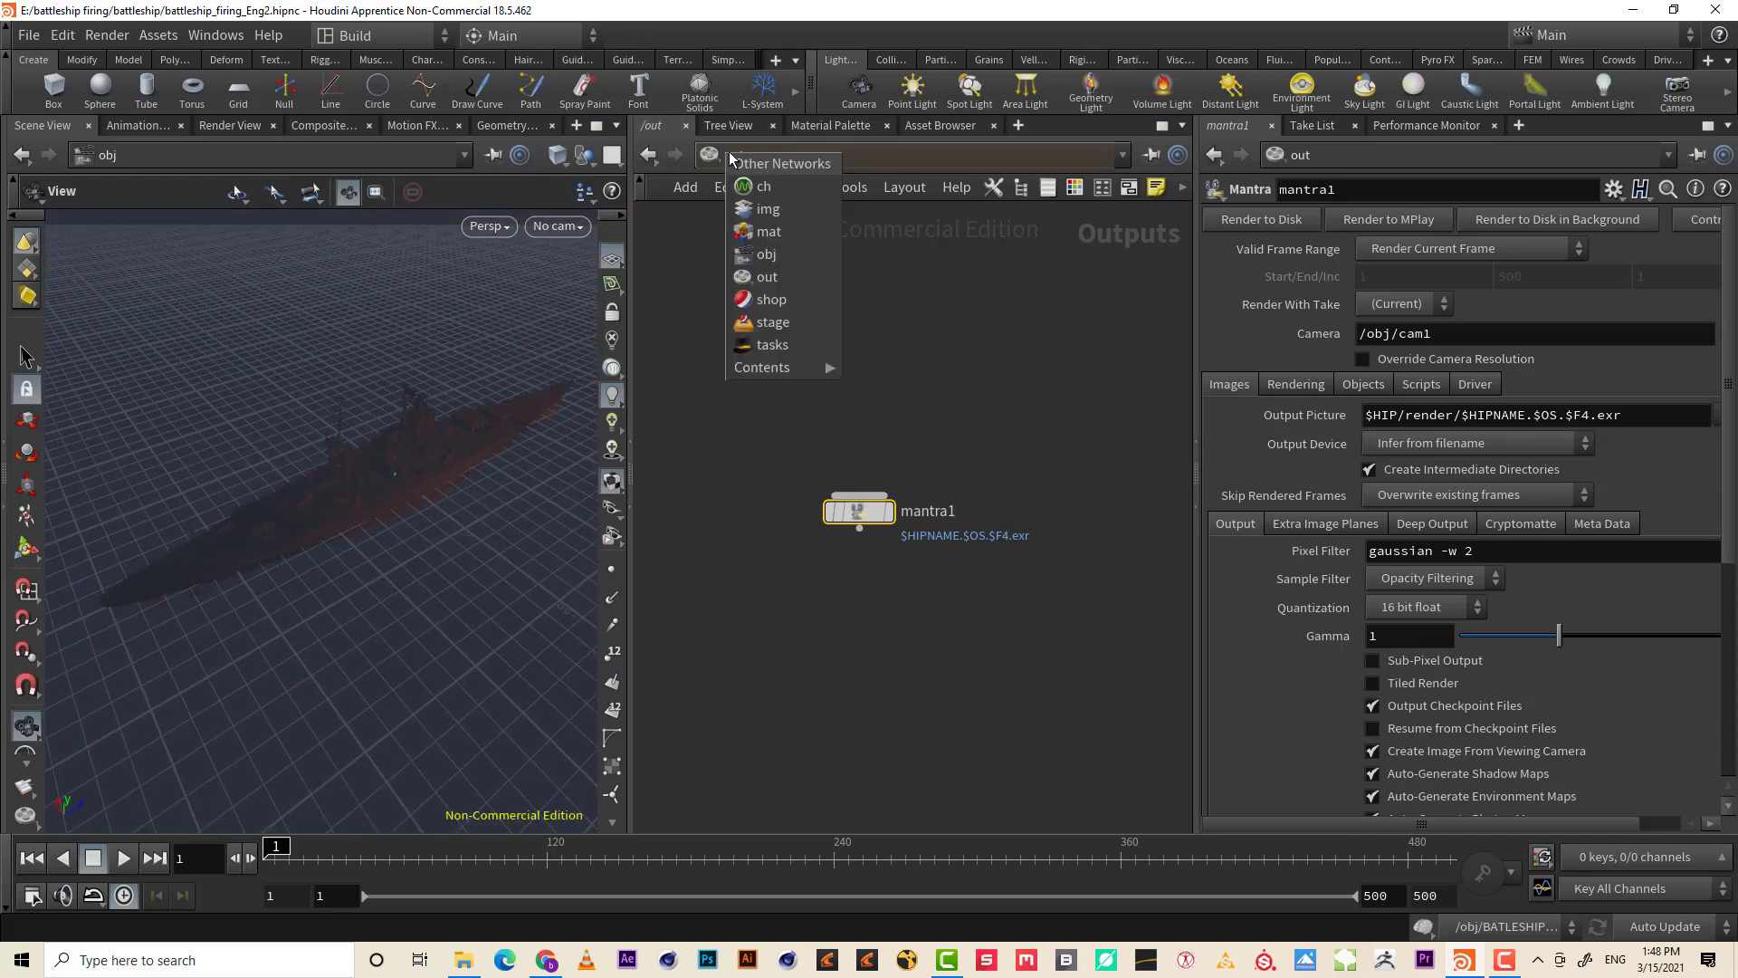
{"action": "left_click", "coordinate": [812, 258]}
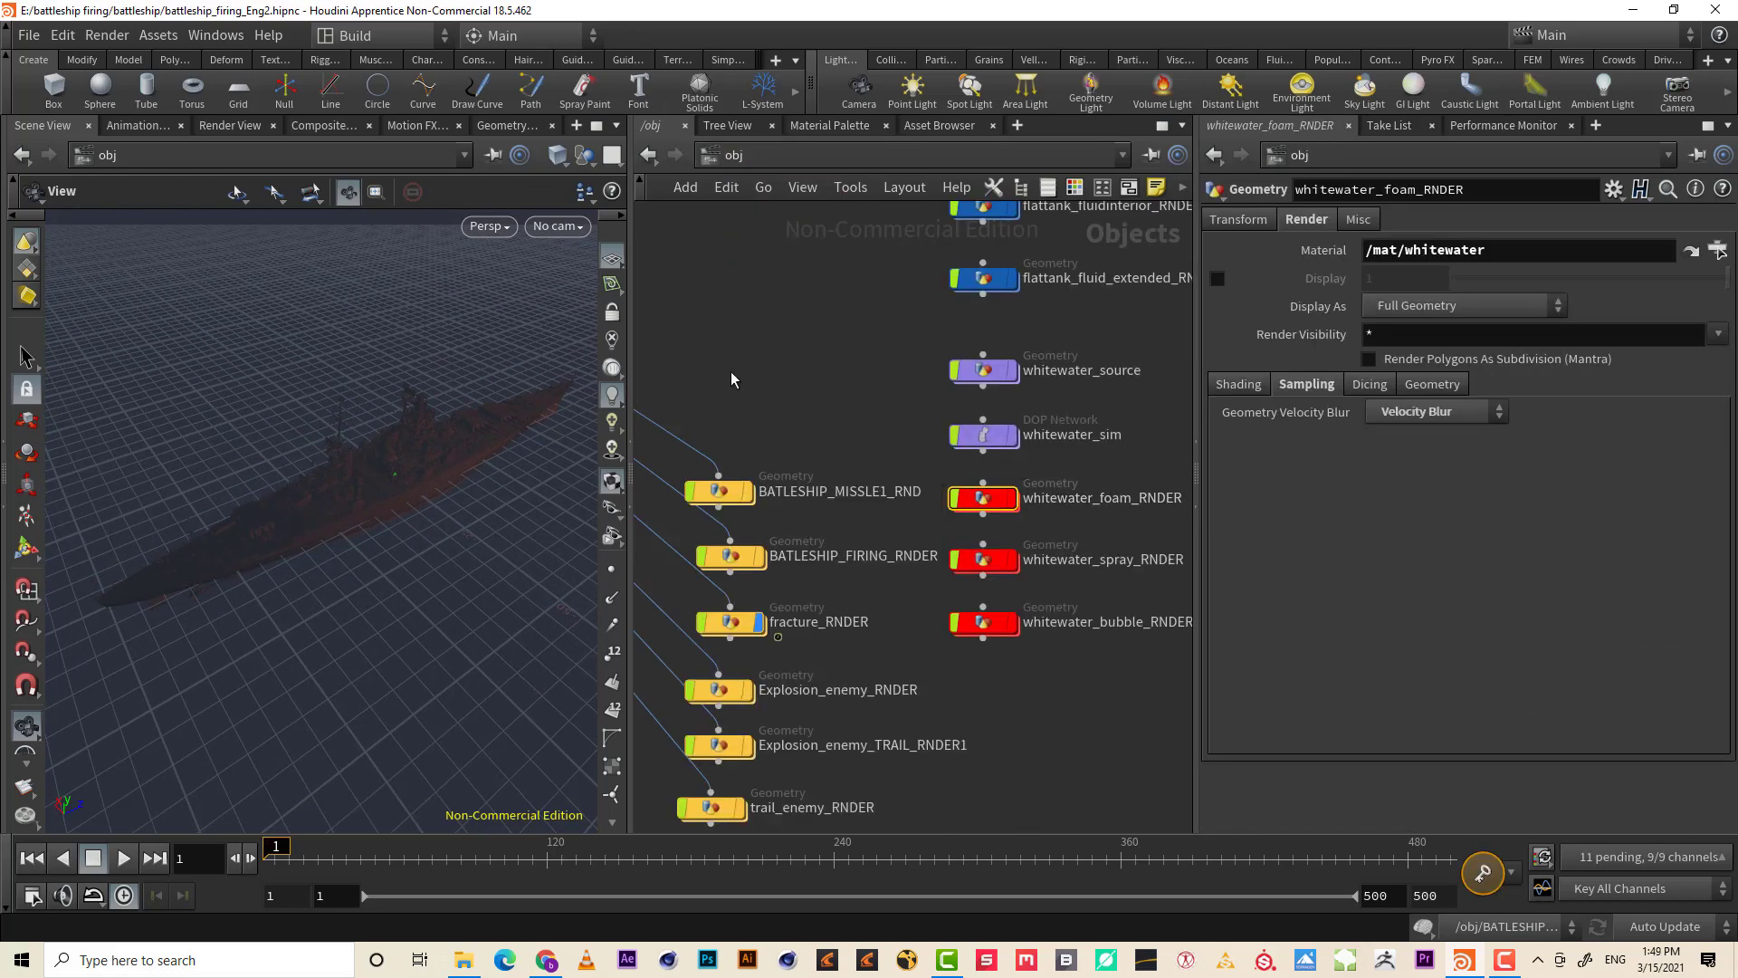
{"action": "middle_click_drag", "start_coordinate": [986, 426], "coordinate": [905, 459]}
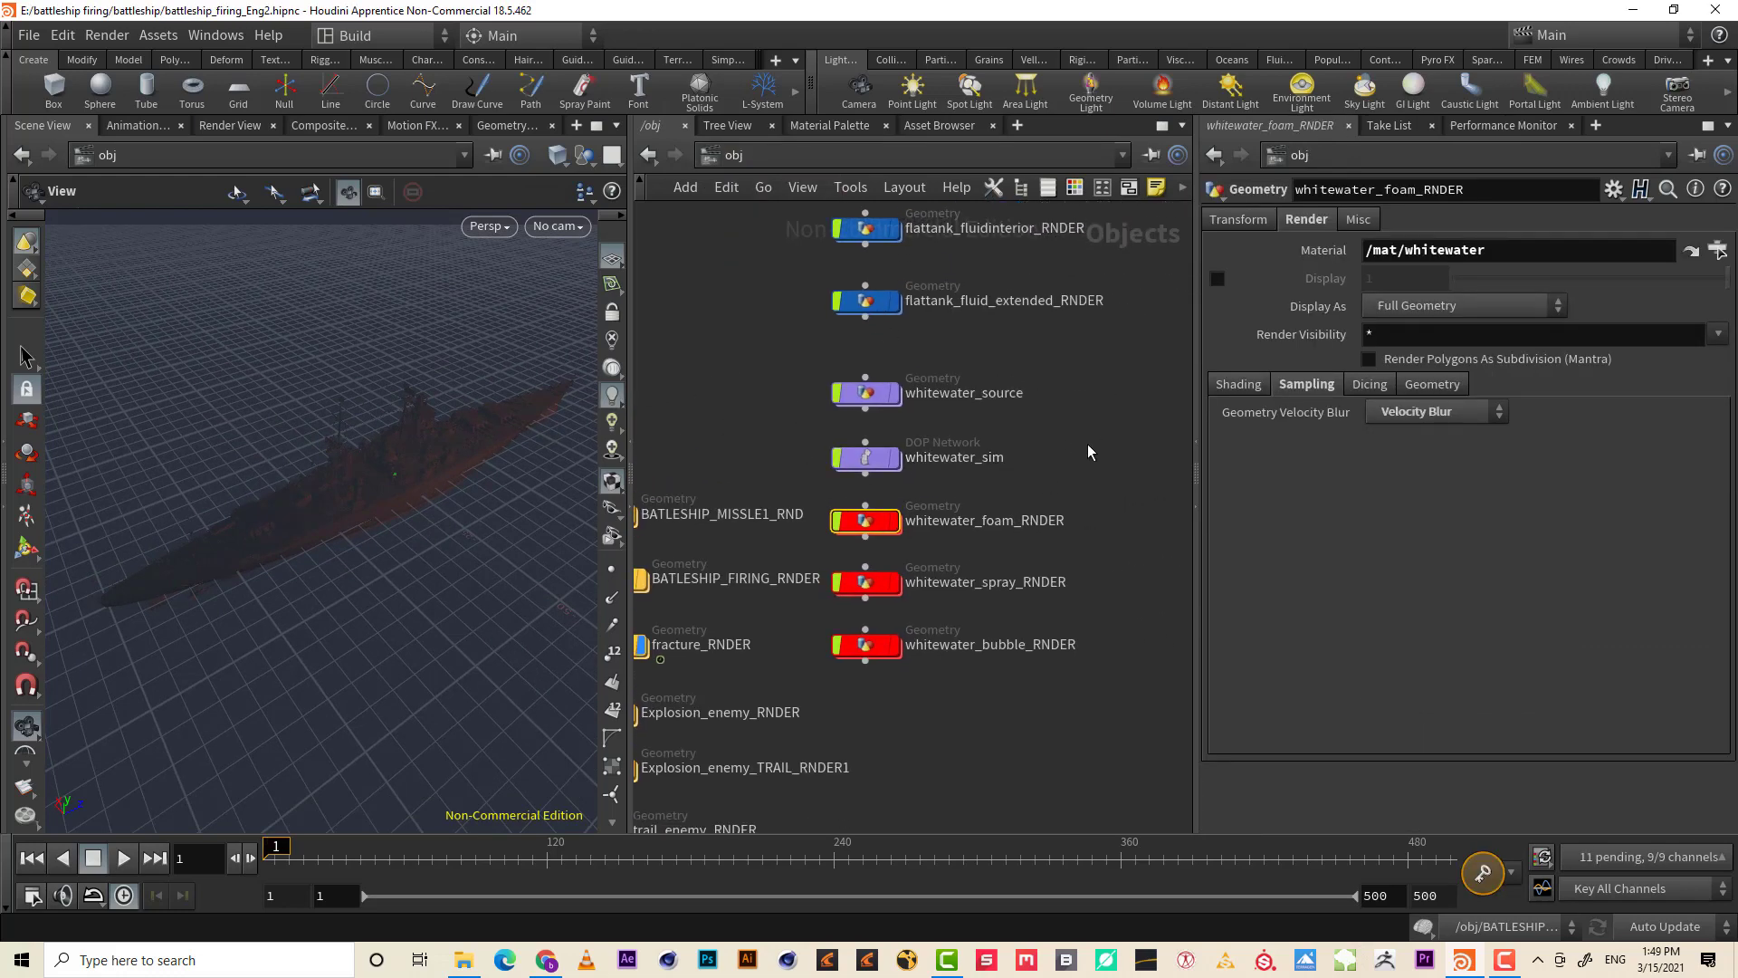
{"action": "middle_click_drag", "start_coordinate": [1099, 404], "coordinate": [1088, 658]}
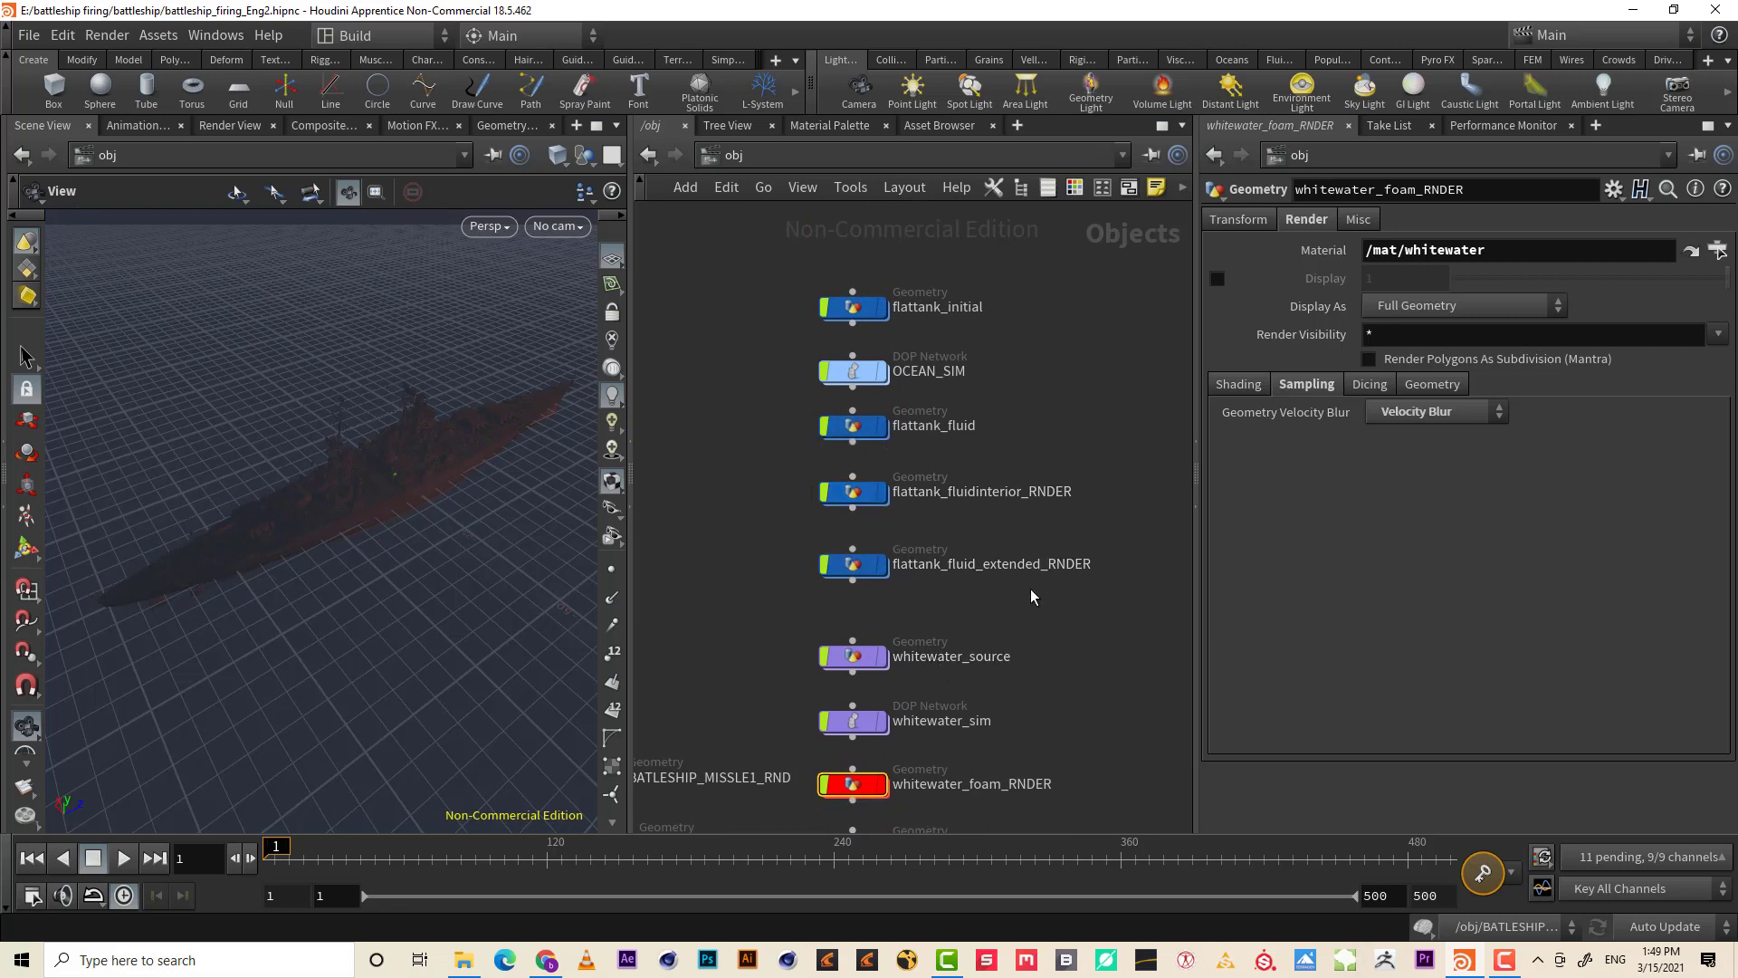
{"action": "mouse_move", "coordinate": [1032, 596]}
{"action": "left_mouse_down"}
{"action": "mouse_move", "coordinate": [735, 510]}
{"action": "mouse_move", "coordinate": [735, 471]}
{"action": "left_mouse_up"}
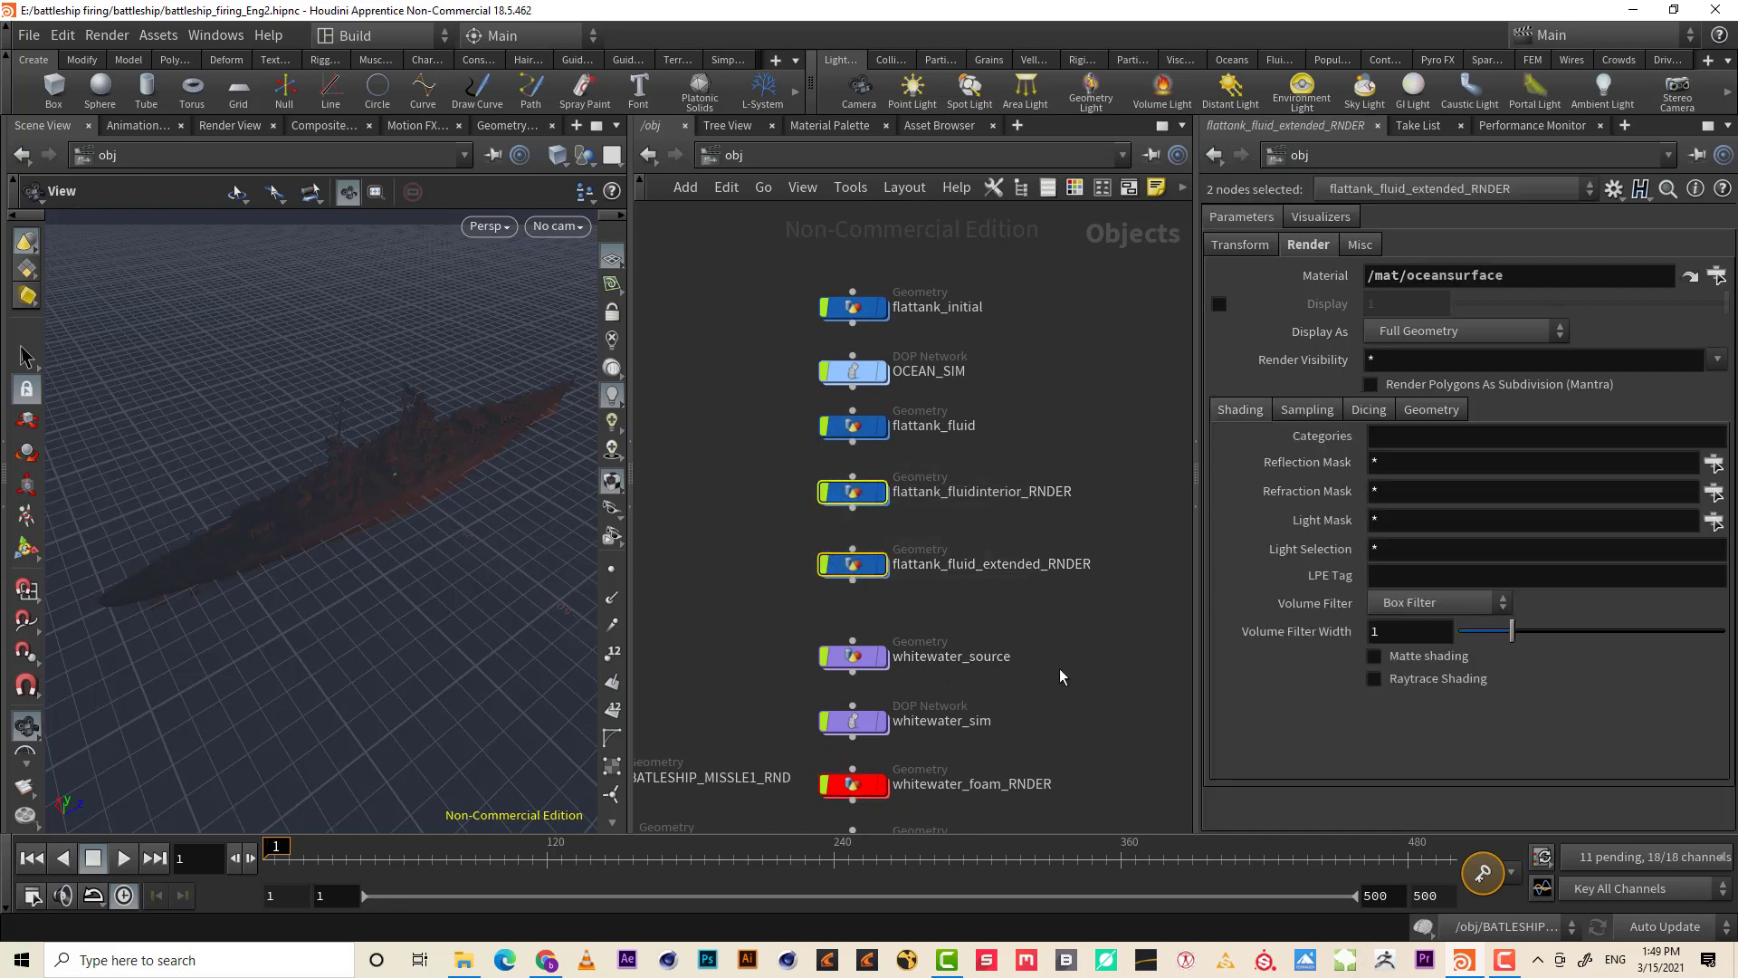
{"action": "key", "text": "c"}
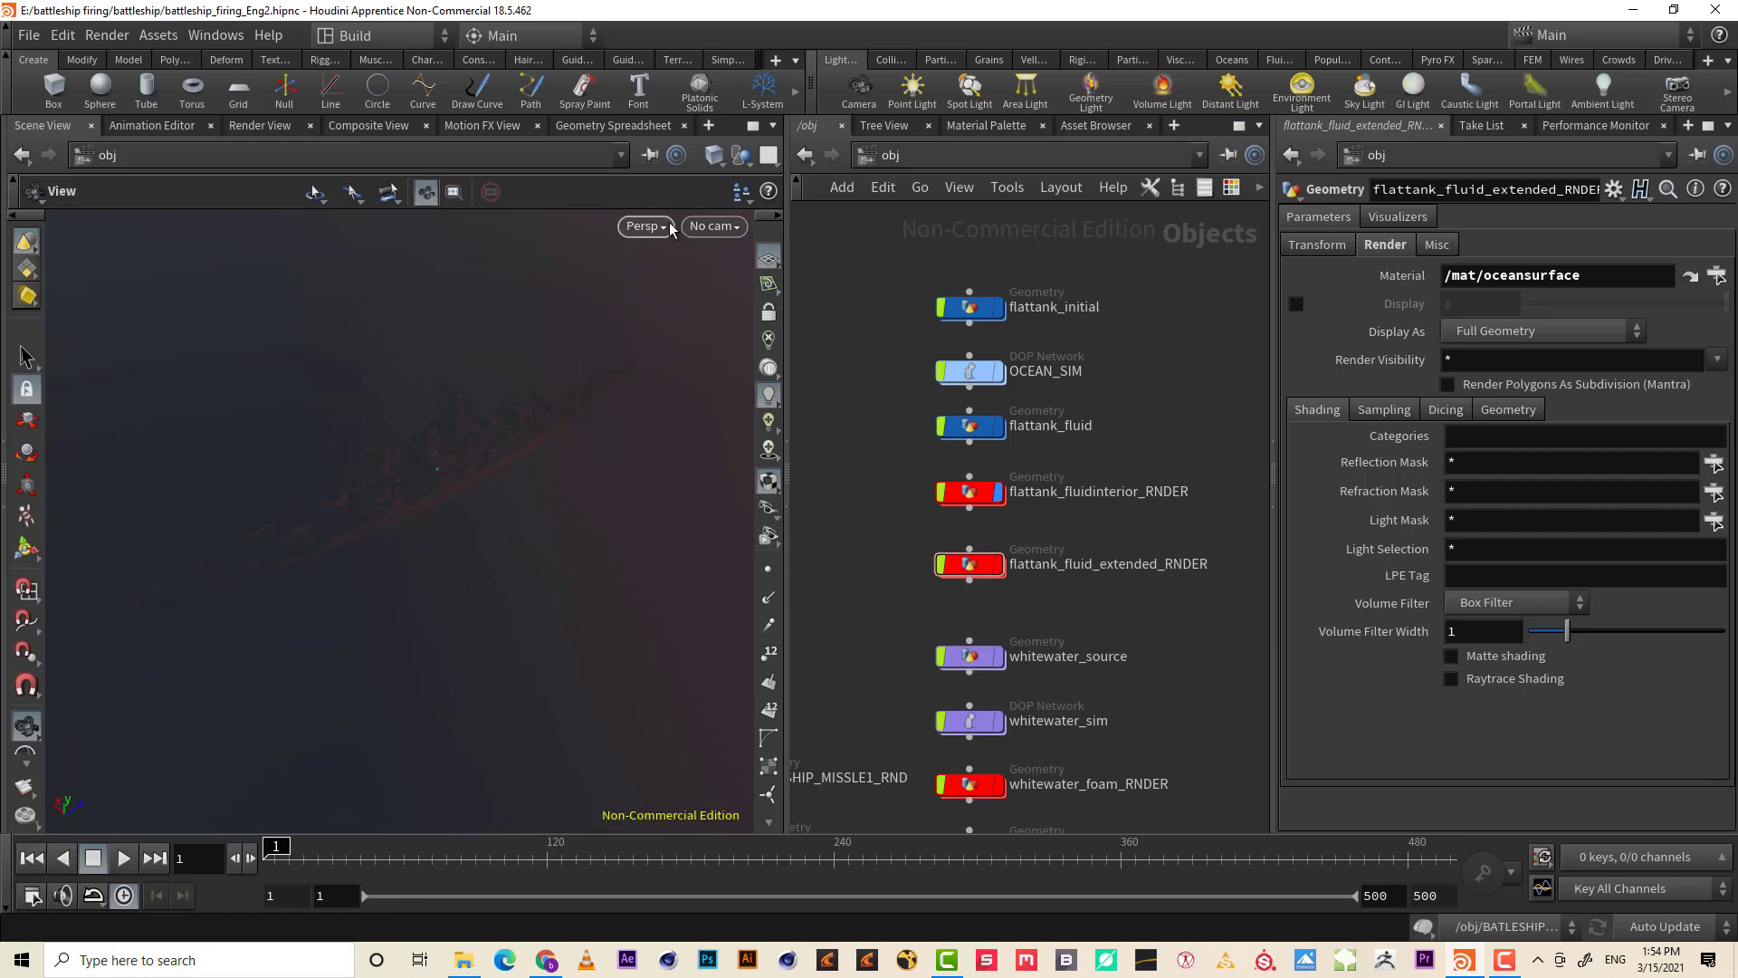
- Create a new camera, cam1, from the current view and parent it under null1
{"action": "left_click", "coordinate": [714, 226]}
{"action": "left_click", "coordinate": [778, 296]}
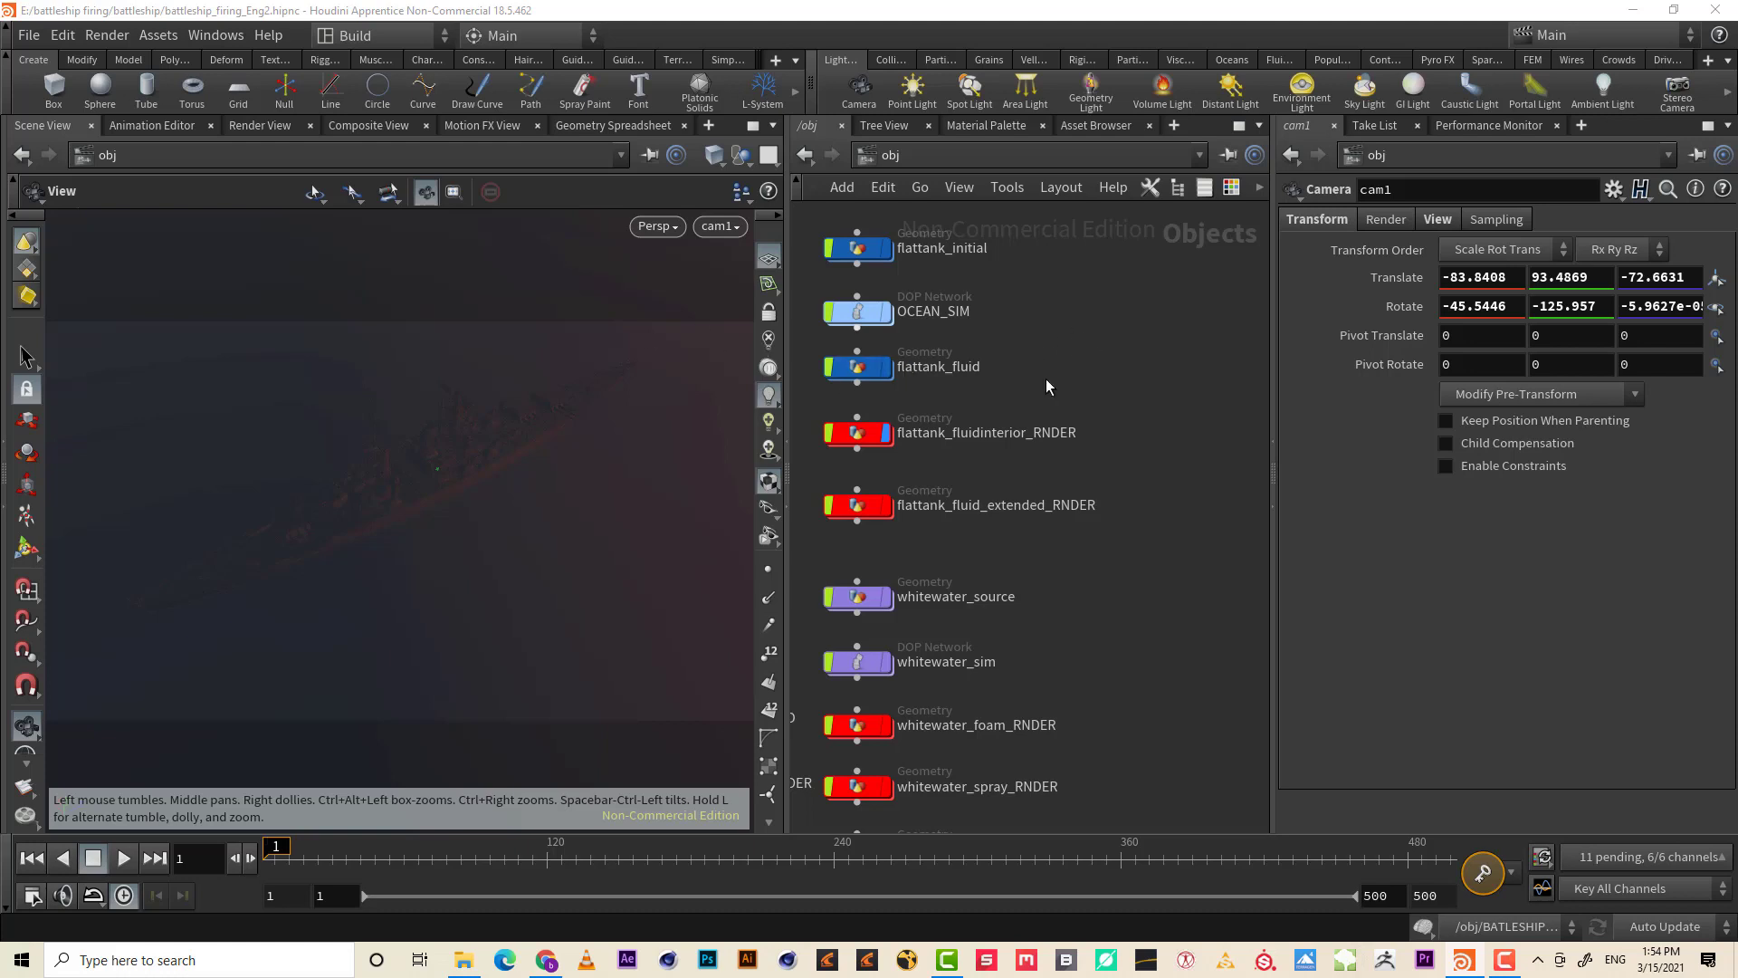
{"action": "scroll", "coordinate": [1188, 418], "scroll_direction": "down", "scroll_amount": 3}
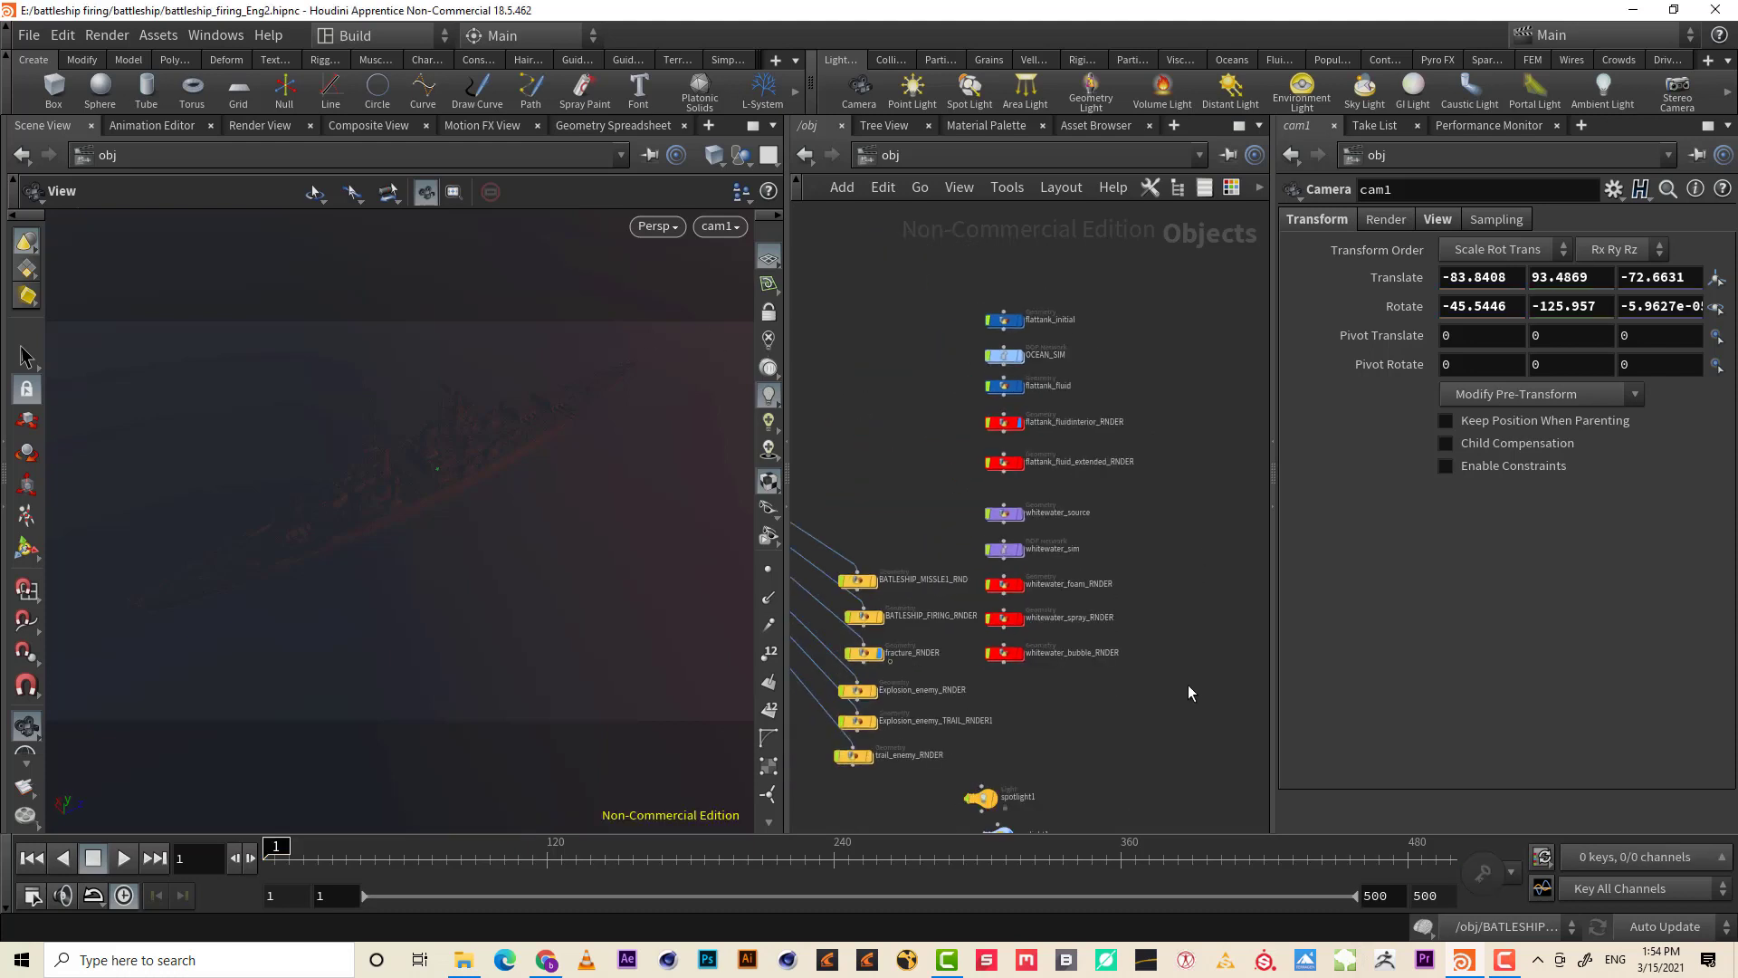
{"action": "middle_click_drag", "start_coordinate": [1187, 684], "coordinate": [1181, 467]}
{"action": "left_click_drag", "start_coordinate": [1050, 646], "coordinate": [905, 280]}
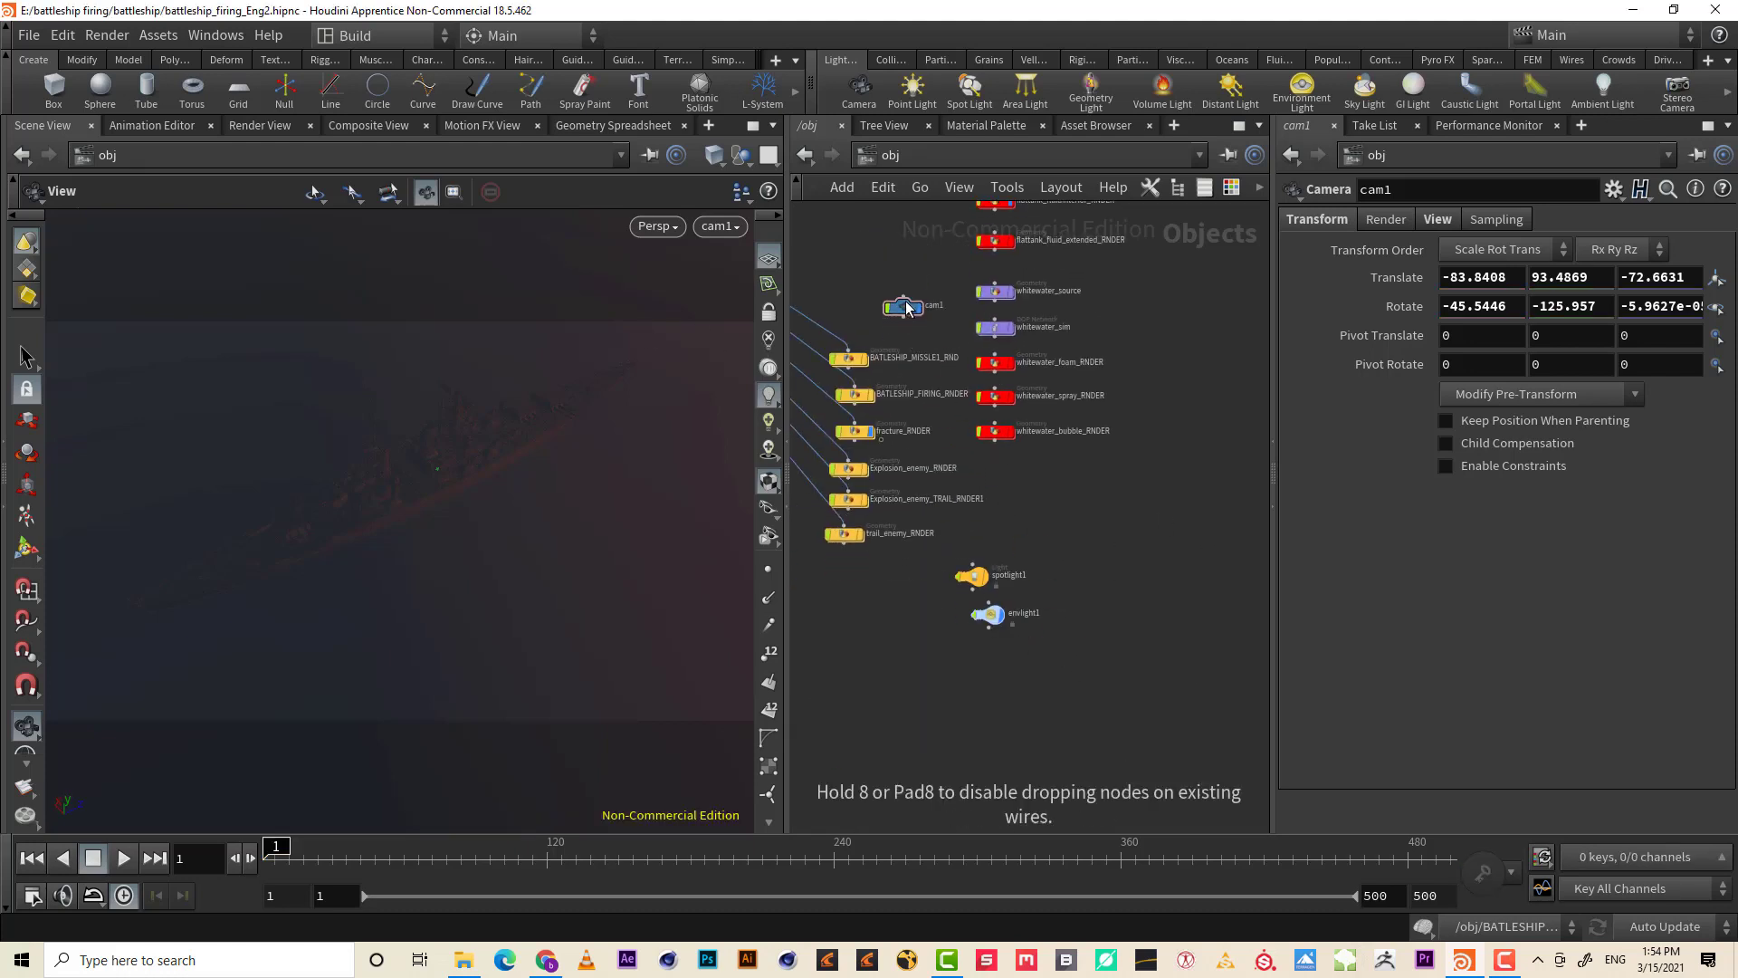
{"action": "middle_click_drag", "start_coordinate": [935, 360], "coordinate": [1231, 558]}
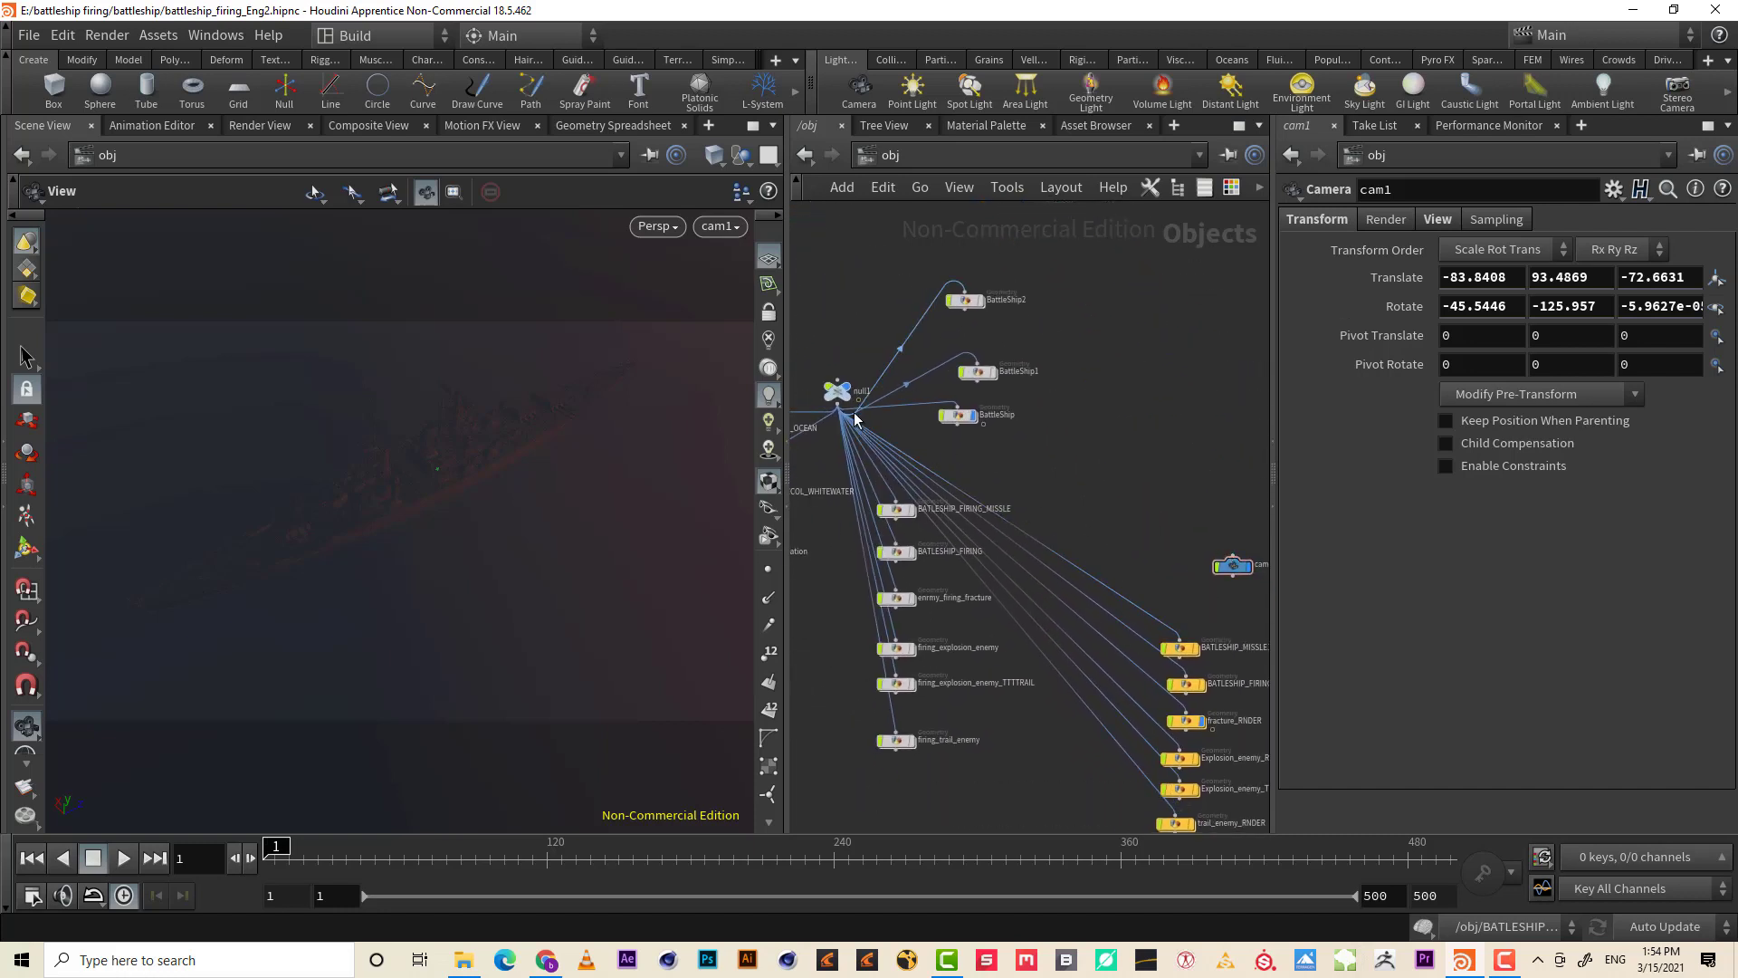
{"action": "left_click", "coordinate": [839, 409]}
{"action": "left_click", "coordinate": [1239, 550]}
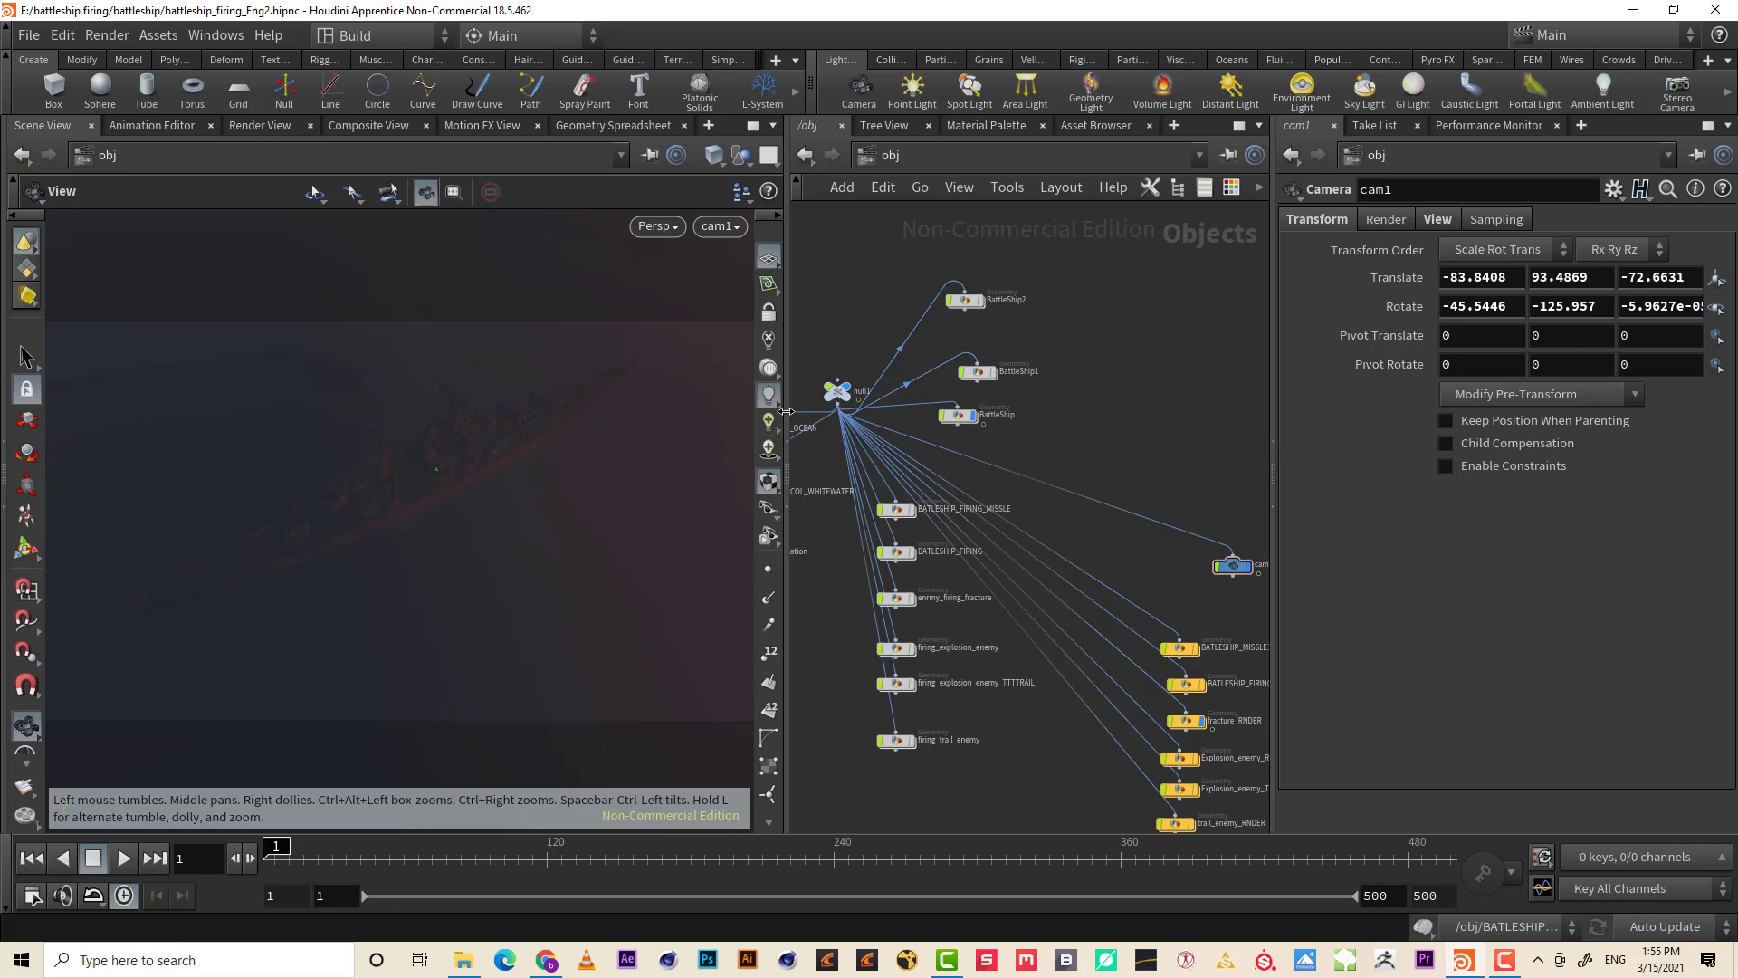
- Lock cam1 to the viewport and tumble and pan it to frame the battleship
{"action": "left_click", "coordinate": [769, 311]}
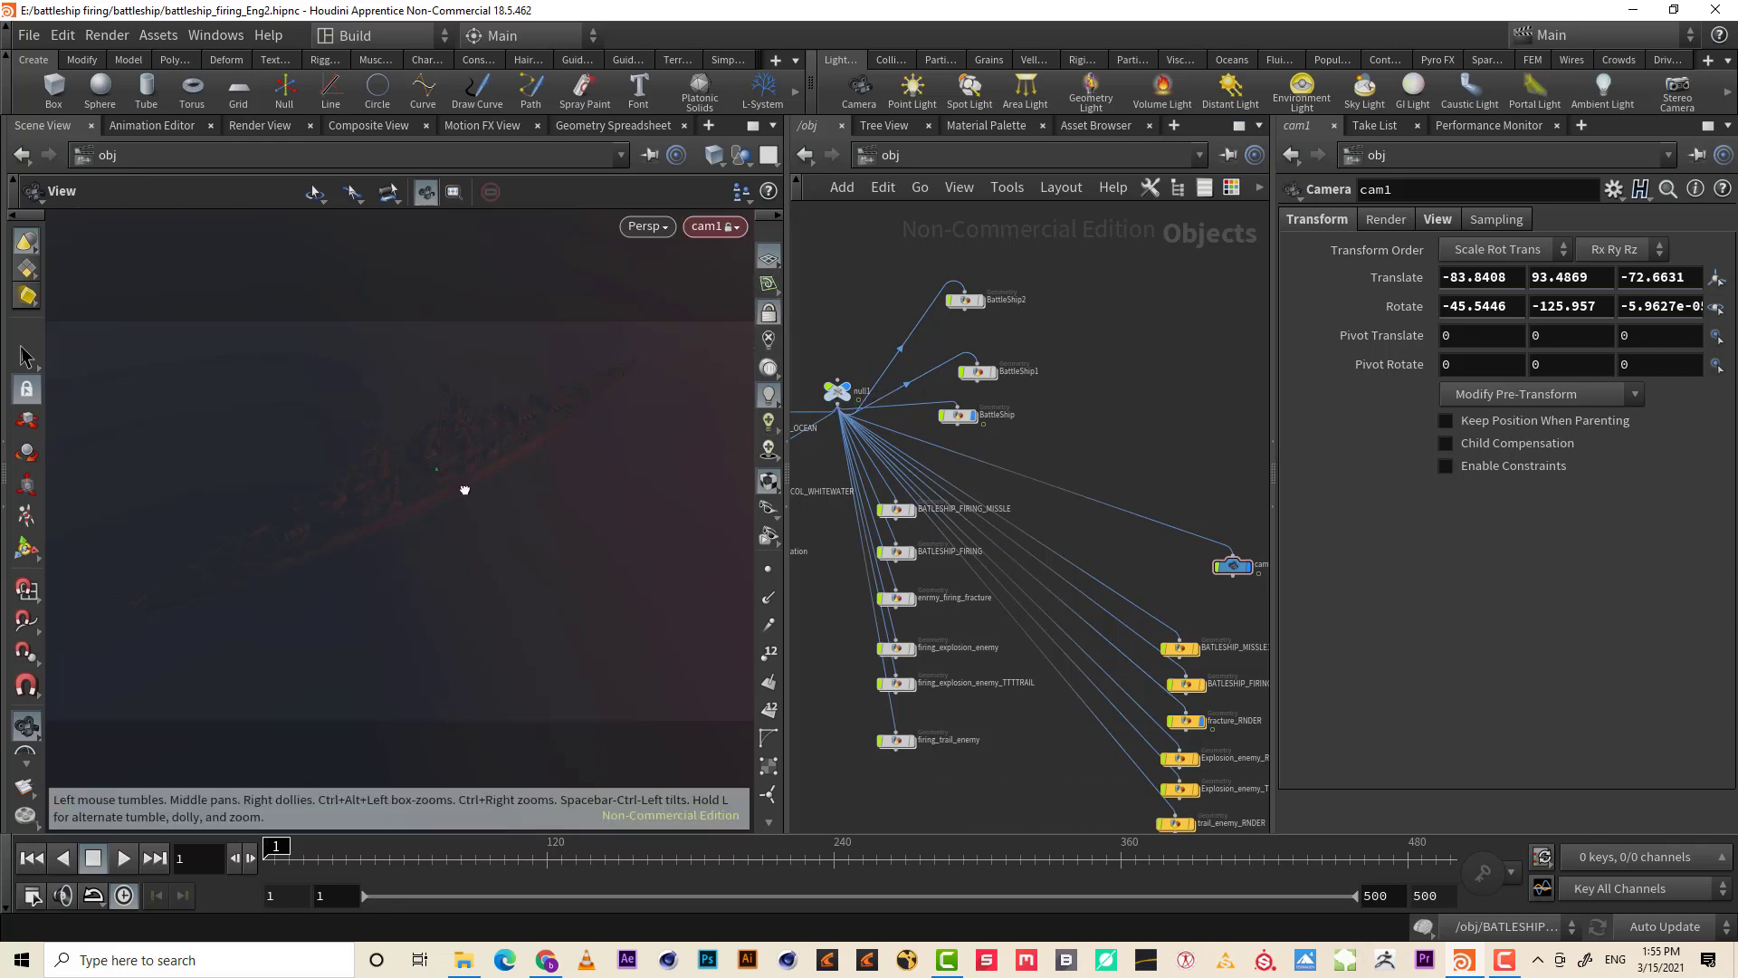
{"action": "left_click_drag", "start_coordinate": [458, 497], "coordinate": [459, 498]}
{"action": "middle_click_drag", "start_coordinate": [459, 540], "coordinate": [448, 550]}
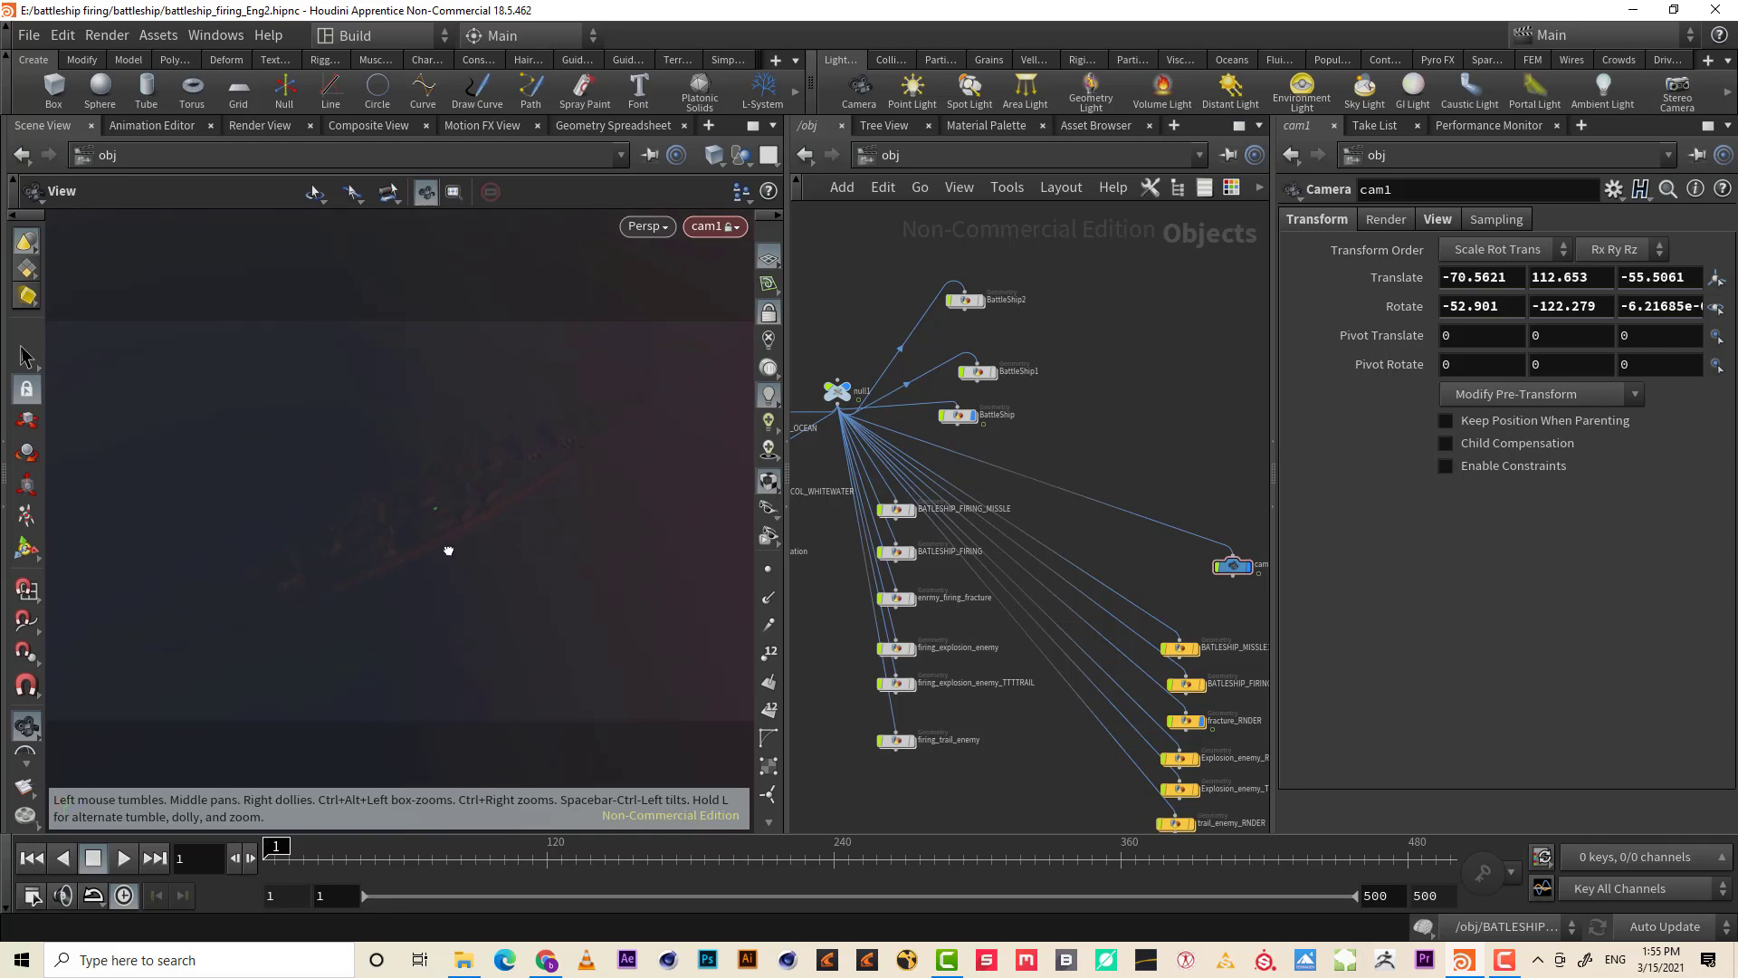
{"action": "left_click_drag", "start_coordinate": [444, 550], "coordinate": [454, 553]}
{"action": "middle_click_drag", "start_coordinate": [449, 551], "coordinate": [462, 546]}
{"action": "middle_click_drag", "start_coordinate": [1054, 442], "coordinate": [994, 356]}
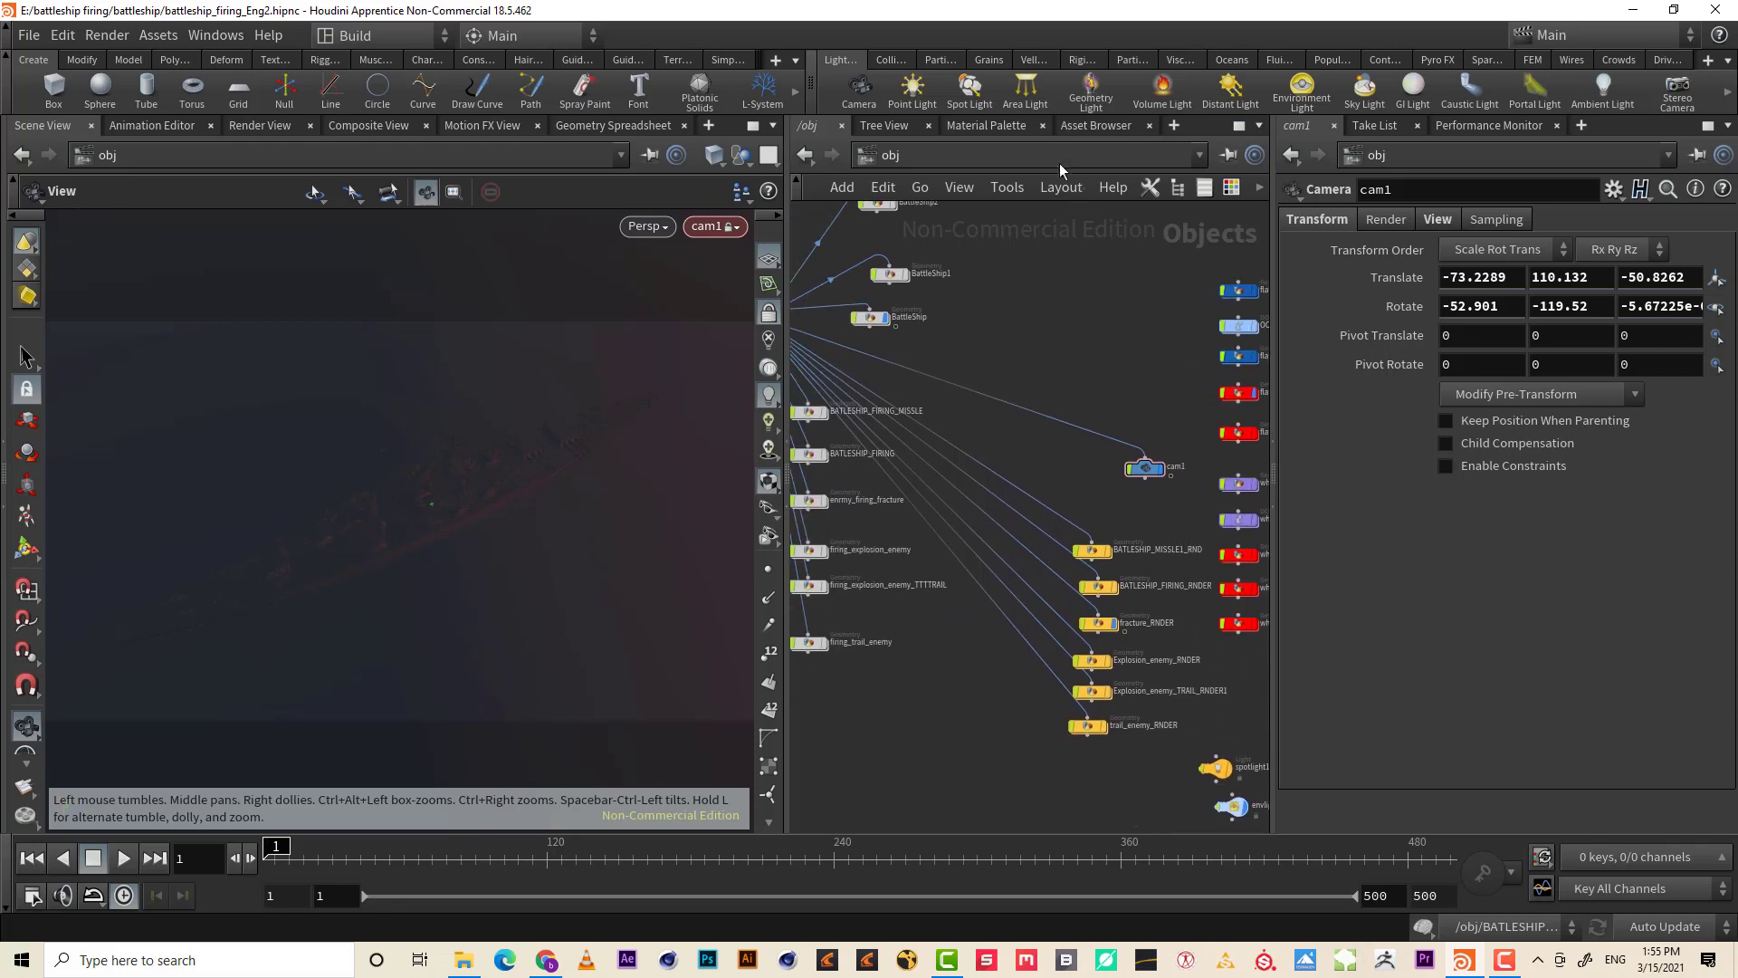
- In /out, rename mantra1 to foam1 and override camera resolution at 1/2 (Half Resolution)
{"action": "left_click", "coordinate": [894, 156]}
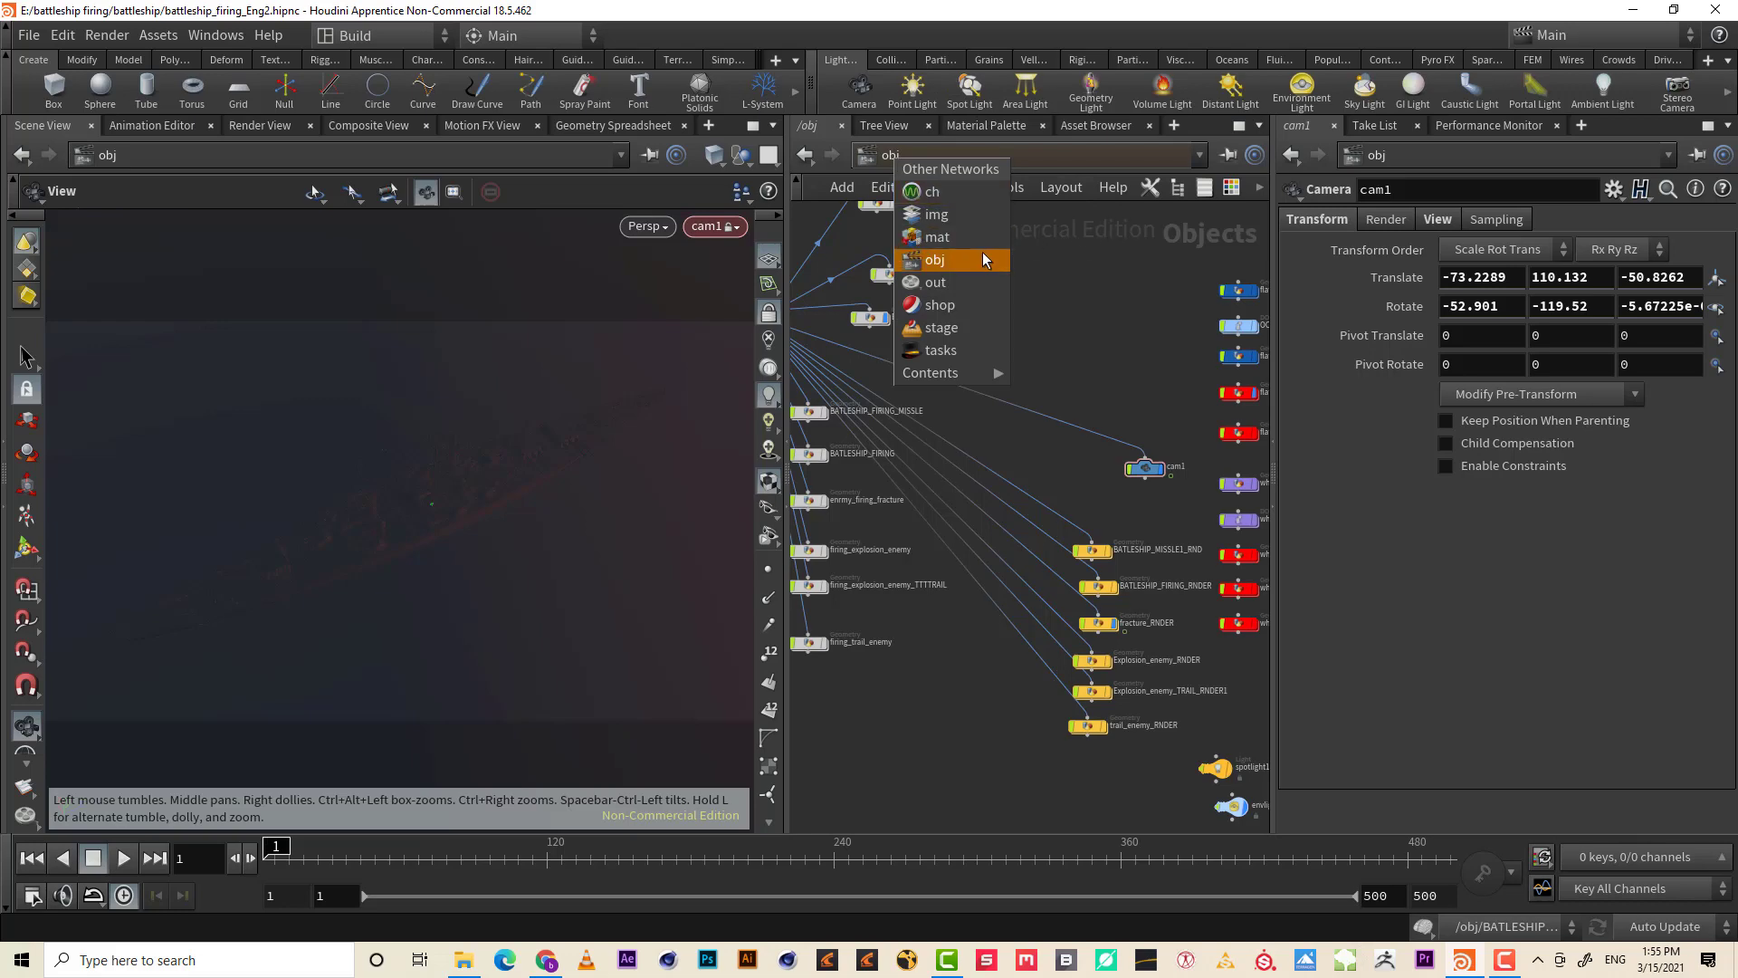
{"action": "key", "text": "Escape"}
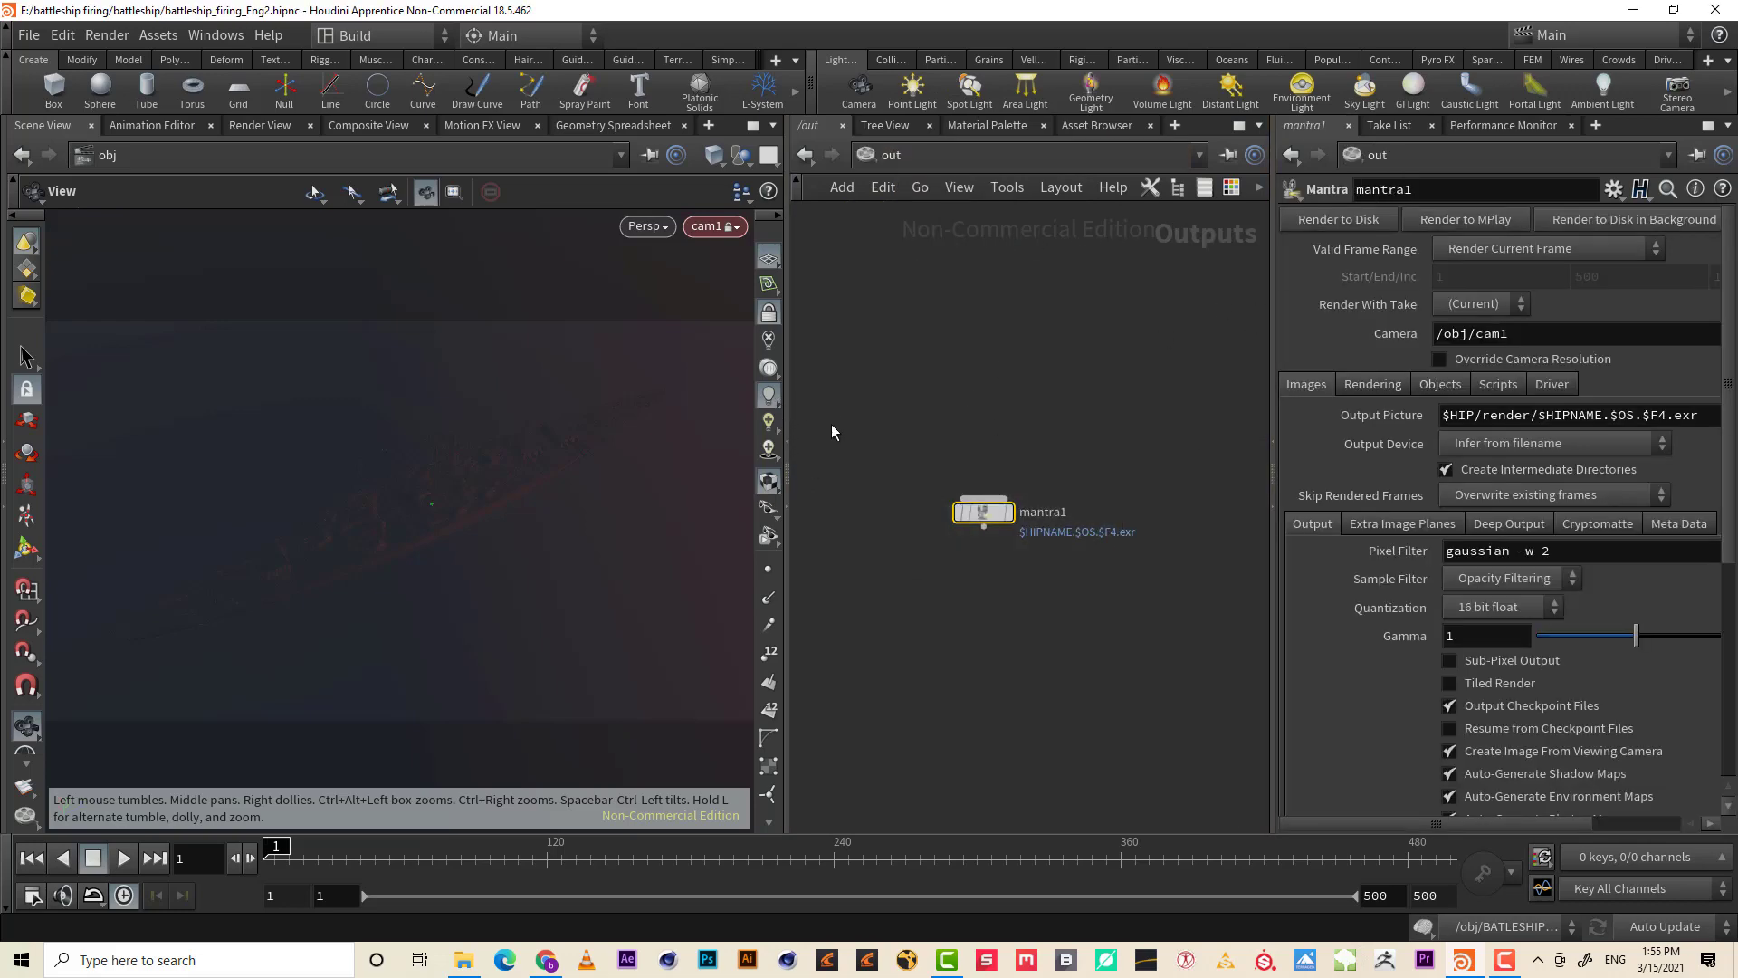
{"action": "left_click_drag", "start_coordinate": [790, 451], "coordinate": [710, 451]}
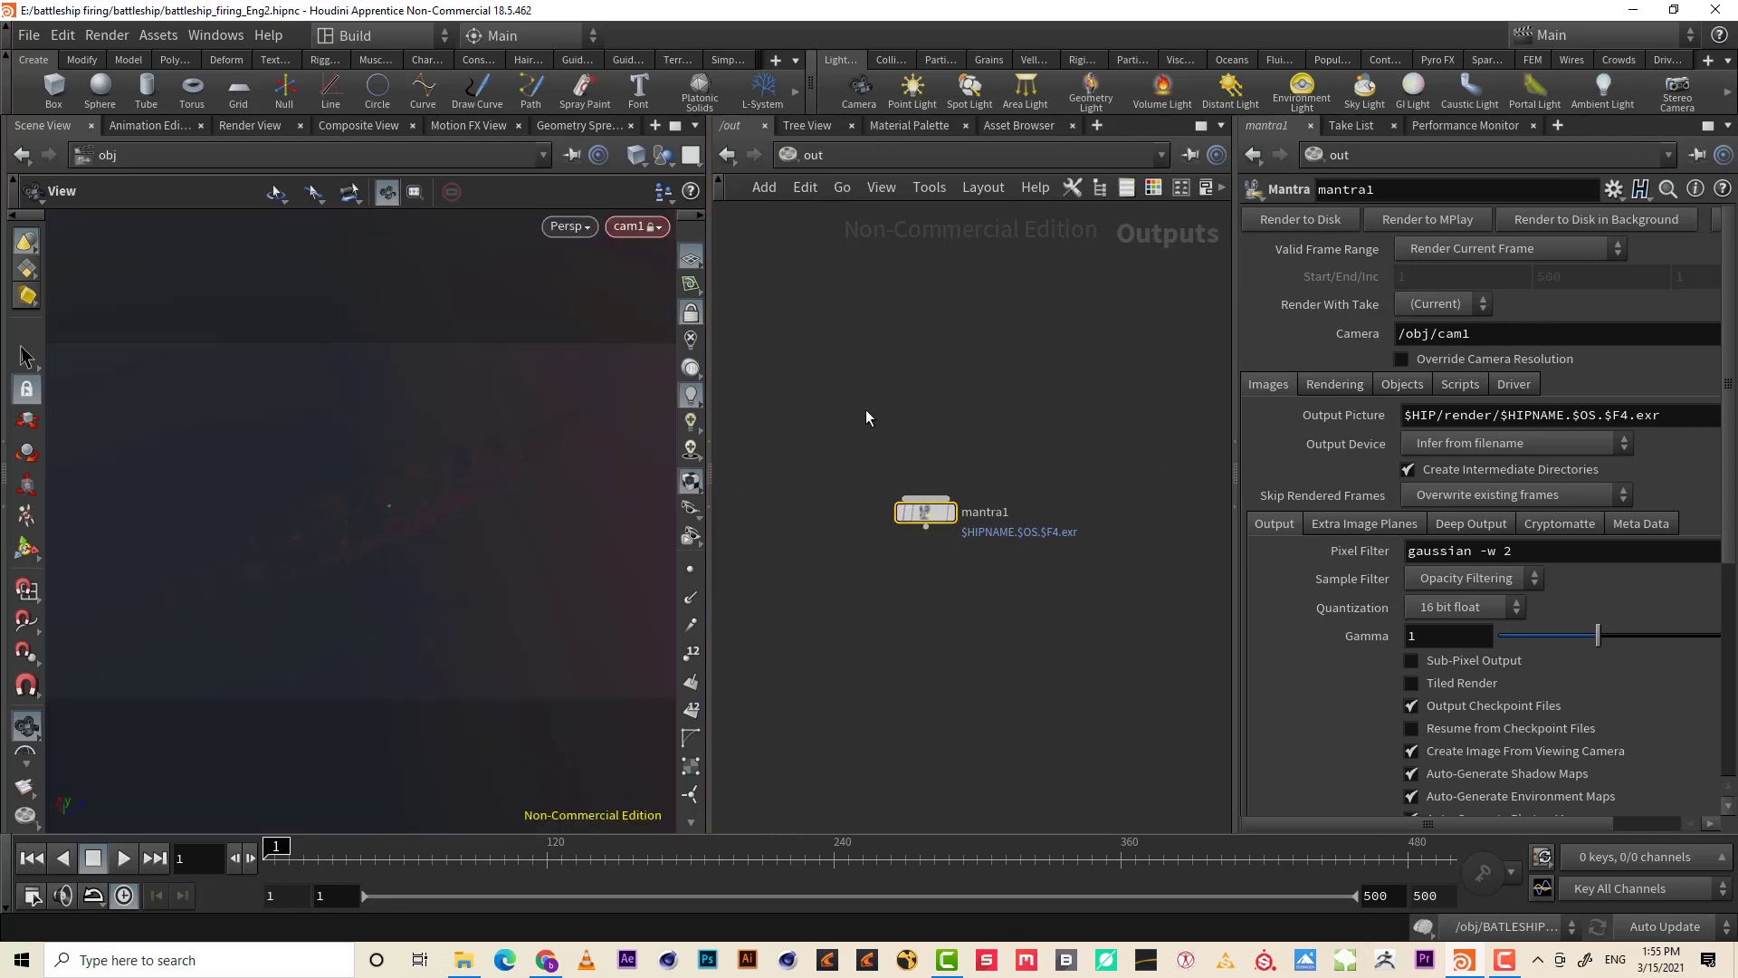
{"action": "middle_click_drag", "start_coordinate": [840, 389], "coordinate": [836, 343]}
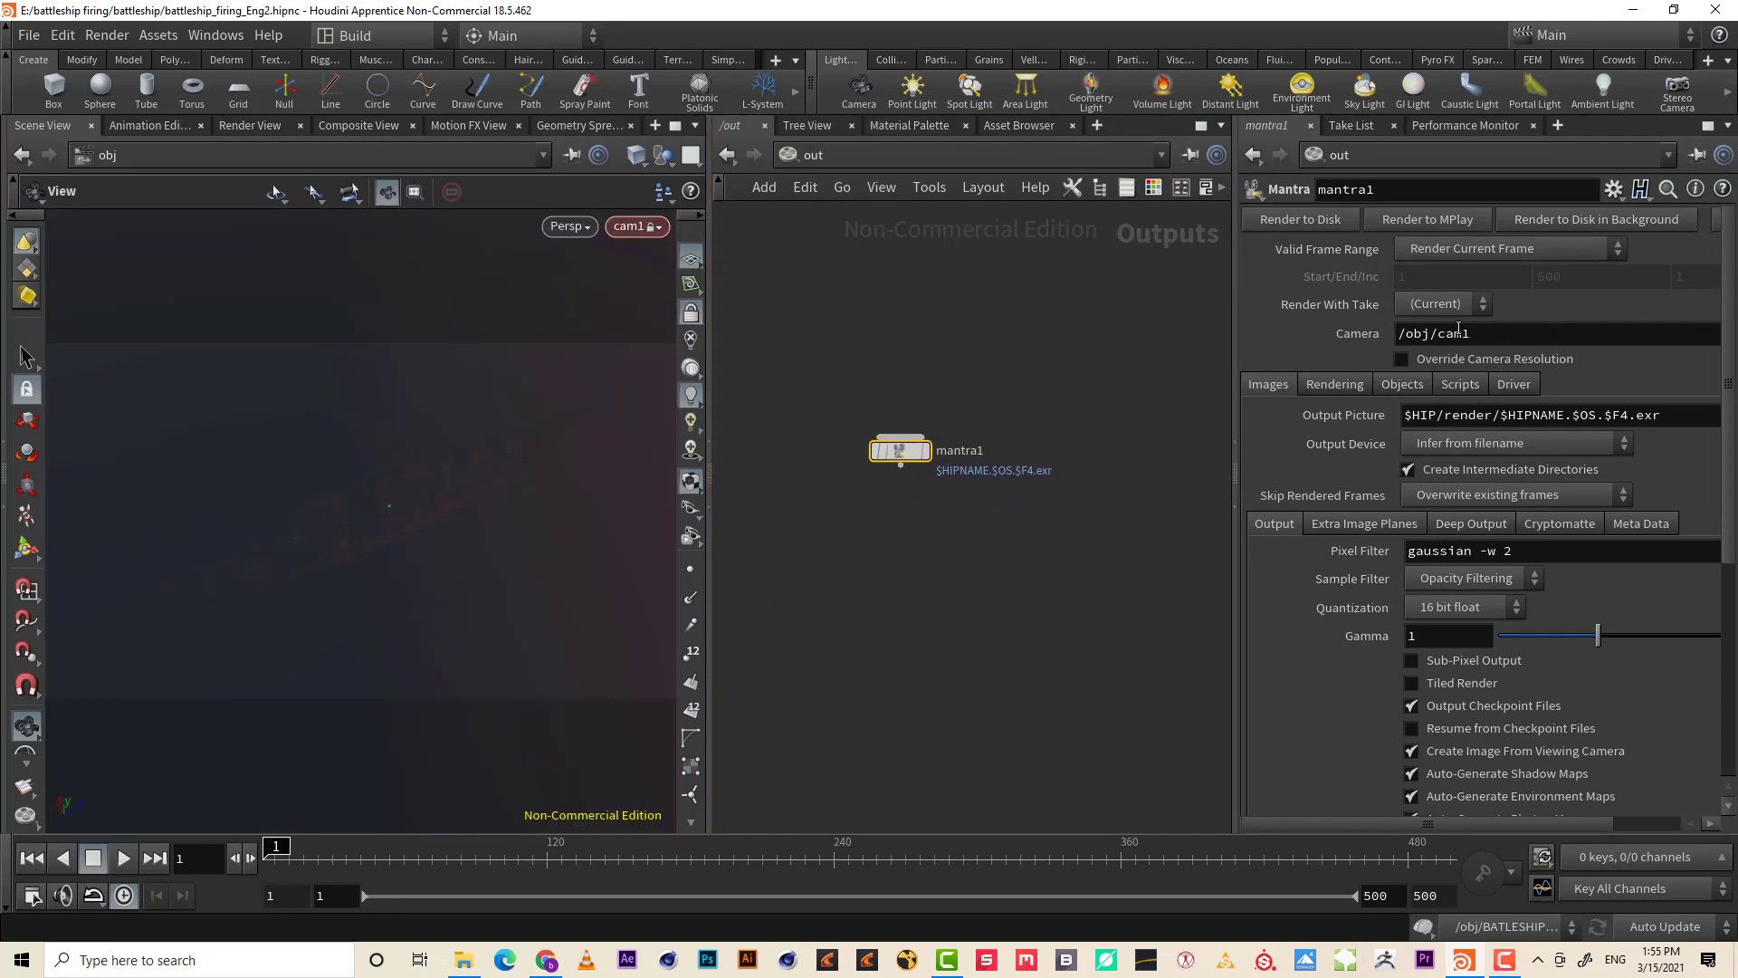
{"action": "double_click", "coordinate": [1380, 199]}
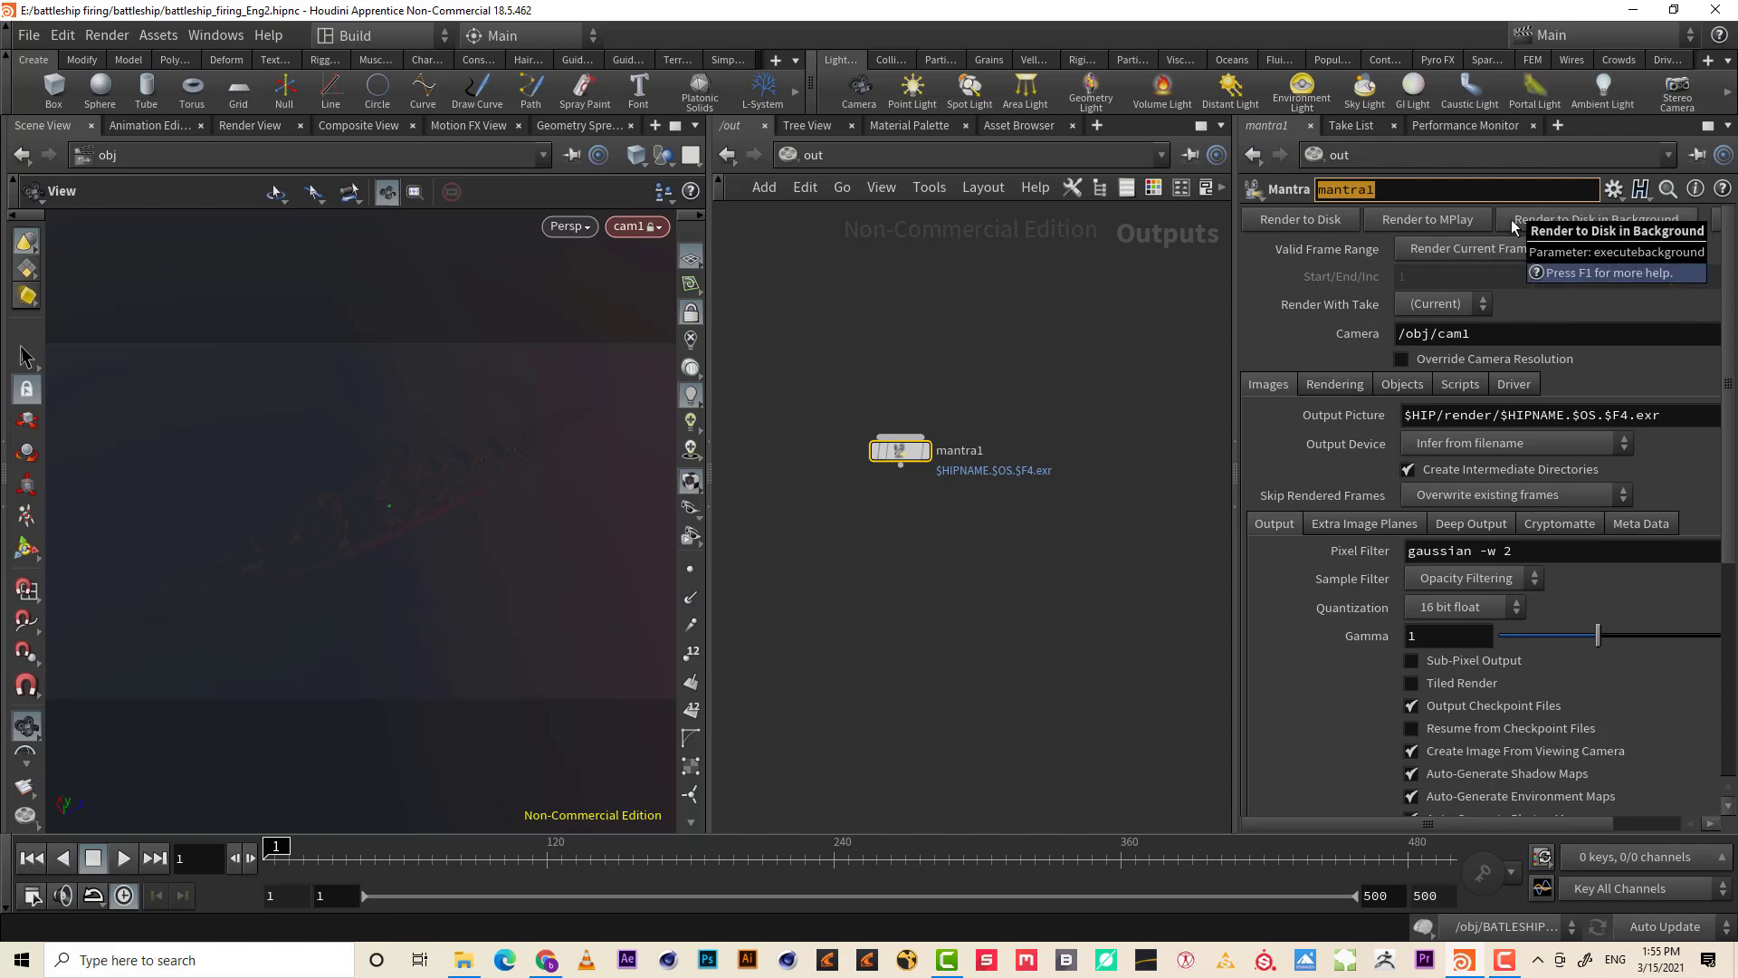
{"action": "type", "text": "foam1"}
{"action": "key", "text": "Return"}
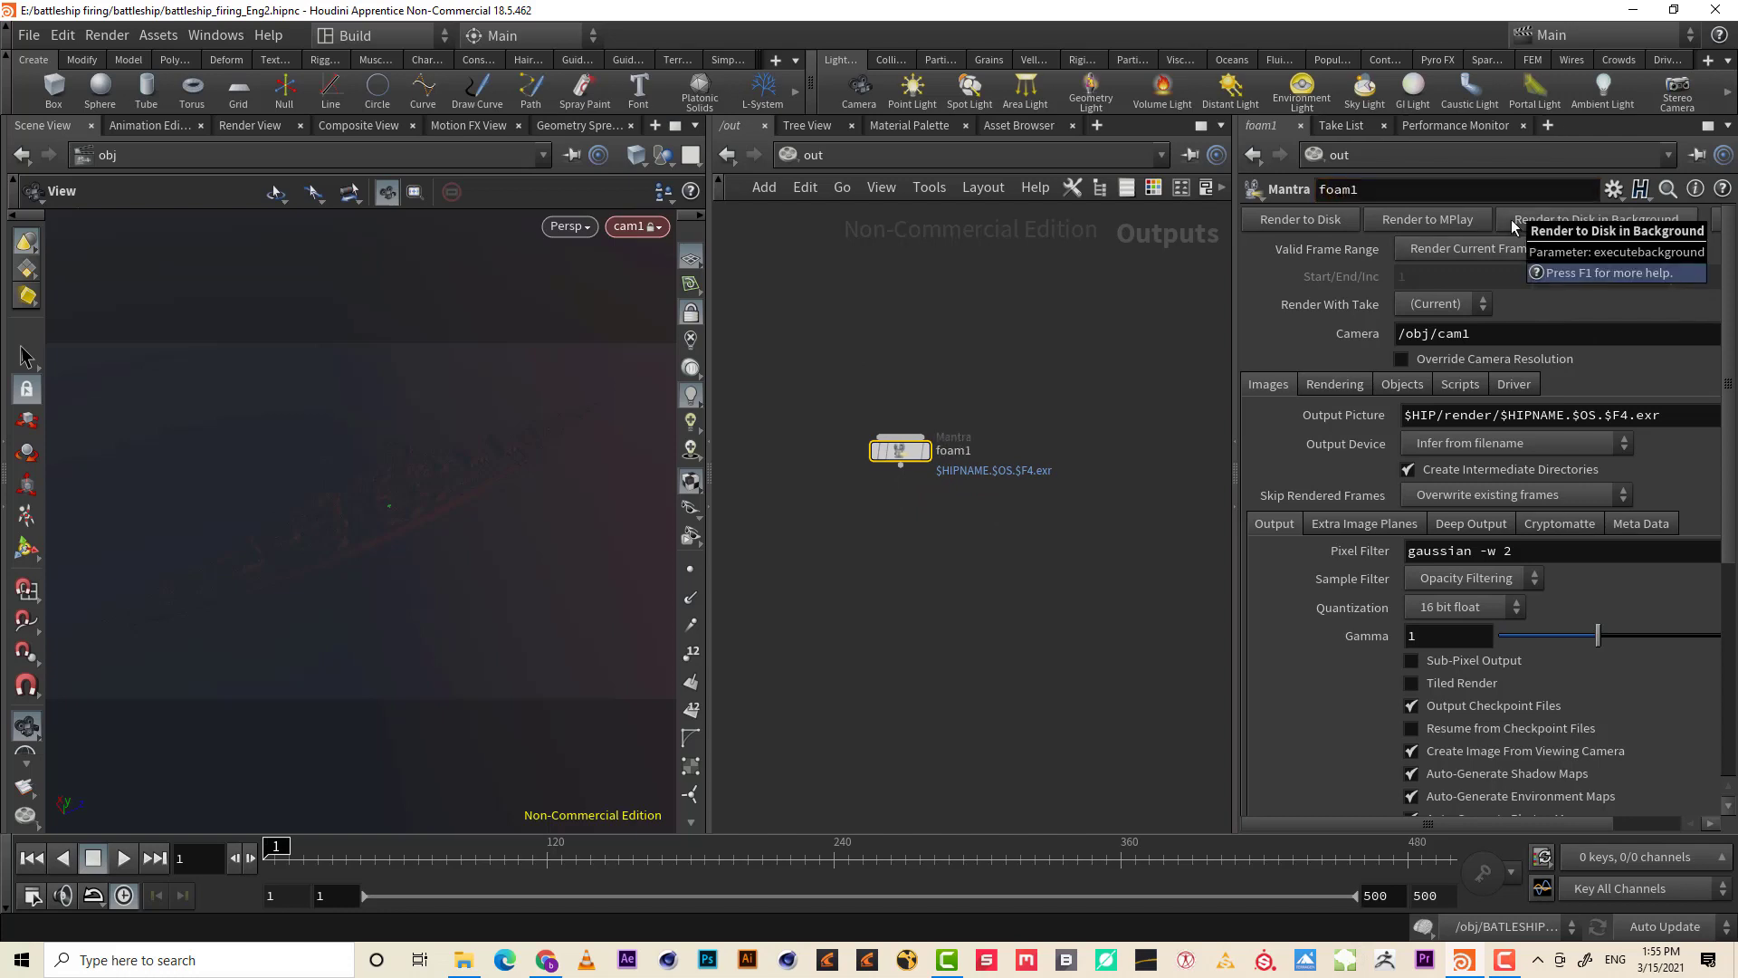
{"action": "left_click", "coordinate": [1479, 360]}
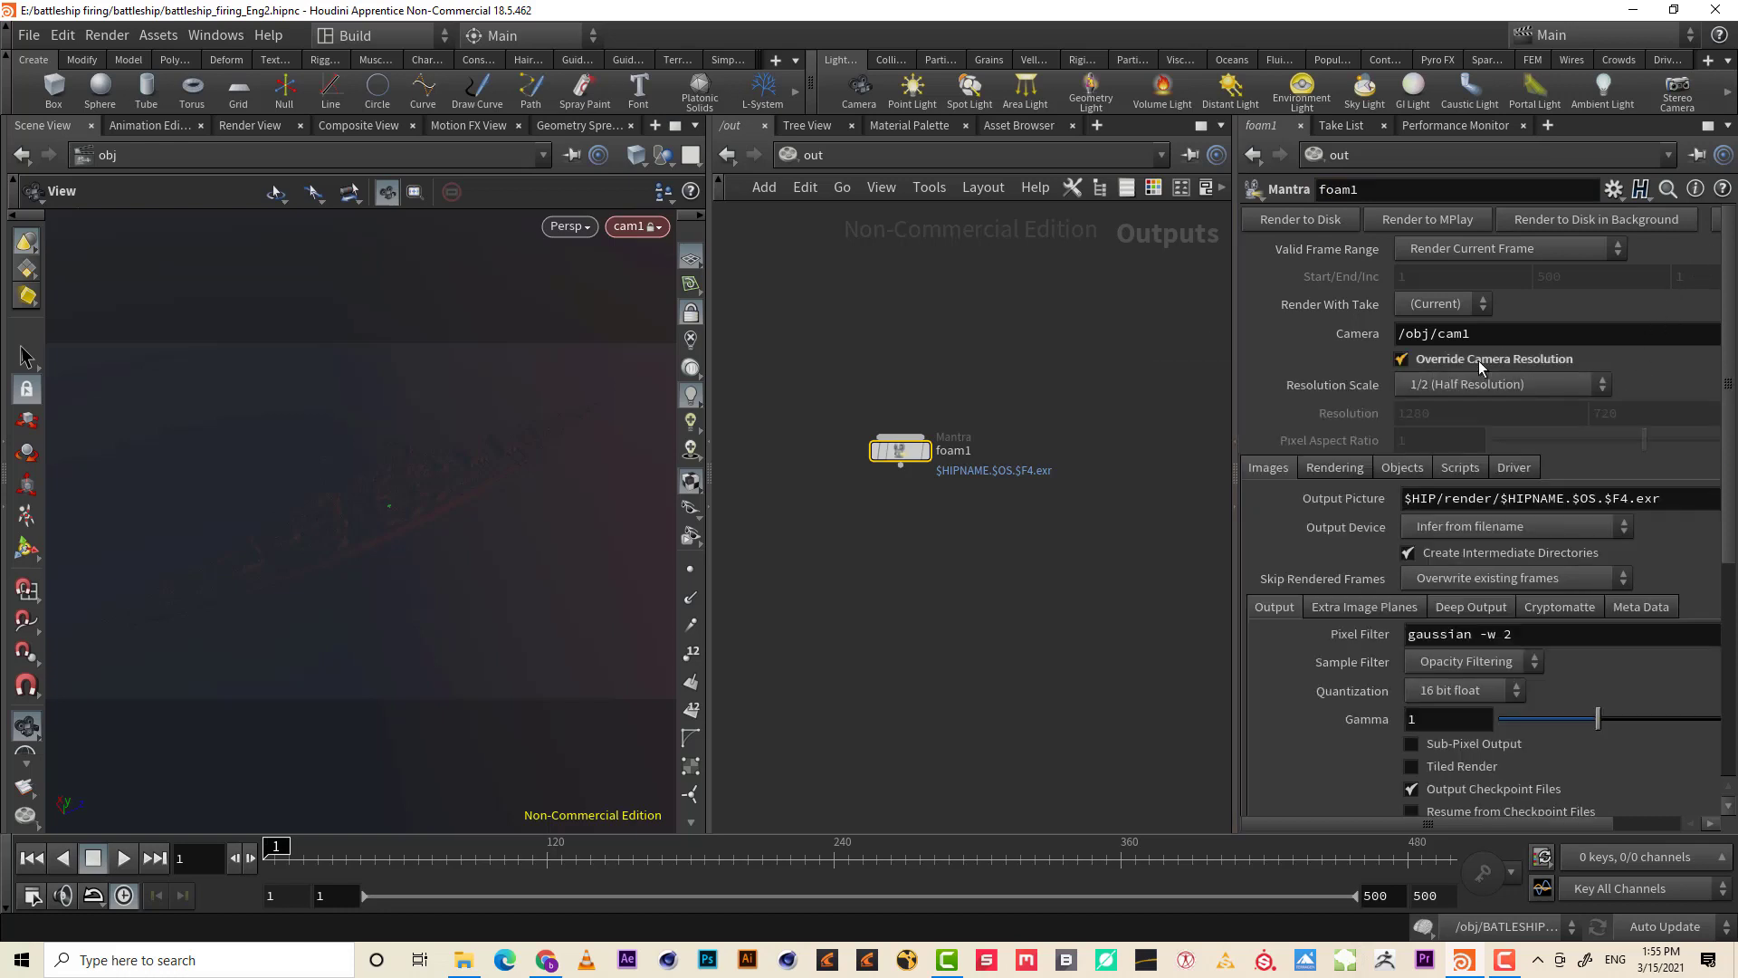
{"action": "left_click", "coordinate": [1529, 378]}
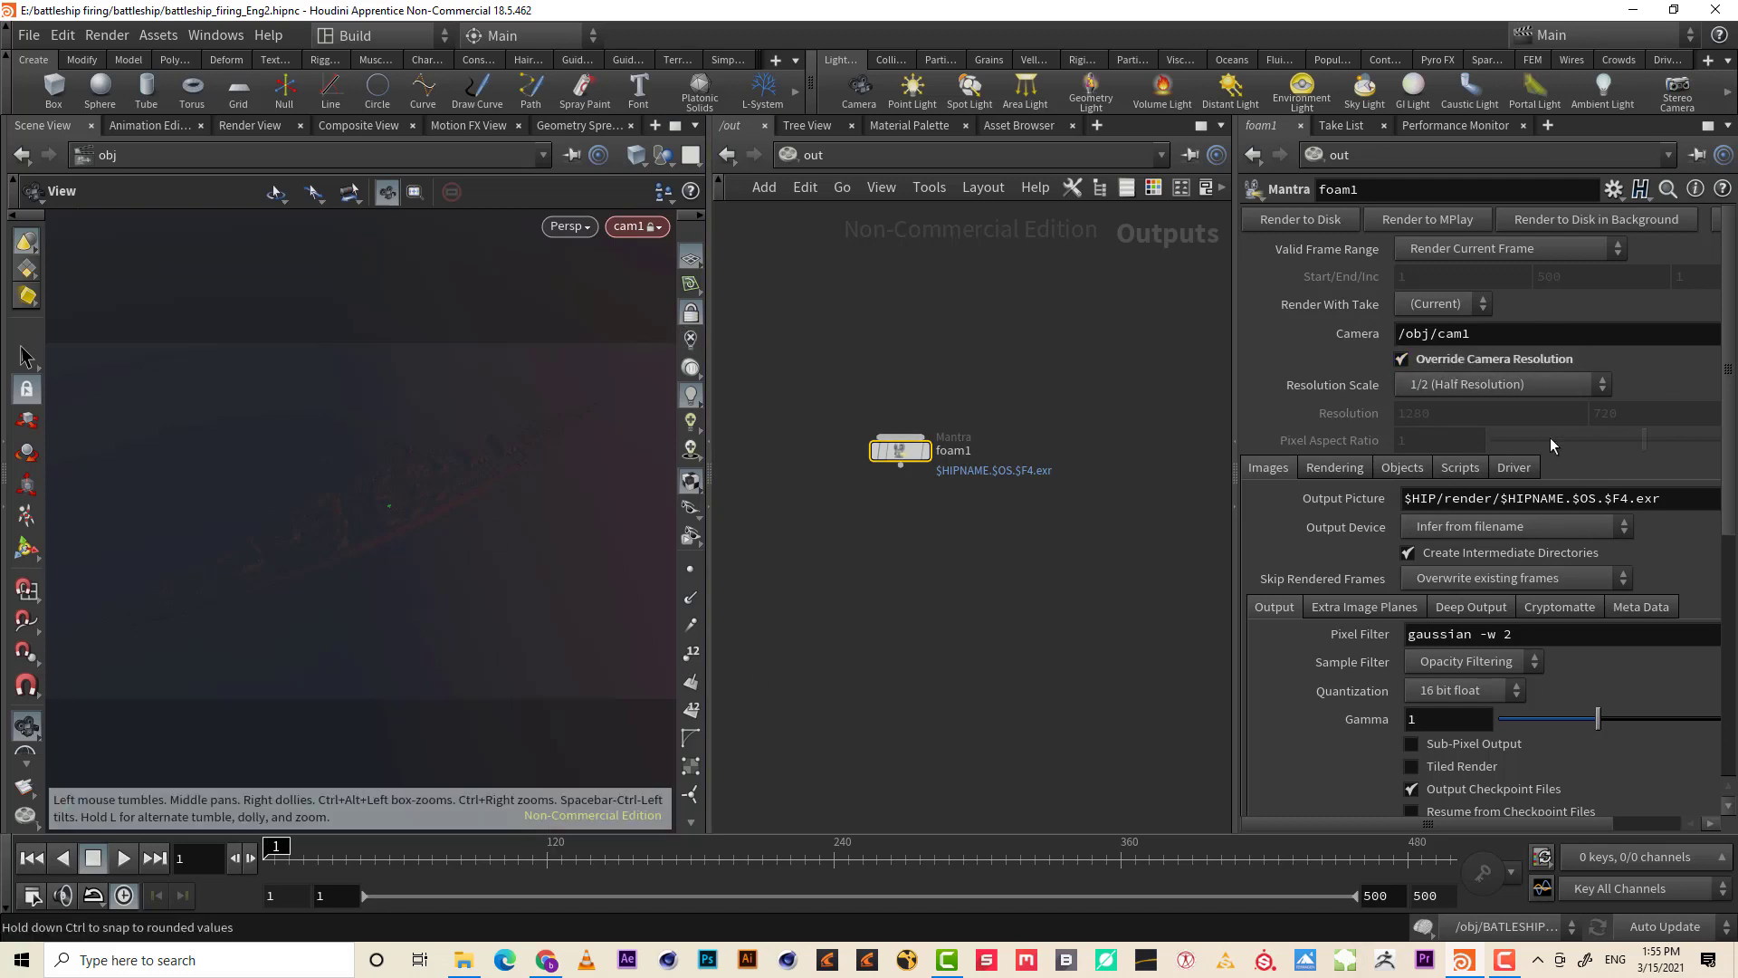
- Set foam1's Rendering Engine to Physically Based Rendering and enable Allow Motion Blur
{"action": "left_click", "coordinate": [1354, 469]}
{"action": "left_click", "coordinate": [1484, 498]}
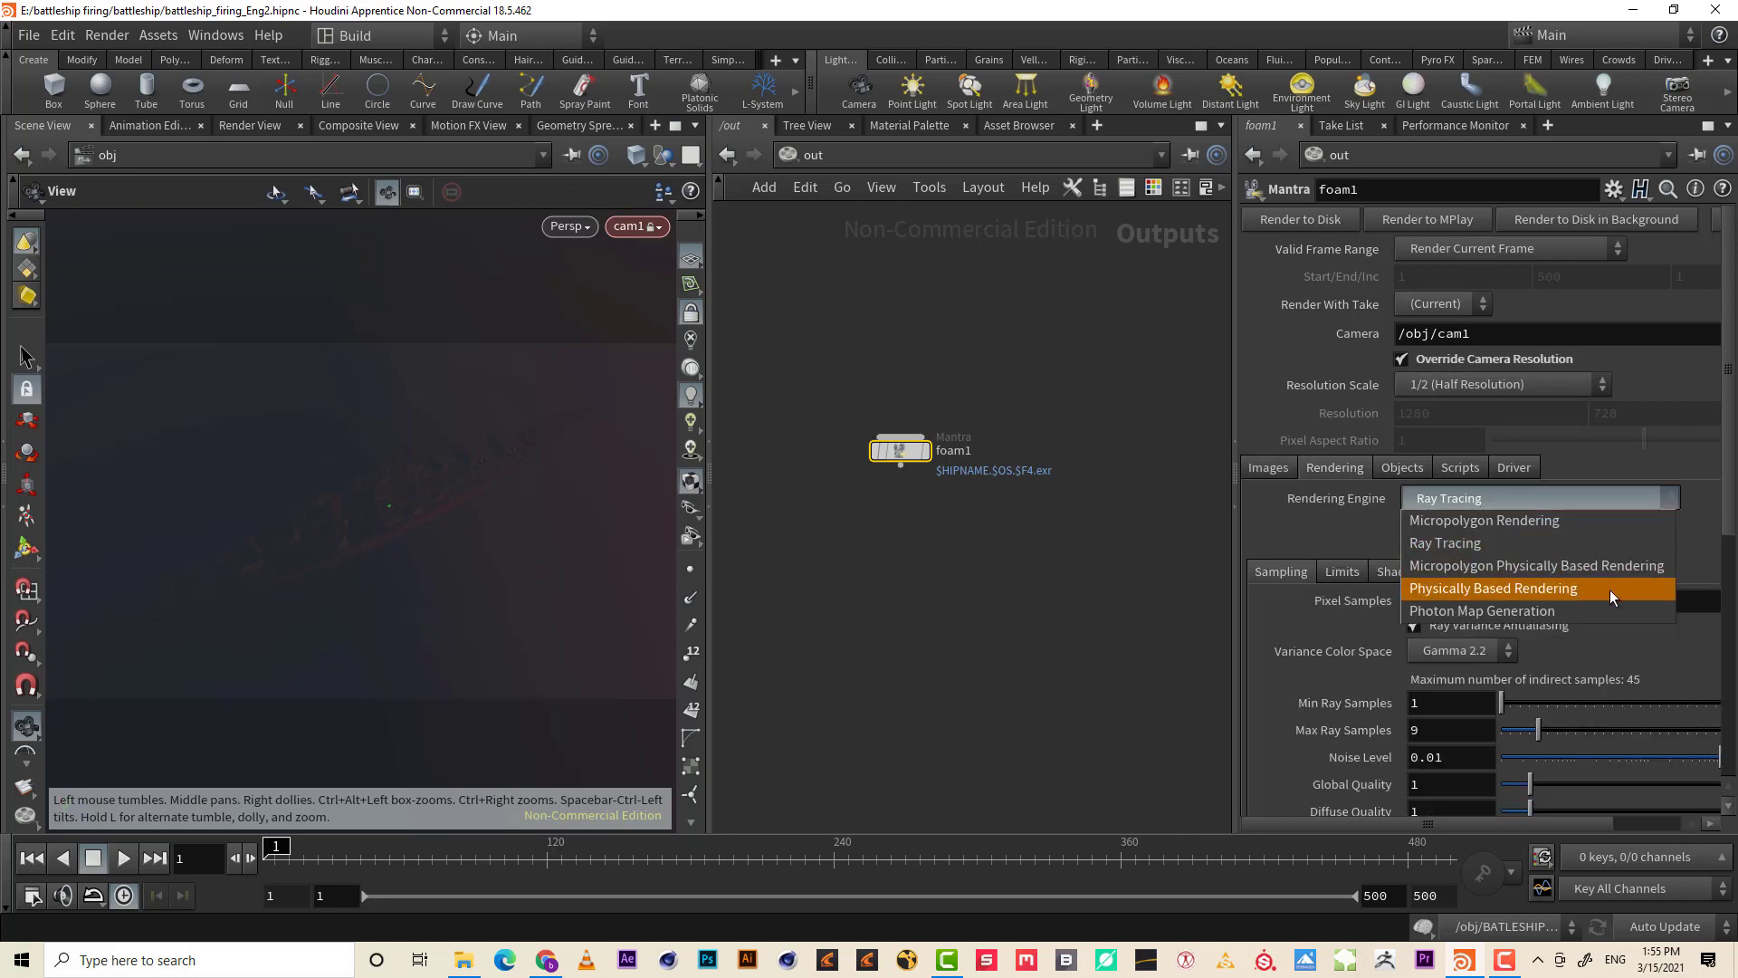
{"action": "left_click", "coordinate": [1609, 589]}
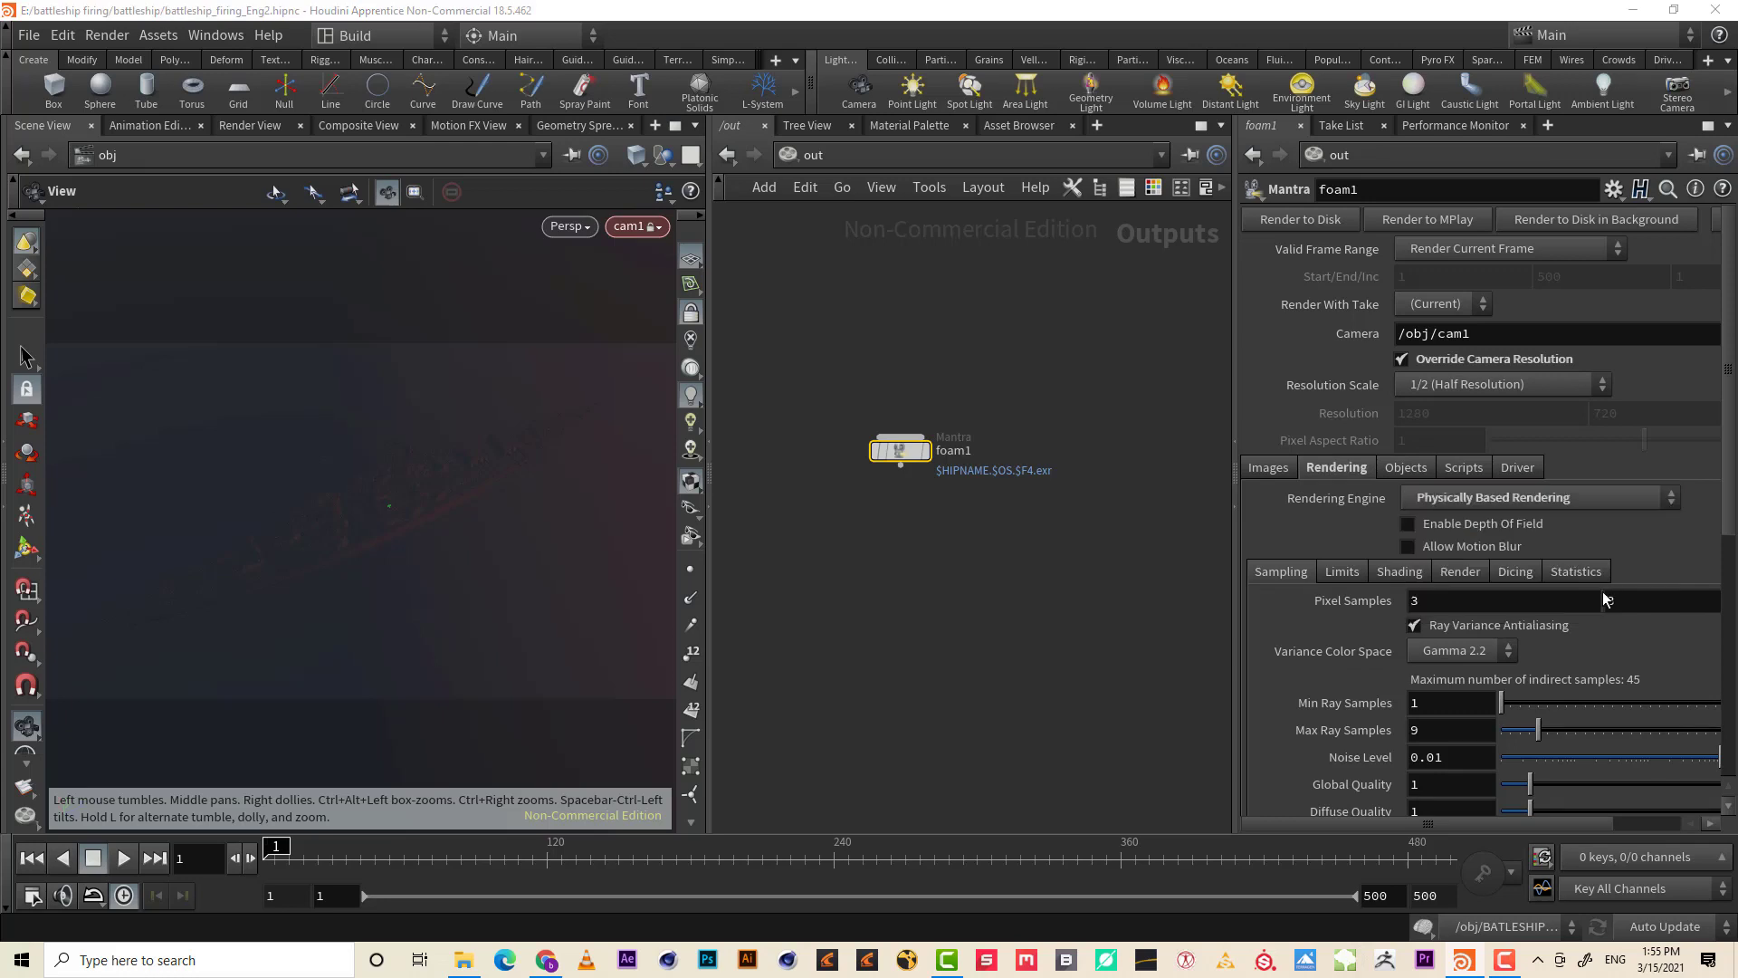
{"action": "left_click", "coordinate": [1485, 548]}
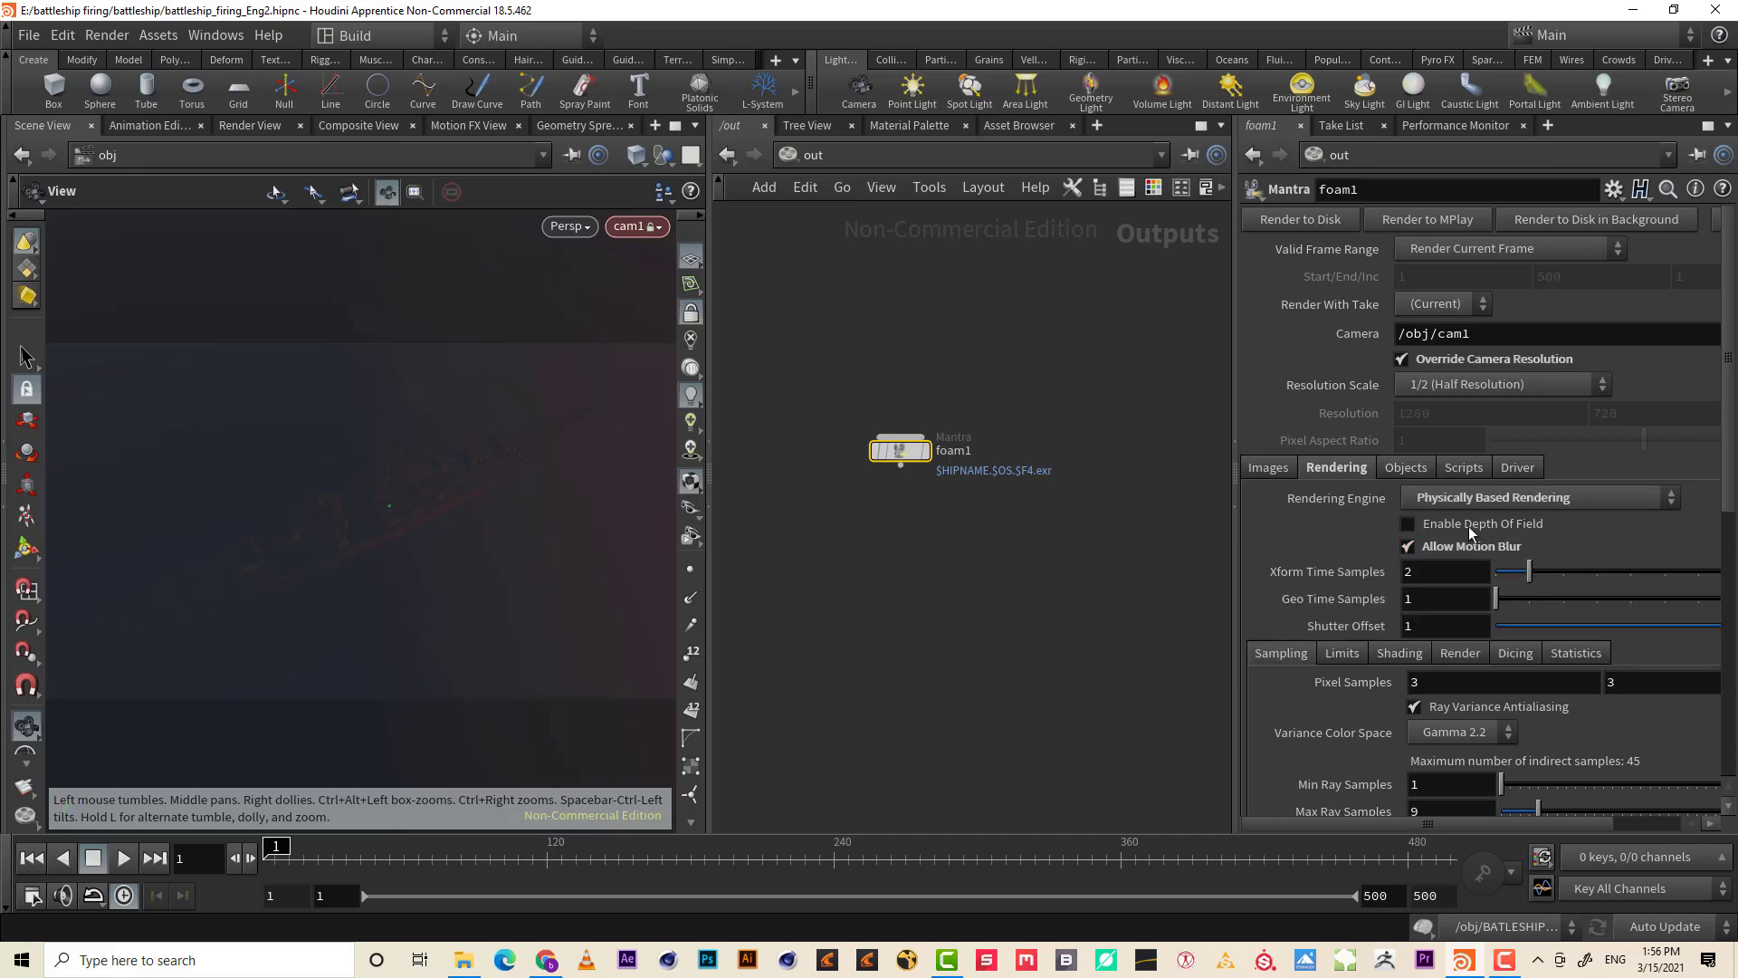
{"action": "scroll", "coordinate": [1376, 455], "scroll_direction": "down", "scroll_amount": 4}
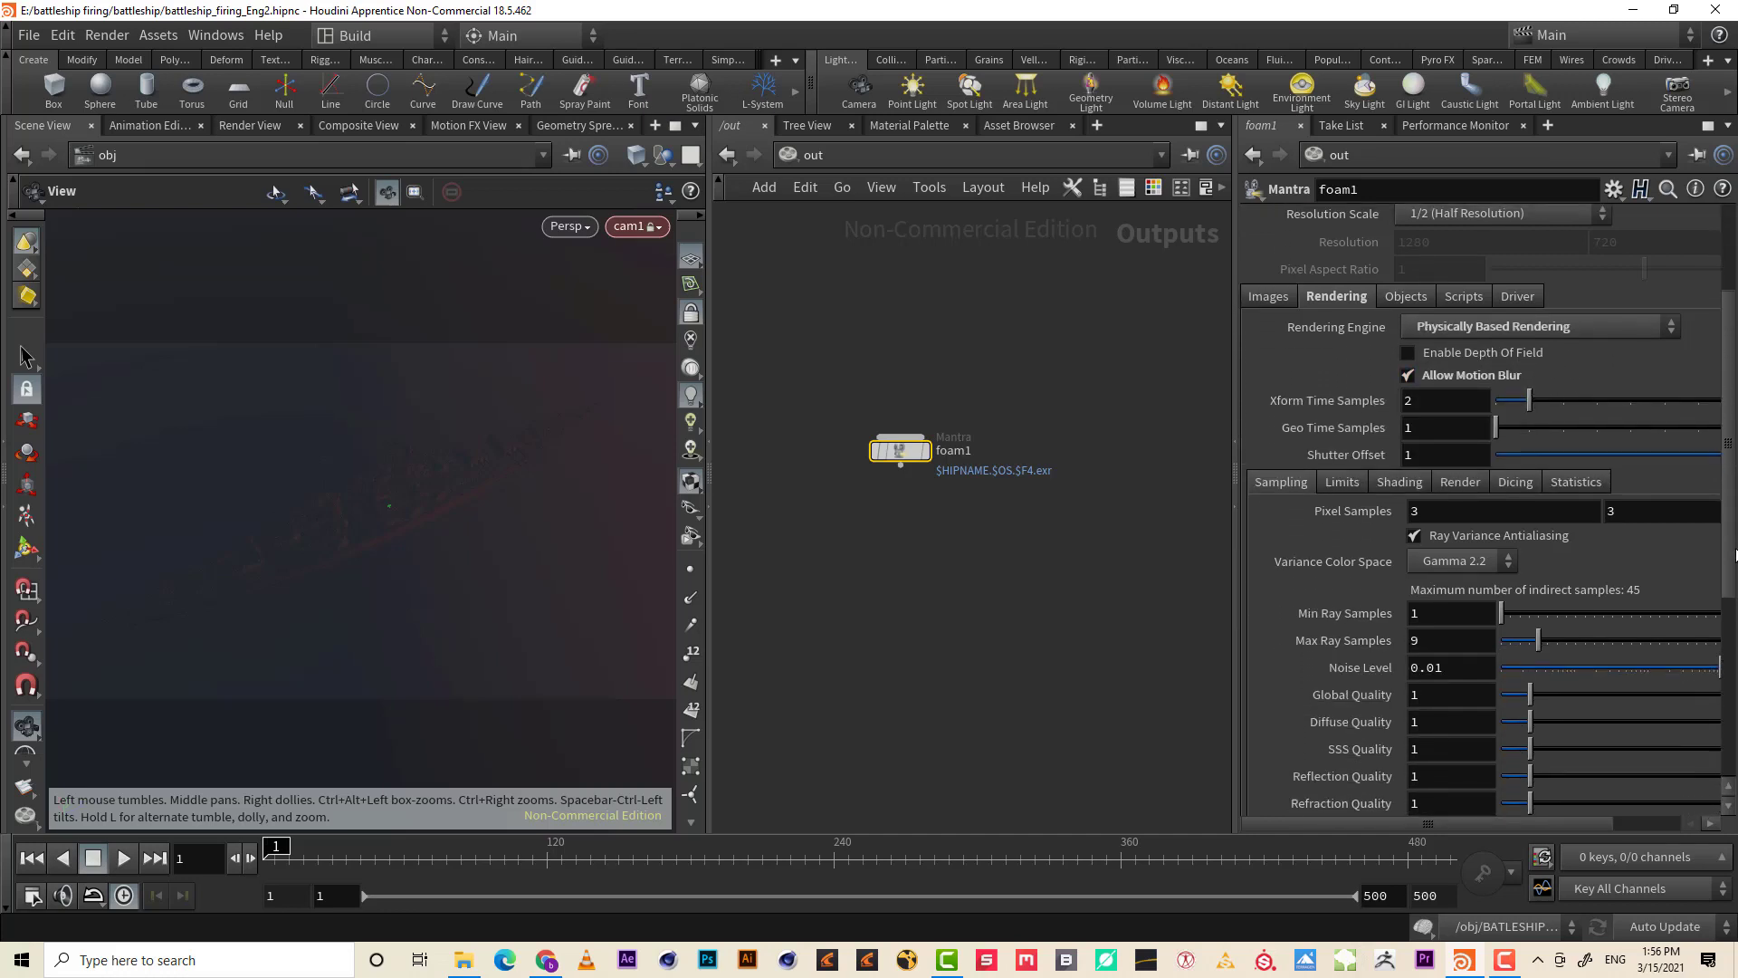
{"action": "scroll", "coordinate": [1377, 456], "scroll_direction": "down", "scroll_amount": 2}
{"action": "scroll", "coordinate": [1376, 455], "scroll_direction": "up", "scroll_amount": 2}
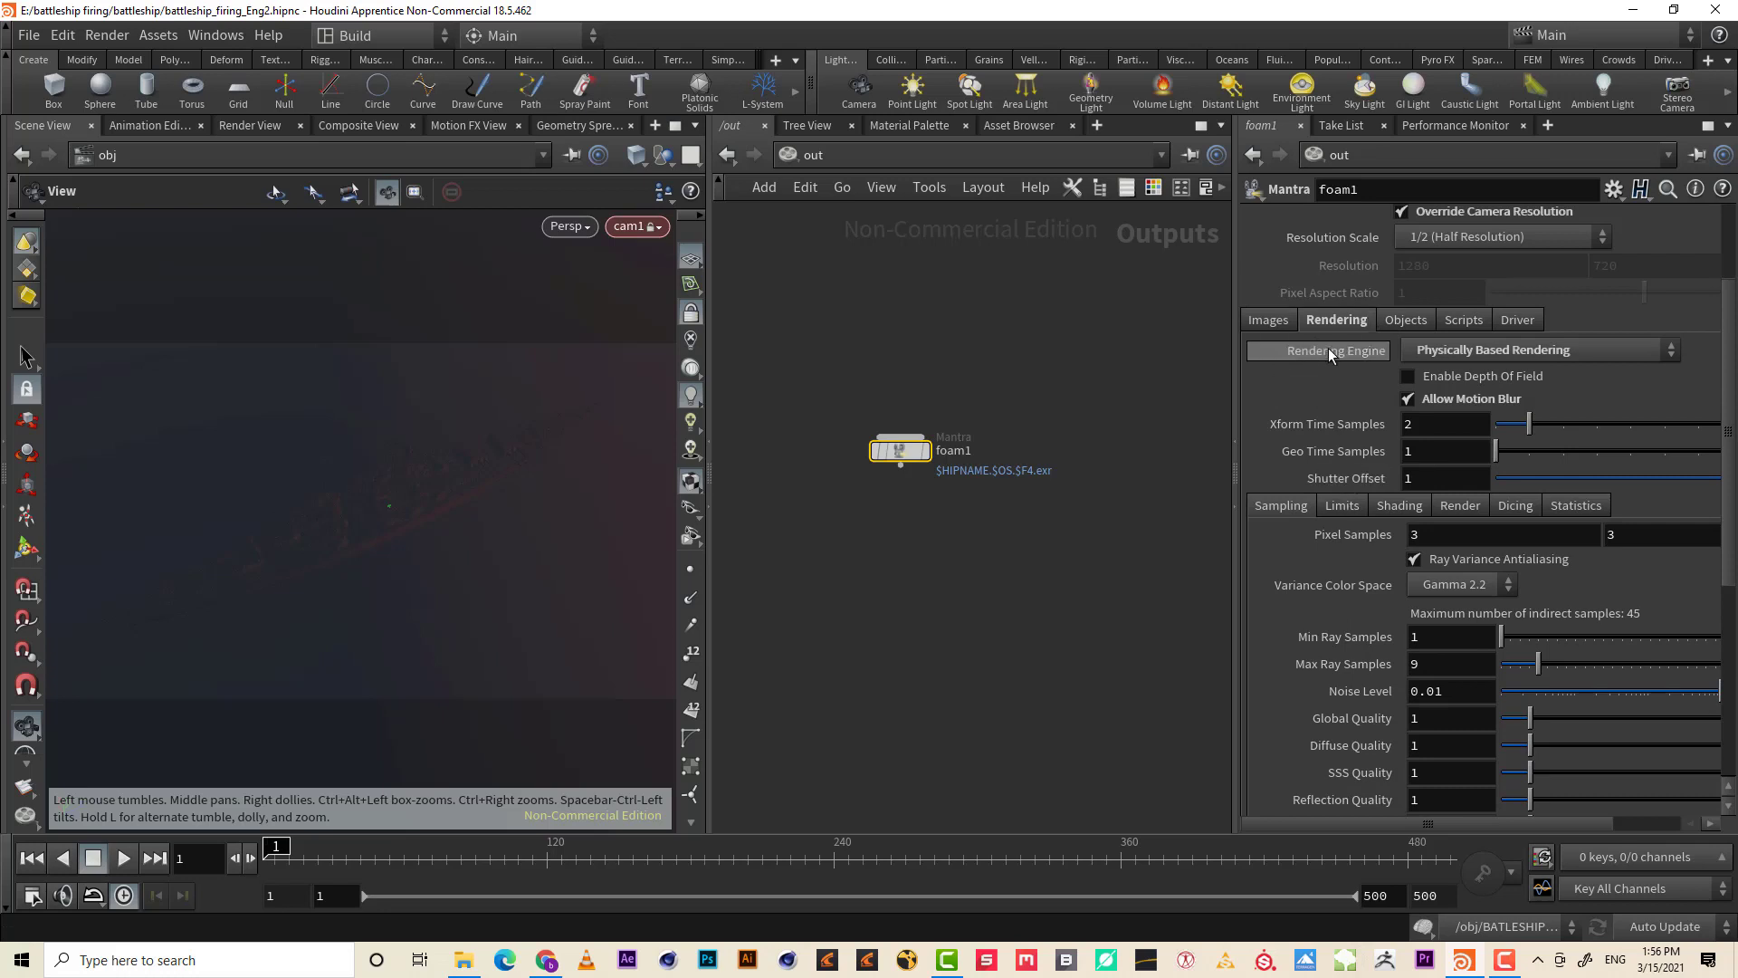
- Clear the * wildcard from foam1's Candidate Objects list
{"action": "left_click", "coordinate": [1385, 322]}
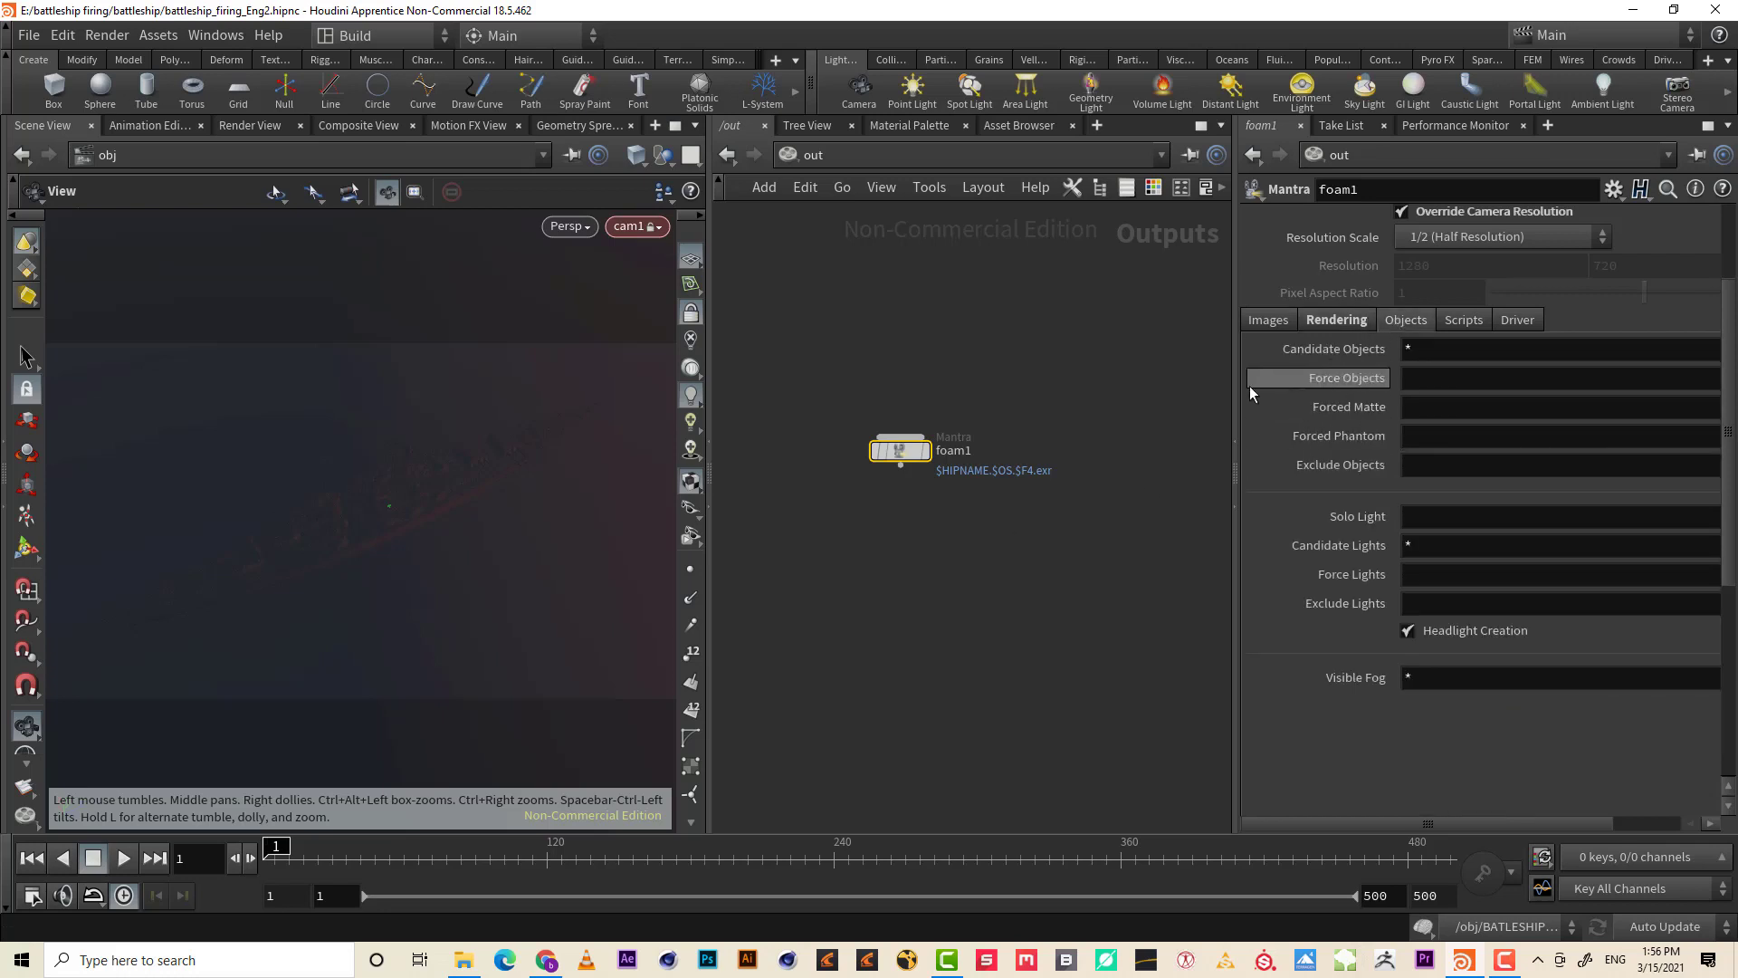
{"action": "left_click_drag", "start_coordinate": [1235, 389], "coordinate": [1090, 411]}
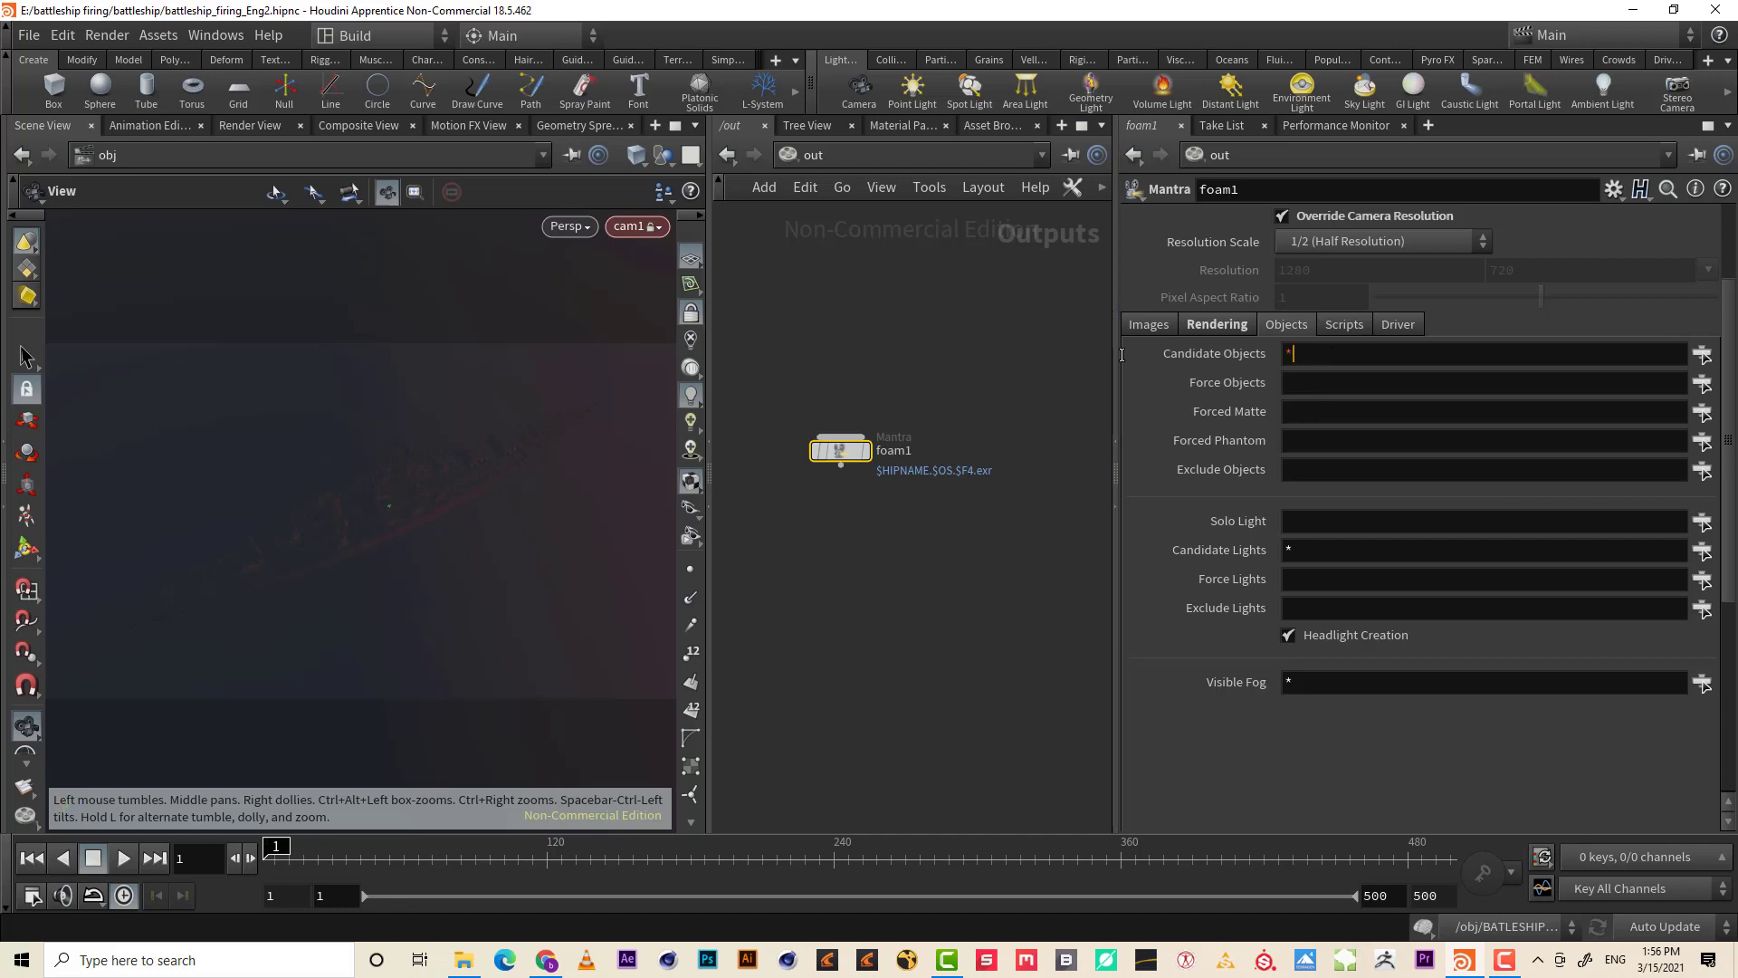
{"action": "left_click_drag", "start_coordinate": [1121, 355], "coordinate": [1000, 355]}
{"action": "key", "text": "Return"}
- Set foam1's Force Objects to whitewater_bubble_RNDER
{"action": "left_click", "coordinate": [1702, 384]}
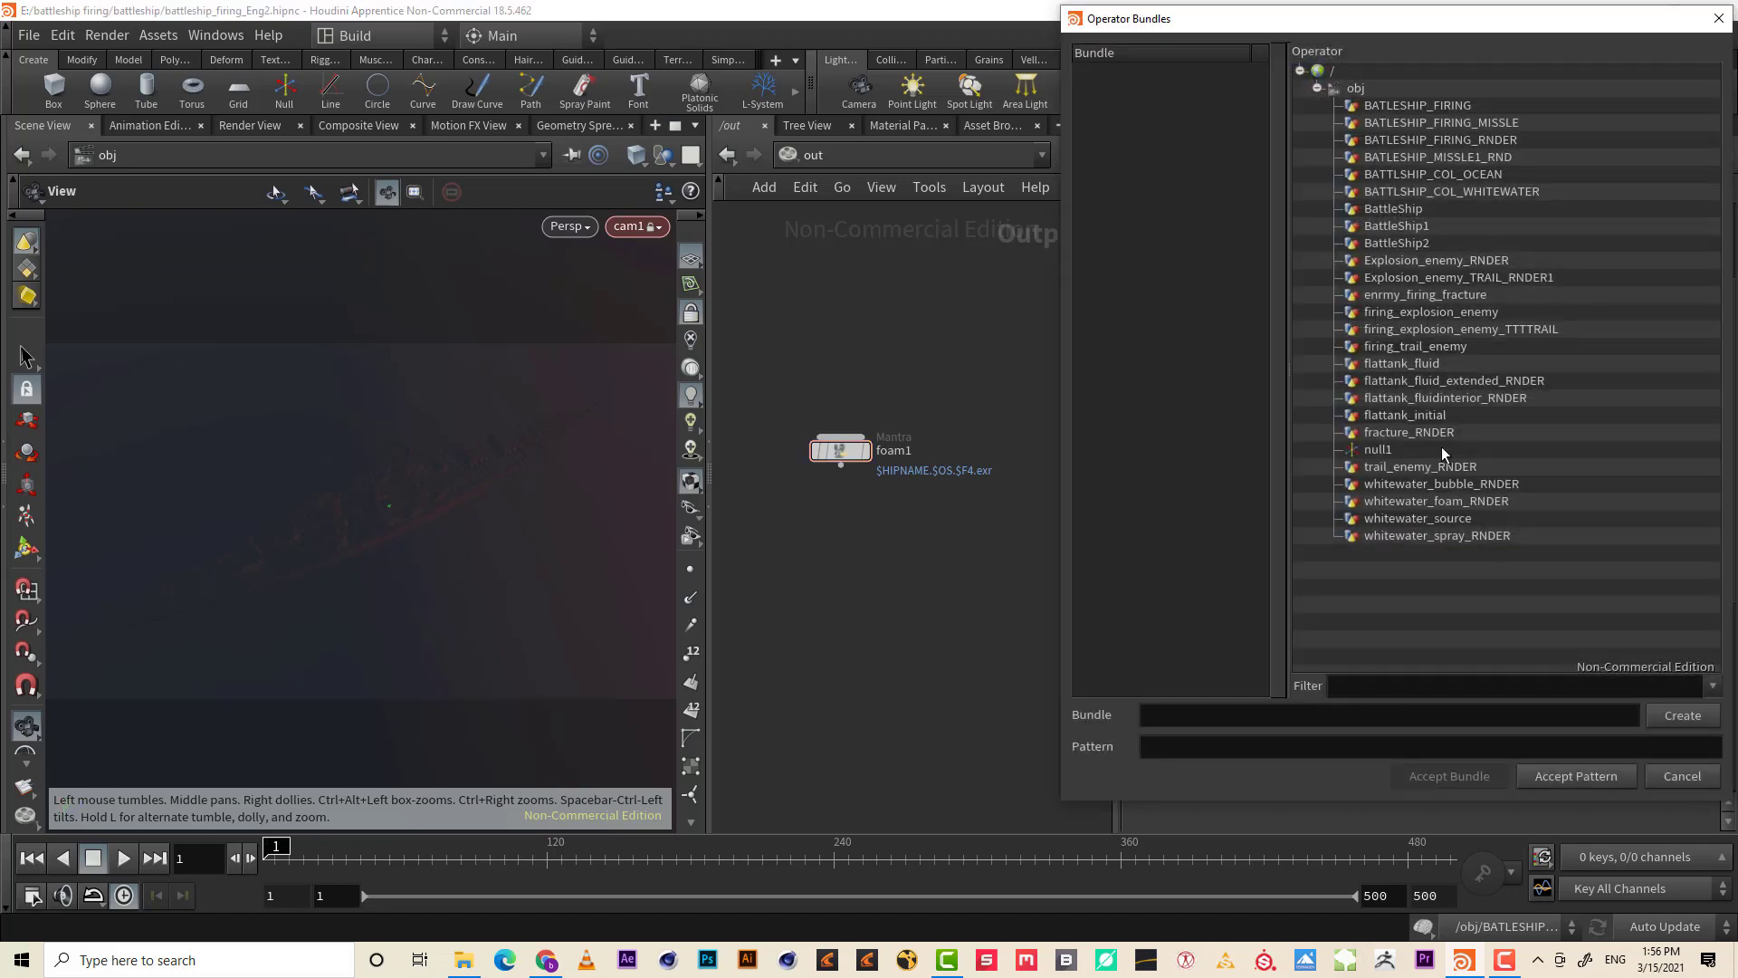
{"action": "left_click", "coordinate": [1390, 693]}
{"action": "type", "text": "b"}
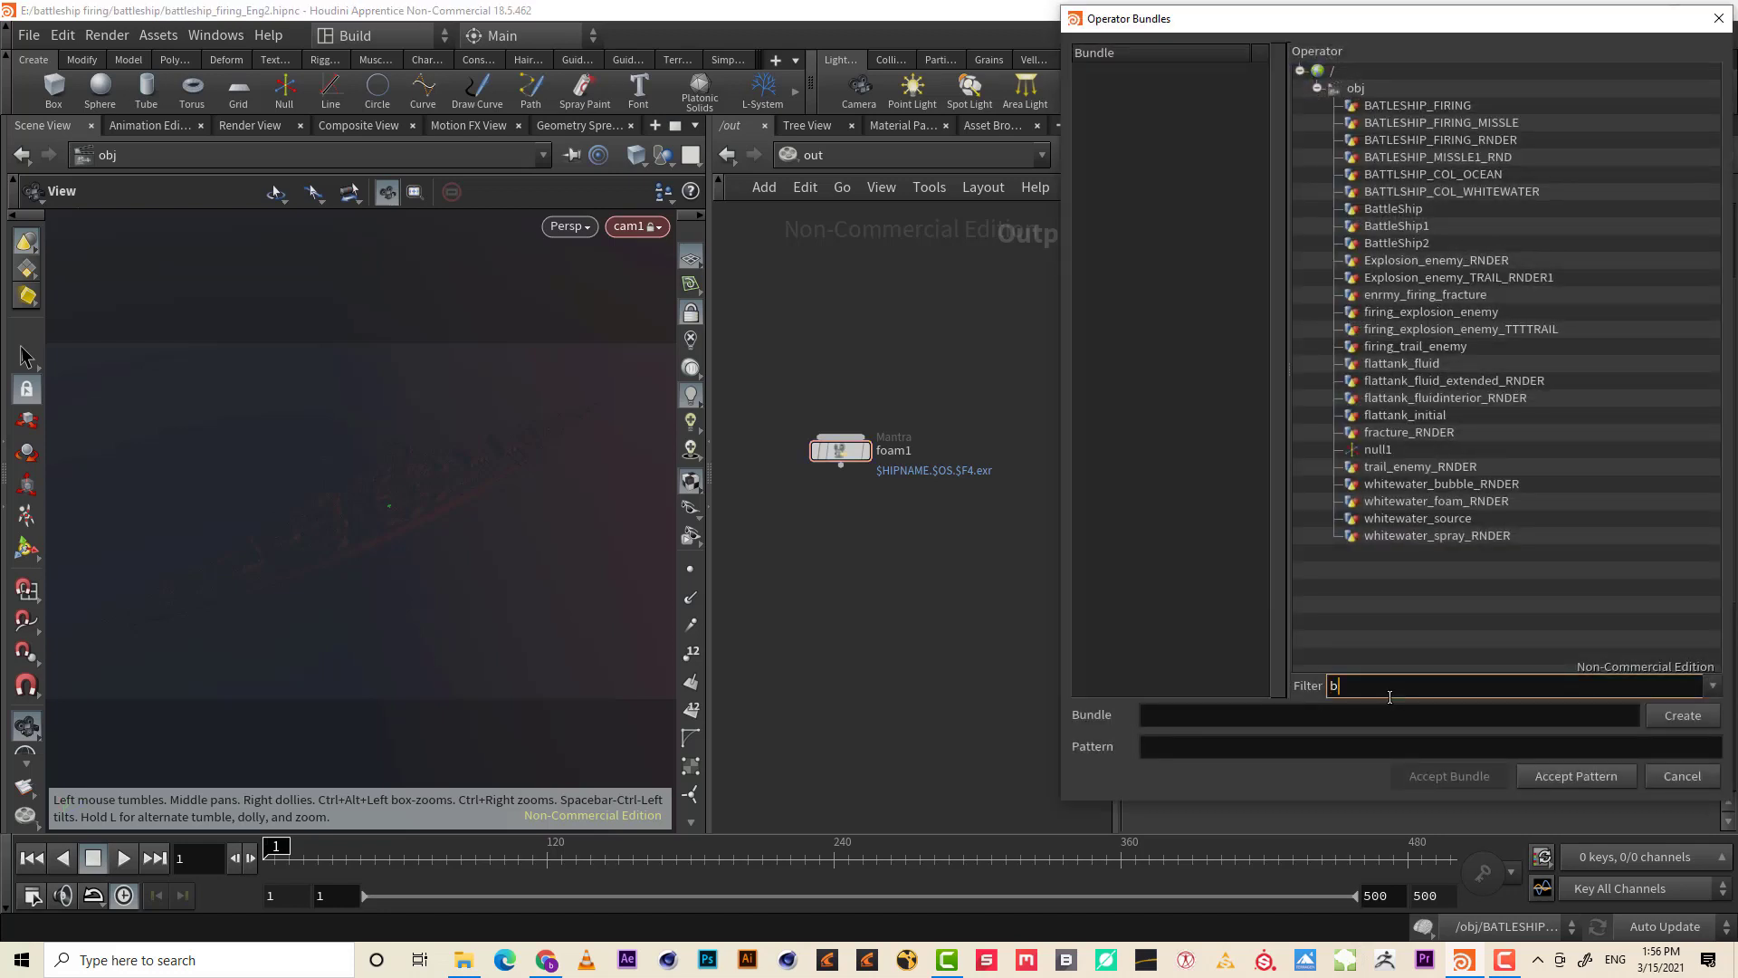
{"action": "type", "text": "ubbk"}
{"action": "key", "text": "Return"}
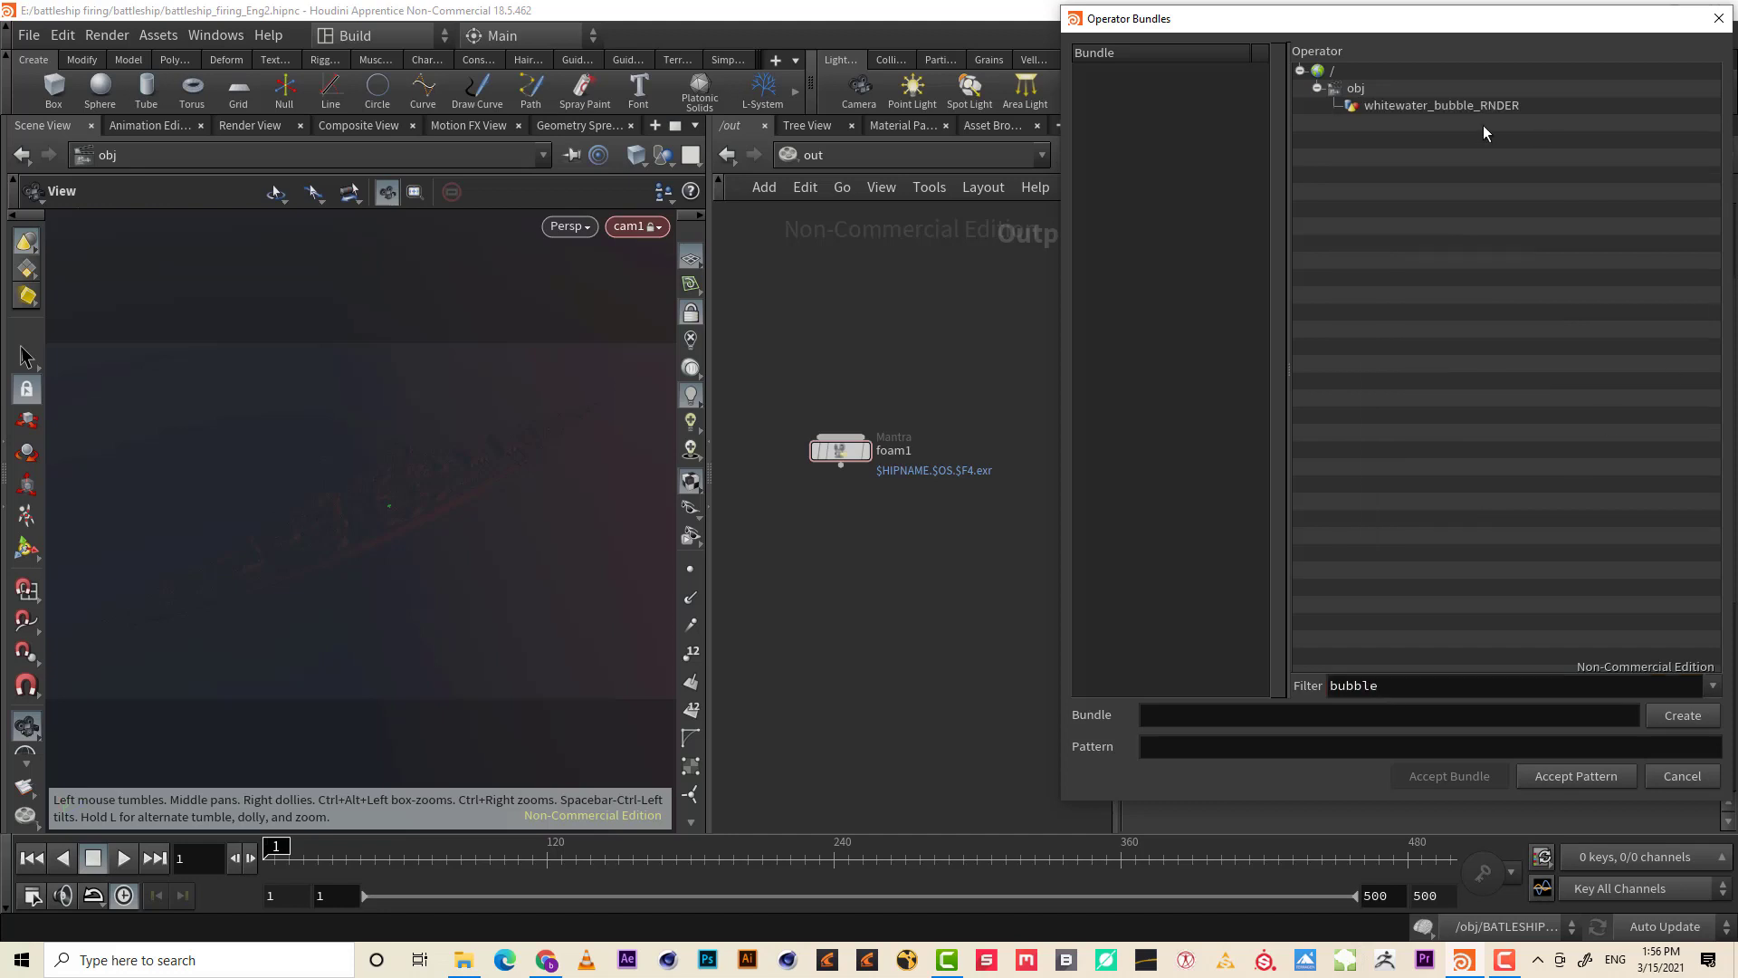
{"action": "left_click", "coordinate": [1408, 107]}
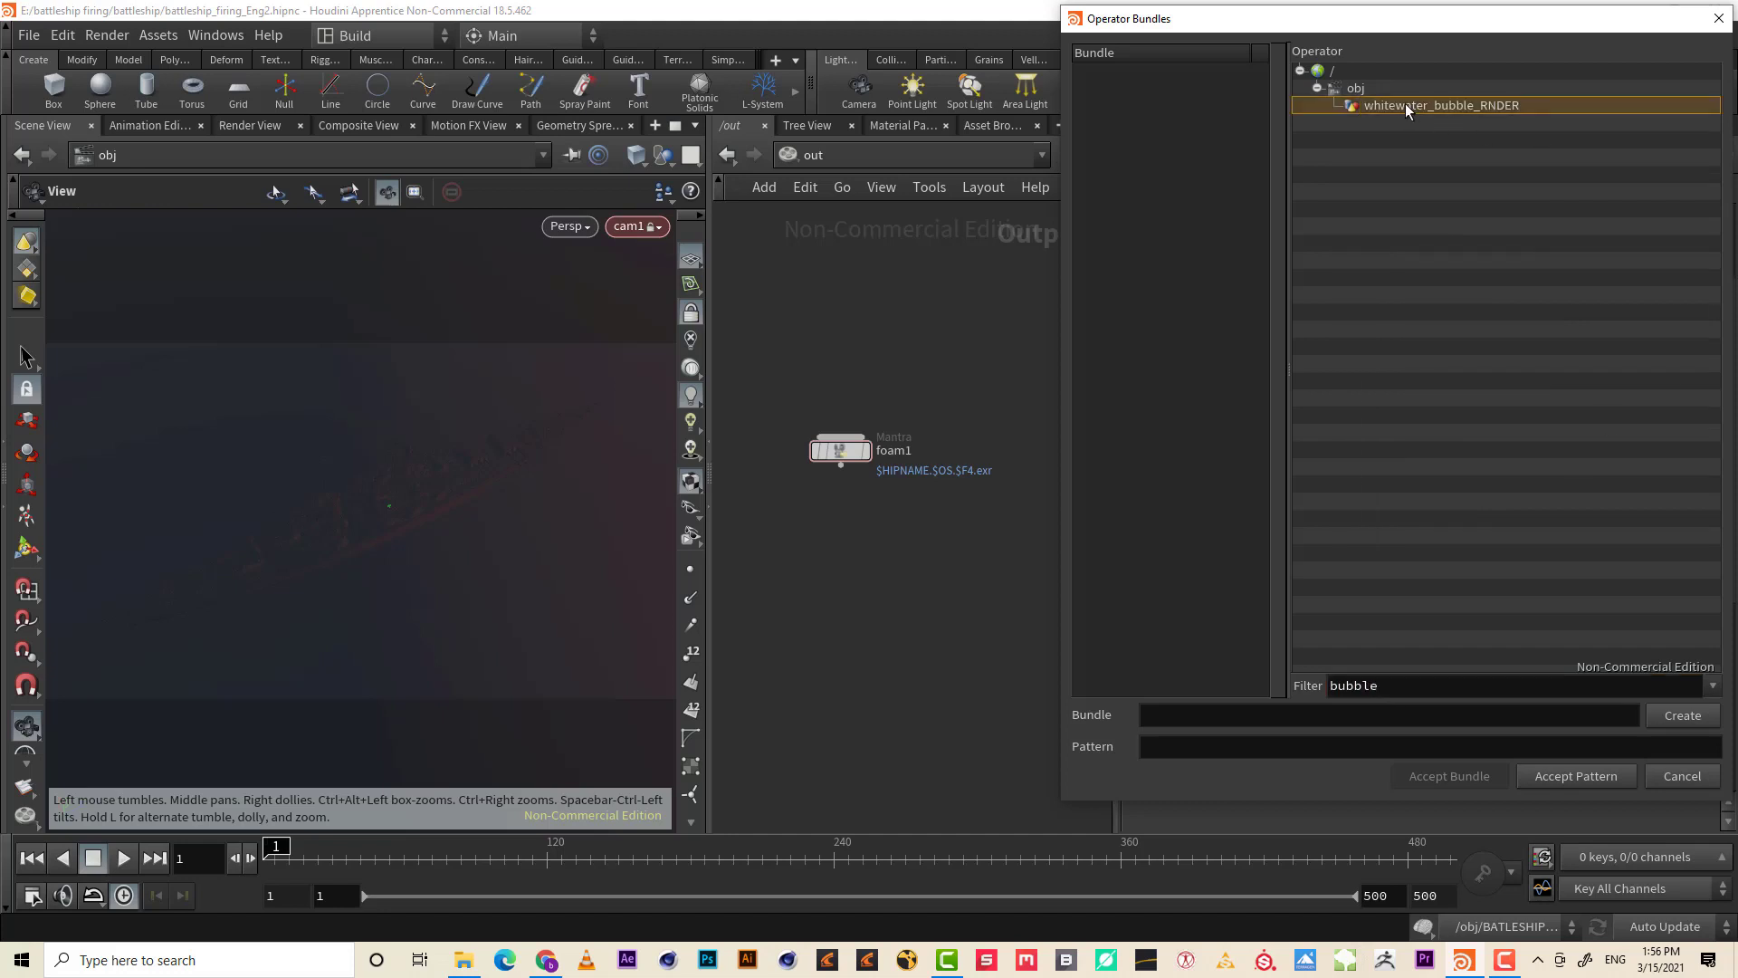
{"action": "left_click", "coordinate": [1575, 776]}
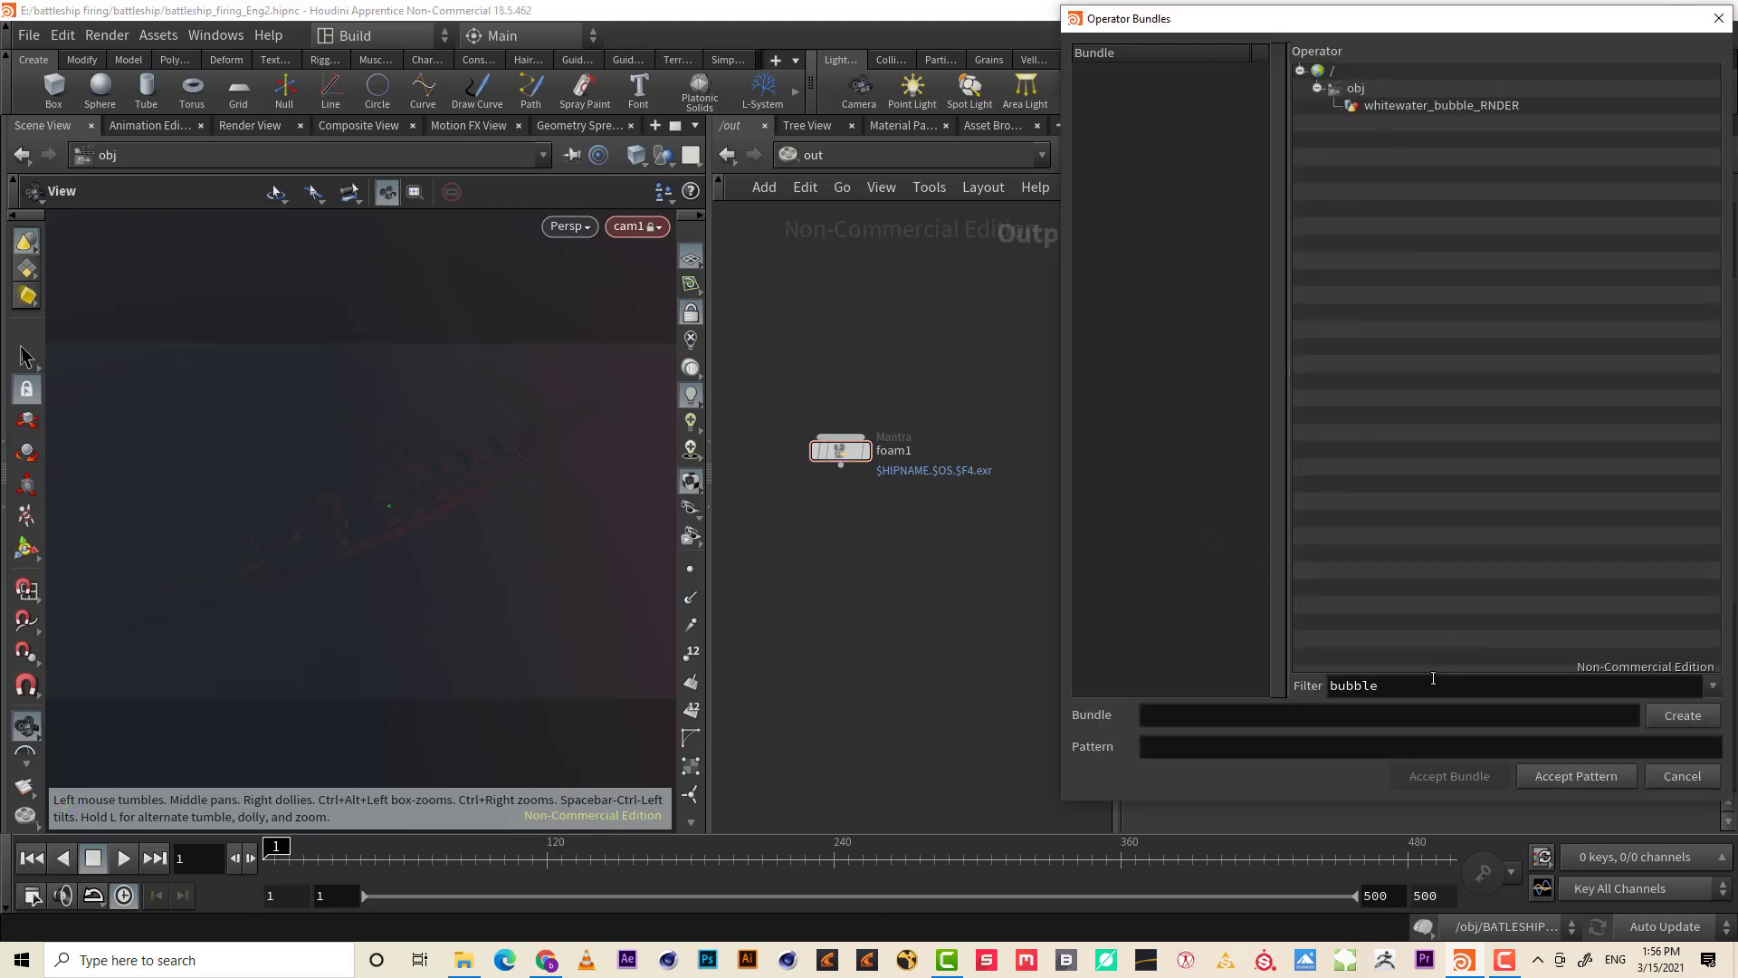
- Set foam1's Forced Matte to BattleShip
{"action": "left_click_drag", "start_coordinate": [1433, 678], "coordinate": [1232, 689]}
{"action": "key", "text": "BackSpace"}
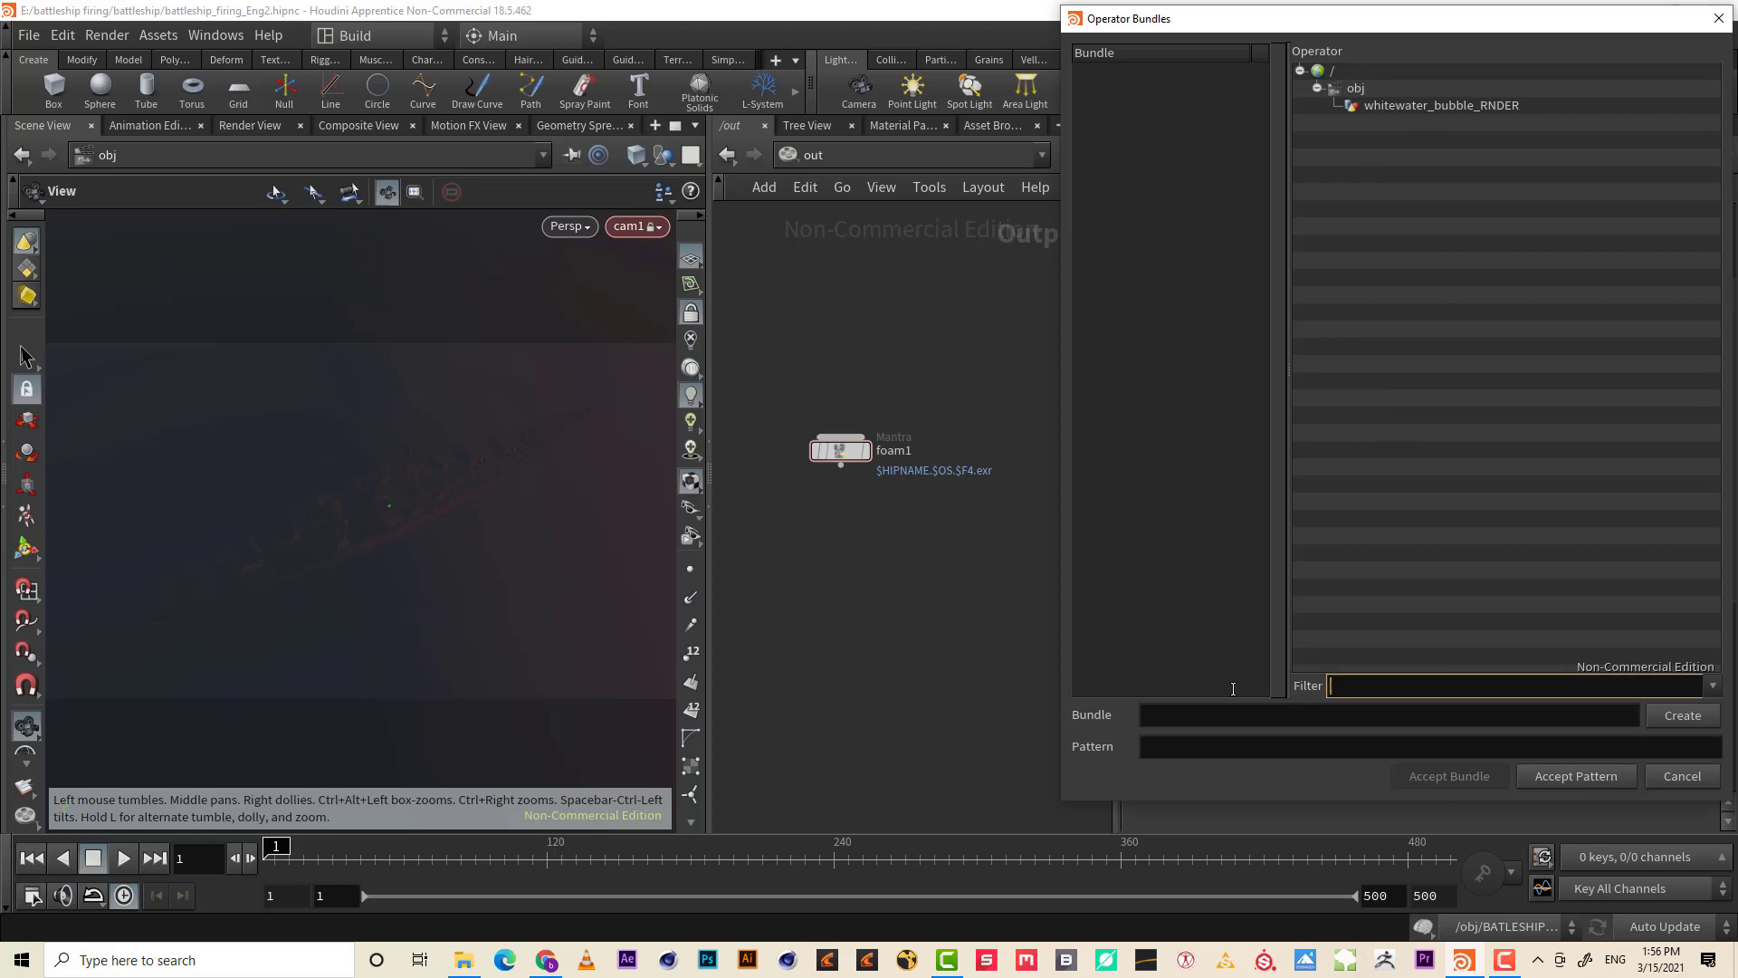
{"action": "type", "text": "battle"}
{"action": "key", "text": "Return"}
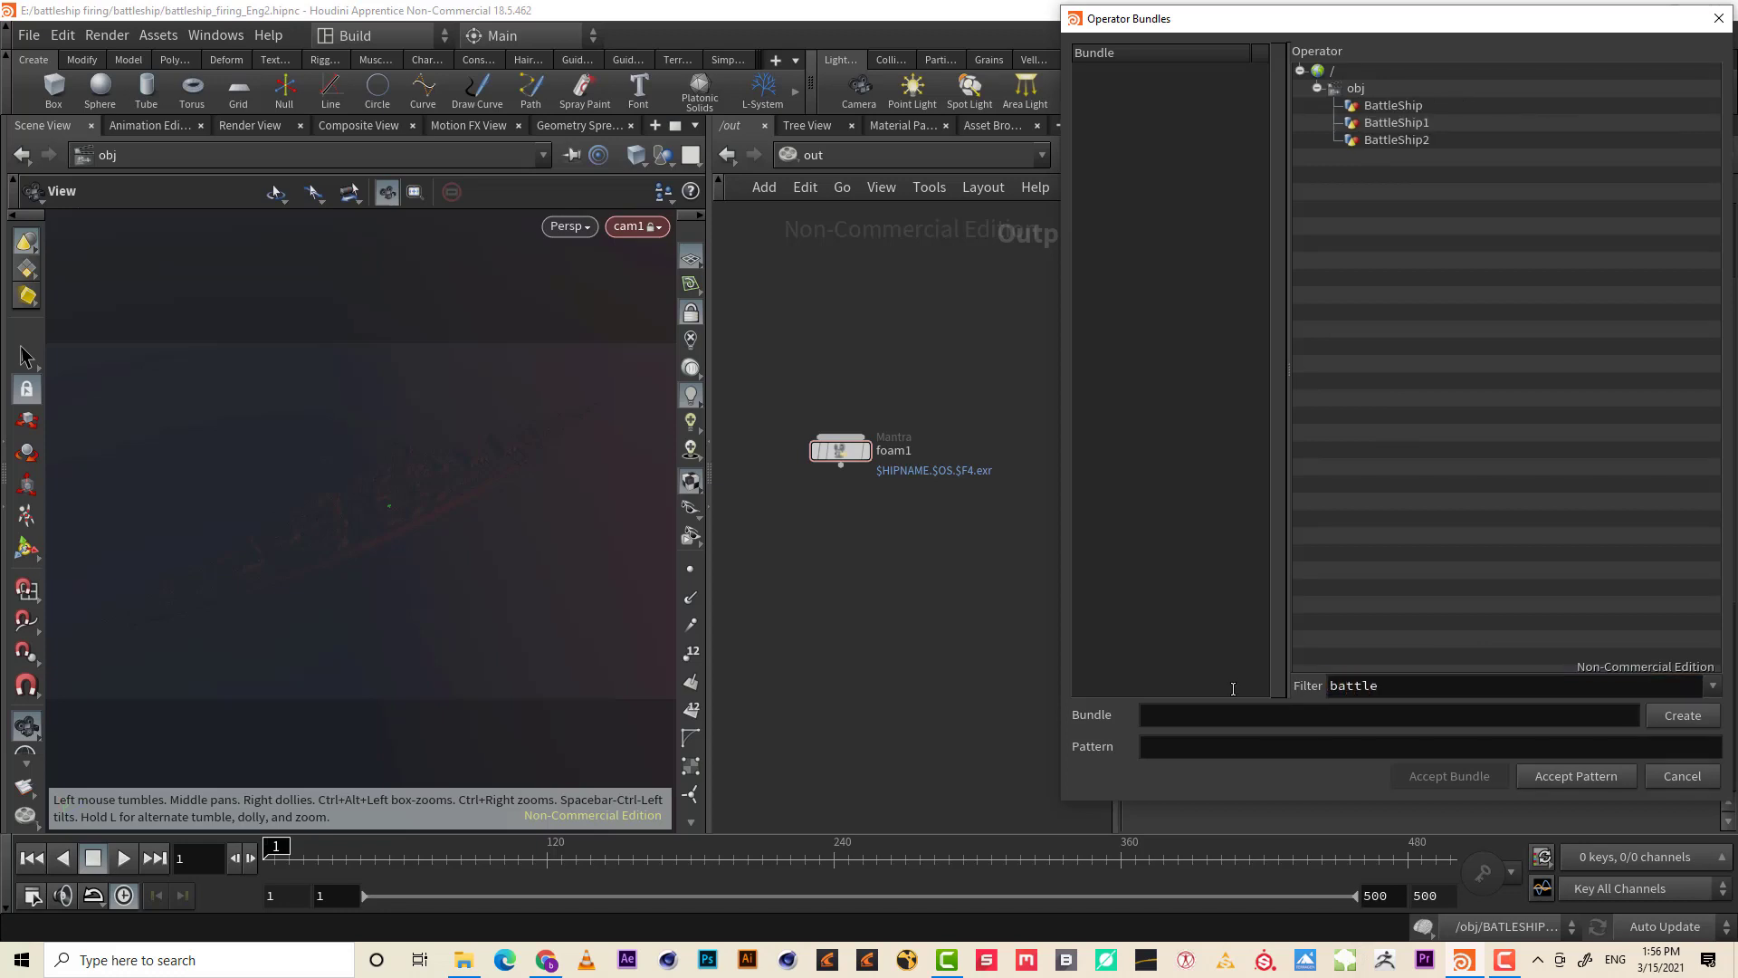
{"action": "left_click", "coordinate": [1399, 106]}
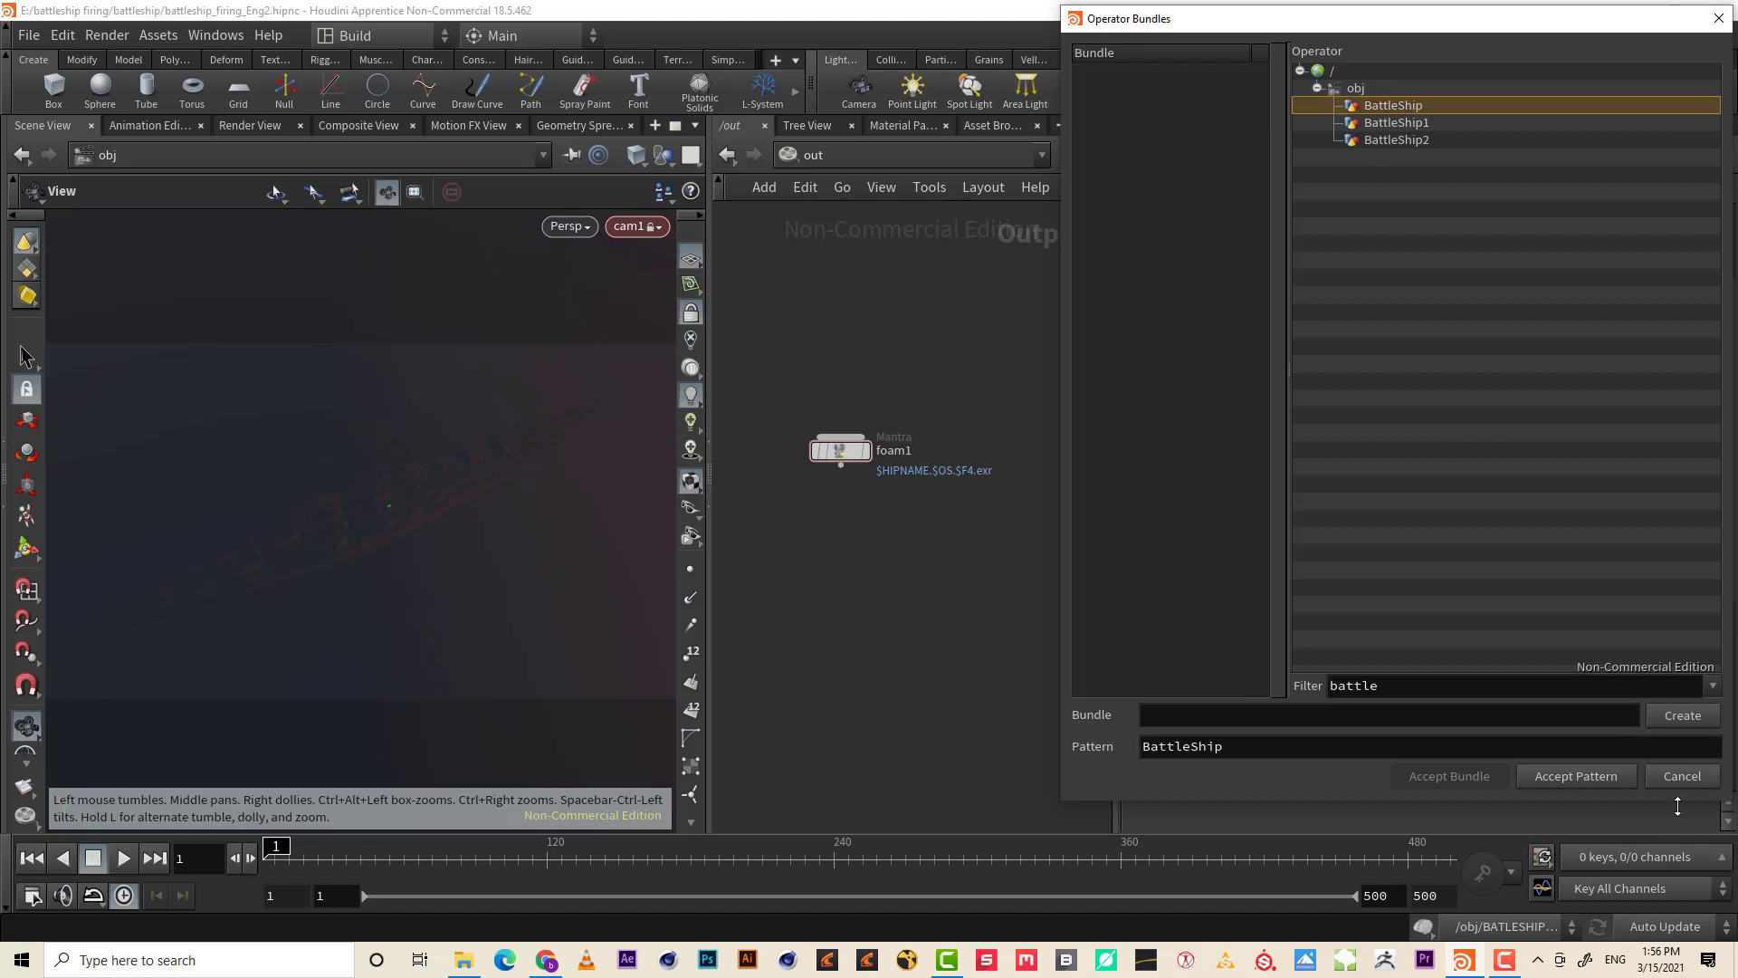
{"action": "left_click", "coordinate": [1575, 776]}
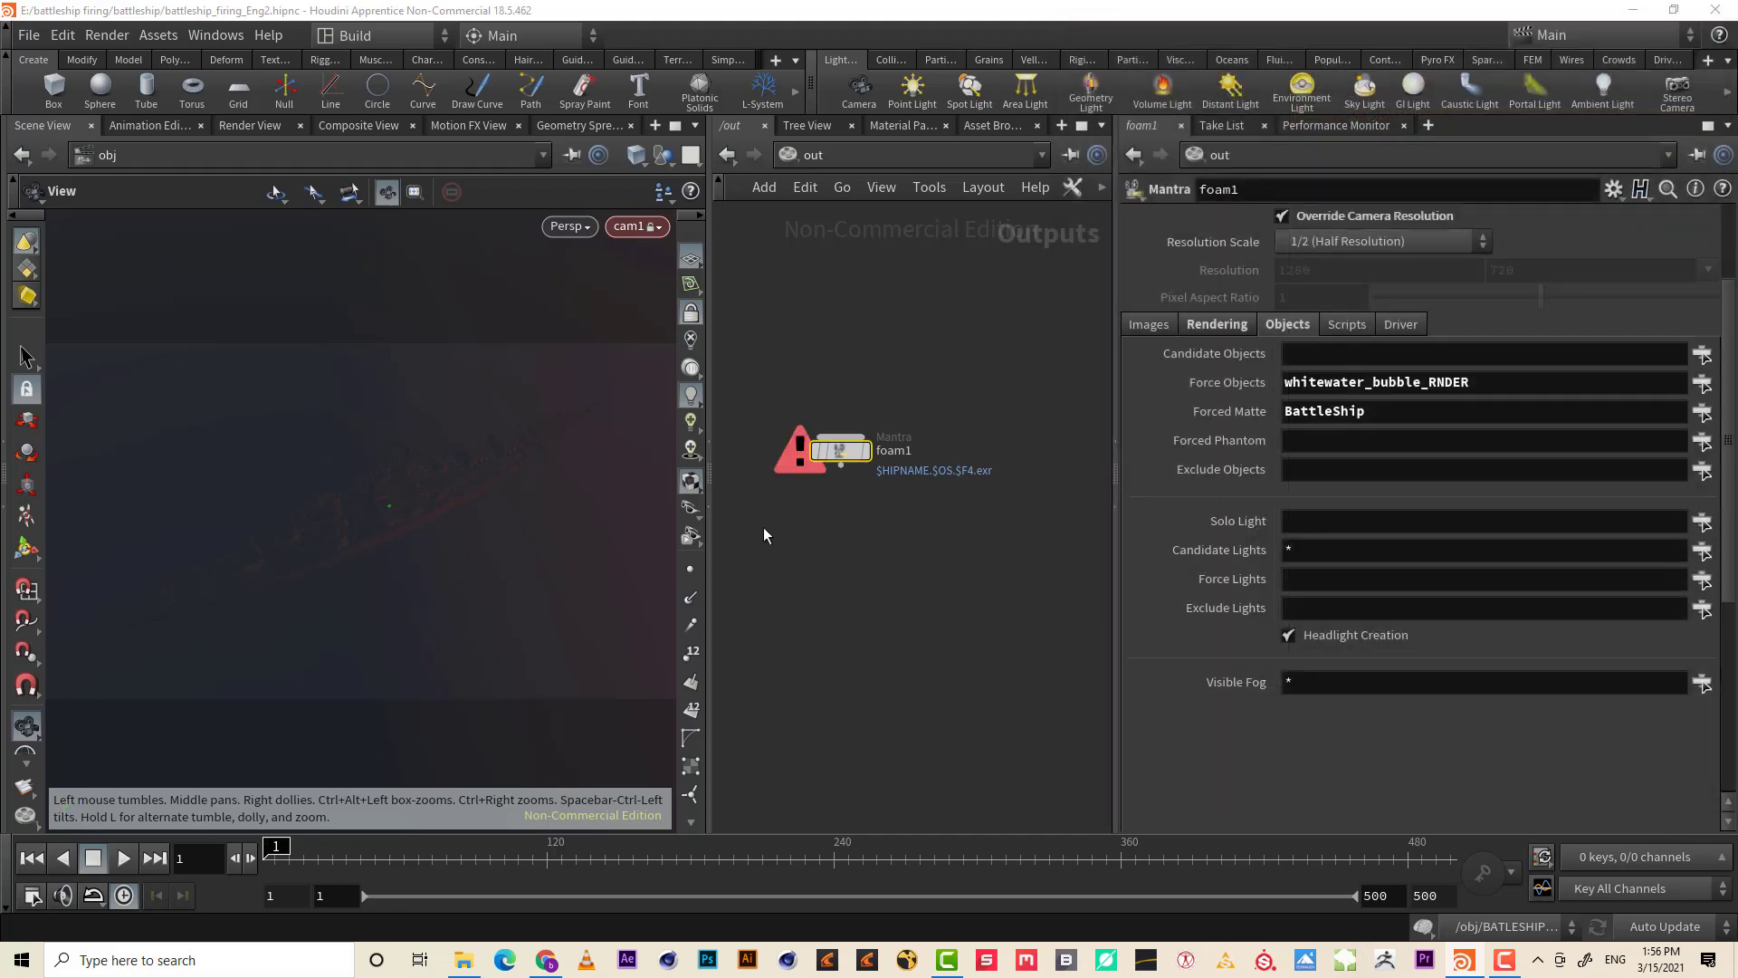
- Check the error reported on foam1, then remove BattleShip from Forced Matte
{"action": "left_click", "coordinate": [867, 522]}
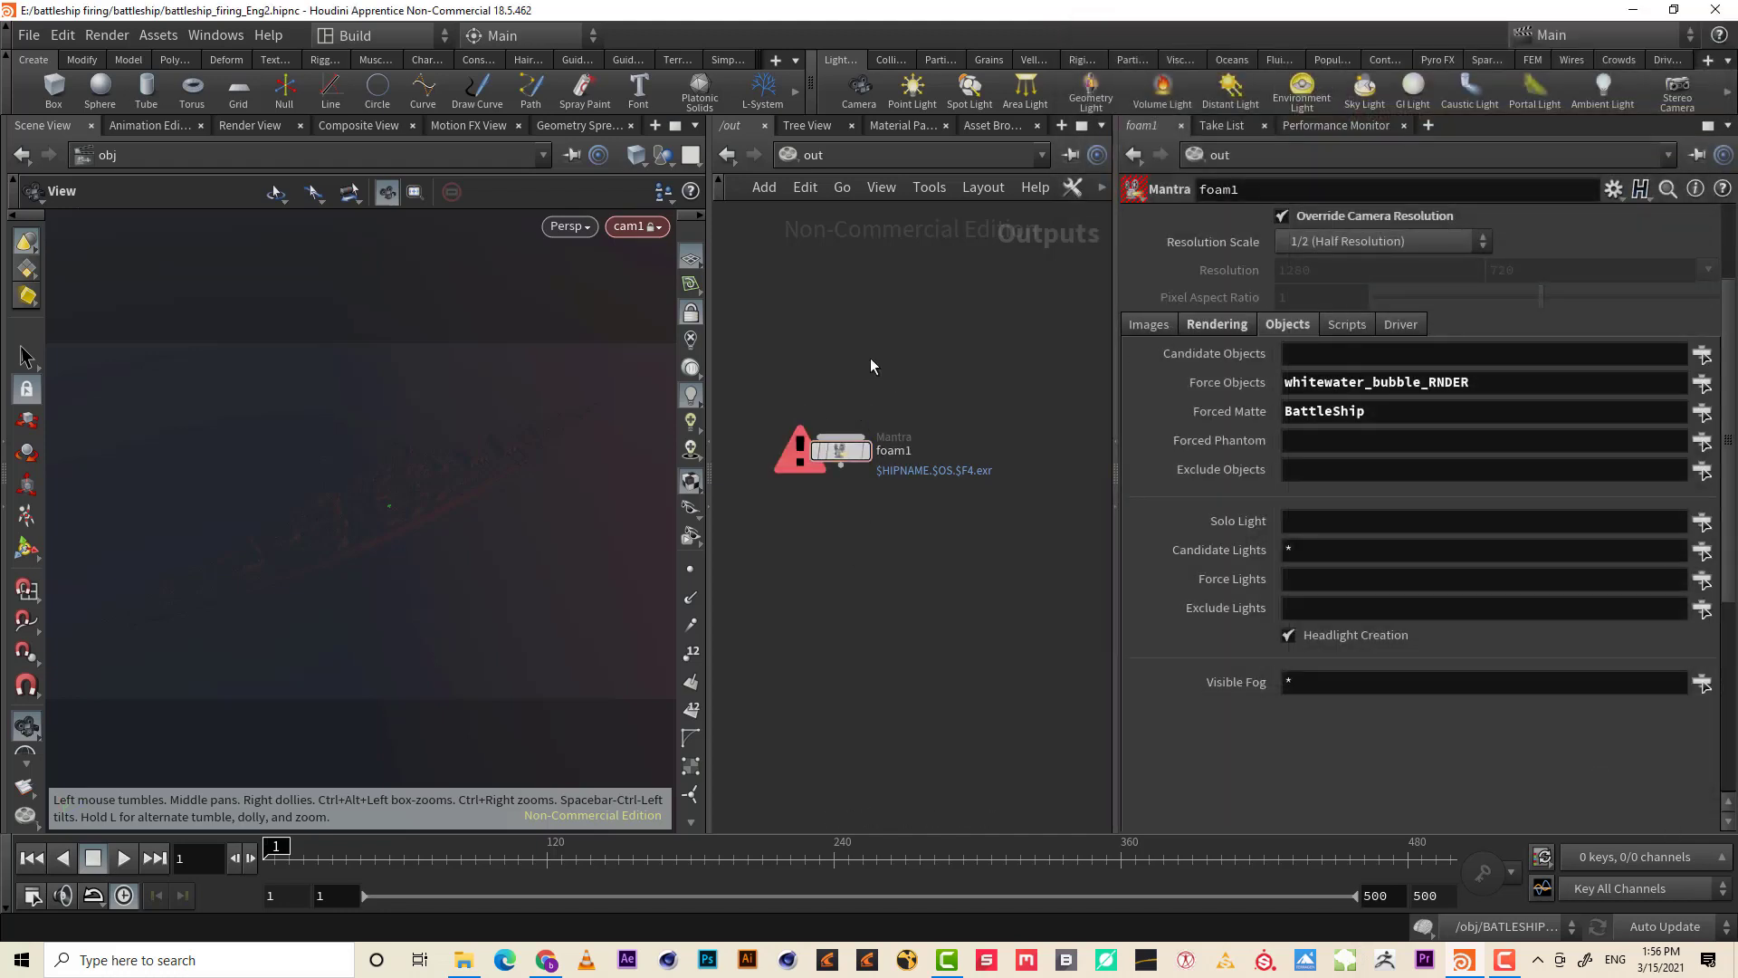
{"action": "middle_click_drag", "start_coordinate": [871, 366], "coordinate": [946, 380]}
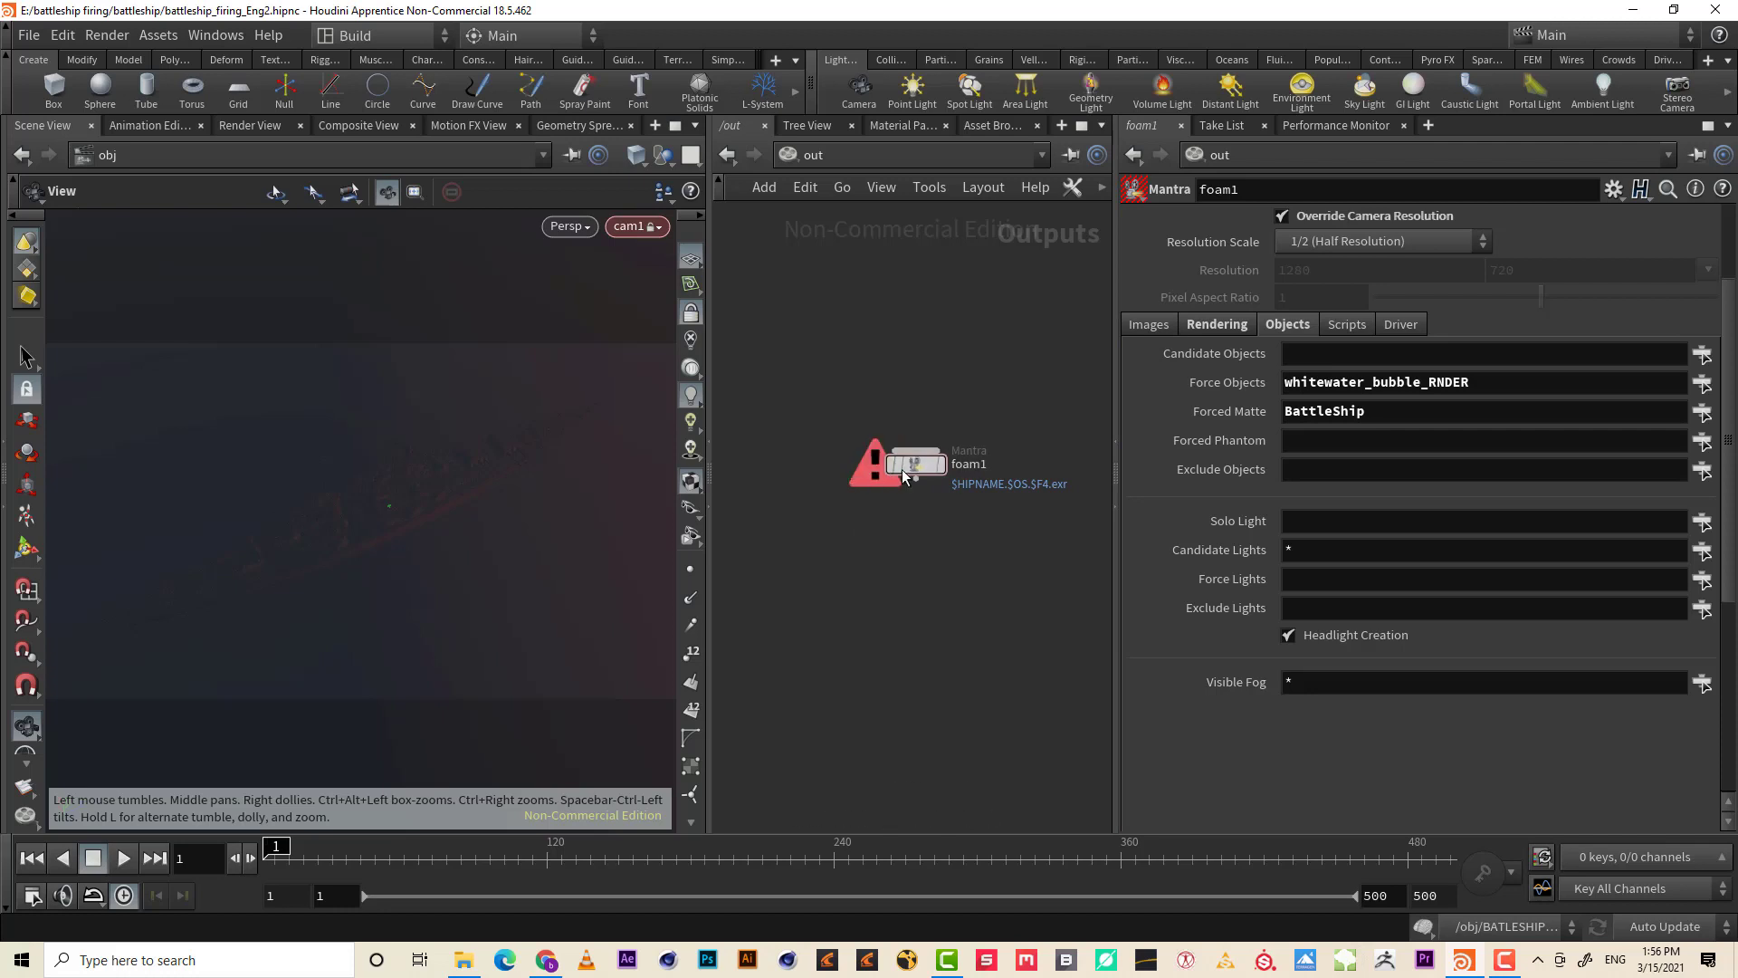
{"action": "left_click", "coordinate": [881, 496]}
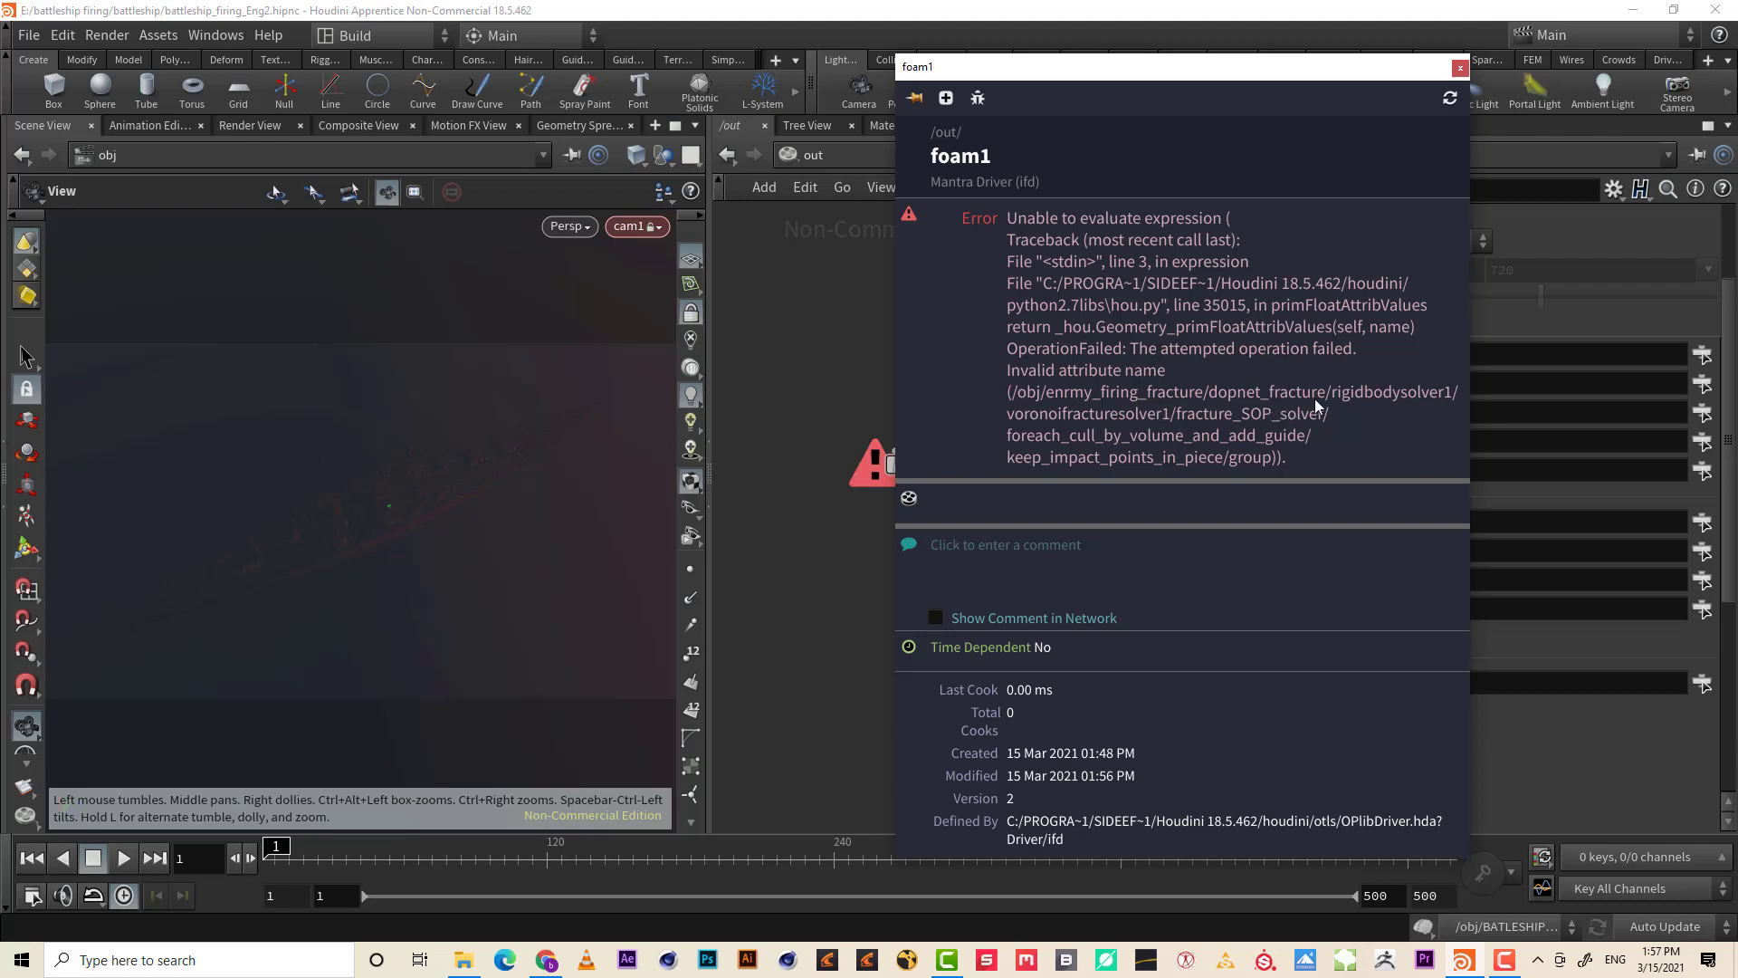
{"action": "left_click", "coordinate": [1460, 68]}
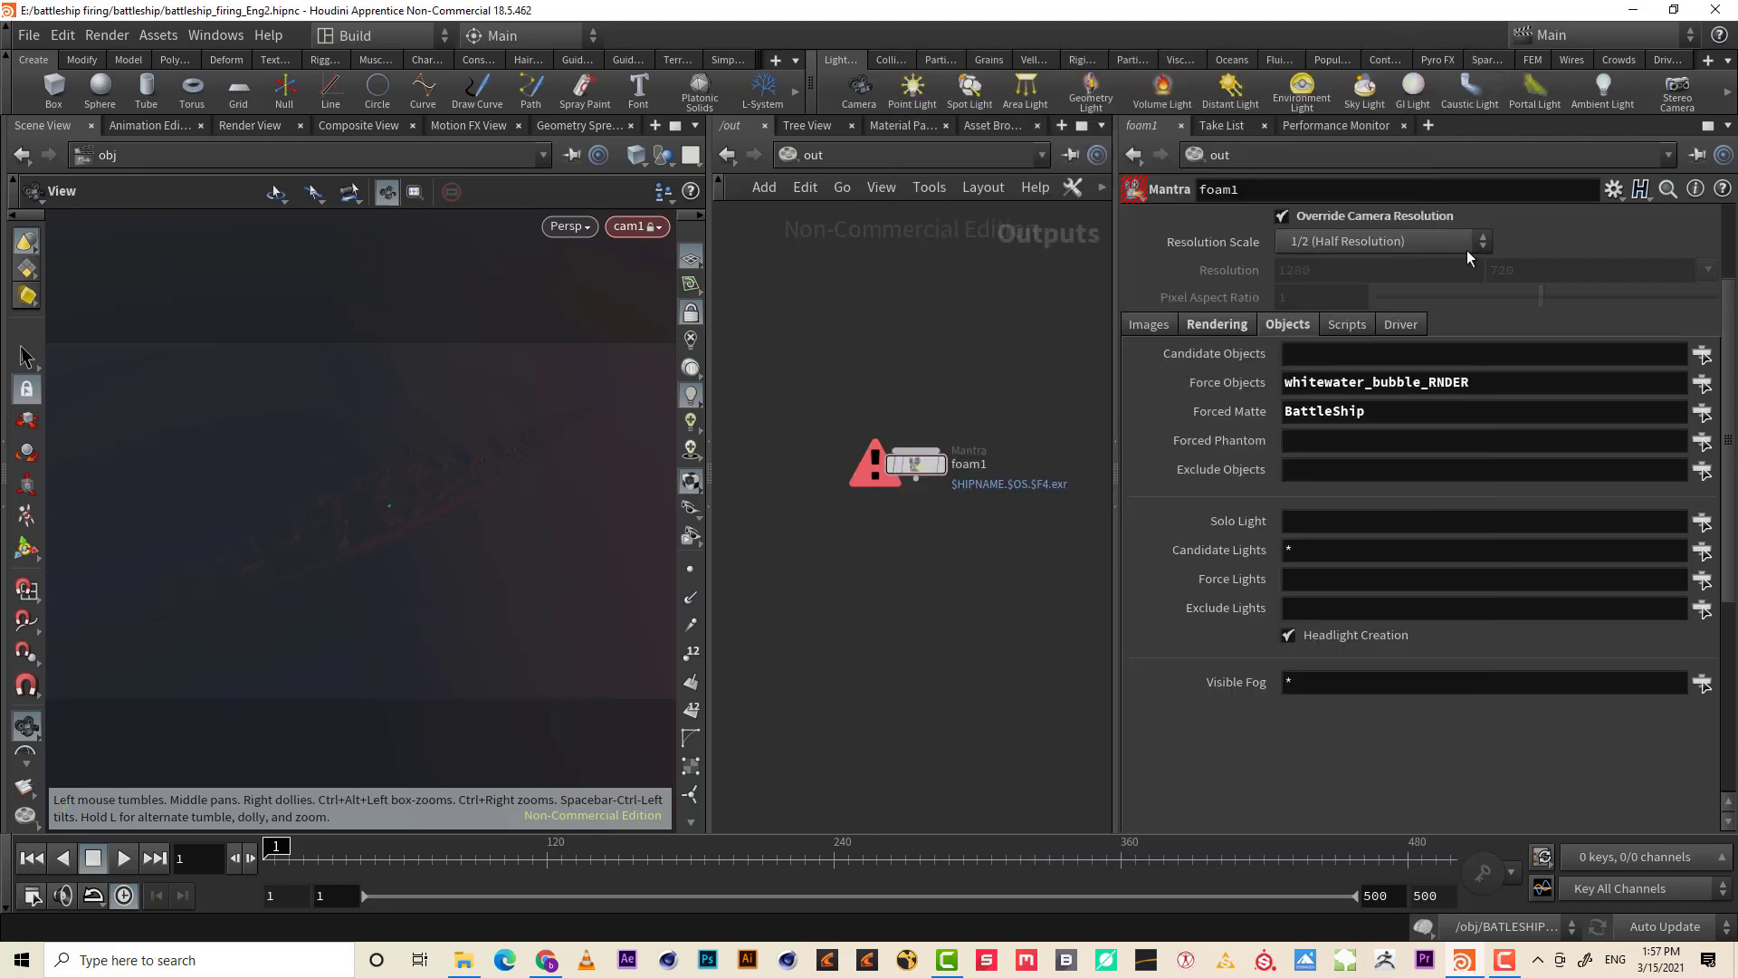
{"action": "left_click_drag", "start_coordinate": [1394, 418], "coordinate": [1268, 426]}
{"action": "key", "text": "BackSpace"}
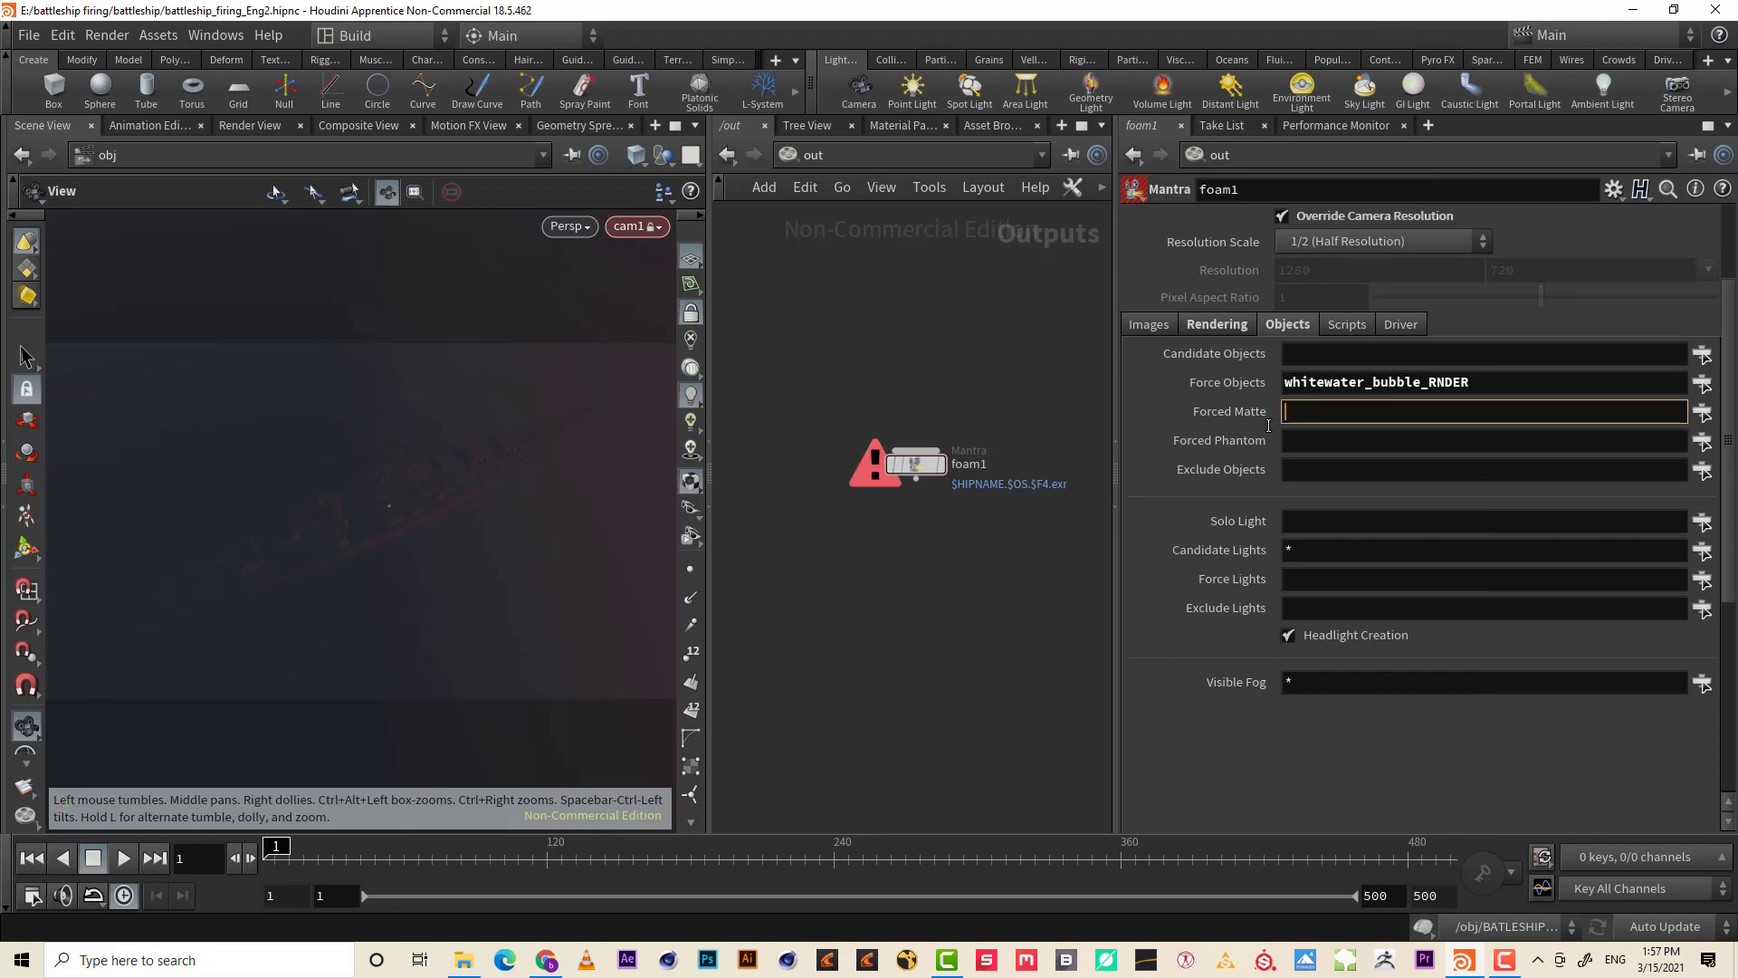
{"action": "key", "text": "Return"}
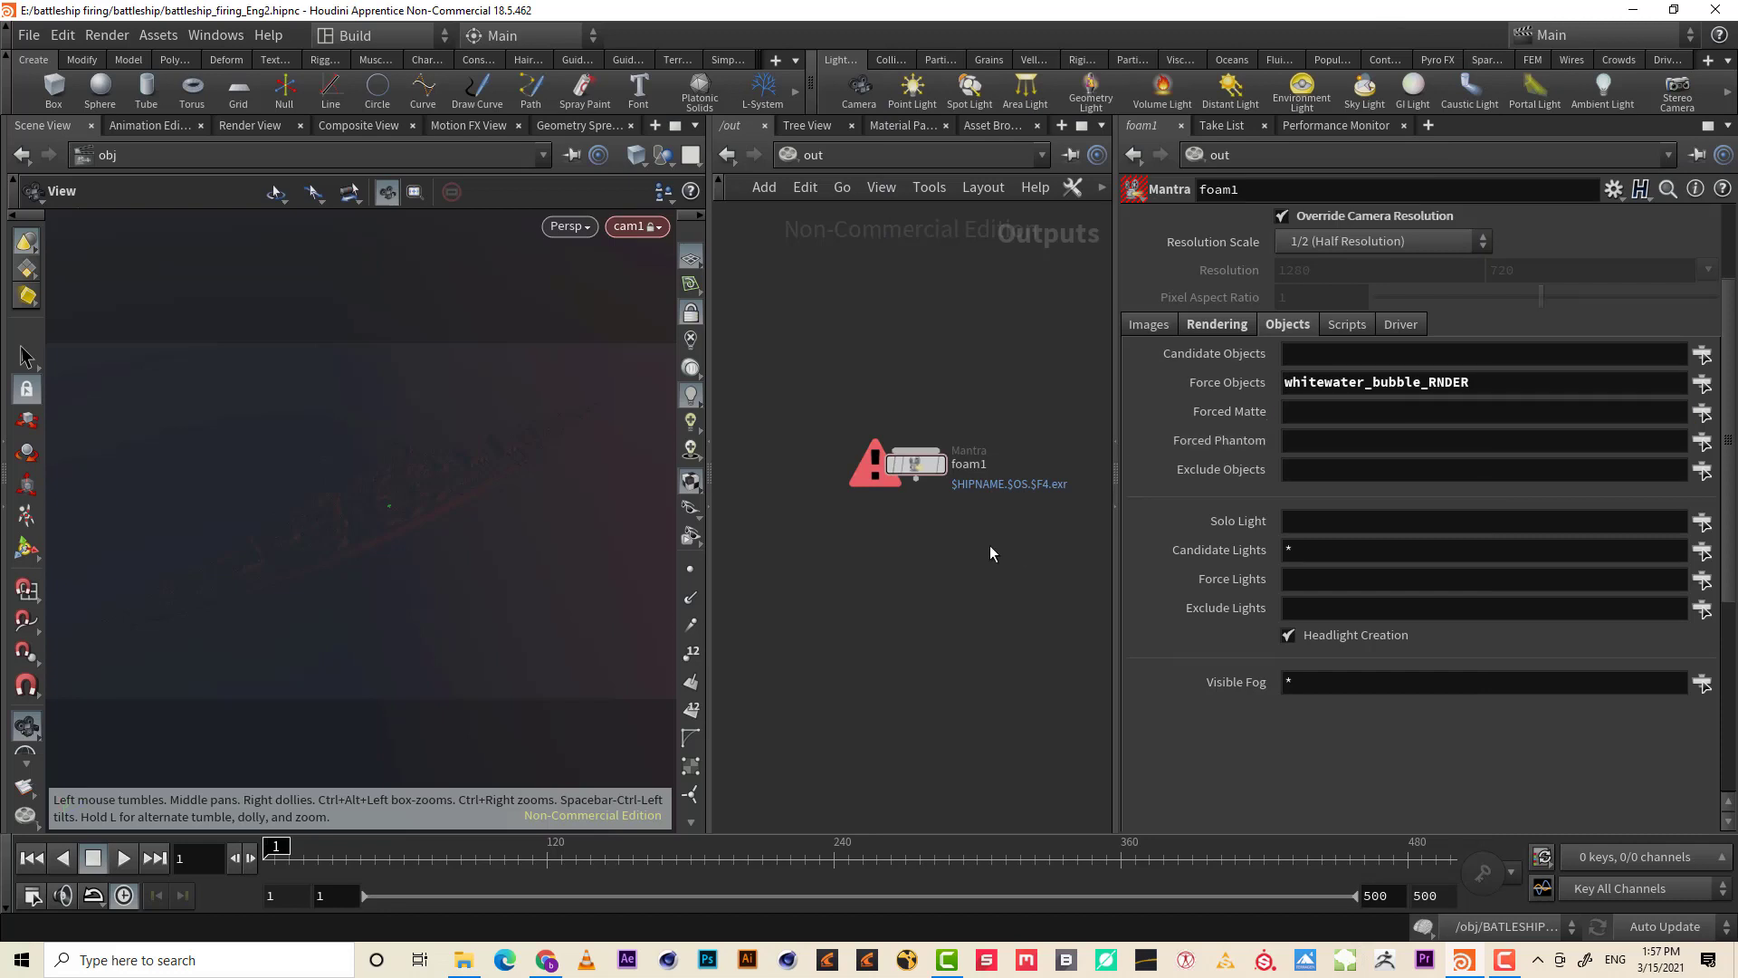
- Delete whitewater_bubble_RNDER from foam1's Force Objects field
{"action": "middle_click_drag", "start_coordinate": [991, 545], "coordinate": [948, 552]}
{"action": "left_click_drag", "start_coordinate": [1530, 381], "coordinate": [1093, 390]}
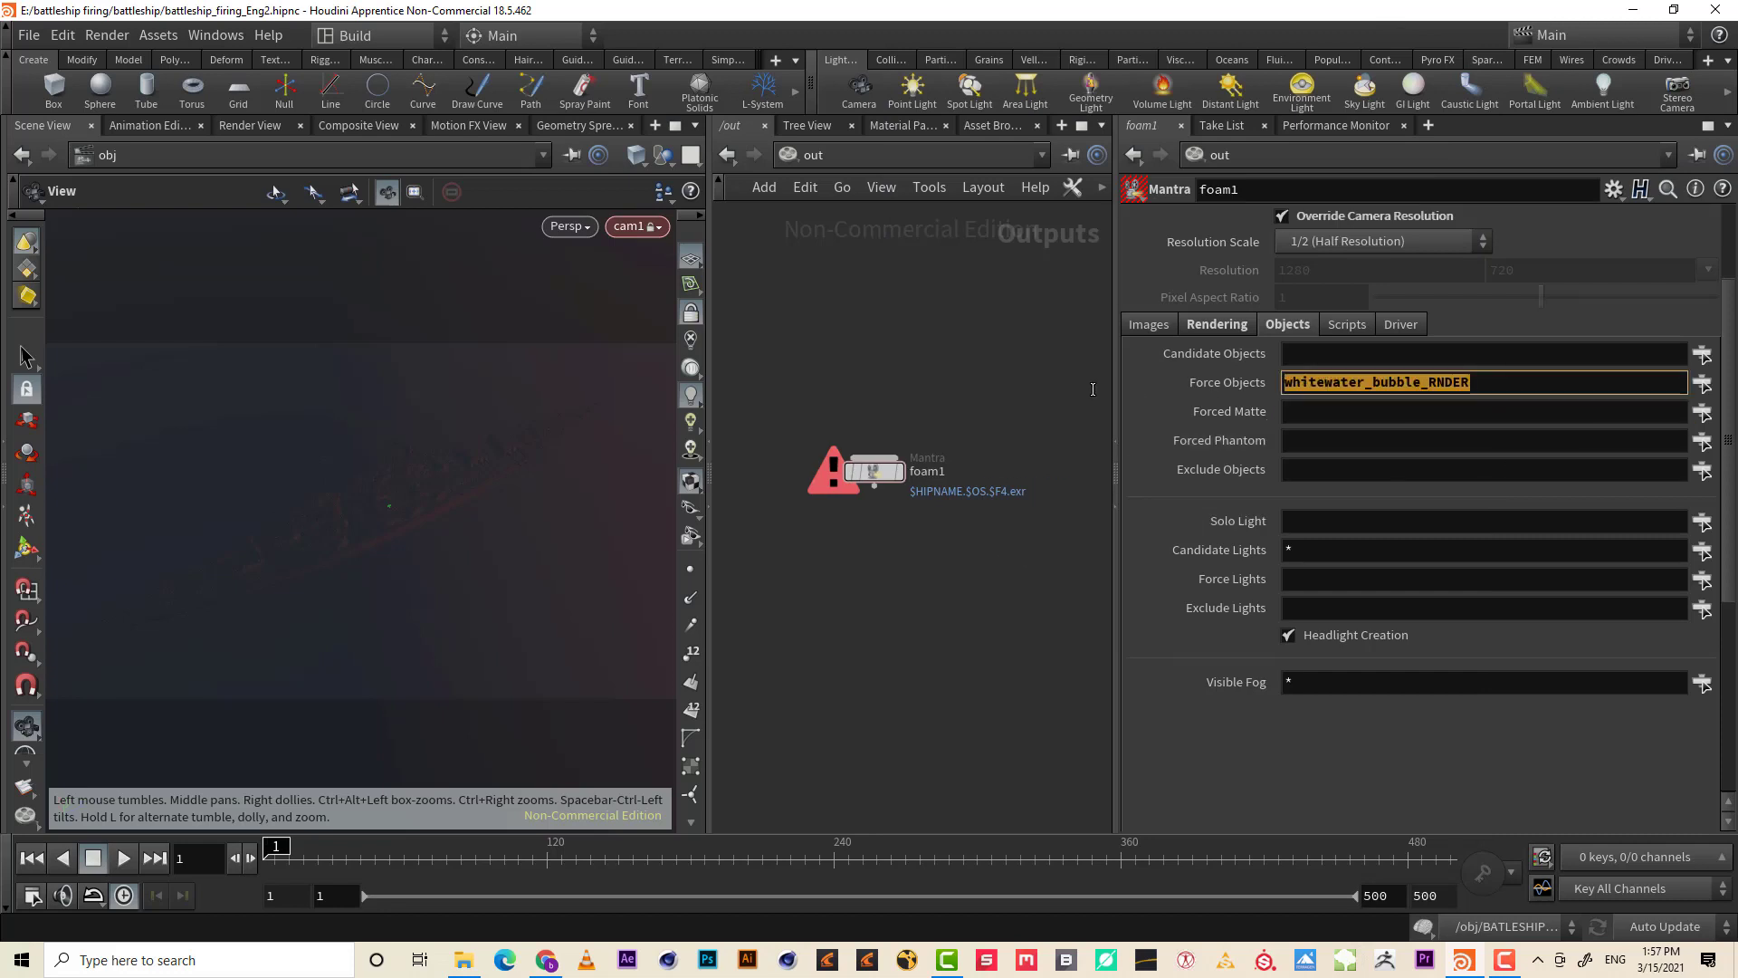
{"action": "middle_click_drag", "start_coordinate": [984, 420], "coordinate": [943, 458]}
{"action": "key", "text": "Tab"}
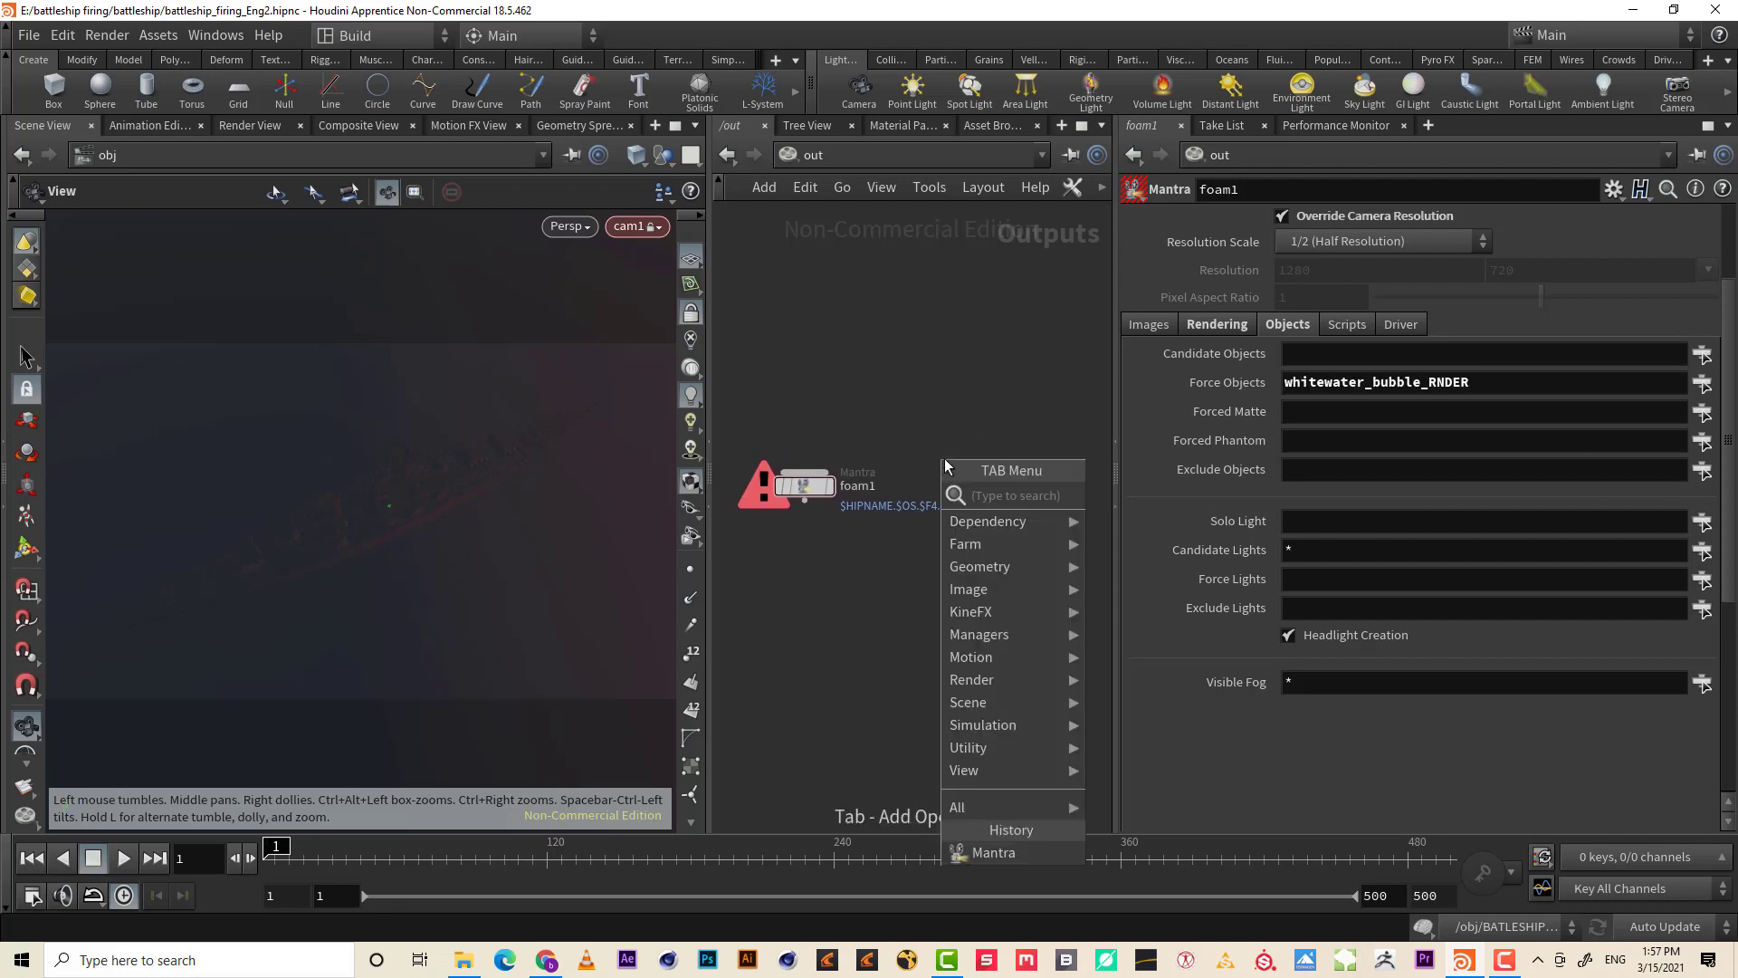
{"action": "key", "text": "Escape"}
{"action": "double_click", "coordinate": [1238, 381]}
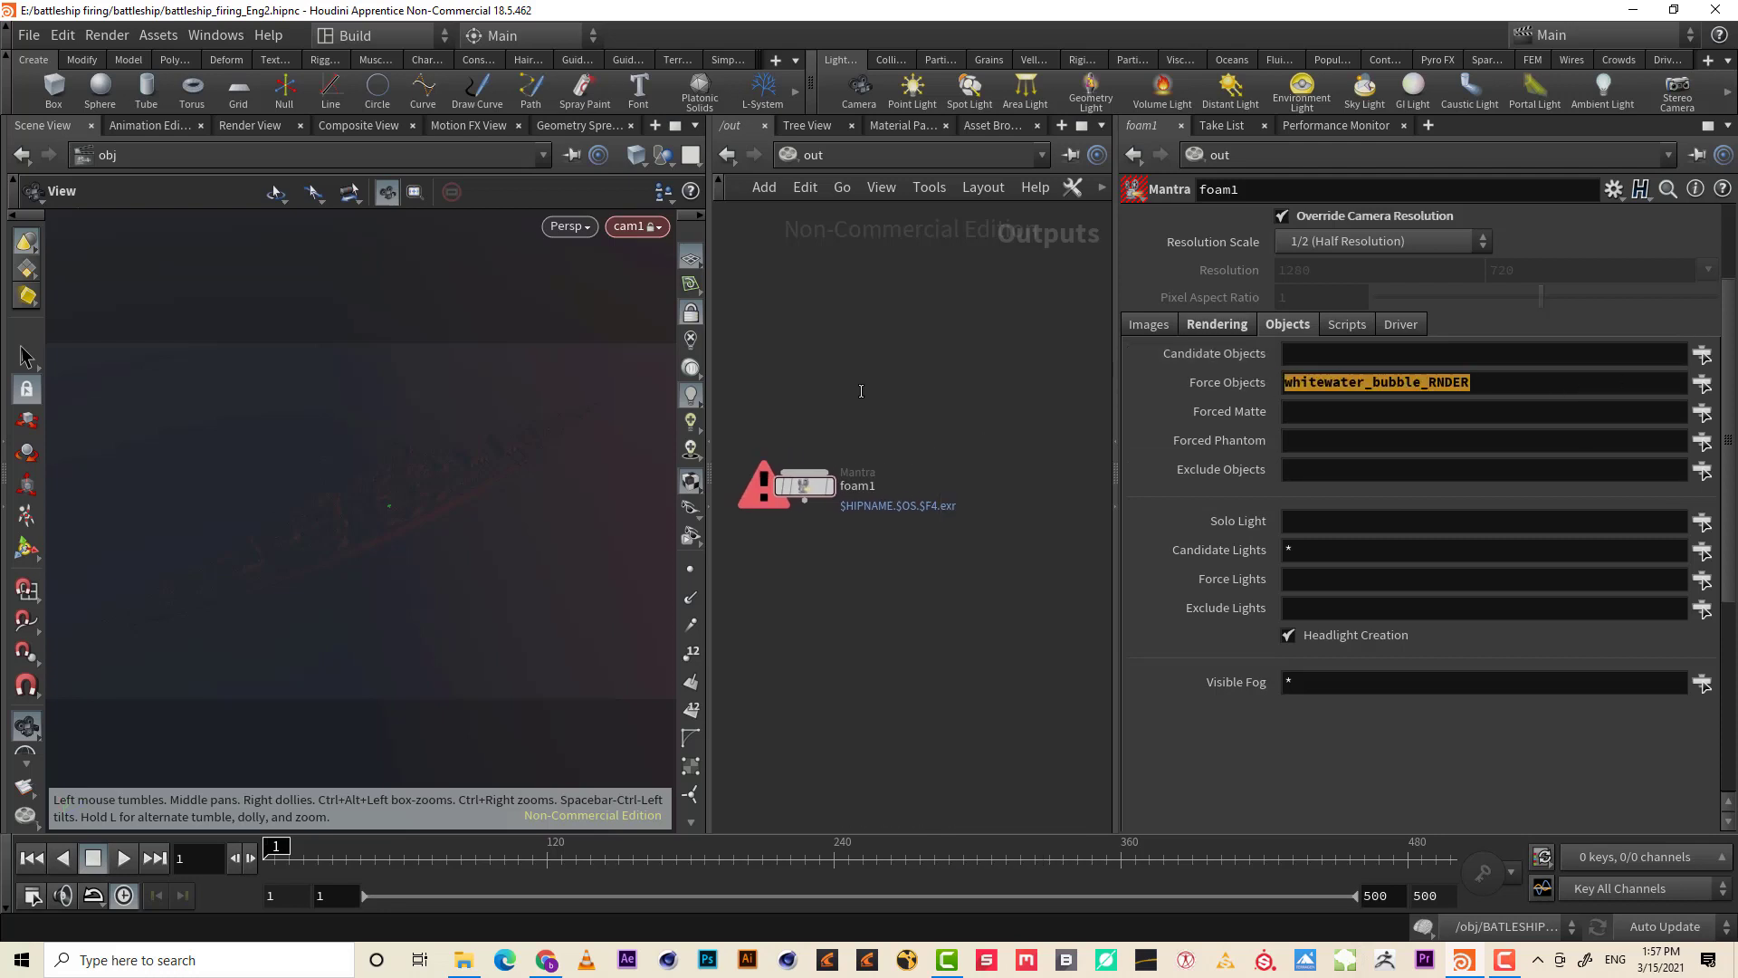
{"action": "key", "text": "BackSpace"}
{"action": "key", "text": "Return"}
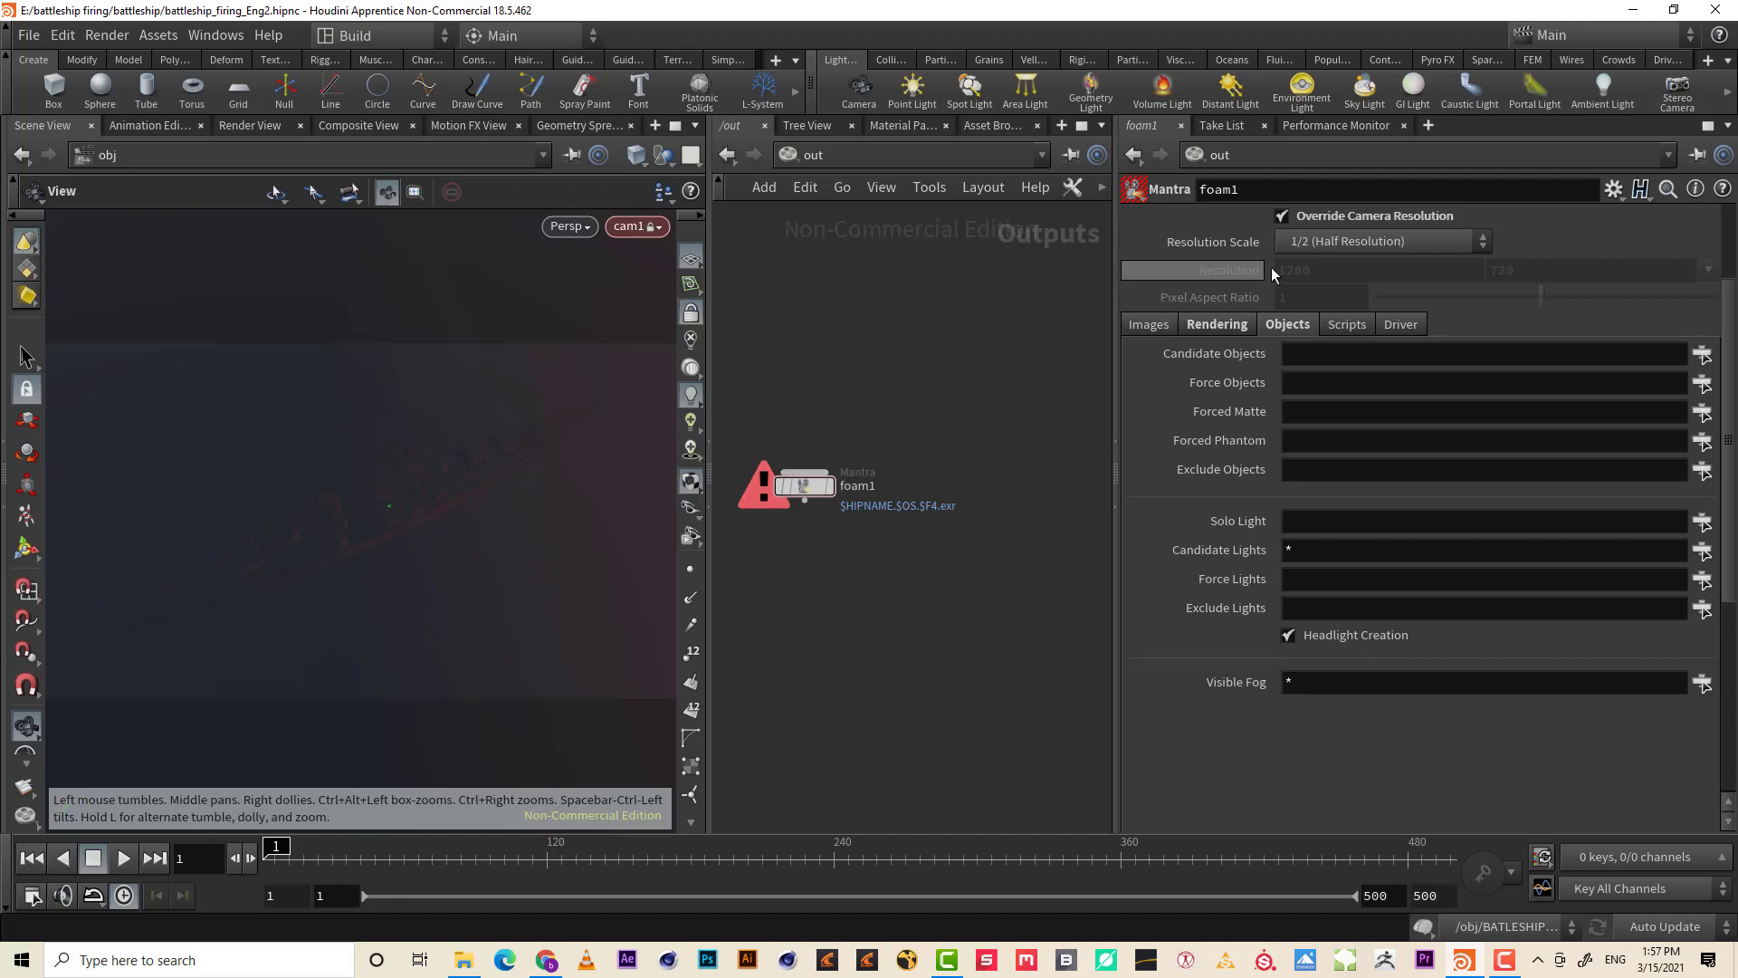
- Add a new Mantra render node, mantra1, beside foam1 in /out
{"action": "key", "text": "Tab"}
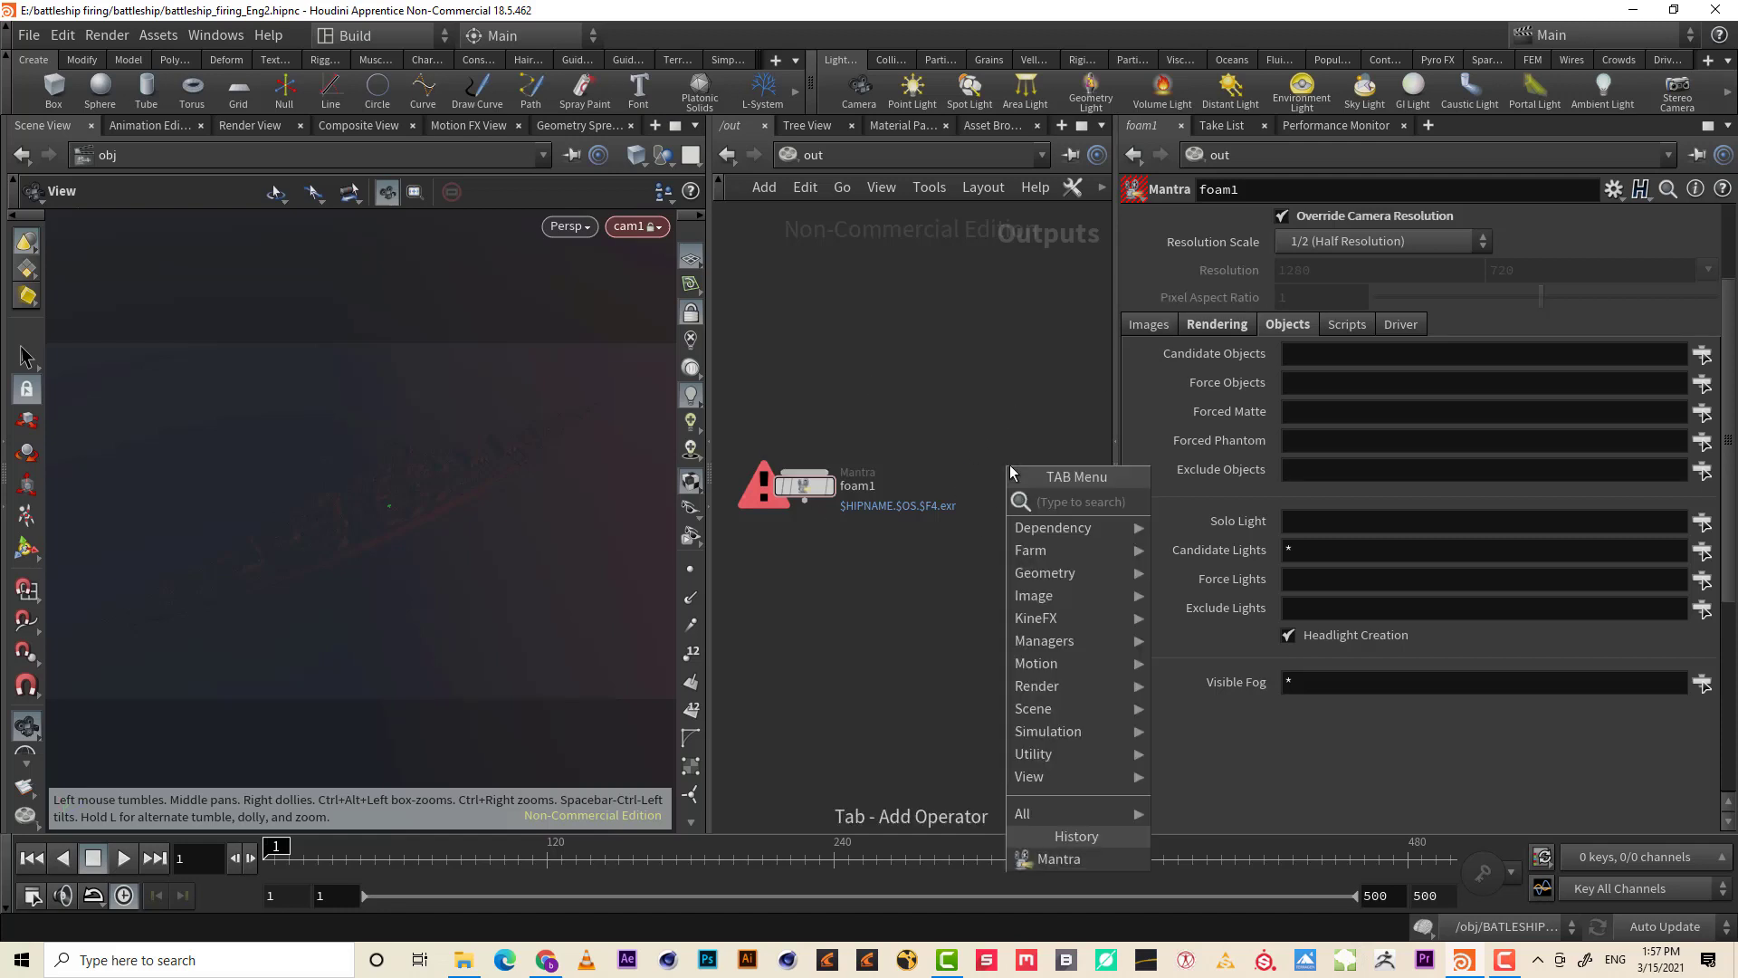
{"action": "type", "text": "man"}
{"action": "key", "text": "Return"}
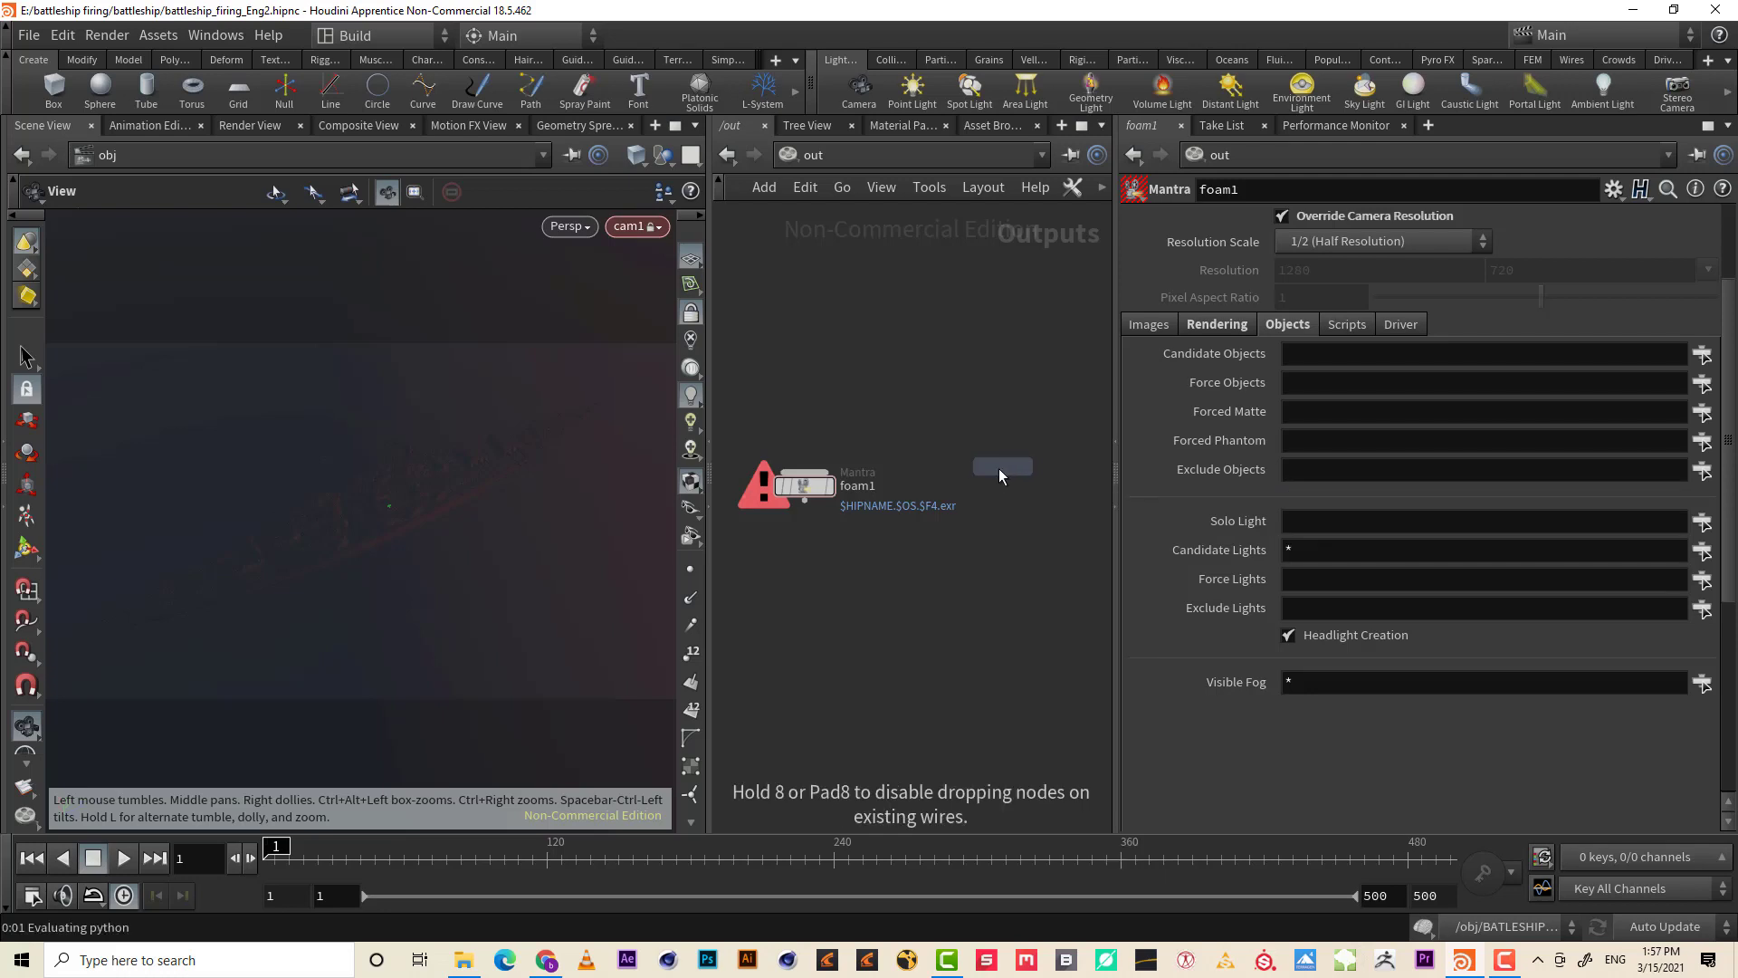
{"action": "left_click", "coordinate": [986, 485]}
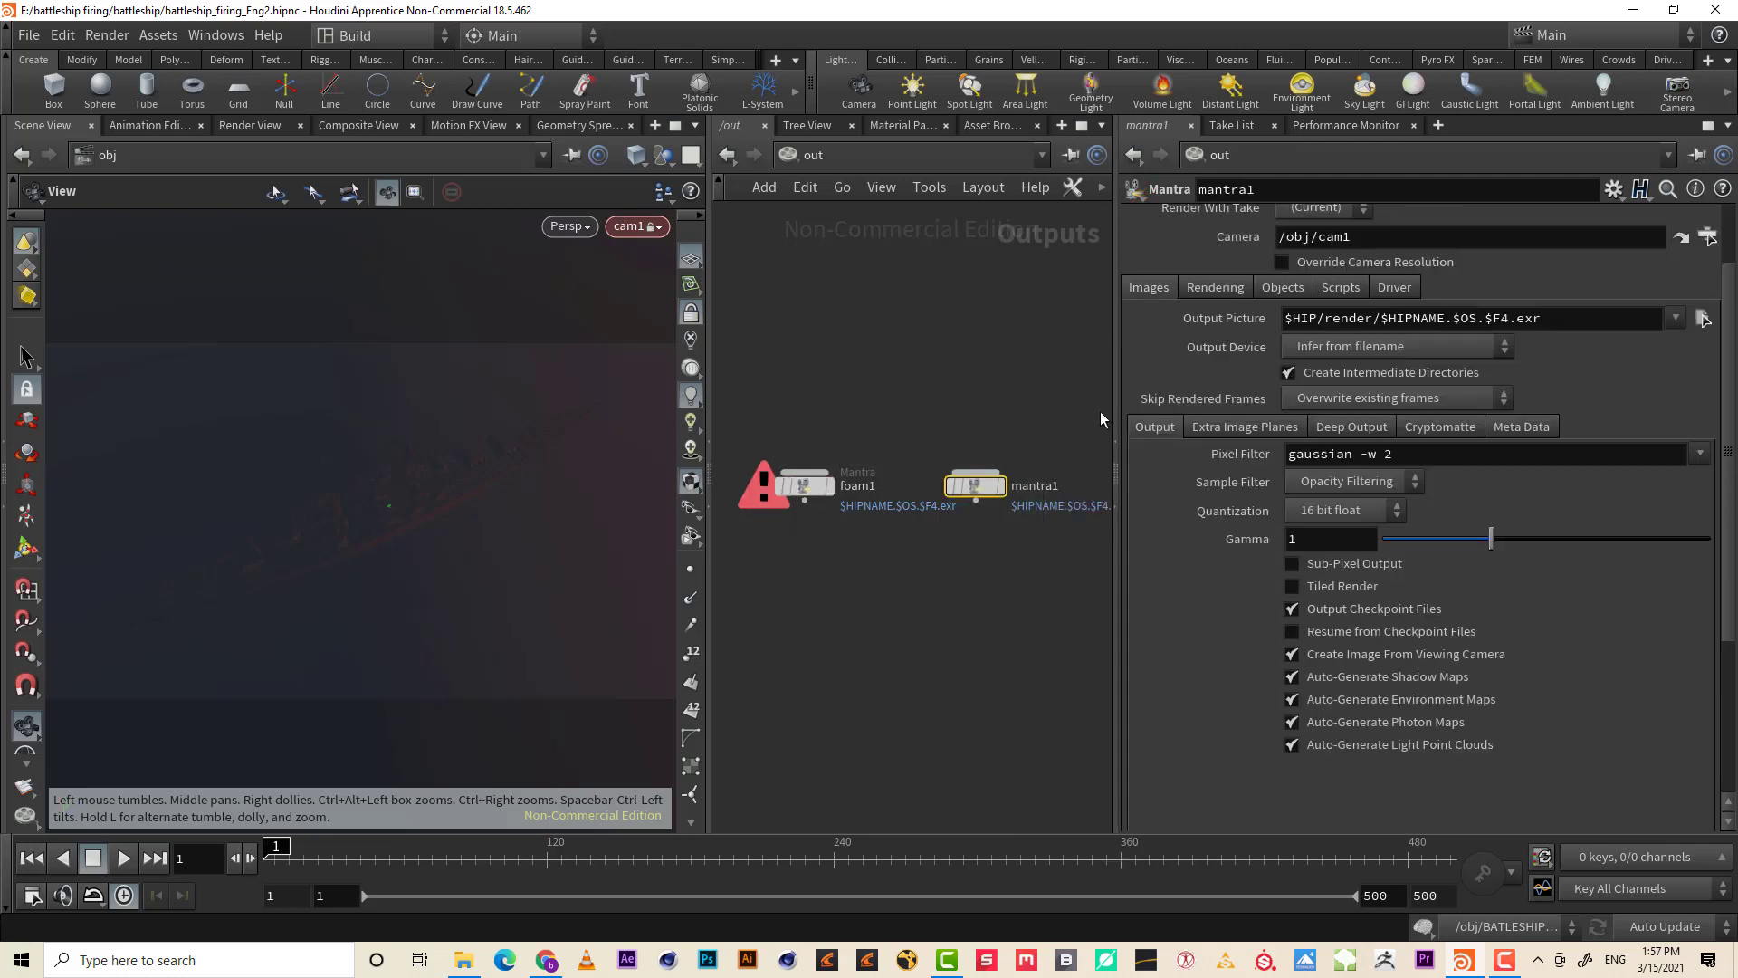
- Paste whitewater_bubble_RNDER into mantra1's Force Objects field
{"action": "left_click", "coordinate": [1215, 288]}
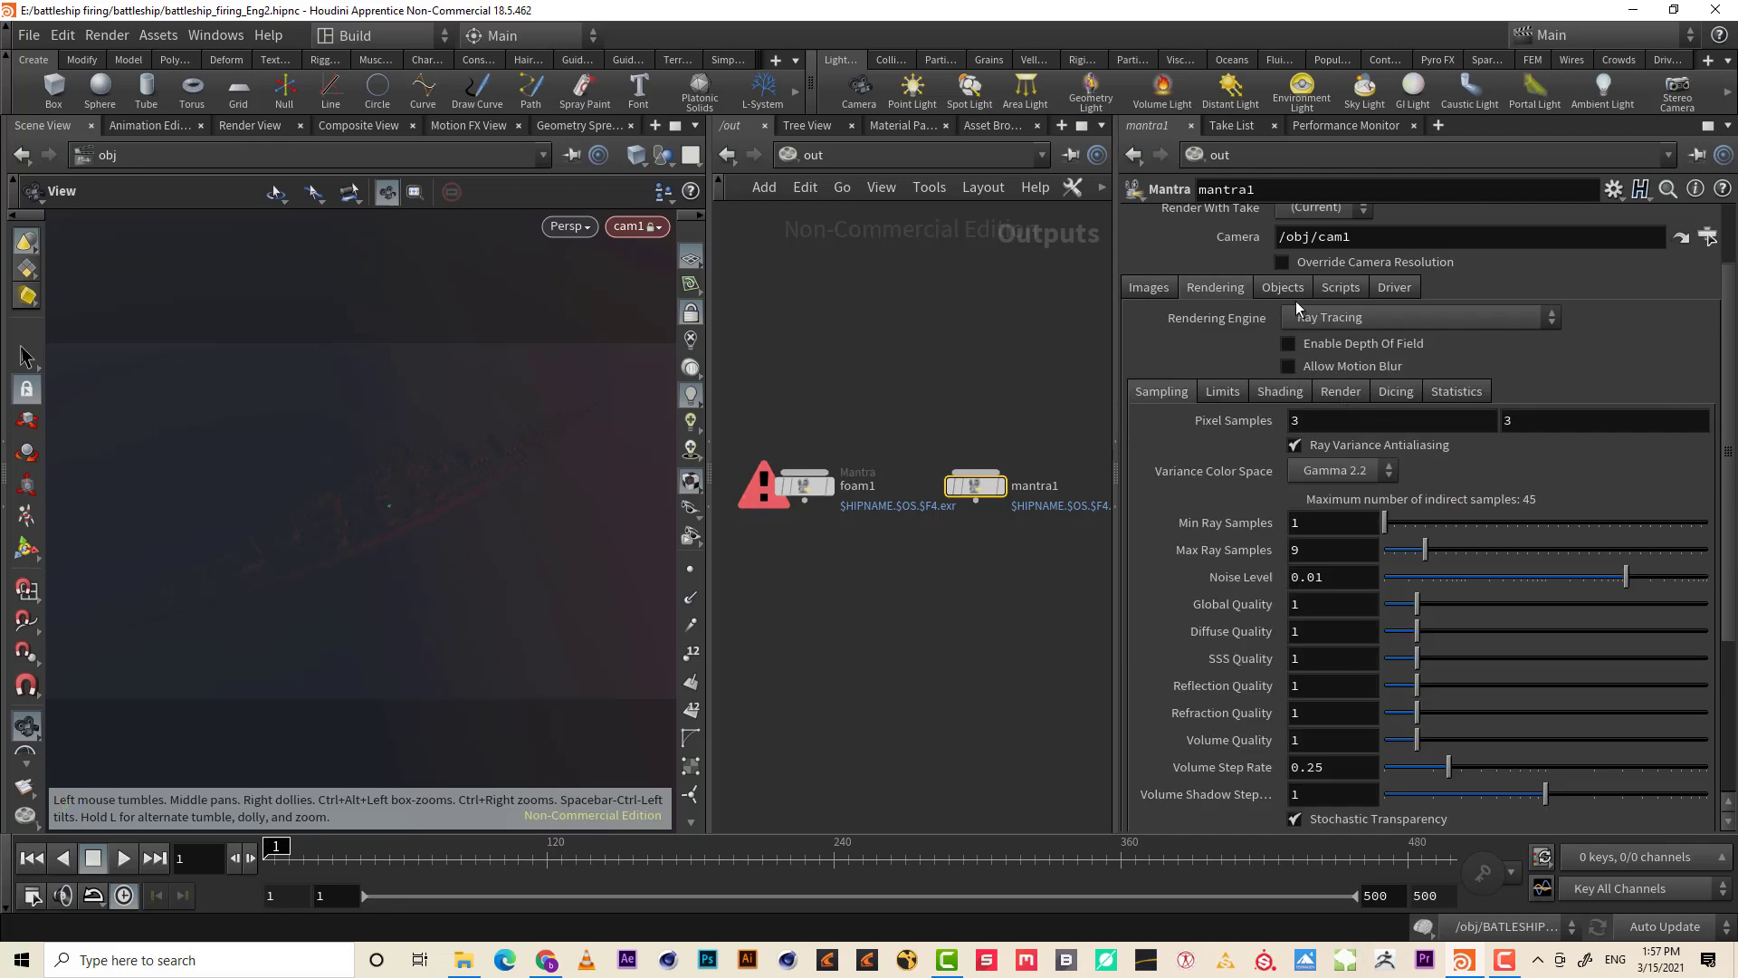
{"action": "left_click", "coordinate": [1285, 288]}
{"action": "left_click", "coordinate": [1610, 355]}
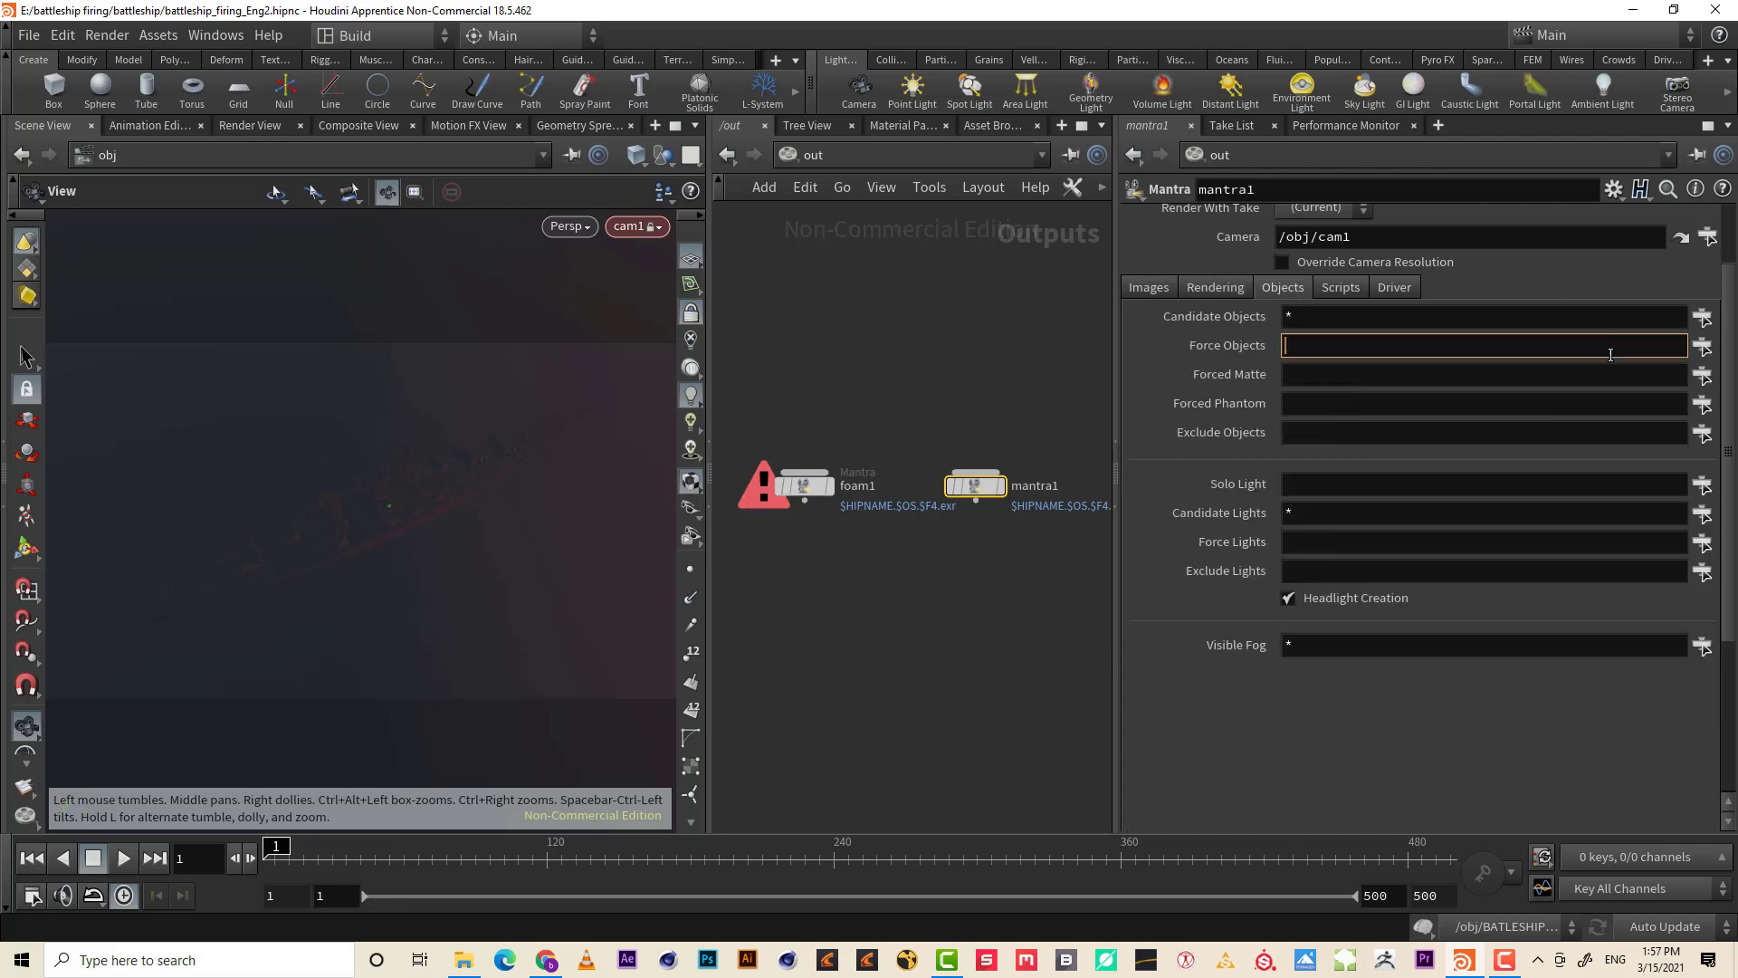
{"action": "type", "text": "whitewater_bubble_RNDER"}
{"action": "key", "text": "BackSpace"}
{"action": "key", "text": "BackSpace"}
{"action": "key", "text": "BackSpace"}
{"action": "type", "text": "whitewater_bubble_RNDER"}
{"action": "key", "text": "Return"}
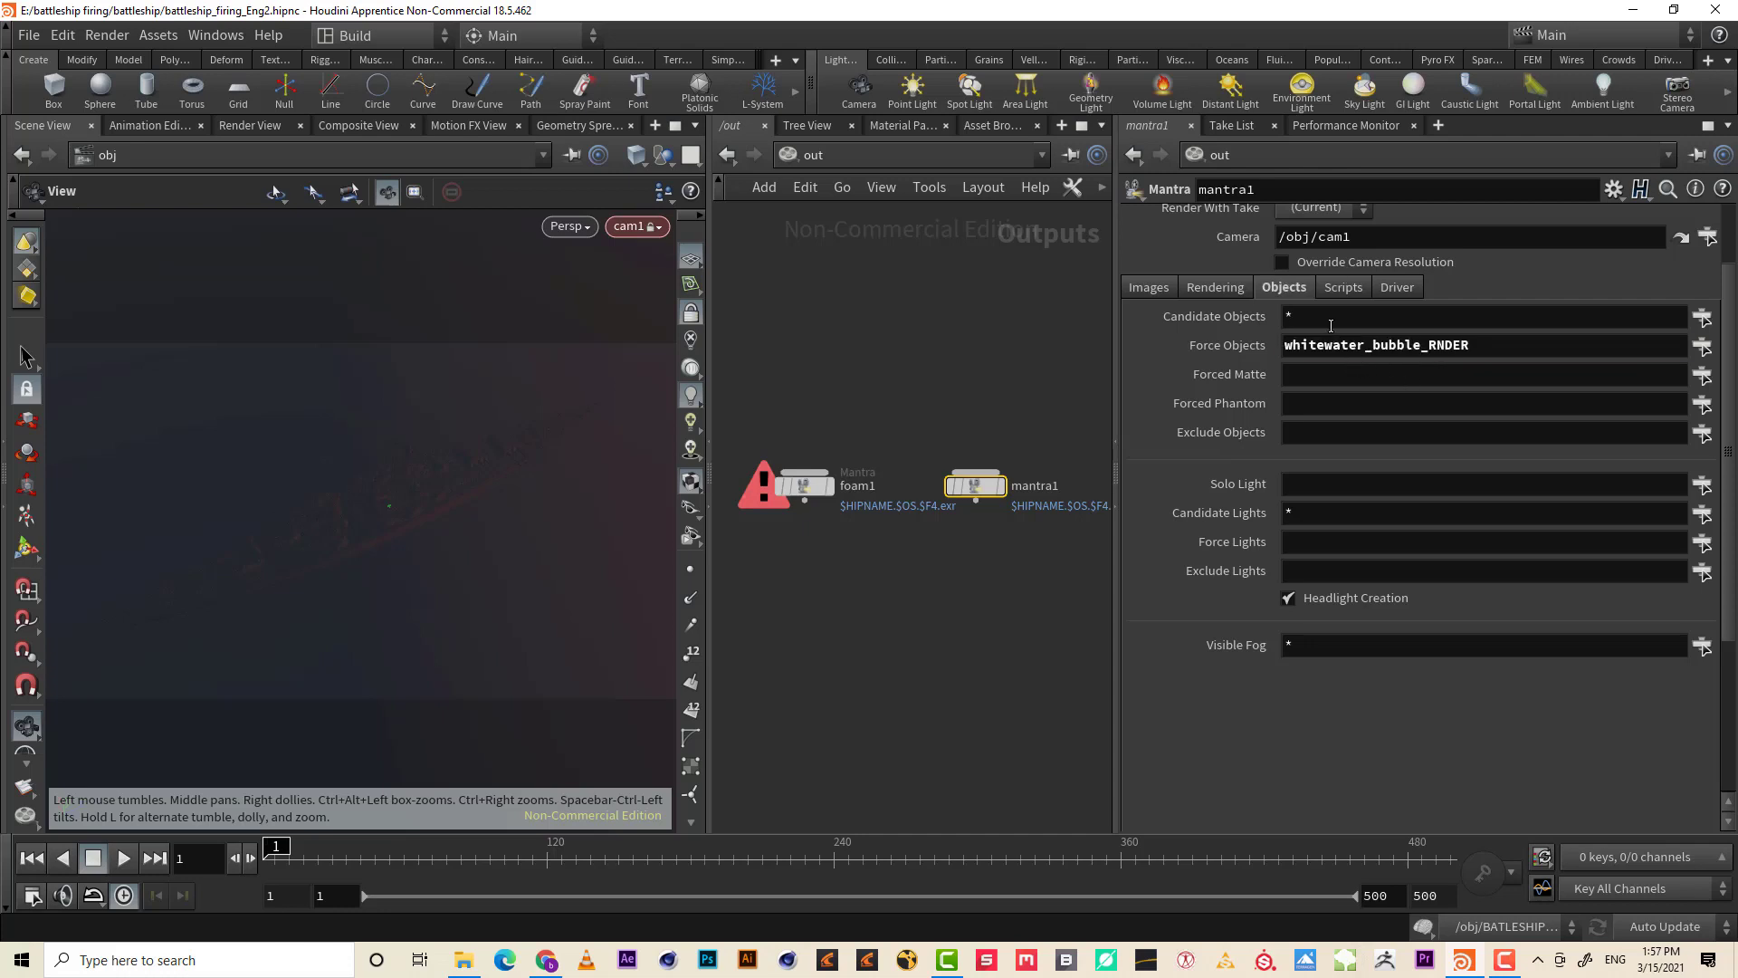
- Set mantra1's Forced Matte to BattleShip and enable half-size Override Camera Resolution
{"action": "left_click", "coordinate": [1331, 325]}
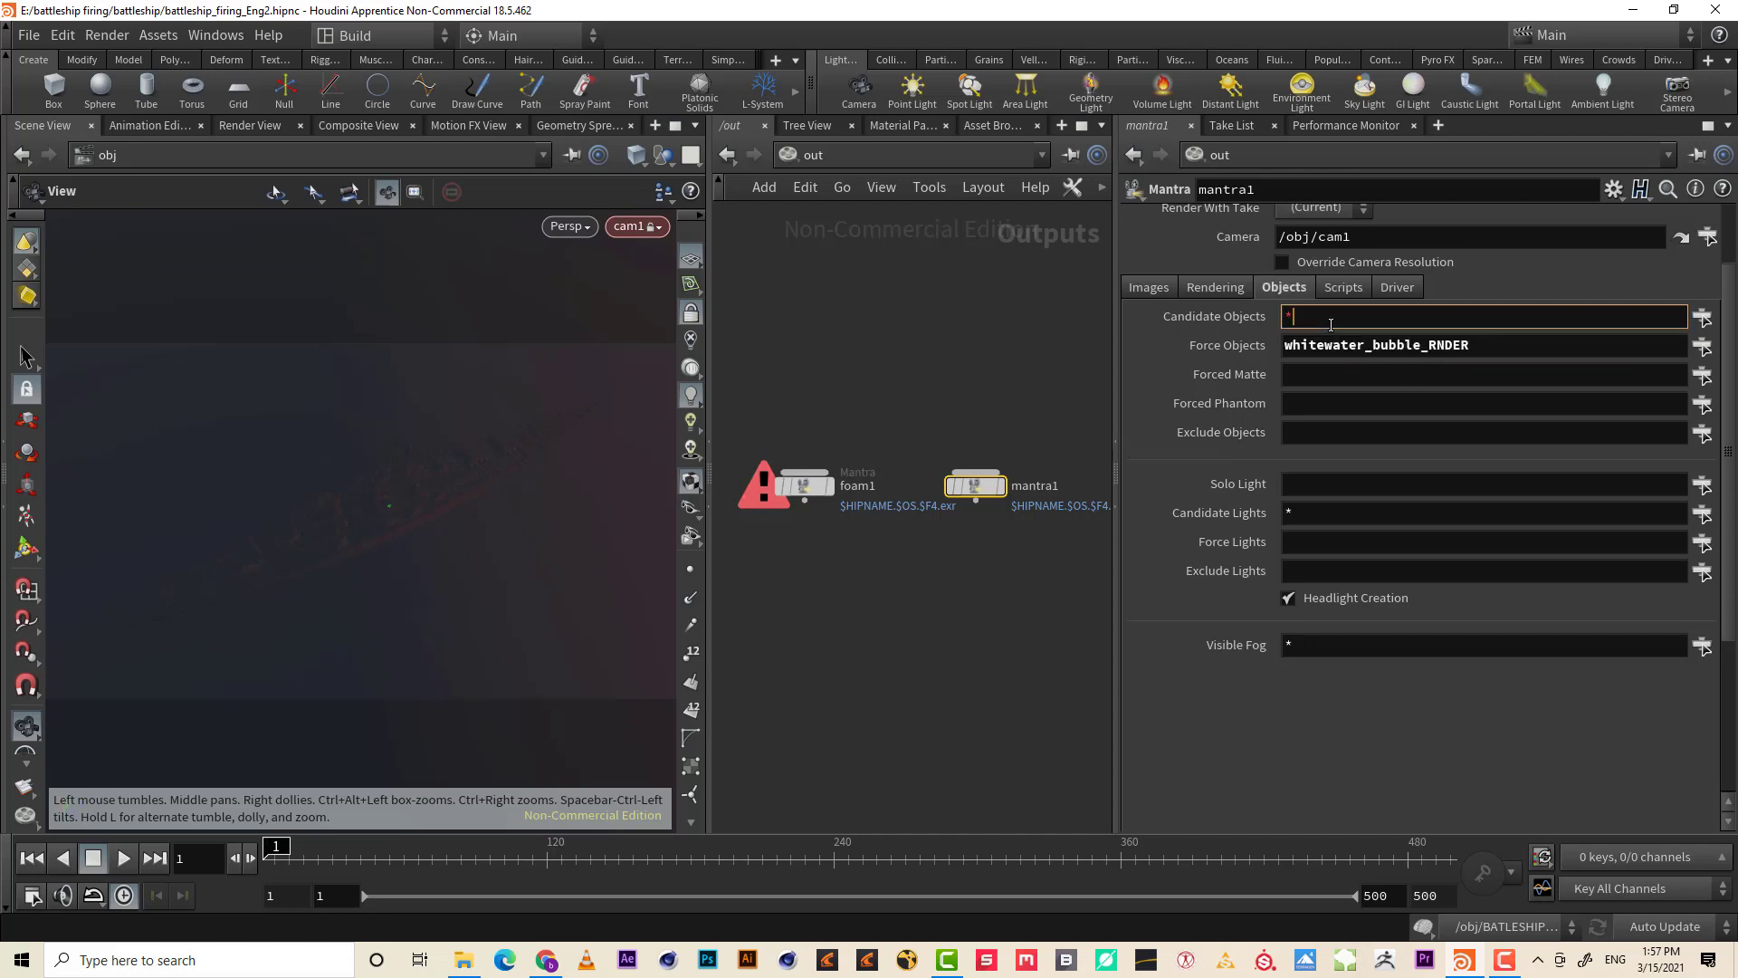
{"action": "left_click", "coordinate": [1321, 379]}
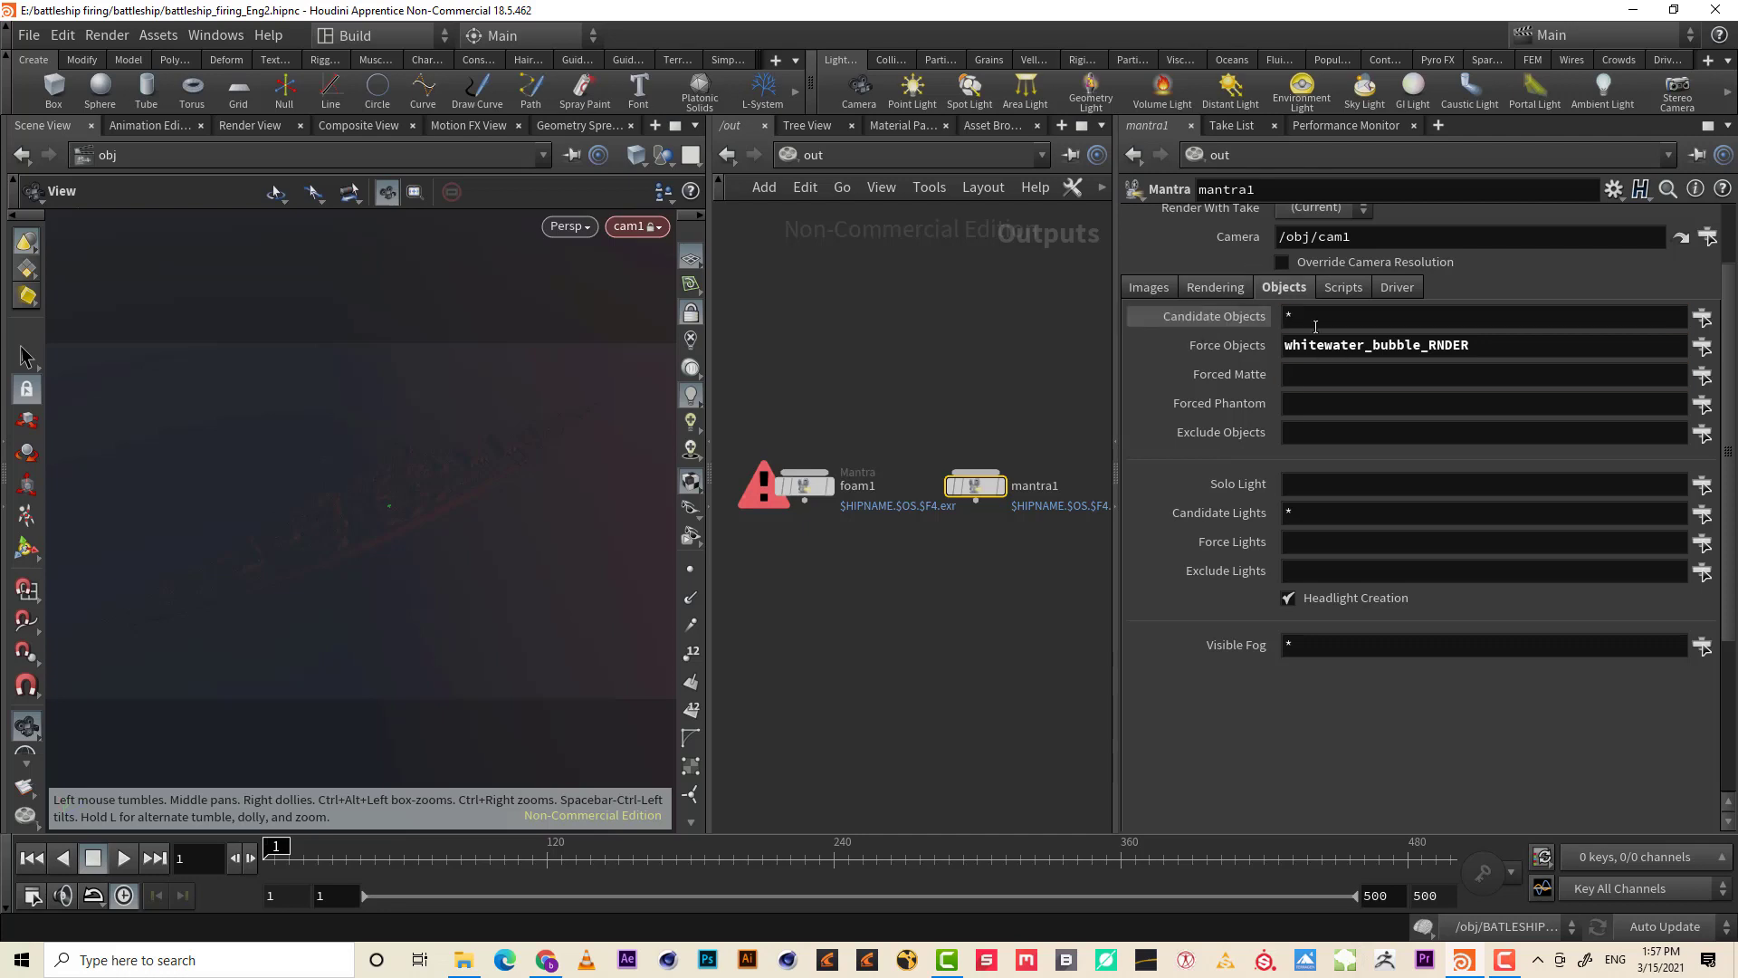
{"action": "left_click", "coordinate": [1309, 371]}
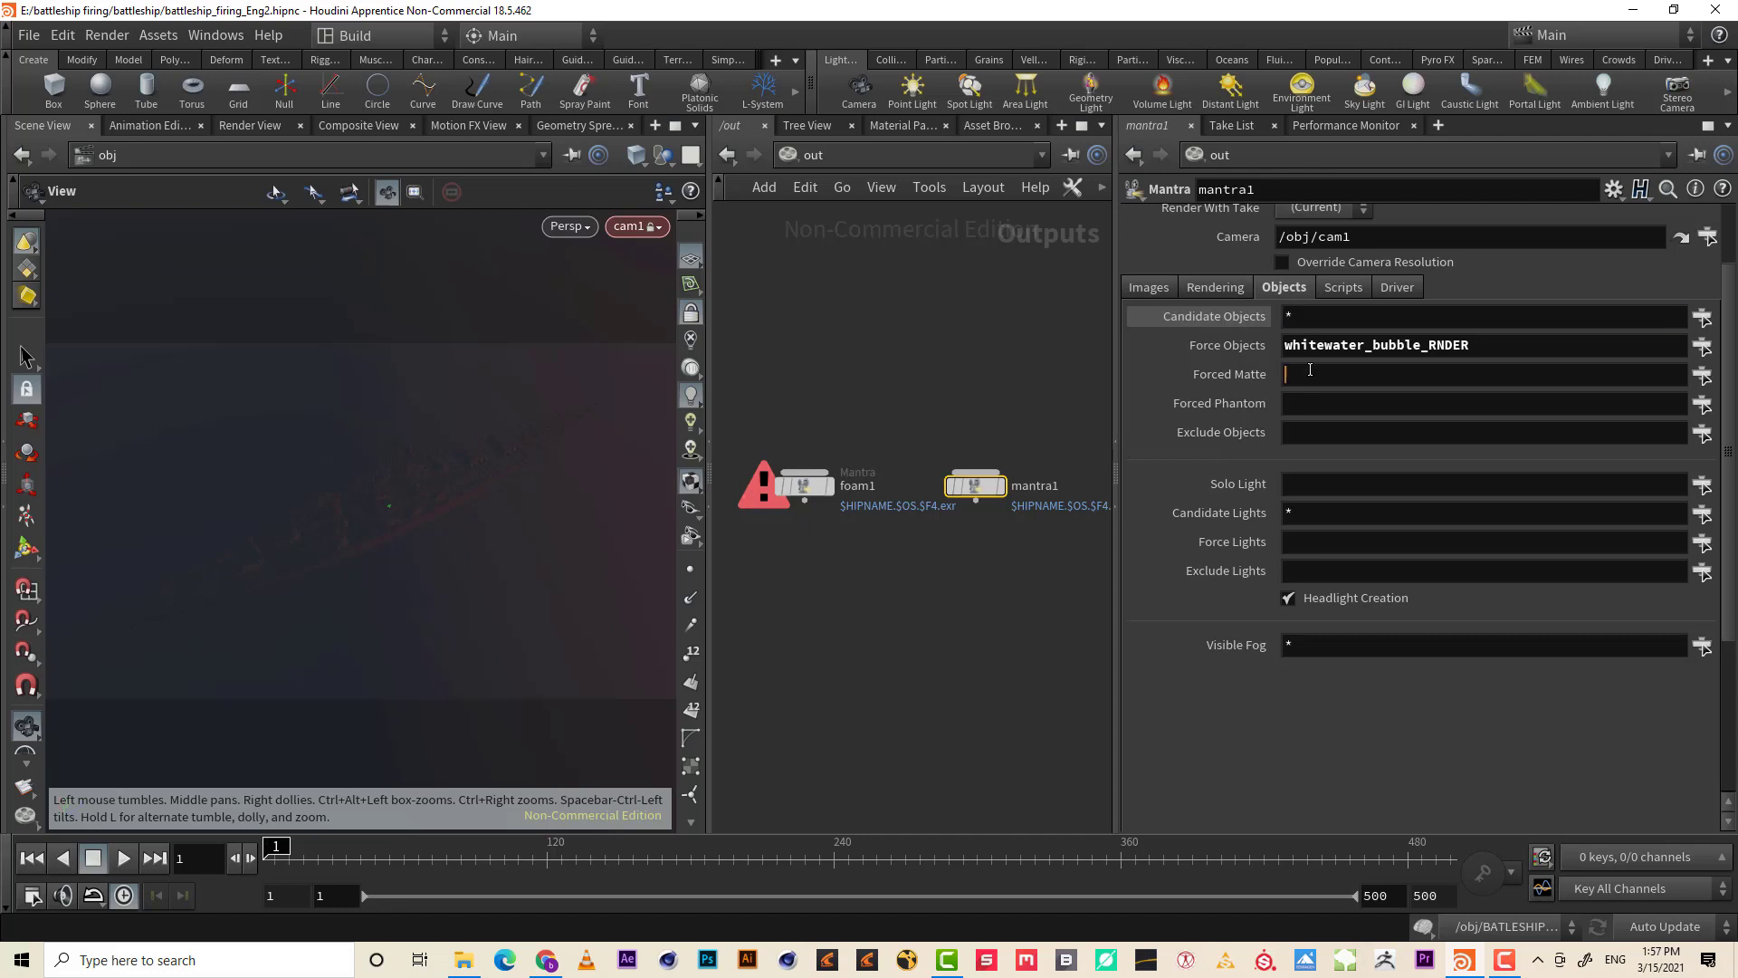
{"action": "left_click", "coordinate": [1702, 375]}
{"action": "left_click", "coordinate": [1393, 105]}
{"action": "left_click", "coordinate": [1575, 776]}
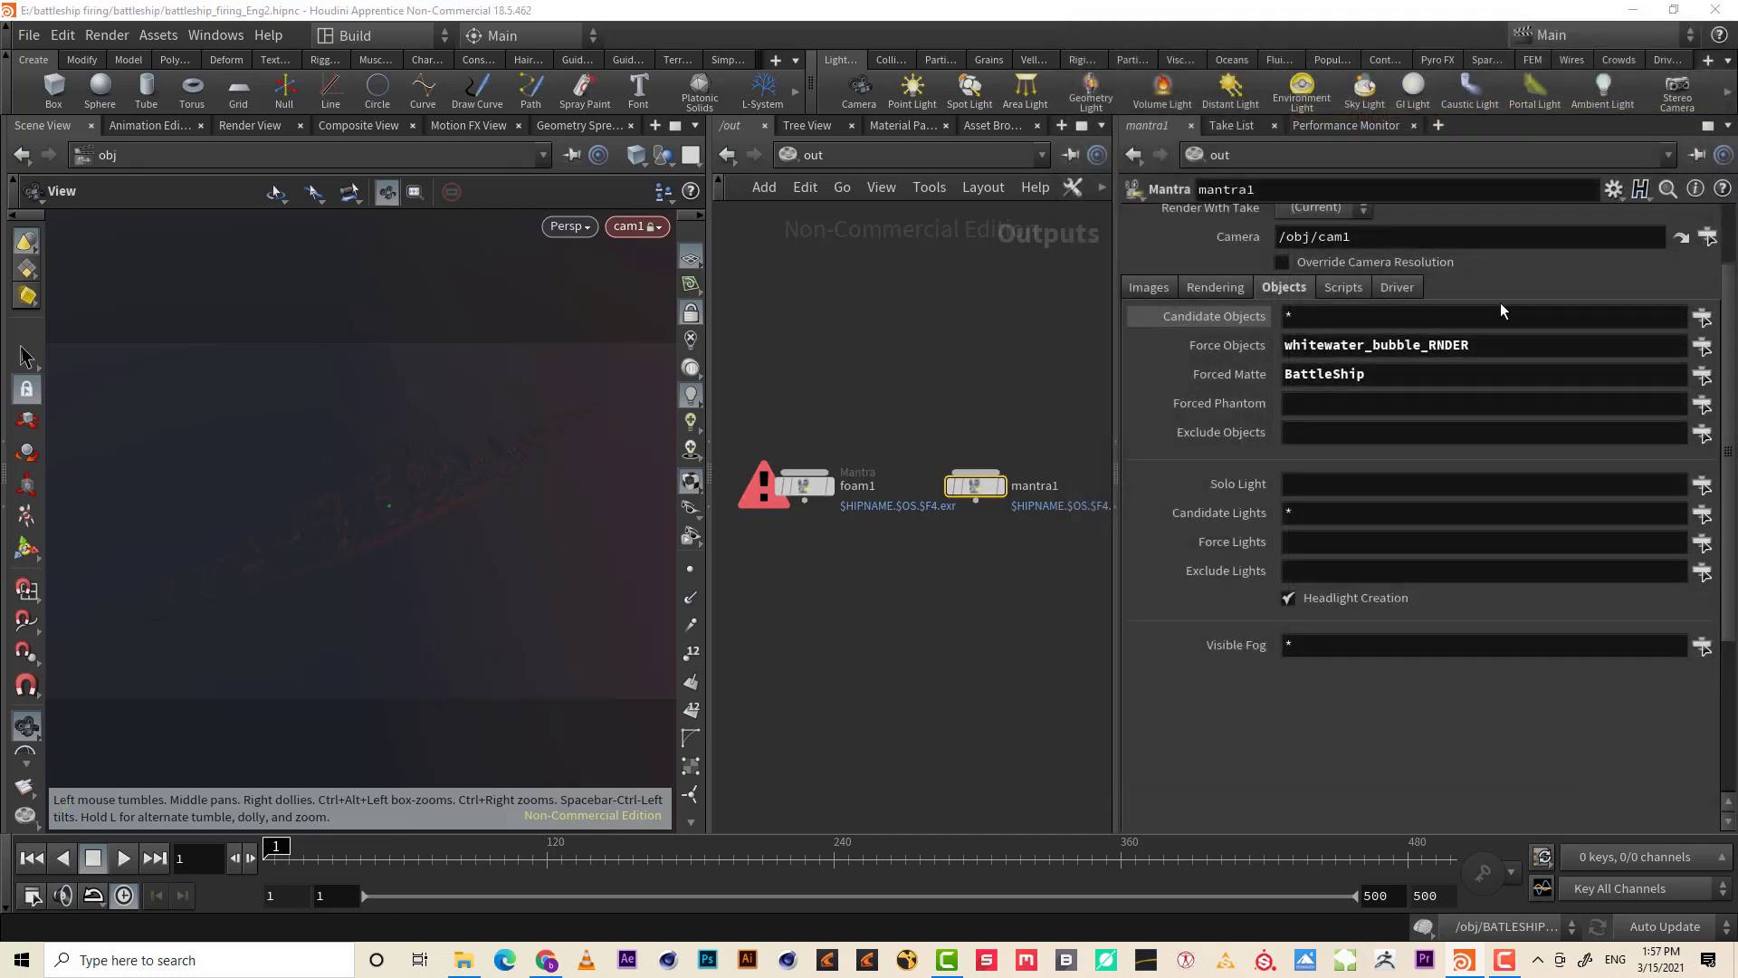
{"action": "left_click", "coordinate": [1375, 263]}
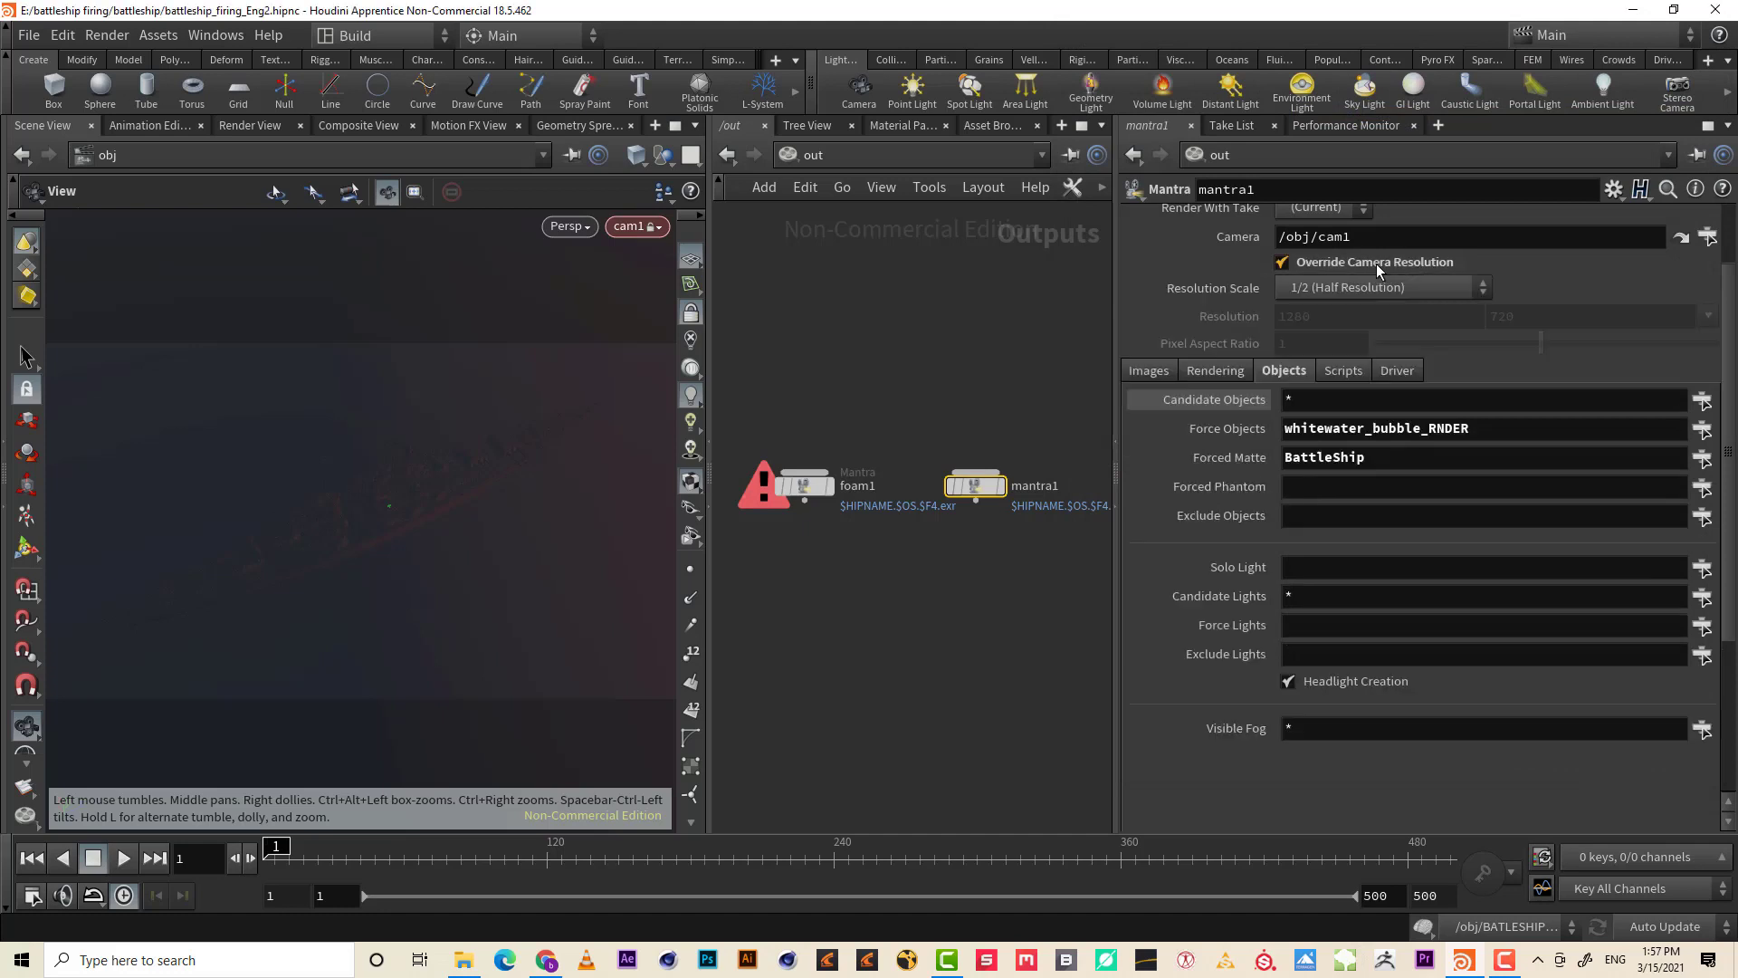
{"action": "scroll", "coordinate": [1294, 271], "scroll_direction": "up", "scroll_amount": 3}
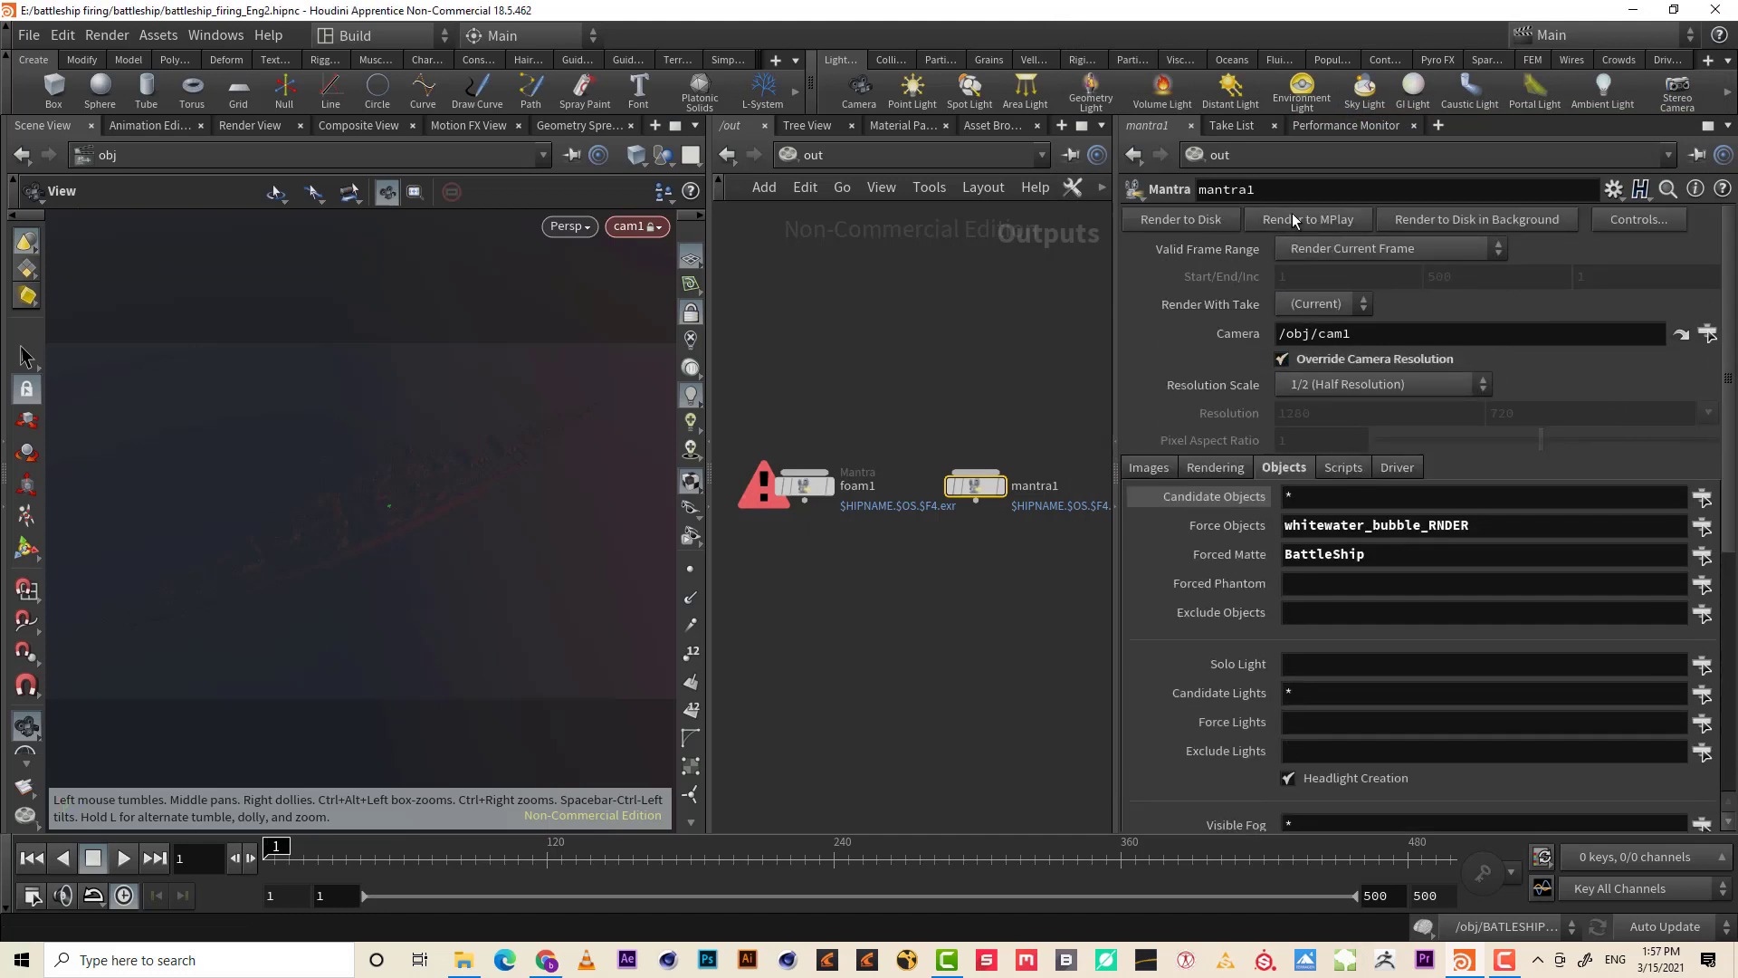
- Set mantra1's Rendering Engine to Physically Based Rendering
{"action": "left_click", "coordinate": [1215, 467]}
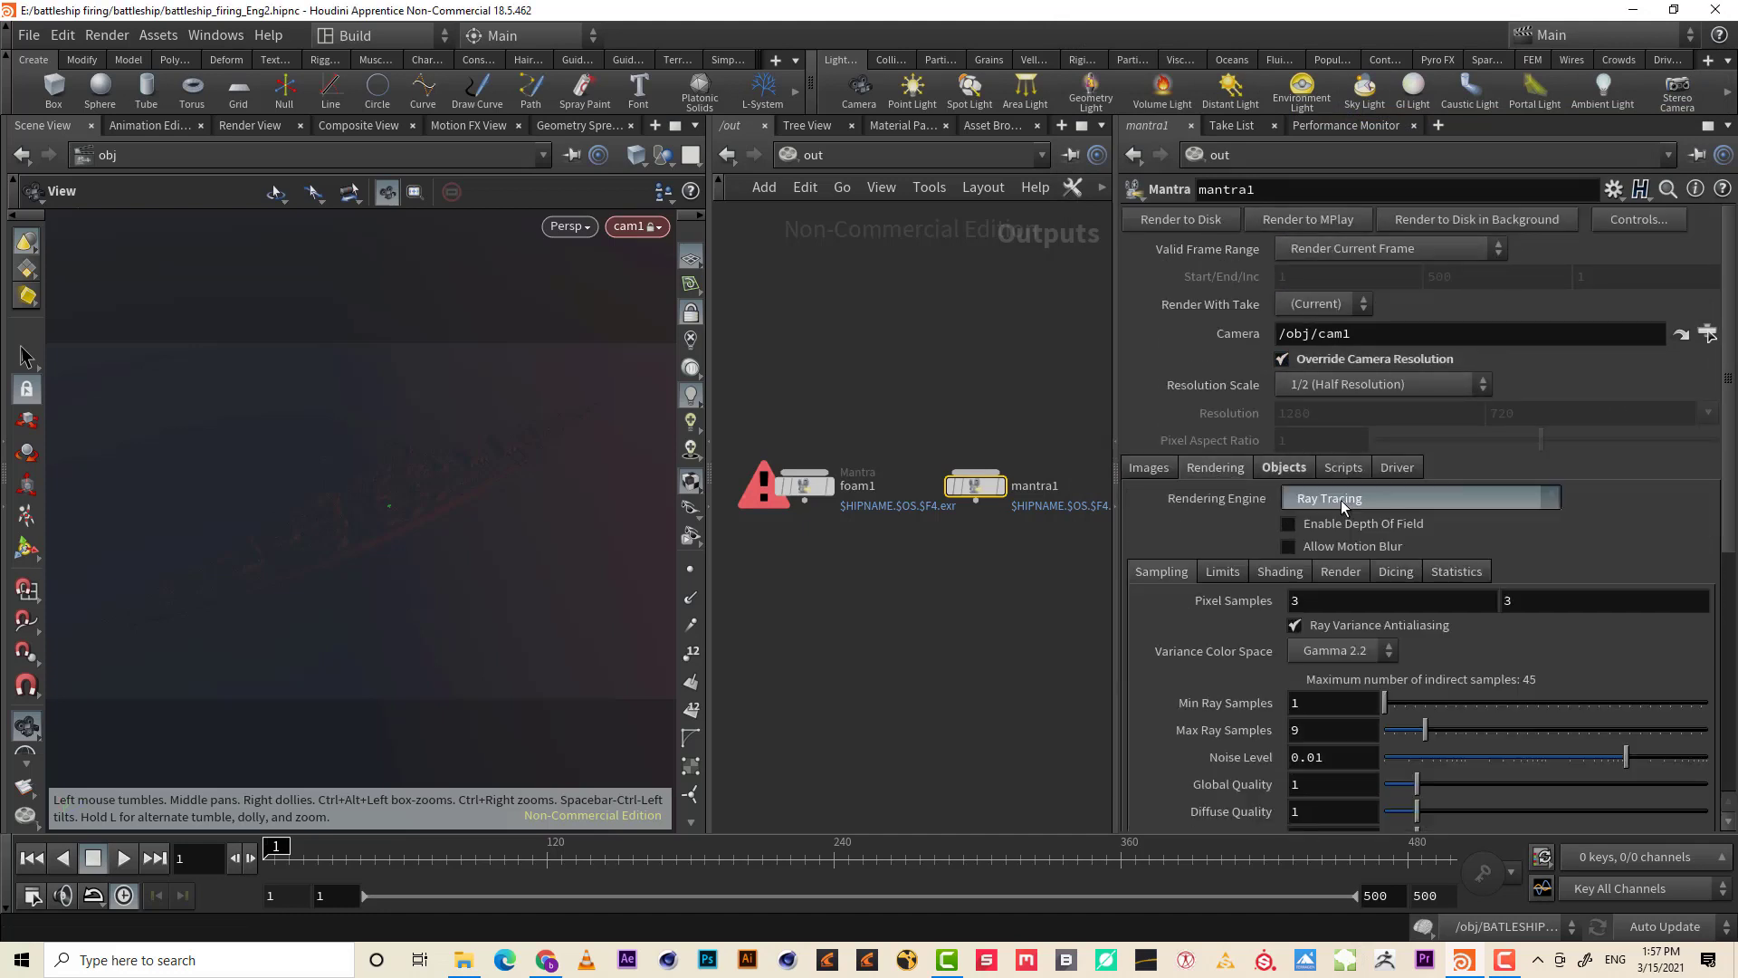
{"action": "left_click", "coordinate": [1339, 500]}
{"action": "left_click", "coordinate": [1446, 589]}
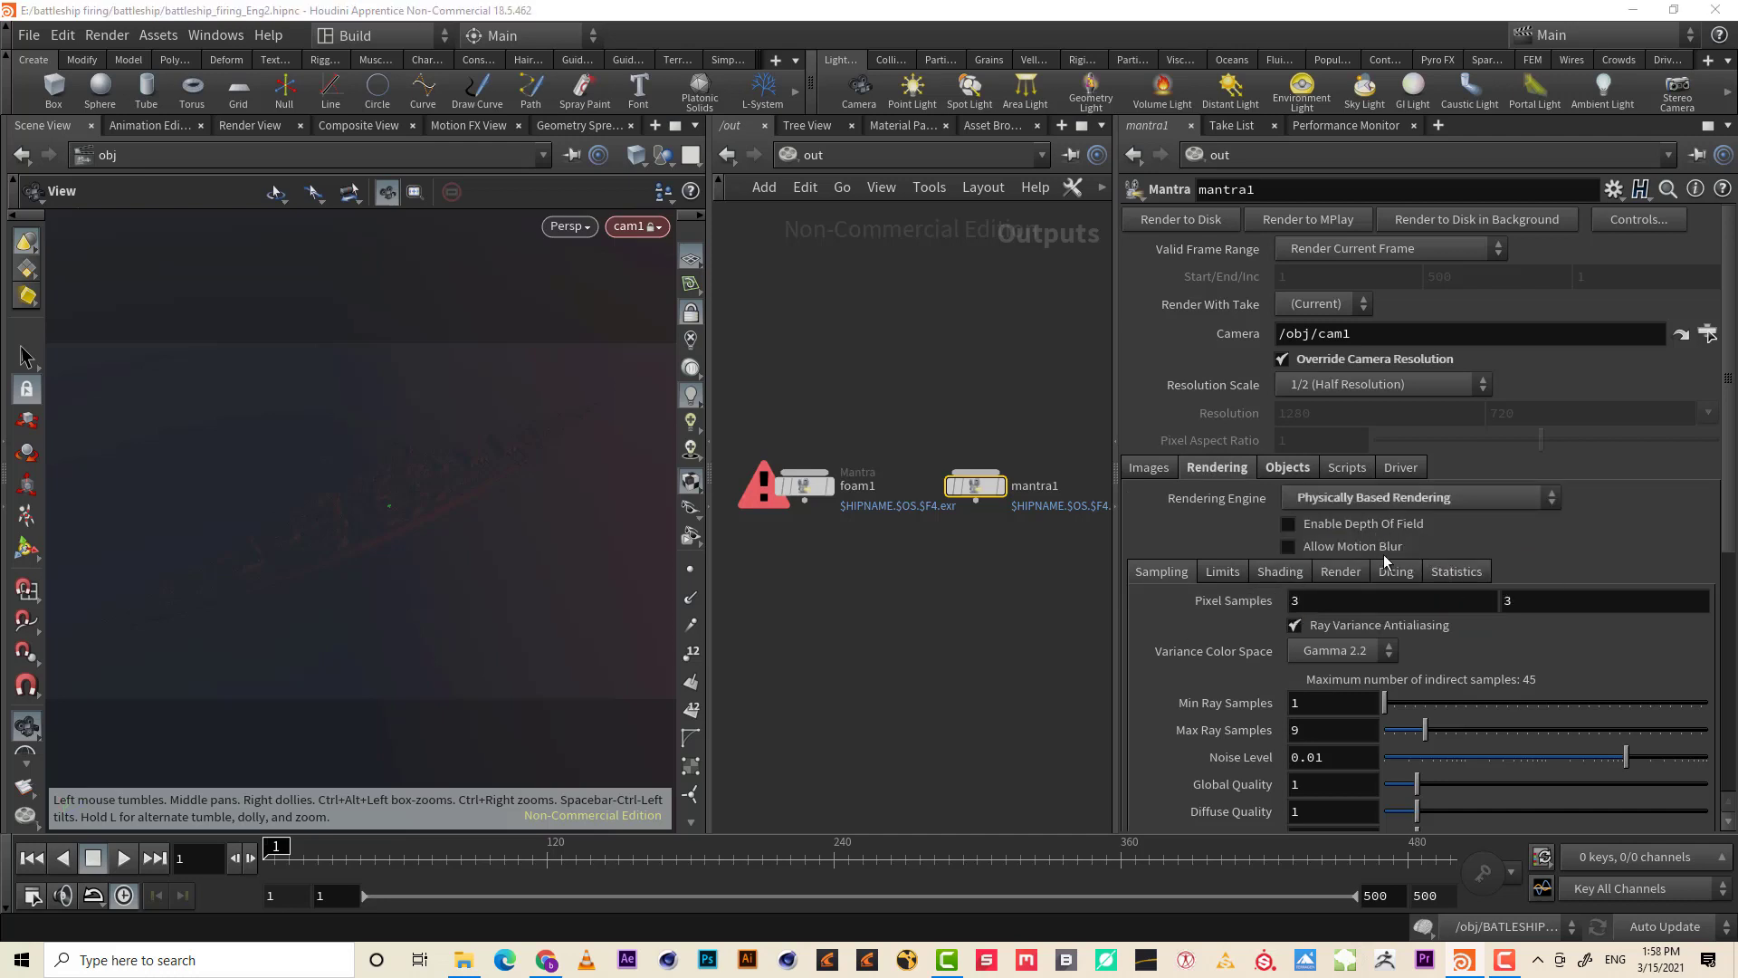
{"action": "middle_click_drag", "start_coordinate": [1095, 610], "coordinate": [1073, 583]}
{"action": "left_click_drag", "start_coordinate": [1024, 540], "coordinate": [907, 307]}
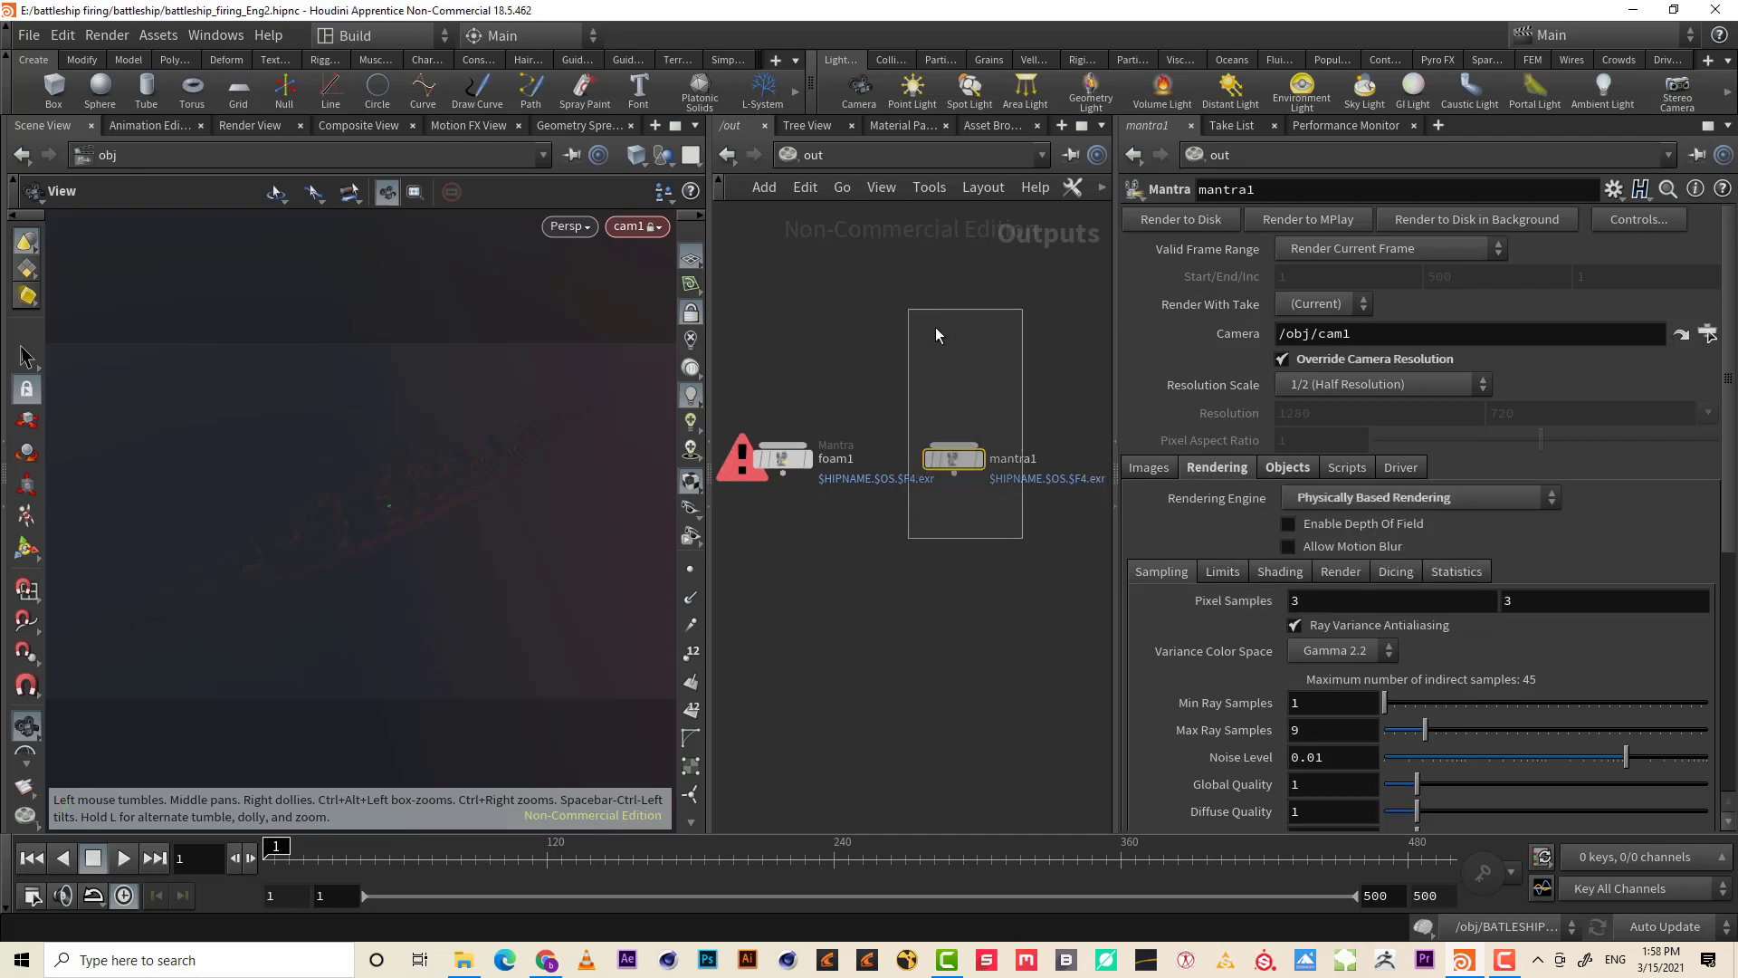
- Delete the * from mantra1's Candidate Objects and select foam1 for removal
{"action": "left_click", "coordinate": [1285, 467]}
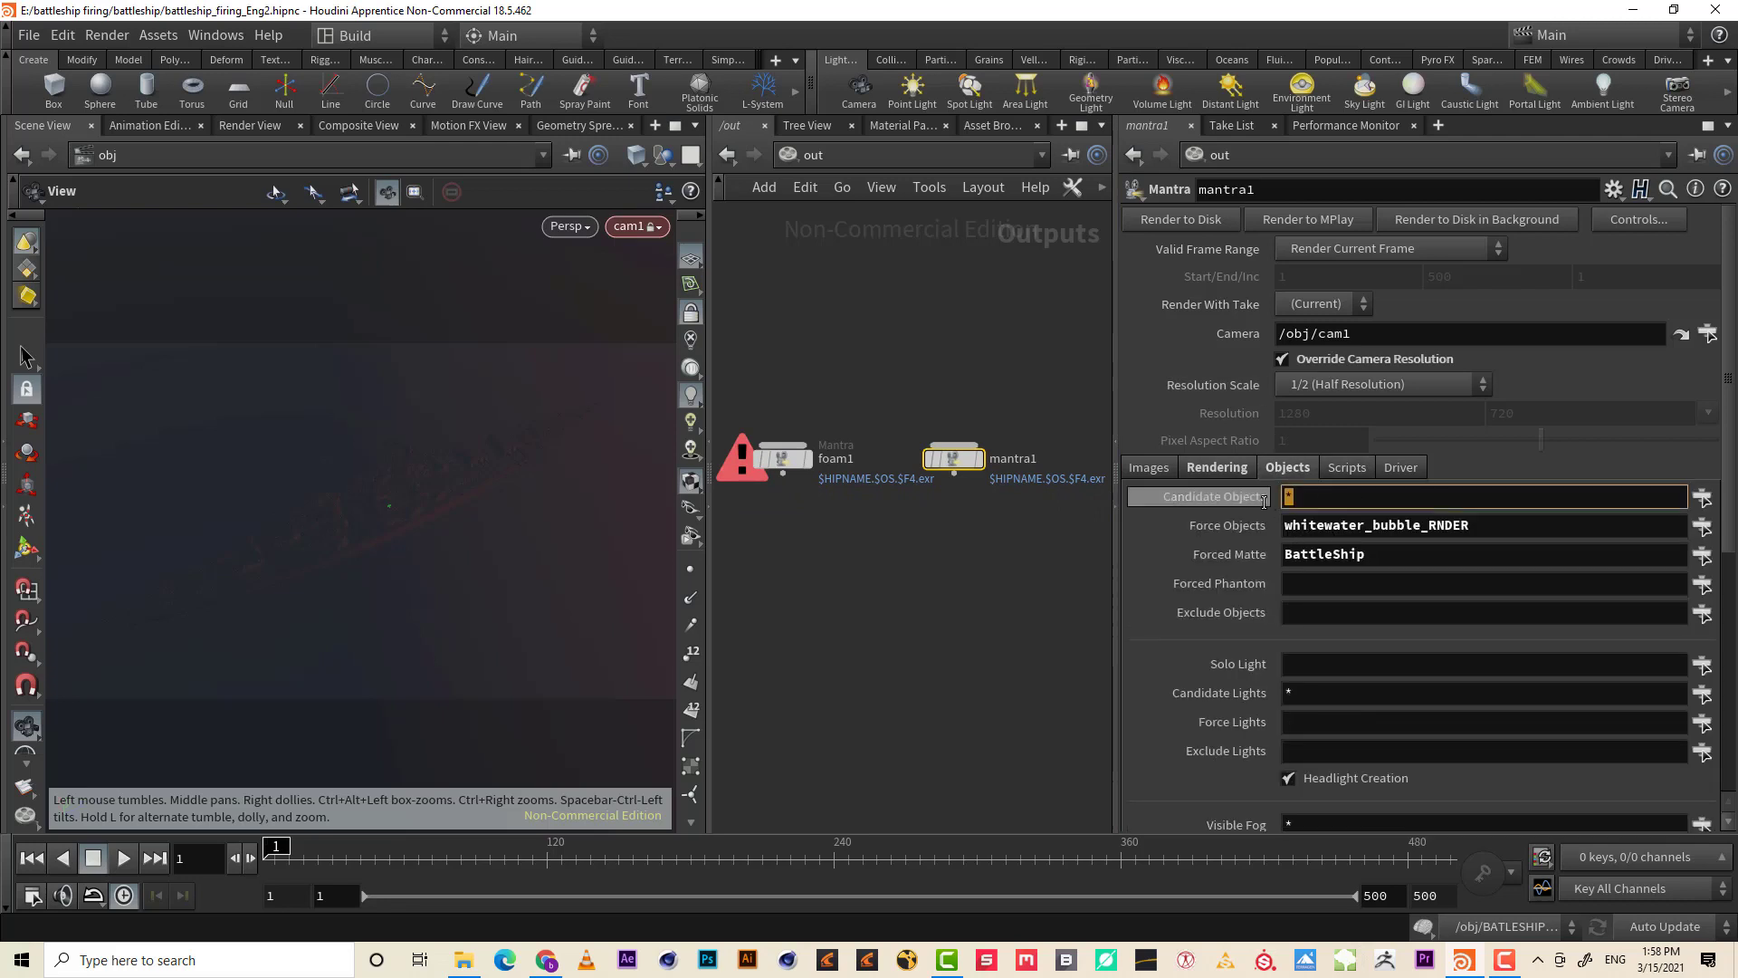
{"action": "key", "text": "BackSpace"}
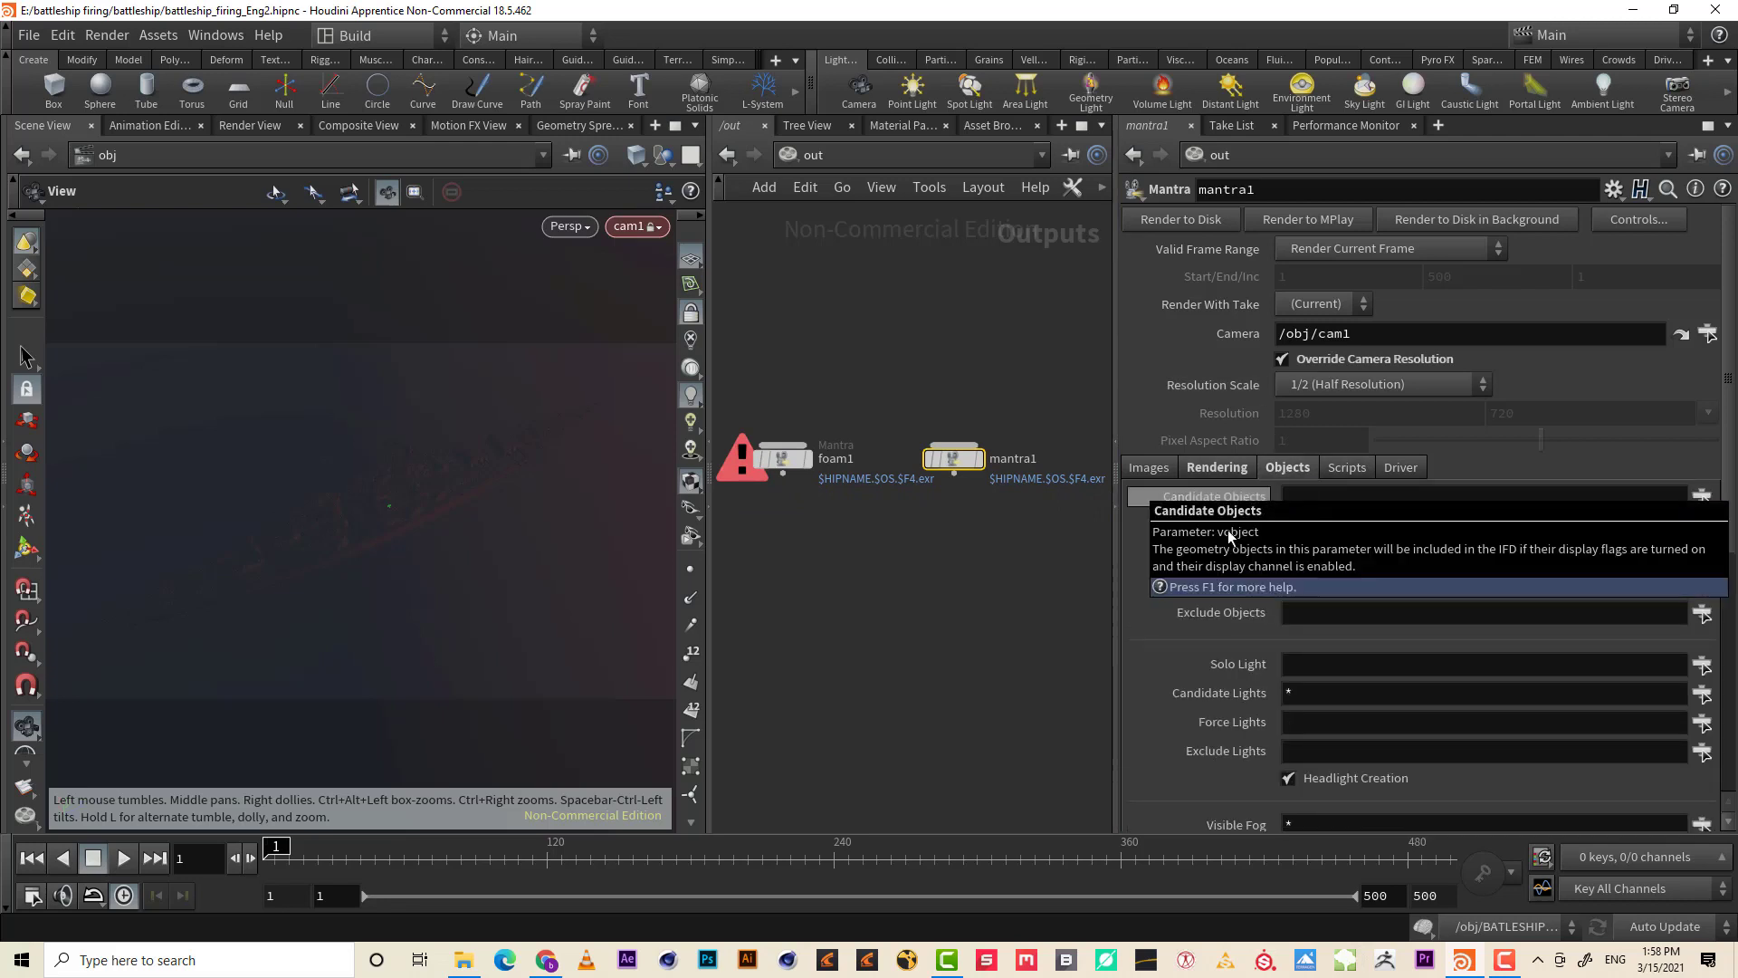
{"action": "left_click_drag", "start_coordinate": [929, 563], "coordinate": [717, 353]}
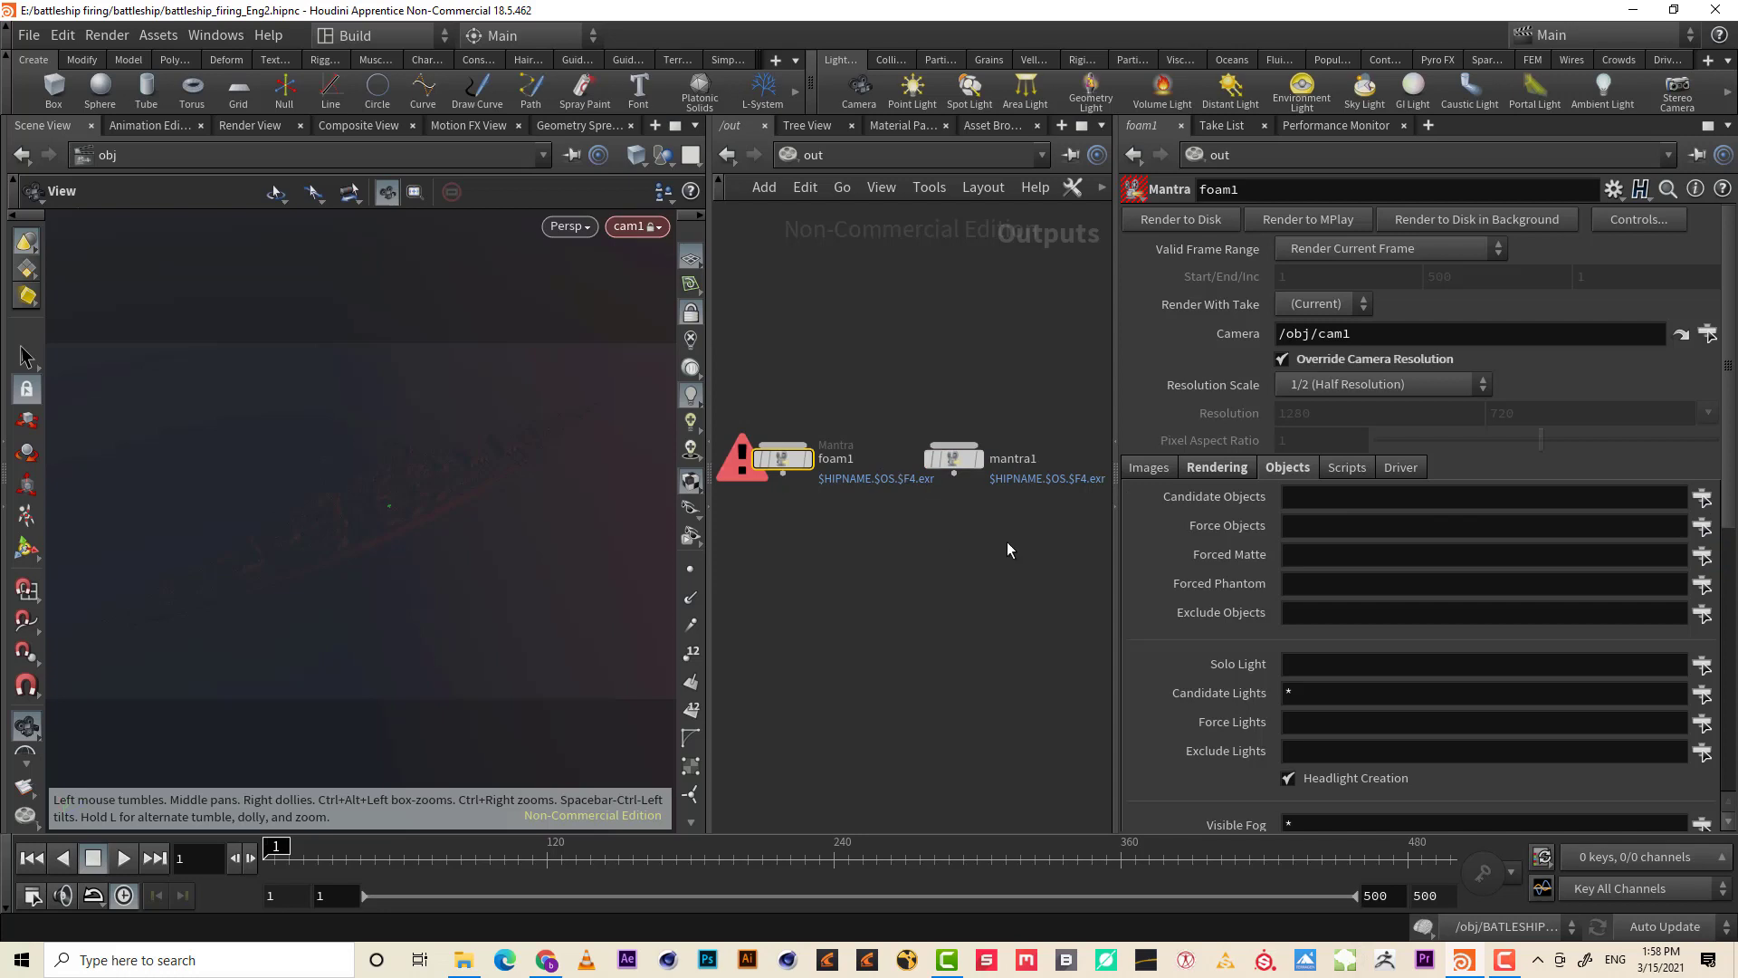
{"action": "left_click_drag", "start_coordinate": [1007, 541], "coordinate": [889, 440]}
{"action": "left_click_drag", "start_coordinate": [837, 503], "coordinate": [744, 384]}
- Delete the foam1 node and rename mantra1 to bubble1
{"action": "key", "text": "Delete"}
{"action": "left_click_drag", "start_coordinate": [958, 454], "coordinate": [847, 448]}
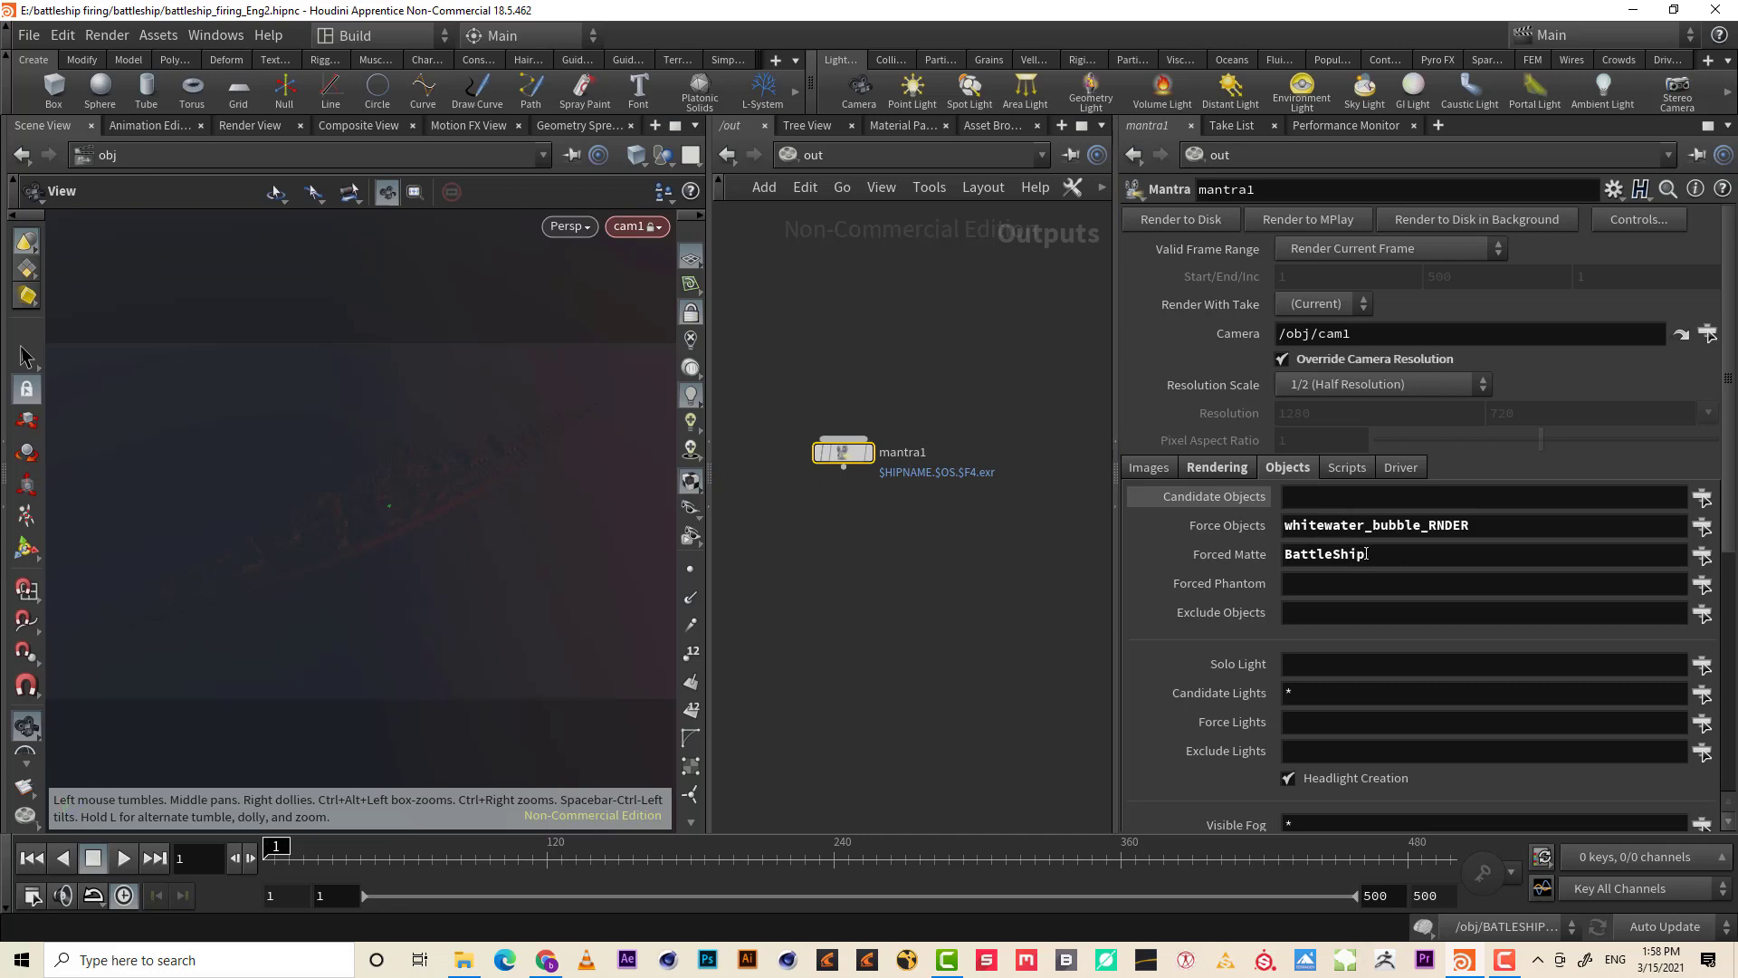
{"action": "left_click_drag", "start_coordinate": [842, 452], "coordinate": [803, 448]}
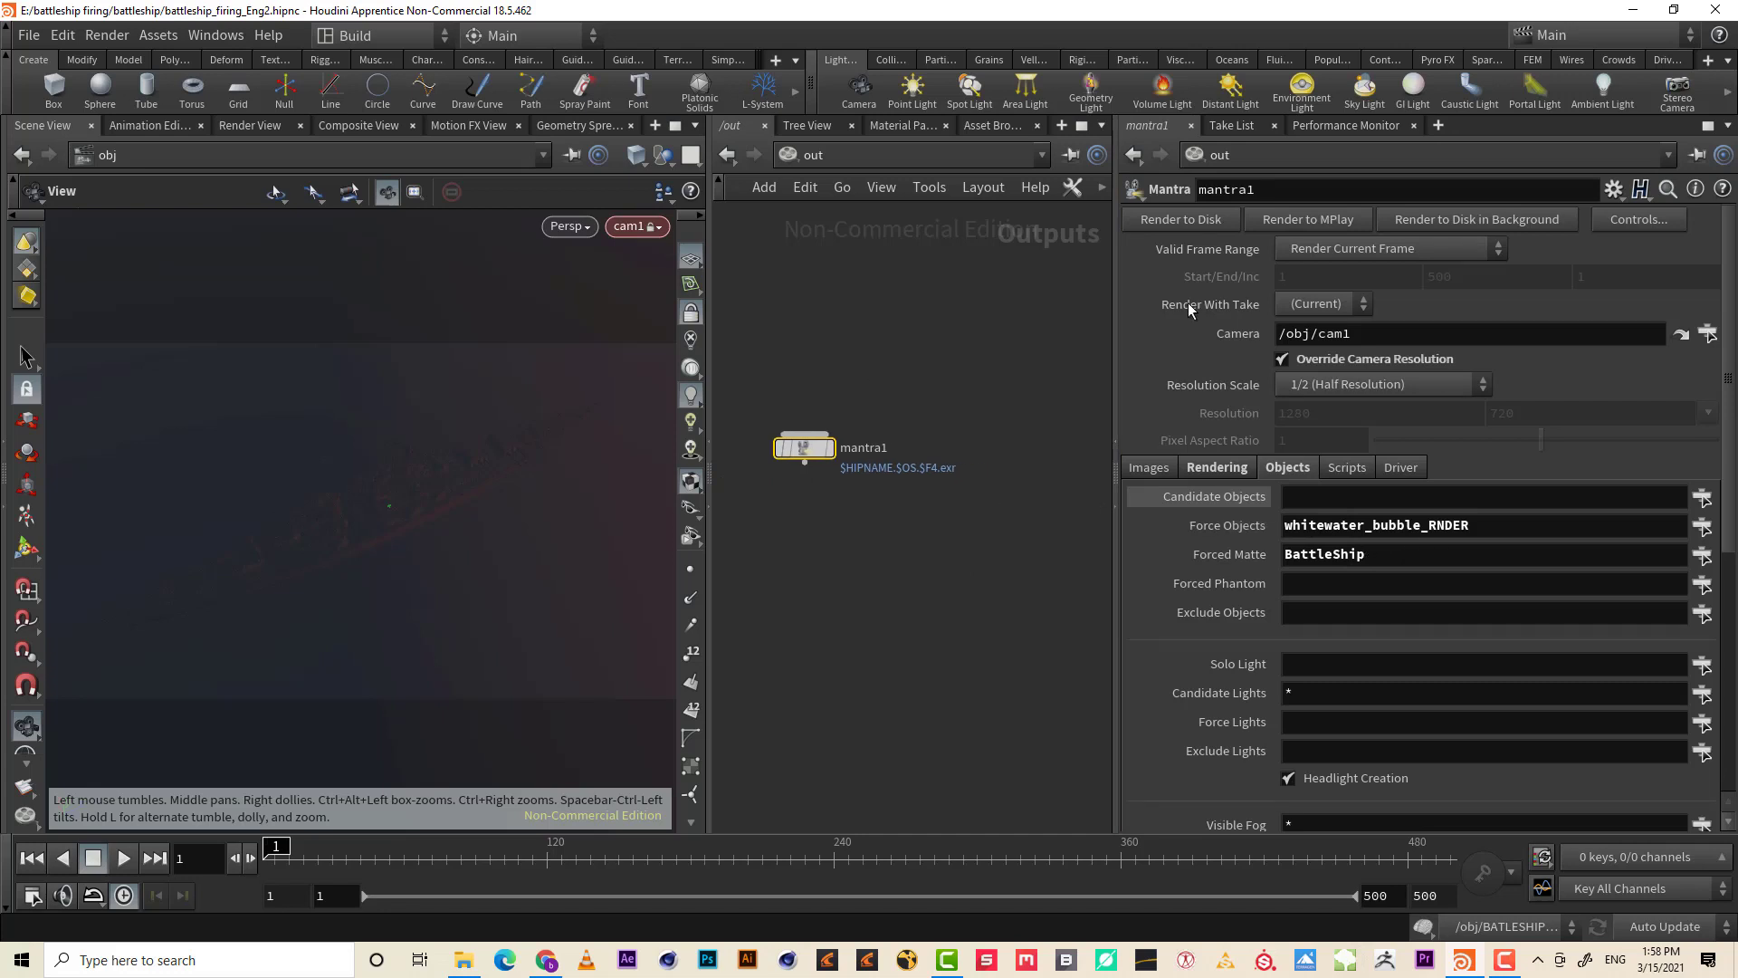
{"action": "left_click", "coordinate": [1276, 193]}
{"action": "type", "text": "bubble"}
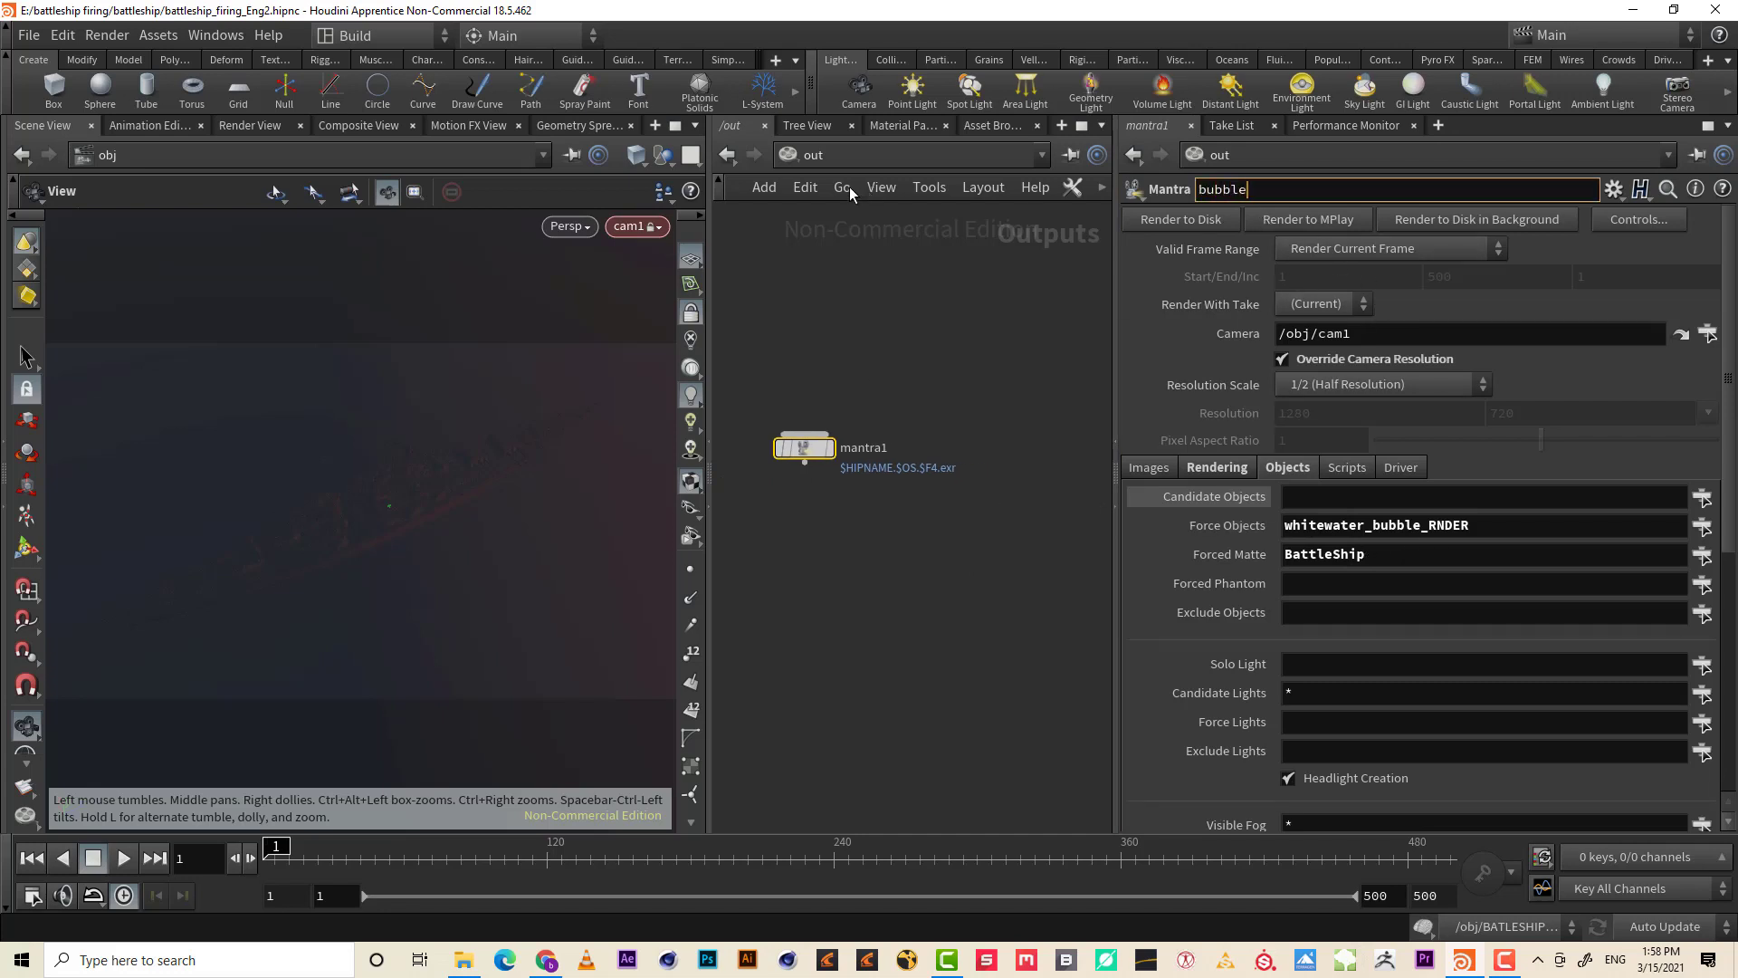
{"action": "type", "text": "1"}
{"action": "key", "text": "Return"}
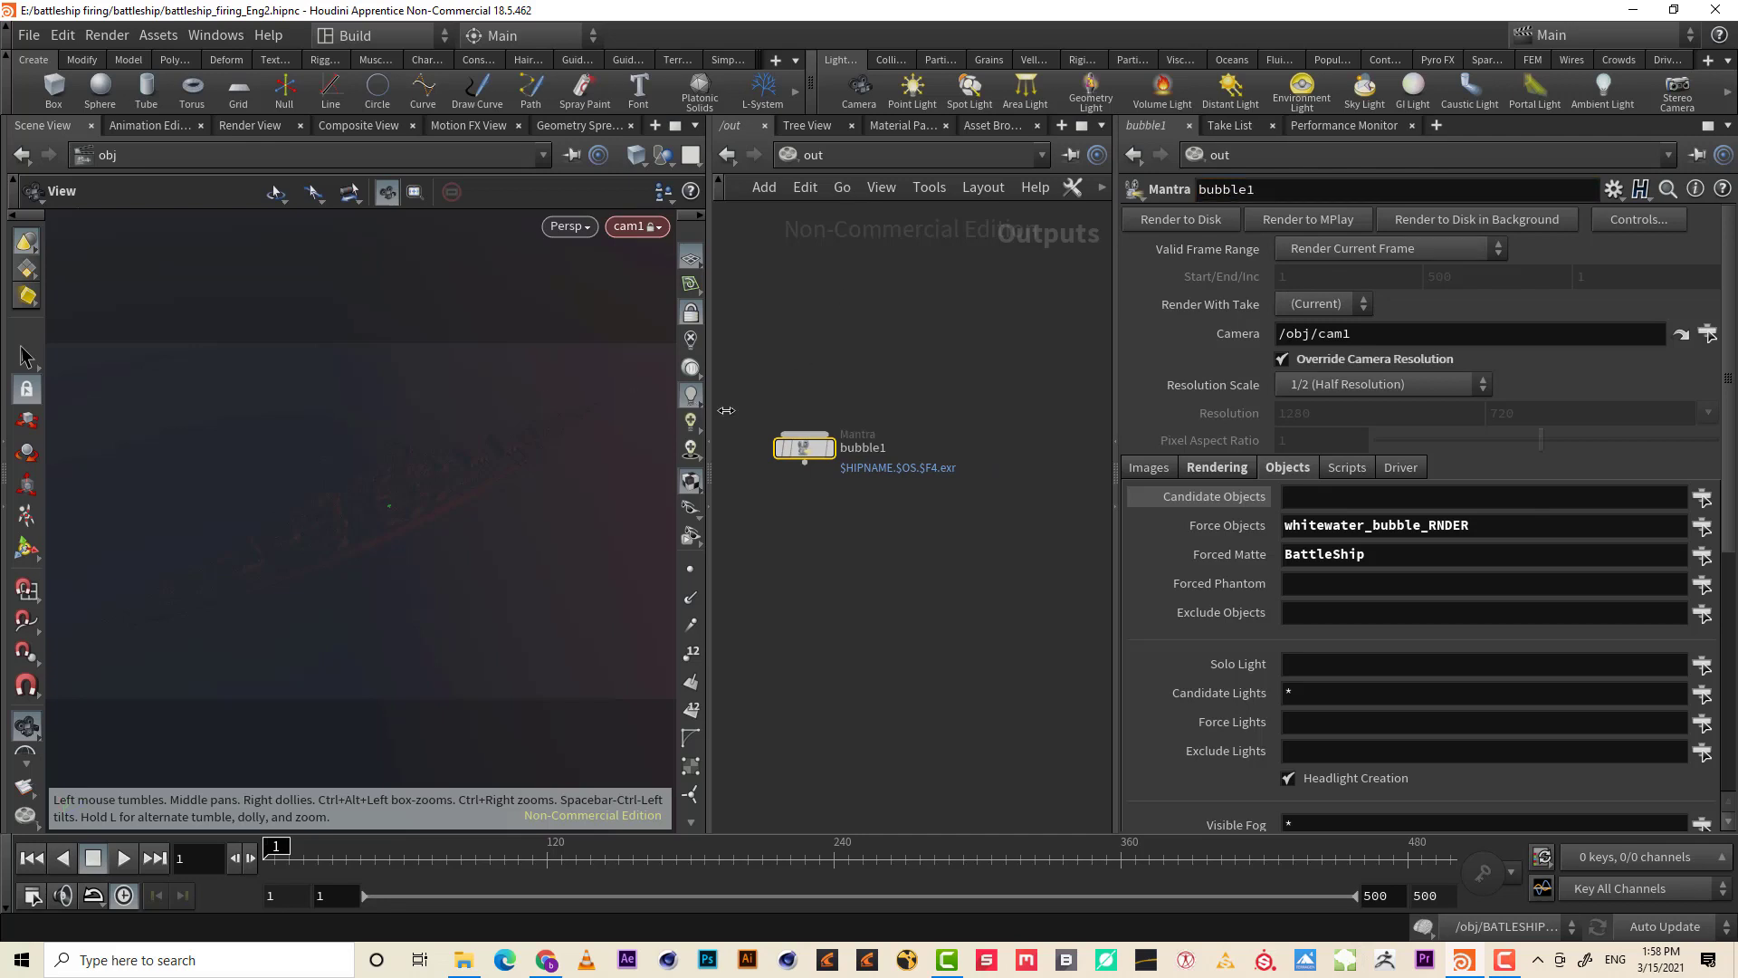
- Duplicate bubble1 as bubble2, confirming its Forced Matte stays BattleShip
{"action": "left_click_drag", "start_coordinate": [818, 460], "coordinate": [978, 471]}
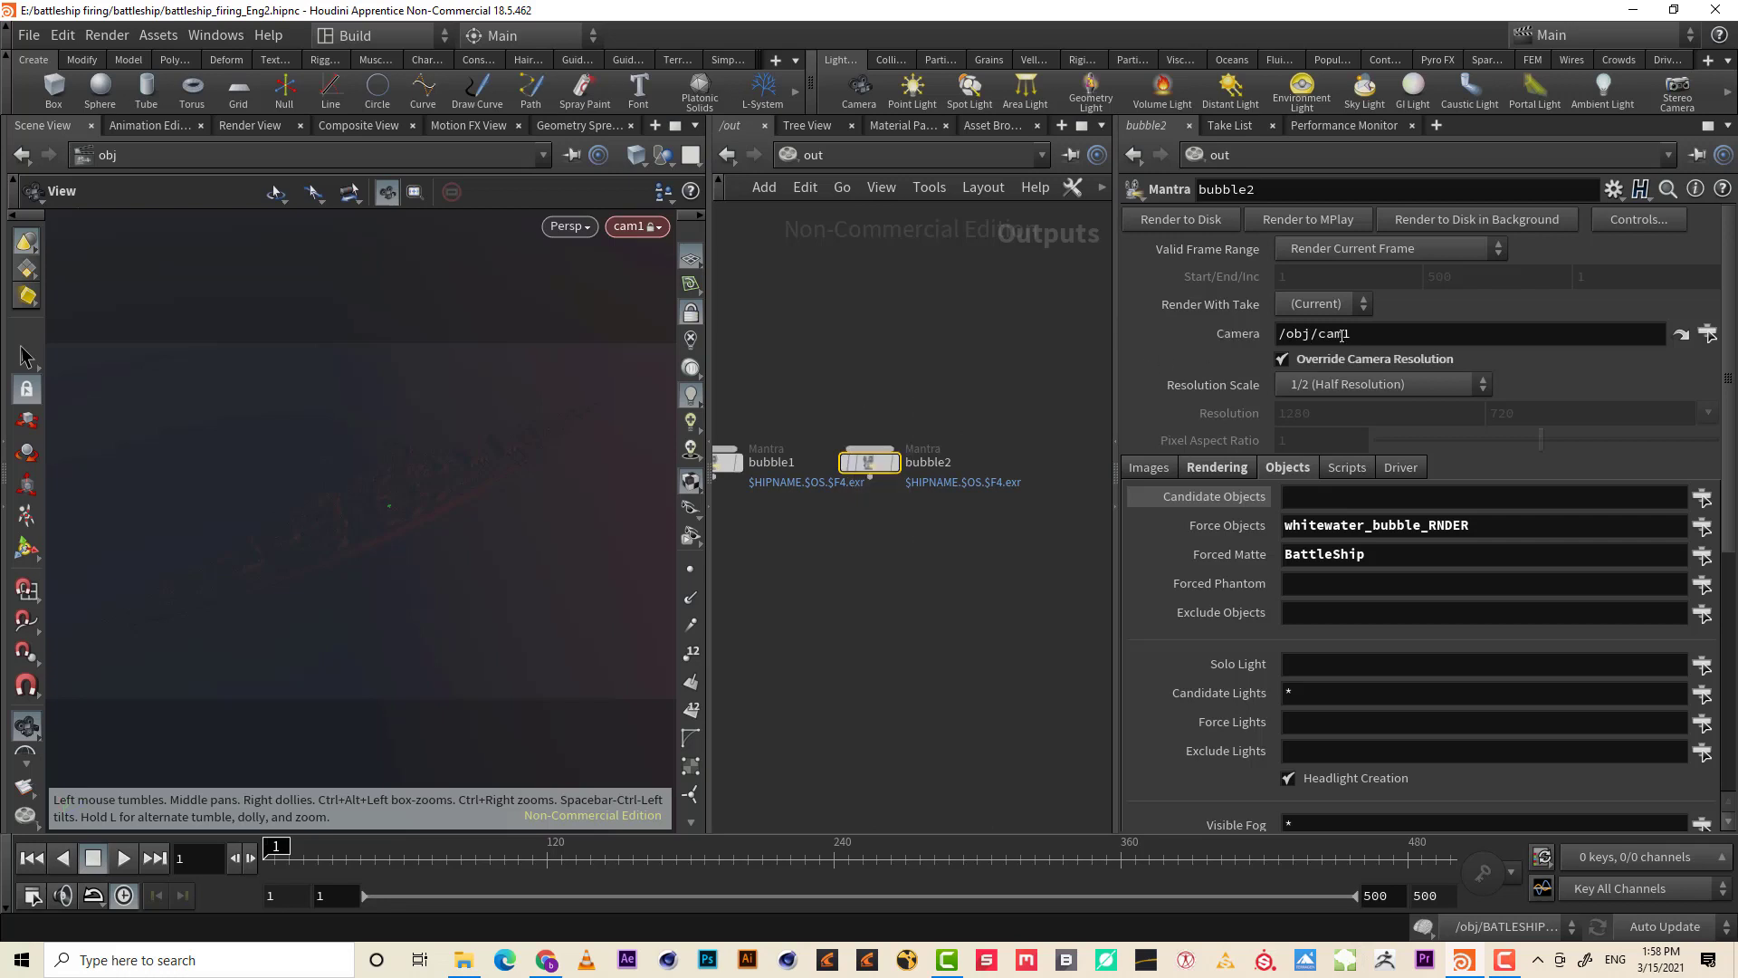
{"action": "middle_click_drag", "start_coordinate": [882, 437], "coordinate": [979, 399]}
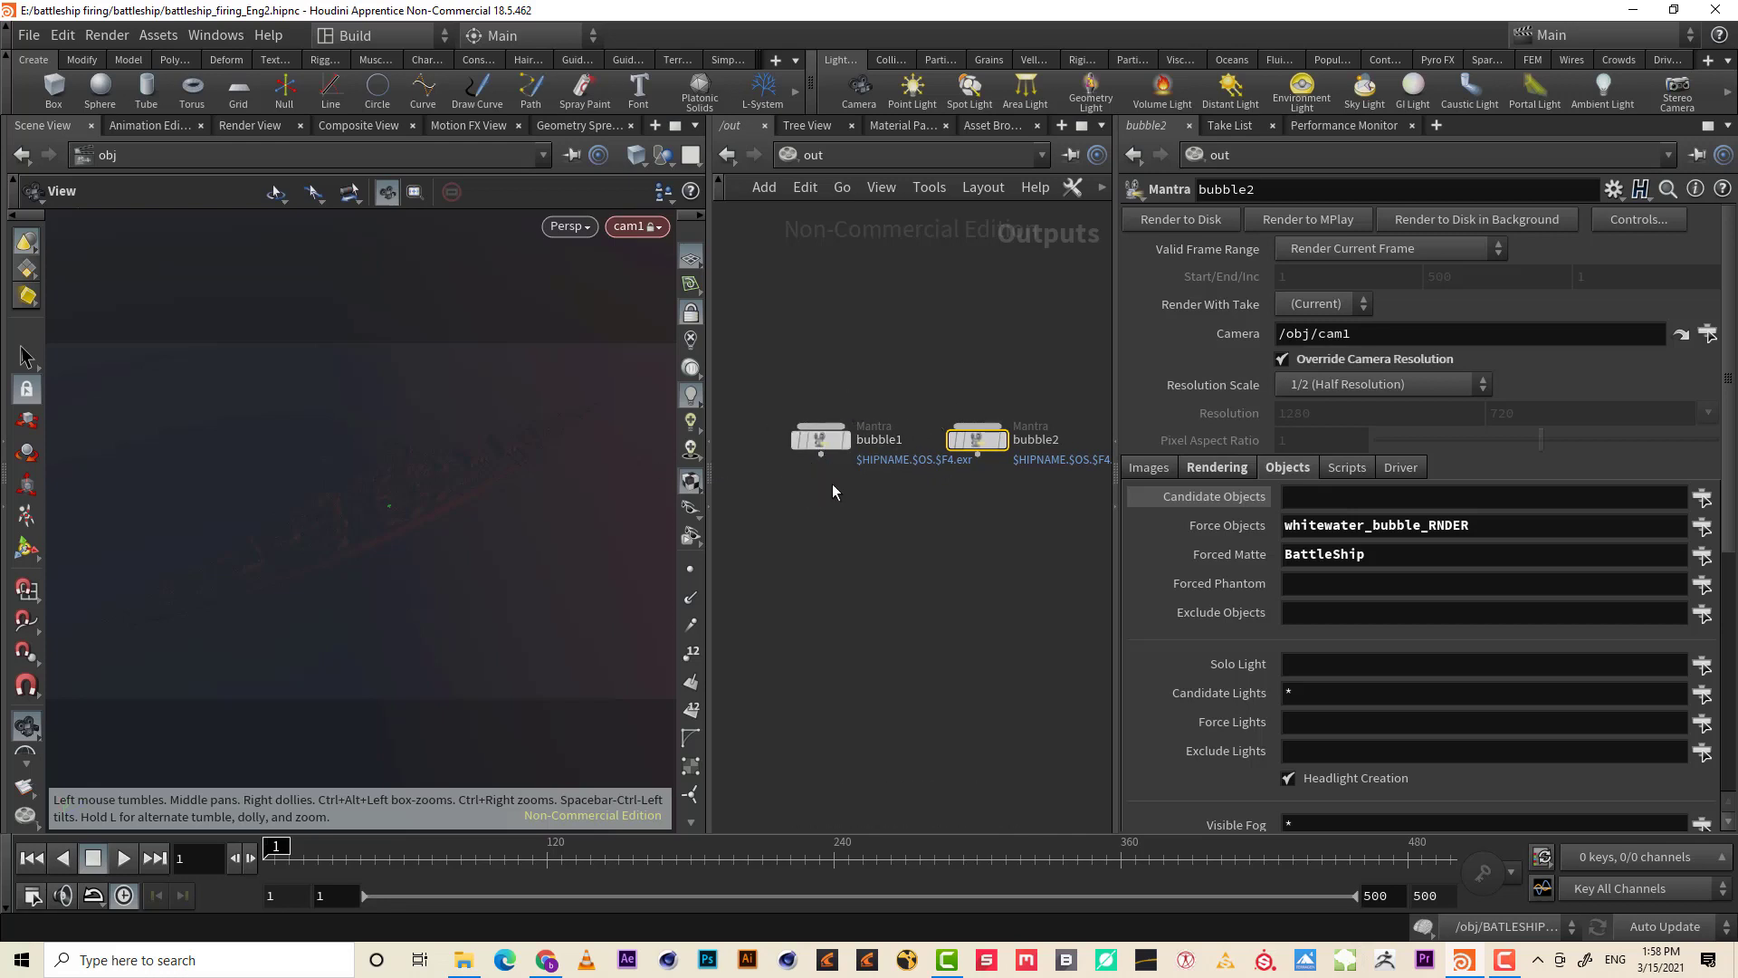
{"action": "left_click", "coordinate": [820, 439]}
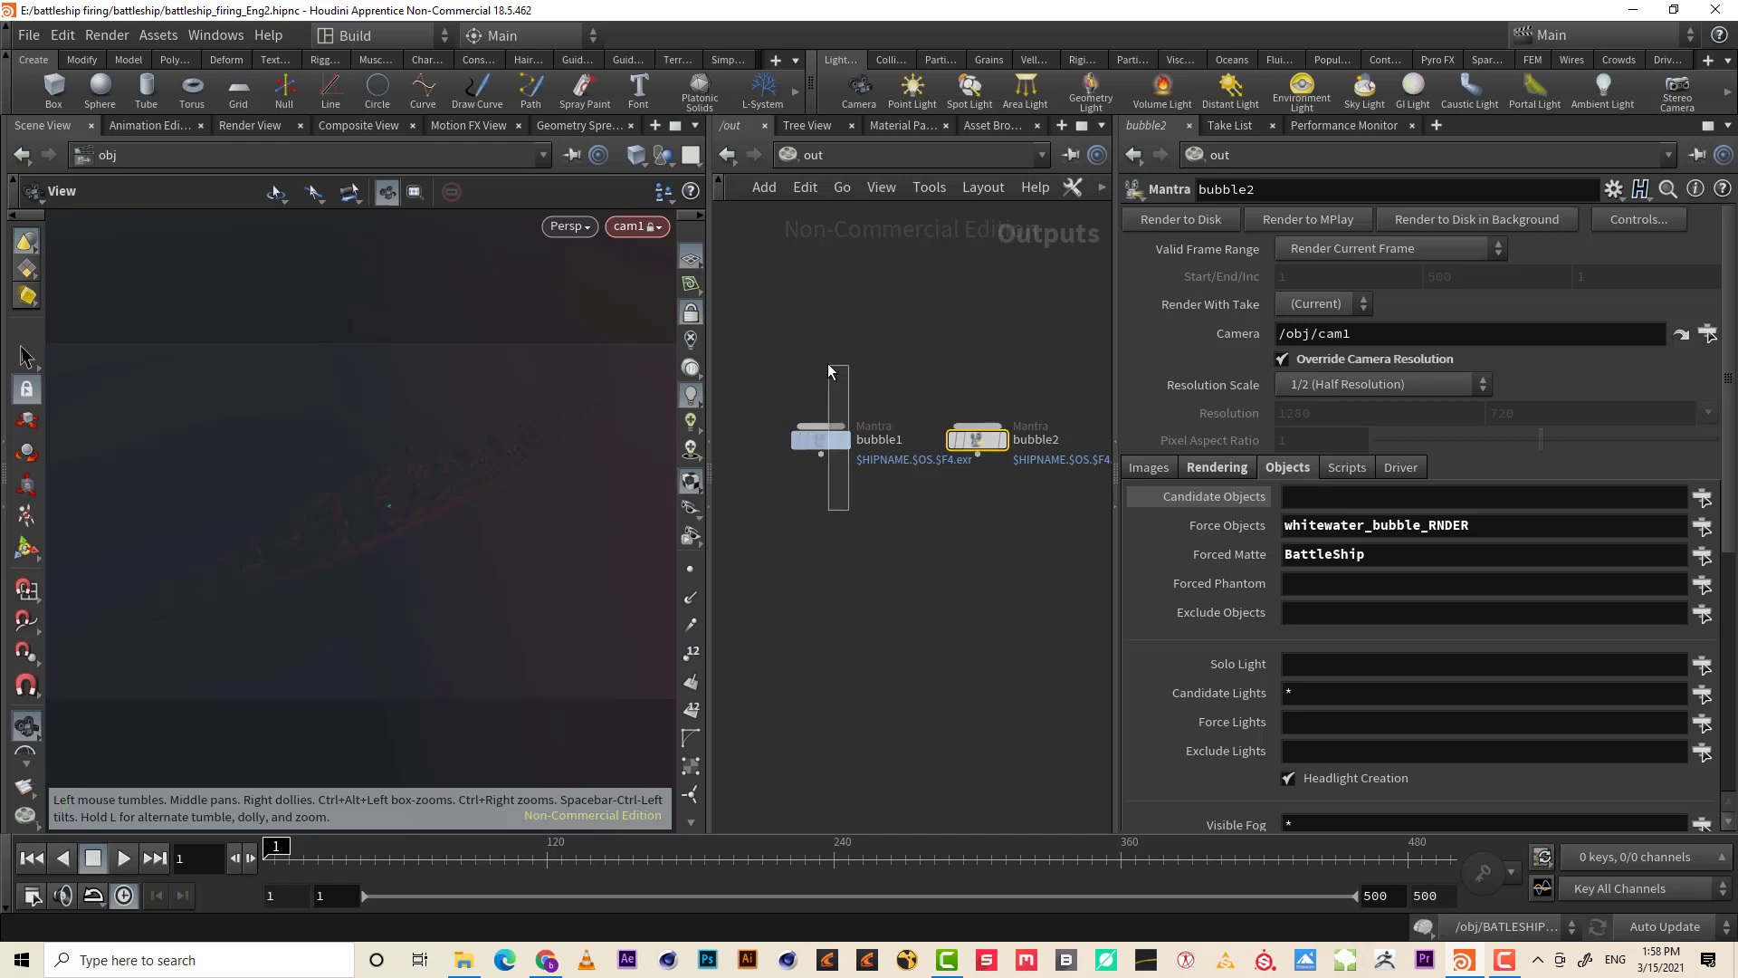
{"action": "left_click", "coordinate": [1391, 553]}
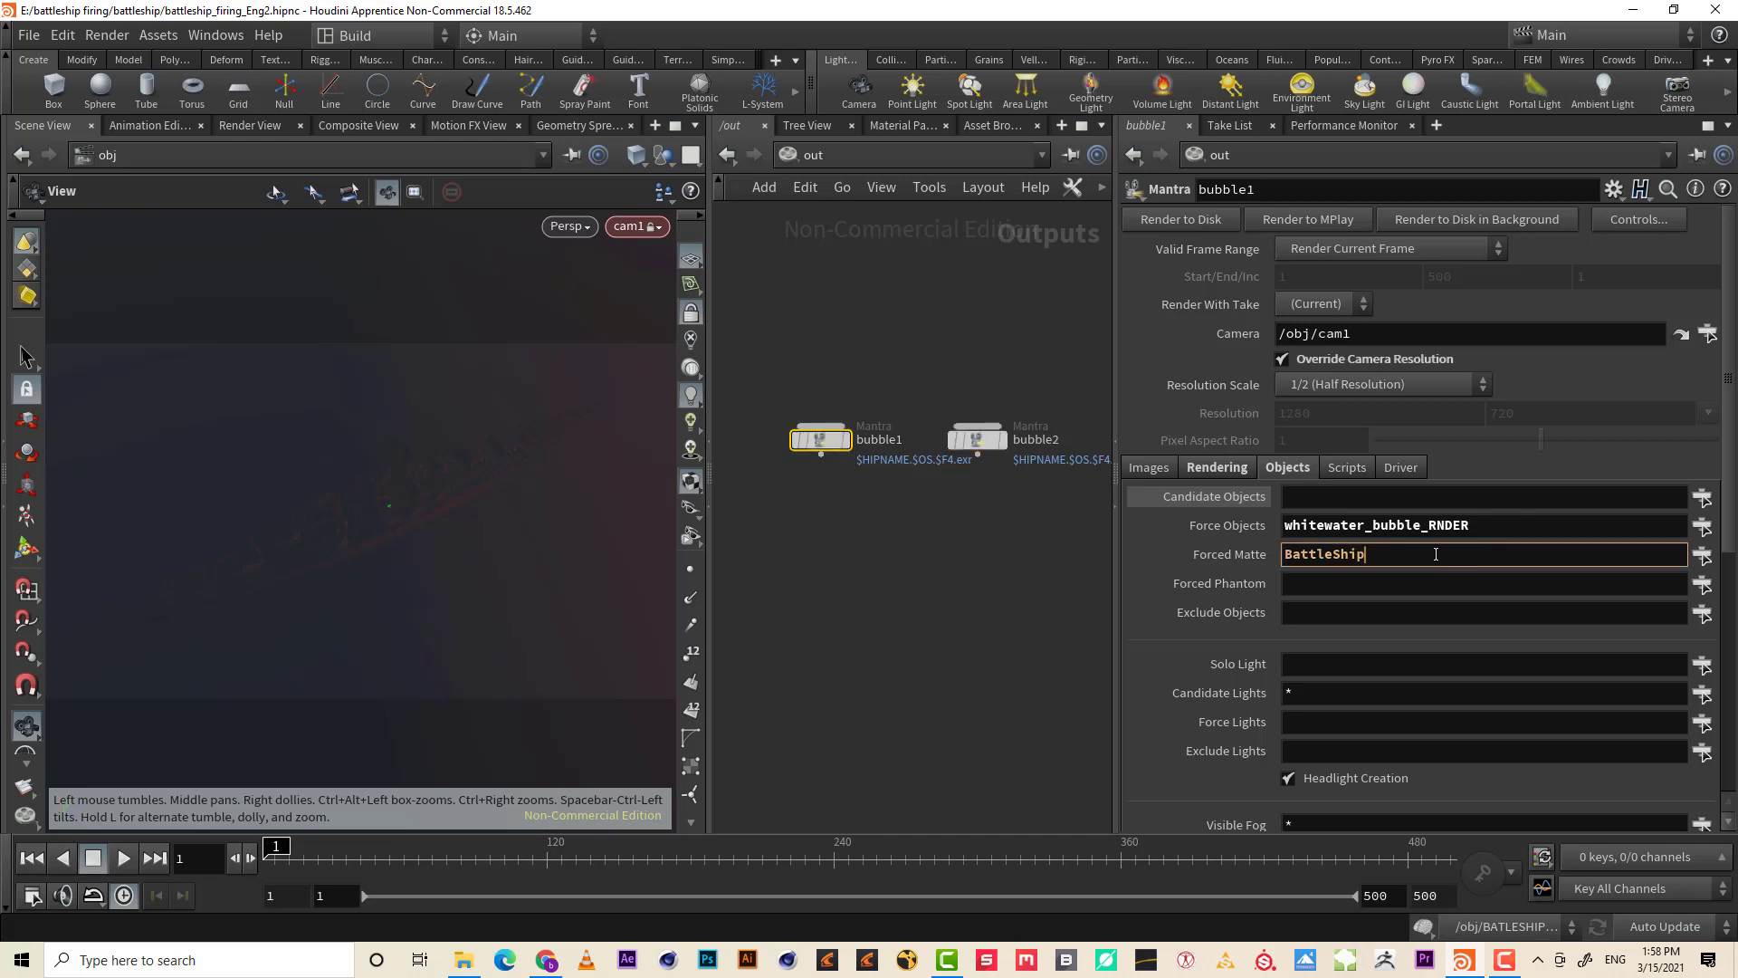
{"action": "left_click", "coordinate": [867, 574]}
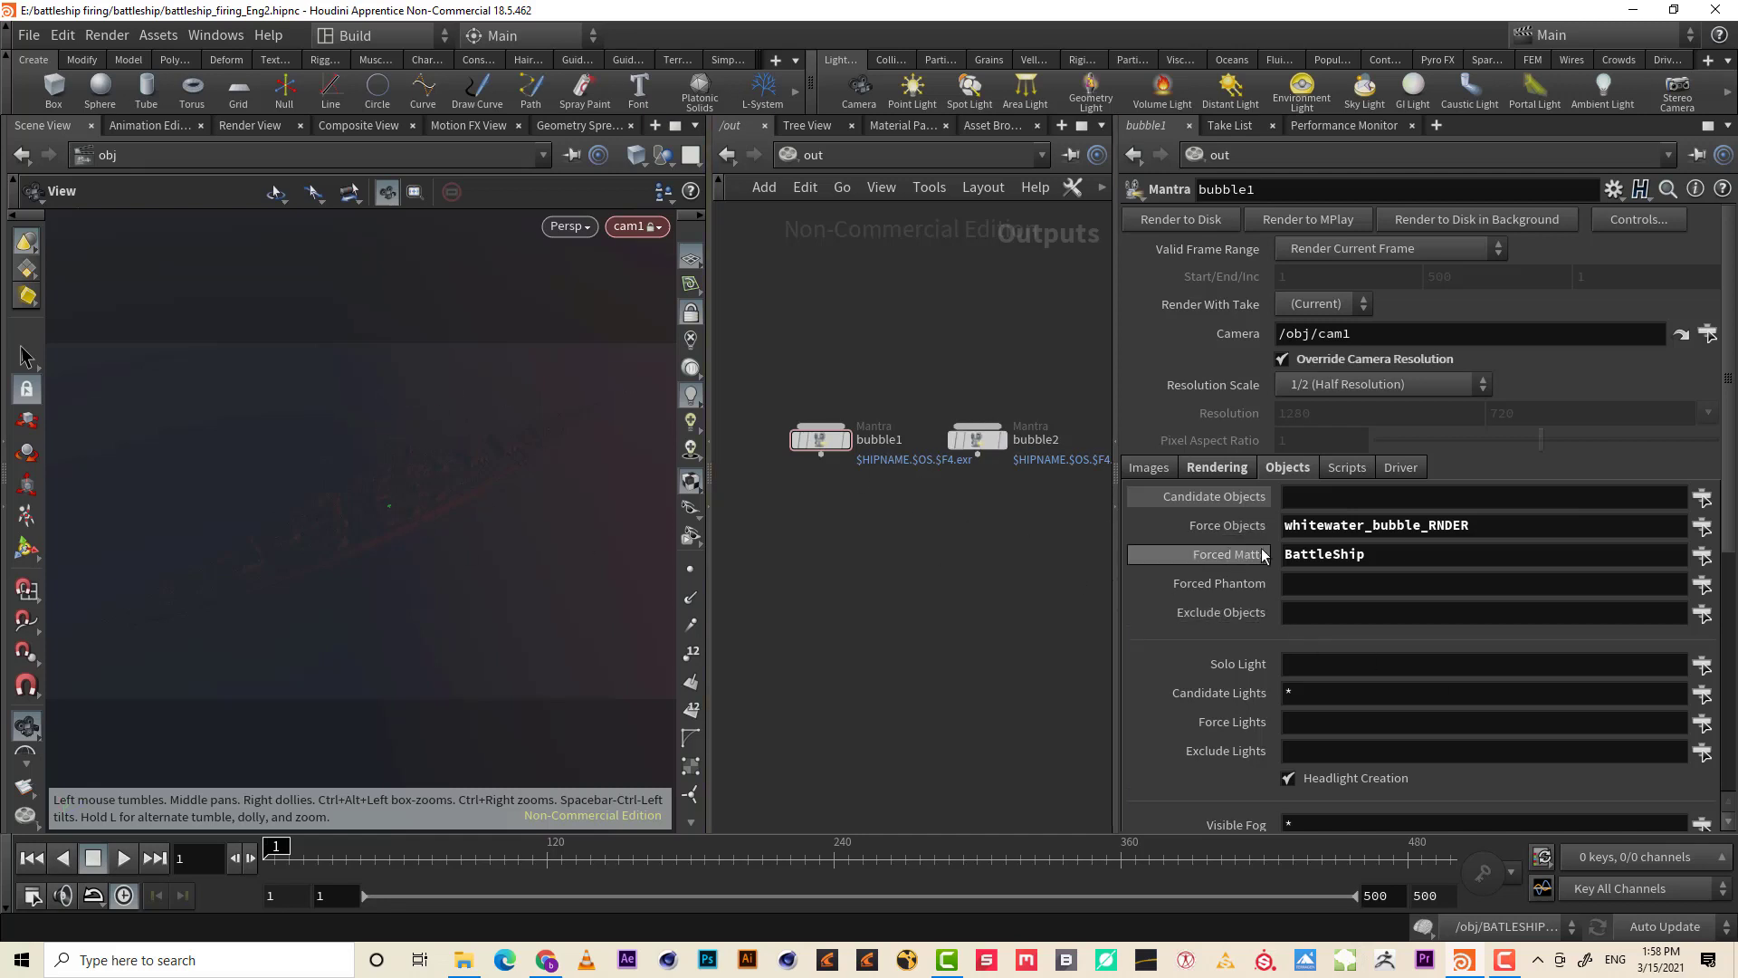
{"action": "left_click", "coordinate": [976, 439]}
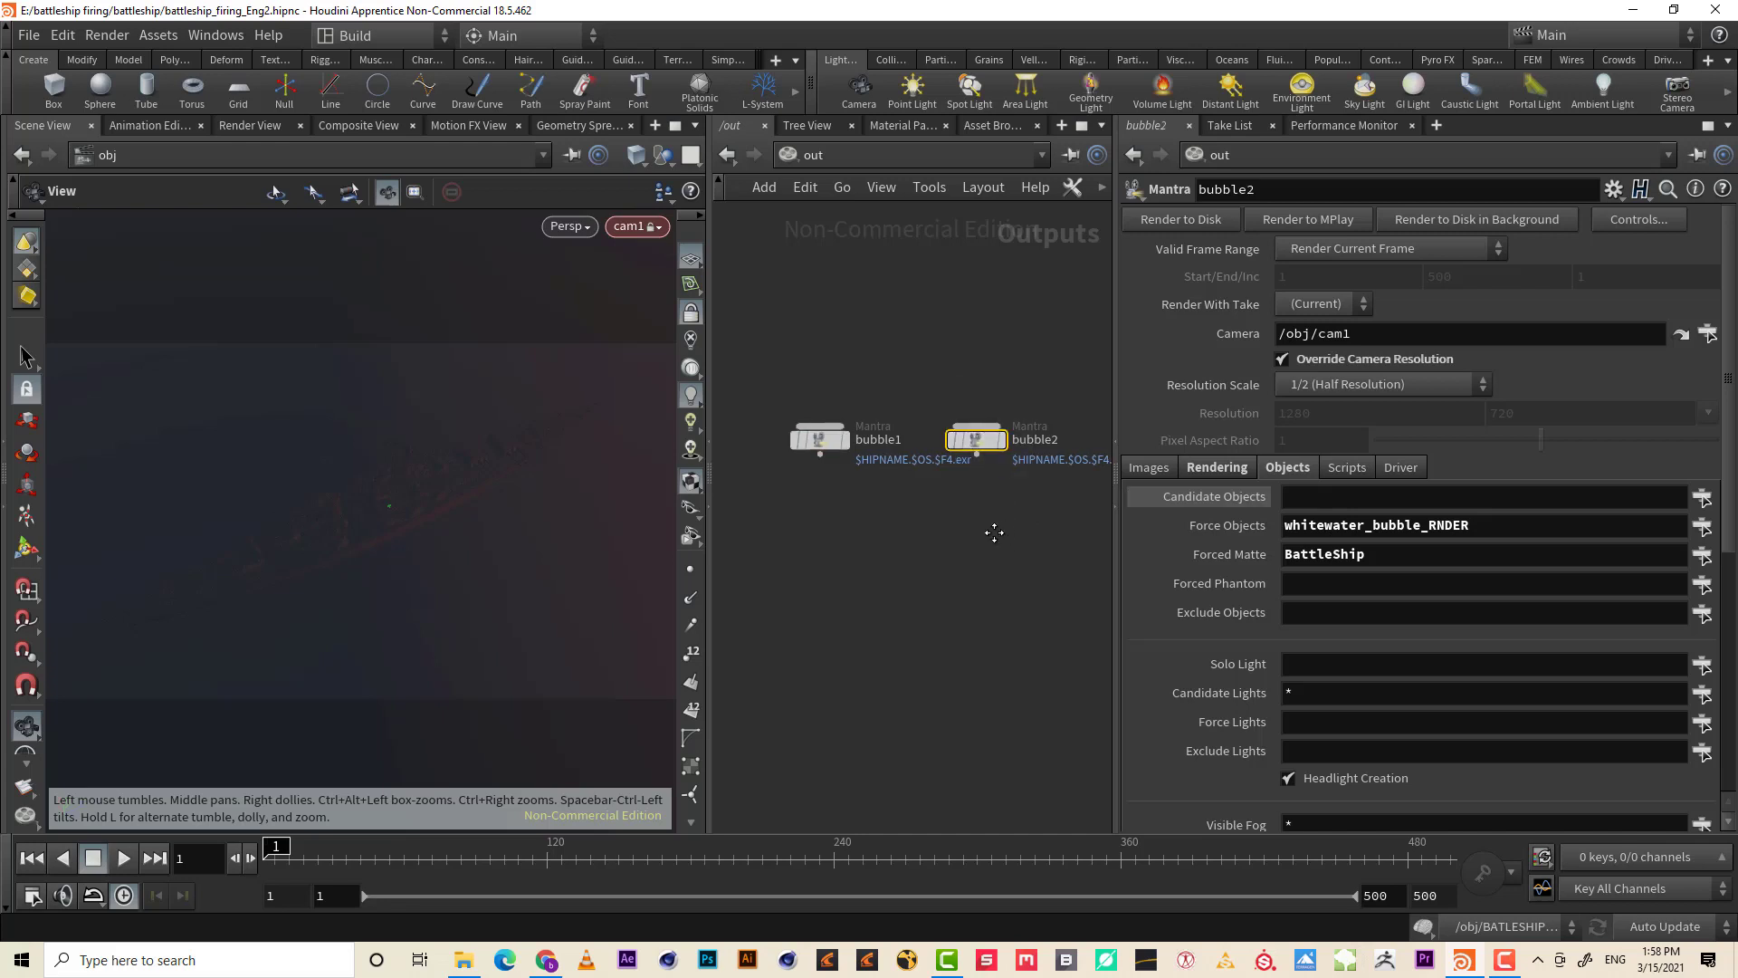
{"action": "middle_click_drag", "start_coordinate": [997, 531], "coordinate": [932, 539]}
{"action": "double_click", "coordinate": [1226, 189]}
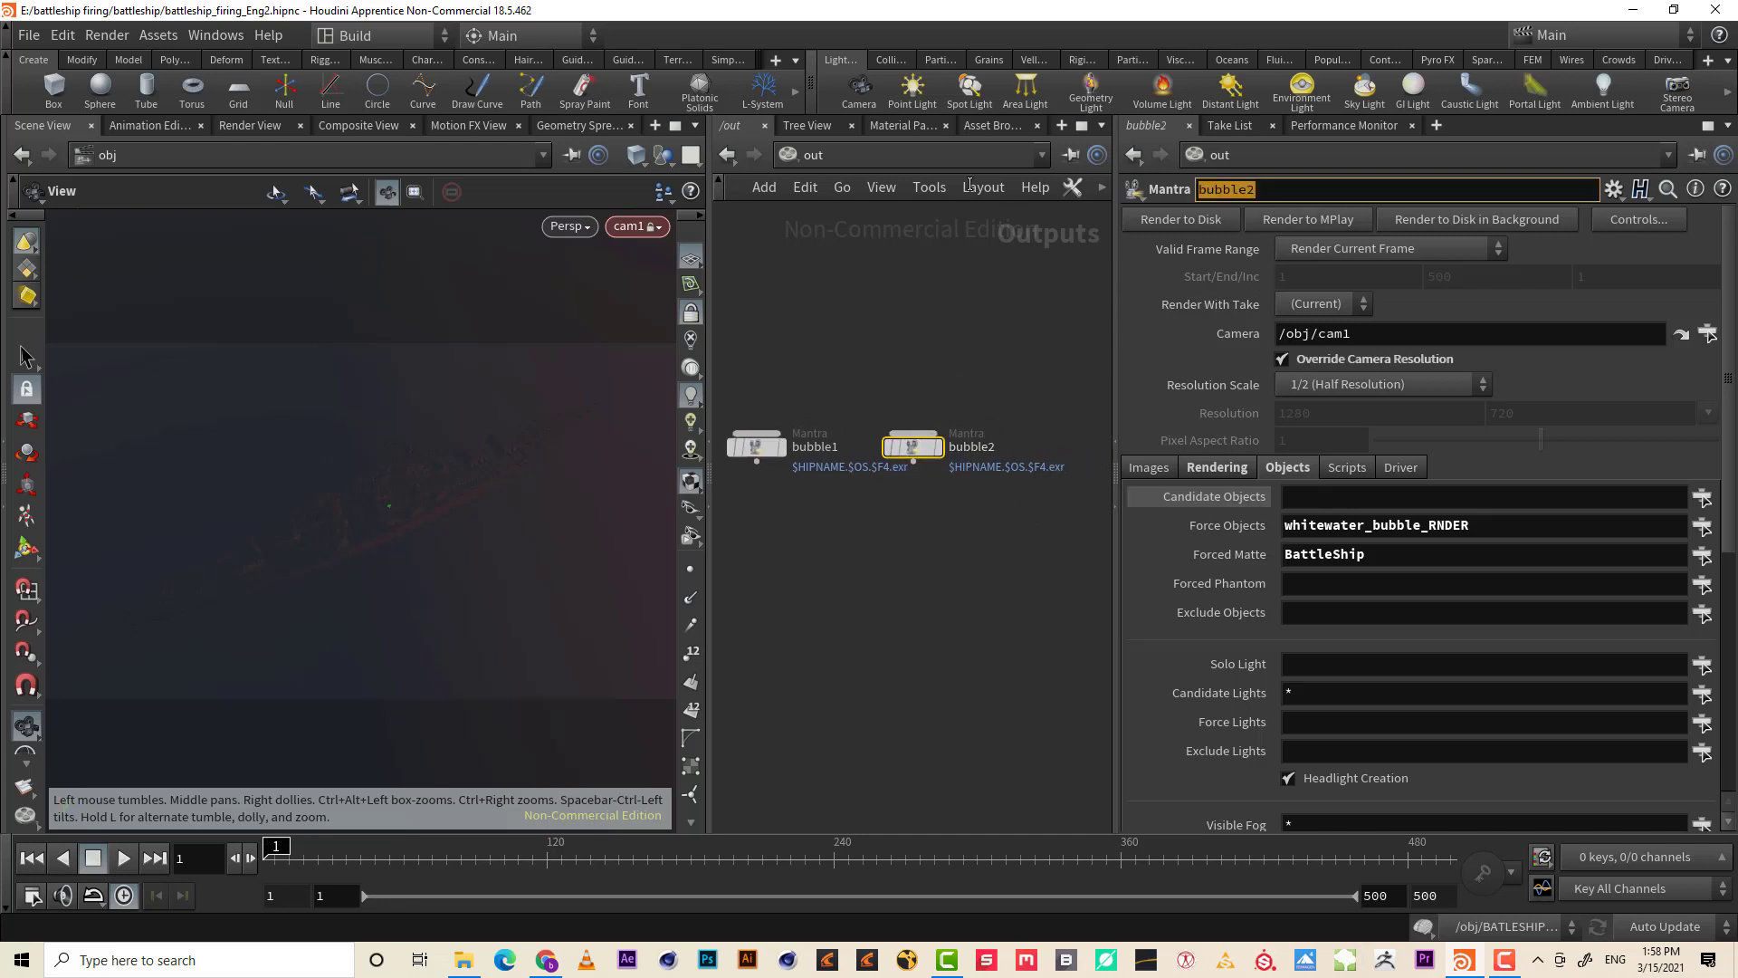
- Name the node spray1 and filter the chooser by 'spray' to force whitewater_spray_RNDER
{"action": "type", "text": "spray1"}
{"action": "key", "text": "Return"}
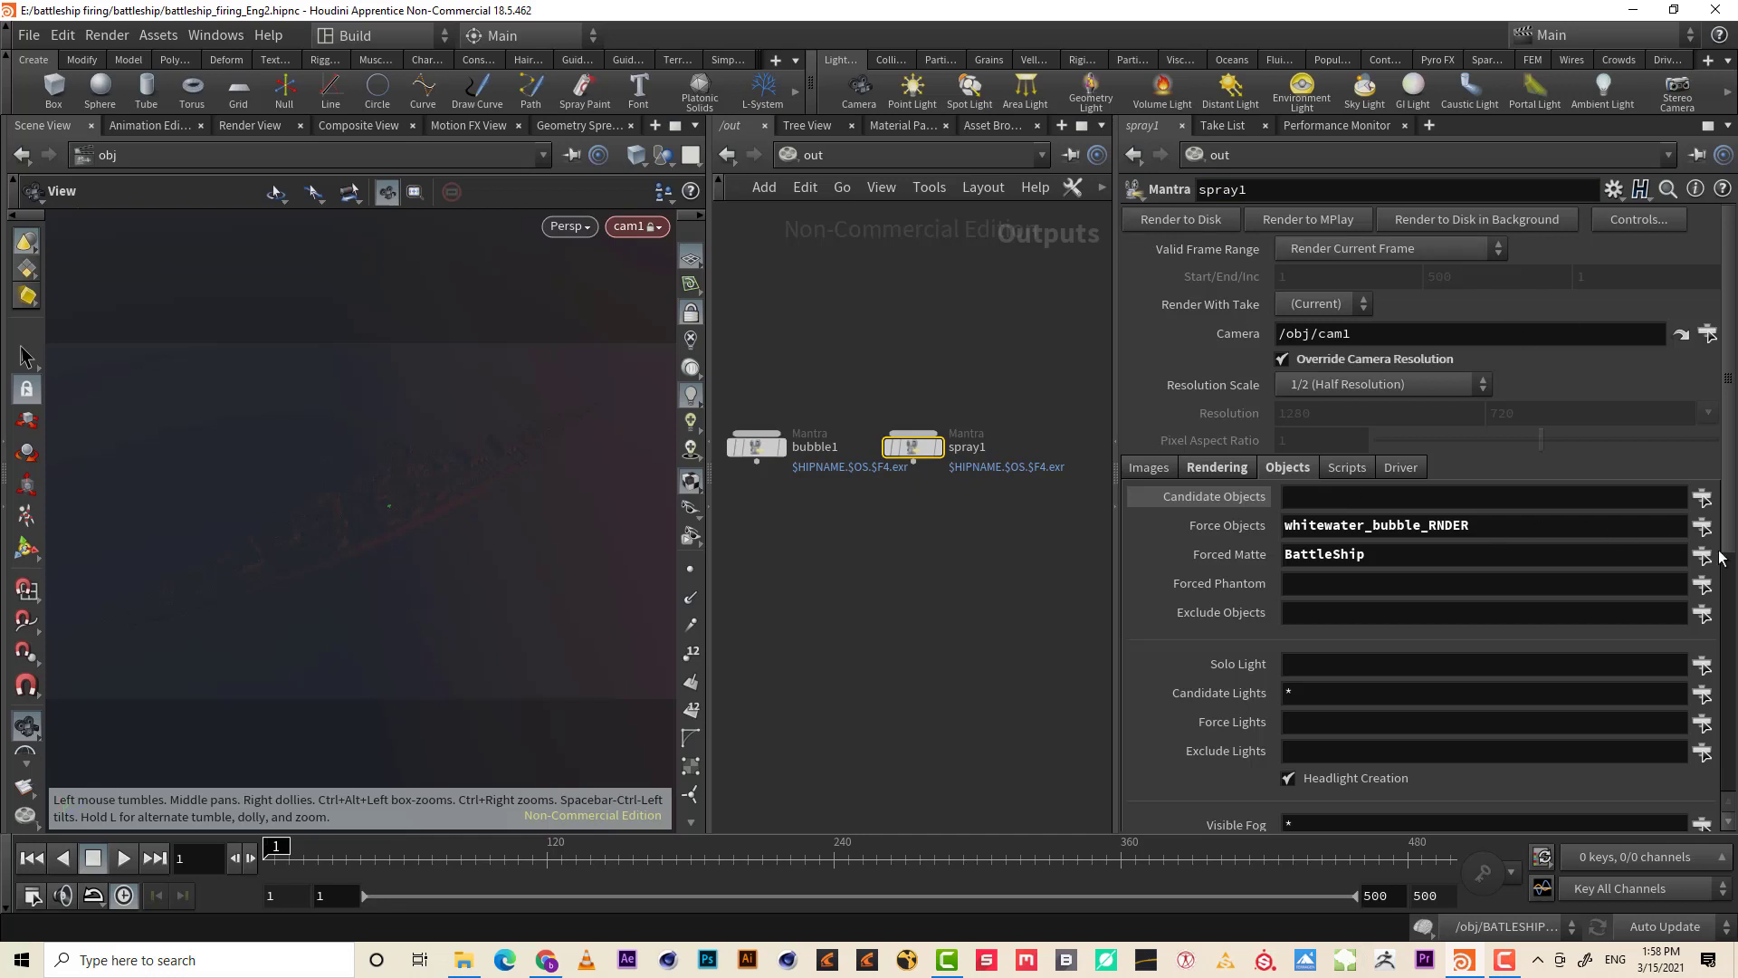
{"action": "left_click", "coordinate": [1701, 527]}
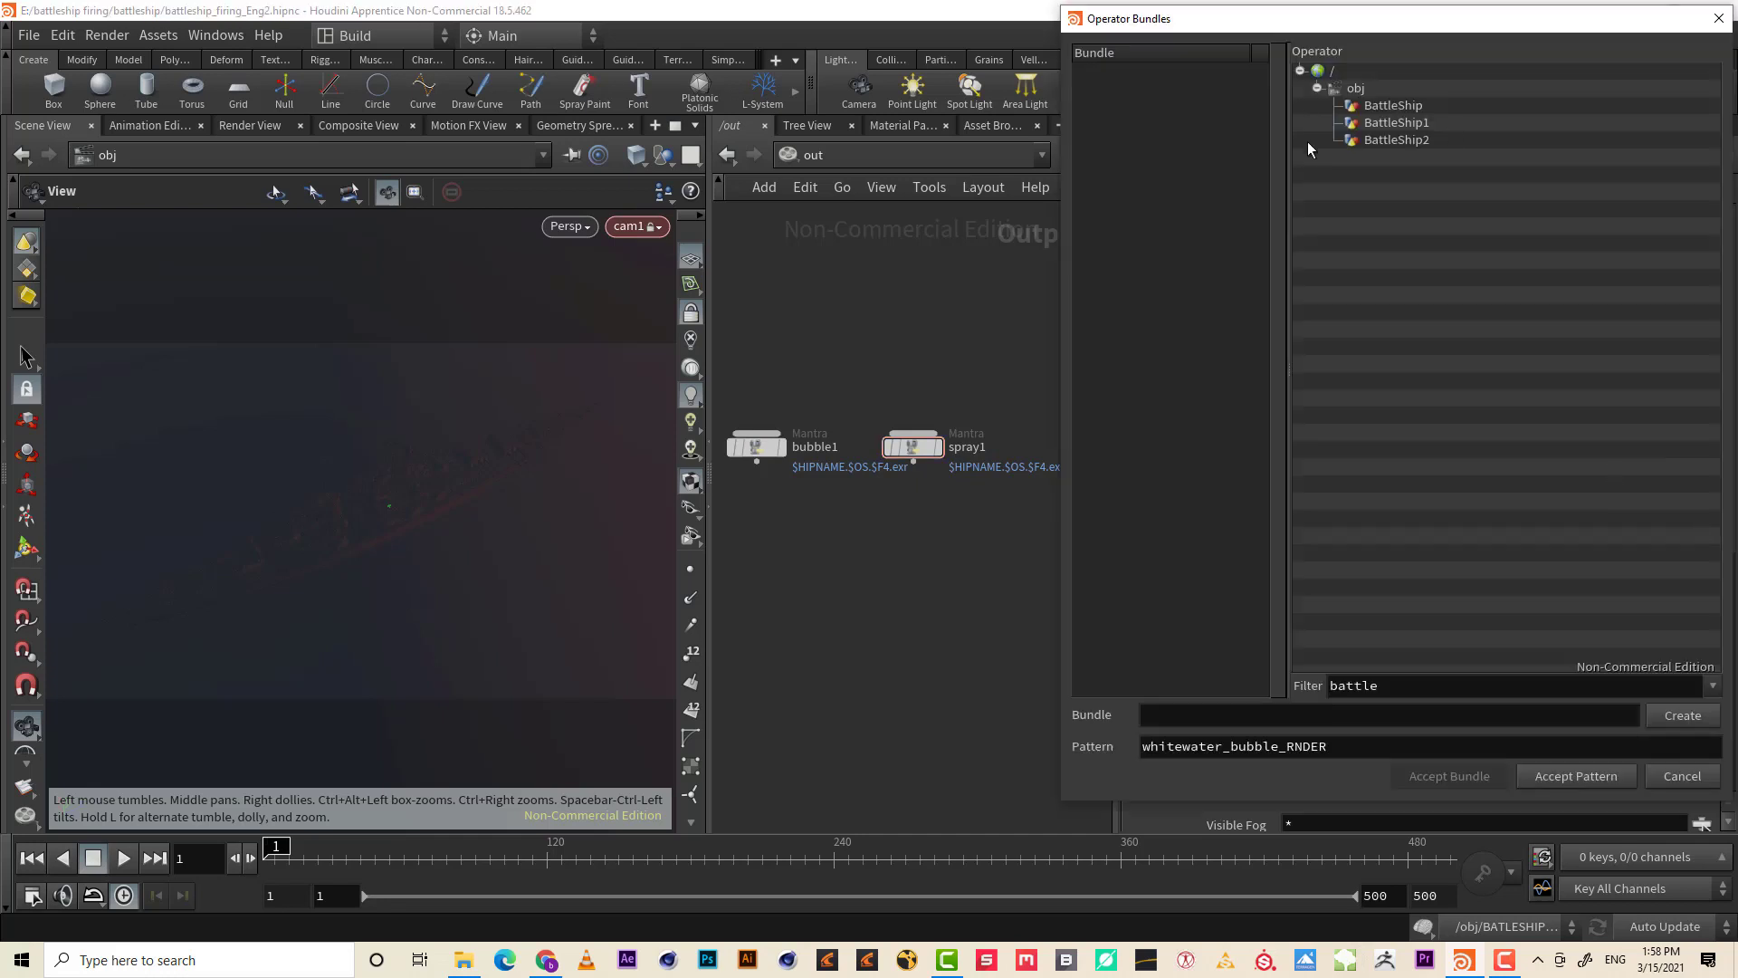
{"action": "left_click_drag", "start_coordinate": [1410, 686], "coordinate": [1277, 687]}
{"action": "key", "text": "BackSpace"}
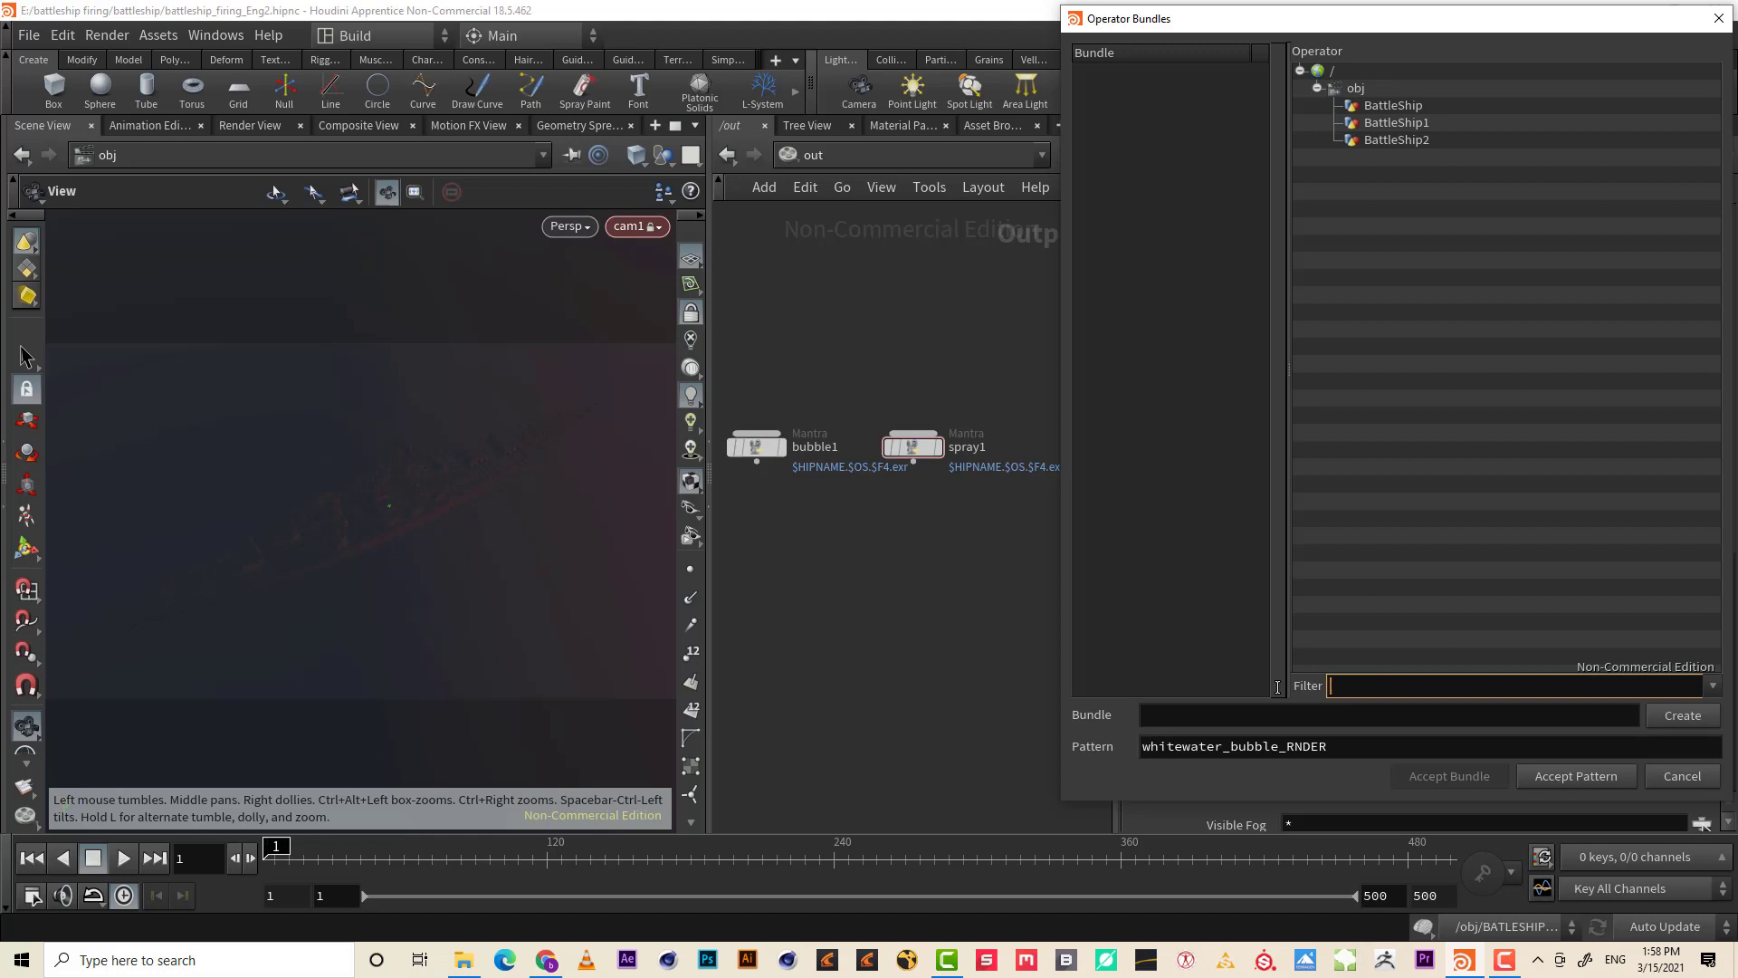
{"action": "type", "text": "spray"}
{"action": "key", "text": "Return"}
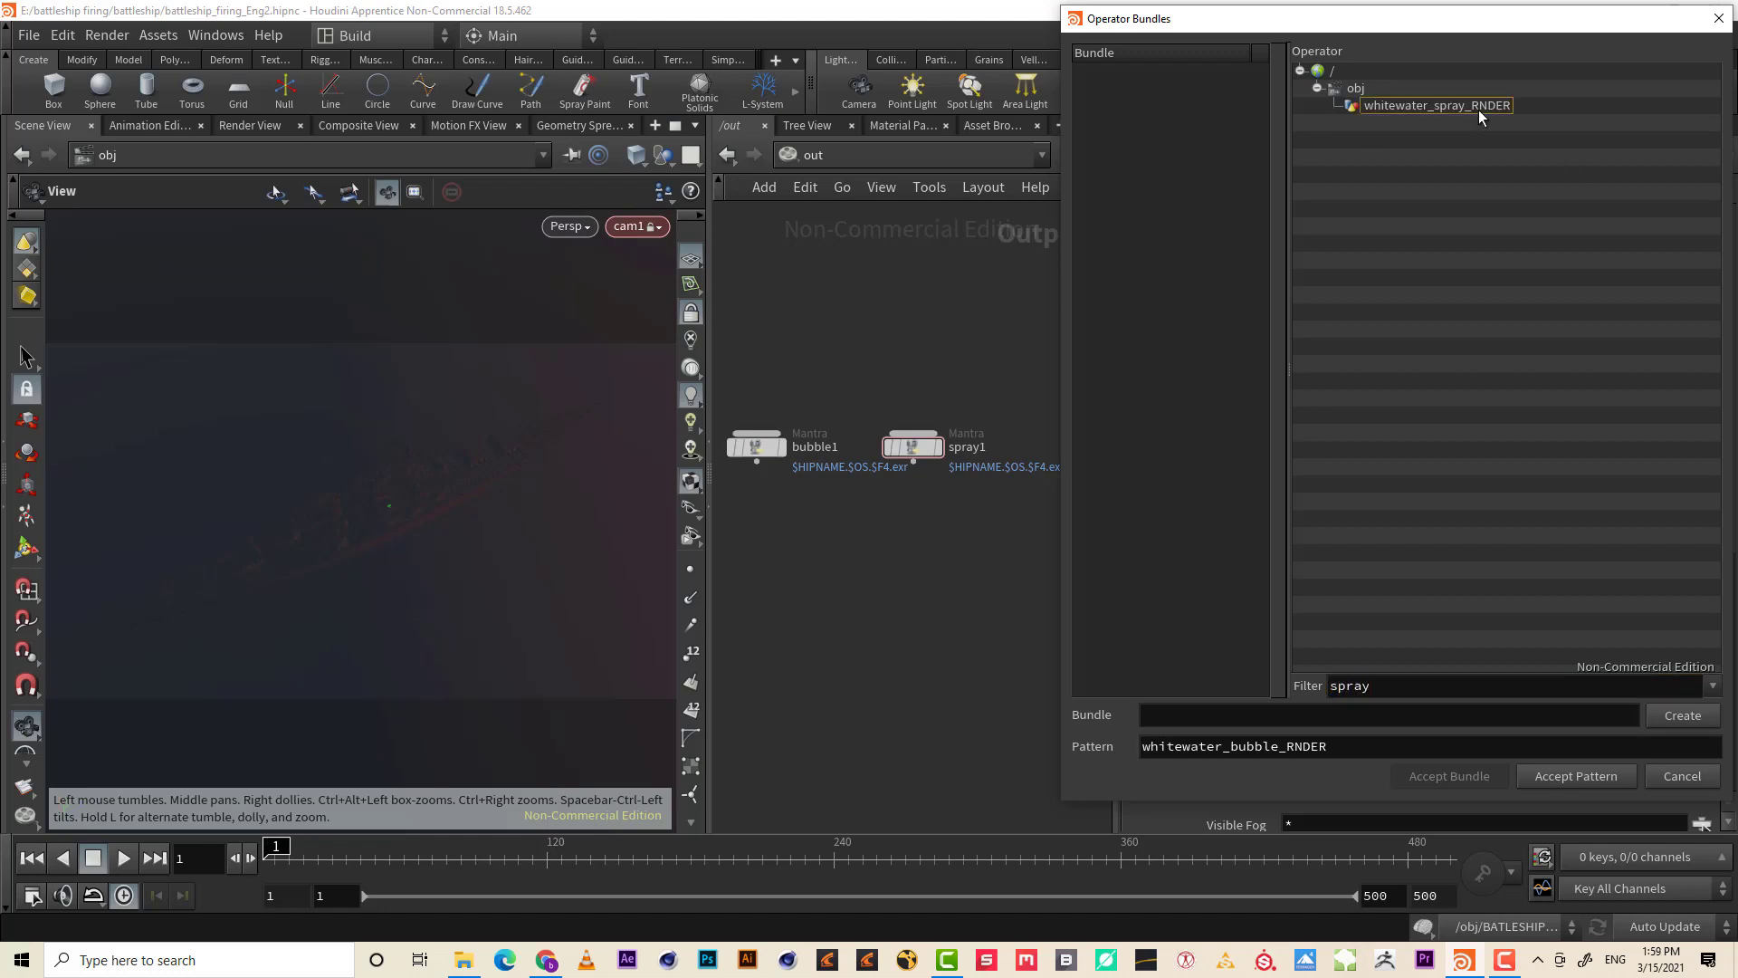
{"action": "left_click", "coordinate": [1478, 109]}
{"action": "left_click", "coordinate": [1575, 775]}
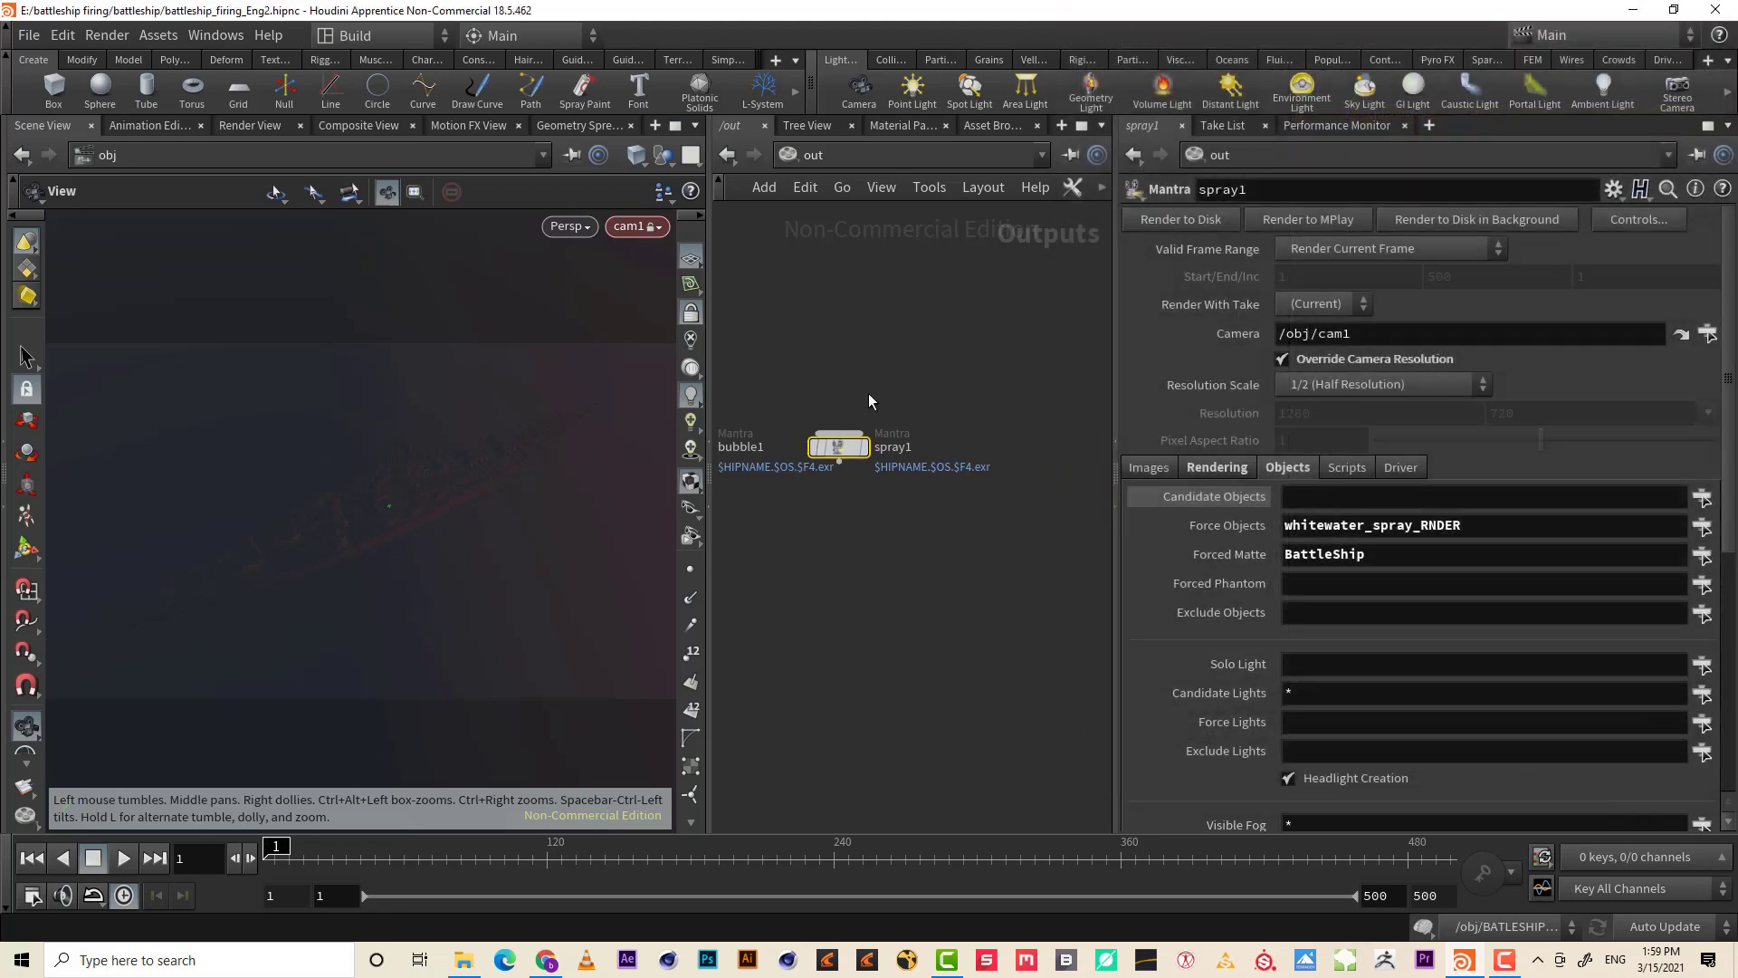
- Add a new Mantra node beside spray1 and rename it foam1
{"action": "left_click_drag", "start_coordinate": [843, 462], "coordinate": [1001, 442]}
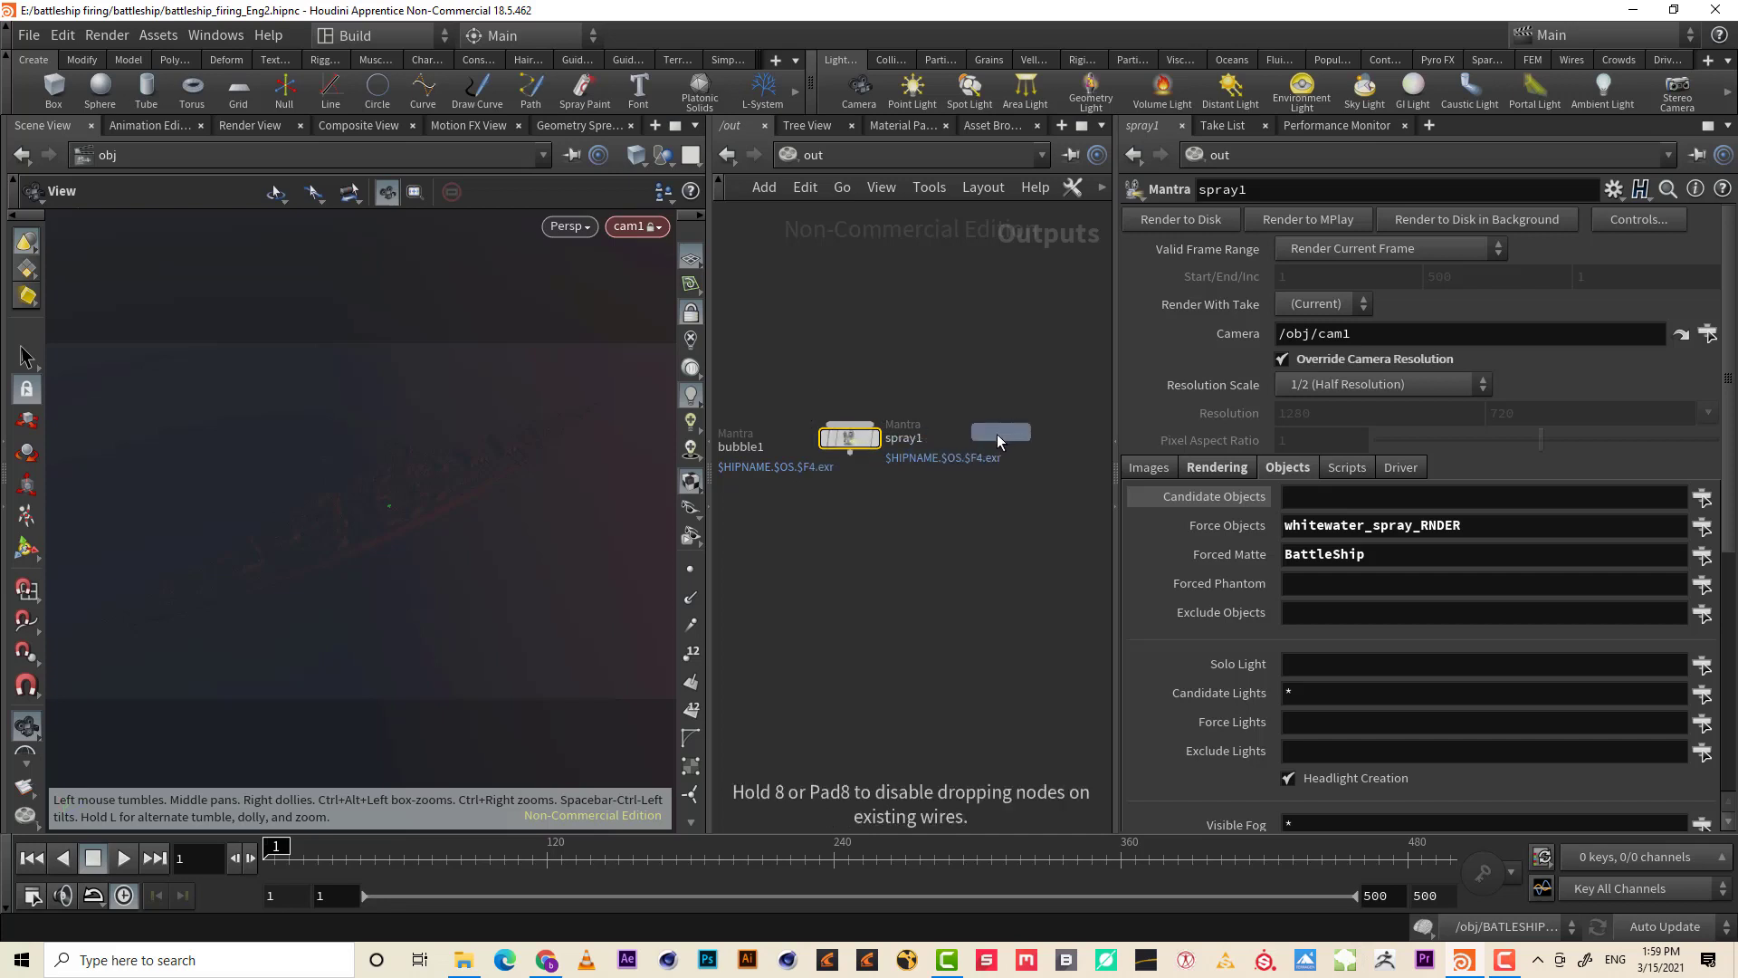
{"action": "left_click", "coordinate": [997, 432]}
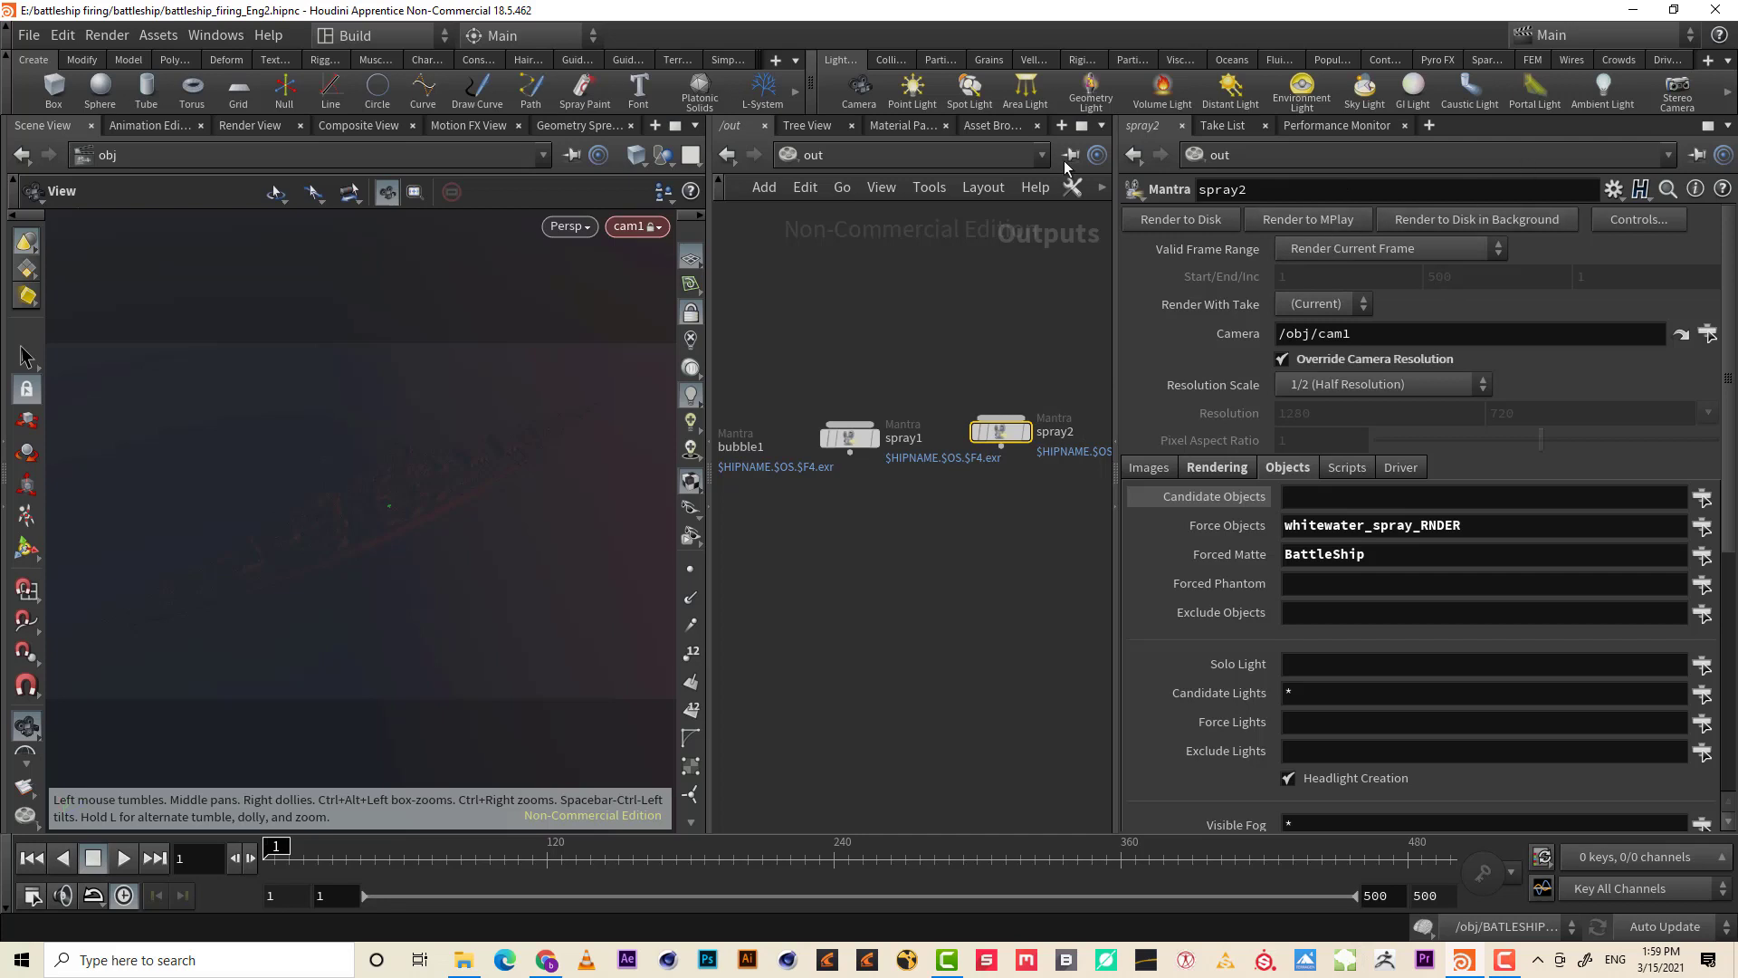
{"action": "double_click", "coordinate": [1222, 189]}
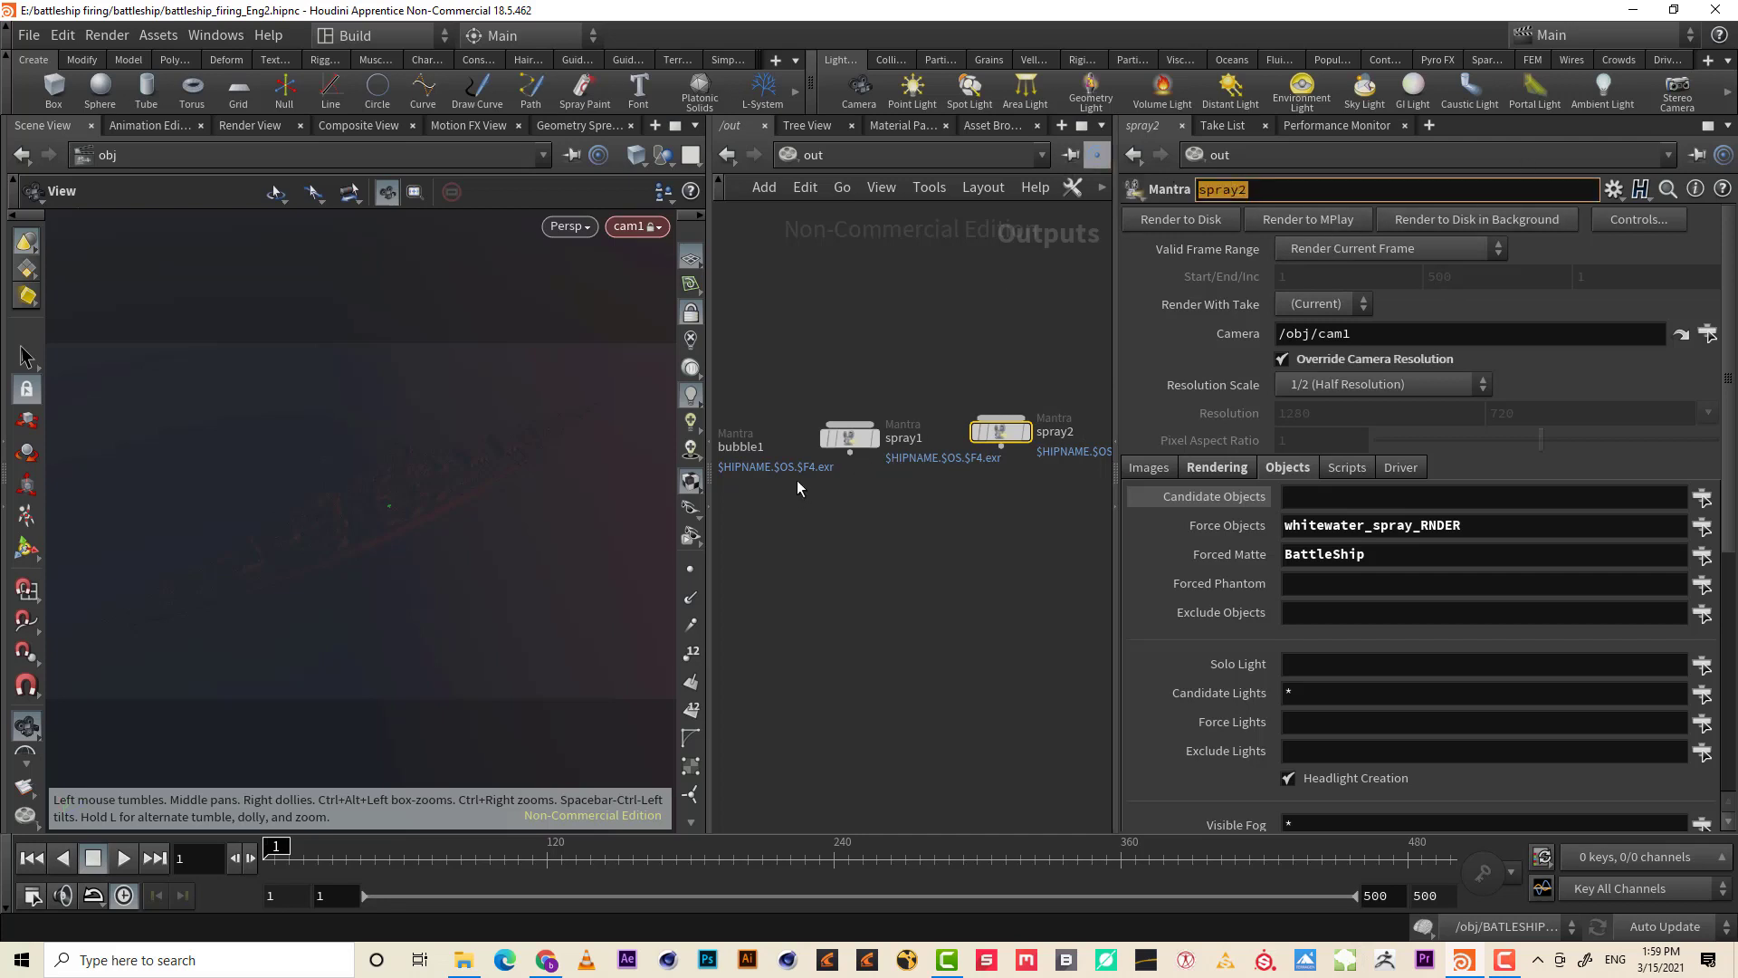
{"action": "left_click", "coordinate": [803, 517]}
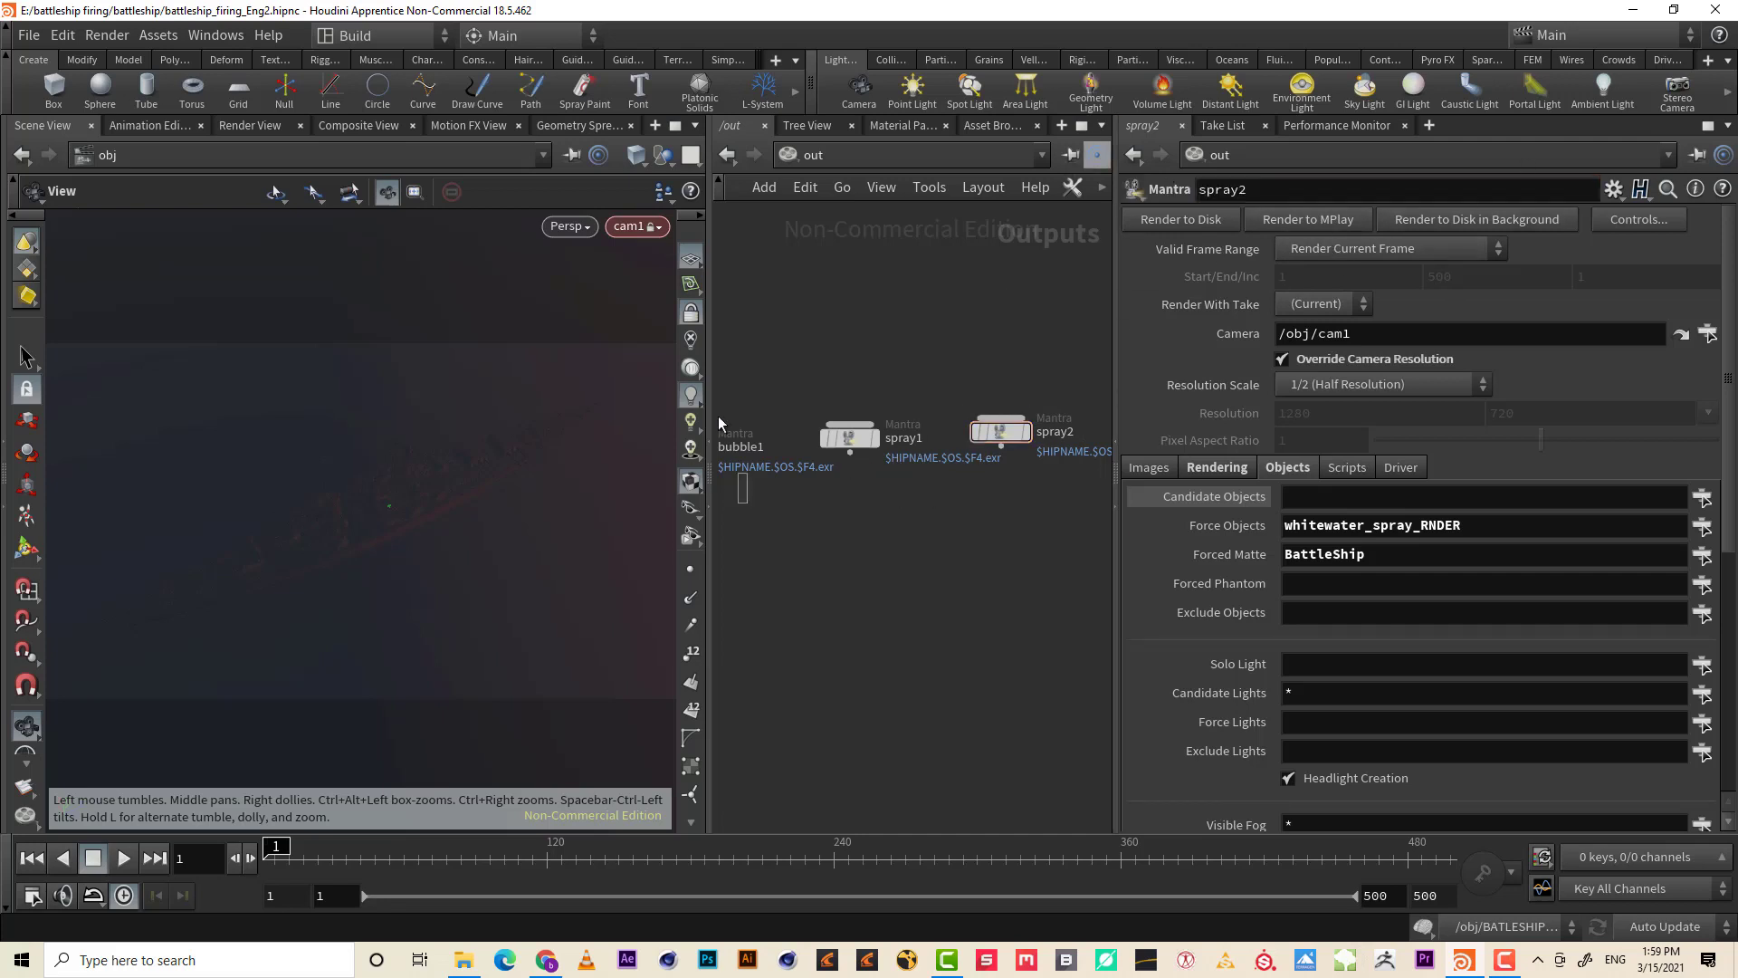
{"action": "middle_click_drag", "start_coordinate": [823, 498], "coordinate": [901, 514]}
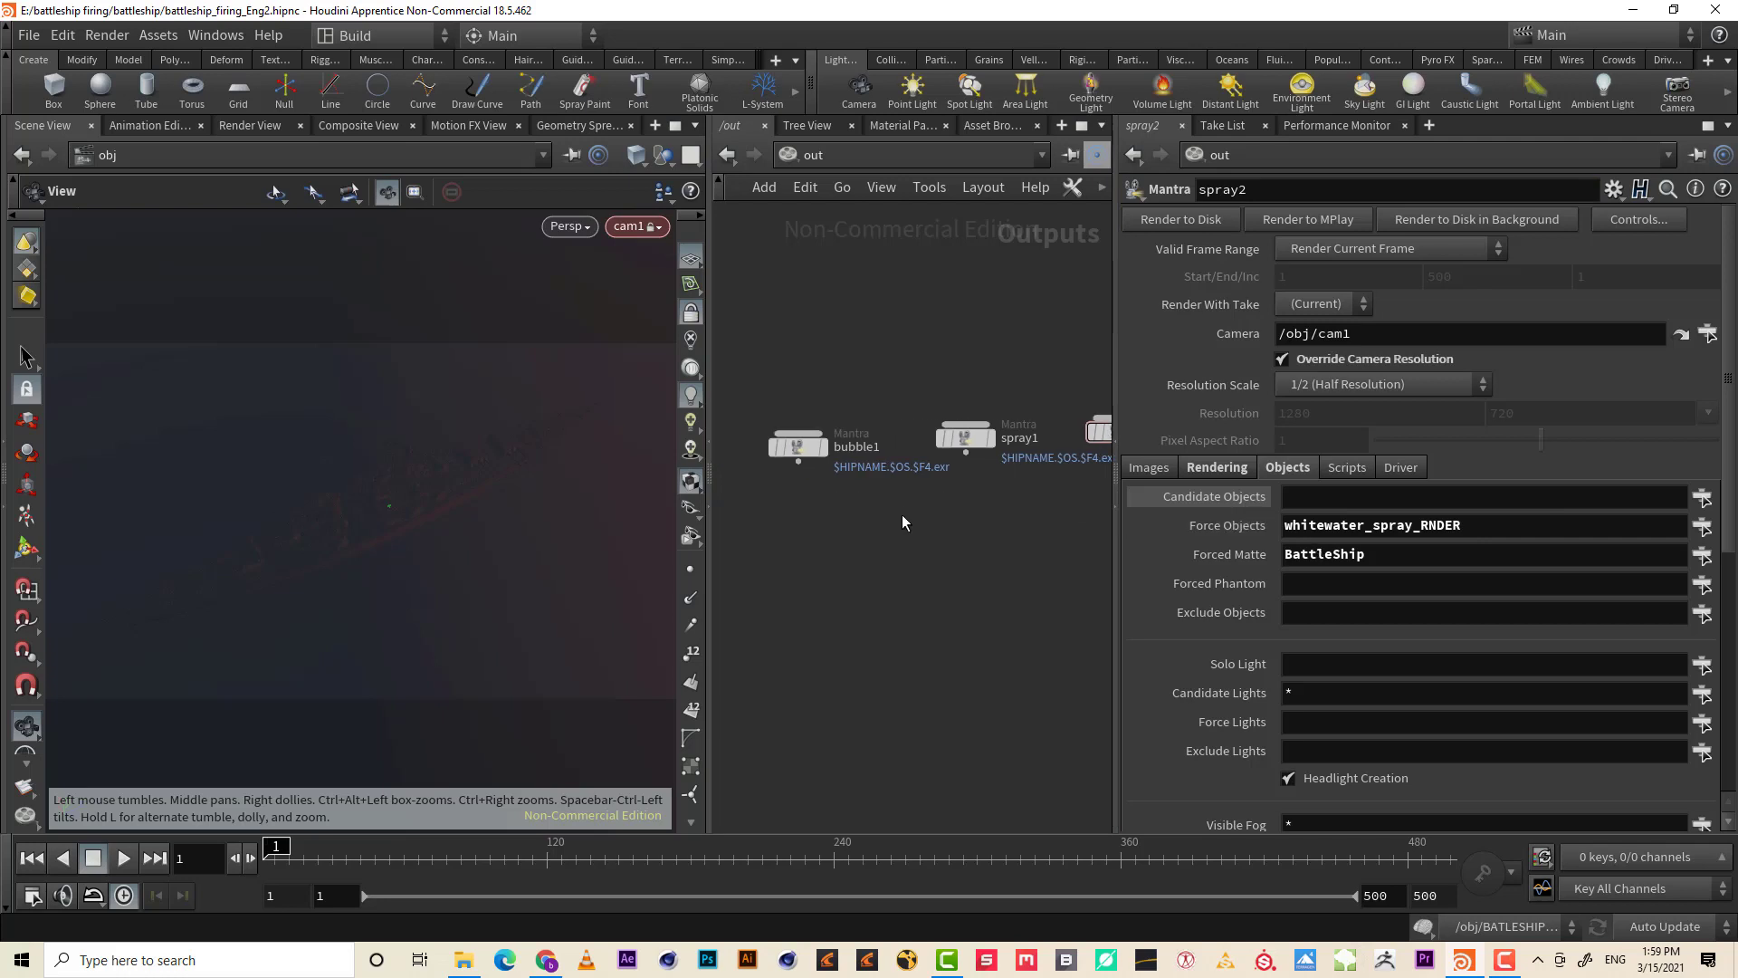
{"action": "left_click", "coordinate": [797, 445]}
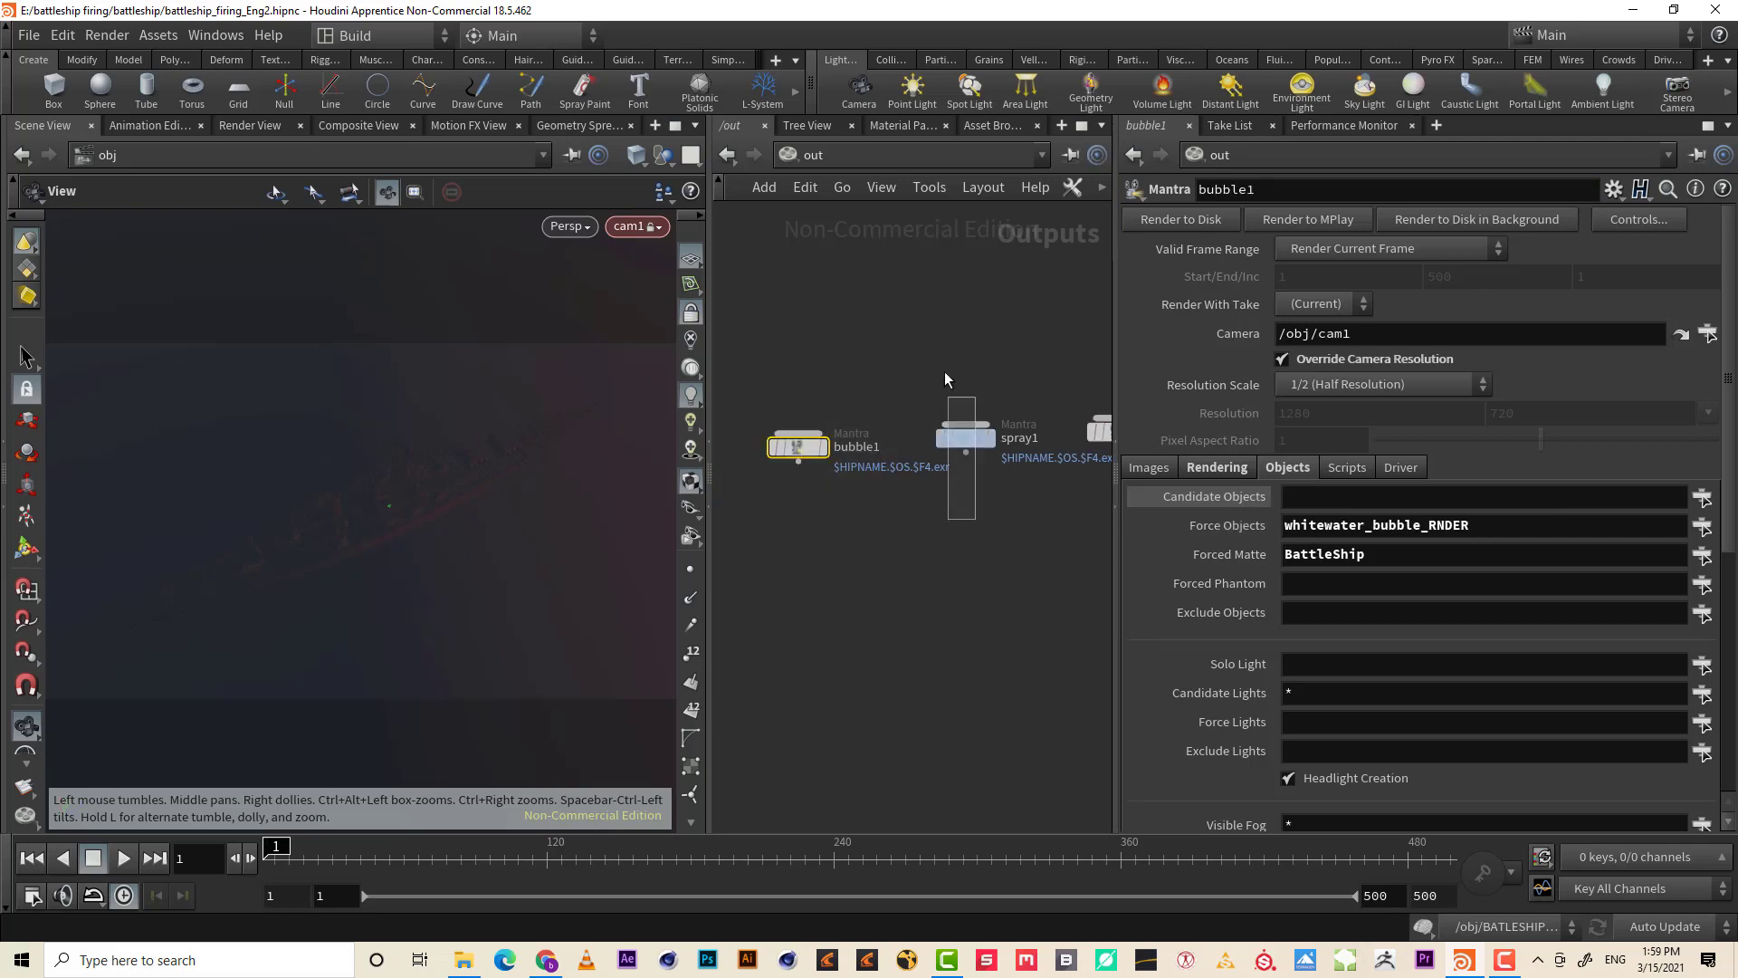
{"action": "left_click", "coordinate": [965, 437]}
{"action": "middle_click_drag", "start_coordinate": [962, 525], "coordinate": [845, 548]}
{"action": "left_click", "coordinate": [1000, 453]}
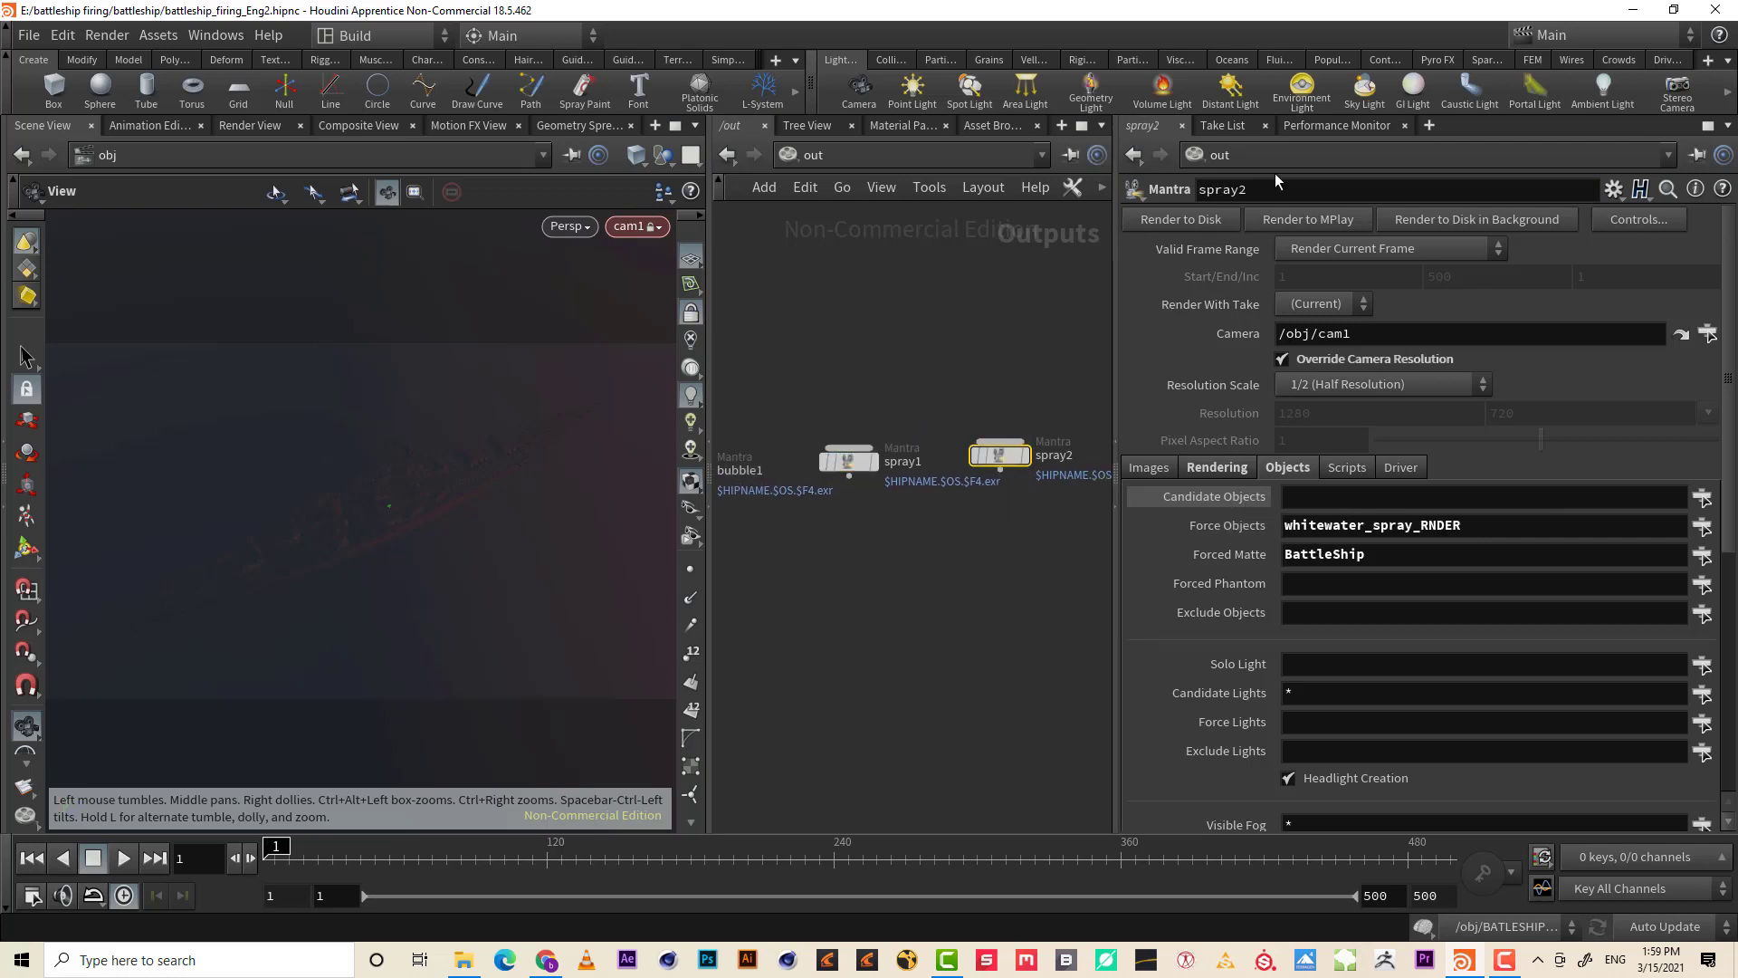
{"action": "double_click", "coordinate": [1208, 193]}
{"action": "type", "text": "foam1"}
{"action": "key", "text": "Return"}
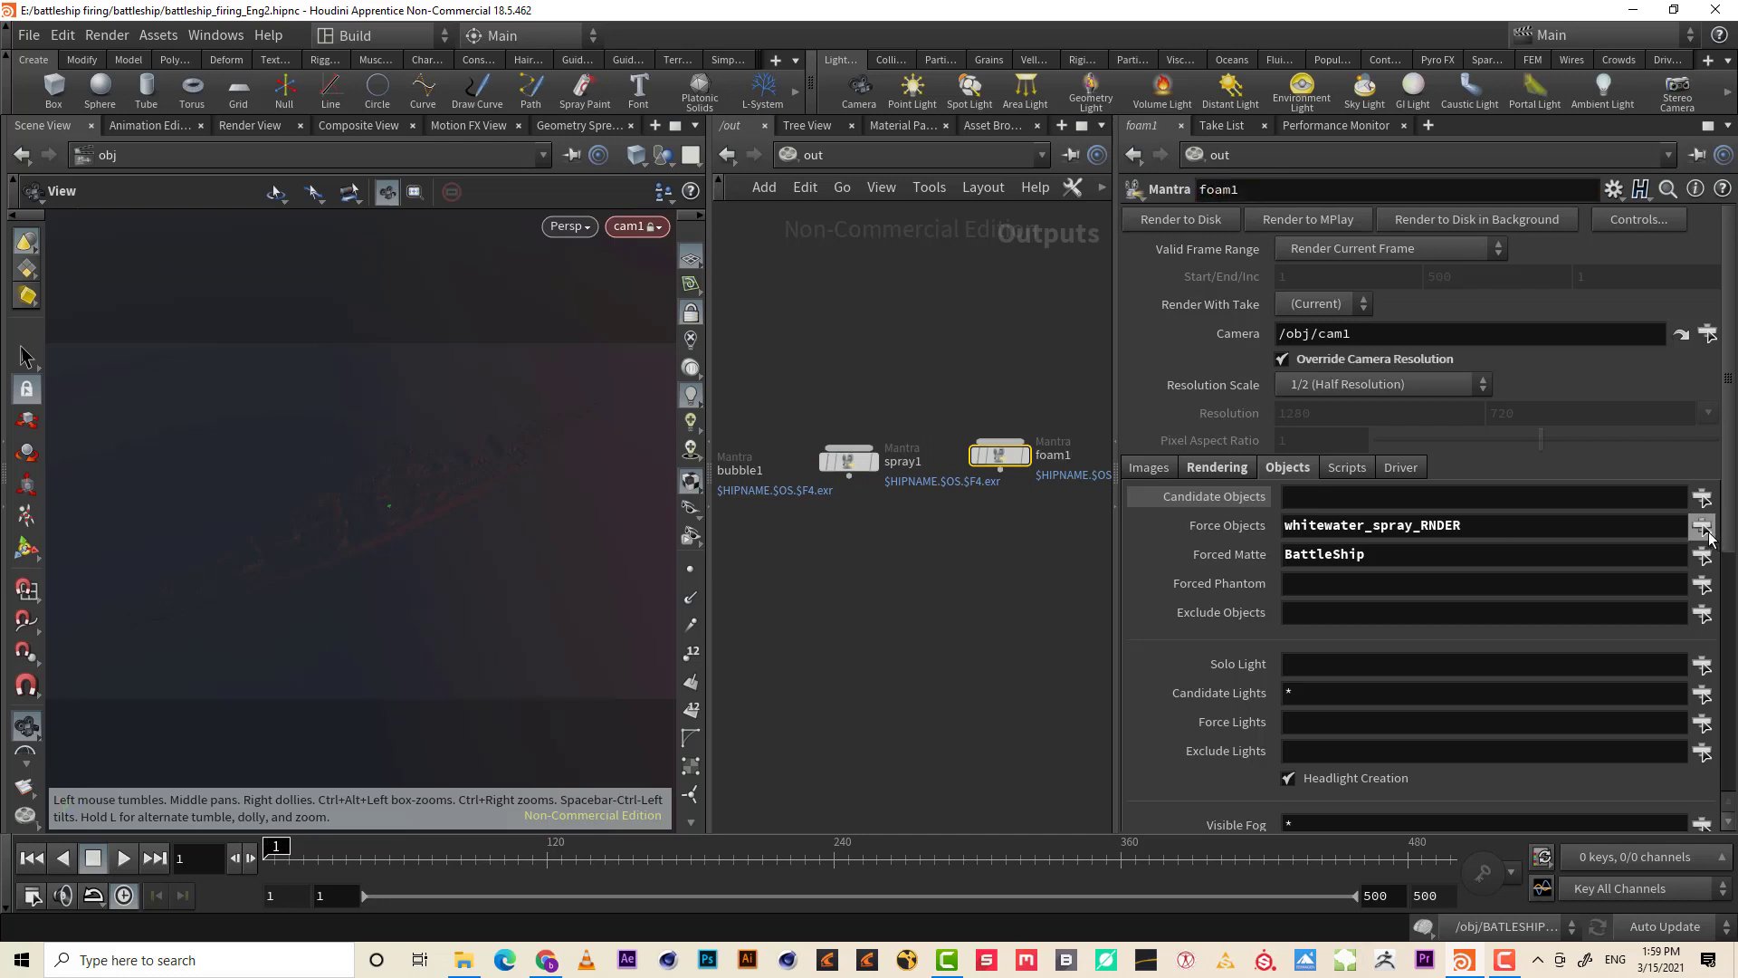
- Replace foam1's forced objects with whitewater_foam_RNDER using the 'foam' filter
{"action": "left_click_drag", "start_coordinate": [1463, 525], "coordinate": [1170, 511]}
{"action": "key", "text": "BackSpace"}
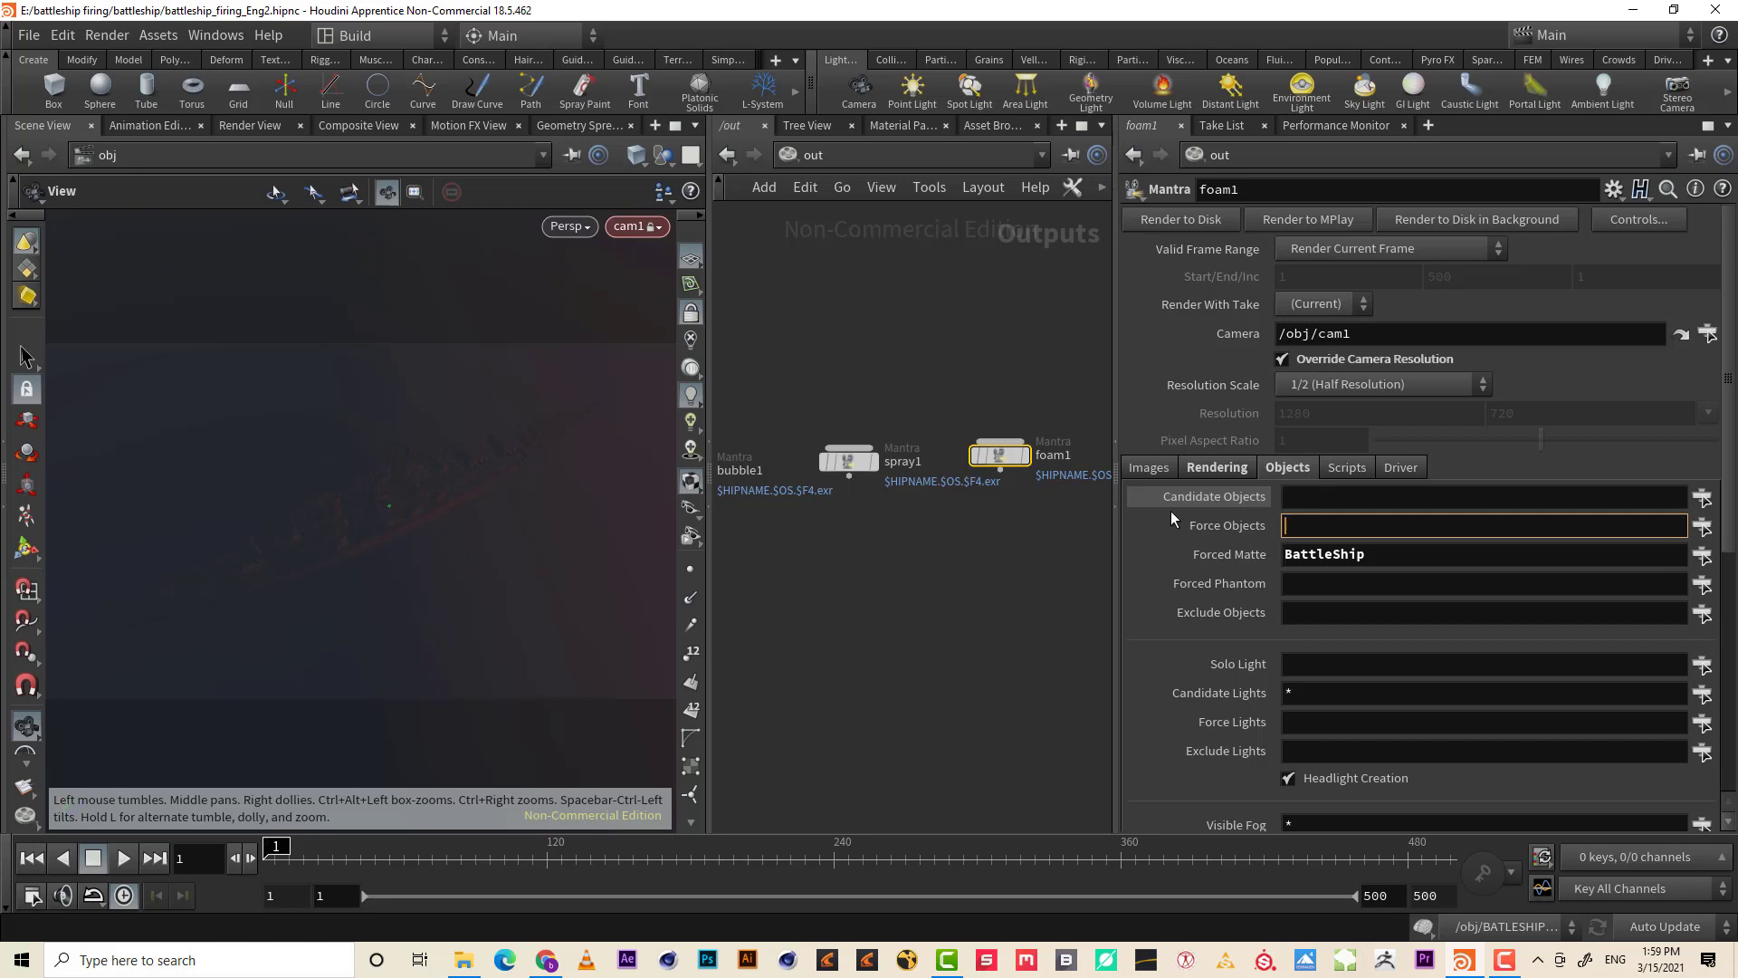
{"action": "left_click", "coordinate": [1702, 525]}
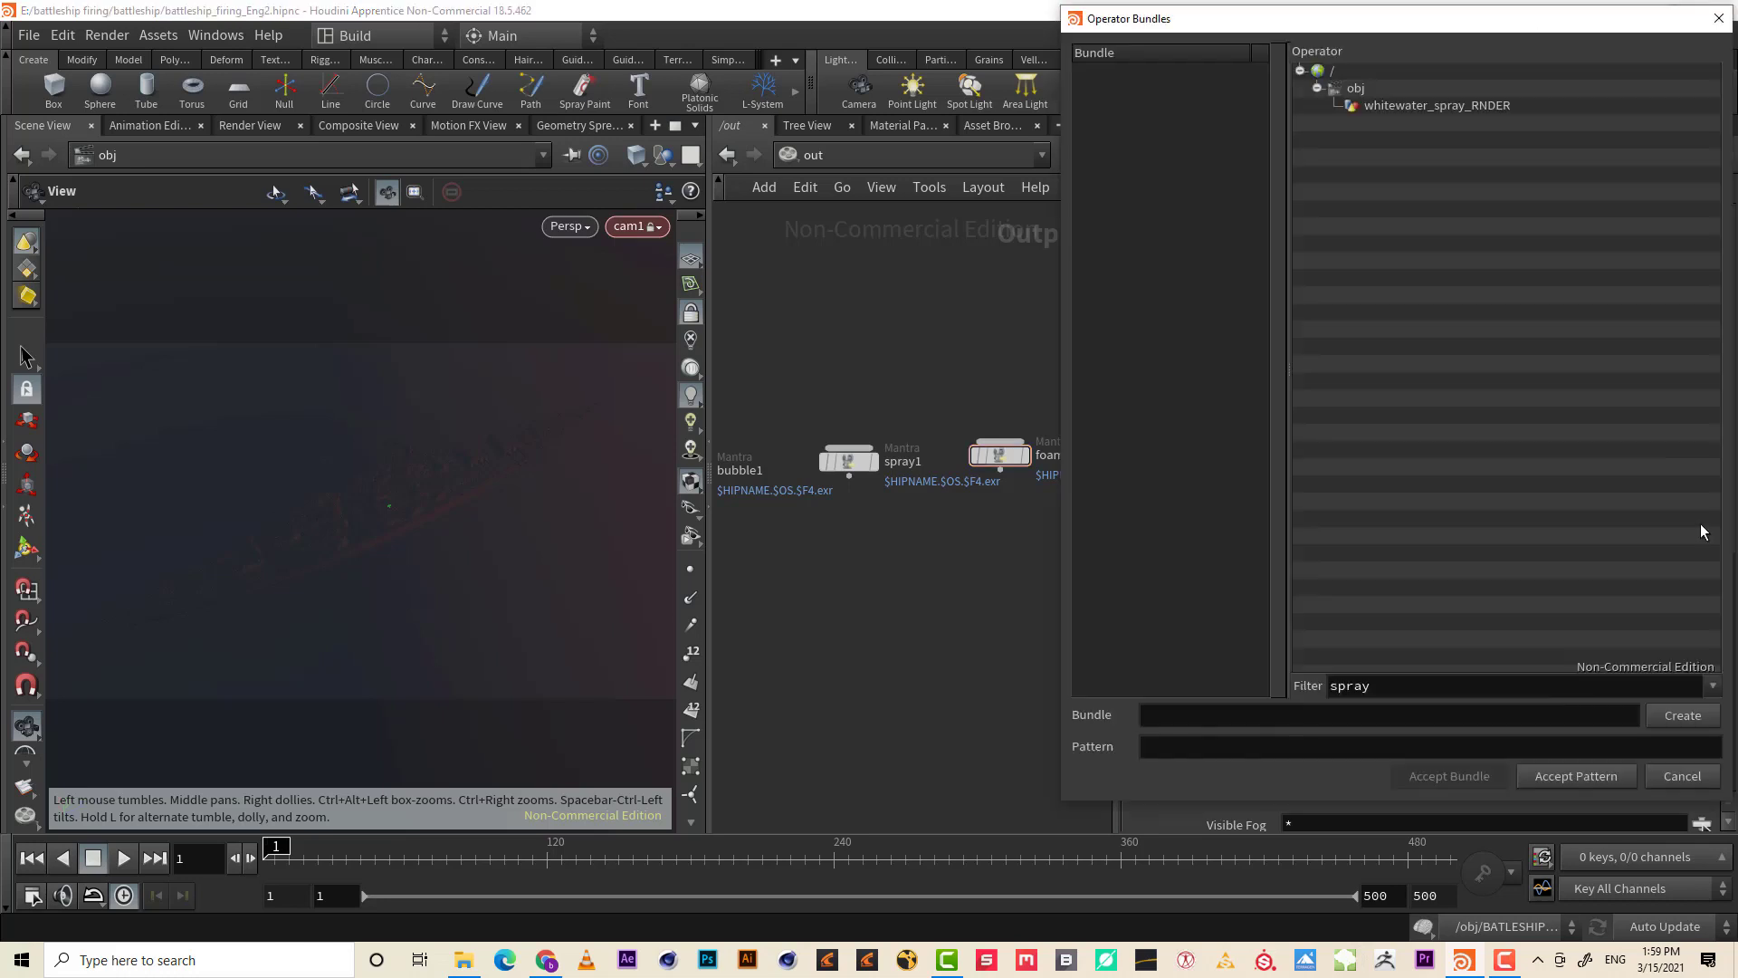
{"action": "double_click", "coordinate": [1381, 685]}
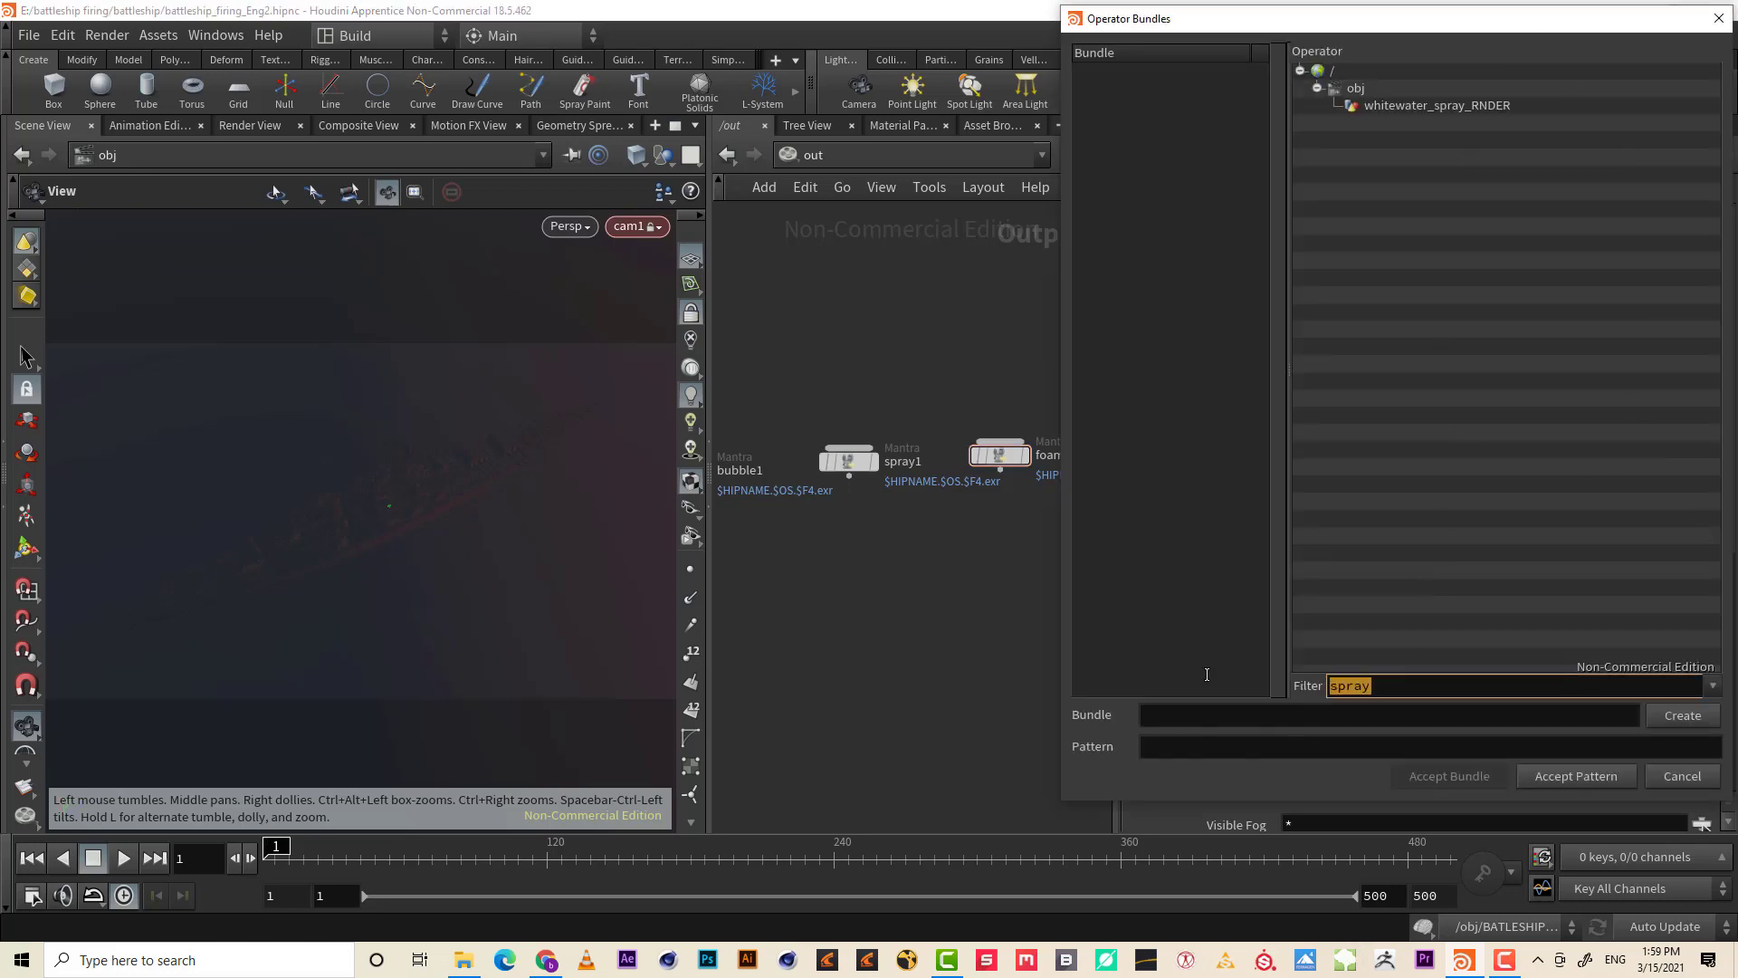
{"action": "type", "text": "foam"}
{"action": "key", "text": "Return"}
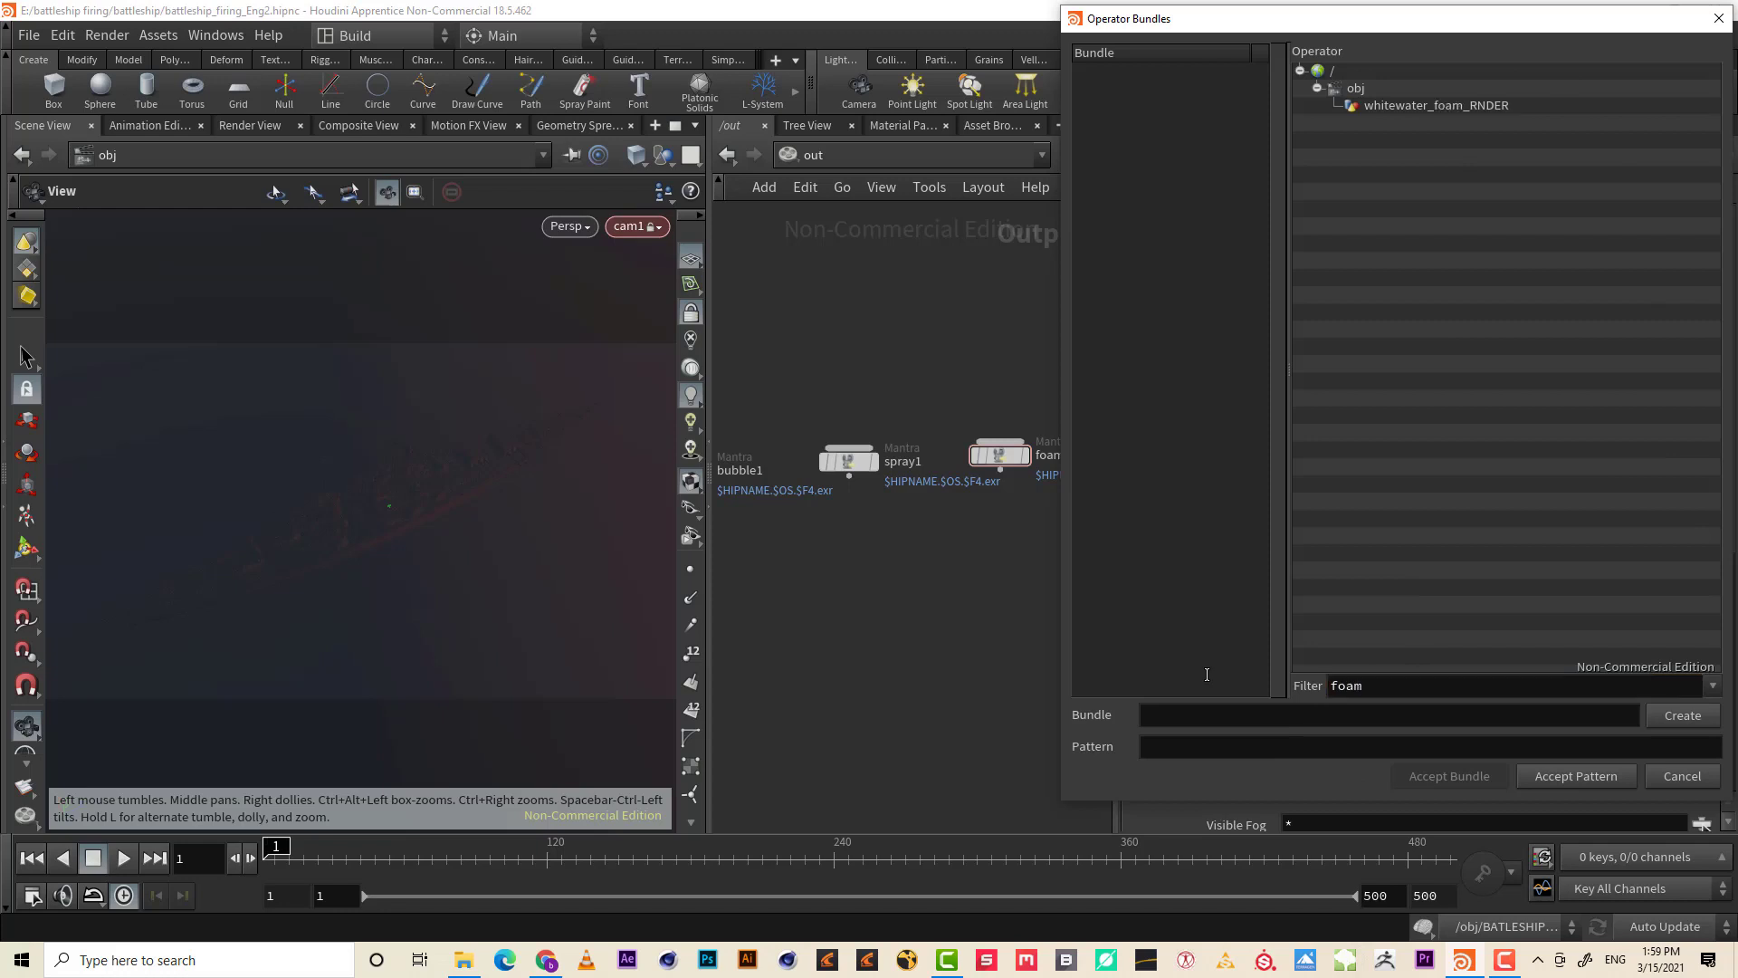
{"action": "left_click", "coordinate": [1523, 107]}
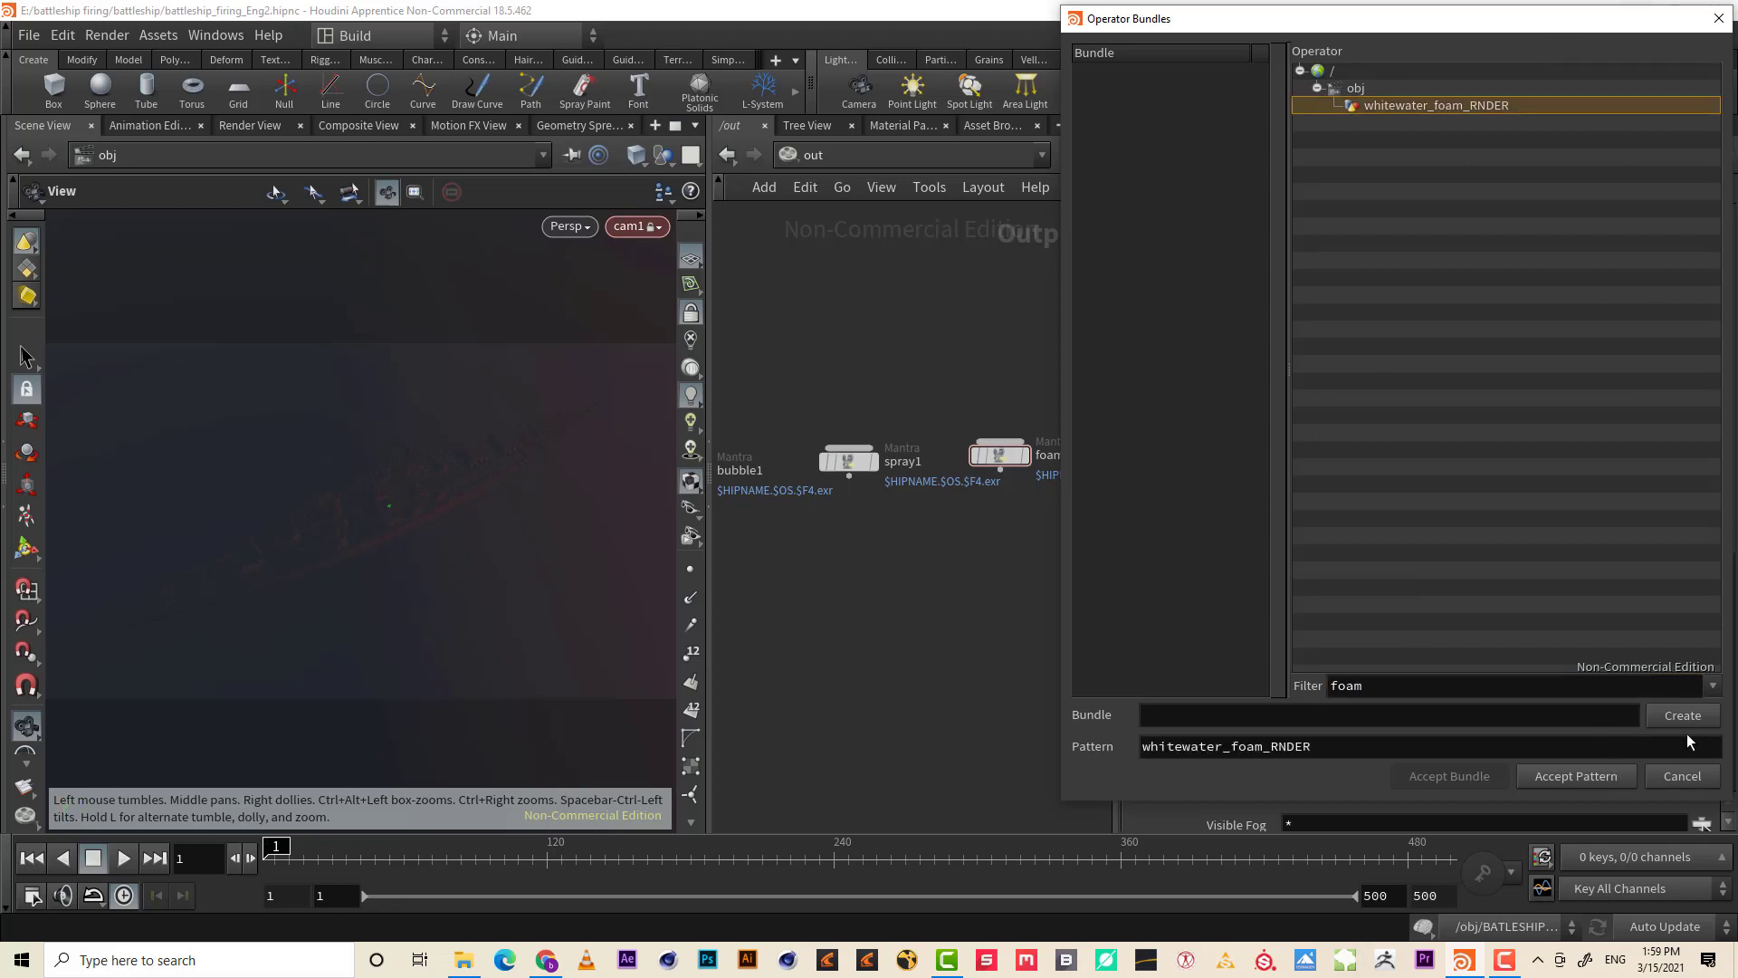
{"action": "left_click", "coordinate": [1575, 776]}
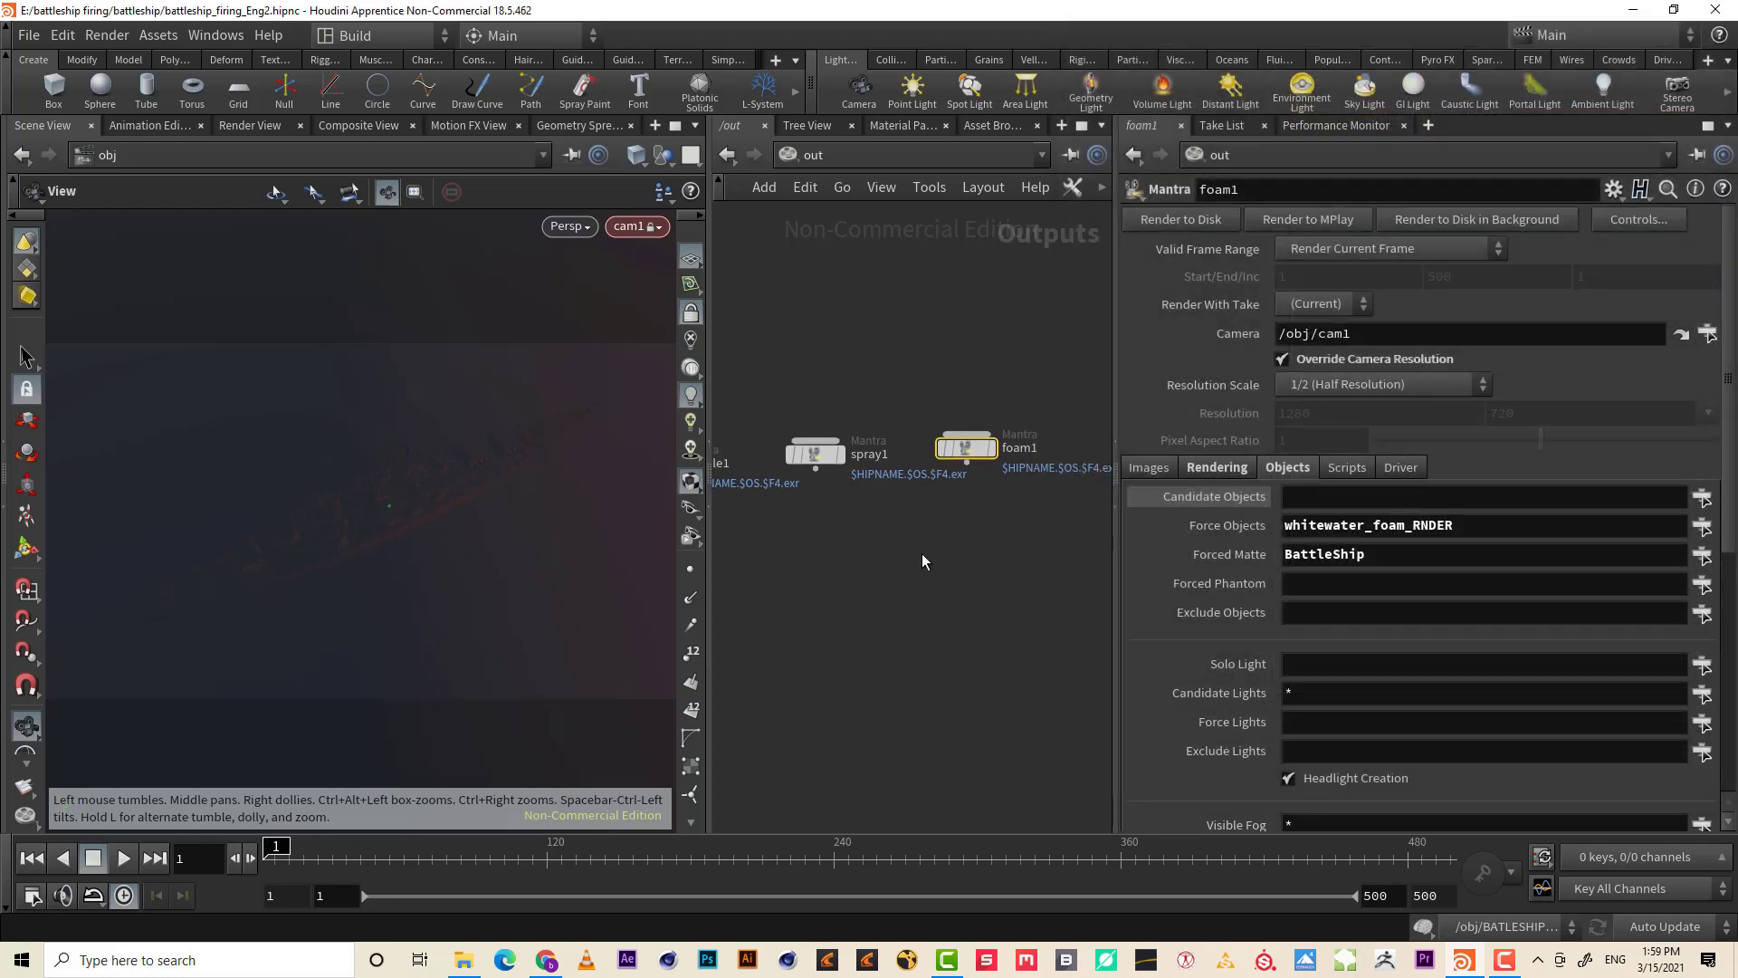
- Copy foam1 into a new Mantra node, foam2
{"action": "mouse_move", "coordinate": [984, 540]}
{"action": "middle_mouse_down"}
{"action": "mouse_move", "coordinate": [826, 583]}
{"action": "mouse_move", "coordinate": [809, 535]}
{"action": "mouse_move", "coordinate": [859, 560]}
{"action": "middle_mouse_up"}
{"action": "scroll", "coordinate": [923, 584], "scroll_direction": "down", "scroll_amount": 3}
{"action": "scroll", "coordinate": [905, 505], "scroll_direction": "up", "scroll_amount": 2}
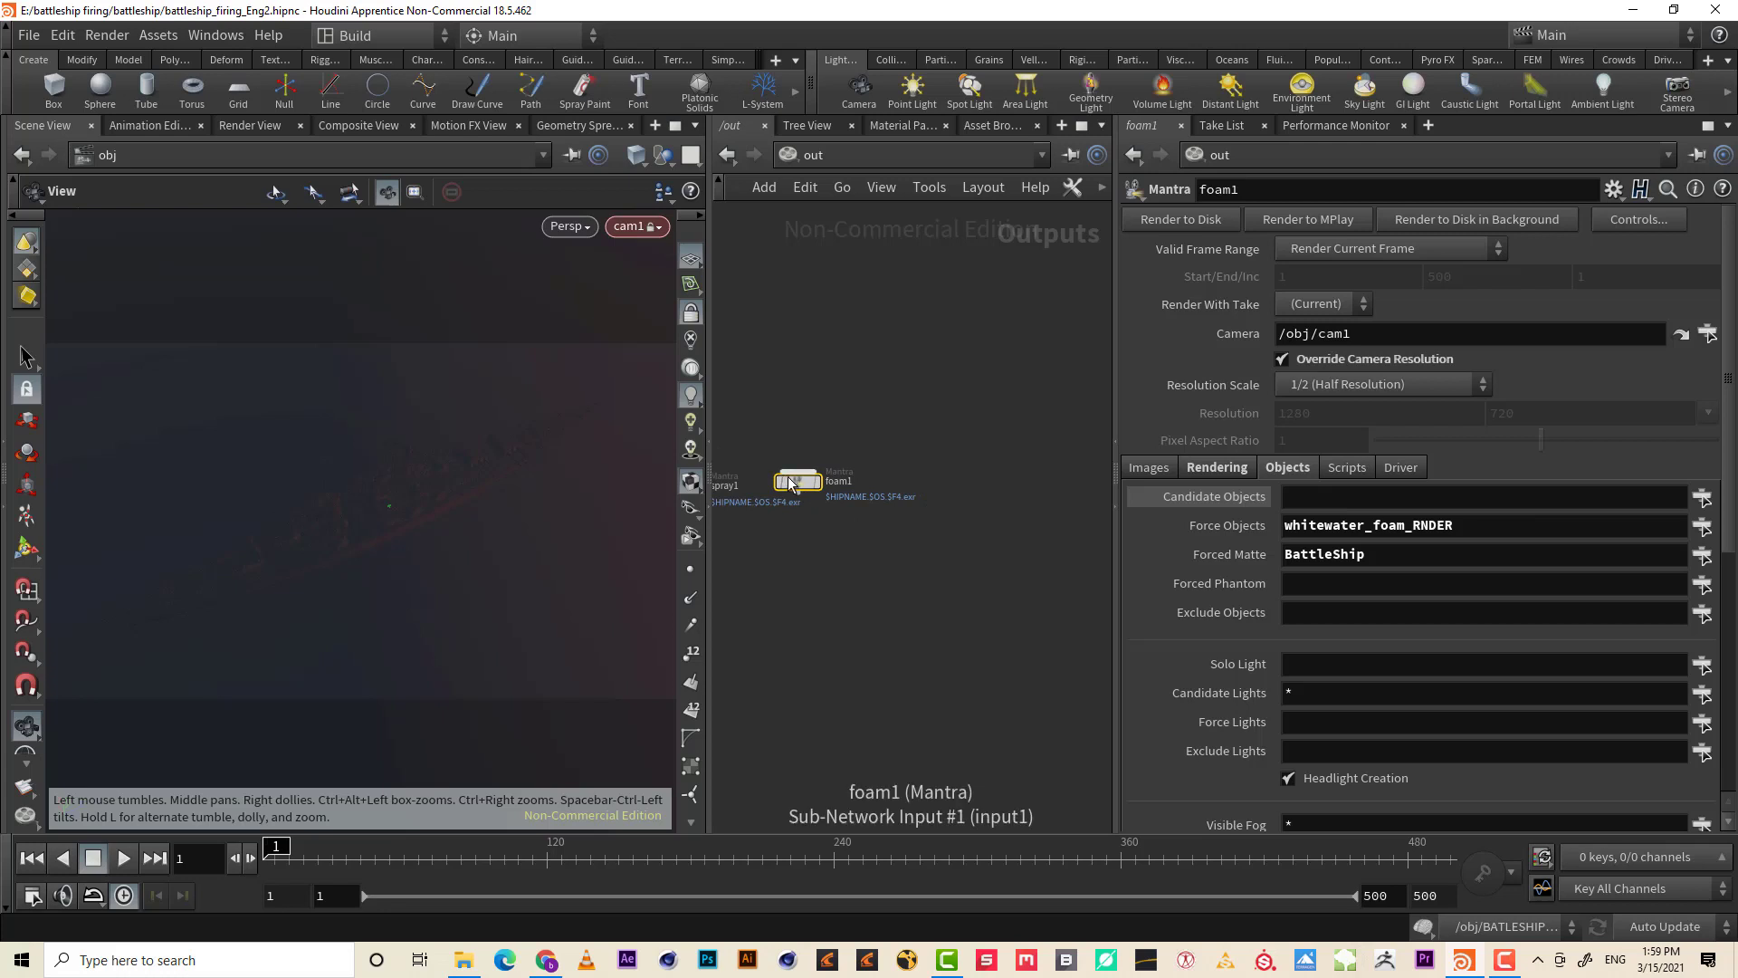
{"action": "left_click_drag", "start_coordinate": [788, 476], "coordinate": [914, 486]}
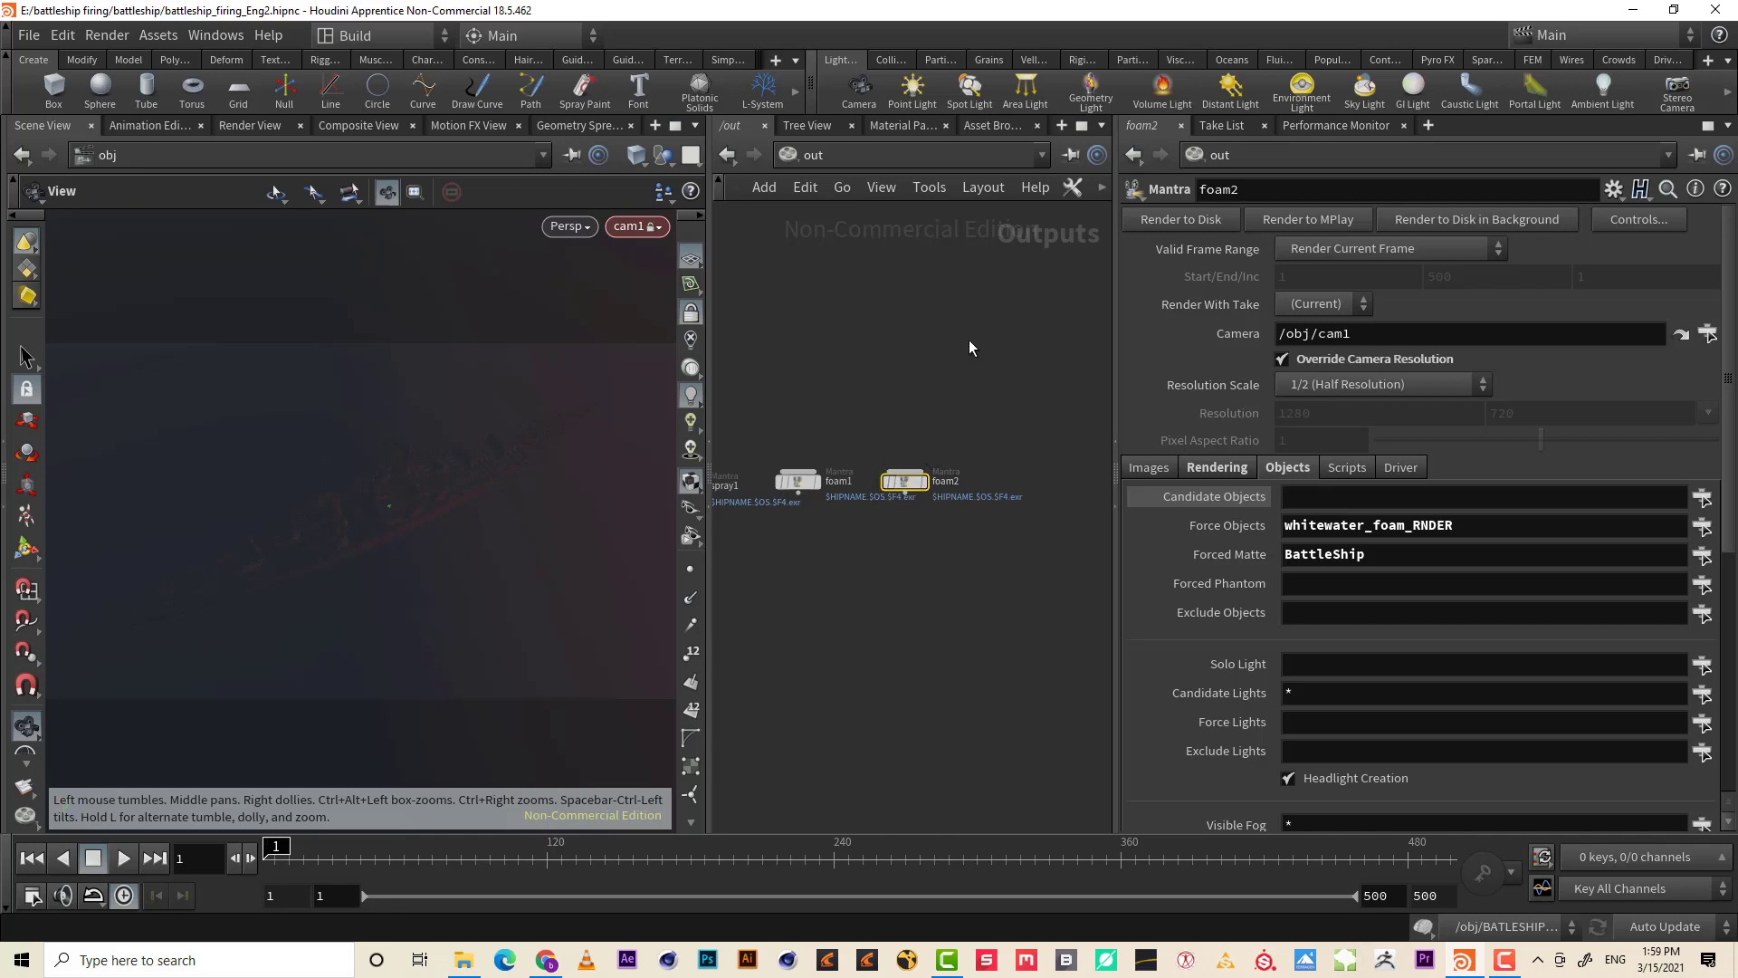
{"action": "scroll", "coordinate": [951, 412], "scroll_direction": "up", "scroll_amount": 2}
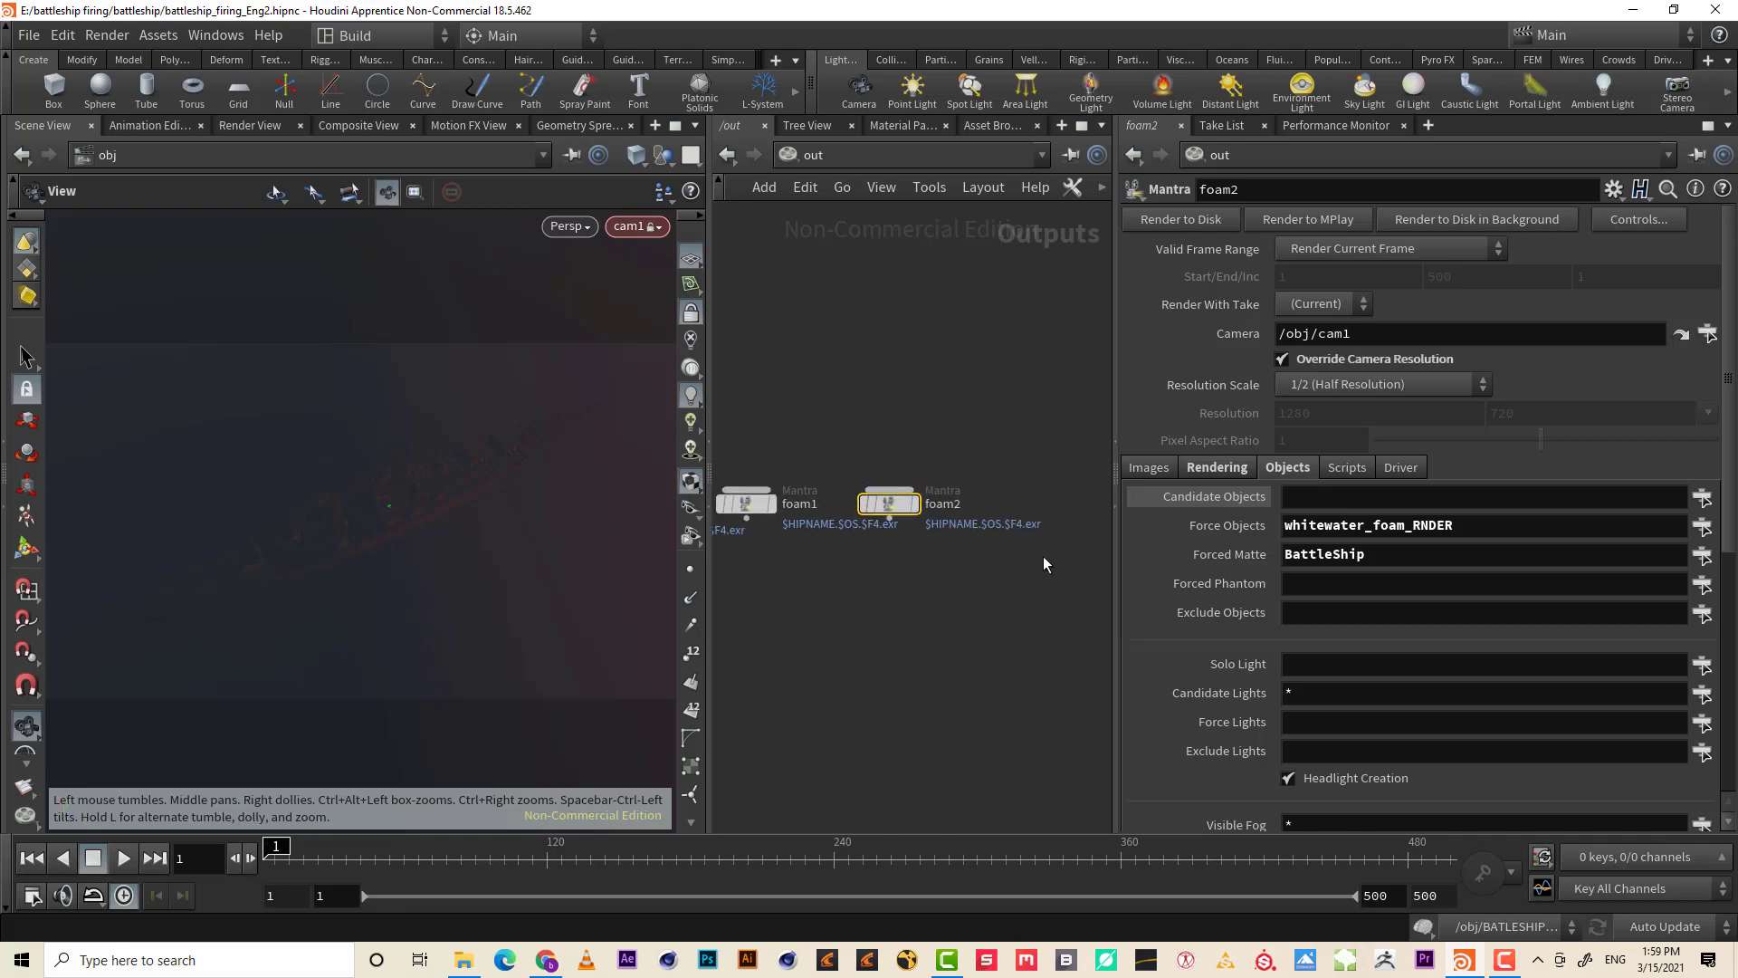
{"action": "middle_click_drag", "start_coordinate": [1009, 593], "coordinate": [976, 600]}
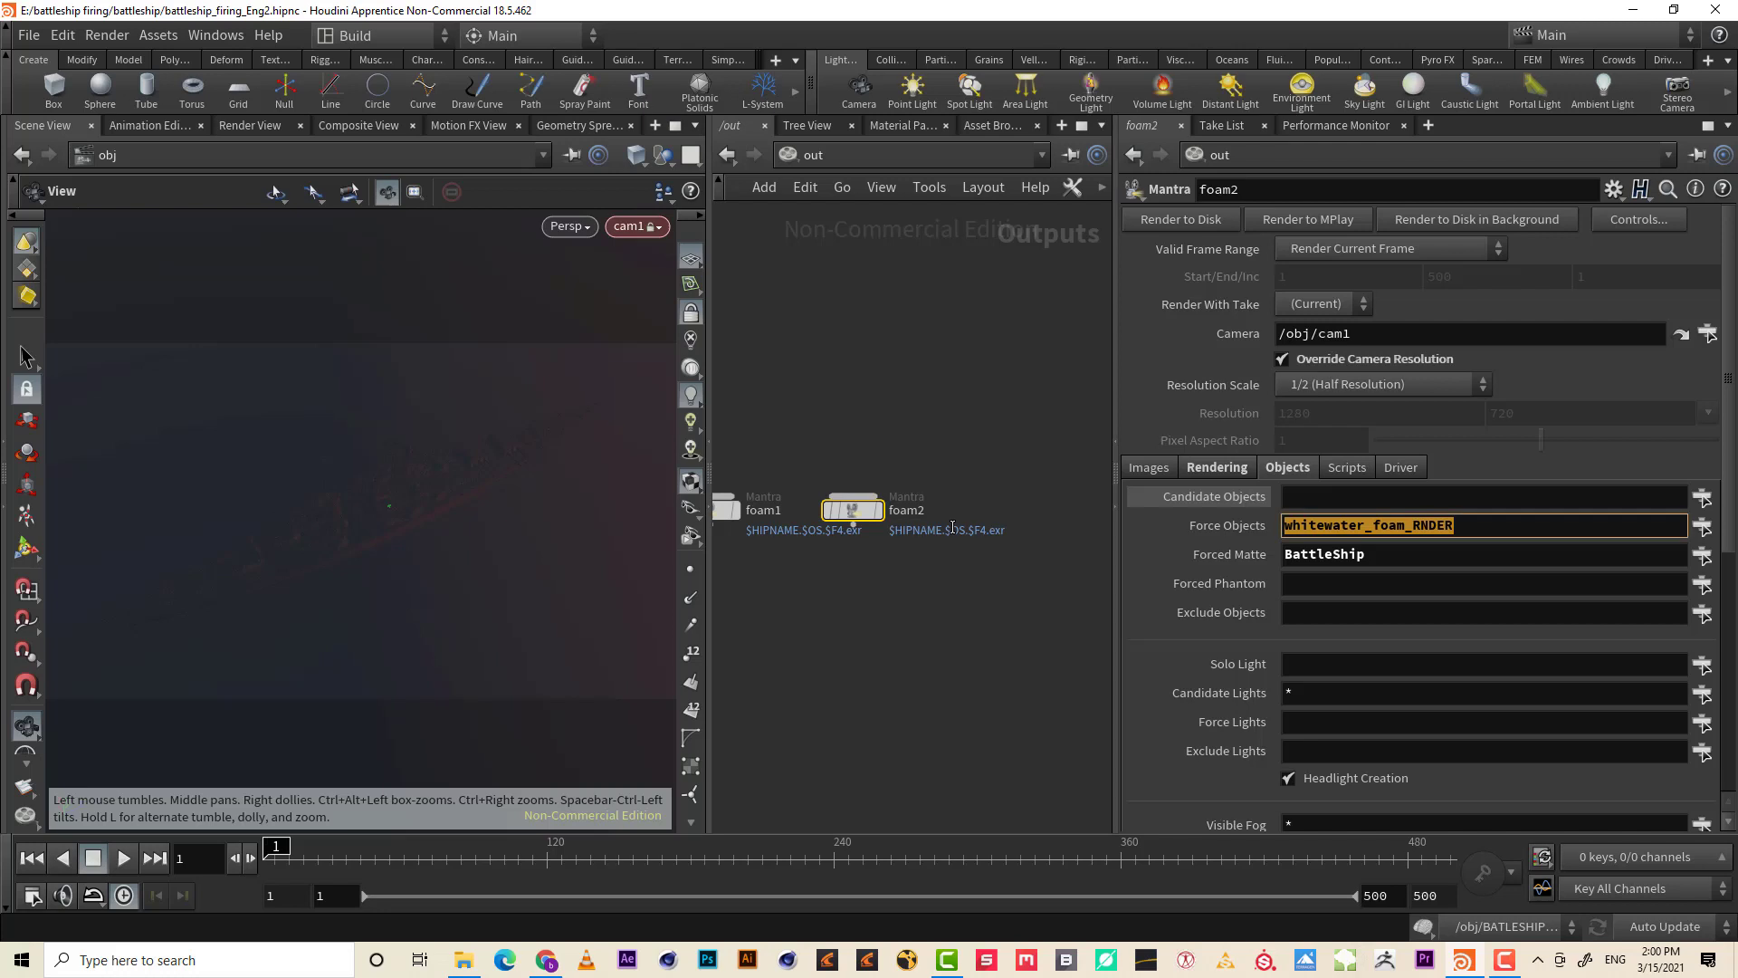
- Set foam2's forced objects to flattank_fluid_extended_RNDER using the 'exten' filter
{"action": "key", "text": "BackSpace"}
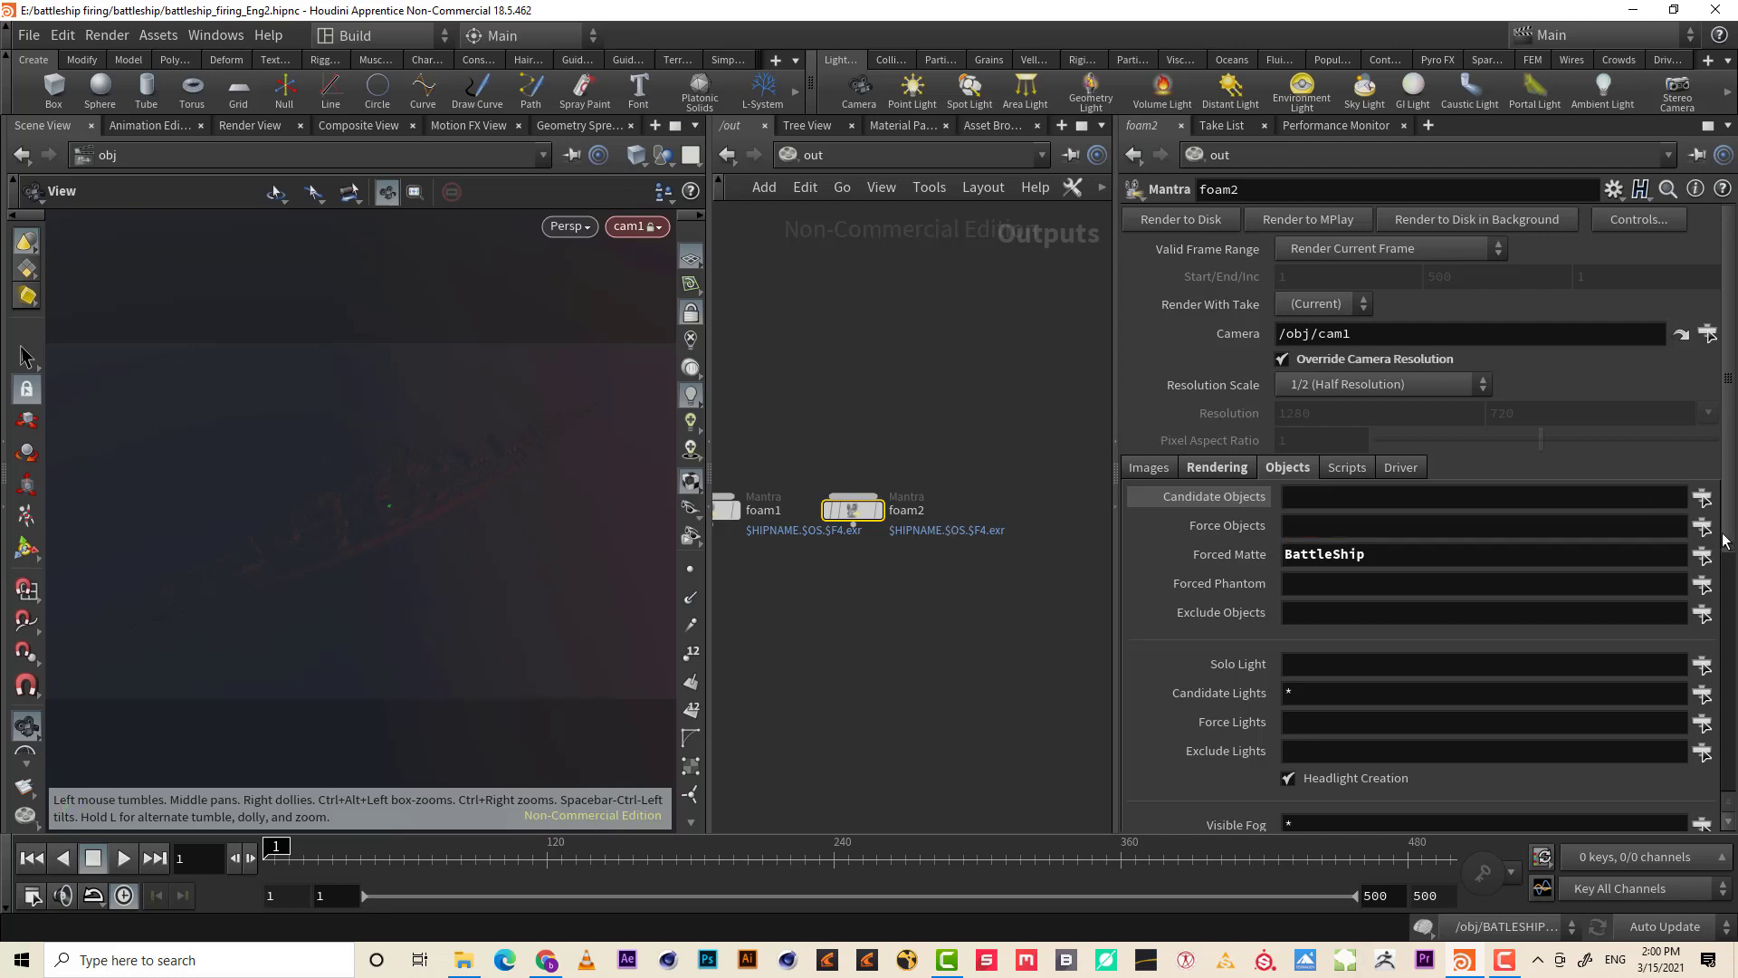
{"action": "left_click", "coordinate": [1702, 526]}
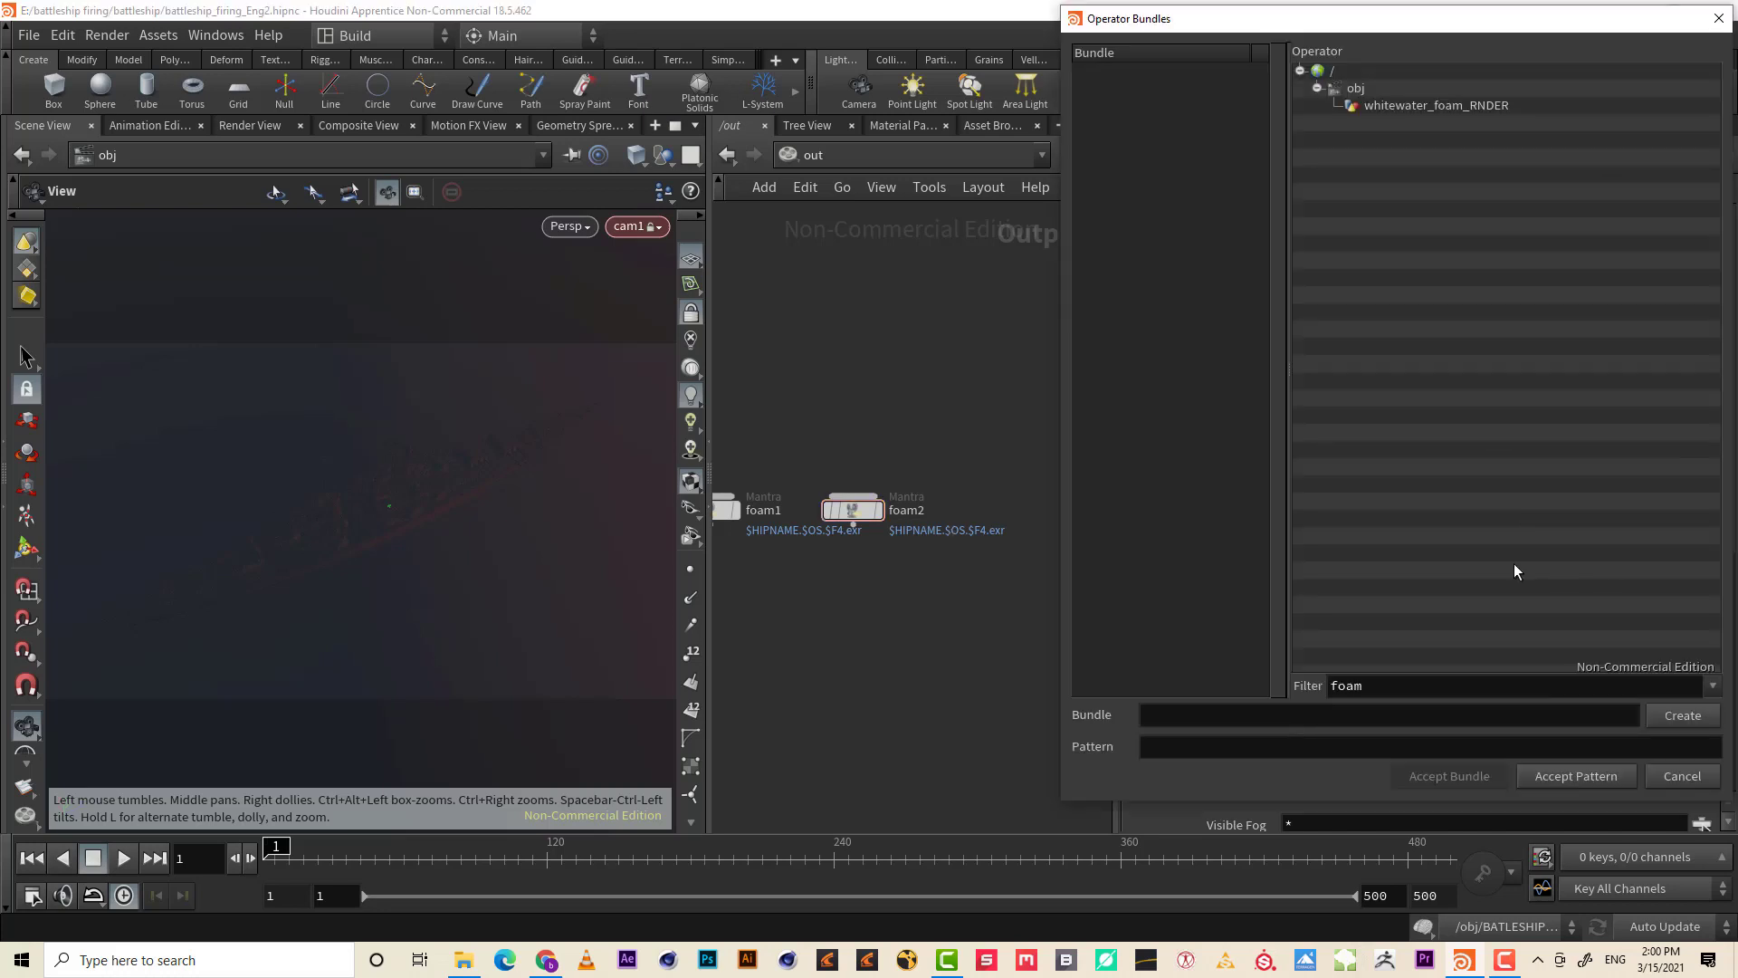
{"action": "double_click", "coordinate": [1380, 678]}
{"action": "type", "text": "e"}
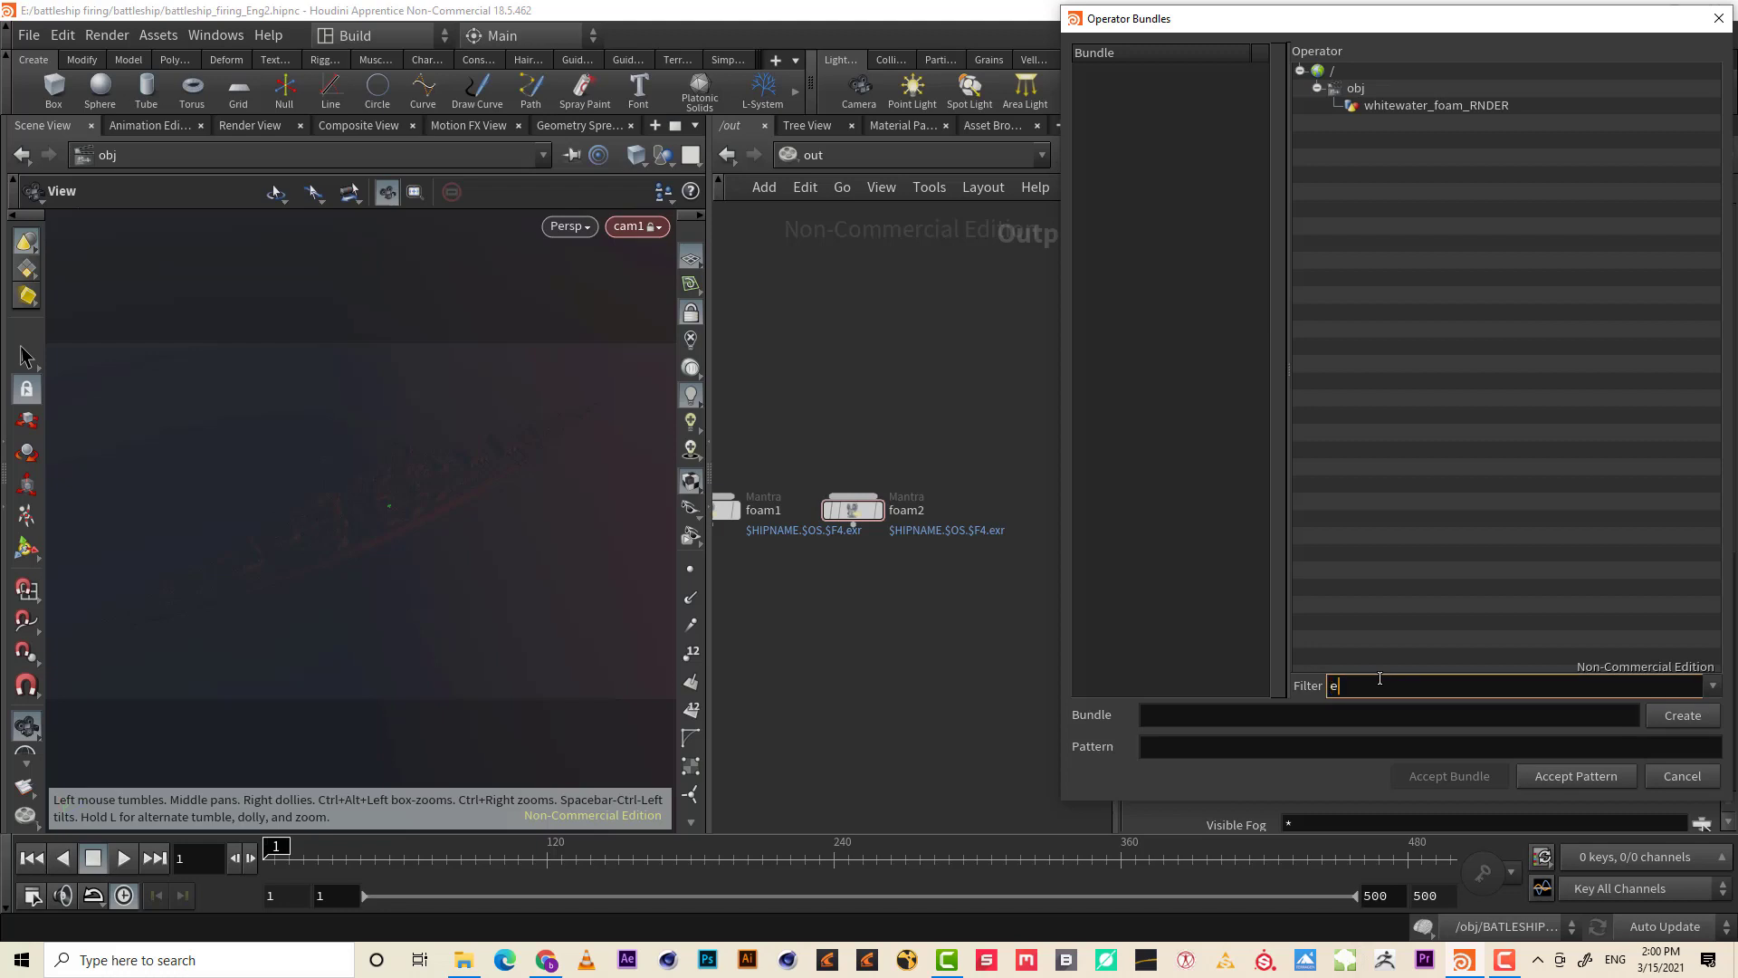
{"action": "type", "text": "xten"}
{"action": "key", "text": "Return"}
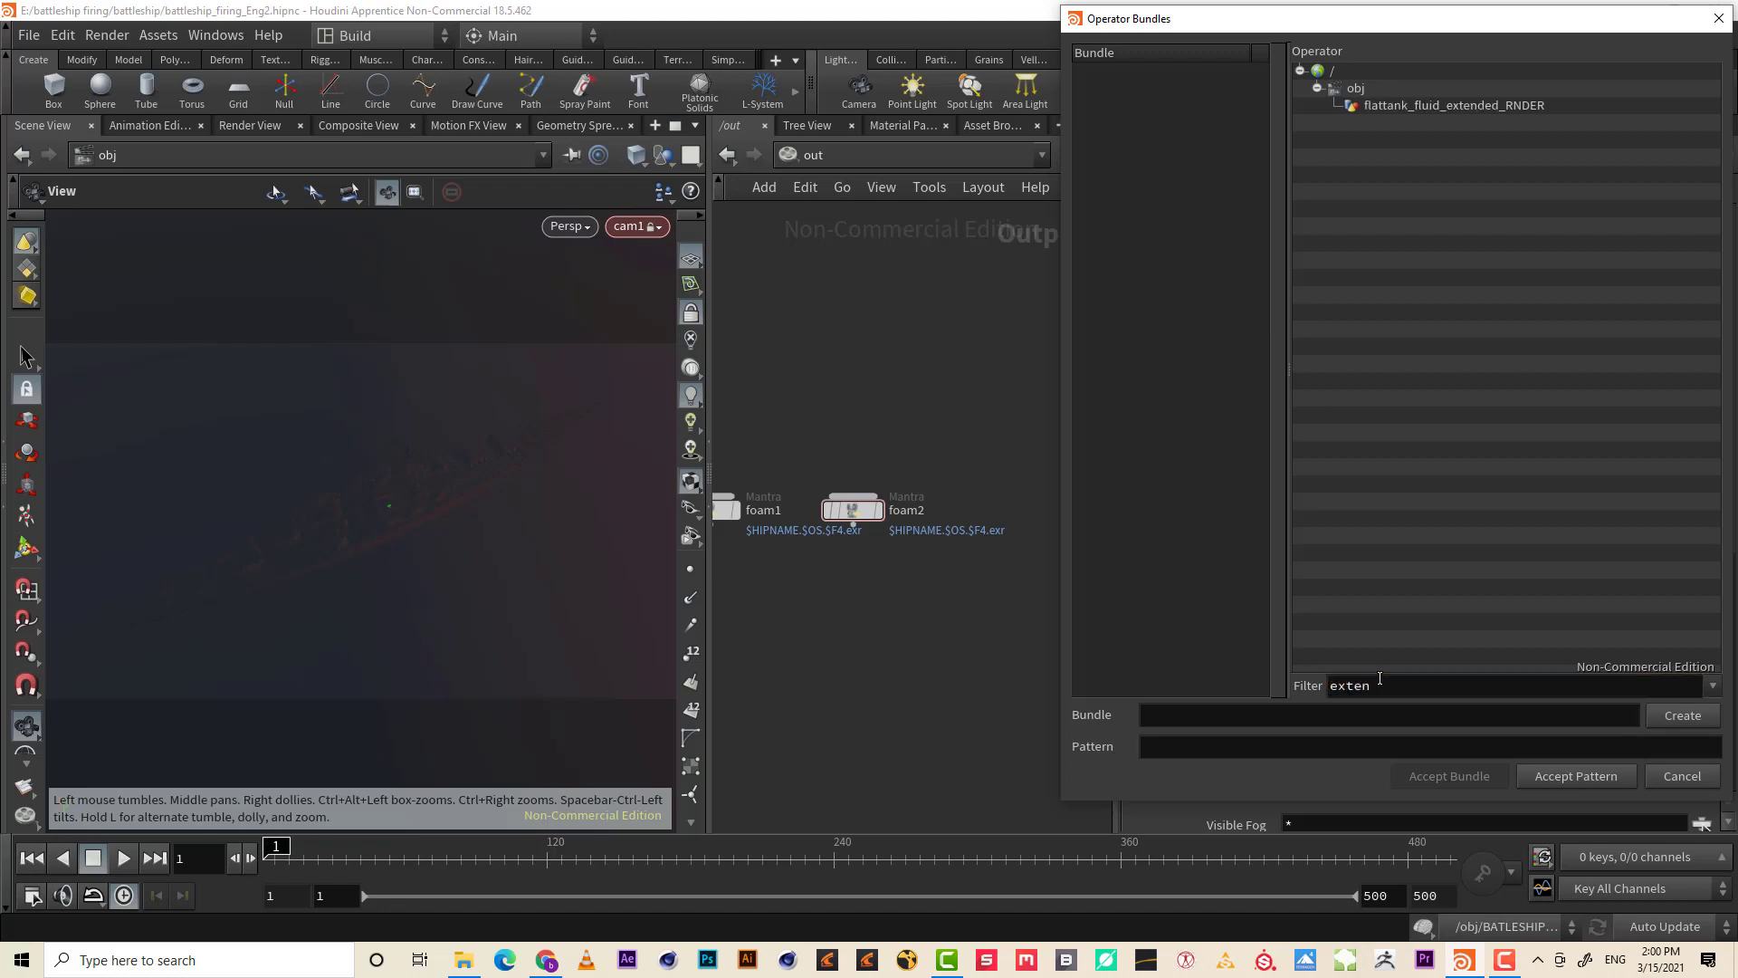
{"action": "left_click", "coordinate": [1476, 103]}
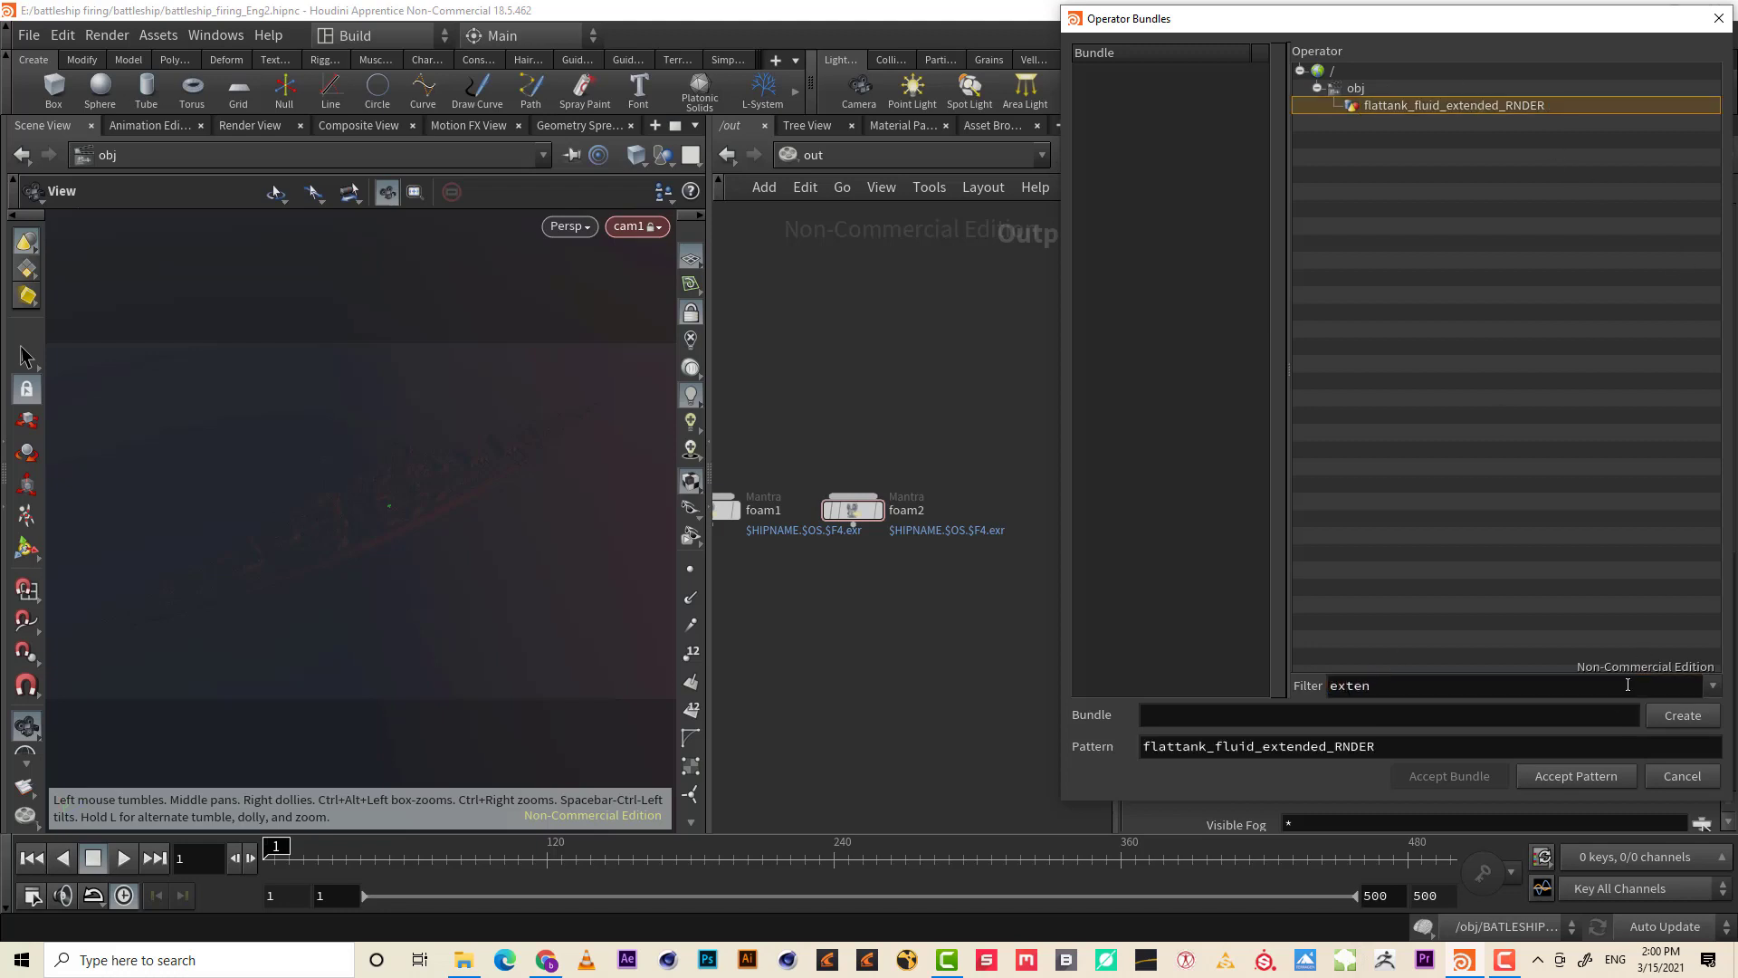
{"action": "left_click", "coordinate": [1598, 776]}
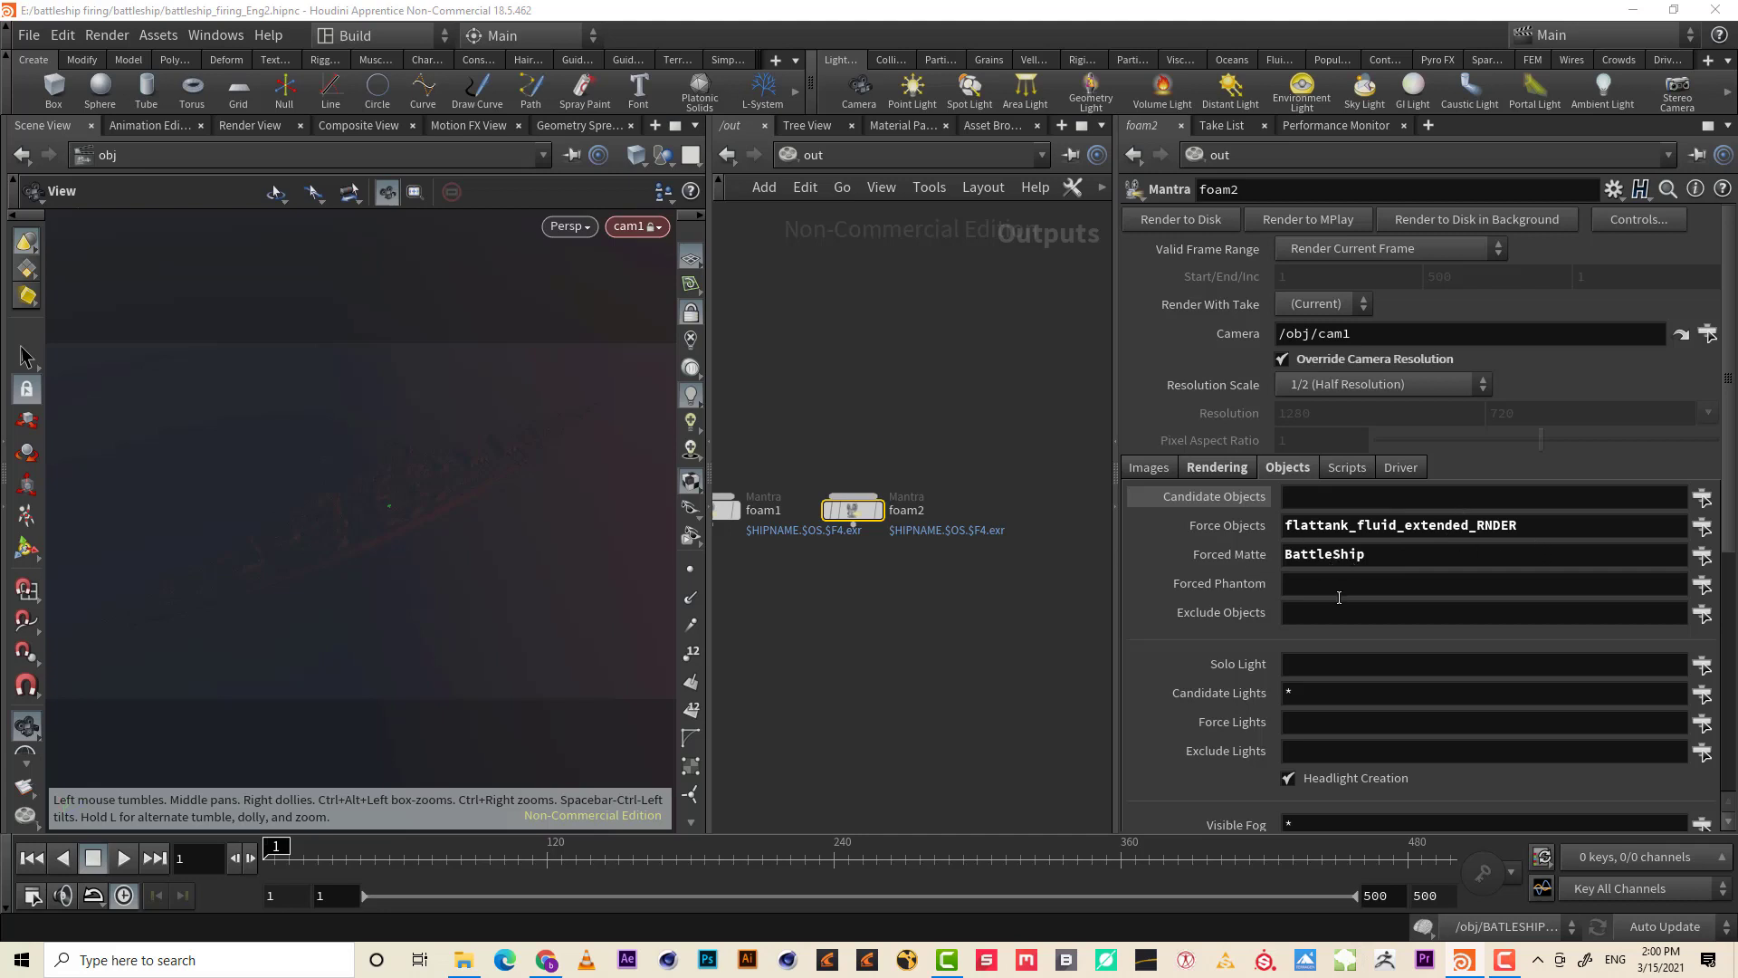
{"action": "left_click", "coordinate": [1351, 583]}
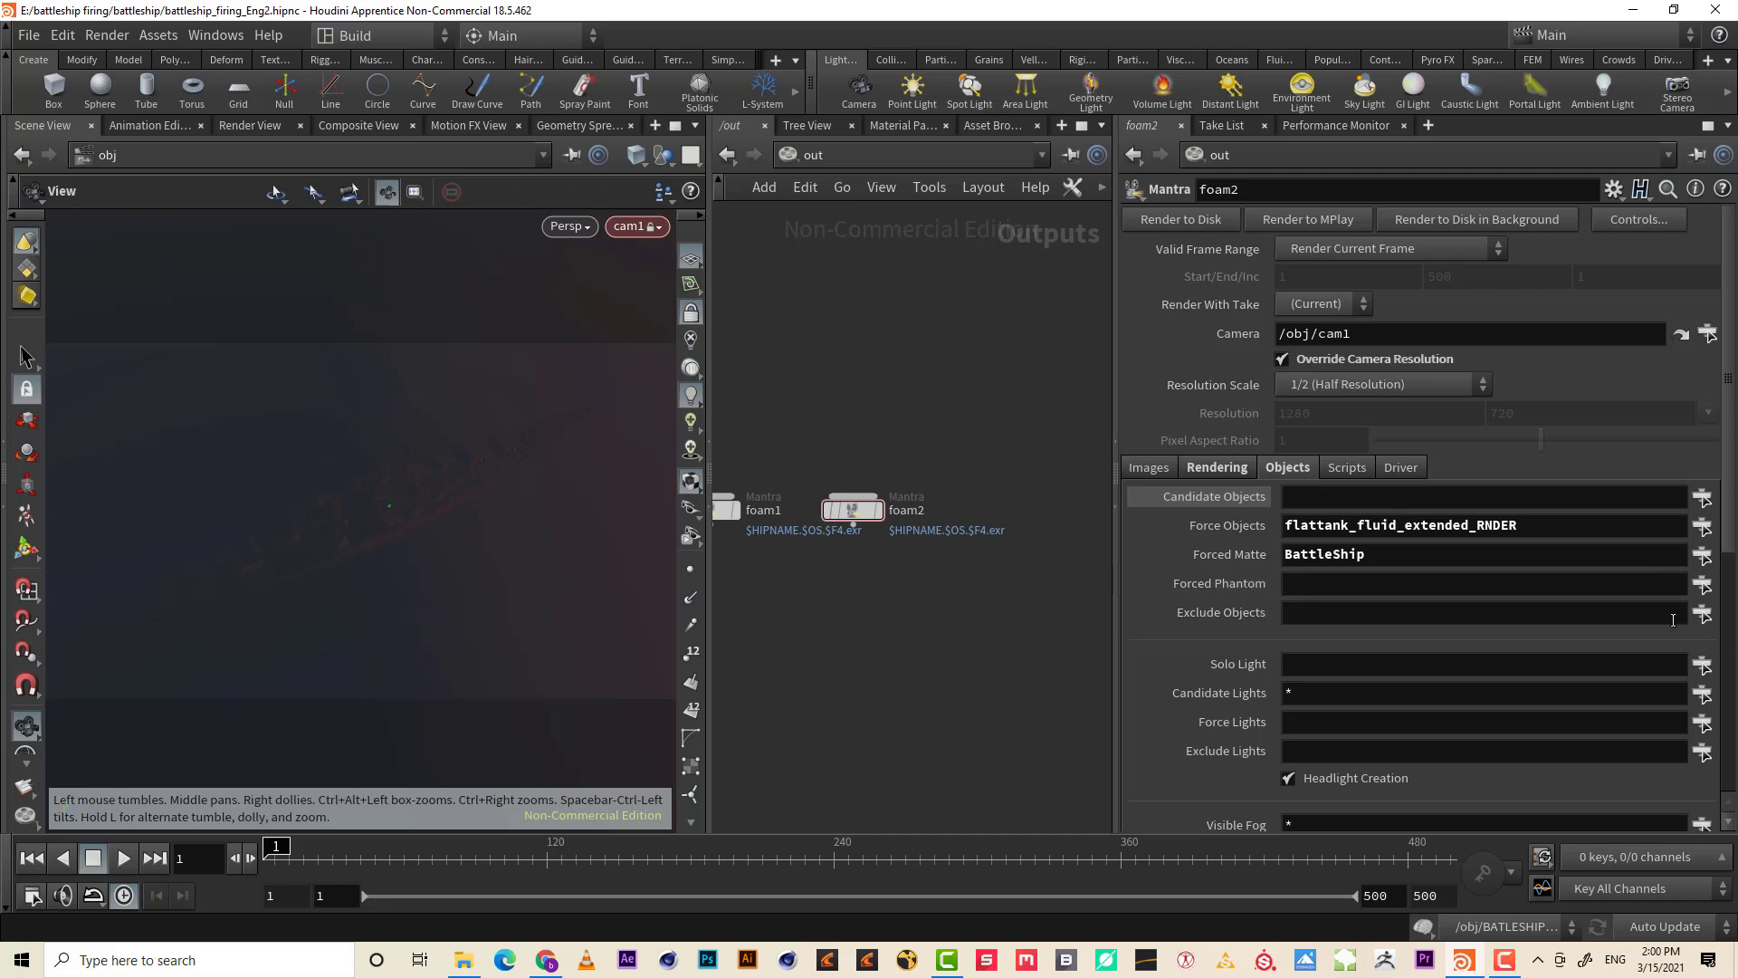
- Set foam2's Forced Phantom to whitewater_bubble_RNDER
{"action": "left_click", "coordinate": [1701, 584]}
{"action": "left_click", "coordinate": [1293, 686]}
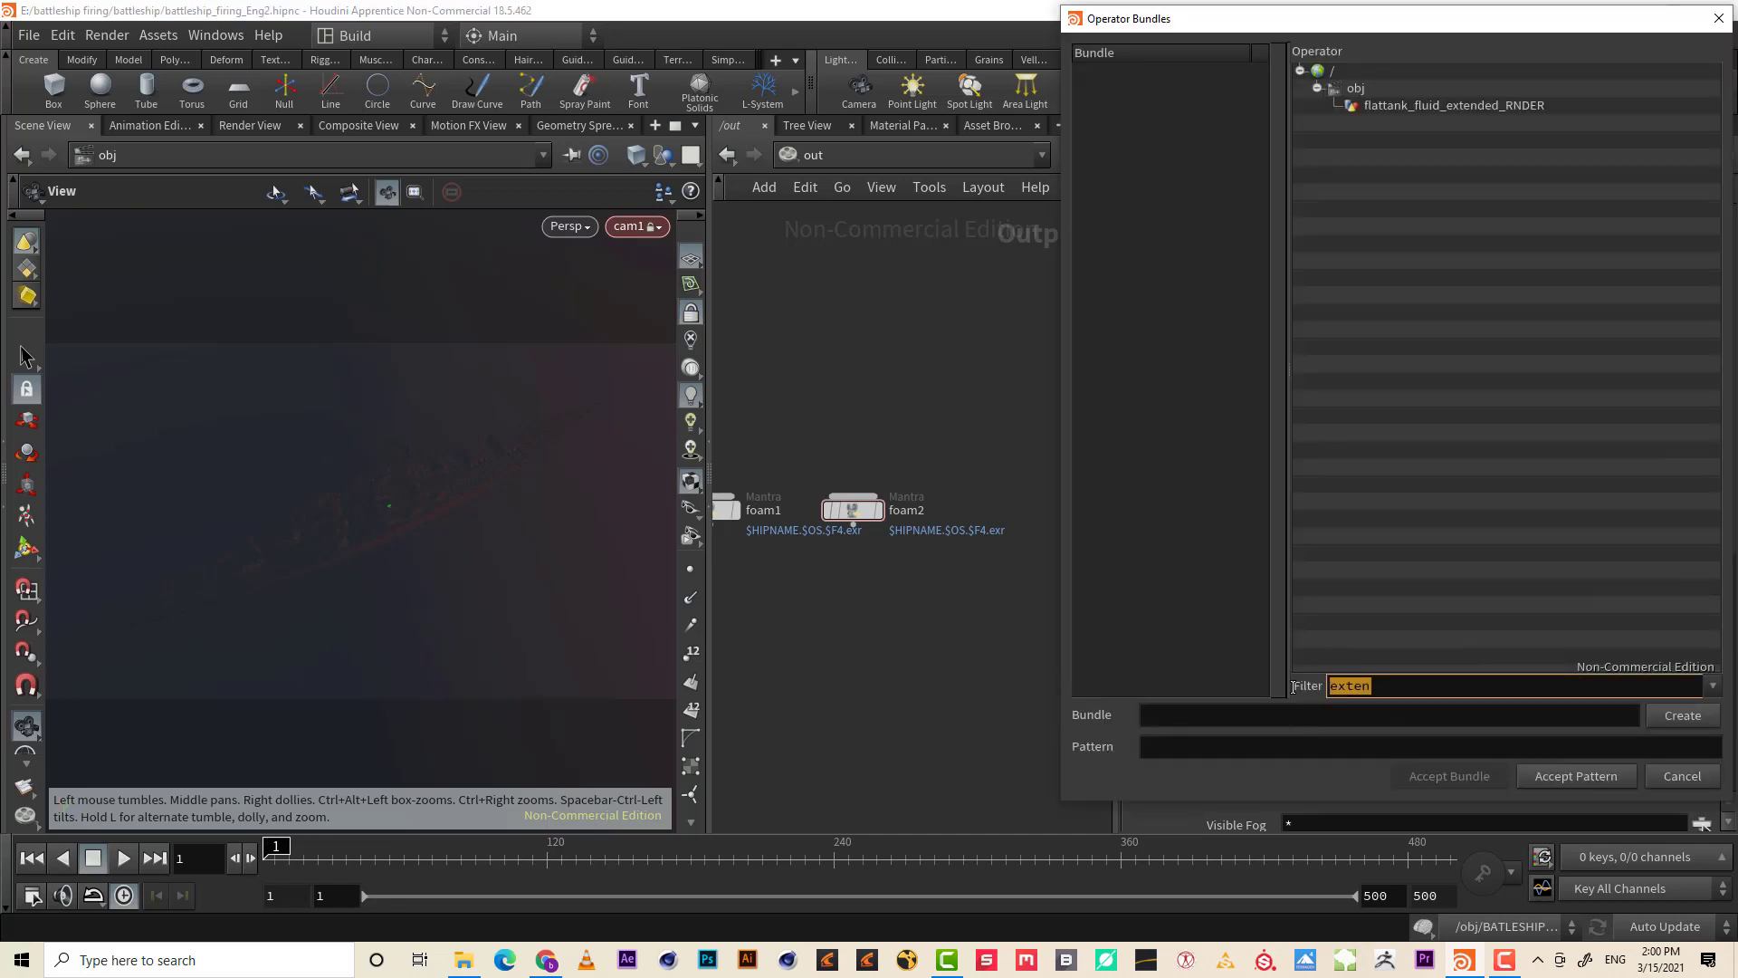
{"action": "type", "text": "bubbl"}
{"action": "key", "text": "Return"}
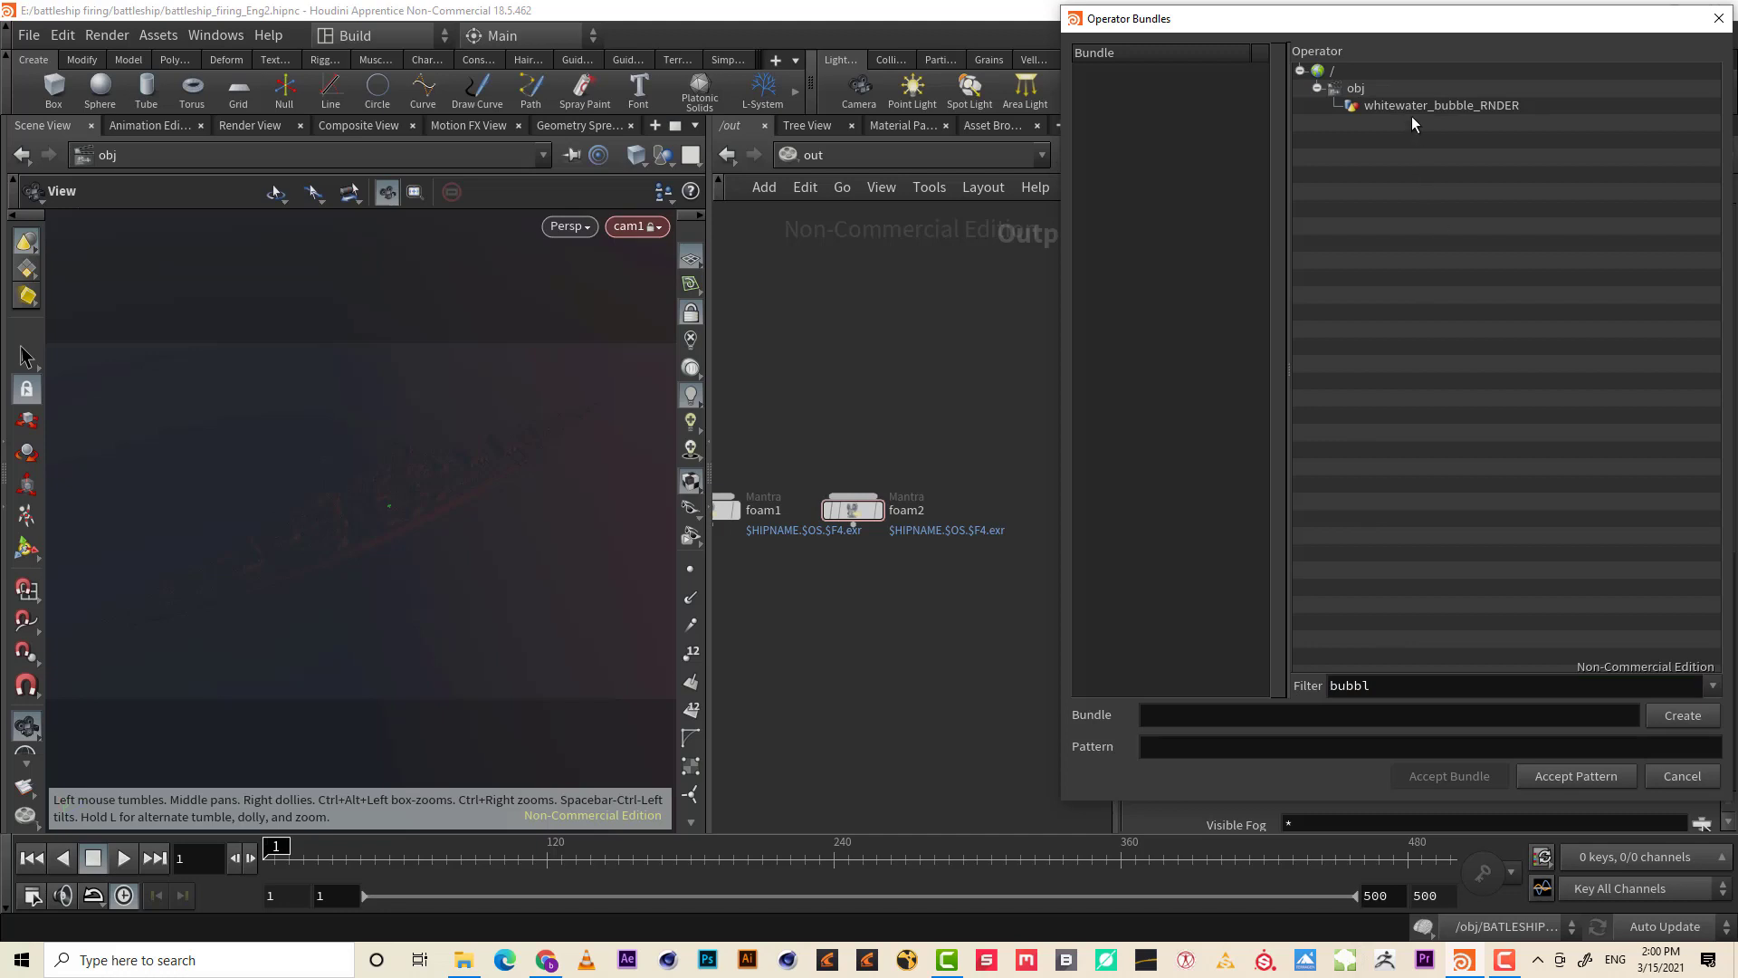
{"action": "left_click", "coordinate": [1412, 110]}
{"action": "left_click", "coordinate": [1594, 778]}
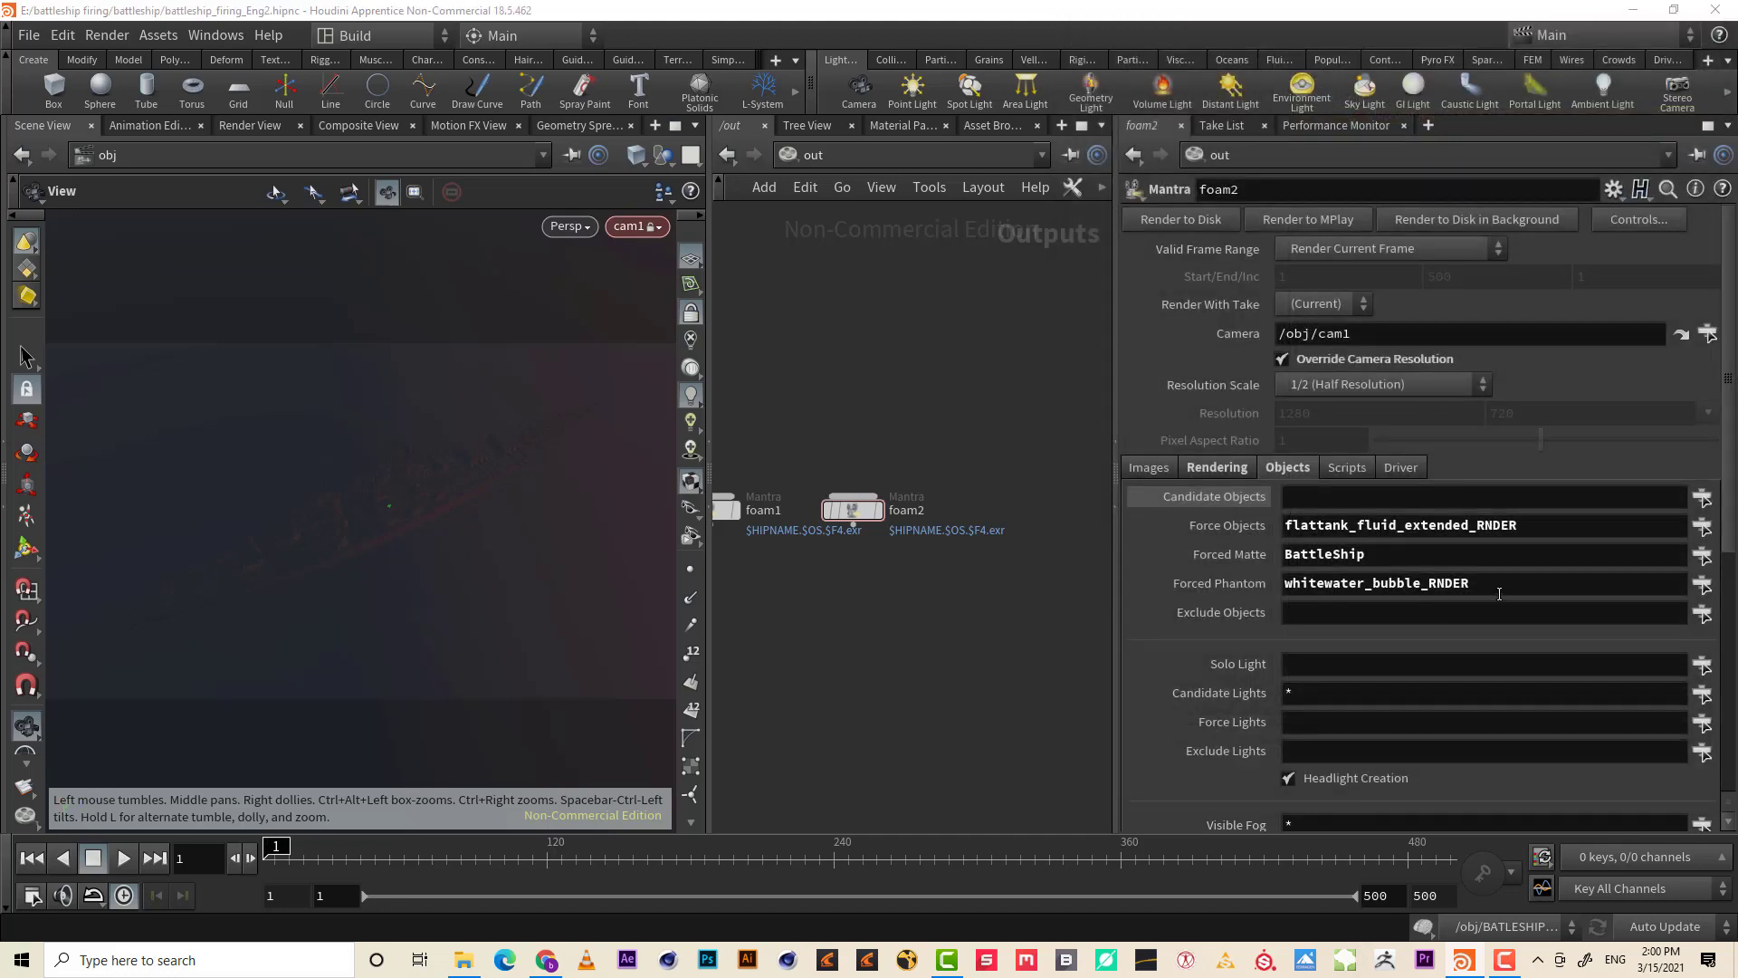
- Add flattank_fluidinterior_RNDER to foam2's forced phantom objects
{"action": "left_click", "coordinate": [1639, 580]}
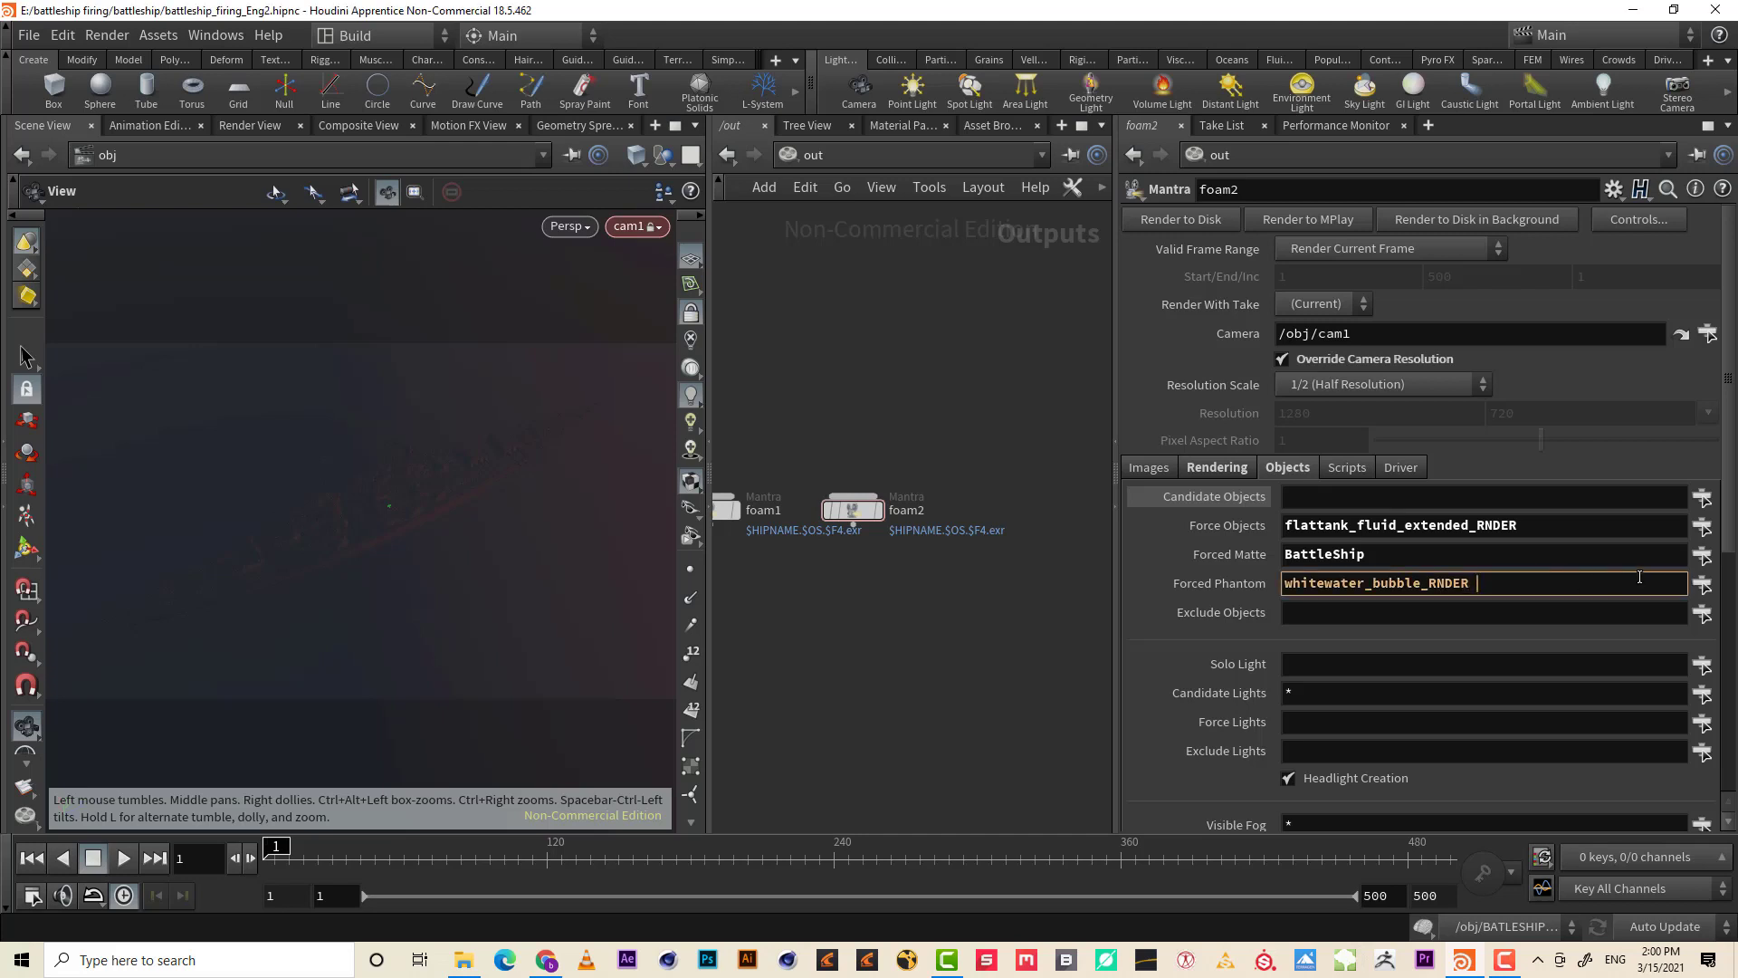
{"action": "left_click", "coordinate": [1700, 583]}
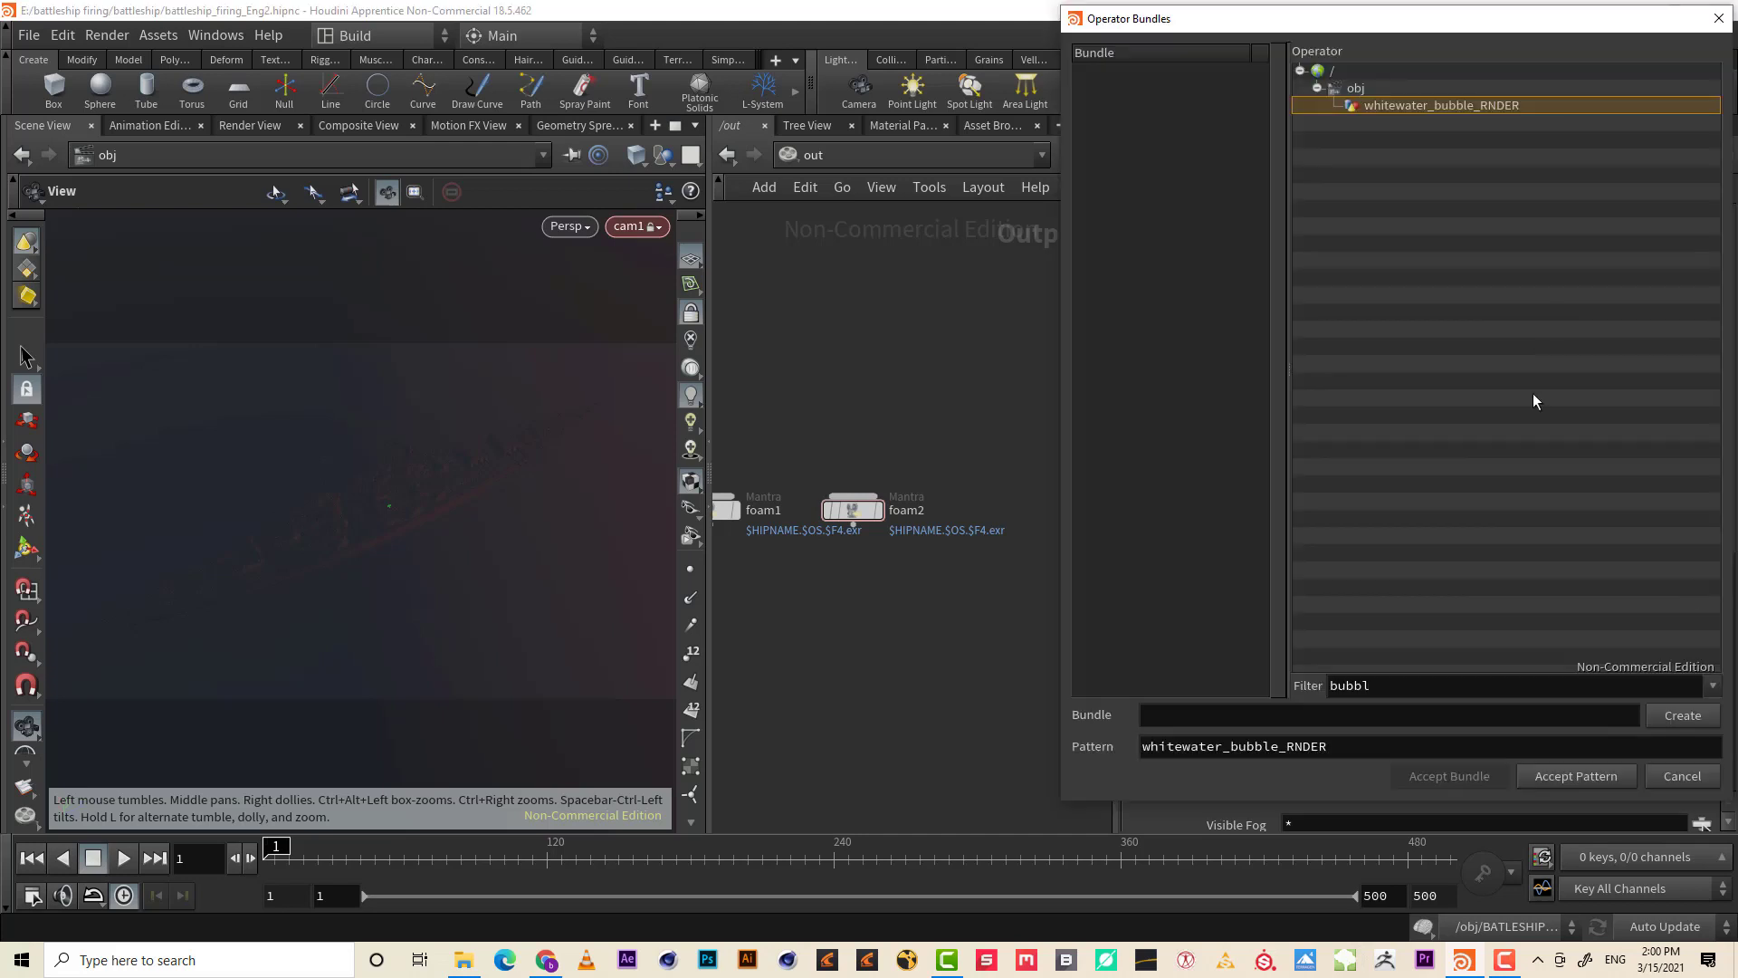
{"action": "left_click_drag", "start_coordinate": [1404, 686], "coordinate": [1219, 724]}
{"action": "key", "text": "BackSpace"}
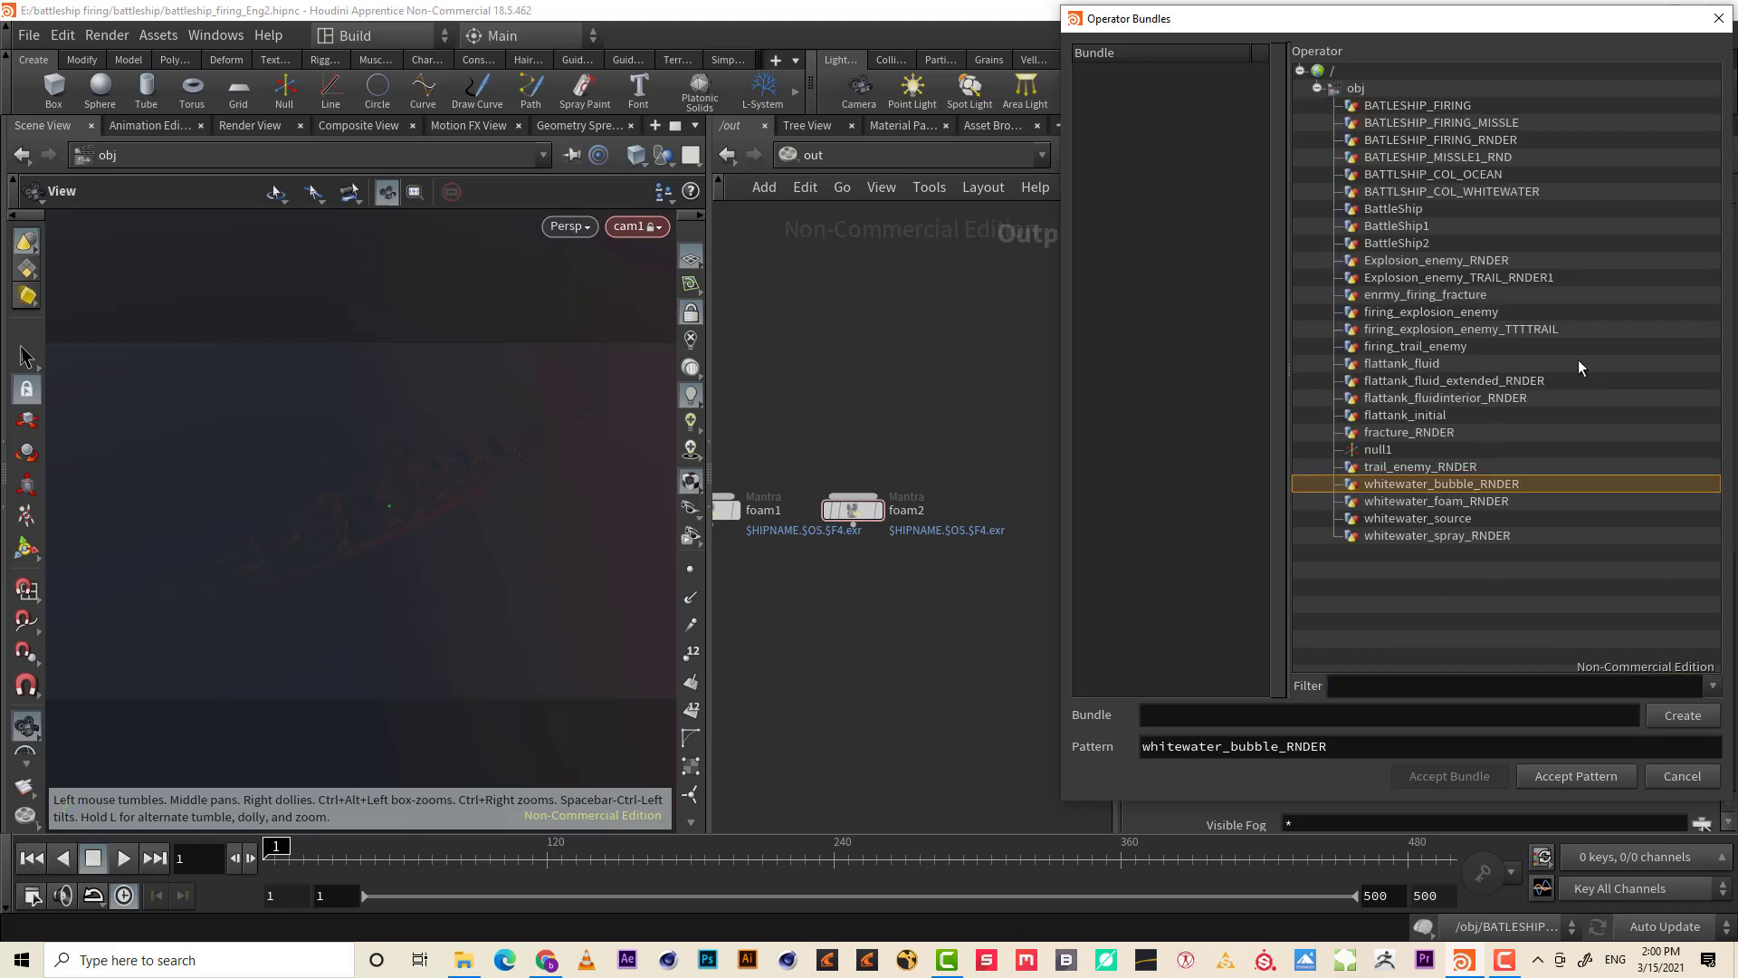
{"action": "left_click", "coordinate": [1539, 398], "text": "ctrl"}
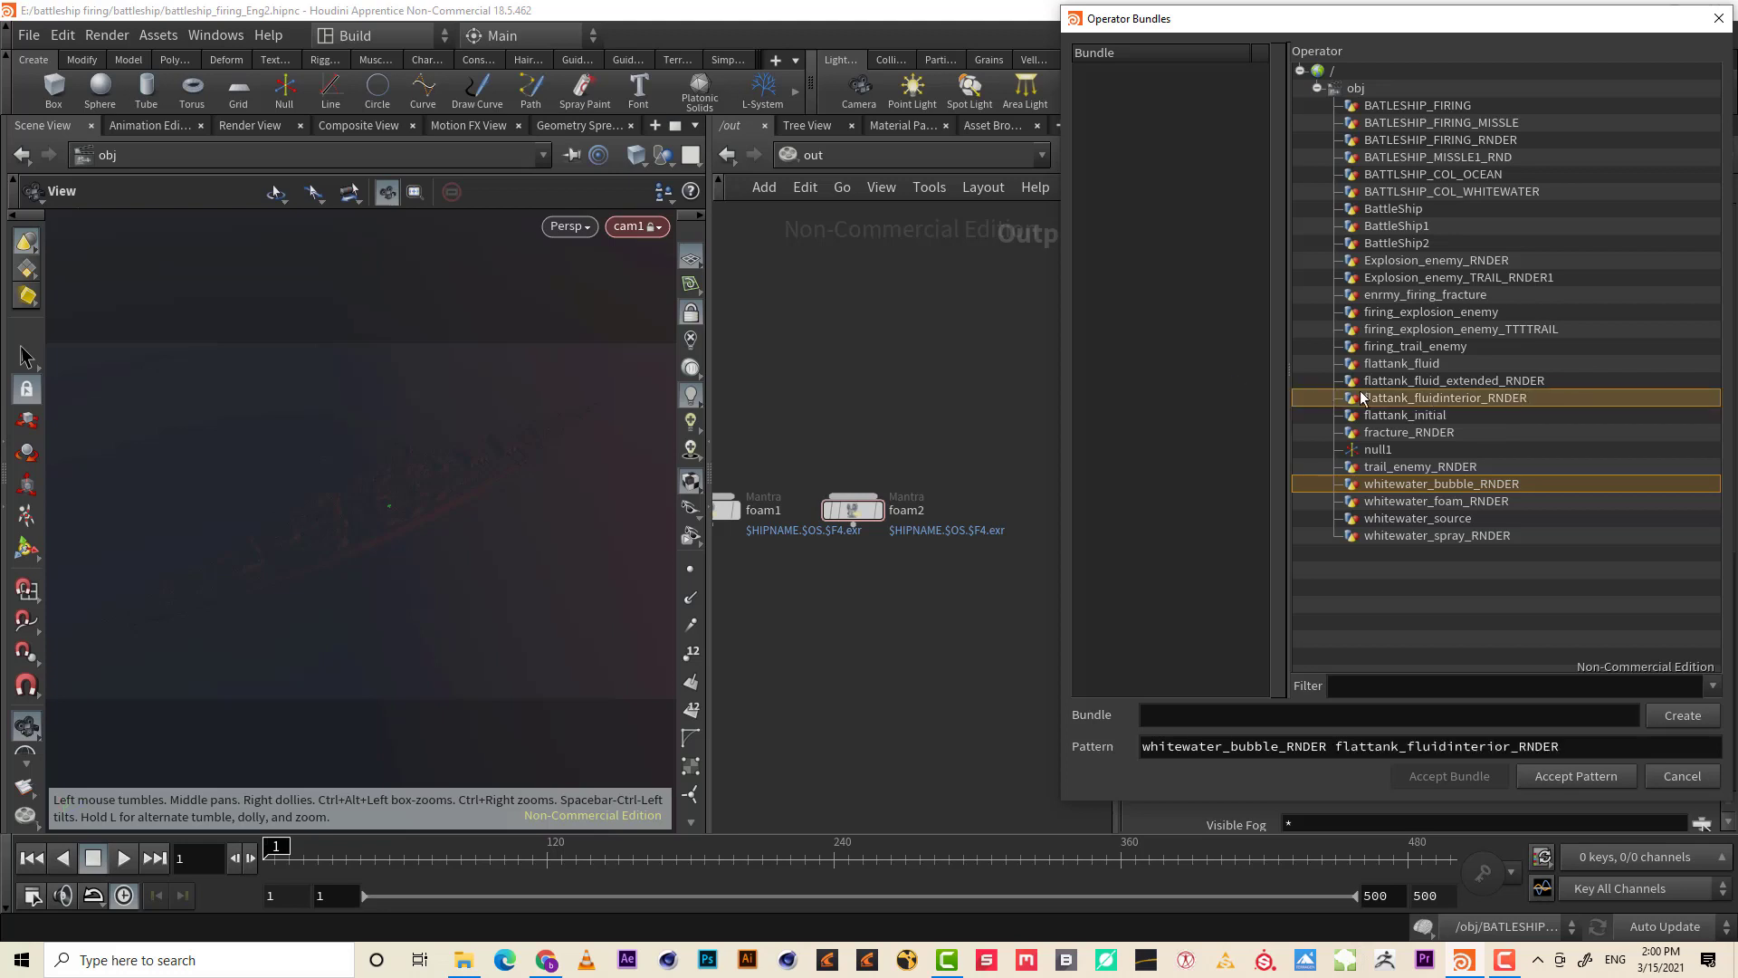
{"action": "left_click", "coordinate": [1593, 773]}
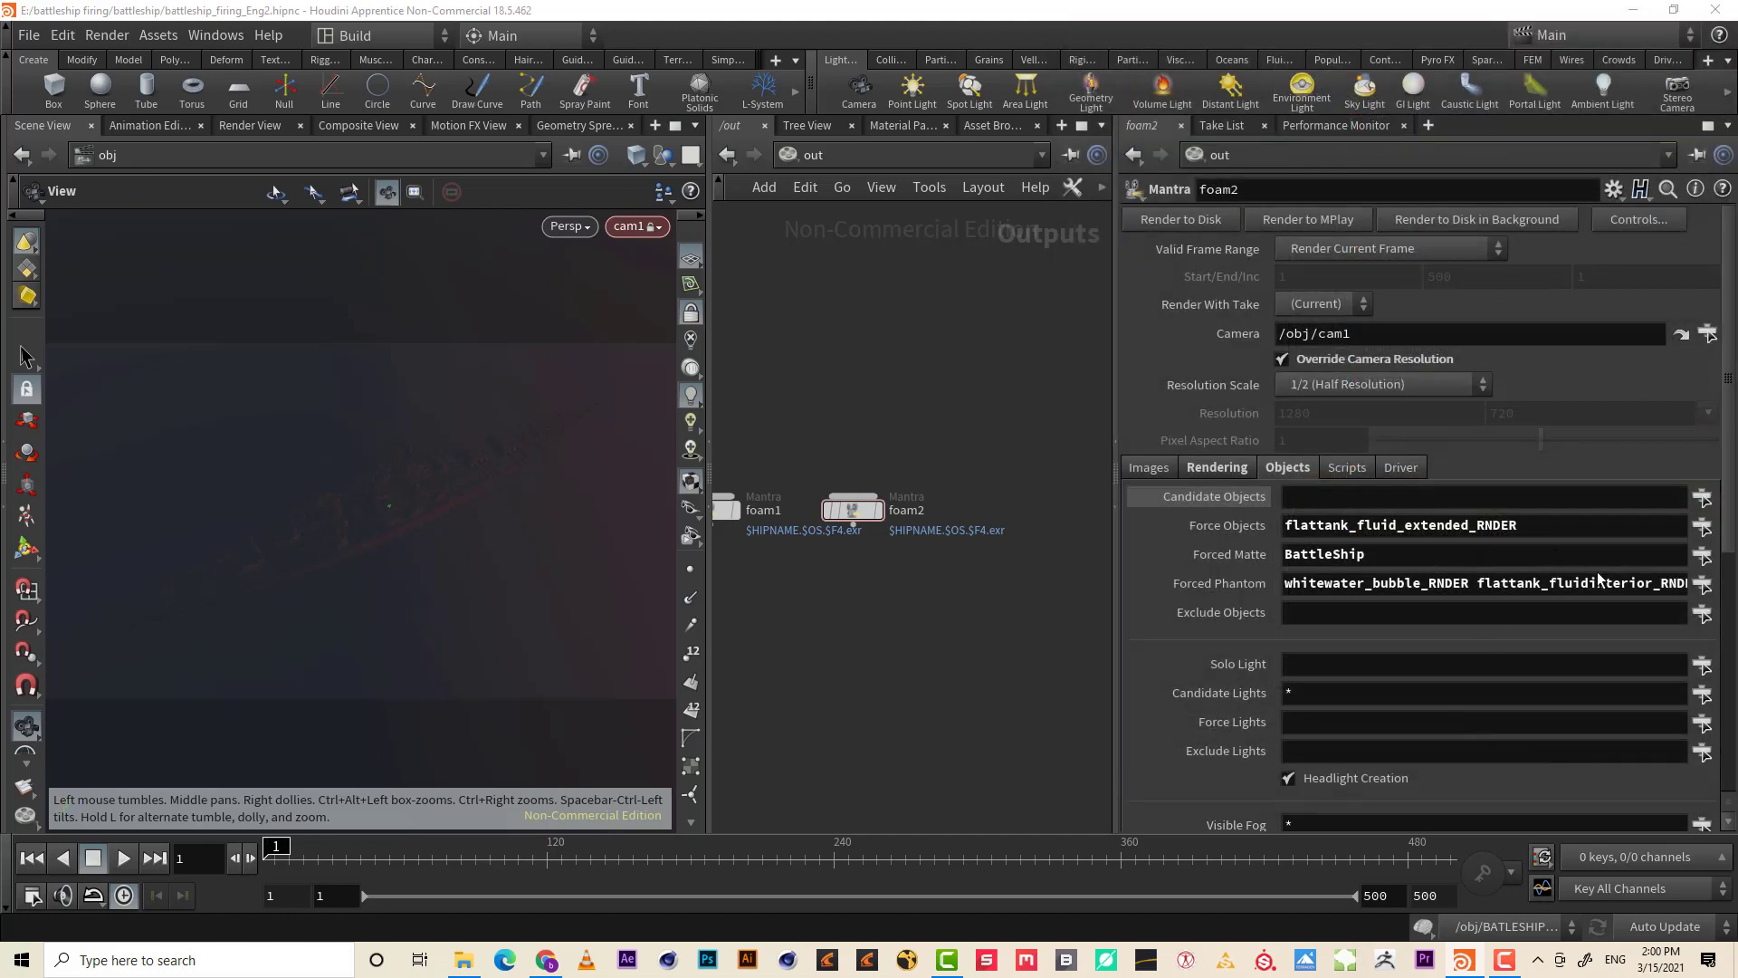
{"action": "left_click_drag", "start_coordinate": [1487, 582], "coordinate": [1689, 582]}
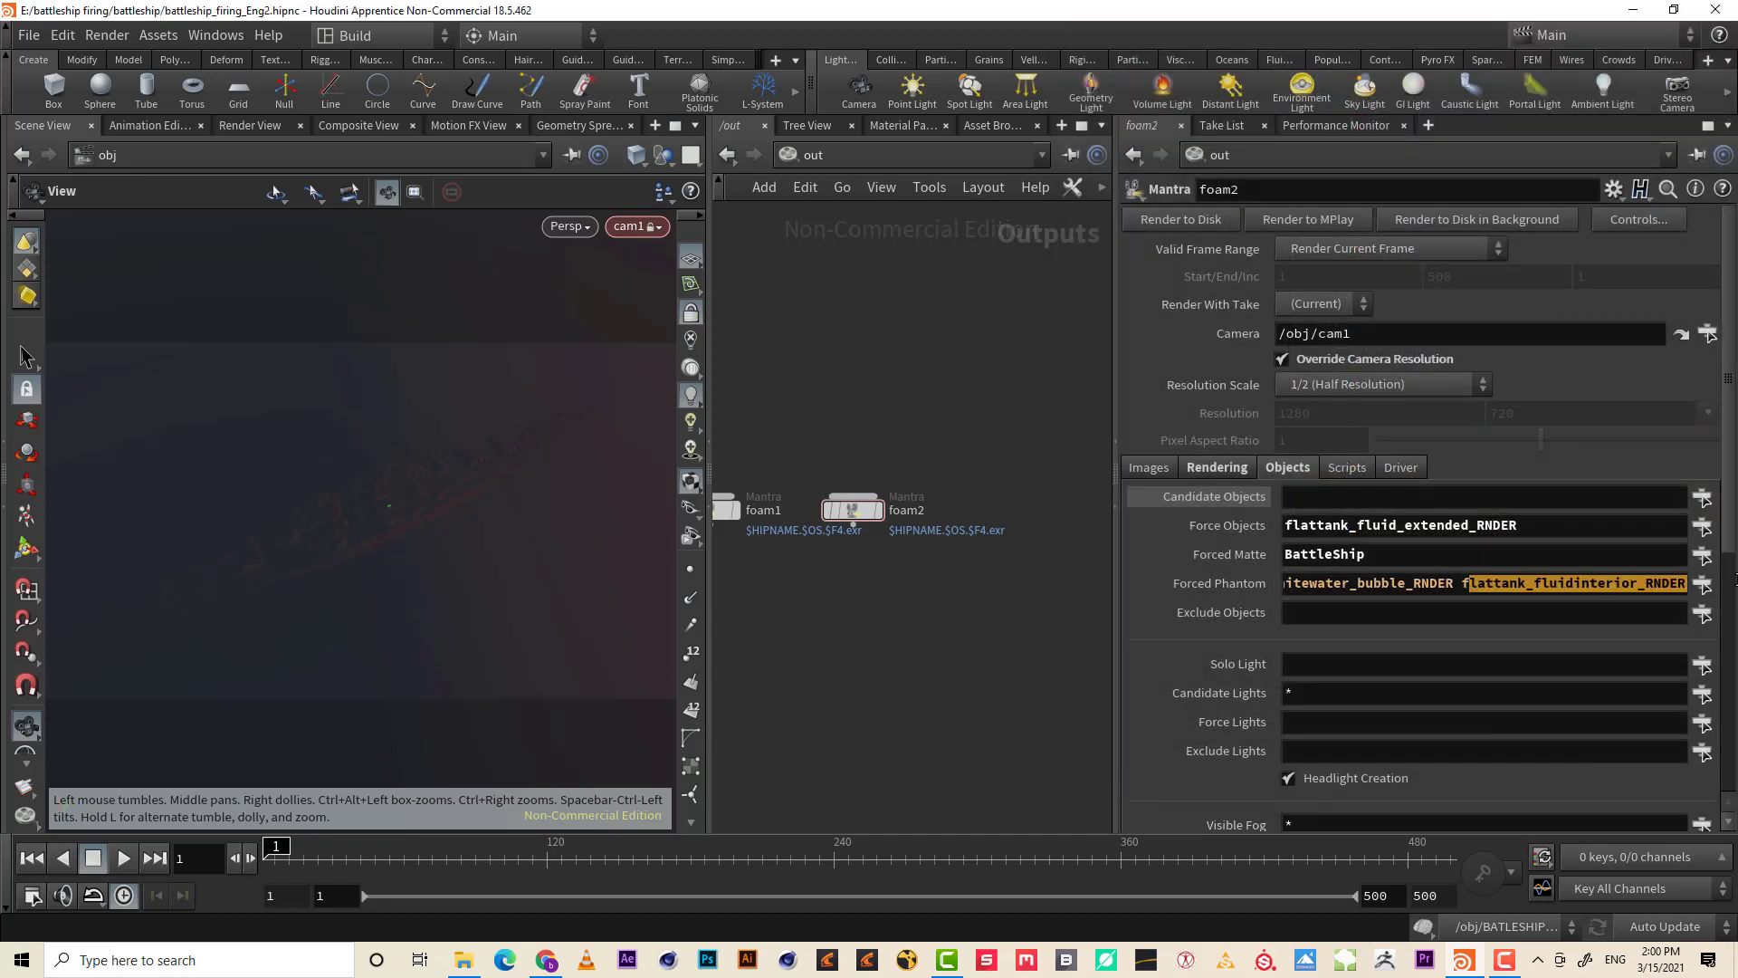
{"action": "left_click", "coordinate": [980, 447]}
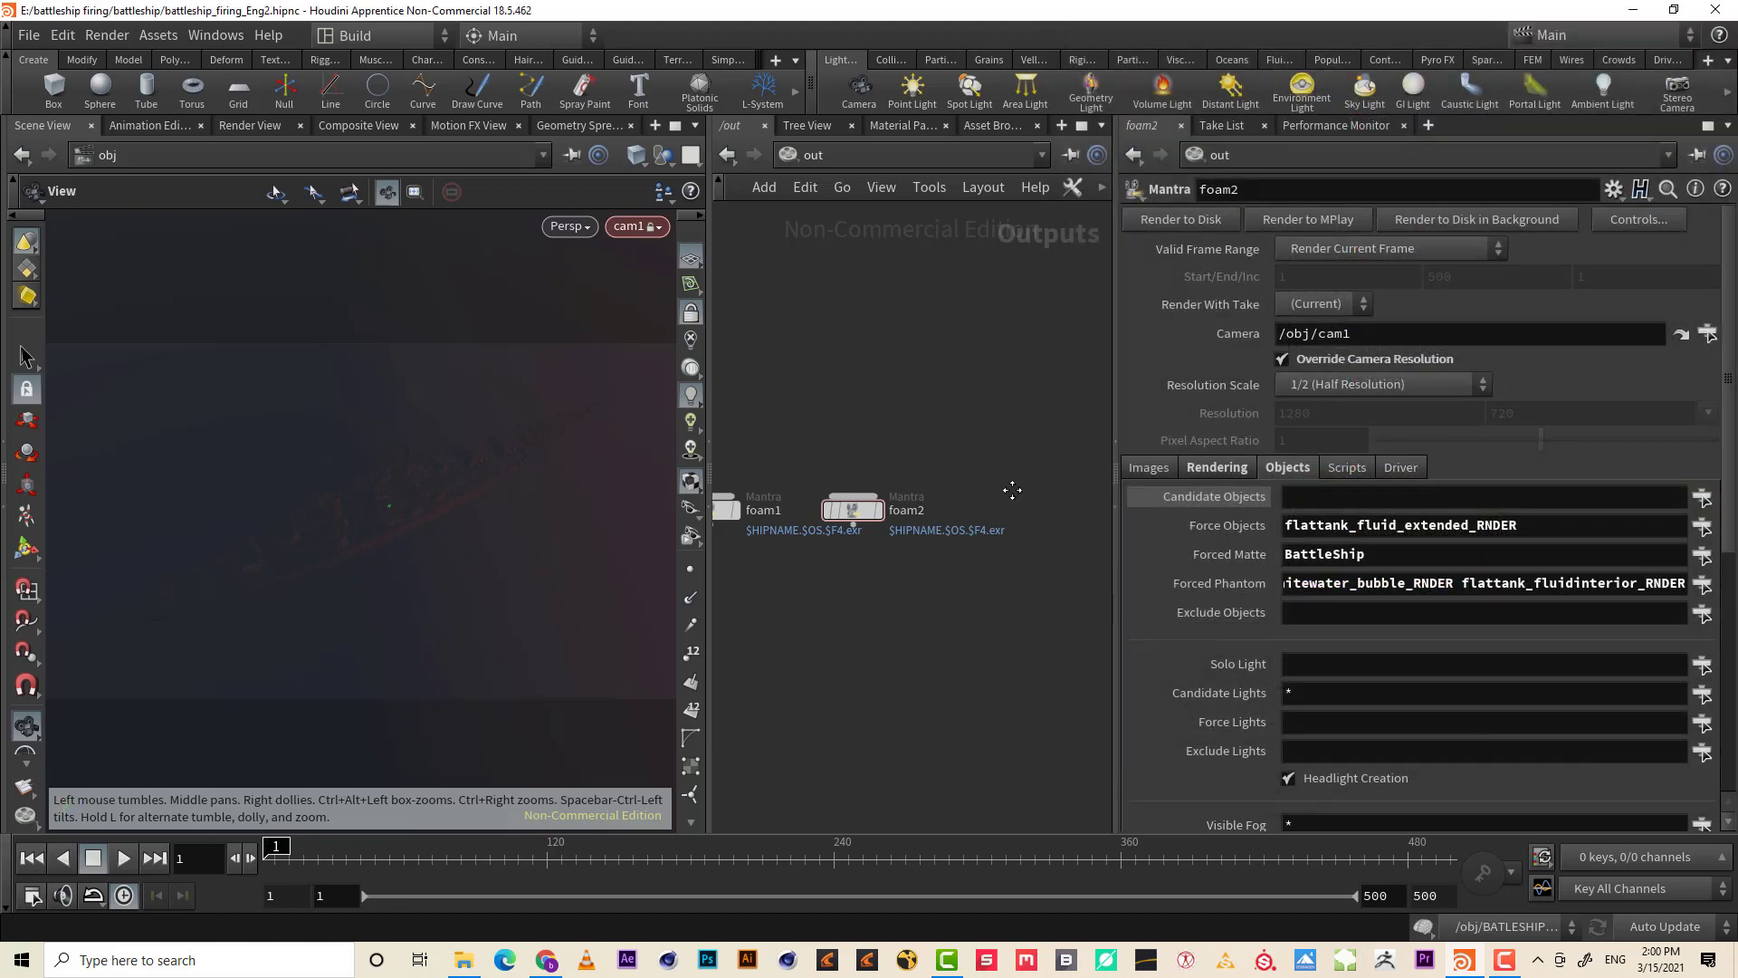
{"action": "left_click_drag", "start_coordinate": [992, 449], "coordinate": [852, 597]}
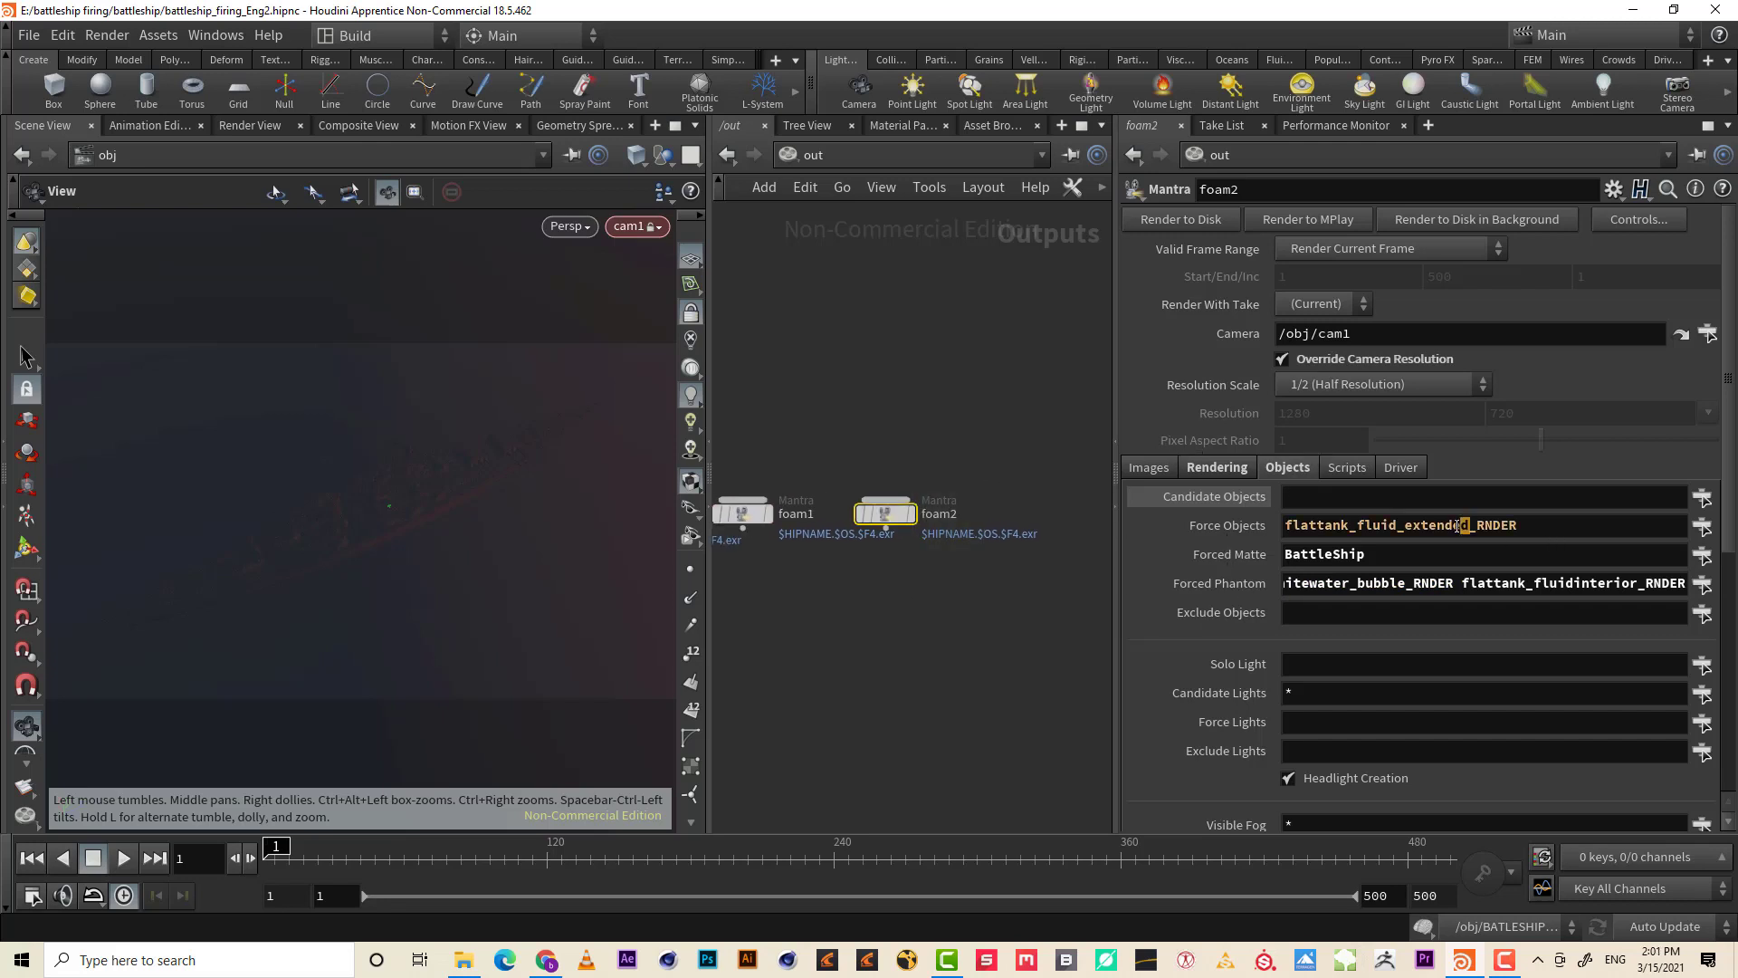
{"action": "mouse_move", "coordinate": [1472, 528]}
{"action": "left_mouse_down"}
{"action": "mouse_move", "coordinate": [1349, 525]}
{"action": "mouse_move", "coordinate": [1398, 525]}
{"action": "left_mouse_up"}
- Name the foam2 node ocean_extended and Alt-drag a duplicate, ocean_extended1
{"action": "left_click", "coordinate": [1295, 192]}
{"action": "left_click_drag", "start_coordinate": [1295, 198], "coordinate": [1076, 203]}
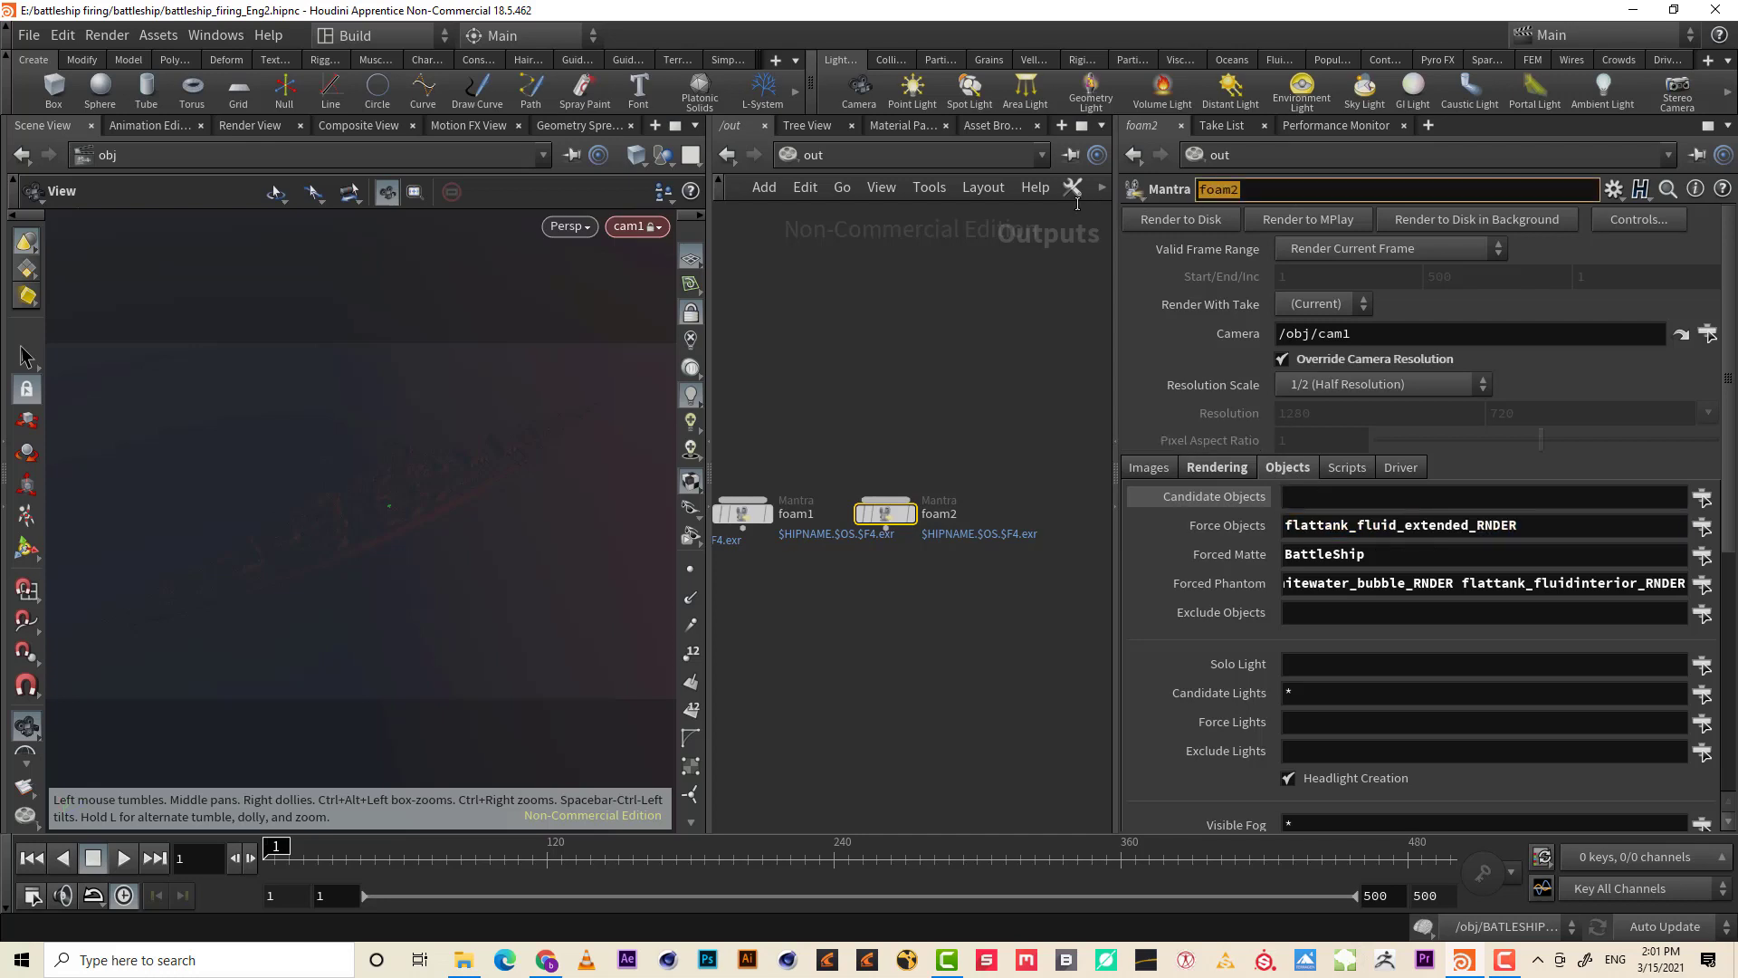
{"action": "type", "text": "ocean_extended"}
{"action": "key", "text": "Return"}
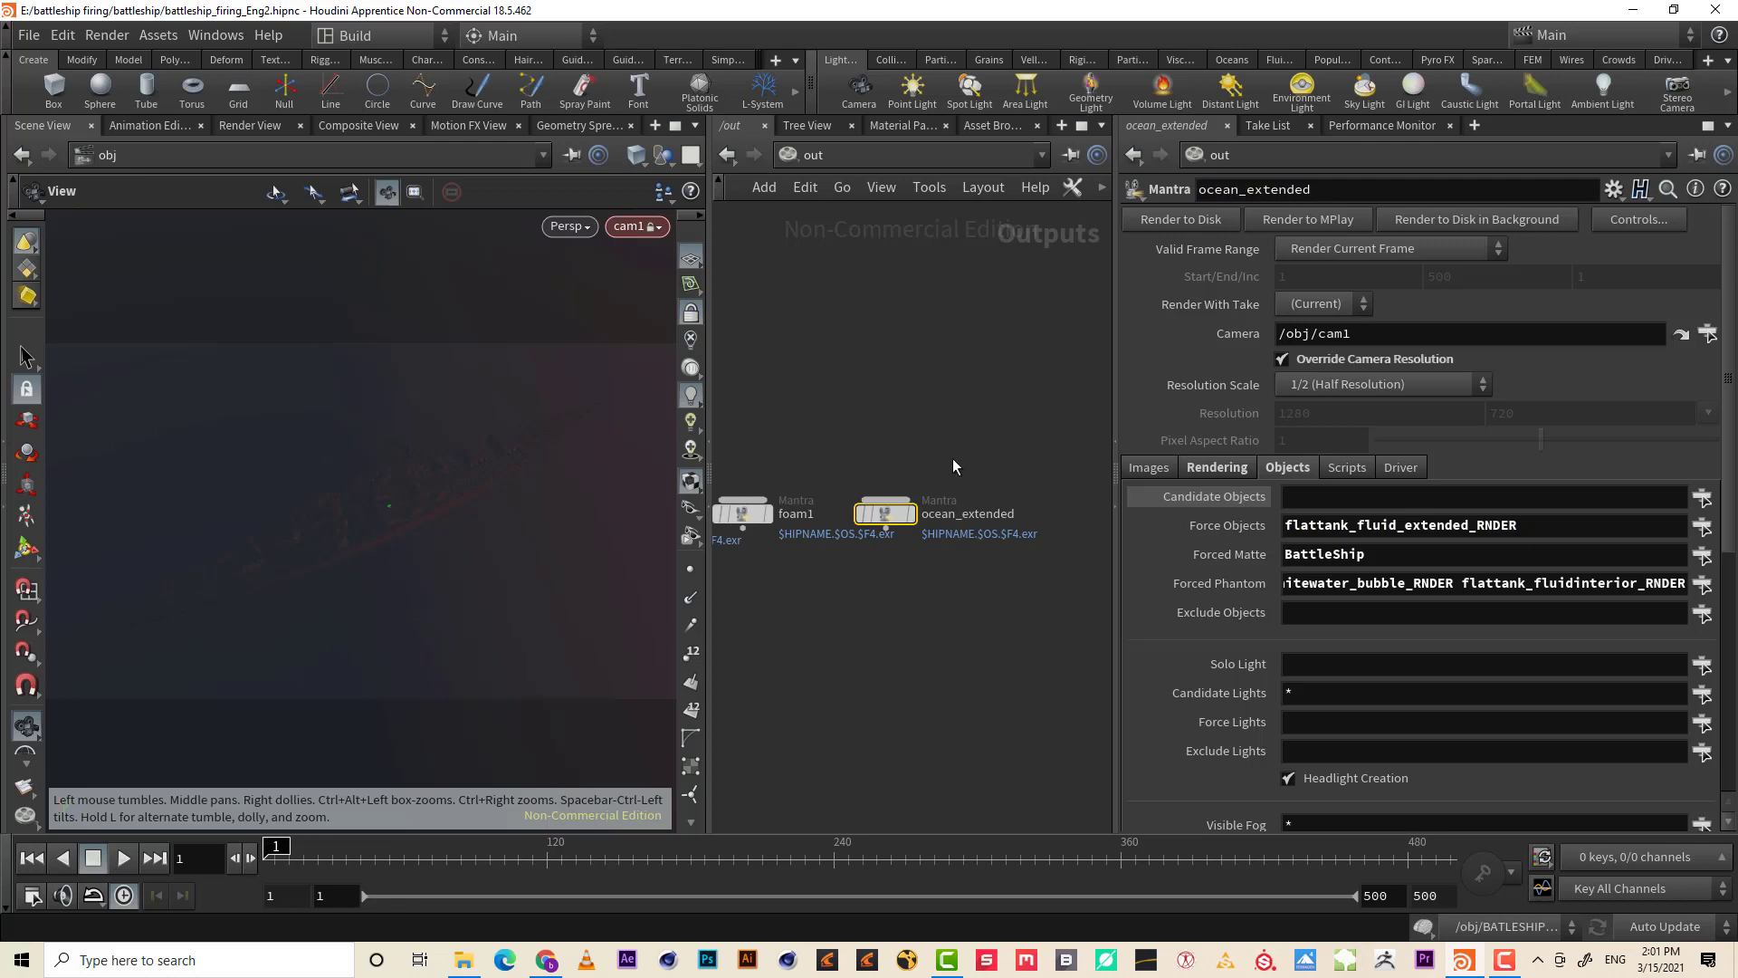
{"action": "middle_click_drag", "start_coordinate": [965, 435], "coordinate": [919, 450]}
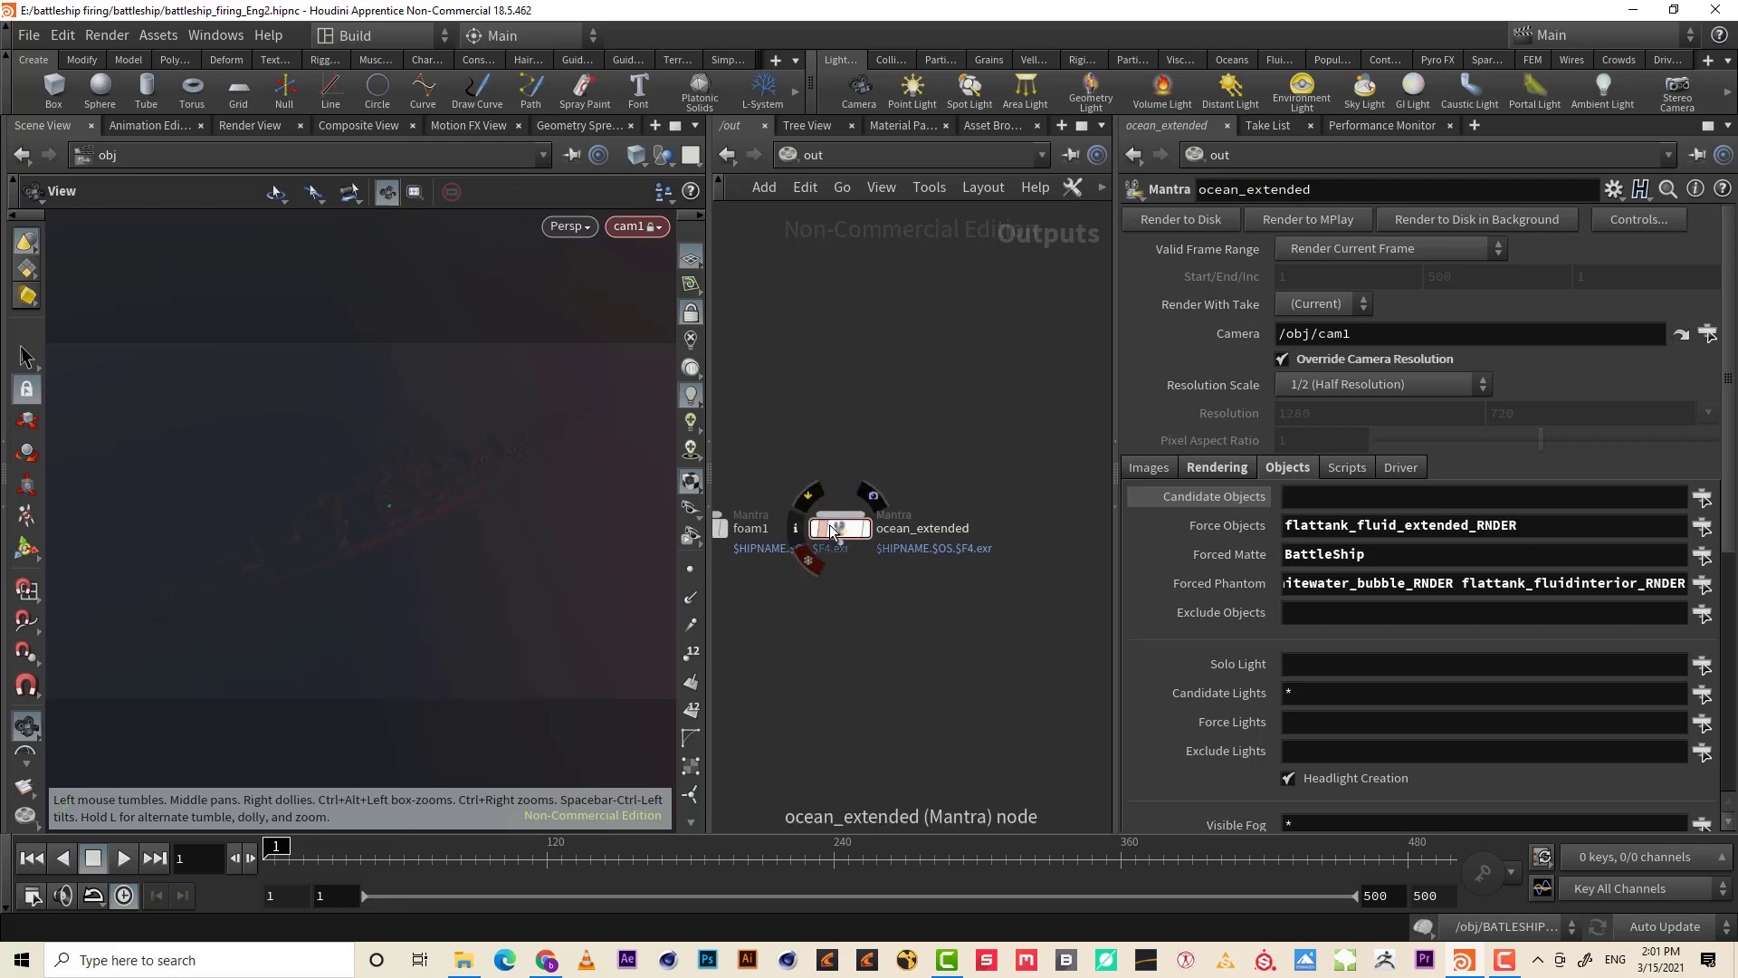
{"action": "left_click_drag", "start_coordinate": [842, 534], "coordinate": [1036, 534], "text": "alt"}
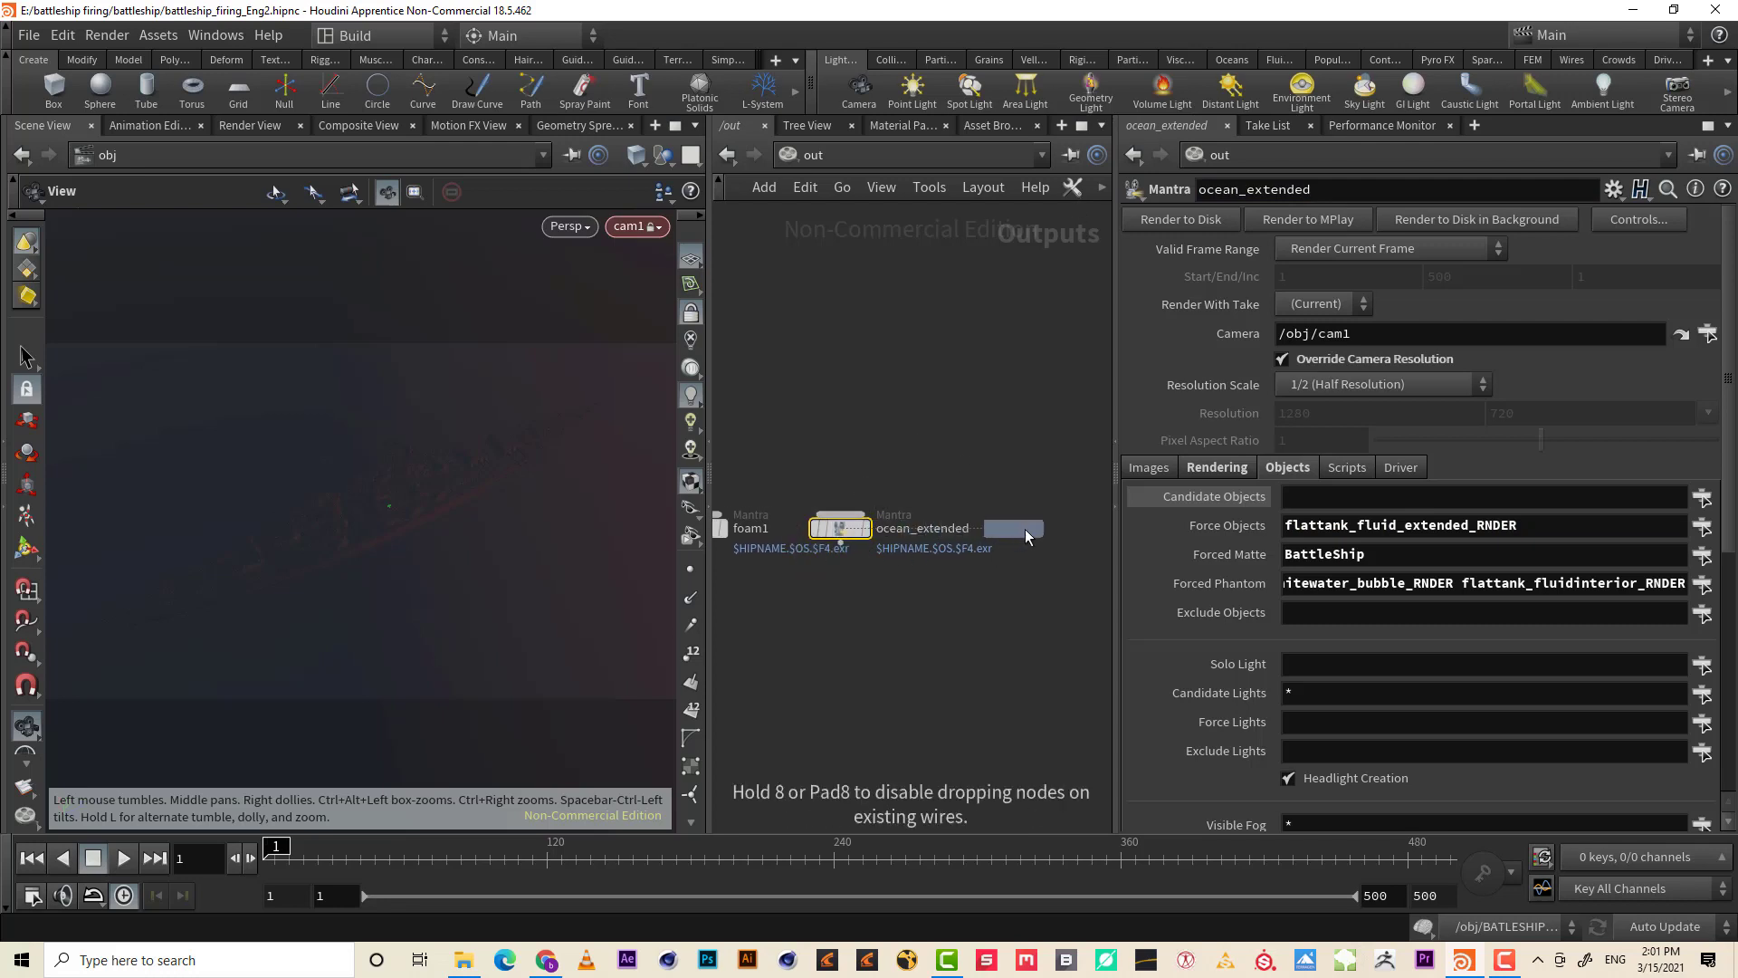
{"action": "middle_click_drag", "start_coordinate": [1041, 444], "coordinate": [970, 449]}
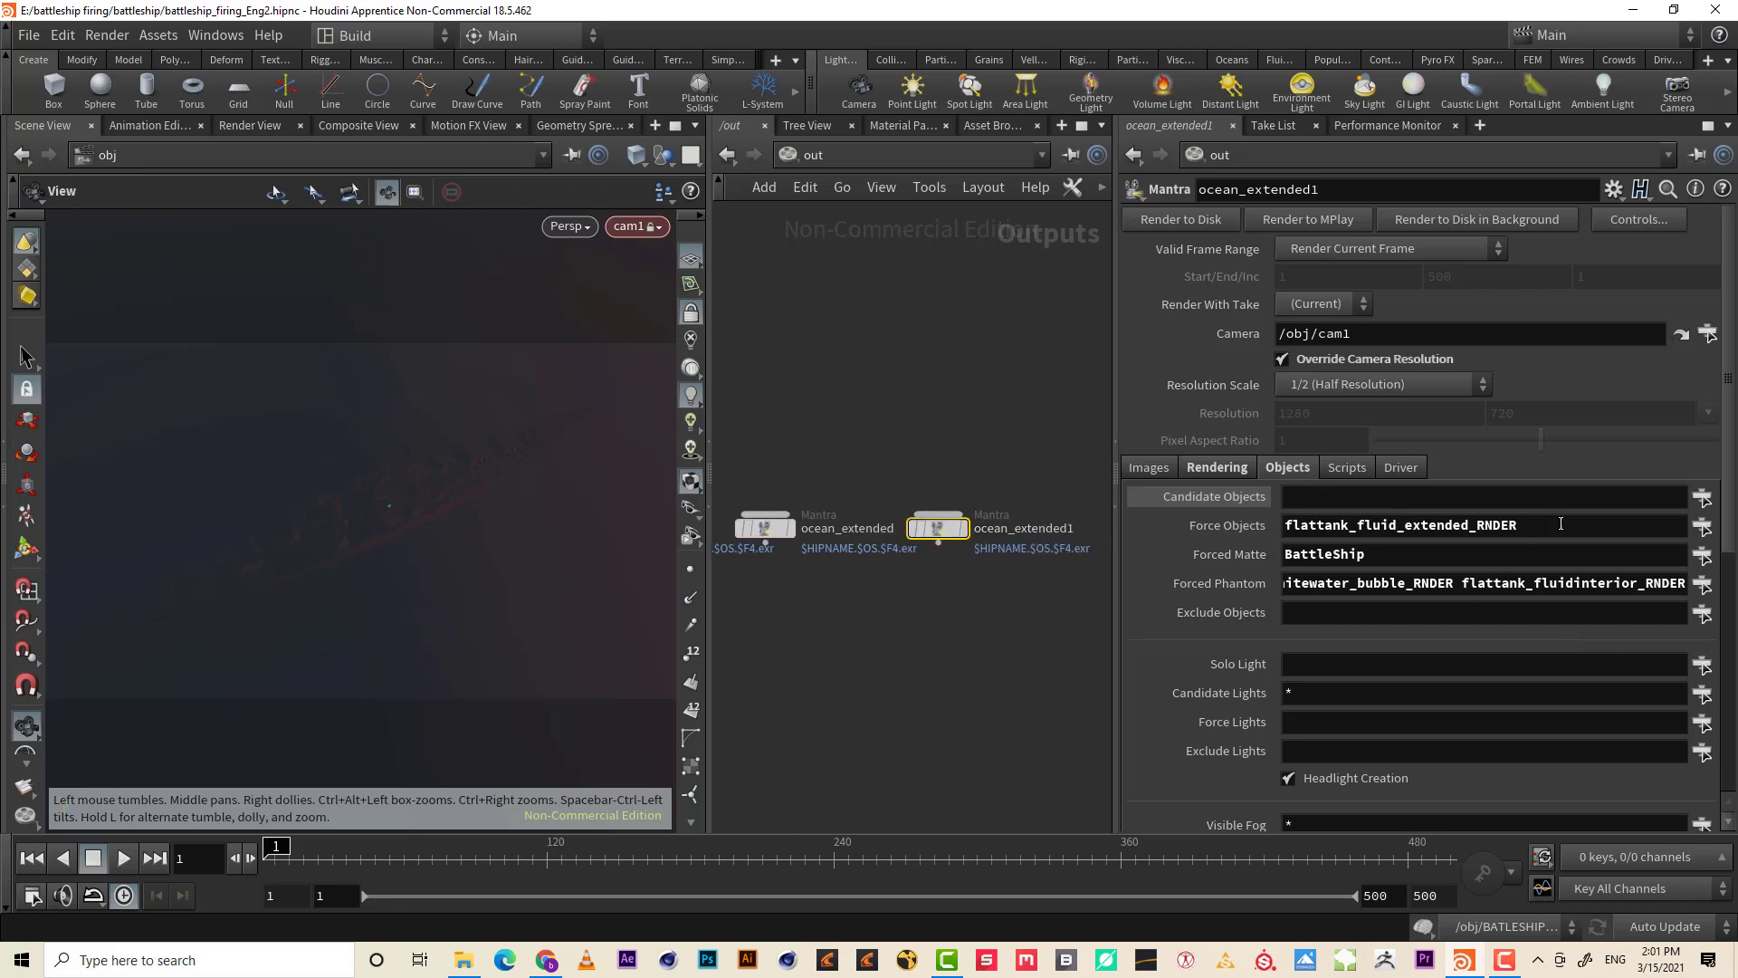
- Force flattank_fluidinterior_RNDER on ocean_extended1 and empty its Forced Matte and Forced Phantom lists
{"action": "left_click", "coordinate": [1701, 526]}
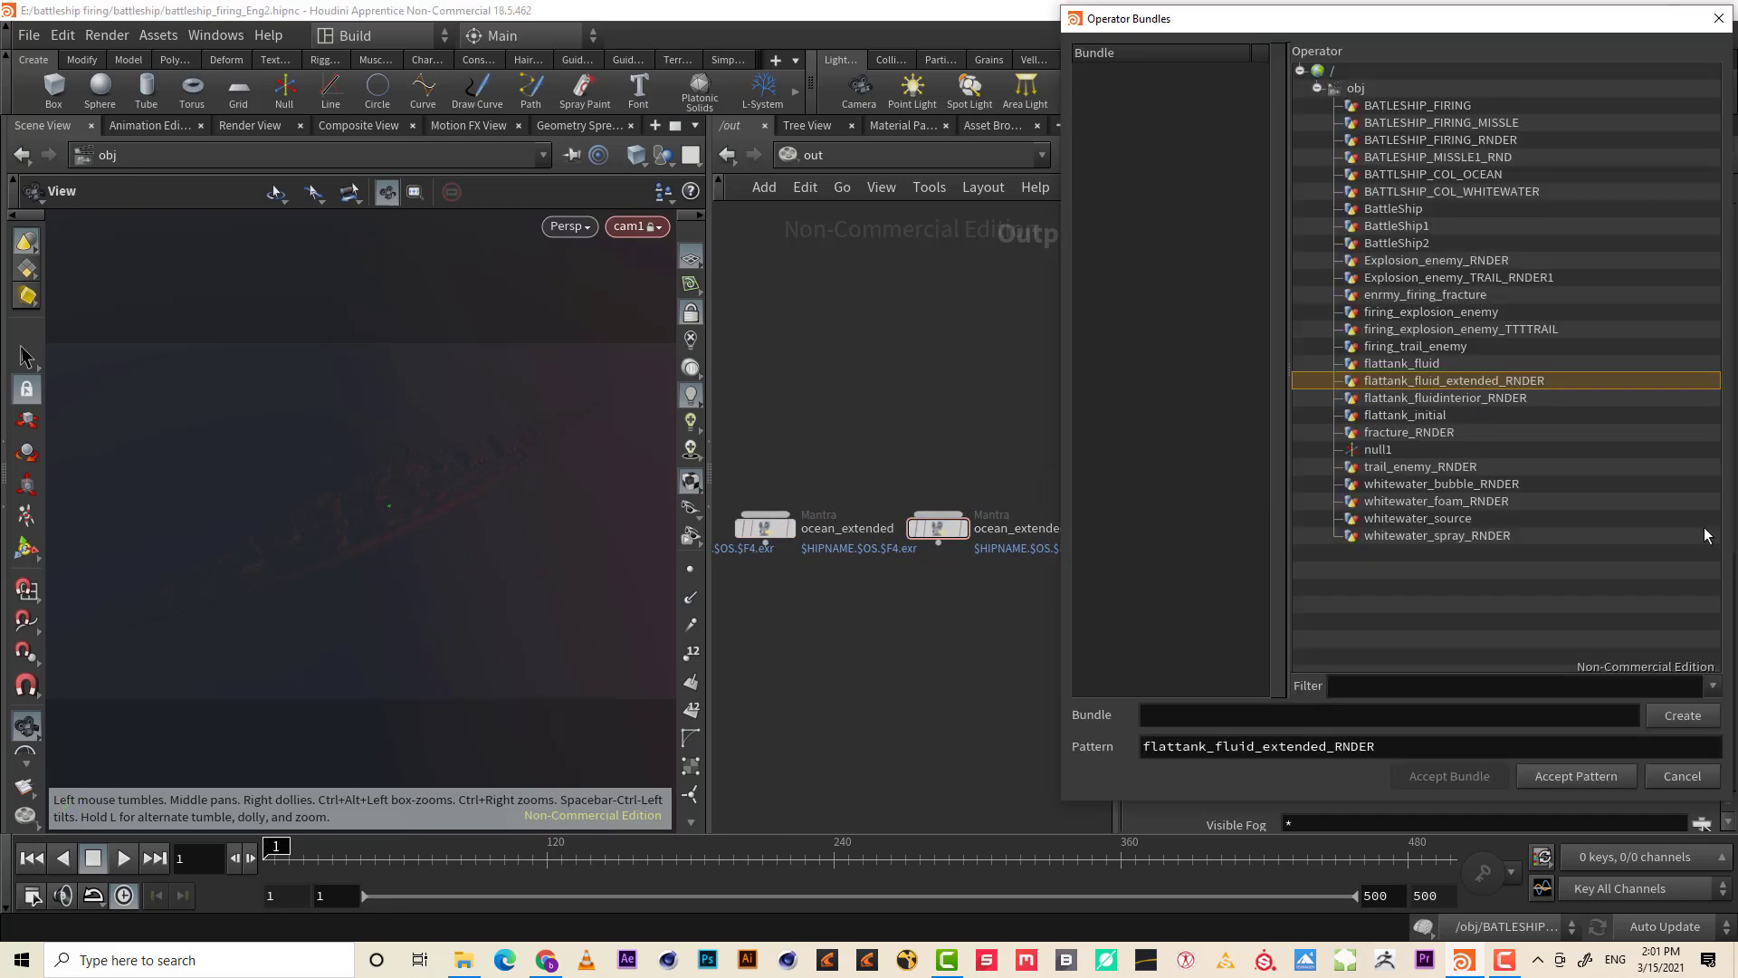
{"action": "left_click", "coordinate": [1520, 398]}
{"action": "left_click", "coordinate": [1578, 775]}
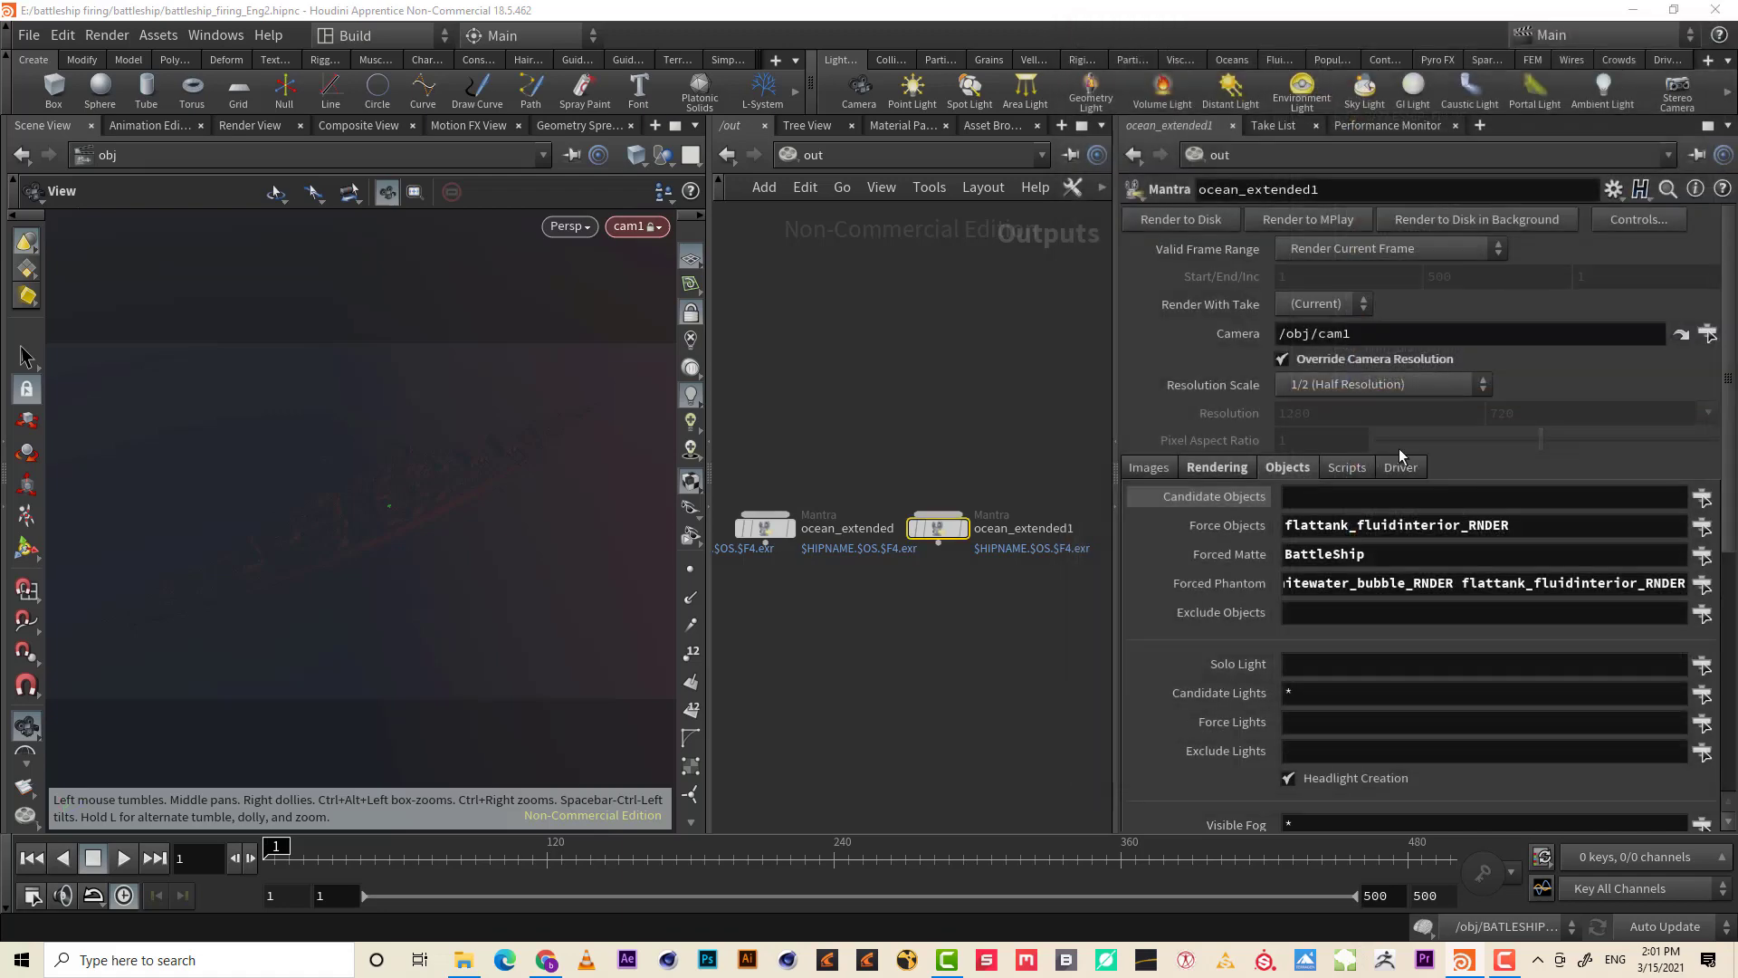
{"action": "double_click", "coordinate": [1348, 556]}
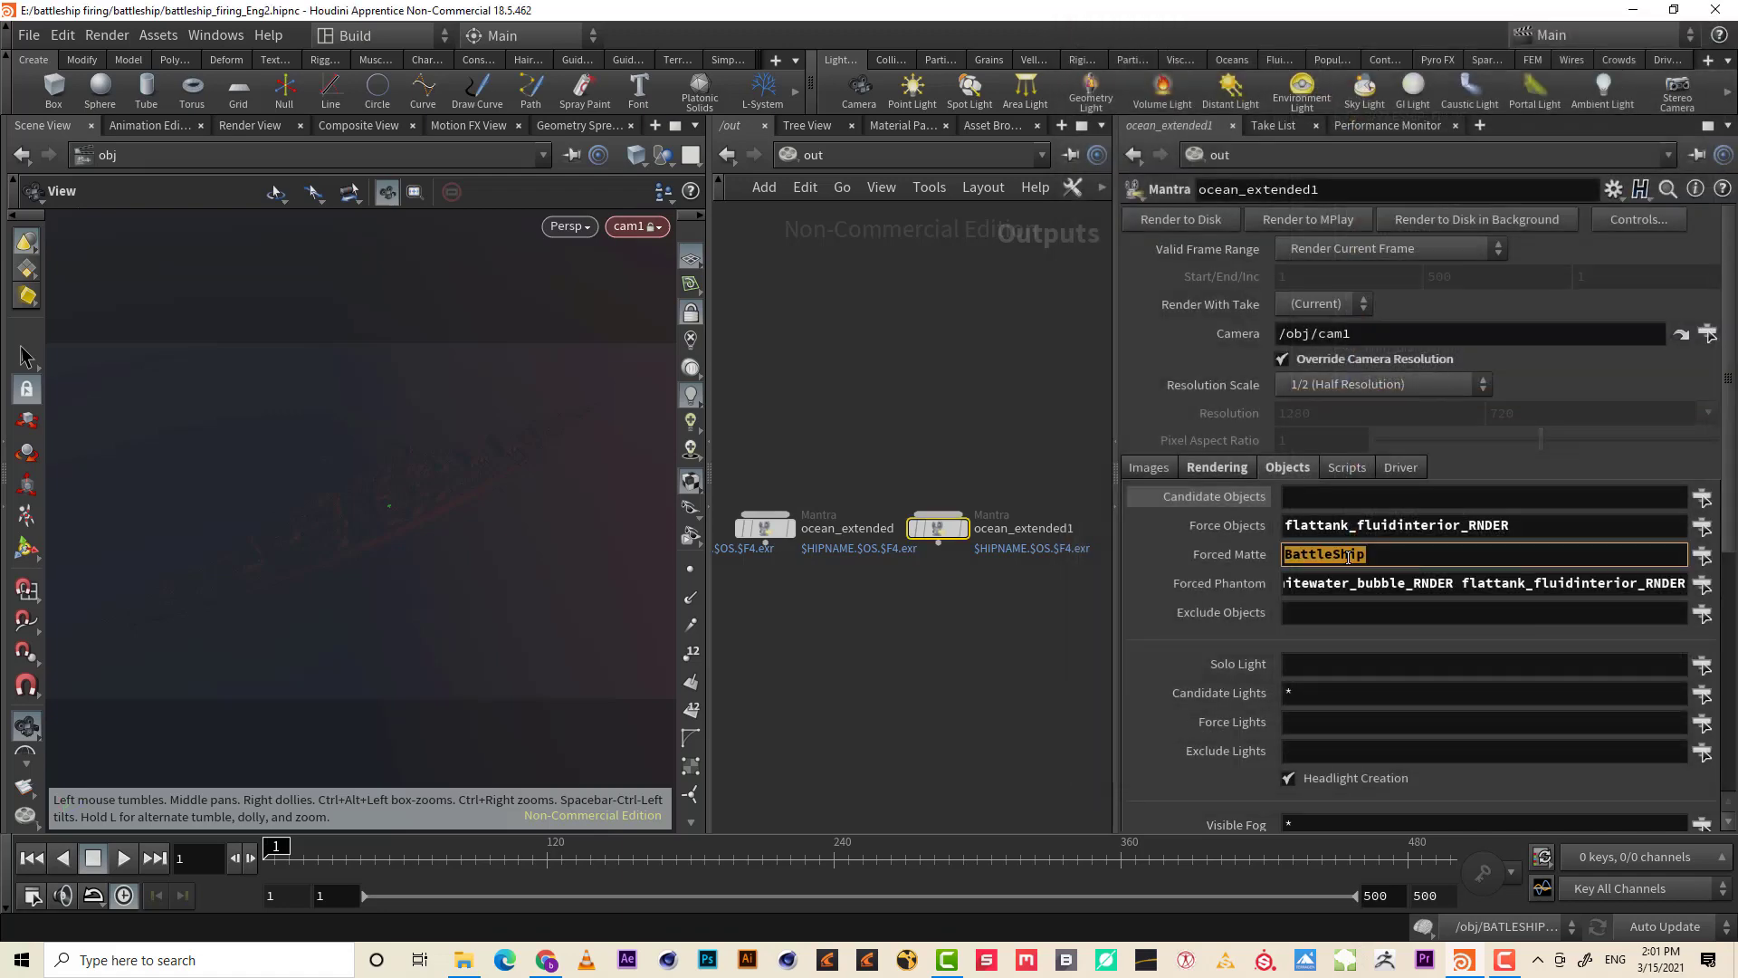
{"action": "double_click", "coordinate": [1429, 586]}
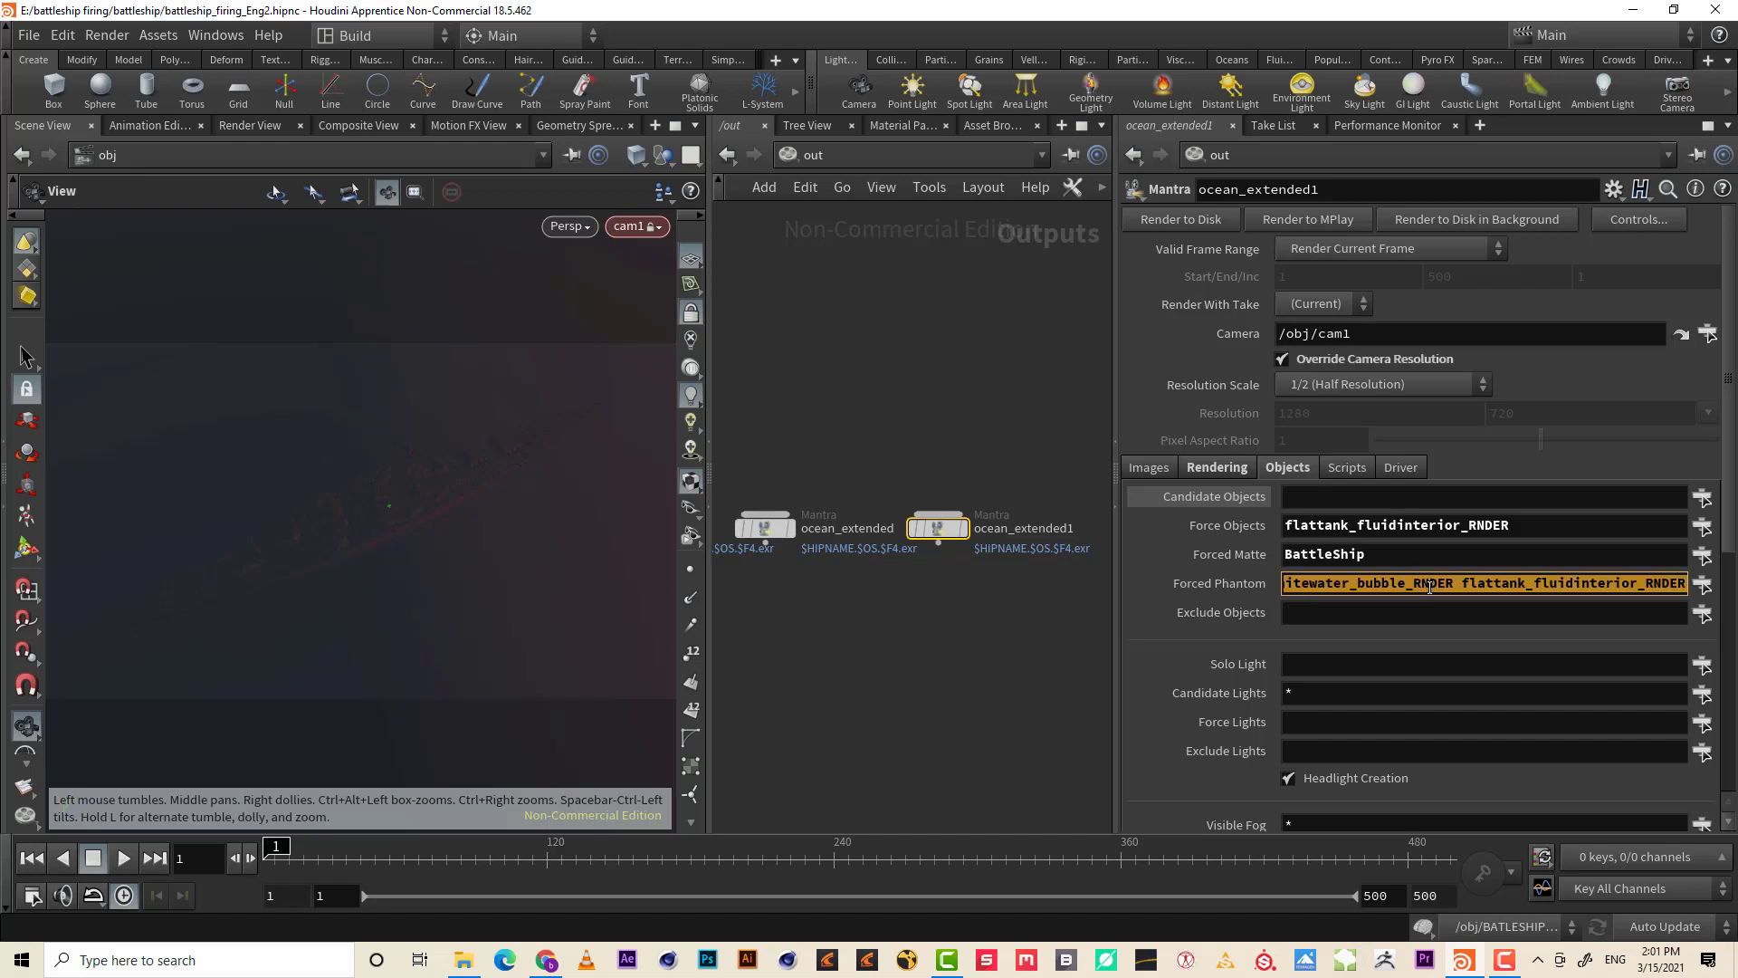
{"action": "key", "text": "BackSpace"}
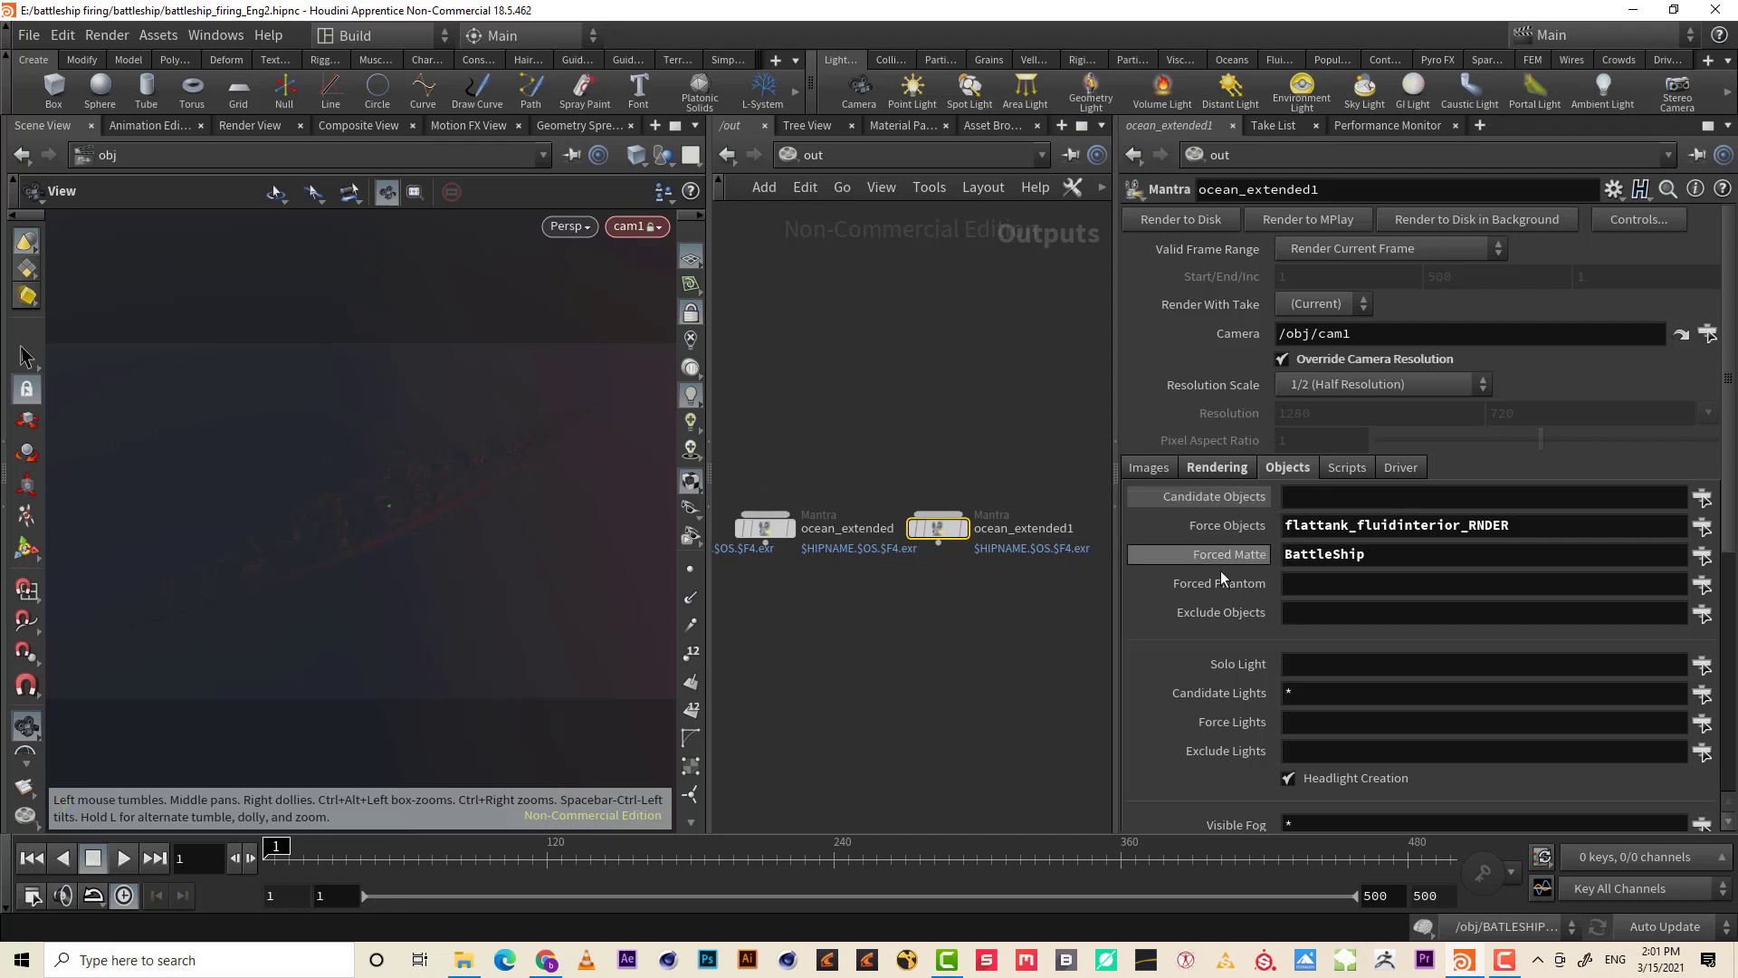
{"action": "double_click", "coordinate": [1326, 554]}
{"action": "key", "text": "ctrl+a"}
{"action": "key", "text": "BackSpace"}
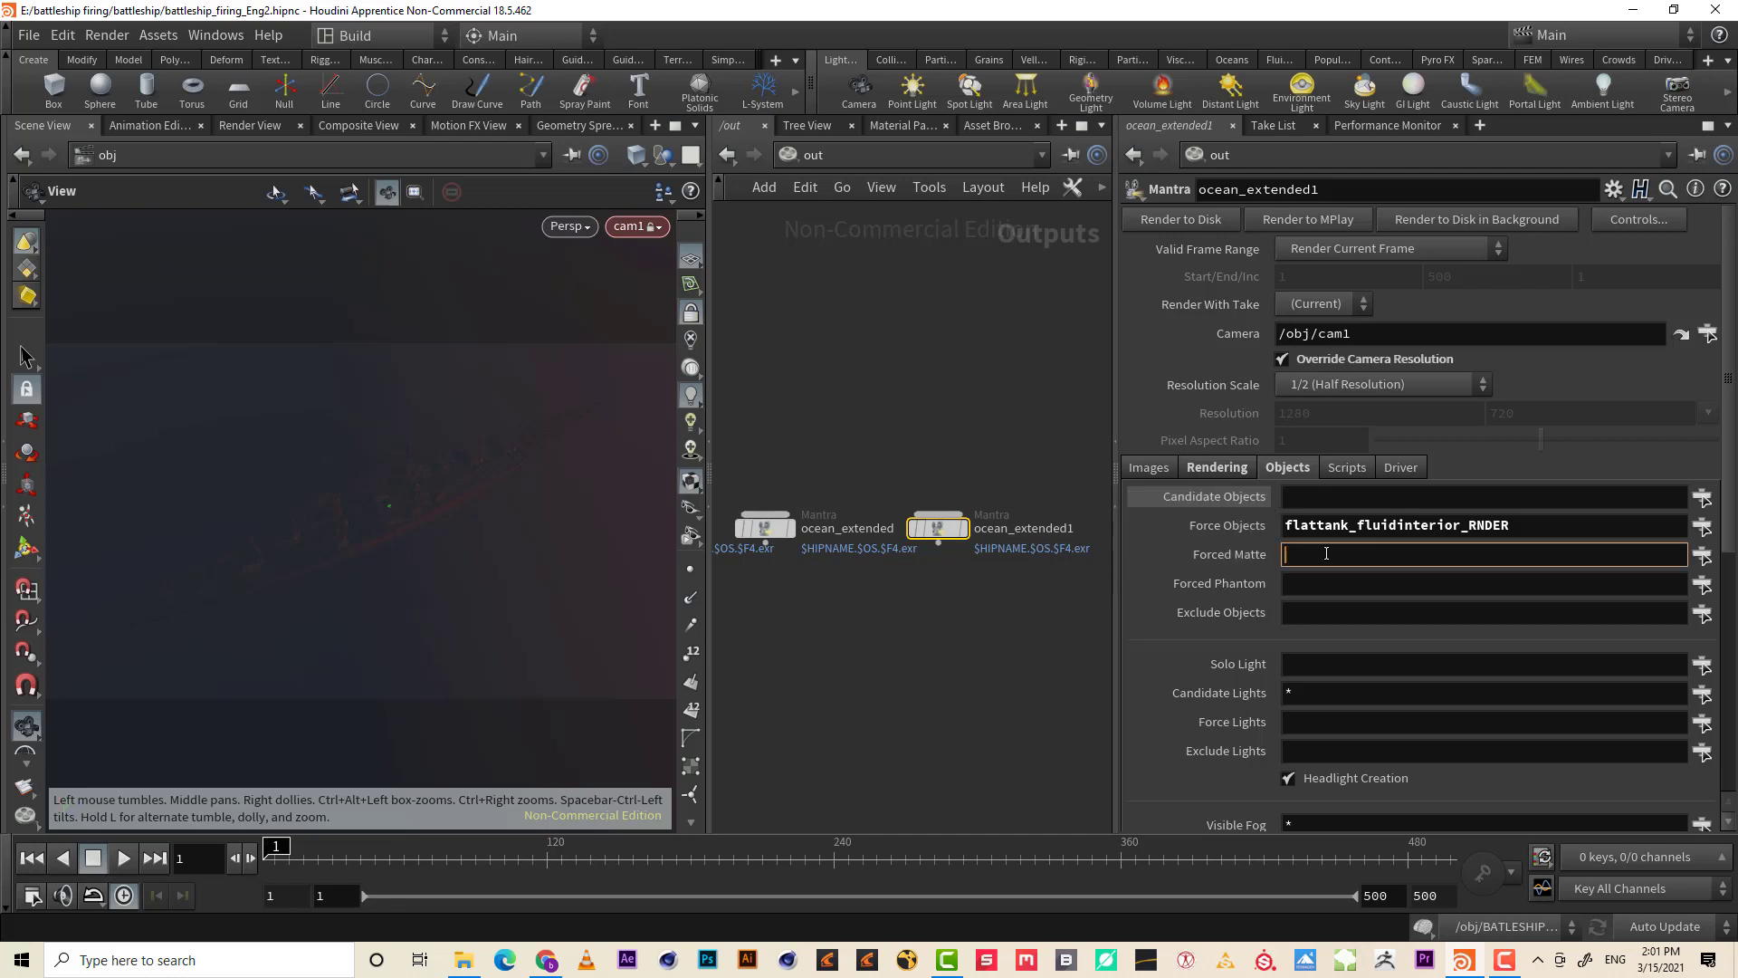
{"action": "key", "text": "Return"}
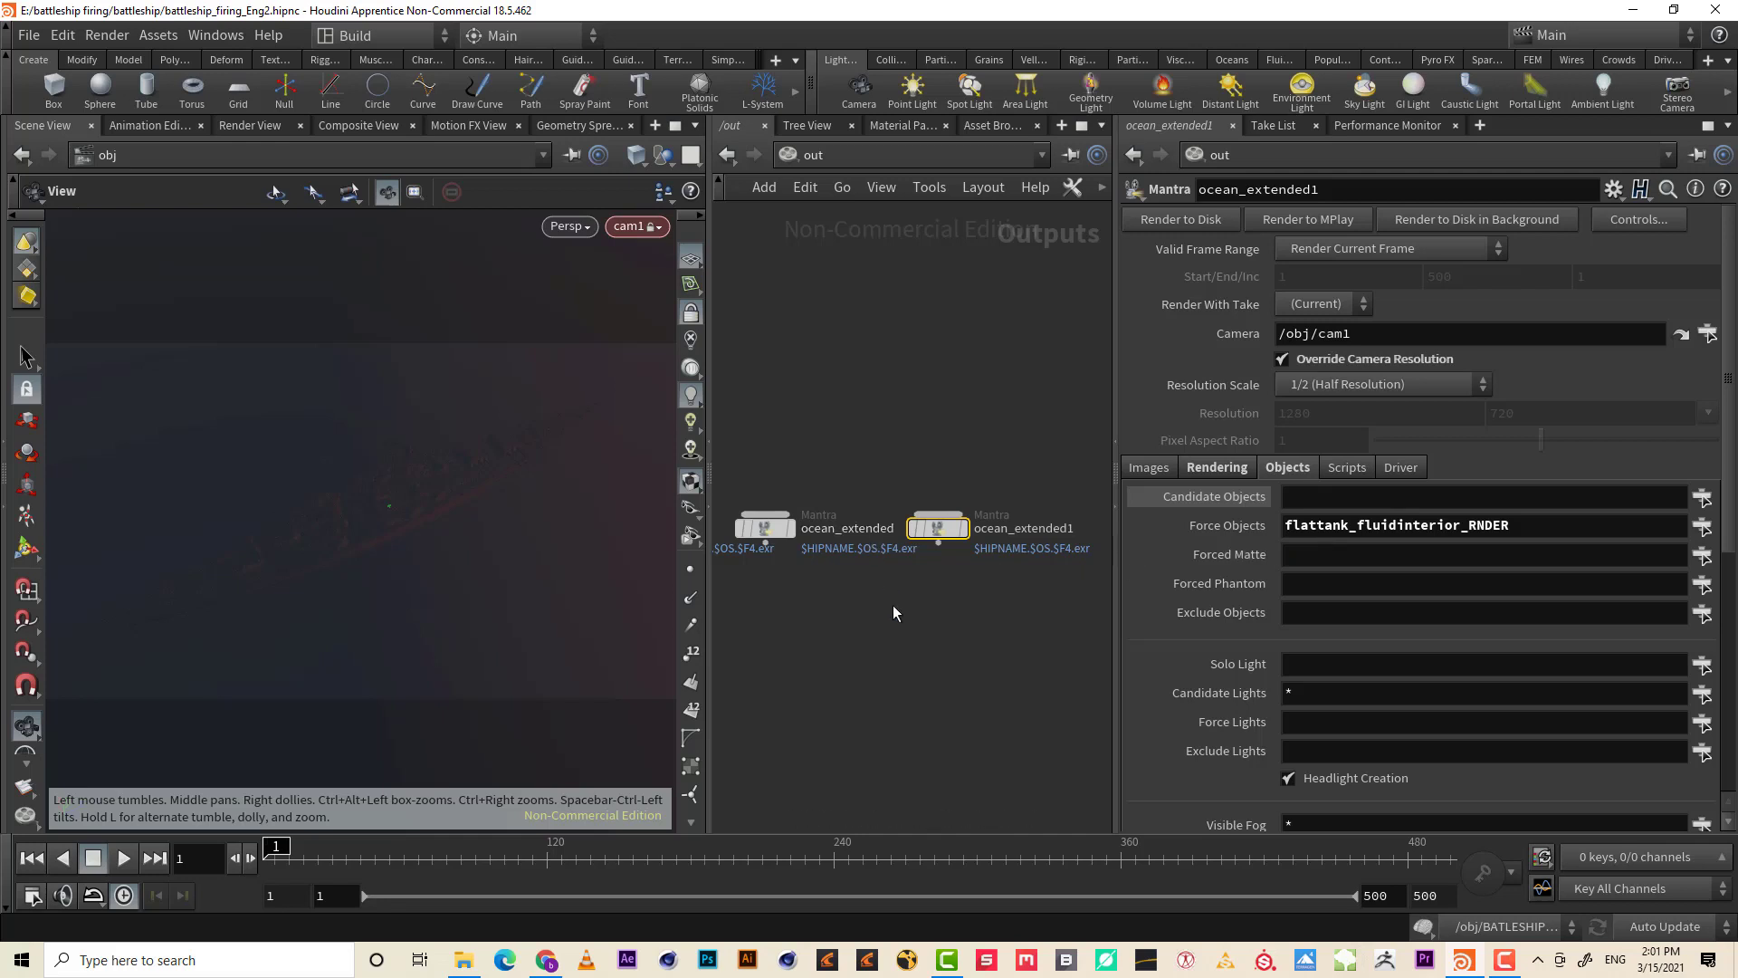
{"action": "left_click", "coordinate": [893, 604]}
- Alt-drag ocean_extended1 to place a duplicate, ocean_extended2, in /out
{"action": "middle_click_drag", "start_coordinate": [1075, 619], "coordinate": [780, 559]}
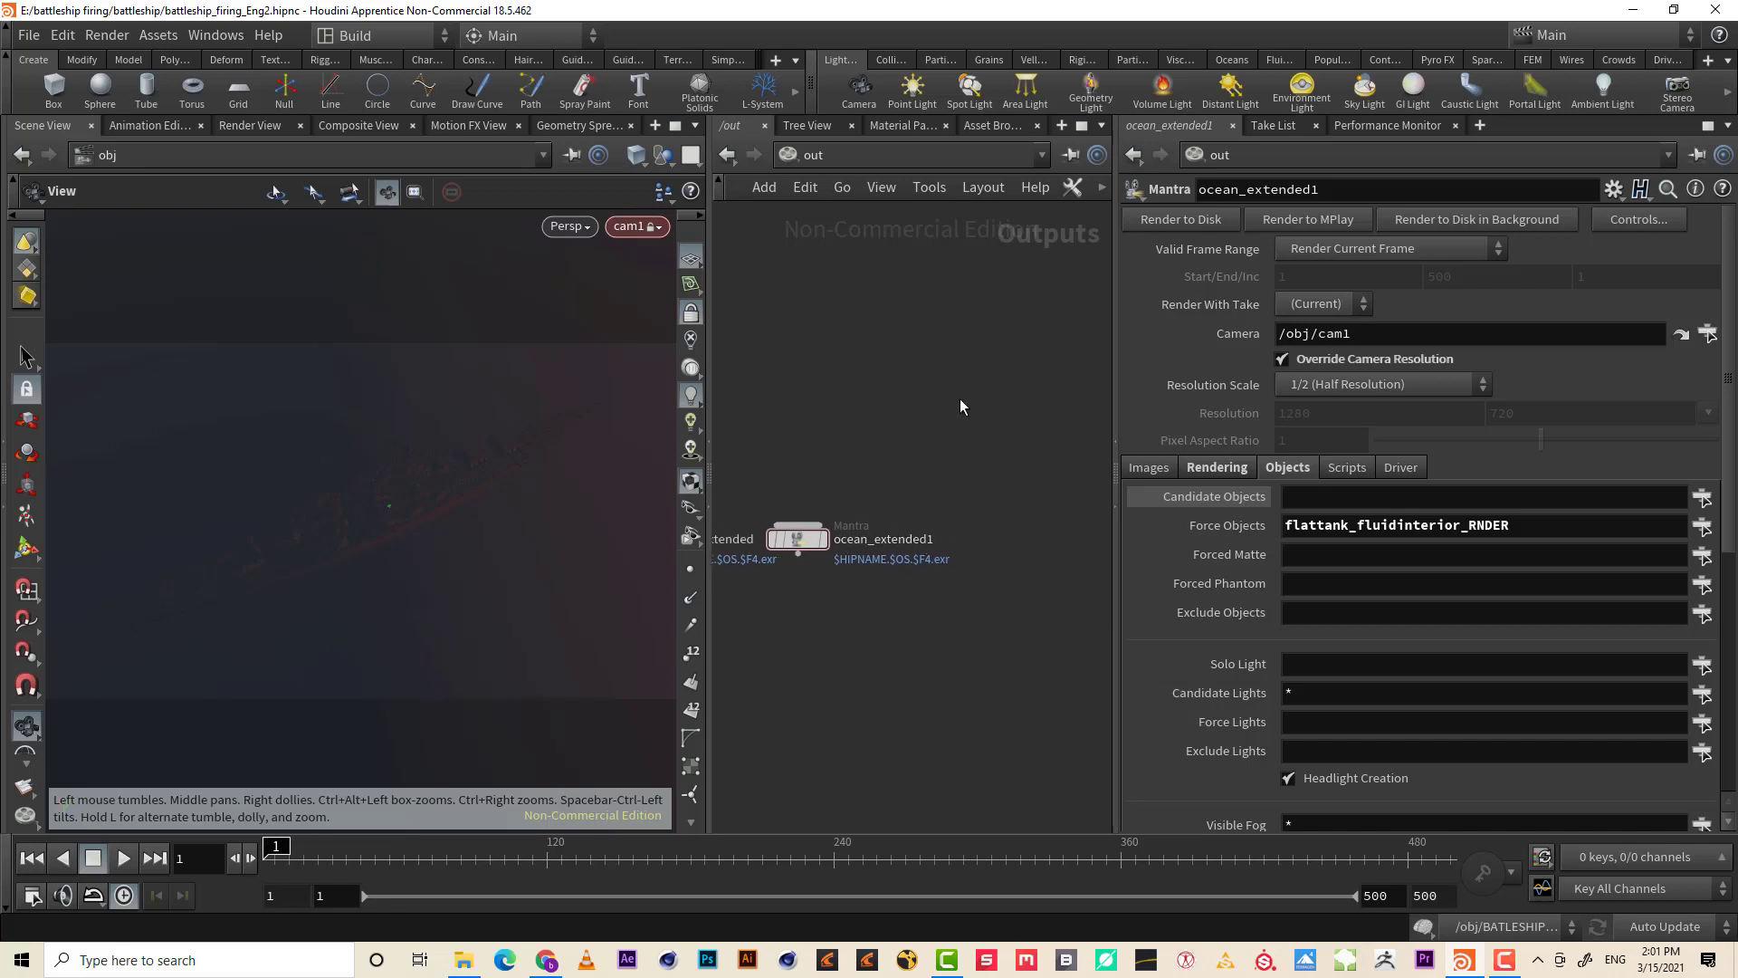
{"action": "scroll", "coordinate": [909, 451], "scroll_direction": "down", "scroll_amount": 2}
{"action": "middle_click_drag", "start_coordinate": [862, 454], "coordinate": [826, 456]}
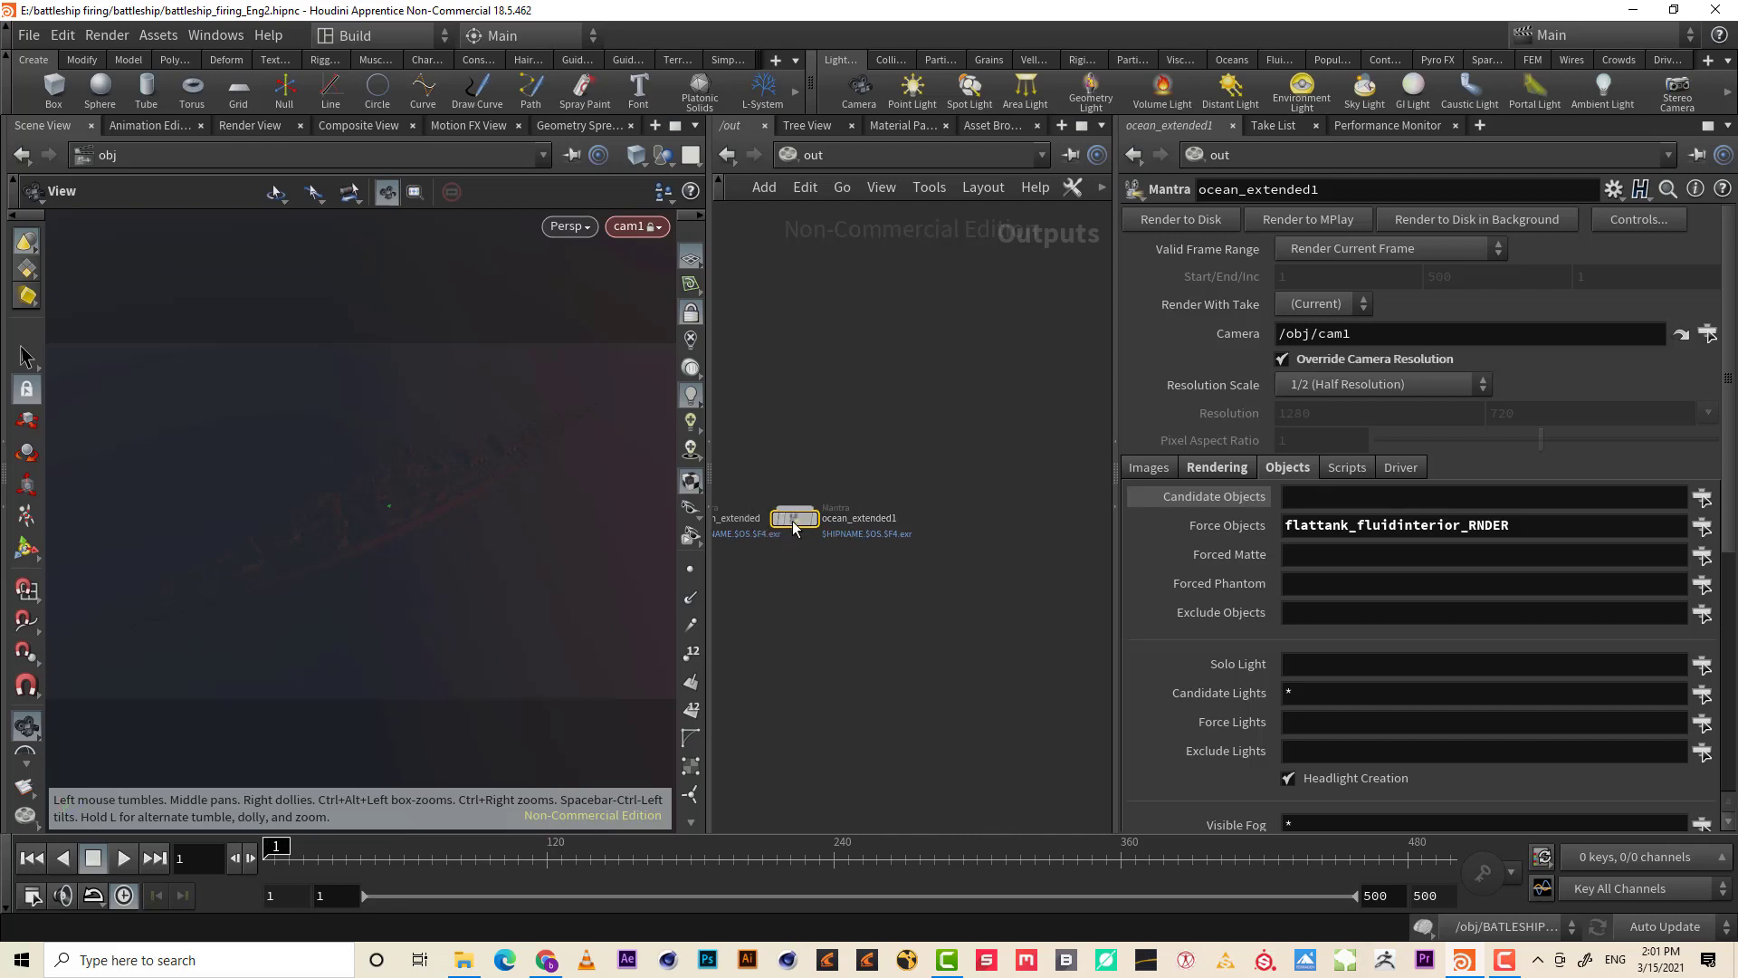
{"action": "left_click_drag", "start_coordinate": [794, 527], "coordinate": [965, 534]}
{"action": "left_click", "coordinate": [965, 530]}
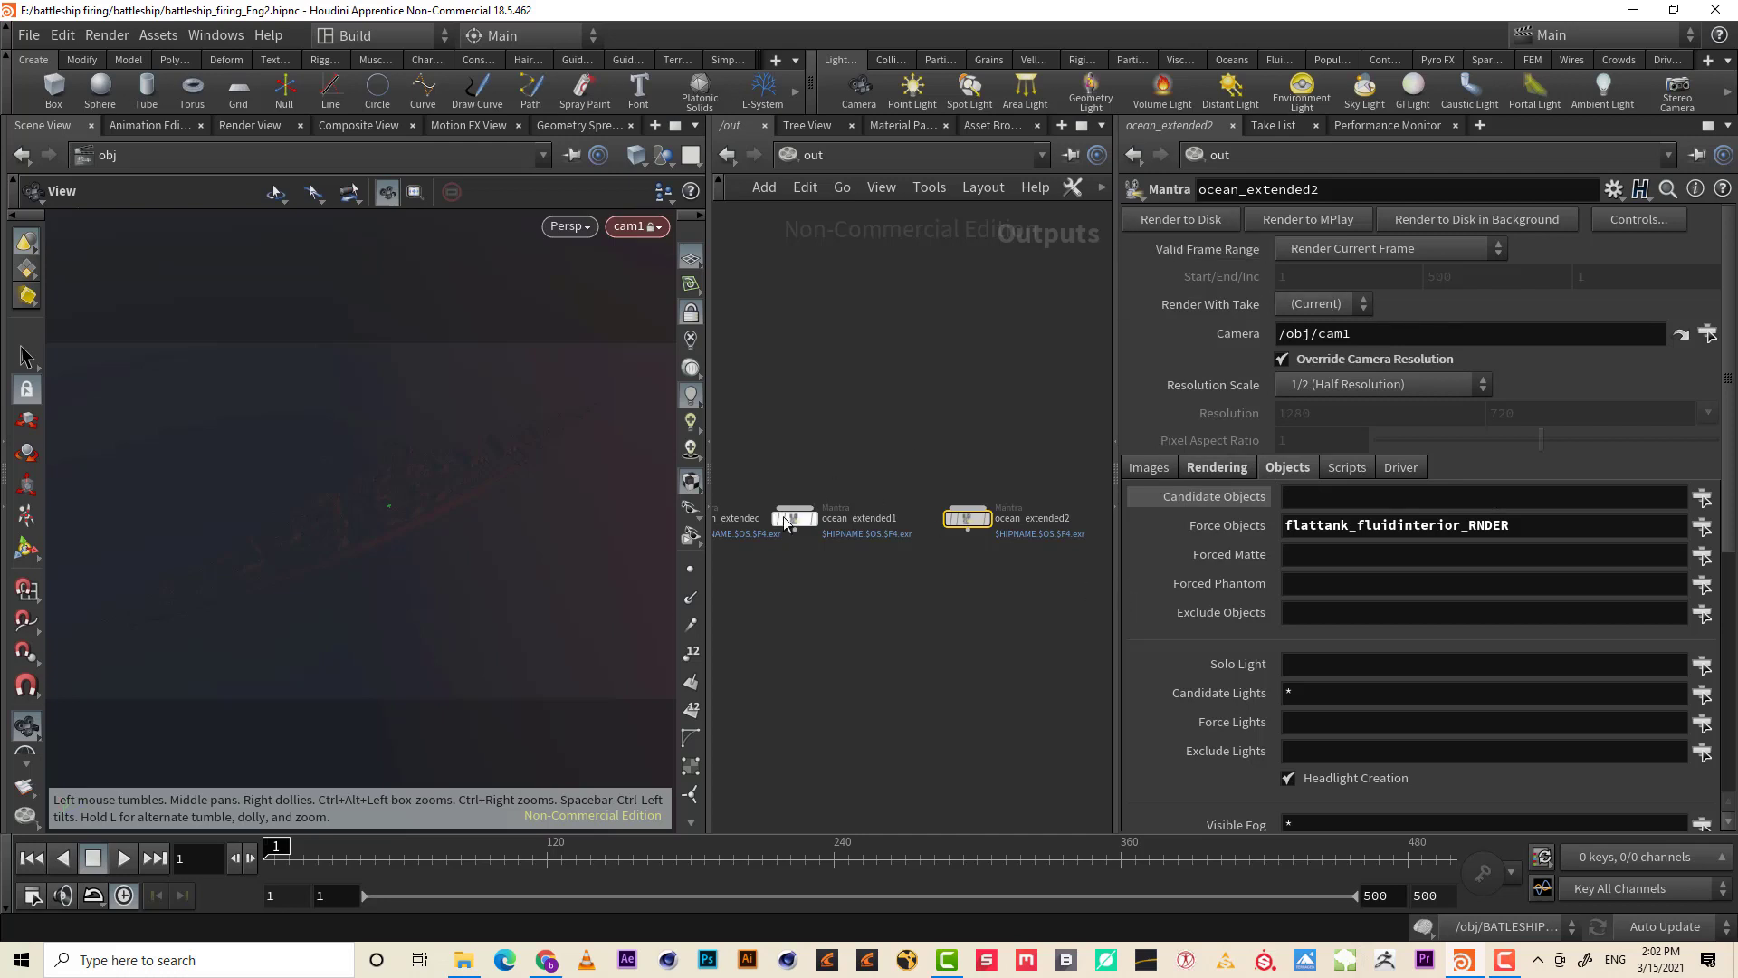
{"action": "middle_click_drag", "start_coordinate": [955, 583], "coordinate": [909, 593]}
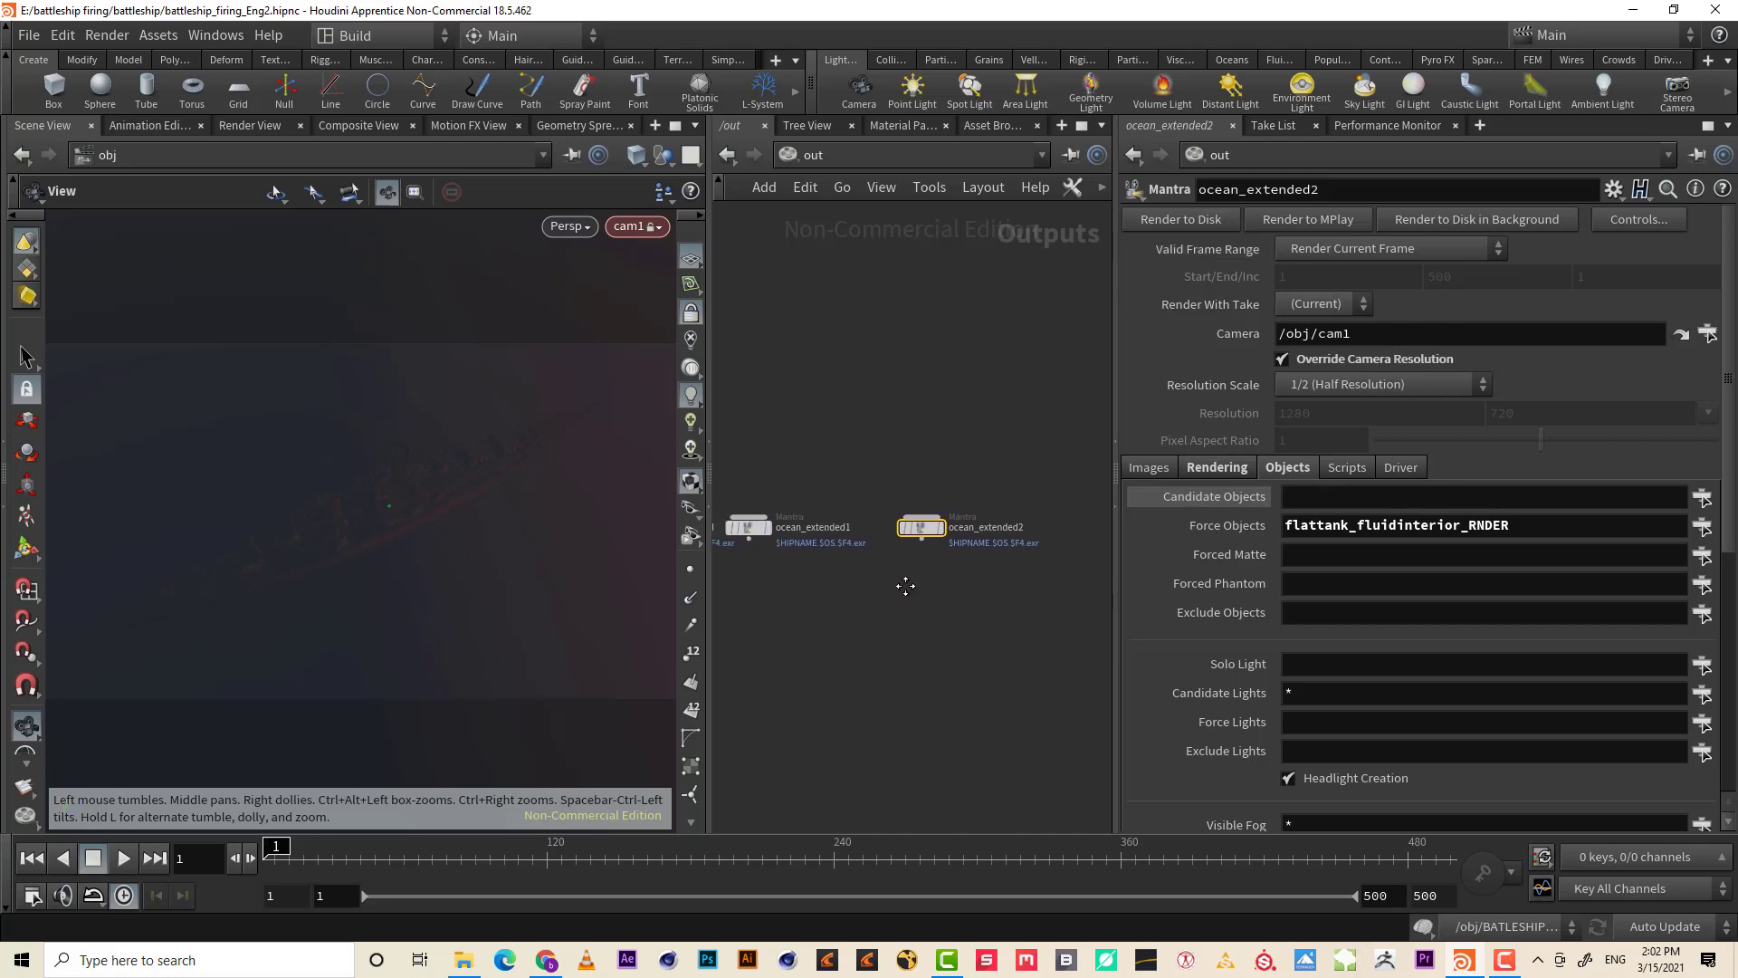
{"action": "left_click", "coordinate": [1546, 531]}
- Clear ocean_extended2's Force Objects and pick BattleShip as its Forced Matte
{"action": "key", "text": "BackSpace"}
{"action": "key", "text": "Return"}
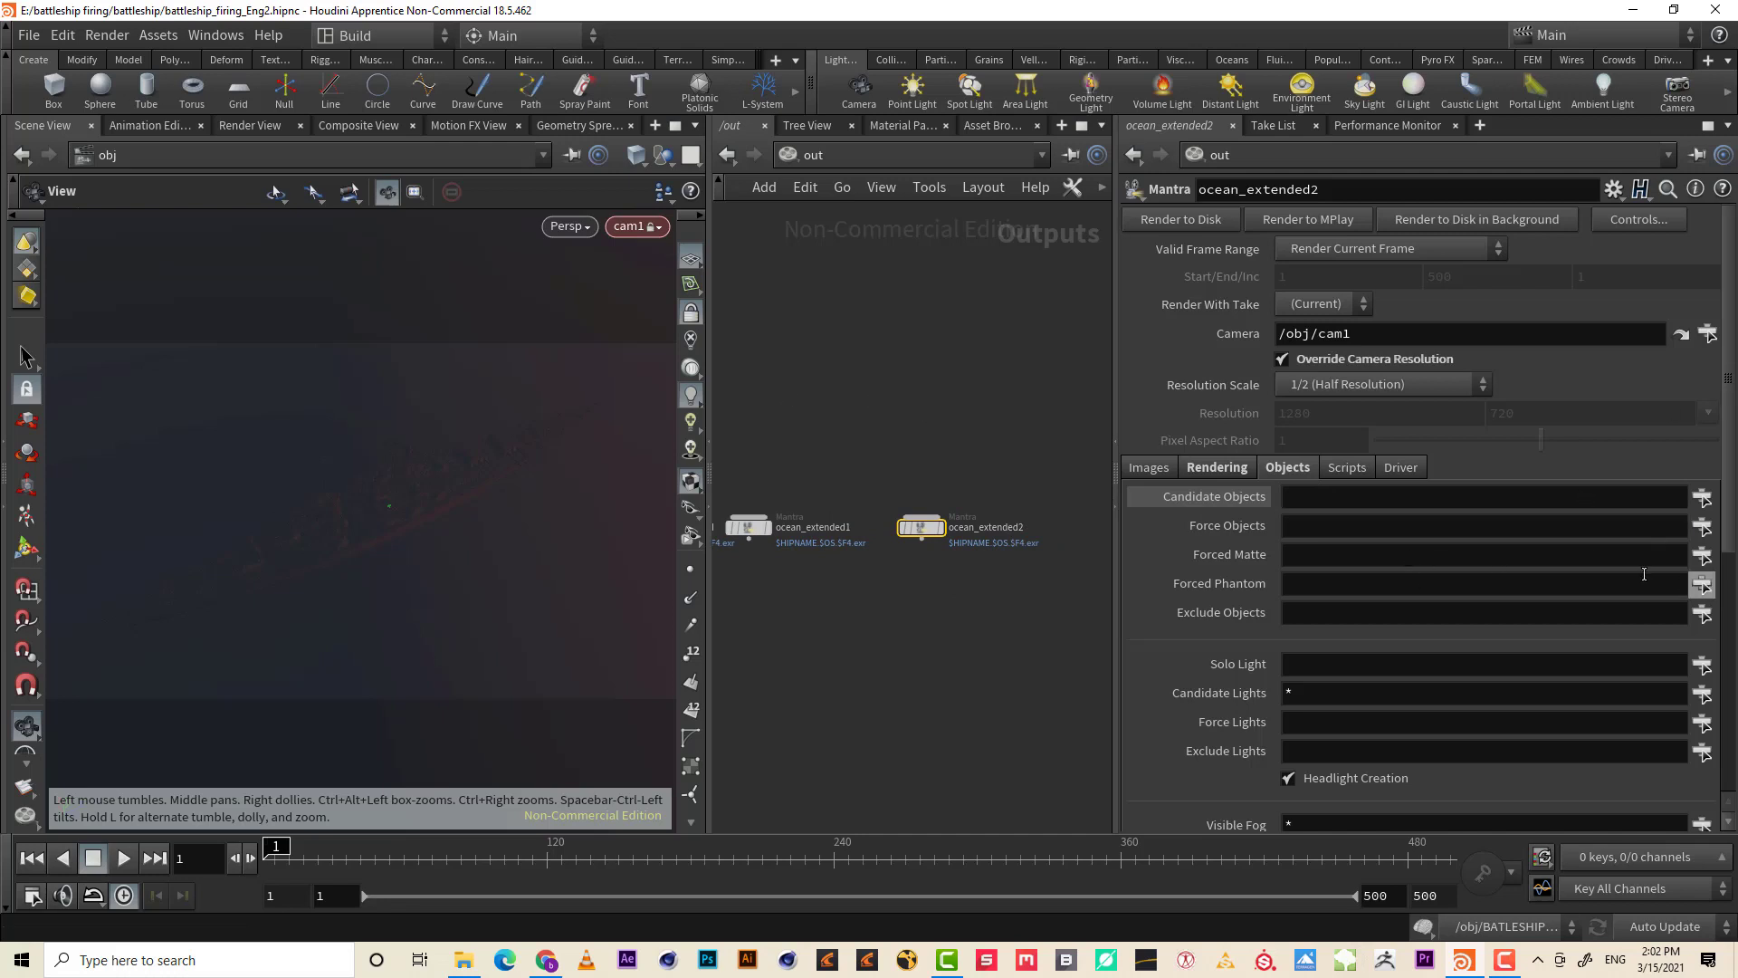
{"action": "left_click", "coordinate": [1702, 556]}
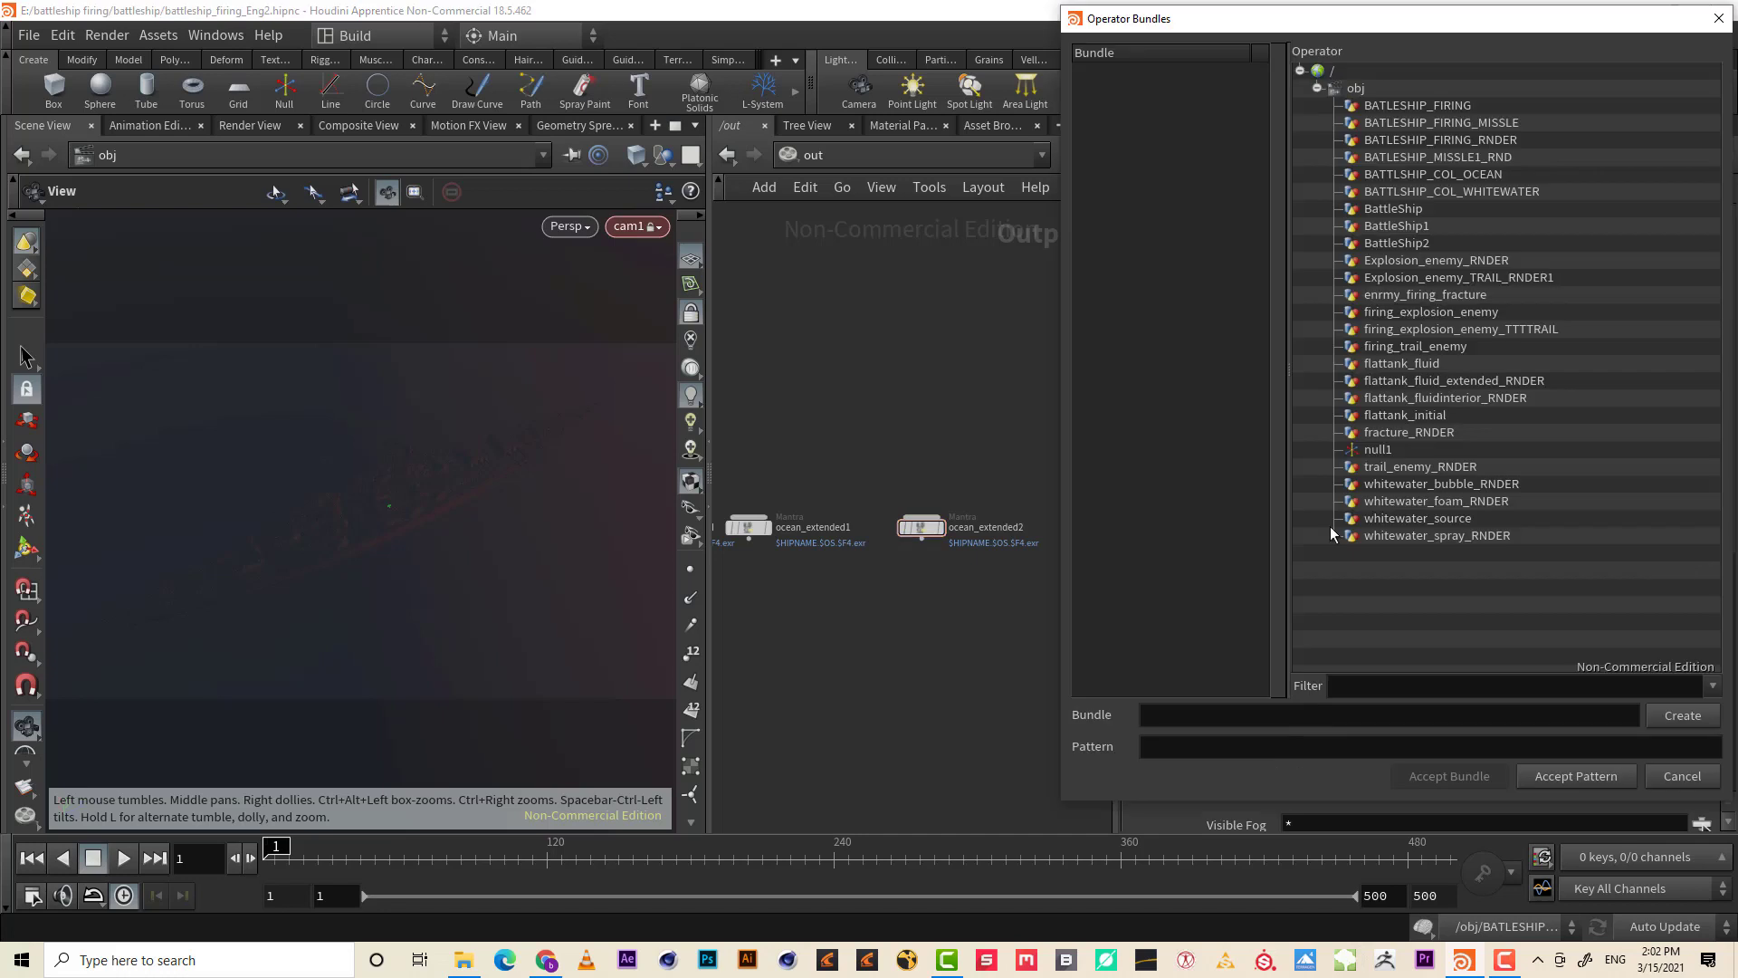
{"action": "left_click", "coordinate": [1391, 684]}
{"action": "type", "text": "ba"}
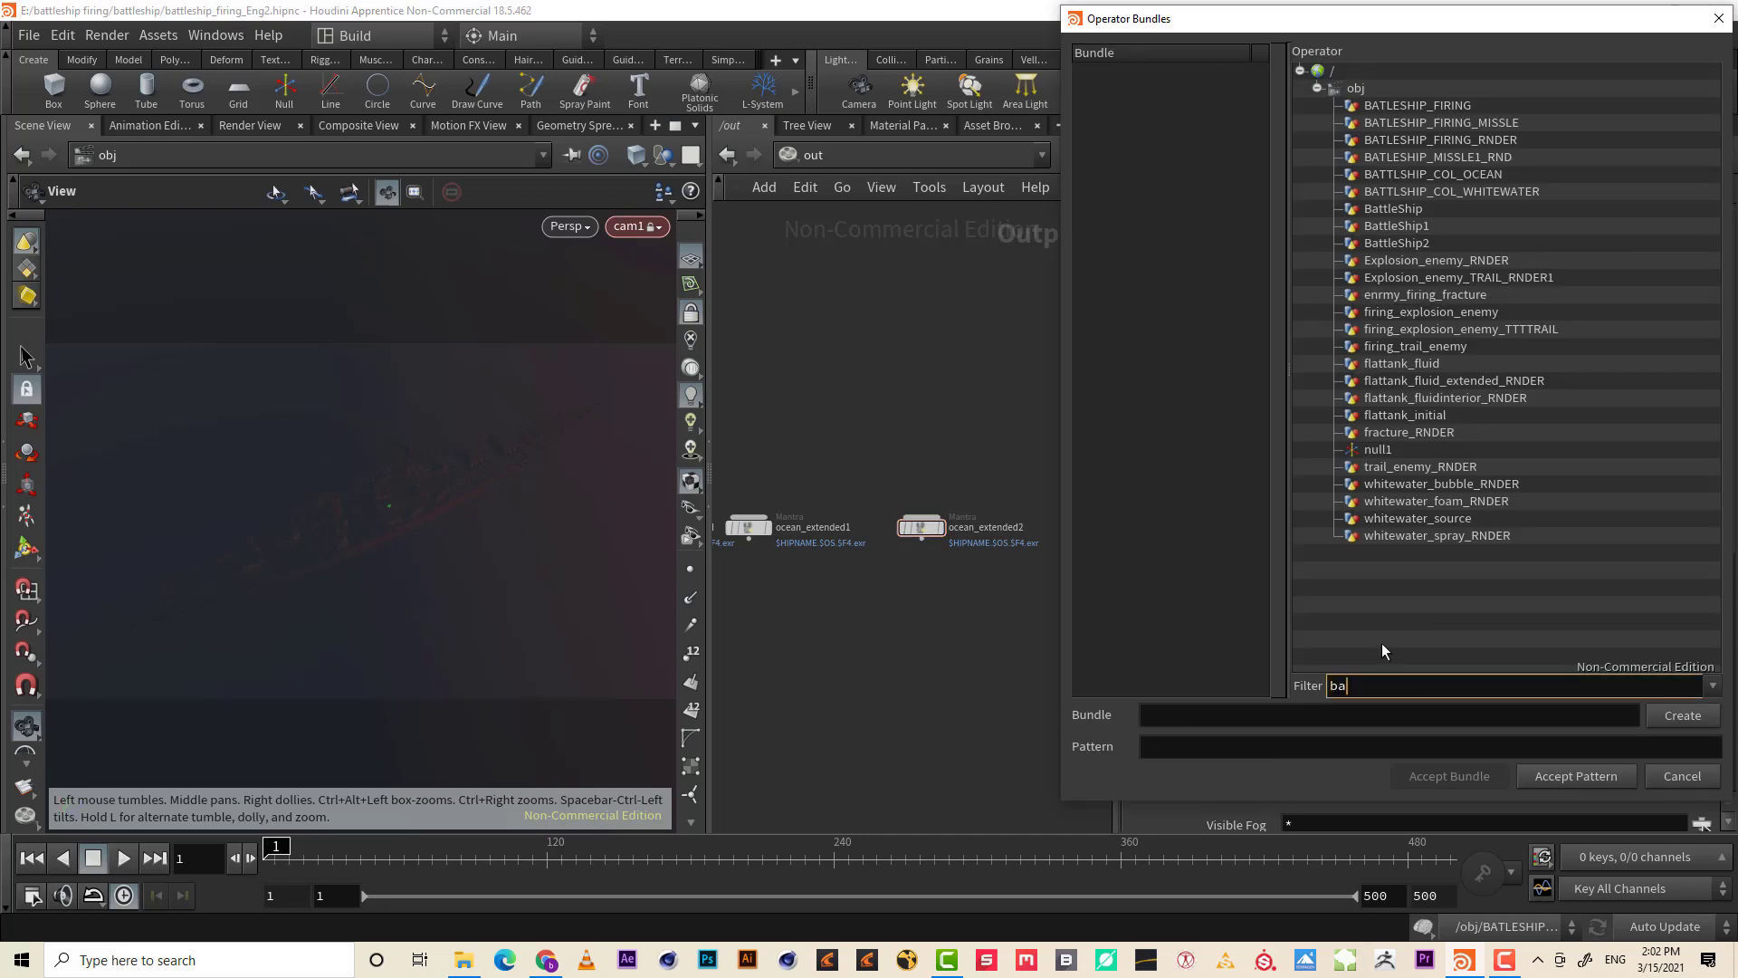
{"action": "type", "text": "tt"}
{"action": "key", "text": "Return"}
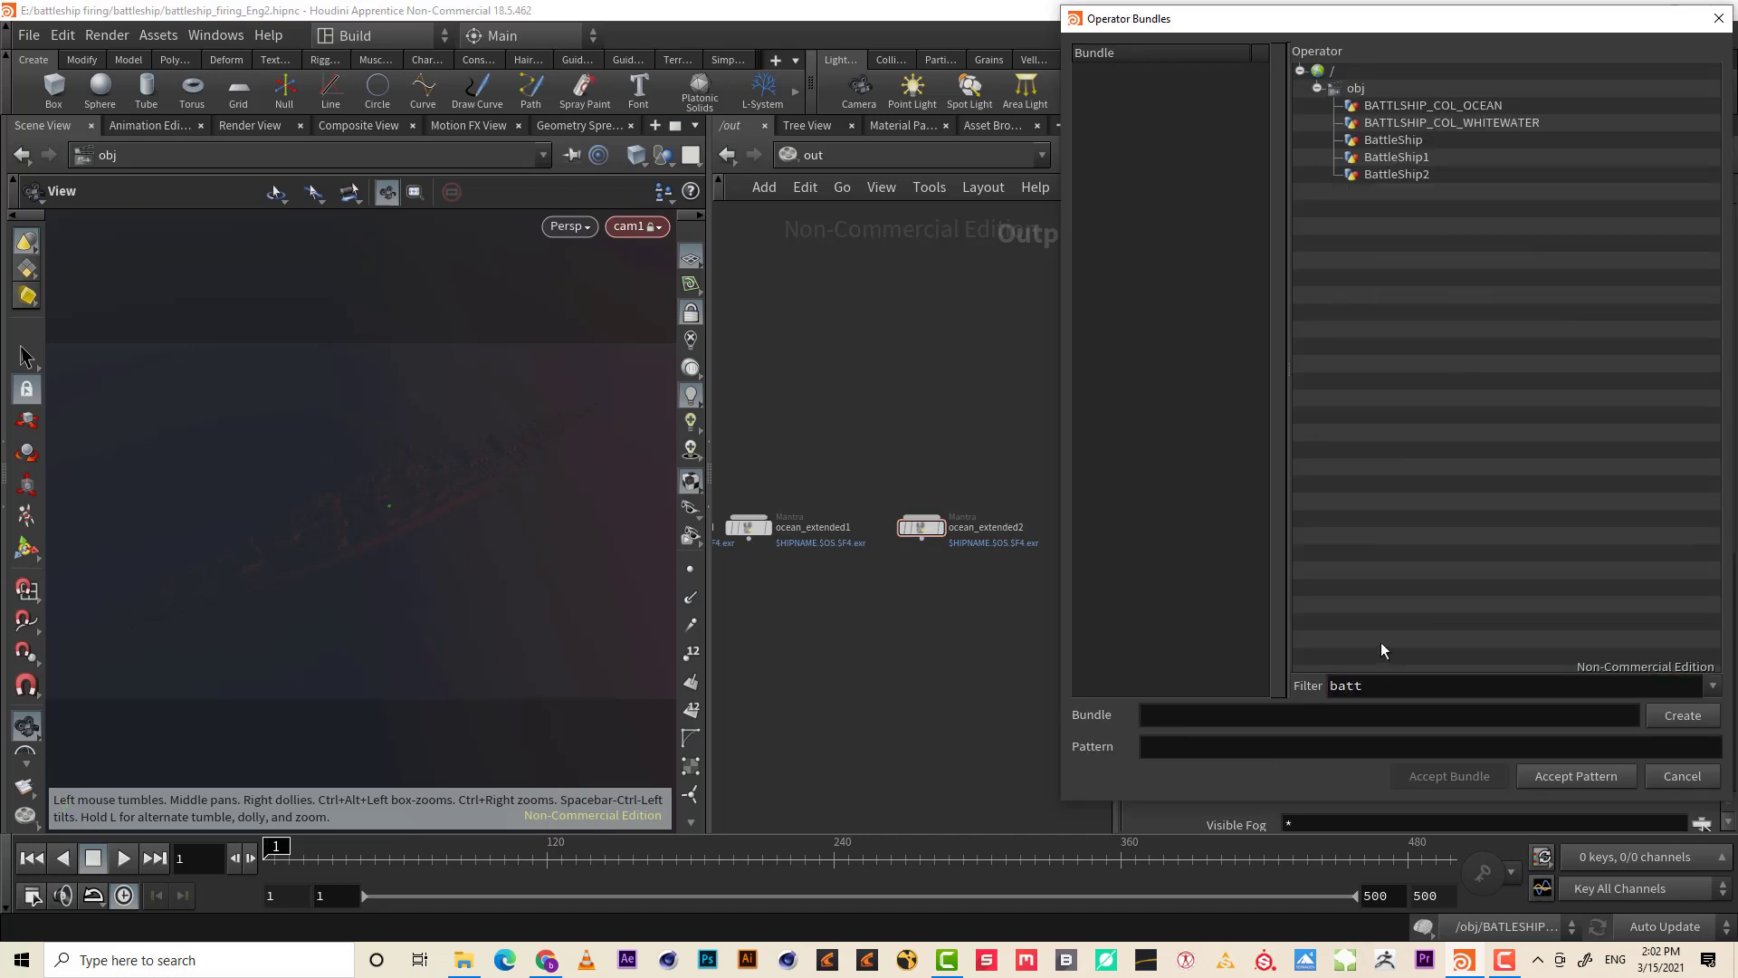
{"action": "left_click", "coordinate": [1418, 141]}
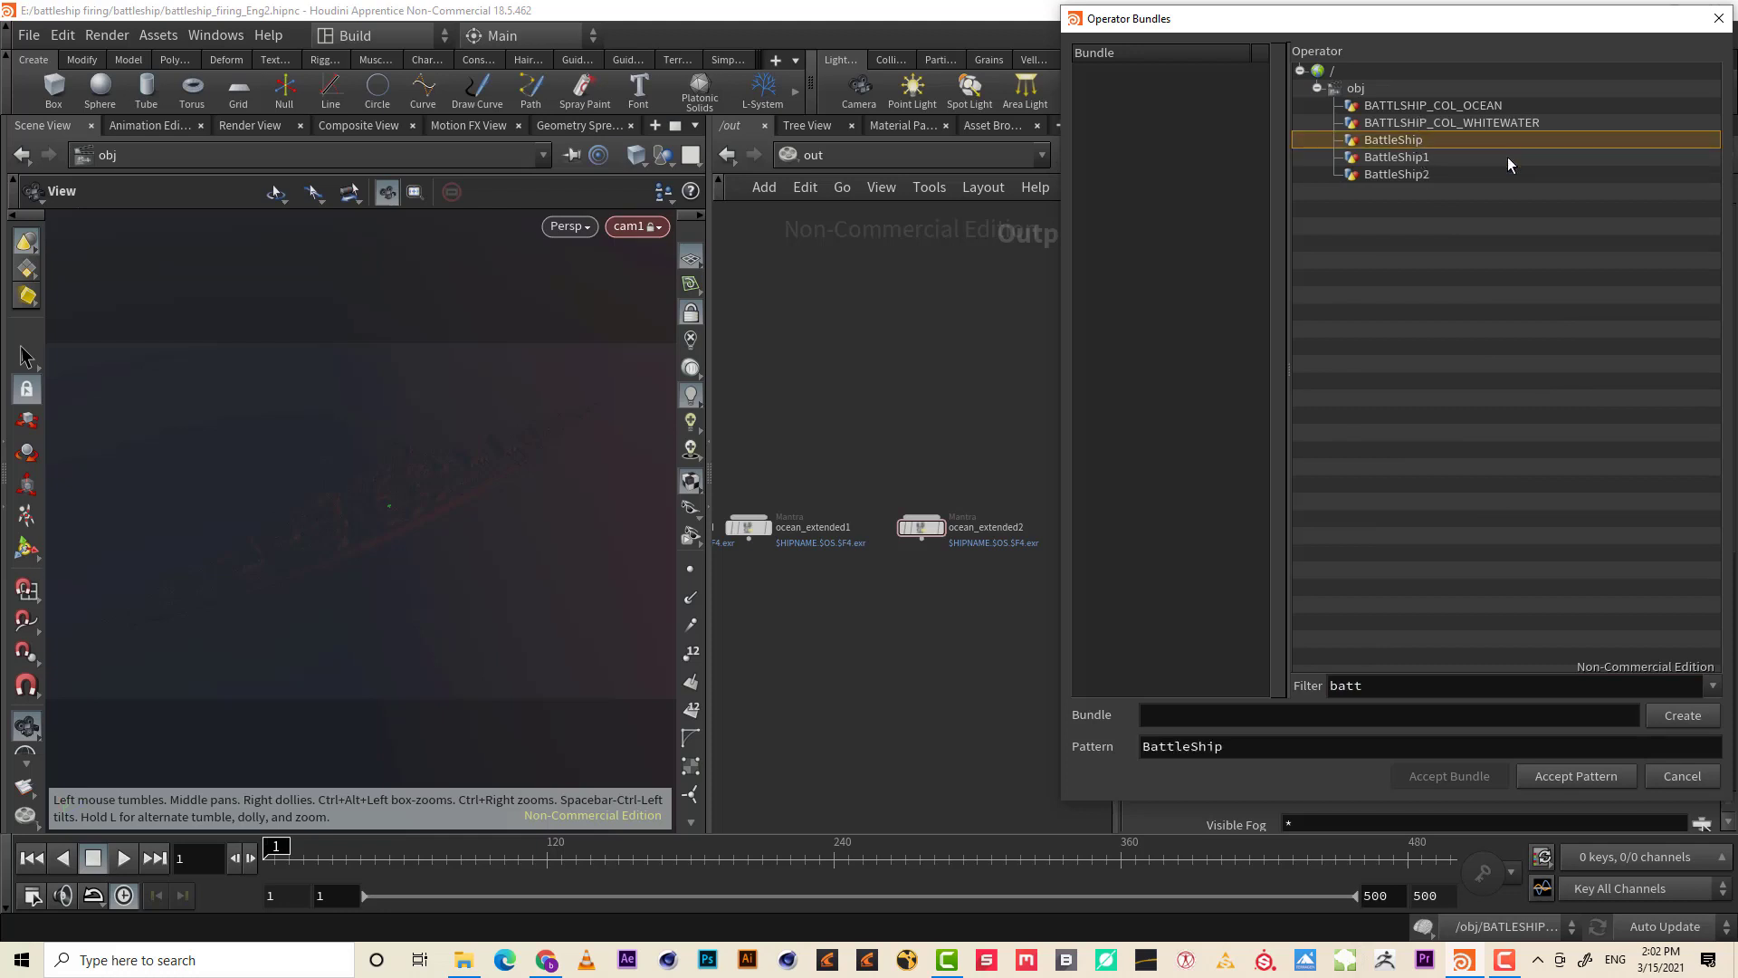
{"action": "left_click", "coordinate": [1612, 780]}
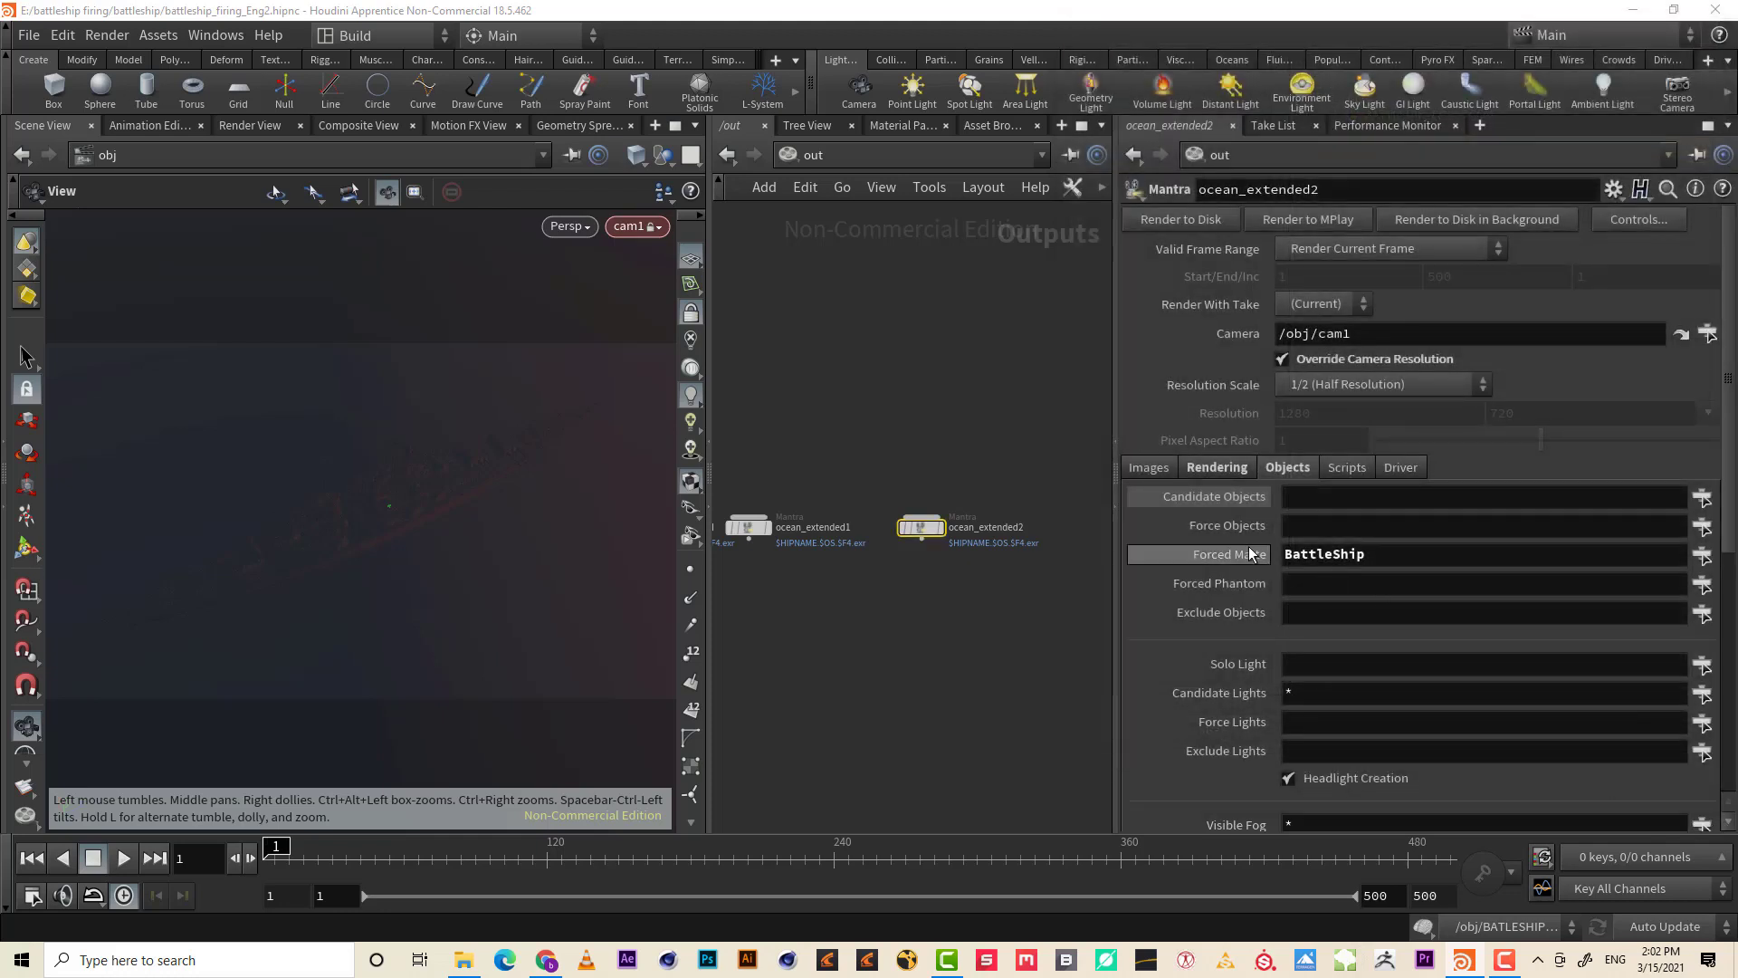
{"action": "left_click", "coordinate": [1368, 520]}
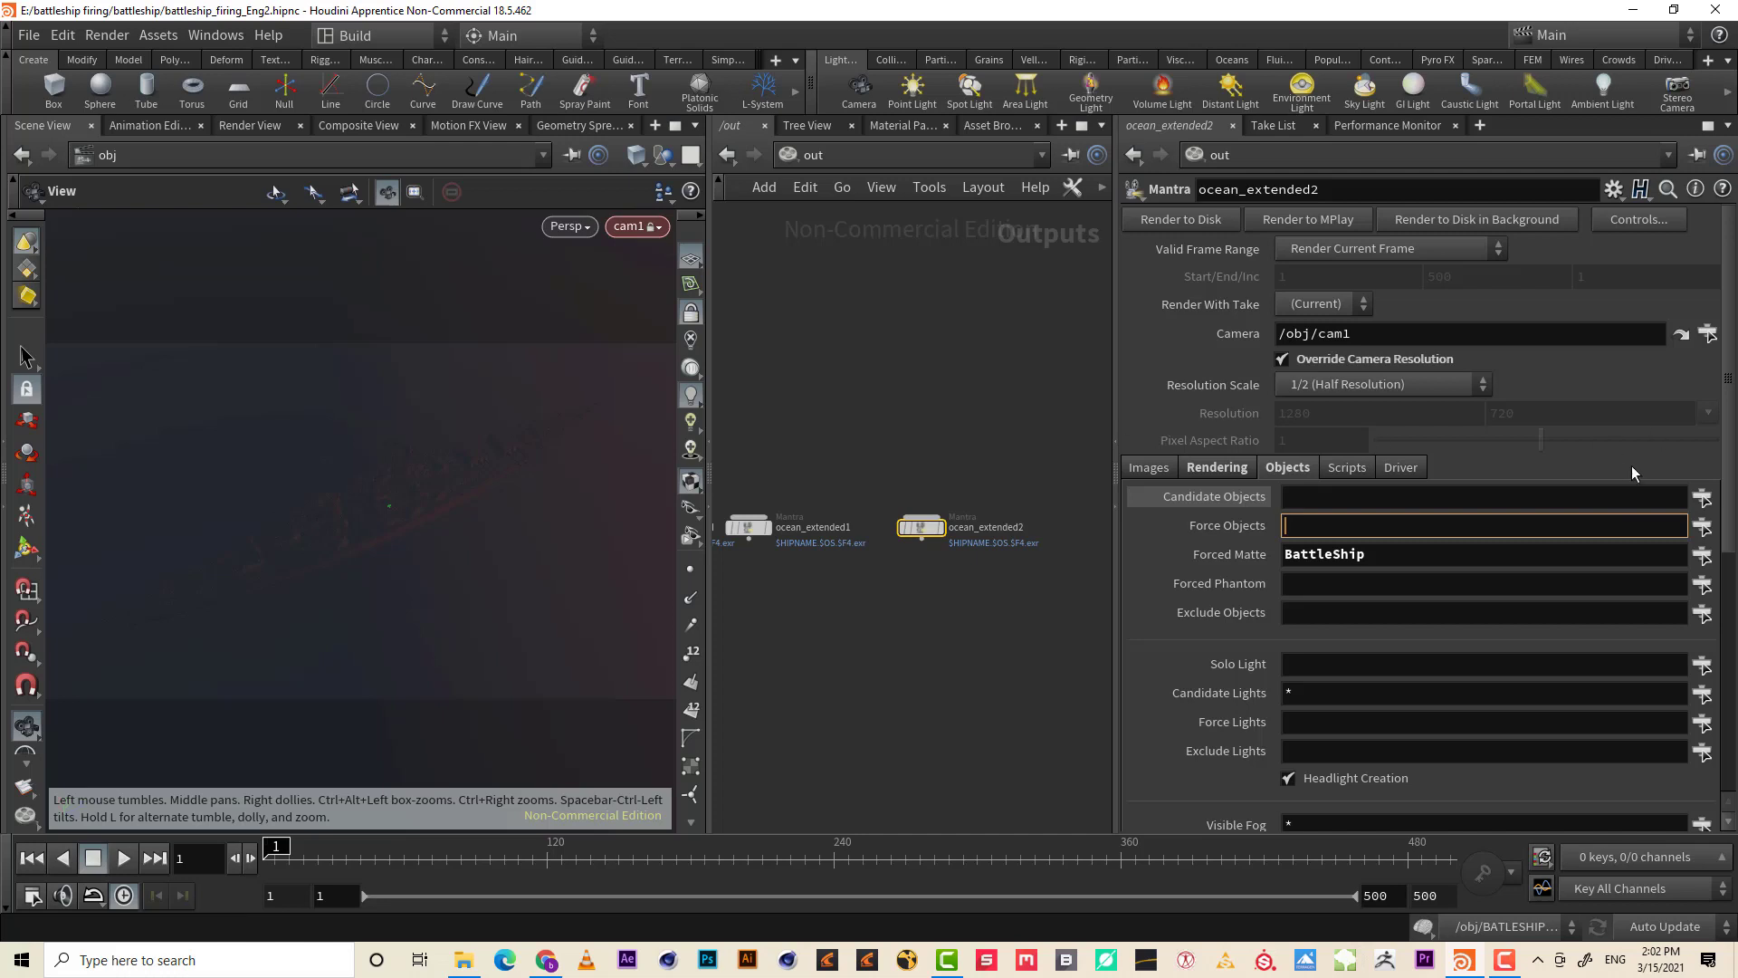
{"action": "middle_click_drag", "start_coordinate": [996, 460], "coordinate": [959, 464]}
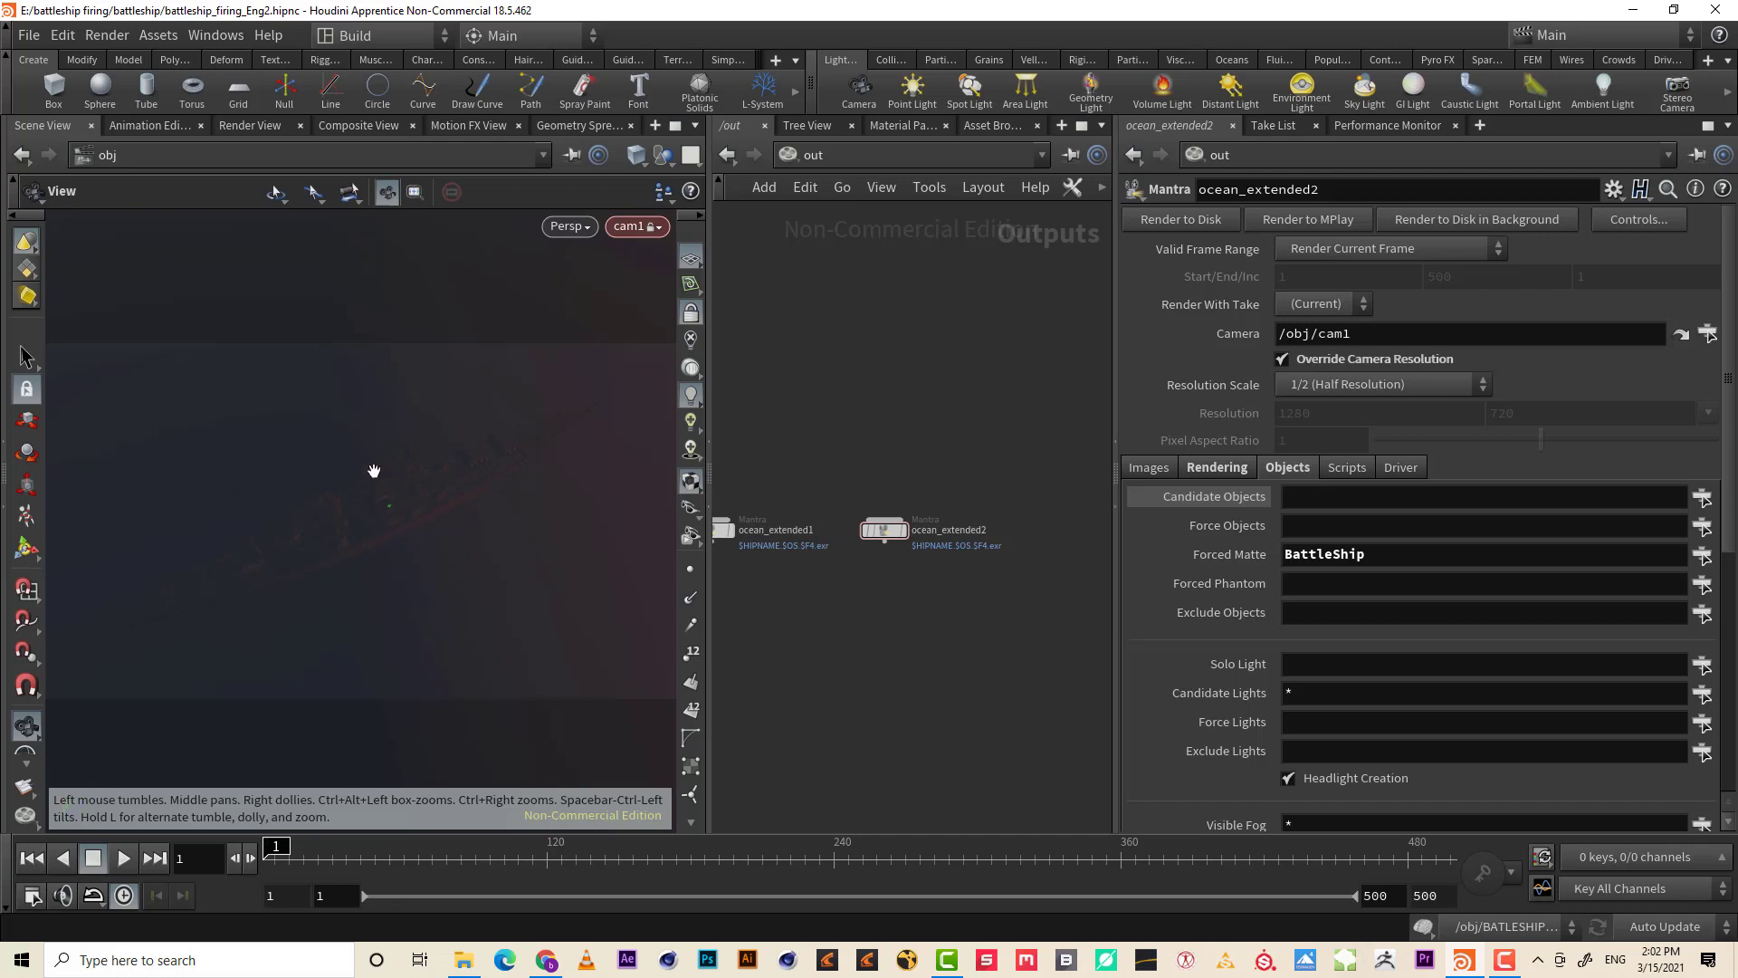
- Set ocean_extended2's Force Objects to BATLESHIP_MISSLE1_RND from the Operator Bundles chooser
{"action": "left_click", "coordinate": [1347, 525]}
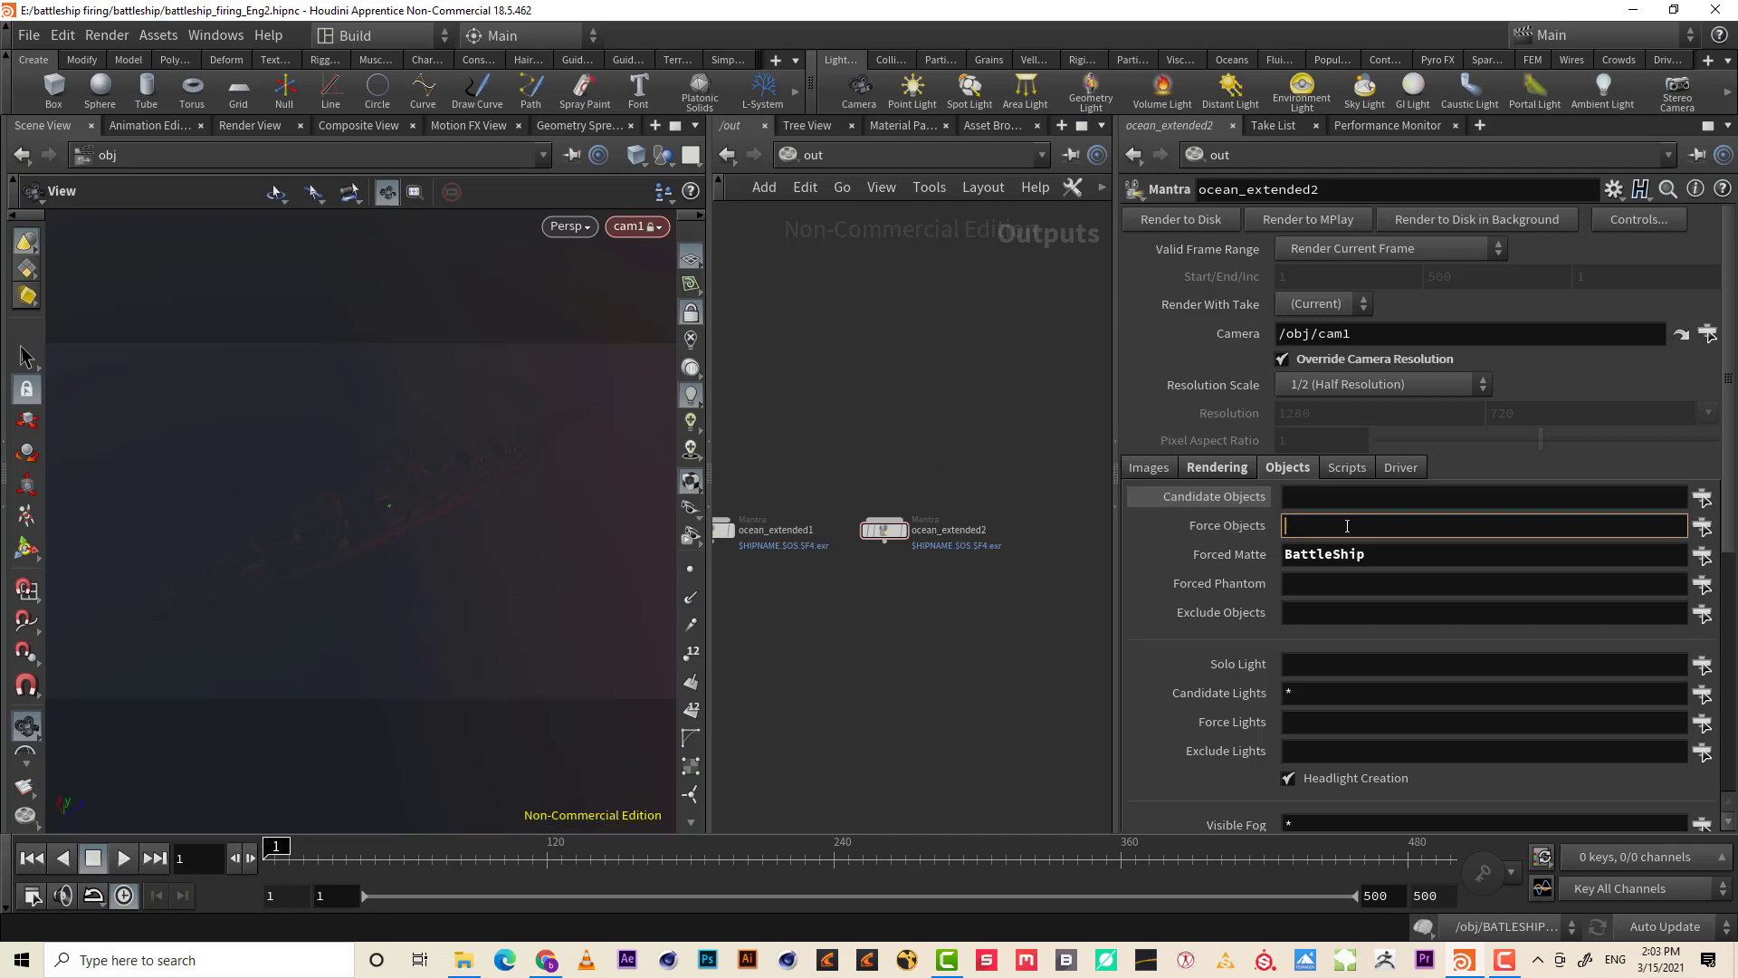
{"action": "left_click", "coordinate": [1701, 525]}
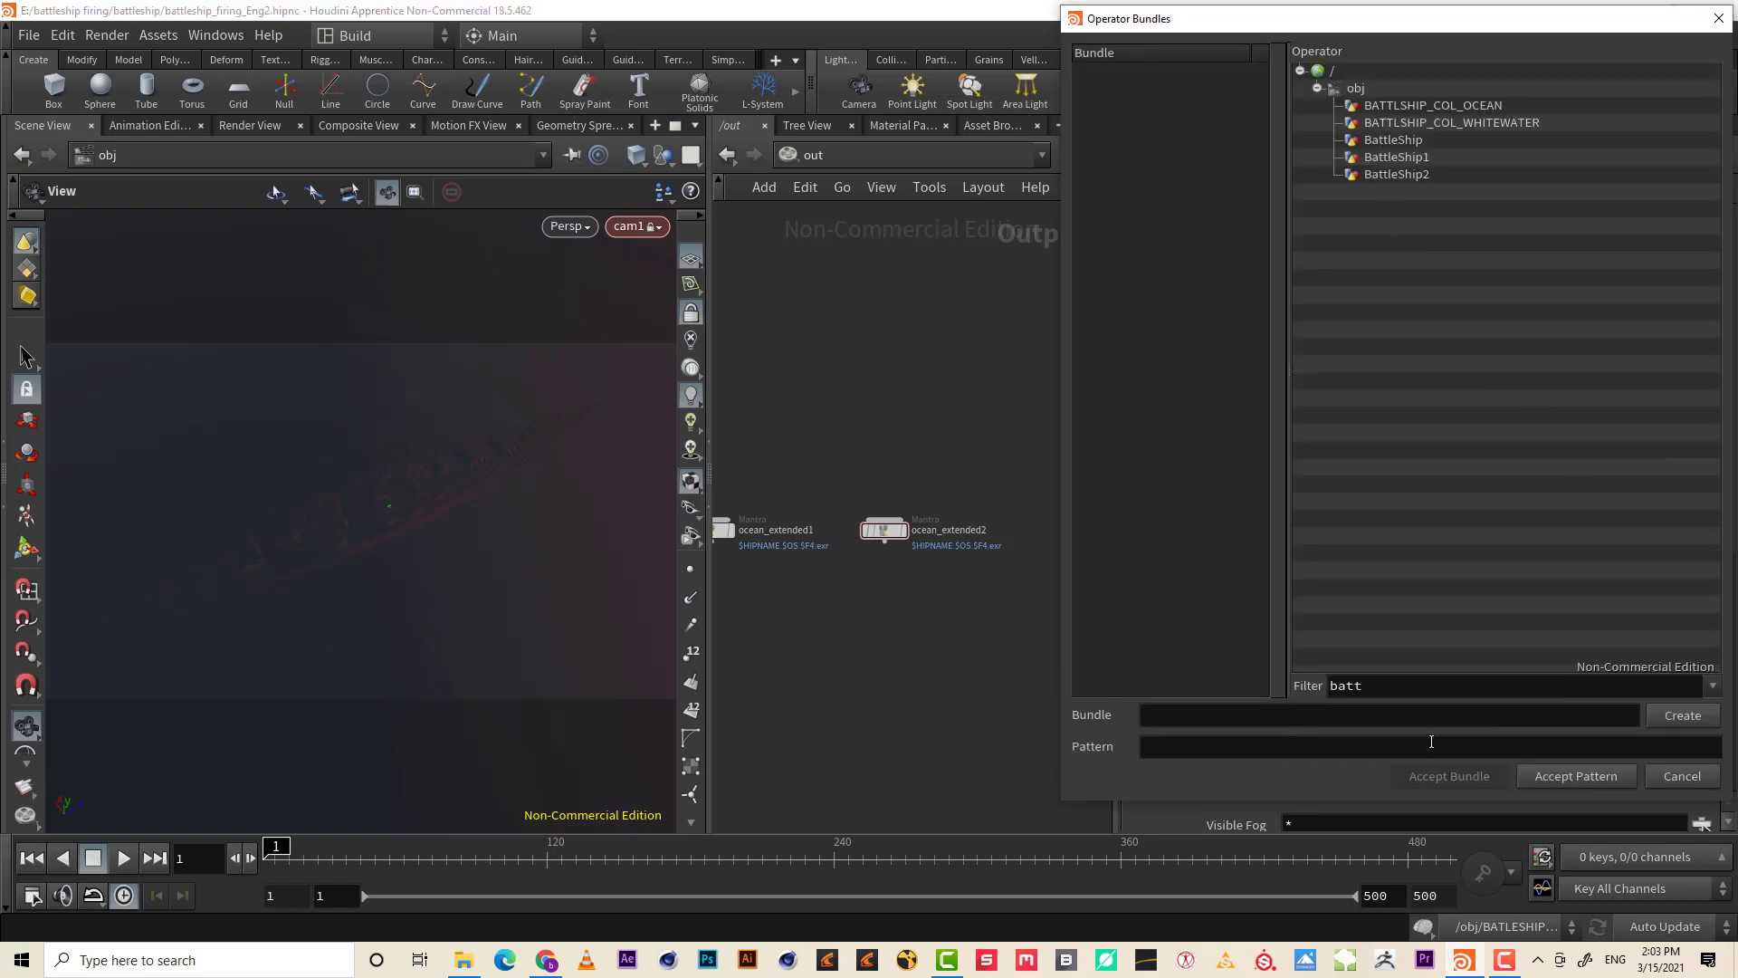
{"action": "left_click_drag", "start_coordinate": [1367, 685], "coordinate": [1327, 685]}
{"action": "key", "text": "BackSpace"}
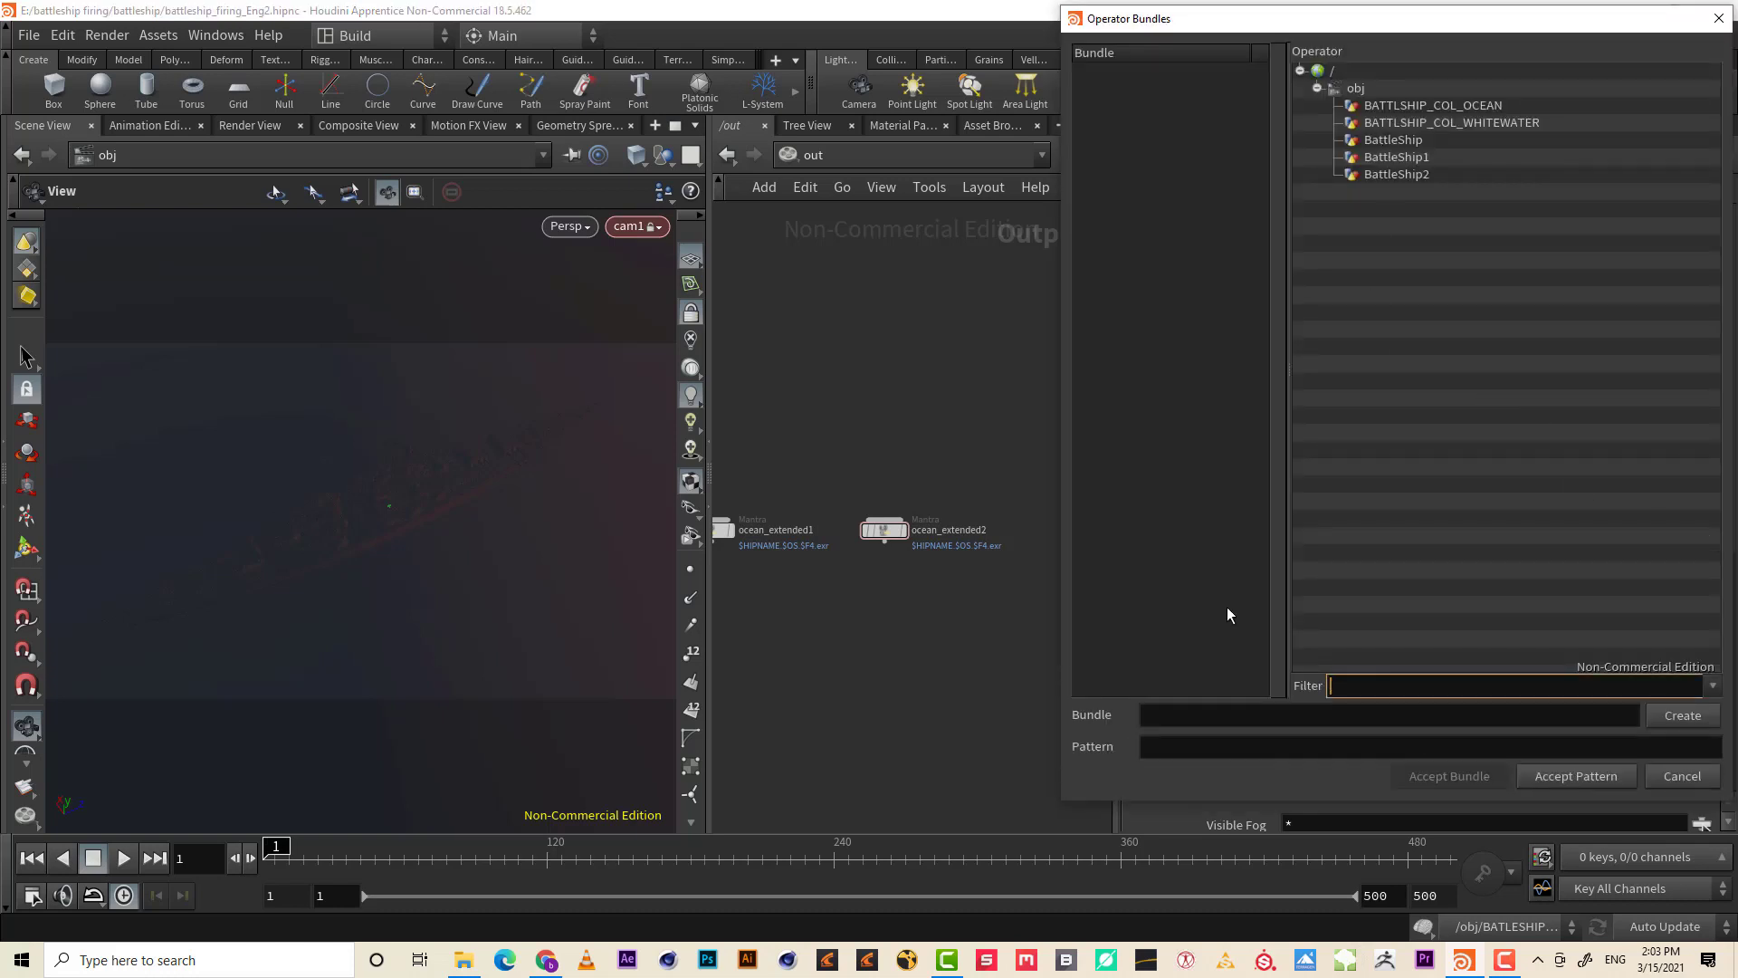
{"action": "key", "text": "Return"}
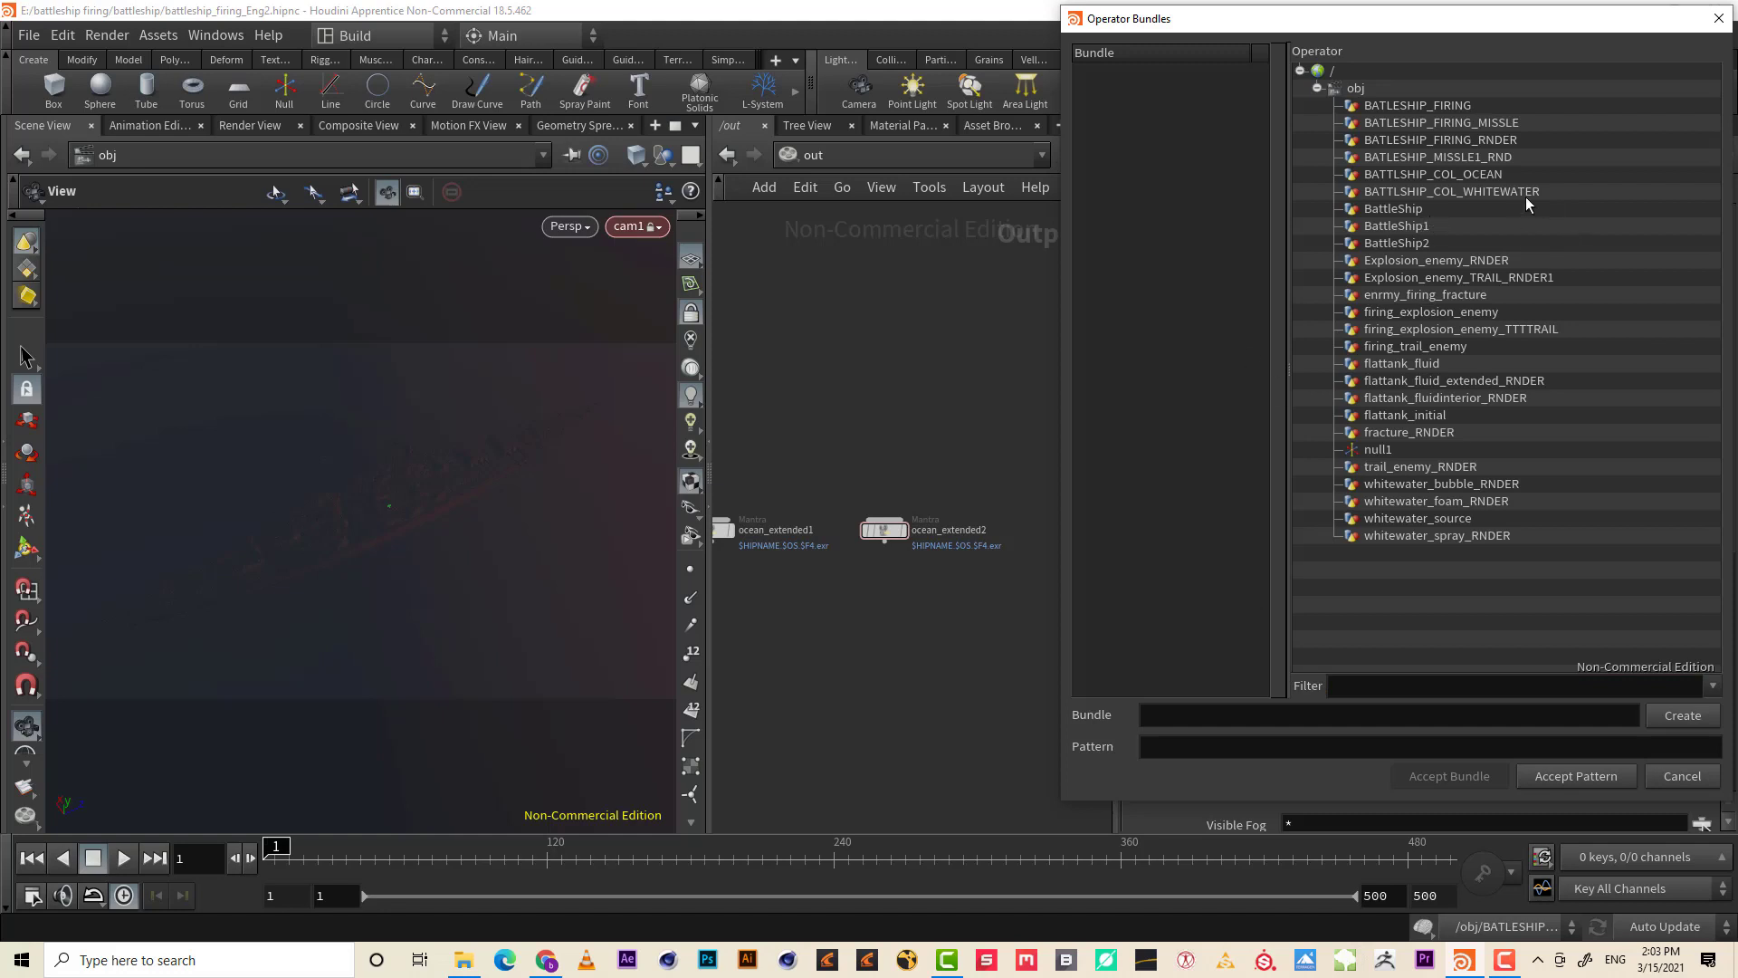
{"action": "left_click", "coordinate": [1357, 689]}
{"action": "type", "text": "re"}
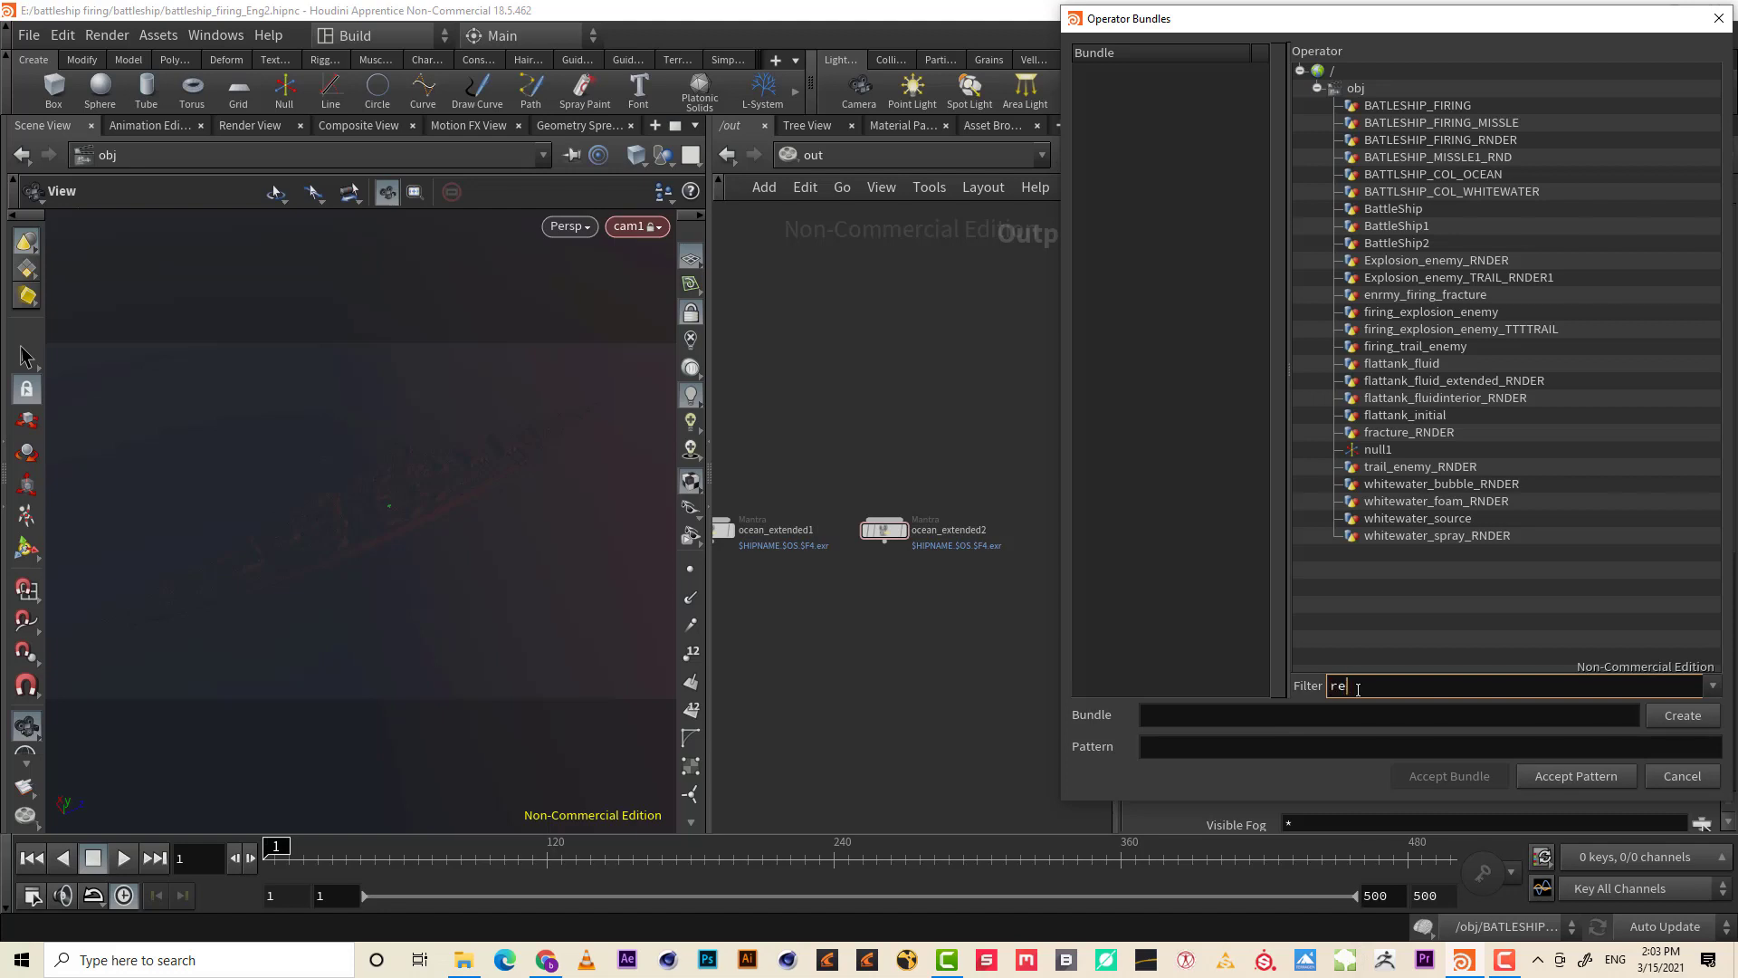
{"action": "type", "text": "n"}
{"action": "key", "text": "Return"}
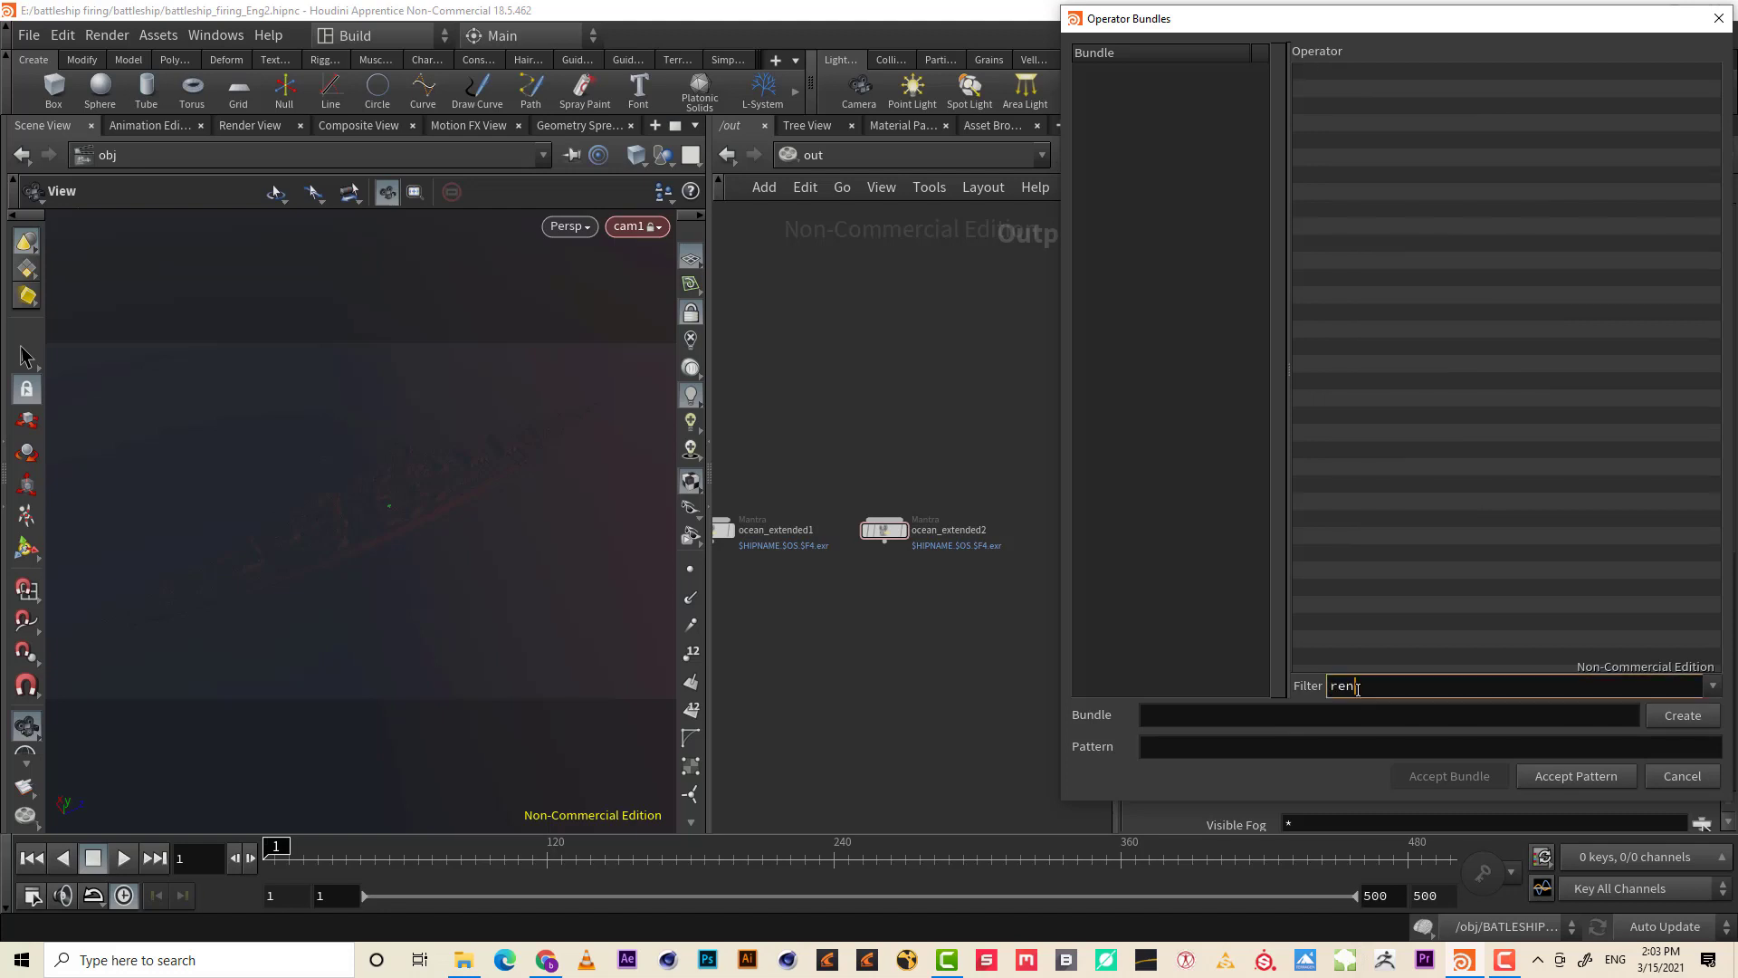
{"action": "key", "text": "BackSpace"}
{"action": "key", "text": "BackSpace"}
{"action": "key", "text": "BackSpace"}
{"action": "key", "text": "Return"}
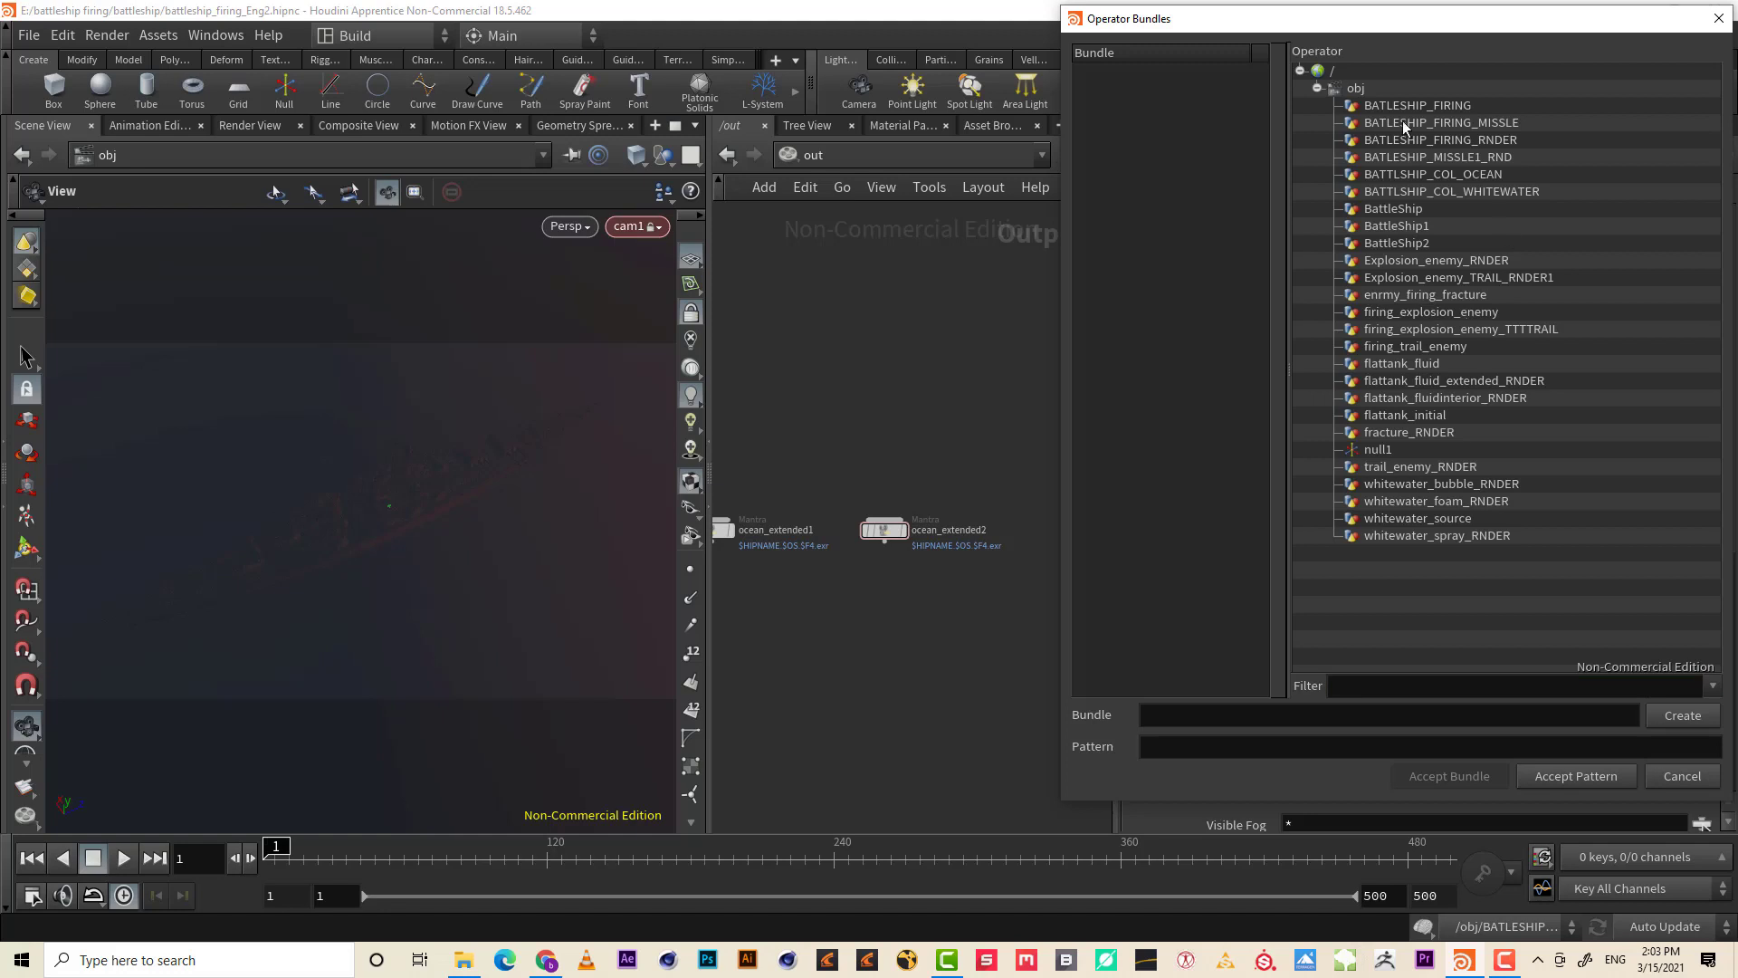
{"action": "left_click", "coordinate": [1493, 160]}
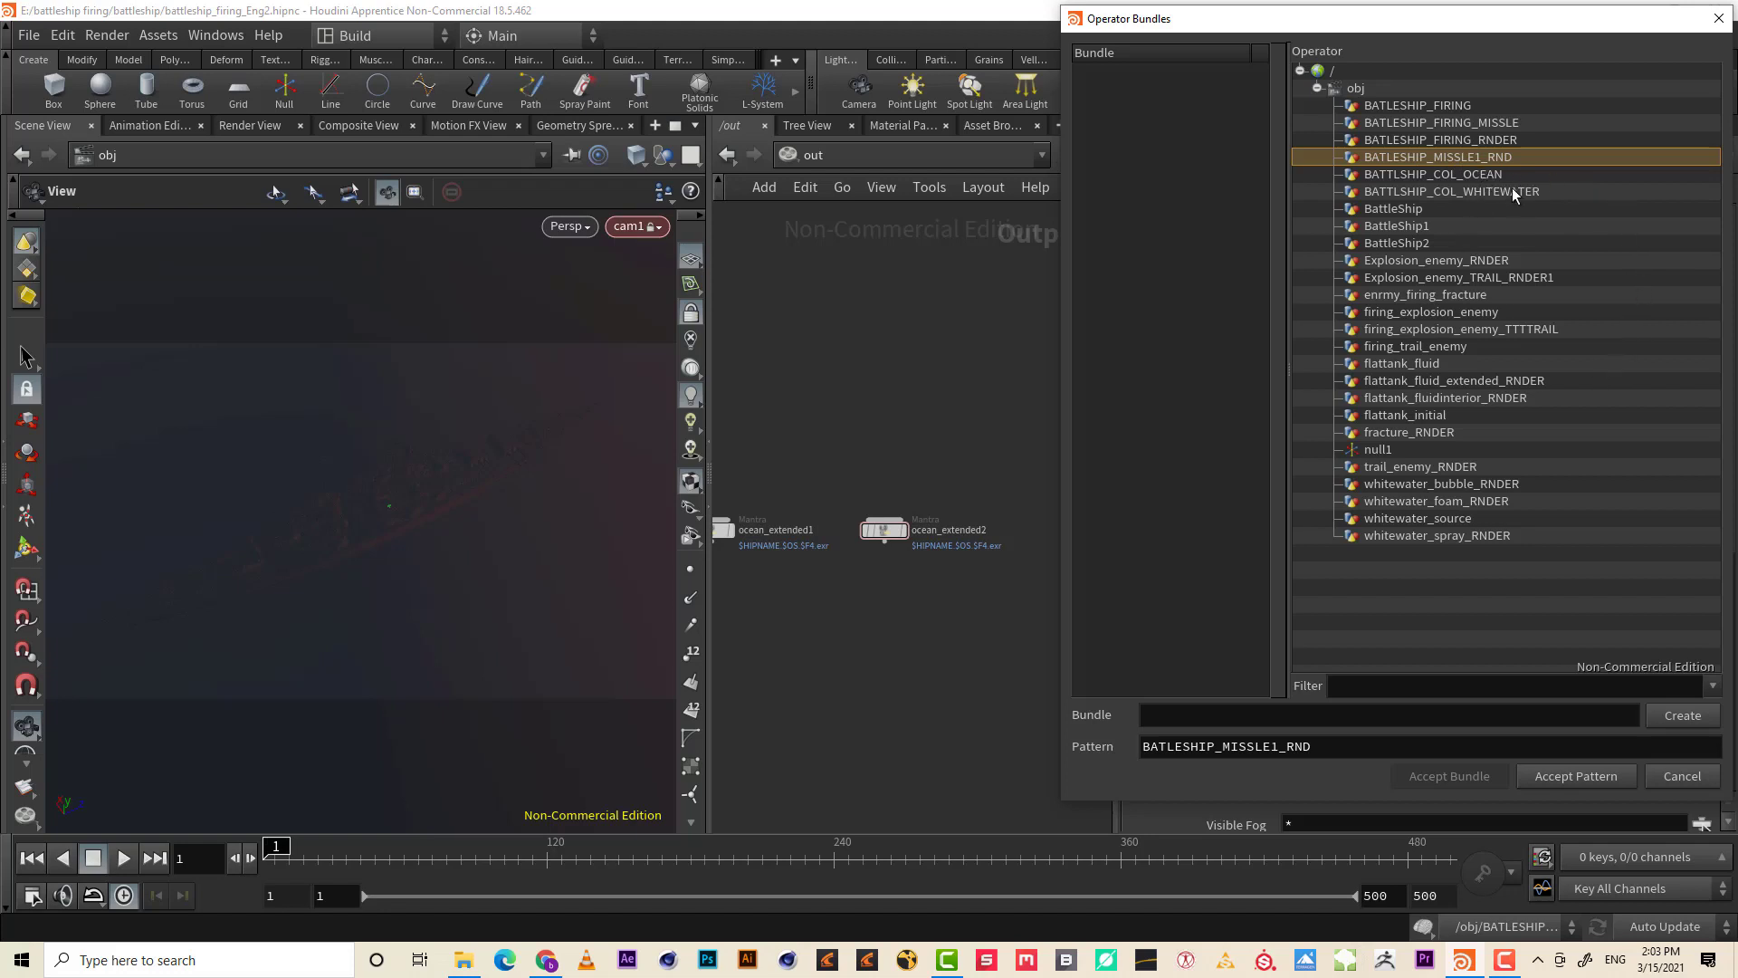
{"action": "left_click", "coordinate": [1576, 776]}
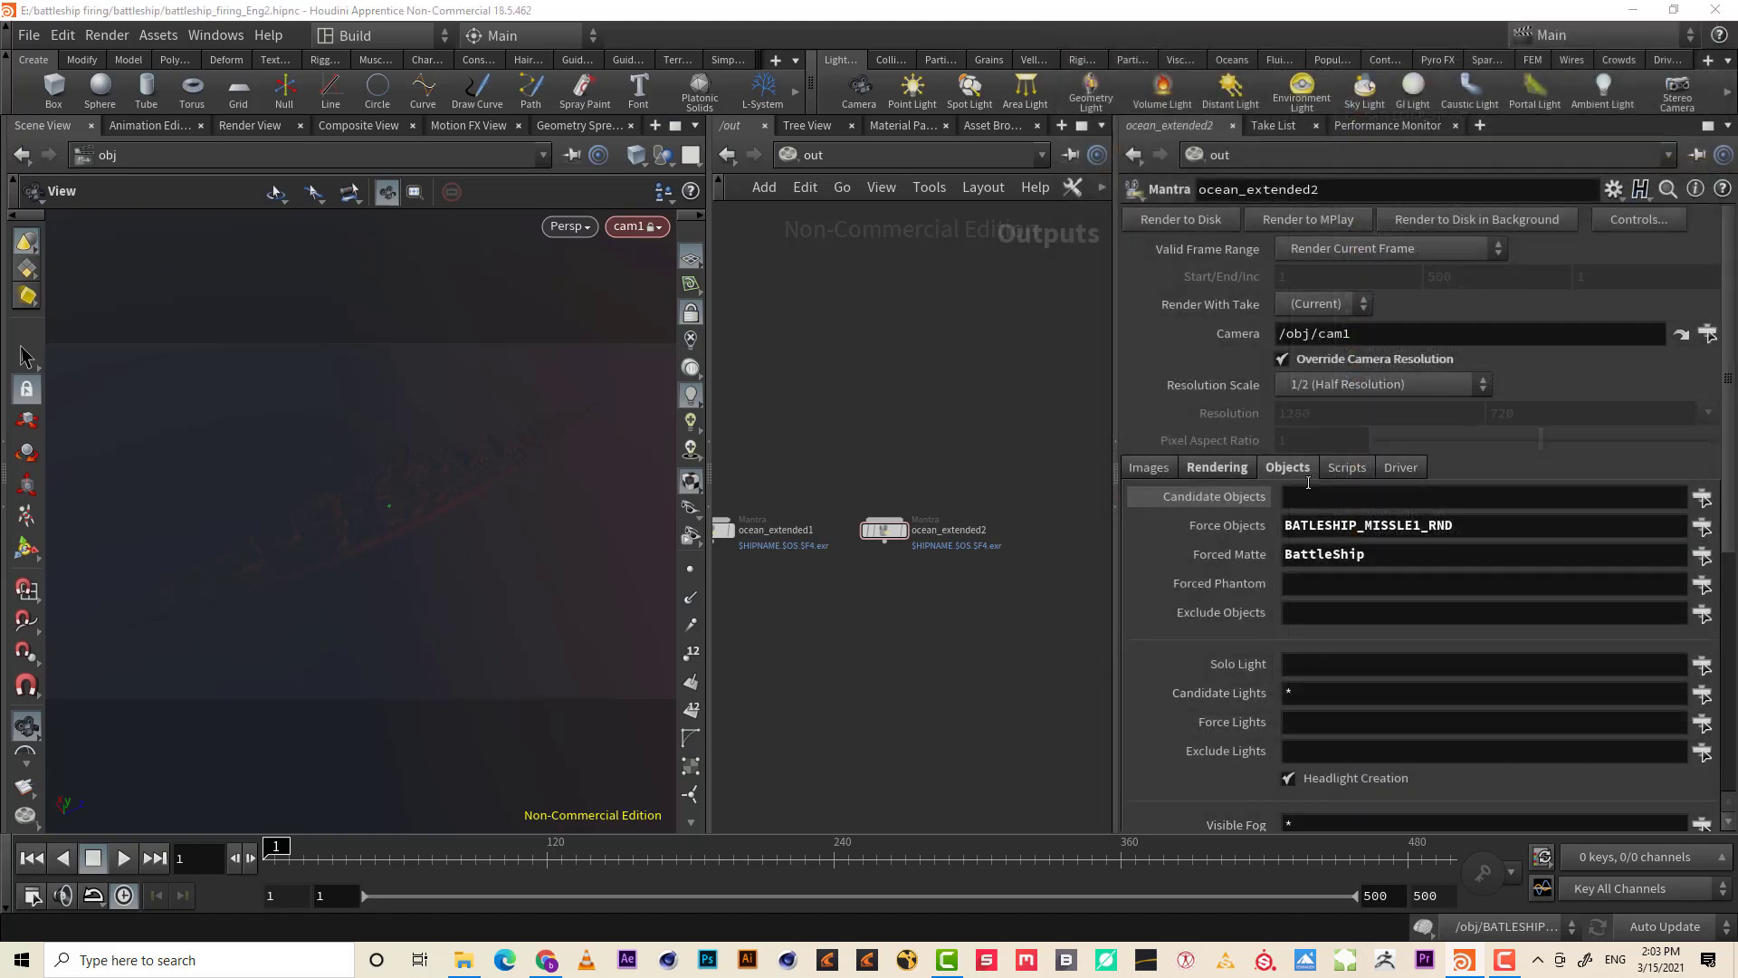
- Rename the ocean_extended1 Mantra node in /out to ocean_interior
{"action": "key", "text": "h"}
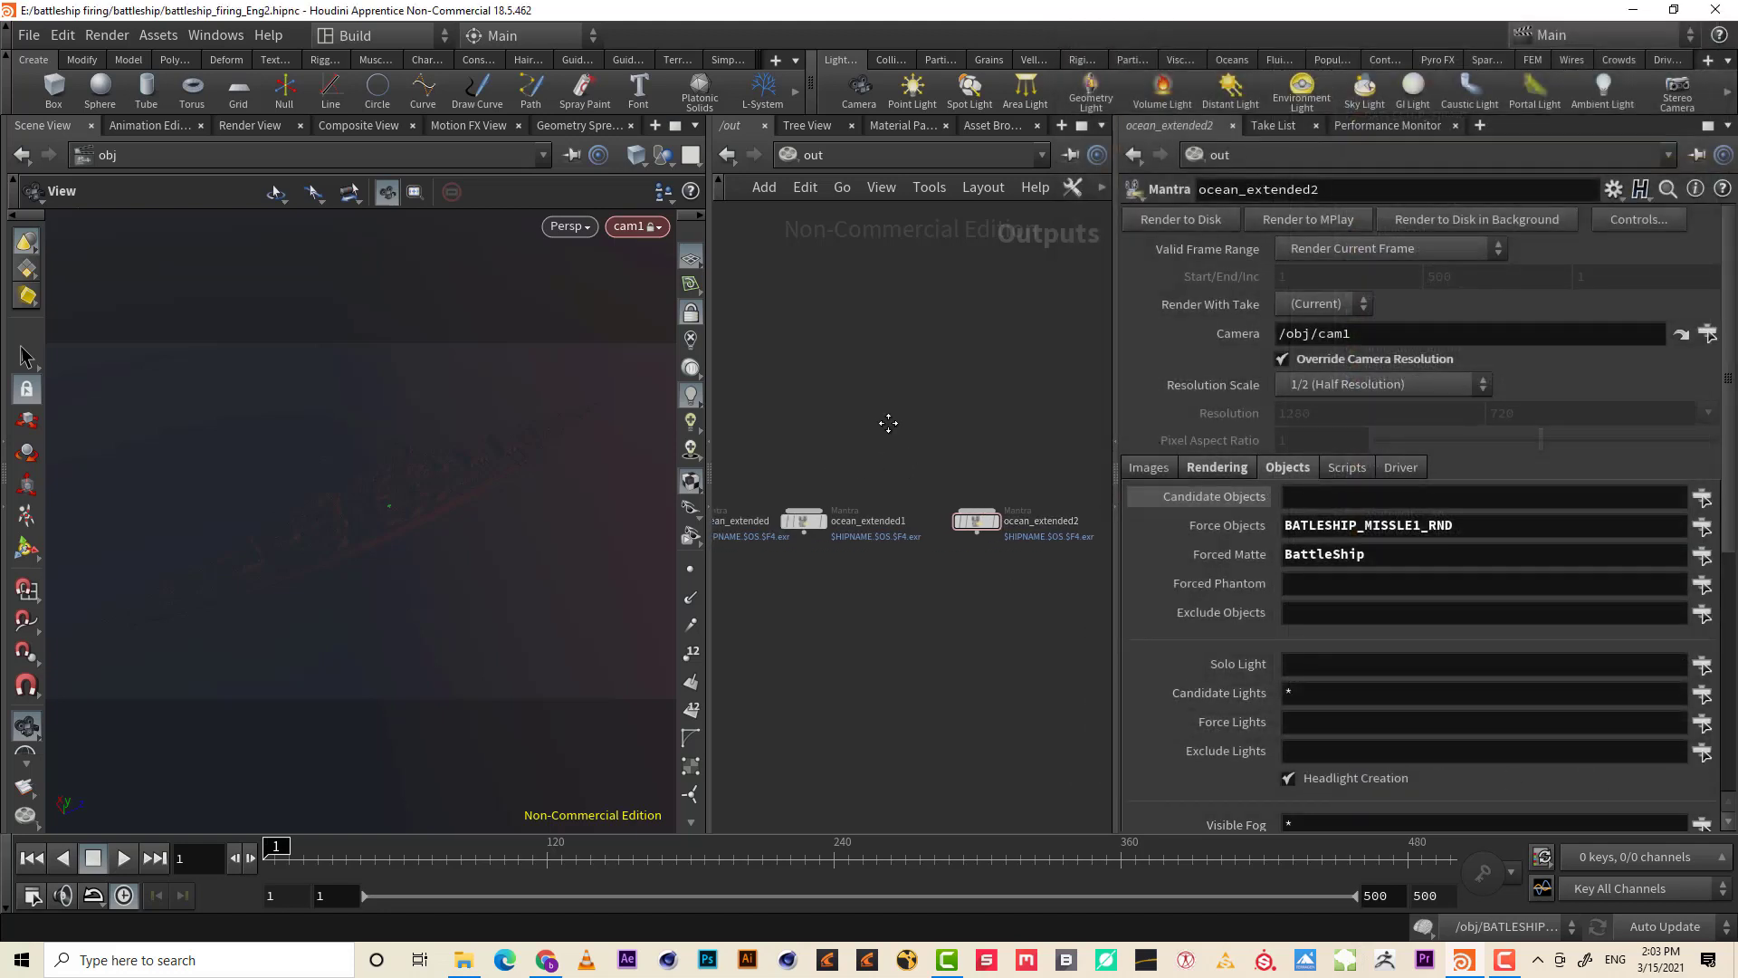
{"action": "middle_click_drag", "start_coordinate": [888, 423], "coordinate": [969, 406]}
{"action": "left_click", "coordinate": [900, 486]}
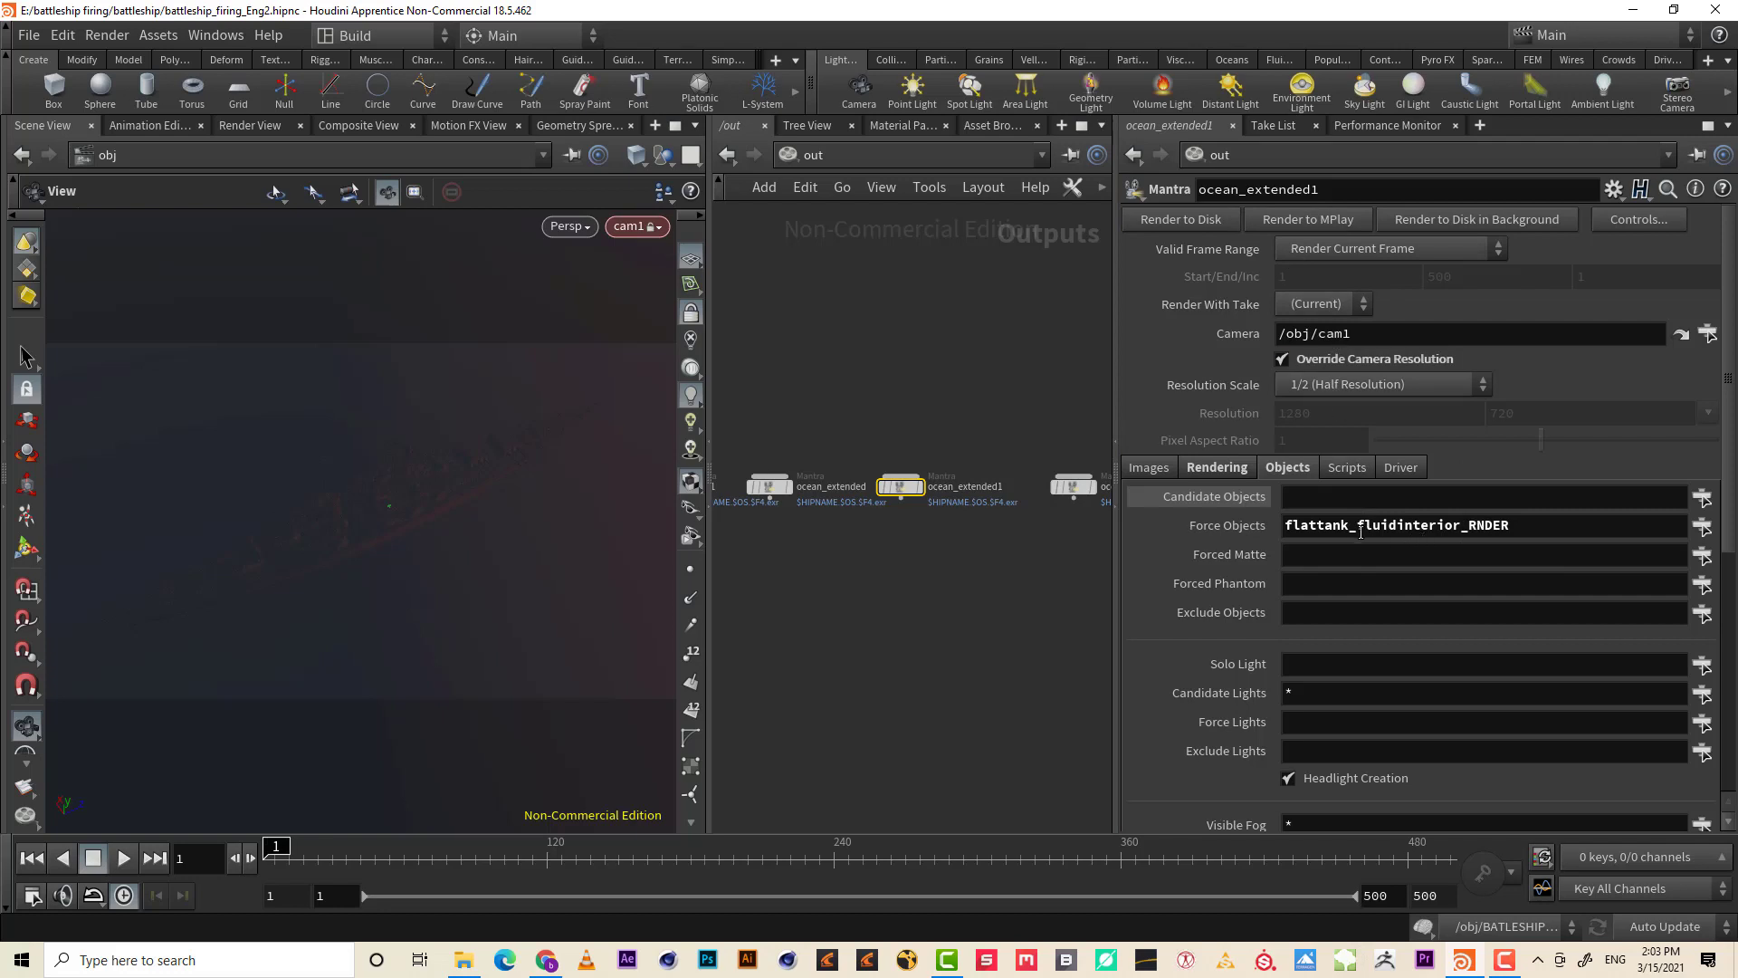
{"action": "left_click_drag", "start_coordinate": [1403, 527], "coordinate": [1461, 523]}
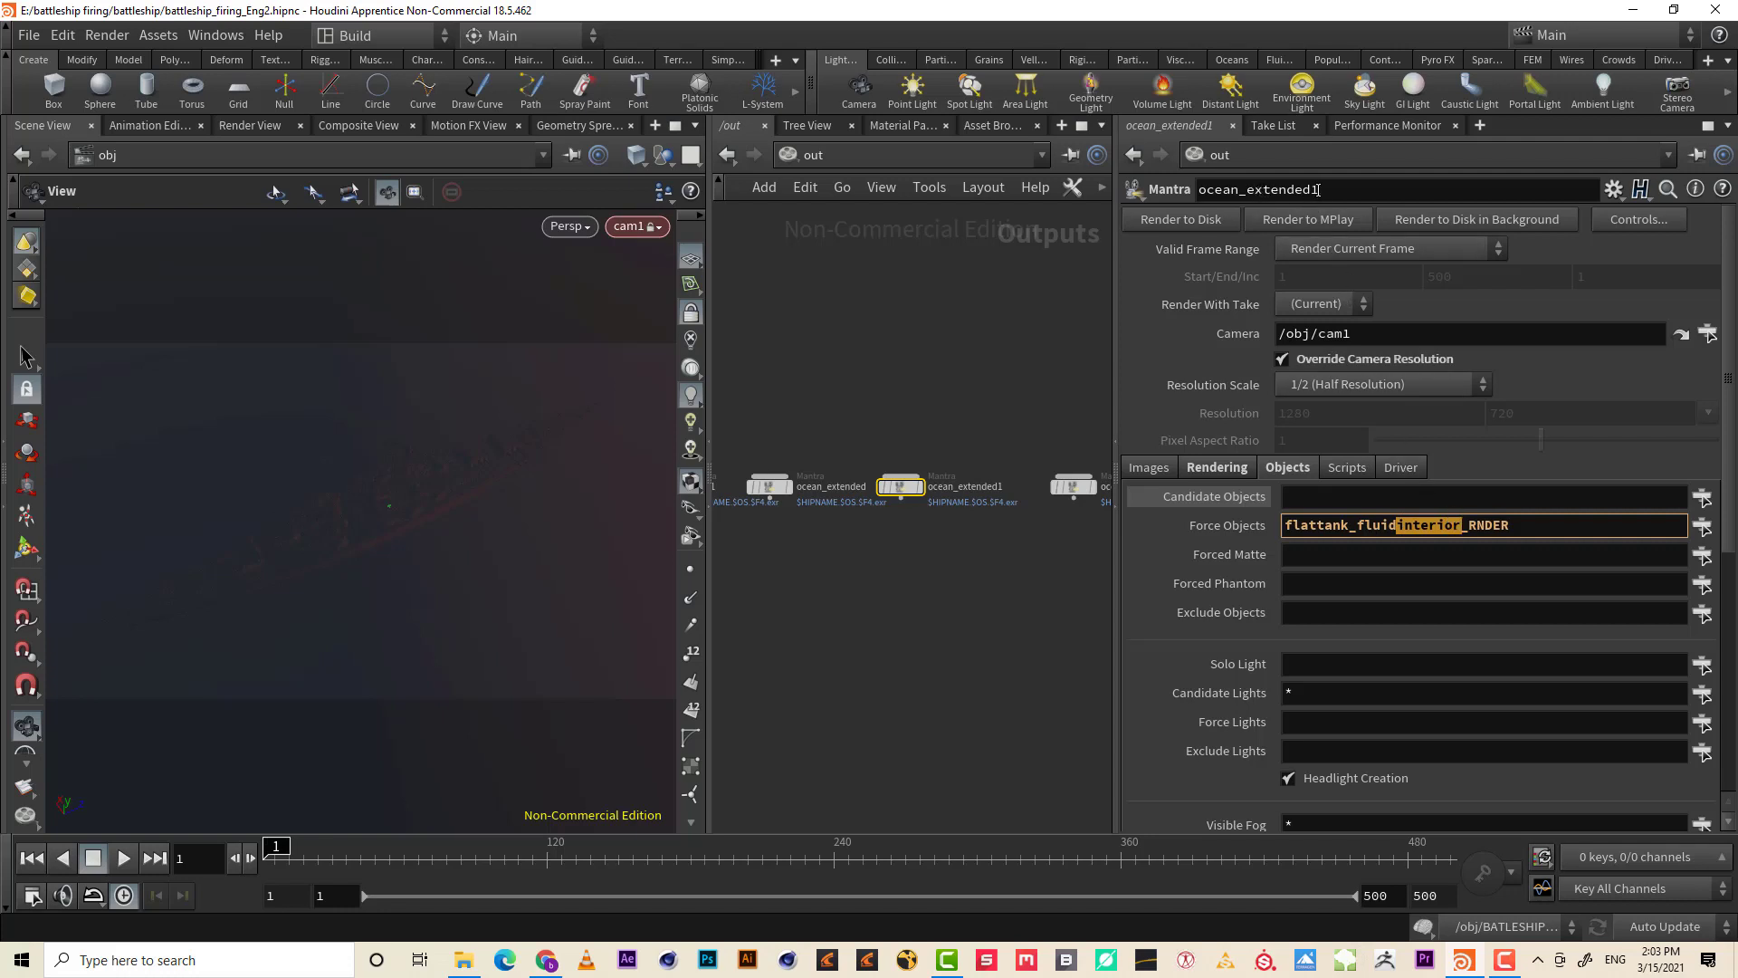
{"action": "mouse_move", "coordinate": [1323, 190]}
{"action": "left_mouse_down"}
{"action": "mouse_move", "coordinate": [1254, 196]}
{"action": "mouse_move", "coordinate": [1342, 195]}
{"action": "left_mouse_up"}
{"action": "type", "text": "interior"}
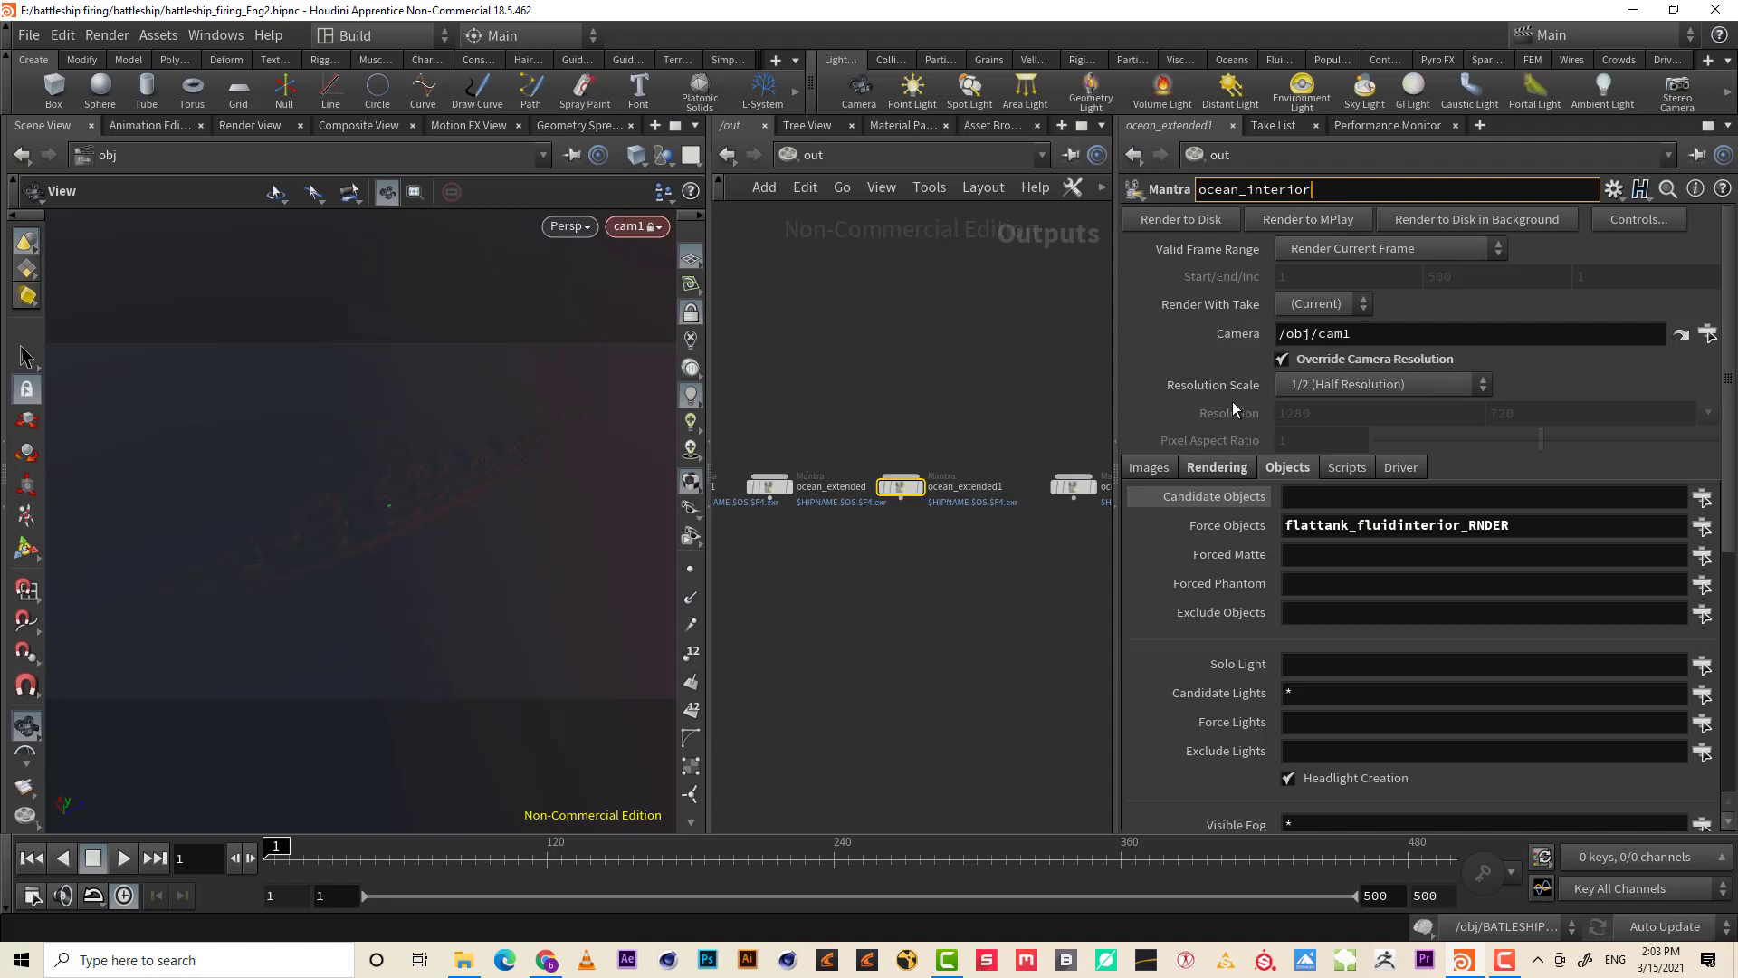
{"action": "key", "text": "Return"}
{"action": "middle_click_drag", "start_coordinate": [1073, 509], "coordinate": [996, 525]}
{"action": "left_click", "coordinate": [996, 502]}
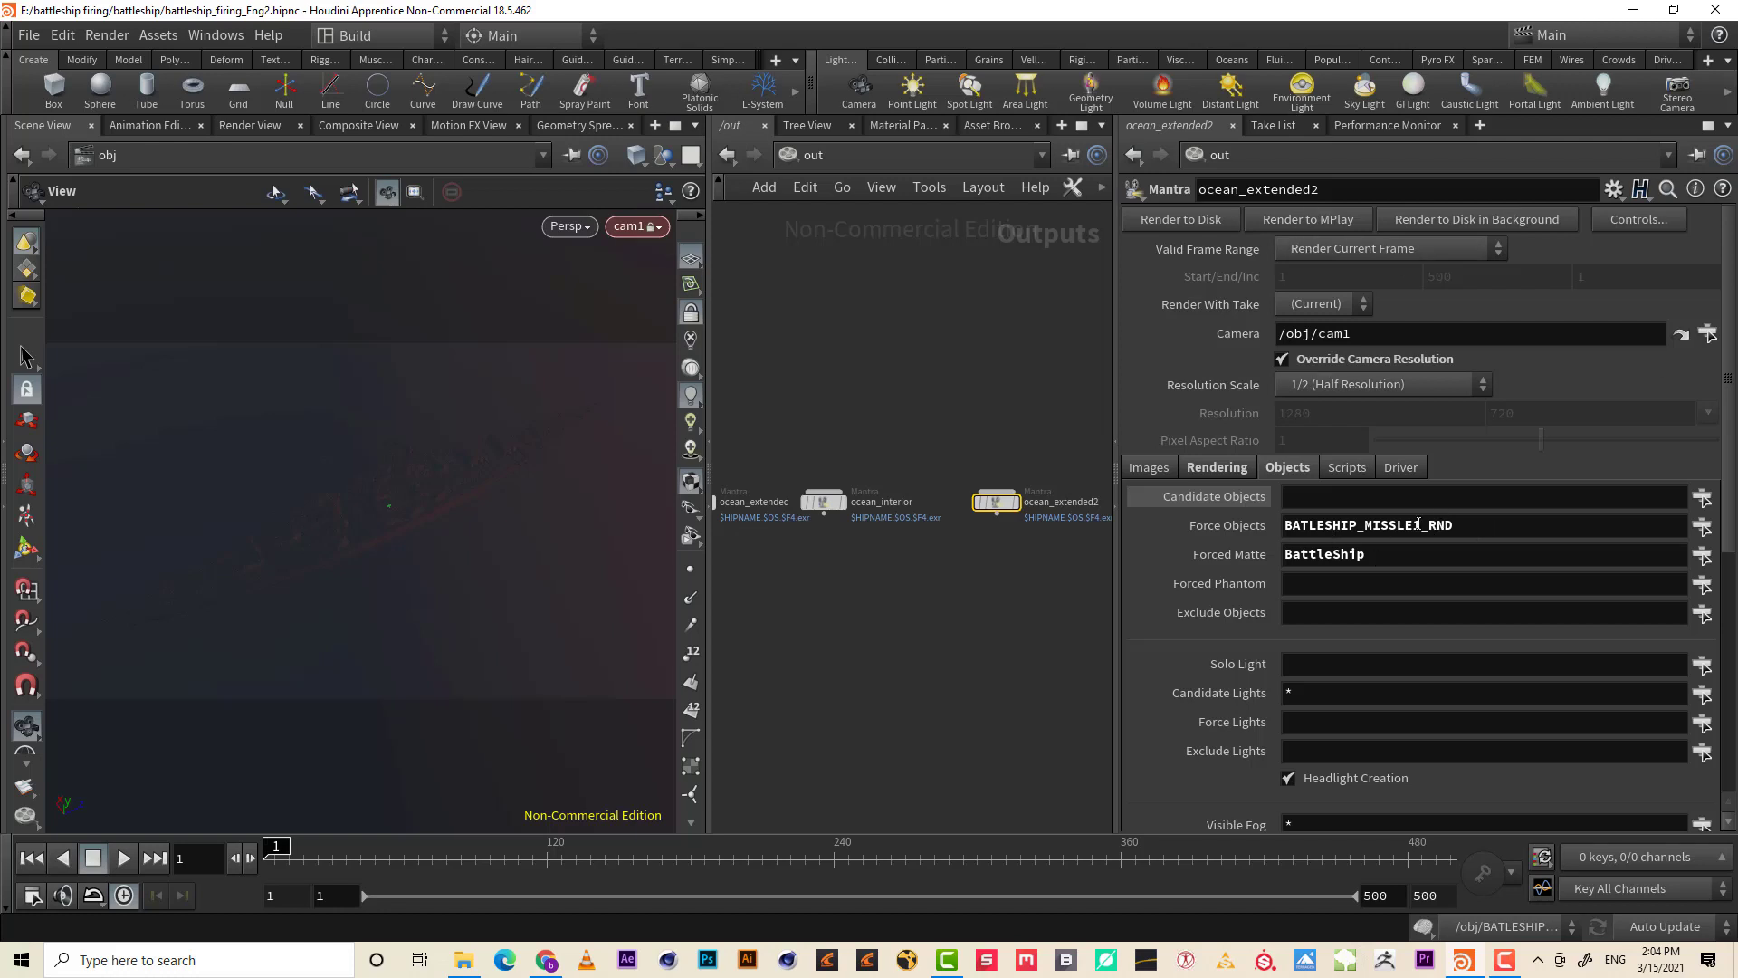
- Rename the ocean_extended2 node to interior
{"action": "left_click_drag", "start_coordinate": [1418, 525], "coordinate": [1277, 512]}
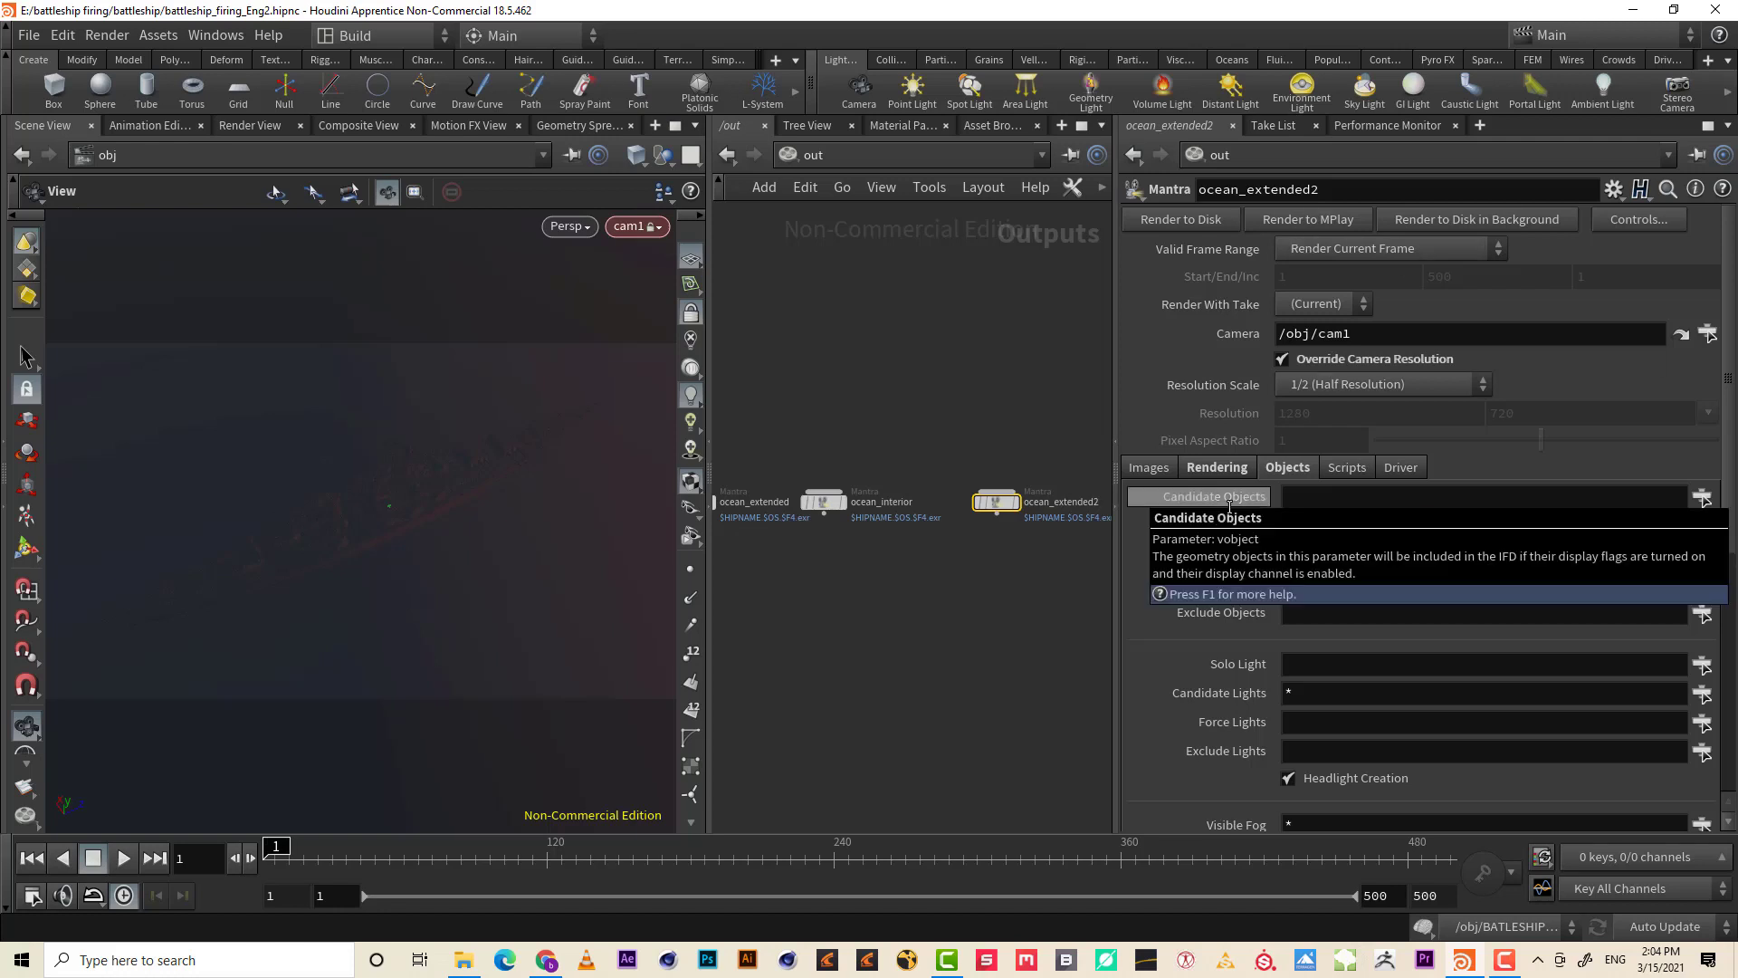
{"action": "left_click_drag", "start_coordinate": [1320, 188], "coordinate": [1230, 217]}
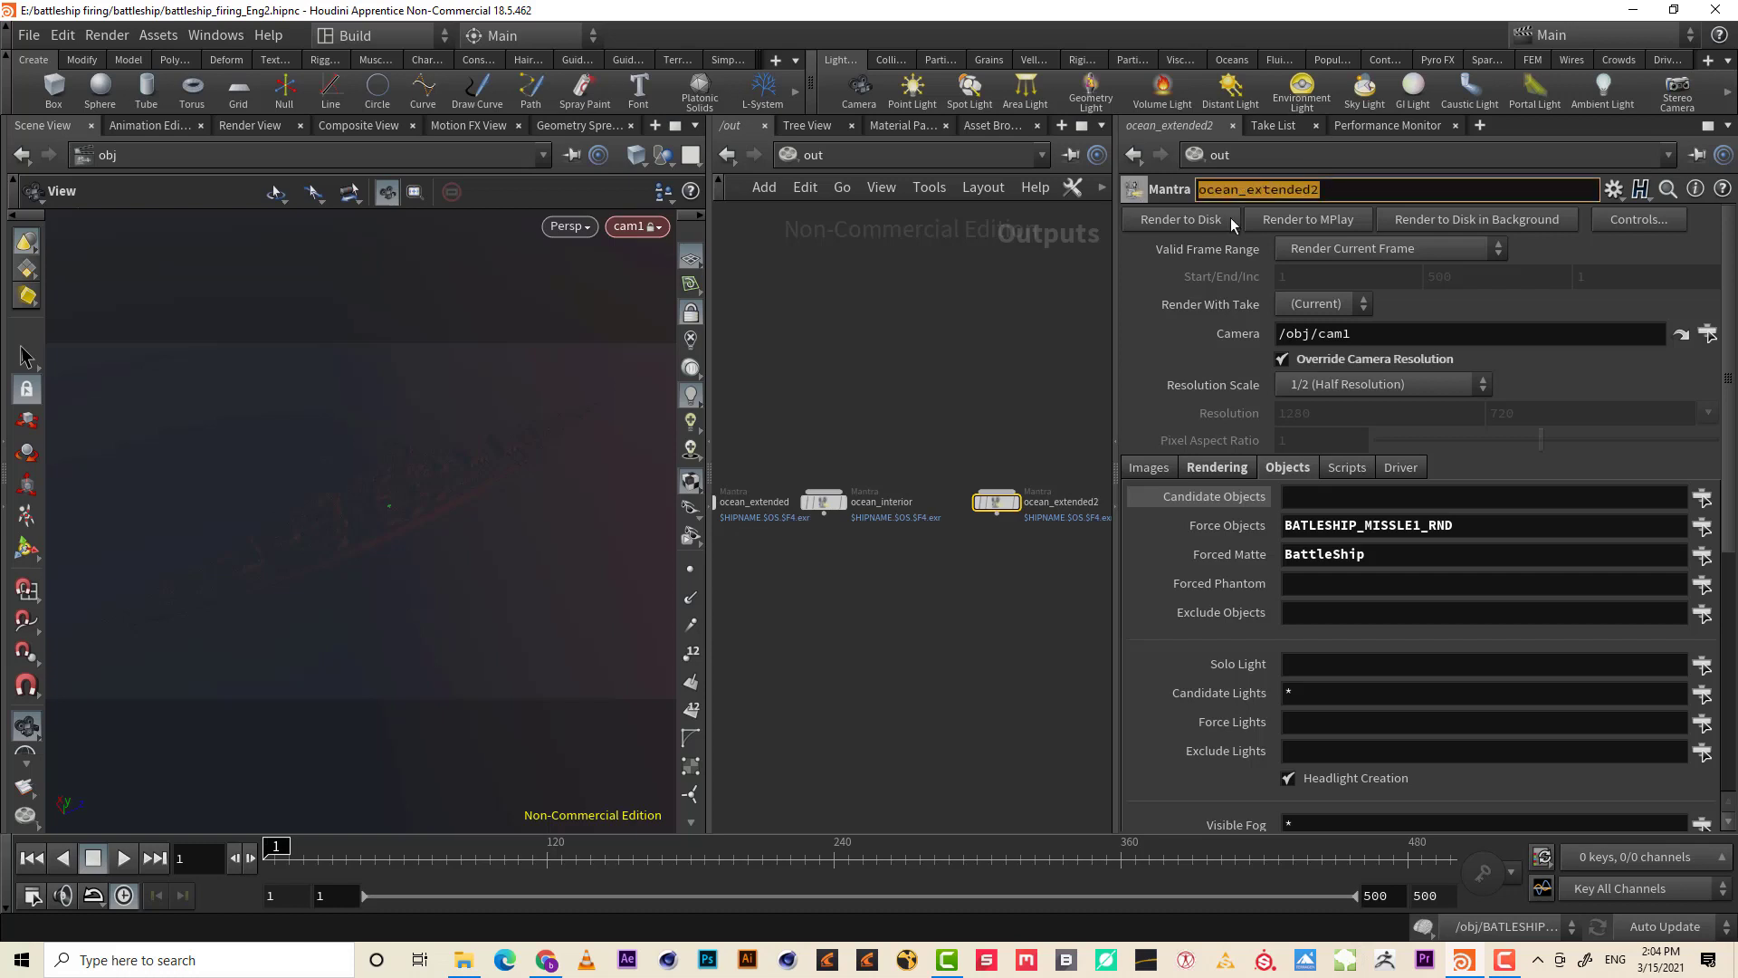
{"action": "type", "text": "interior"}
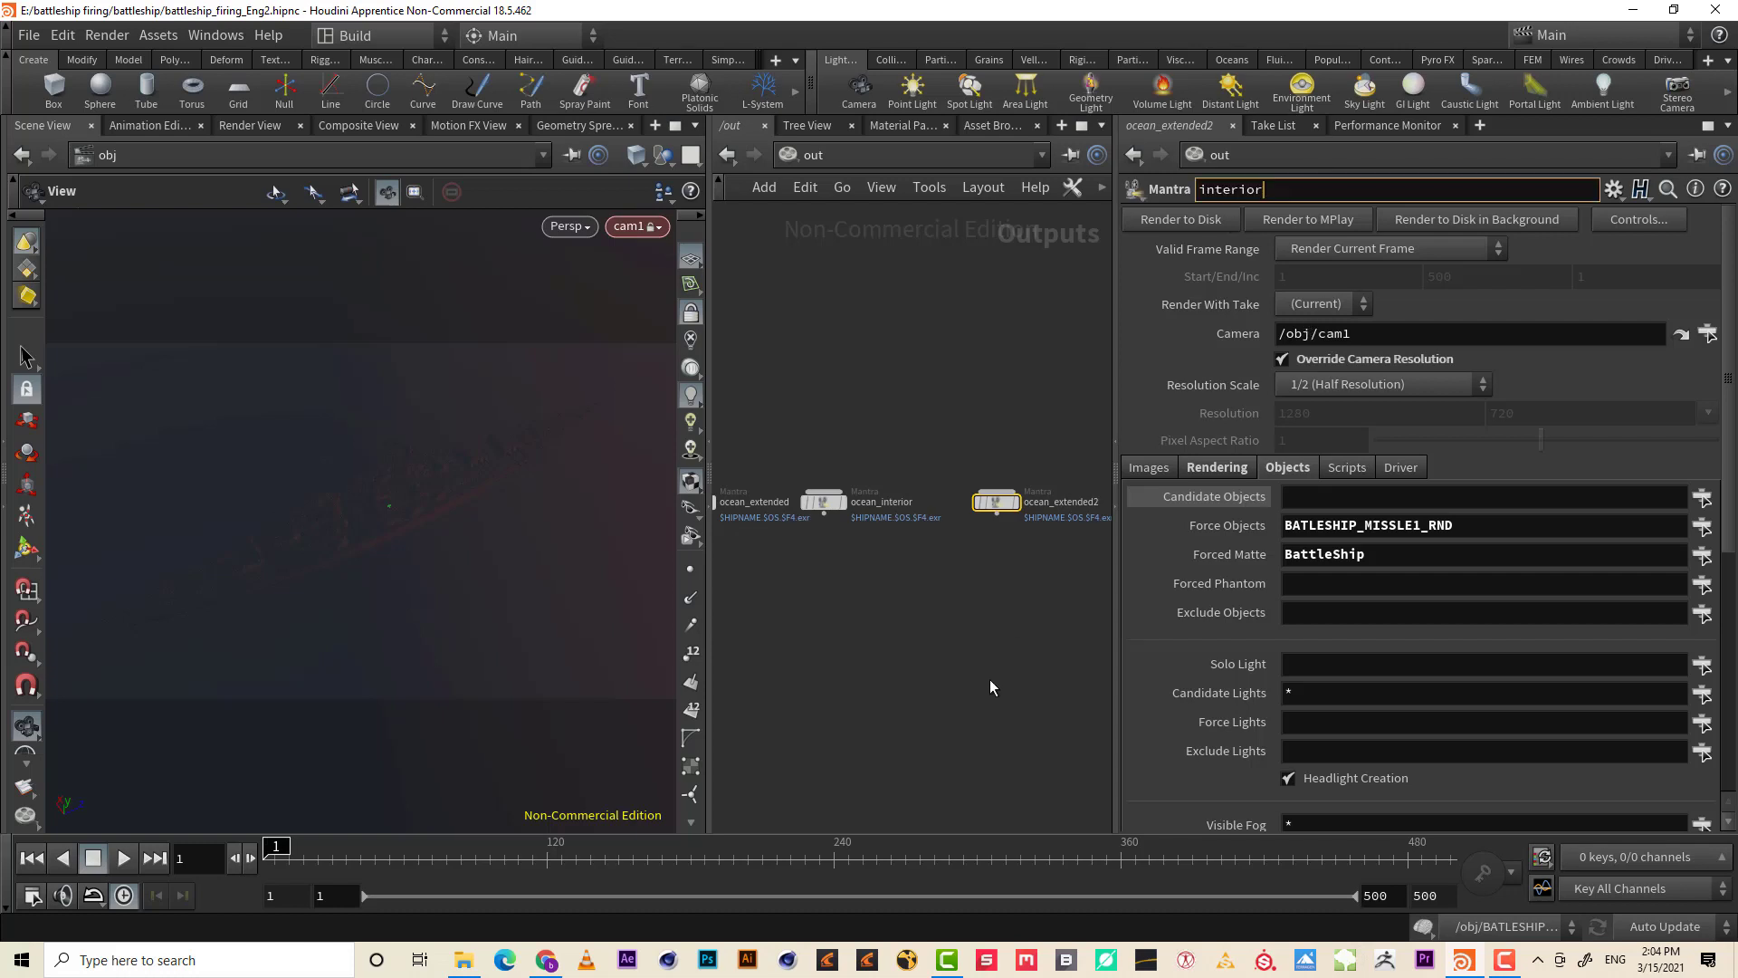
{"action": "key", "text": "Return"}
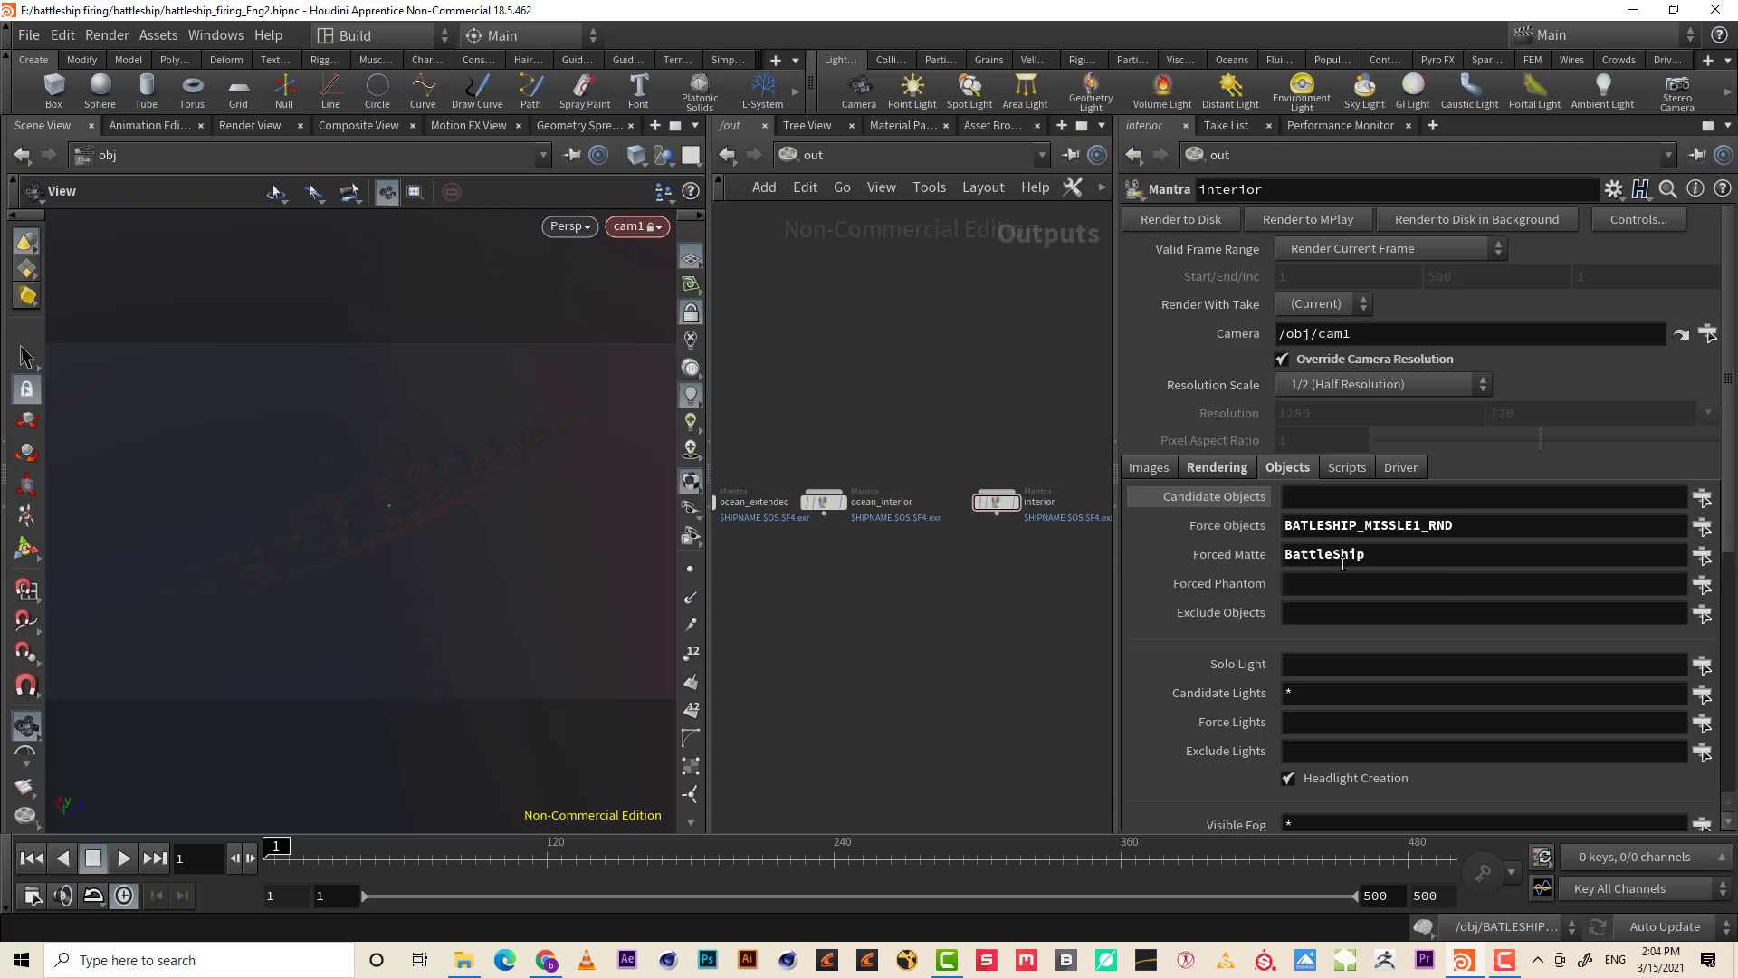
- Delete BattleShip from the node's Forced Matte list, leaving it empty
{"action": "left_click", "coordinate": [1396, 564]}
{"action": "middle_click_drag", "start_coordinate": [1086, 589], "coordinate": [993, 604]}
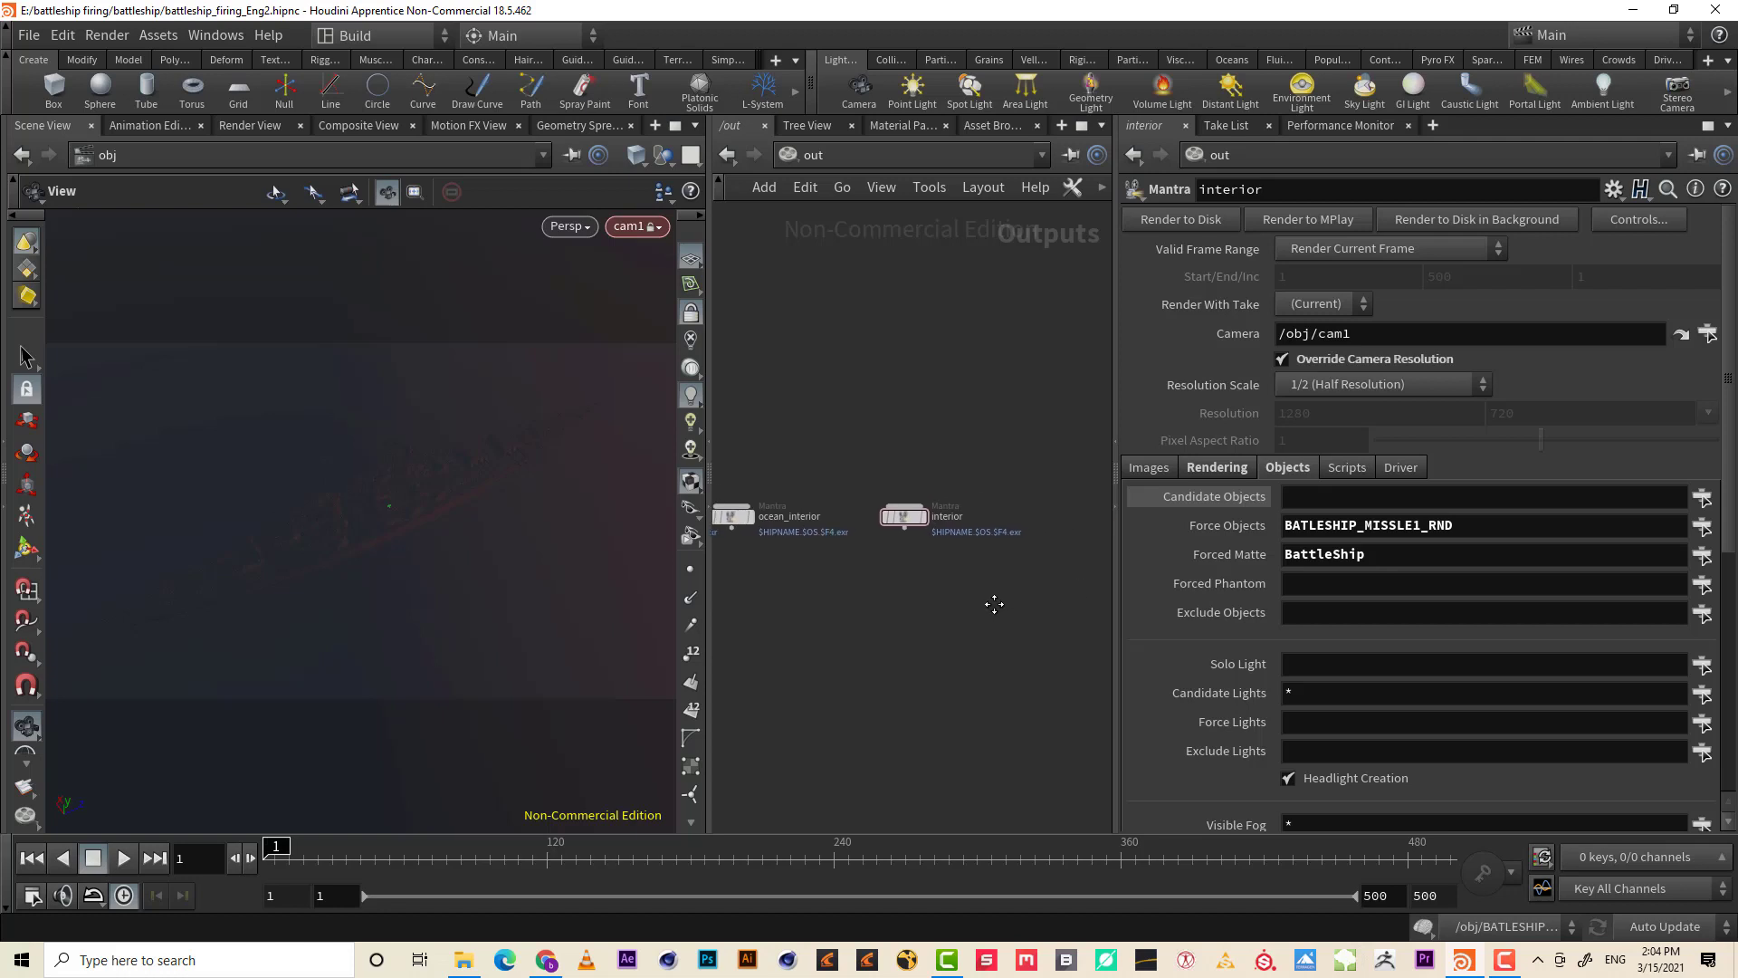
{"action": "left_click", "coordinate": [1505, 958]}
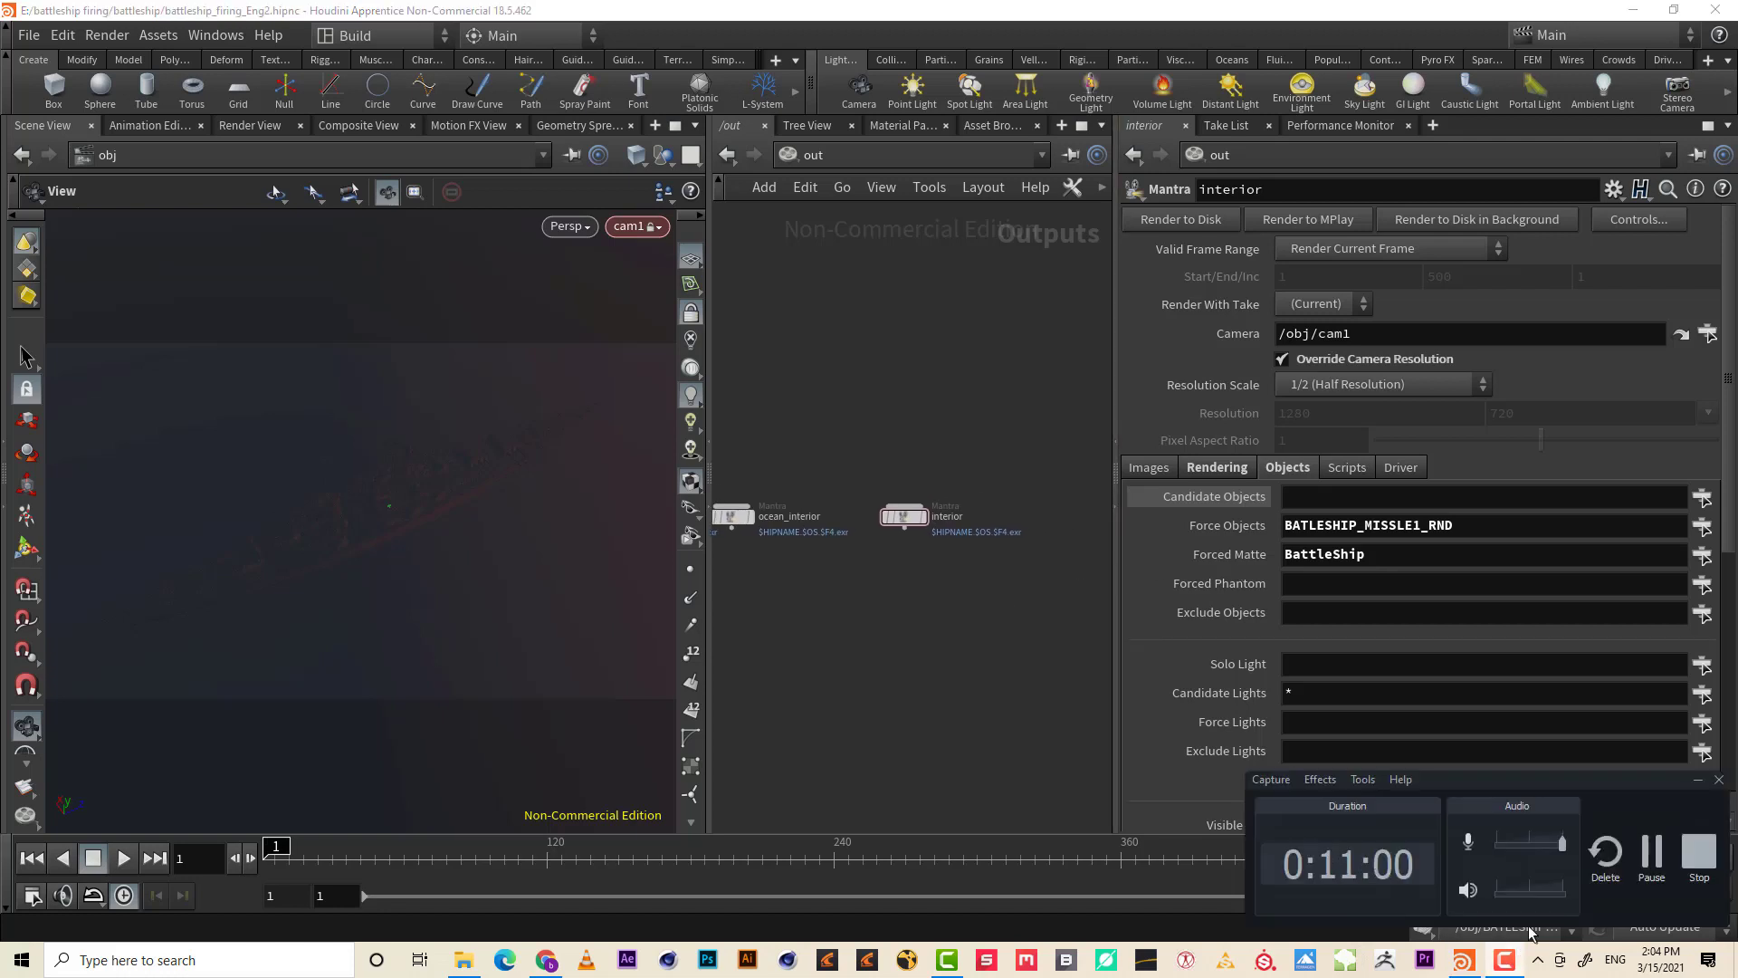
{"action": "left_click", "coordinate": [1300, 550]}
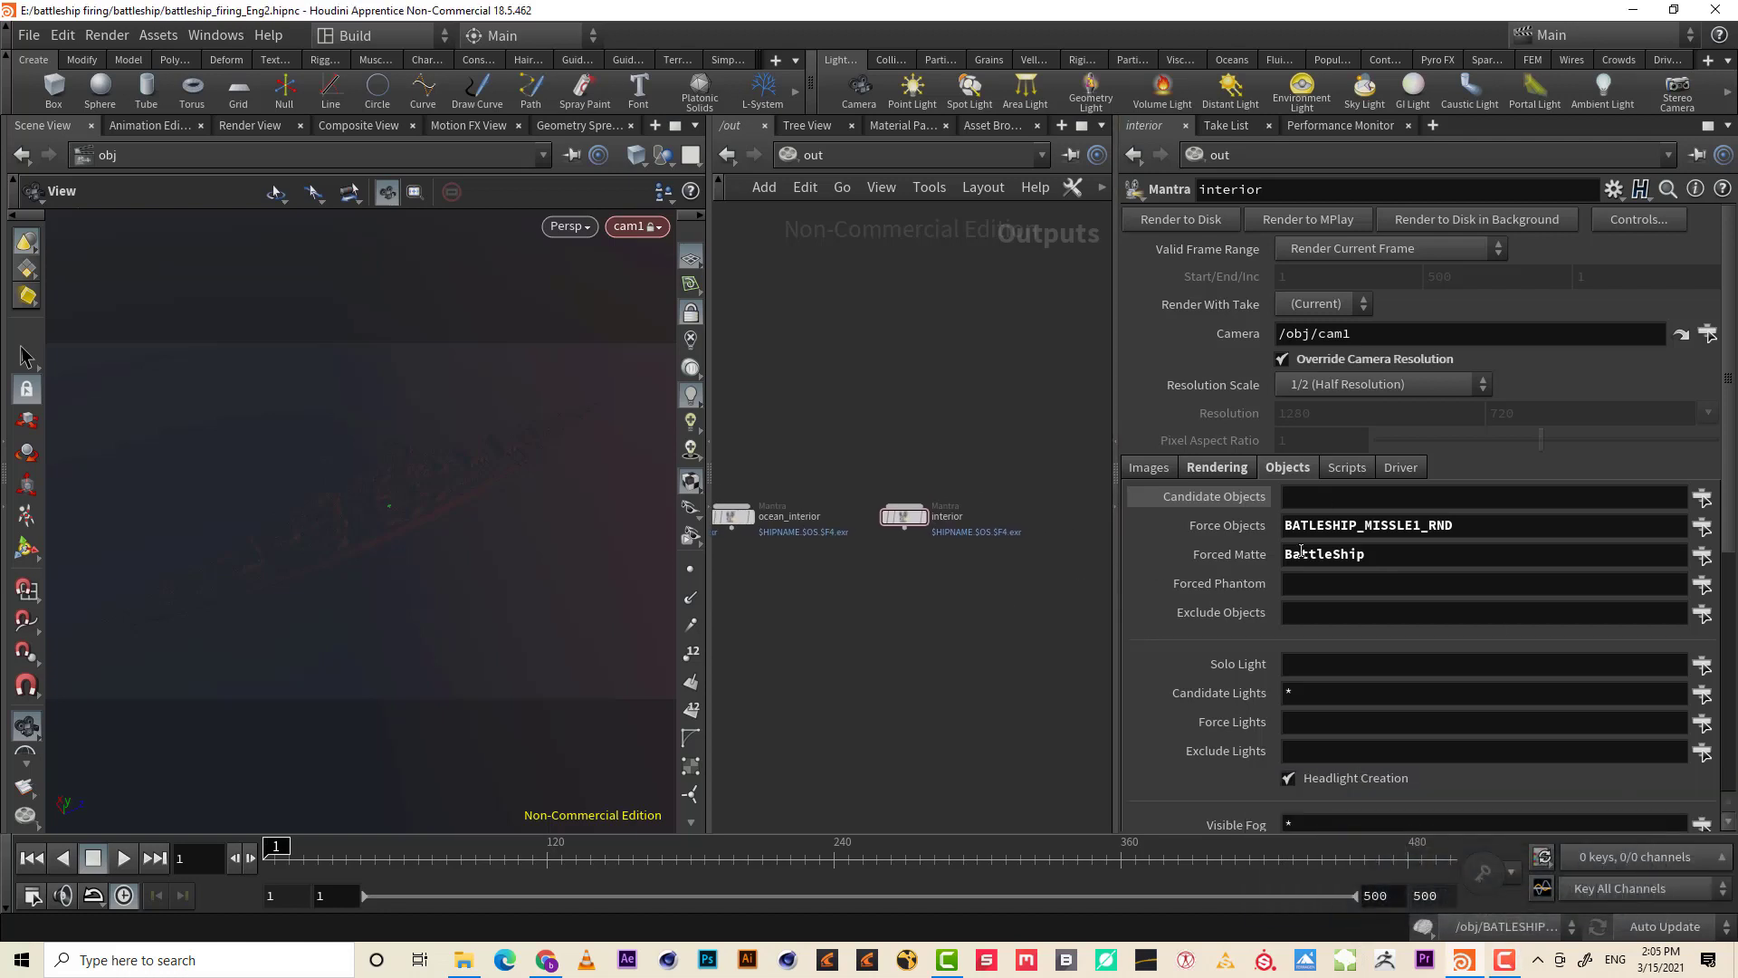
{"action": "left_click", "coordinate": [1362, 553]}
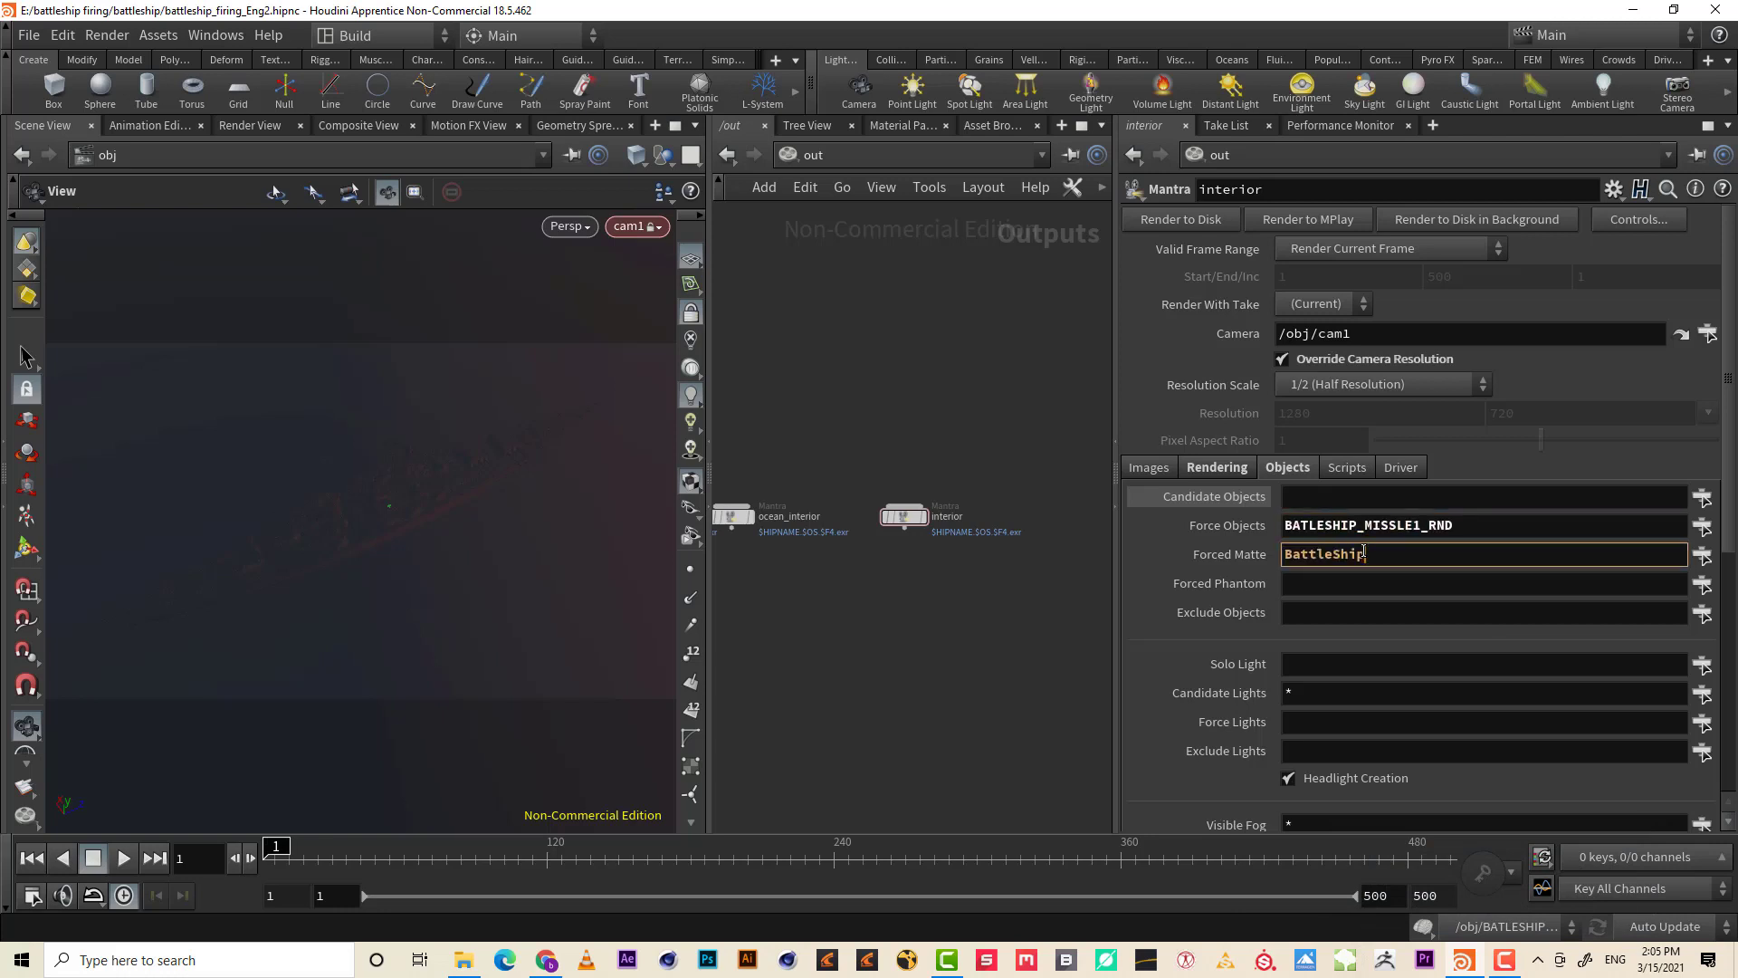
{"action": "double_click", "coordinate": [1362, 553]}
{"action": "key", "text": "BackSpace"}
{"action": "key", "text": "Return"}
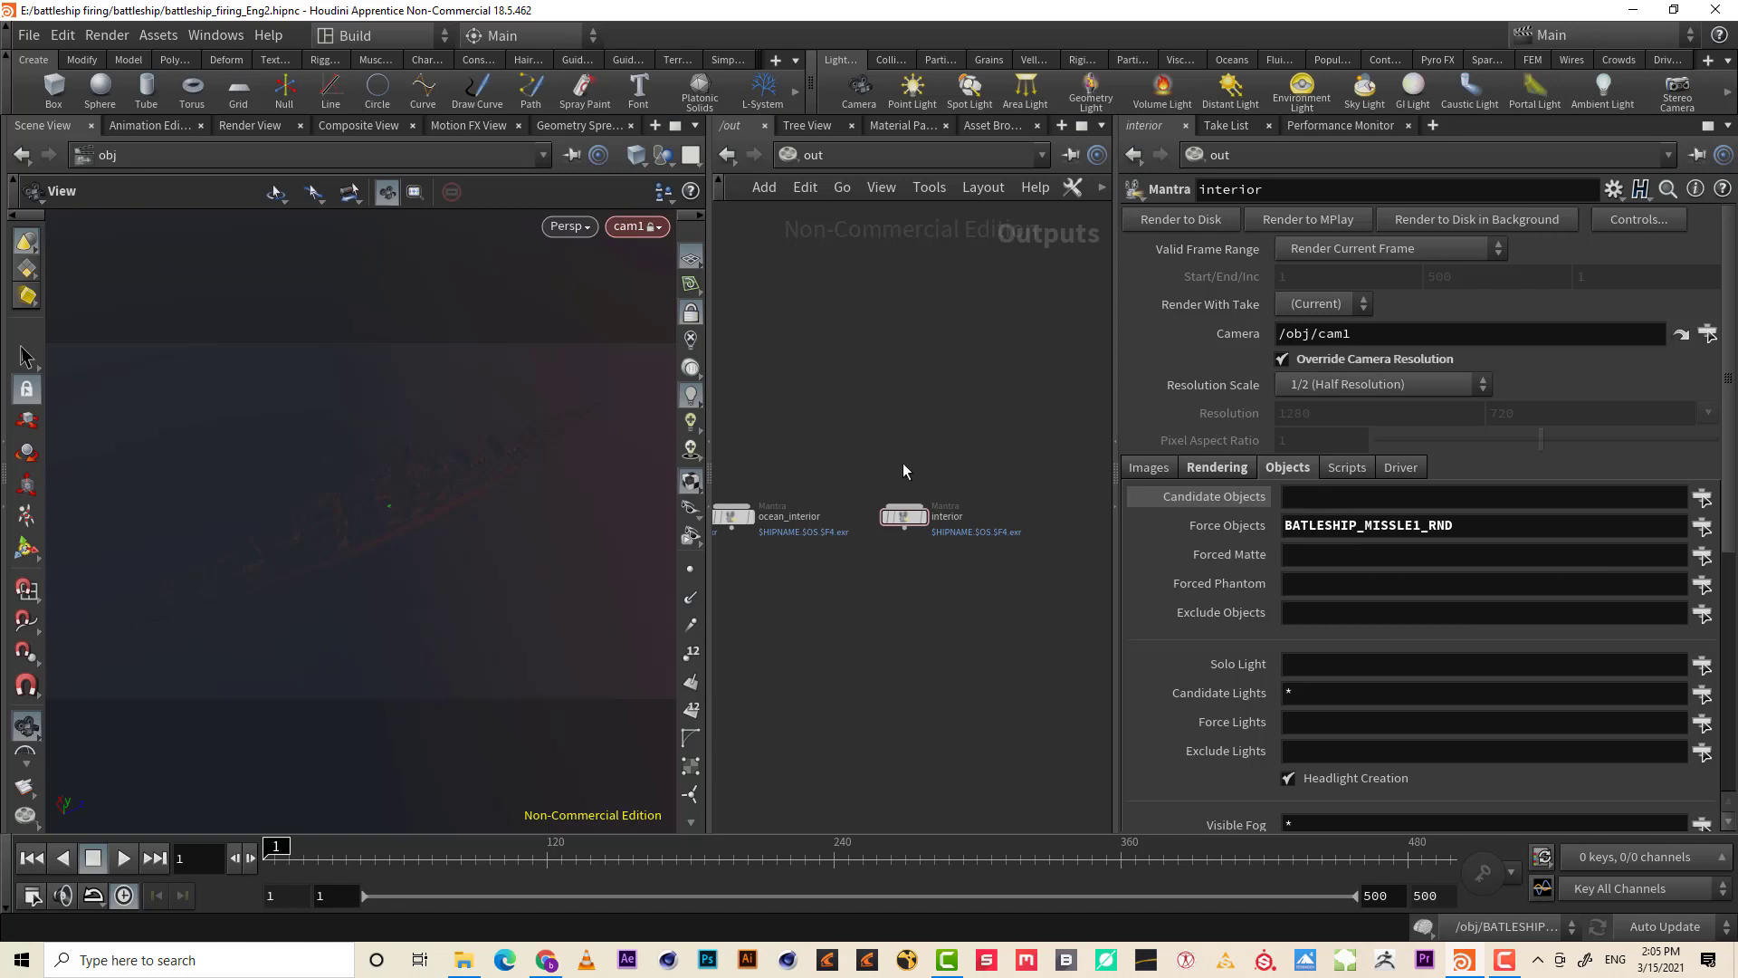
{"action": "middle_click_drag", "start_coordinate": [939, 443], "coordinate": [881, 434]}
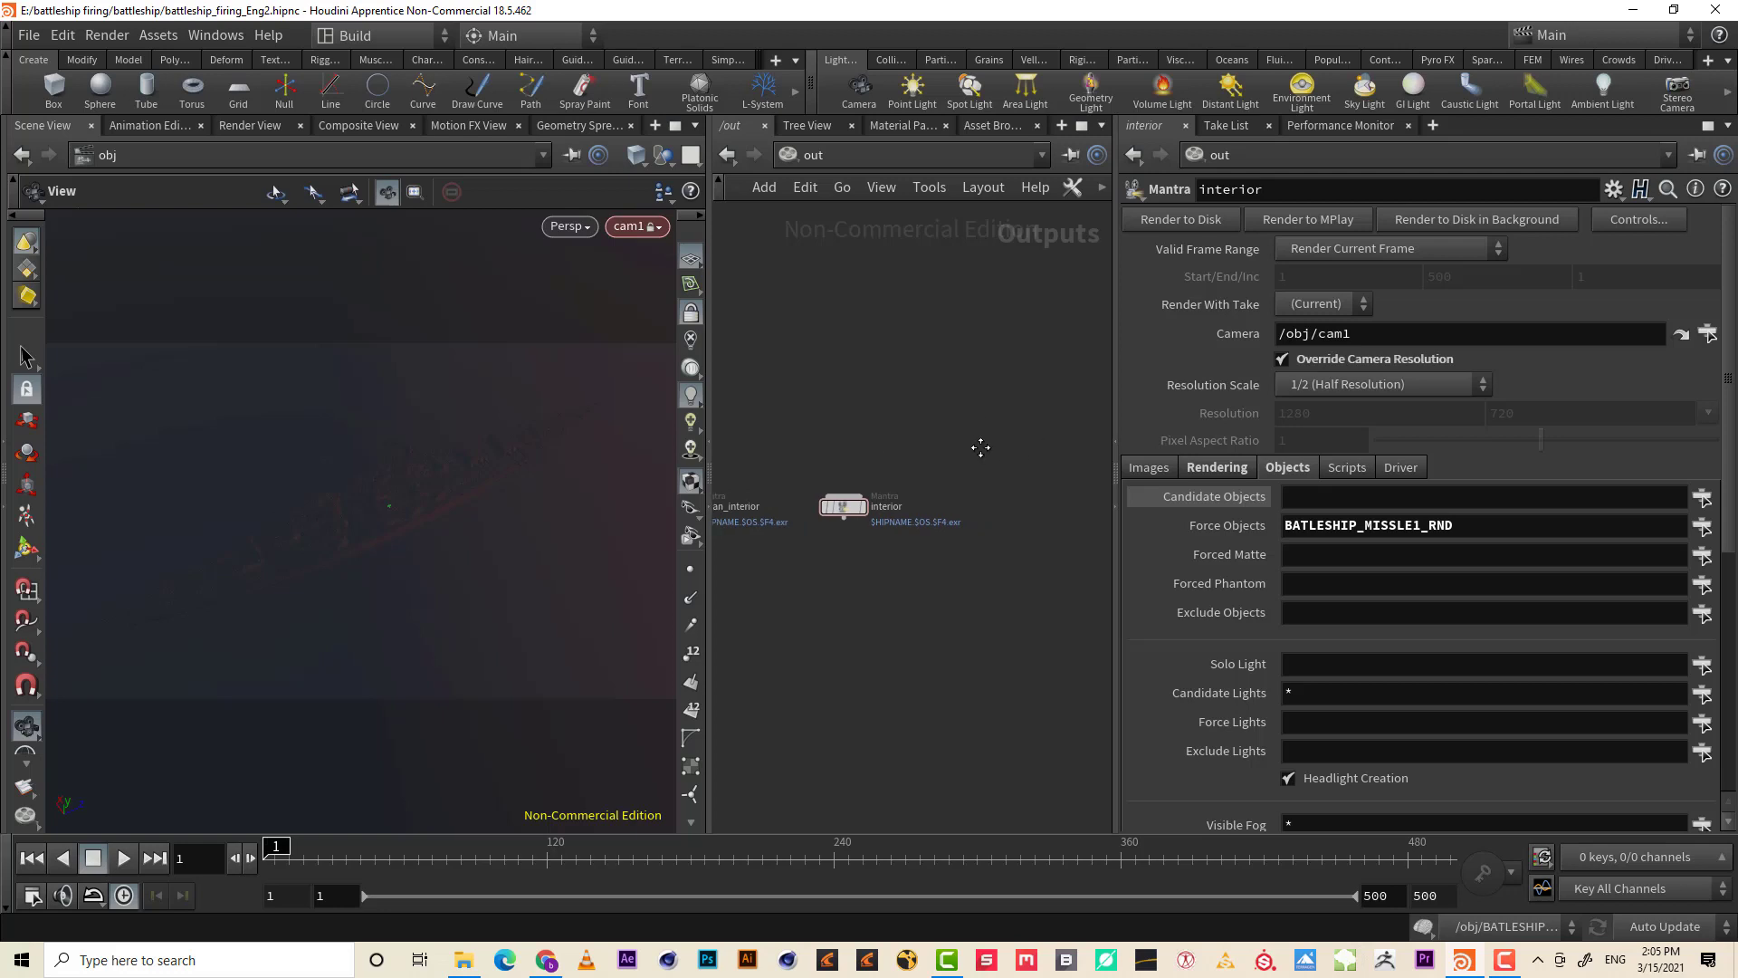
{"action": "middle_click_drag", "start_coordinate": [981, 446], "coordinate": [1013, 442]}
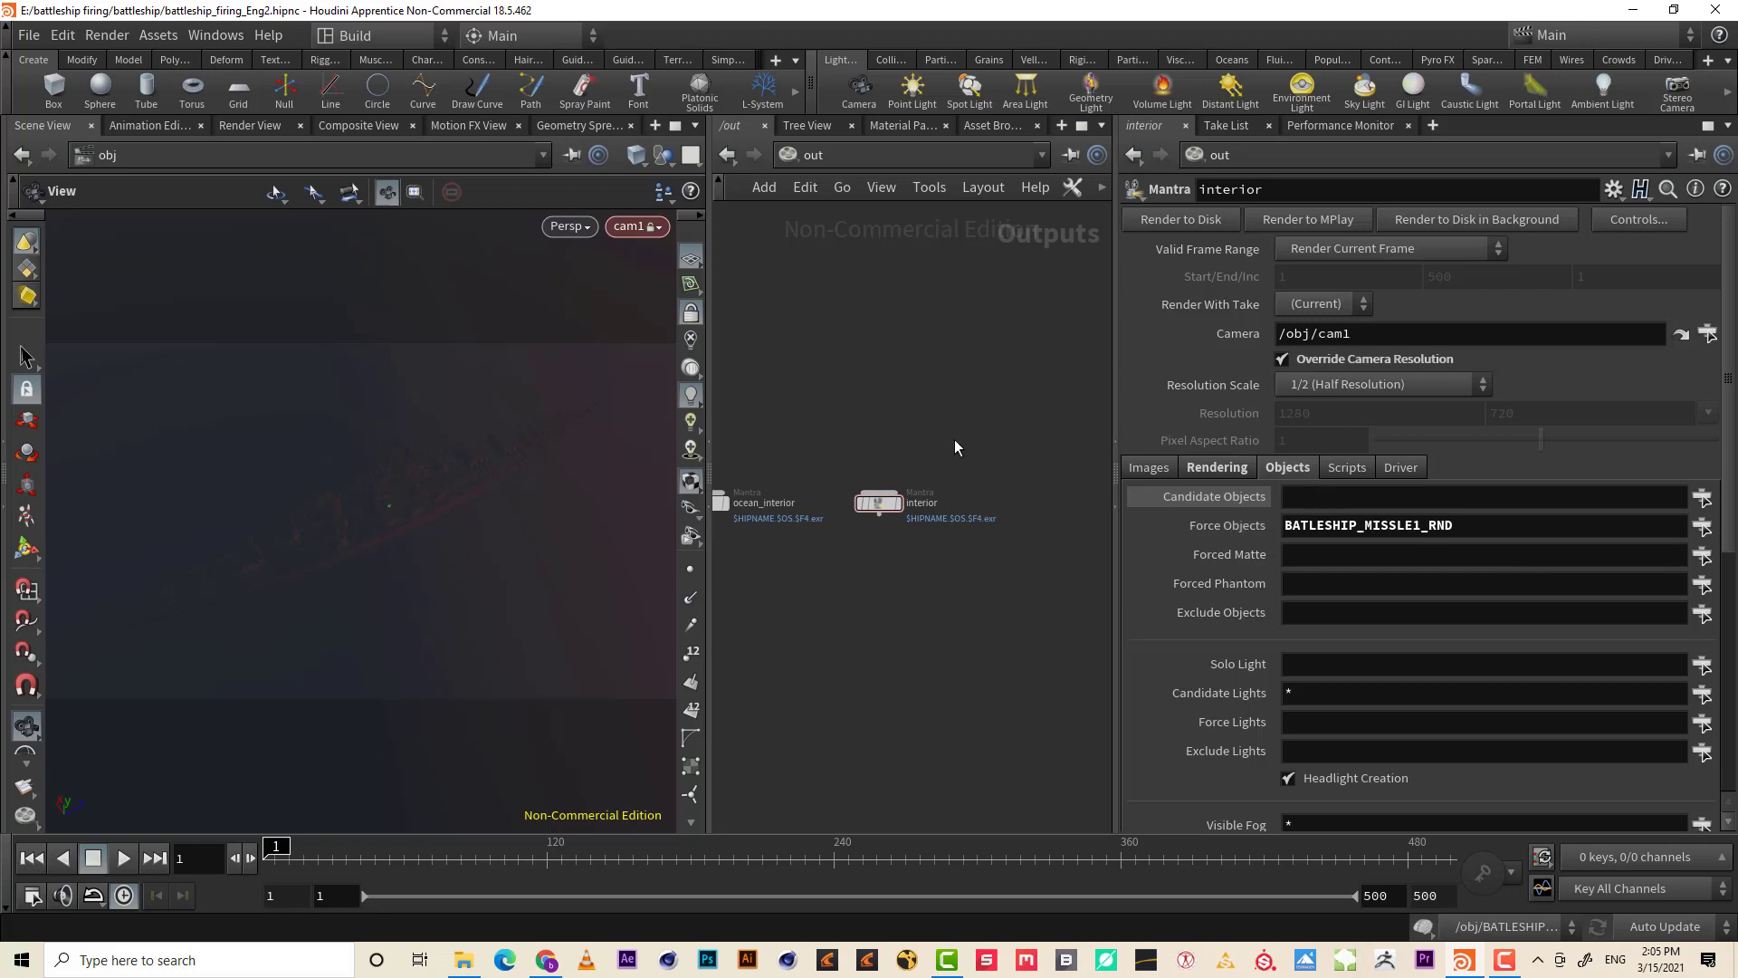
{"action": "middle_click_drag", "start_coordinate": [954, 438], "coordinate": [912, 448]}
{"action": "left_click", "coordinate": [836, 513]}
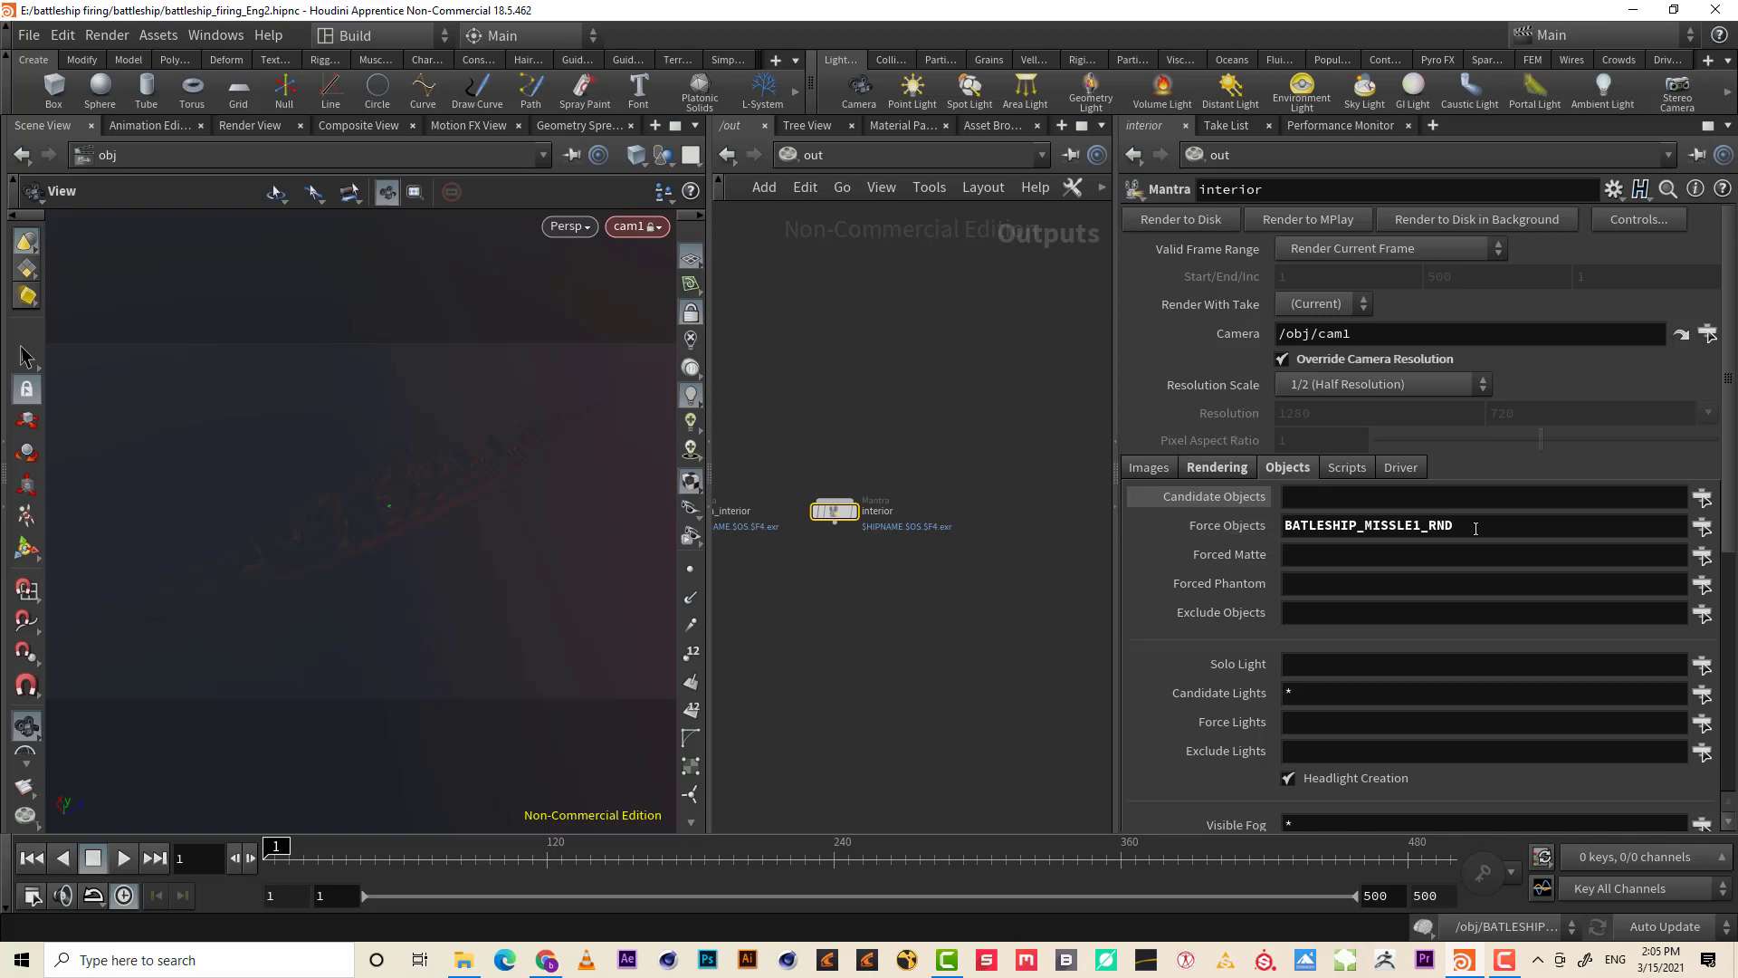
- Rename the interior node to BATLESHIP_MISSLE and duplicate it as BATLESHIP_MISSLE1
{"action": "double_click", "coordinate": [1415, 525]}
{"action": "key", "text": "Right"}
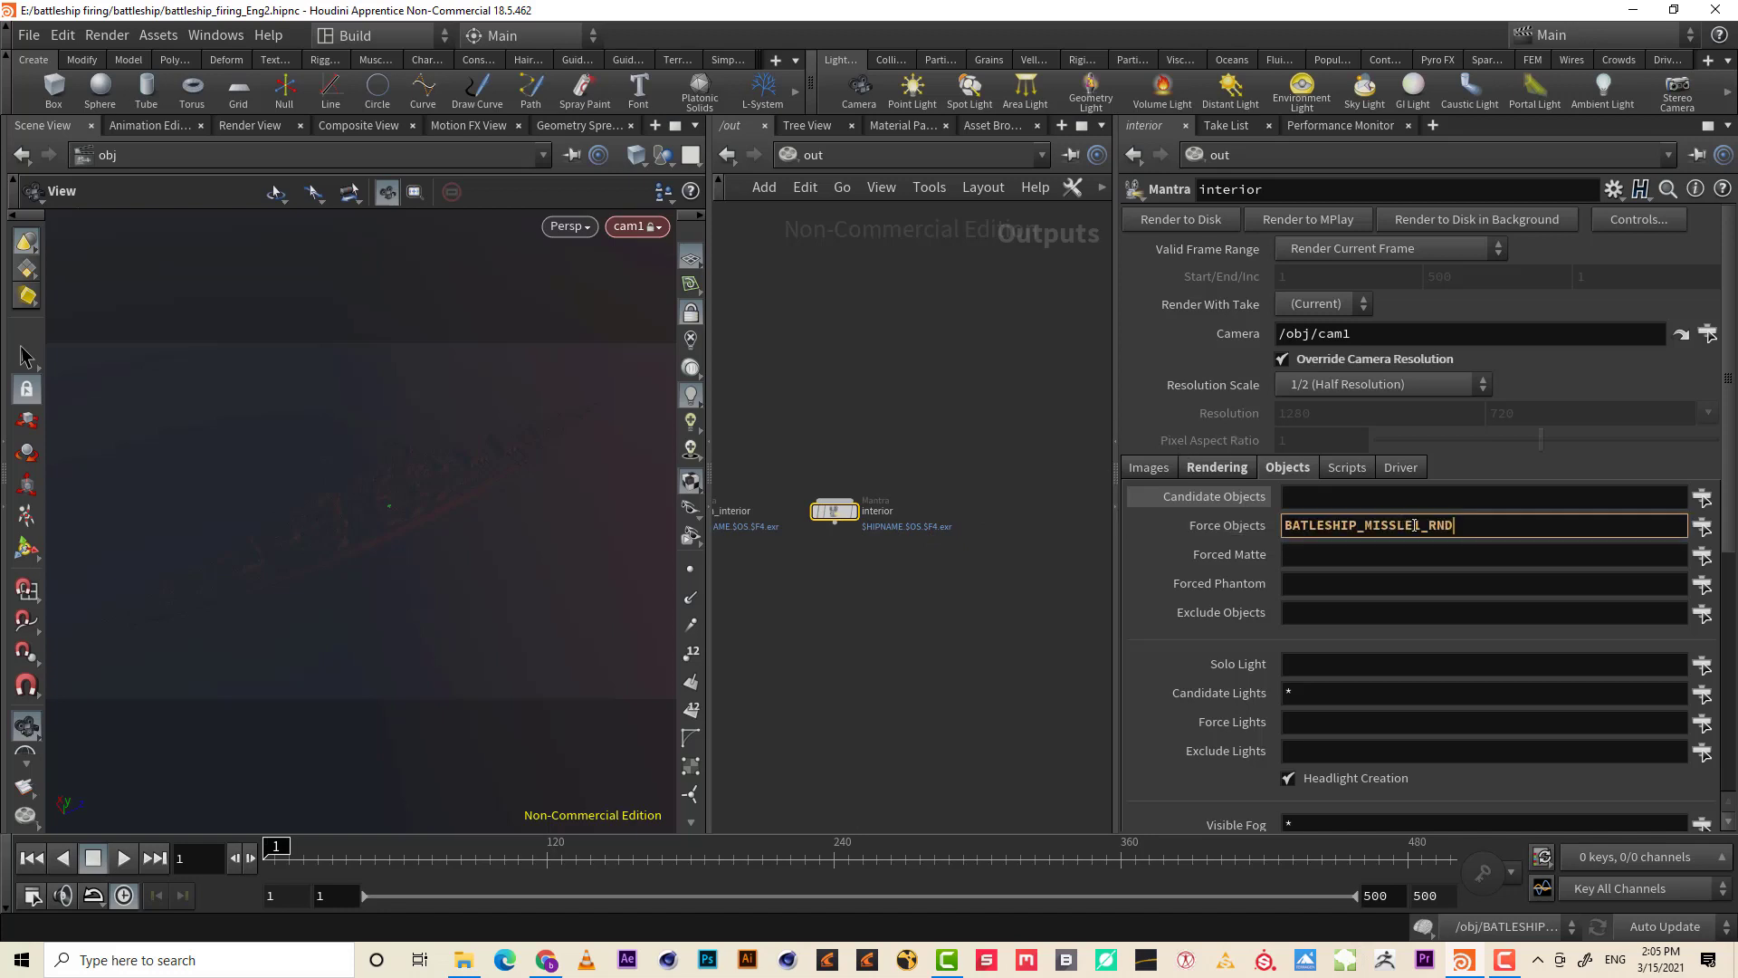
{"action": "left_click_drag", "start_coordinate": [1415, 525], "coordinate": [1285, 525]}
{"action": "key", "text": "ctrl+c"}
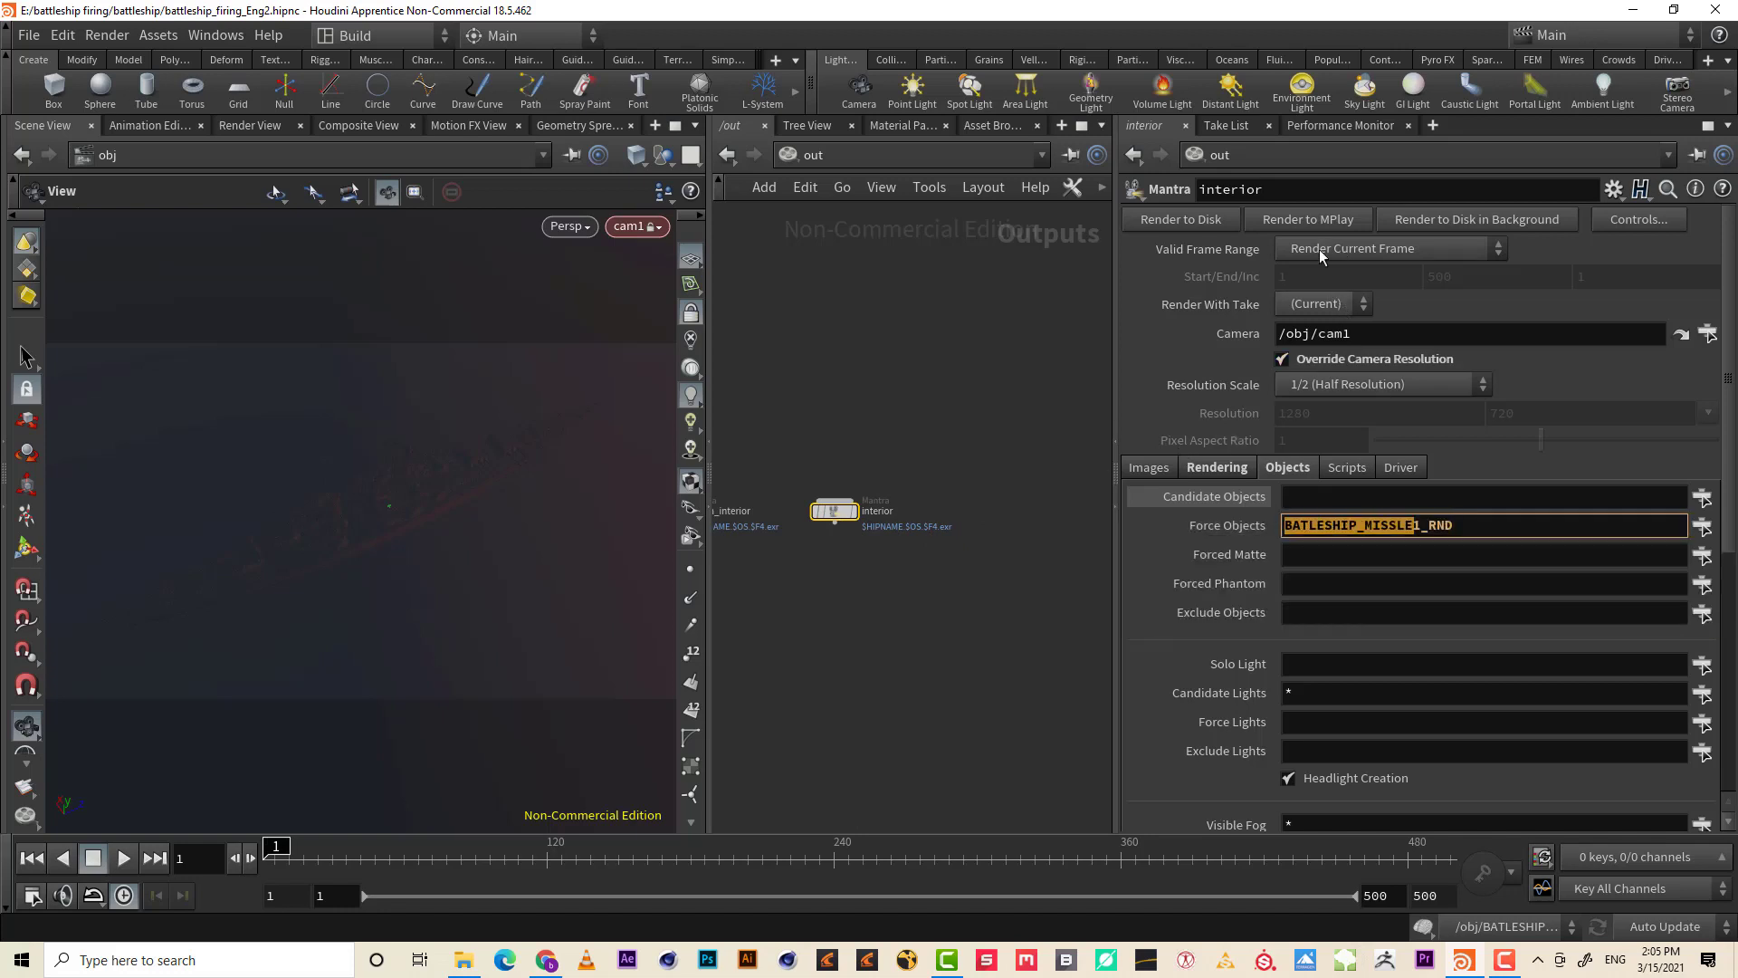
{"action": "double_click", "coordinate": [1305, 190]}
{"action": "key", "text": "ctrl+v"}
{"action": "key", "text": "Return"}
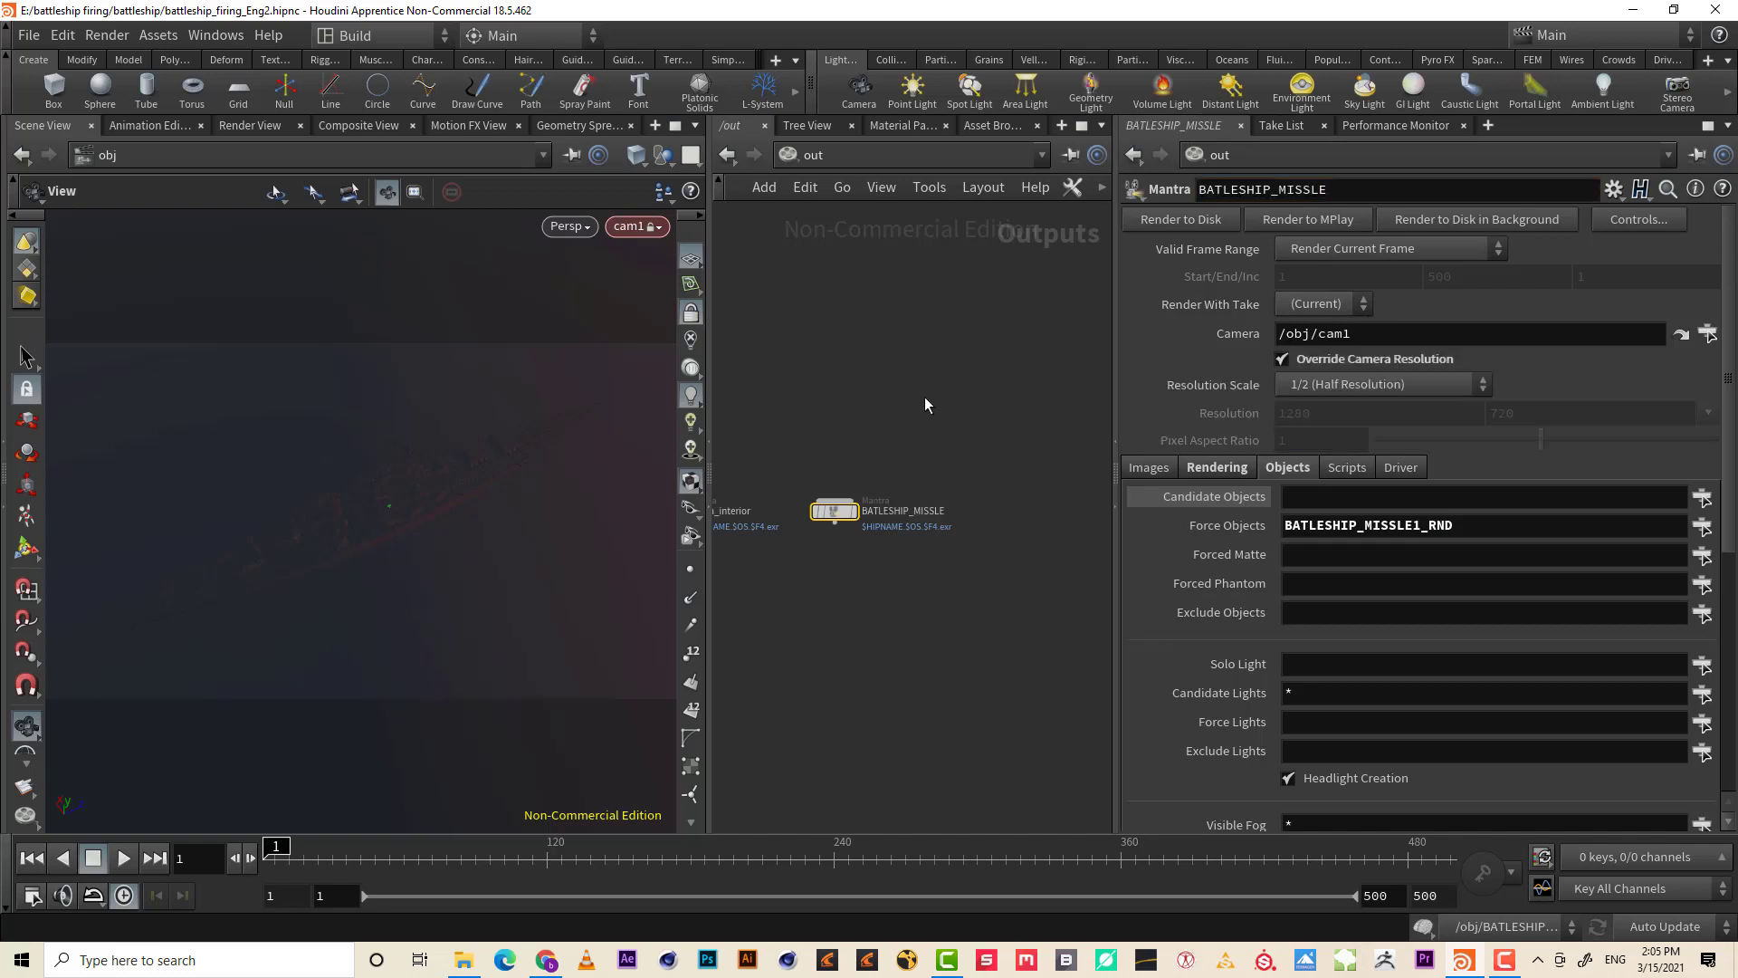
{"action": "left_click_drag", "start_coordinate": [833, 510], "coordinate": [1017, 509], "text": "alt"}
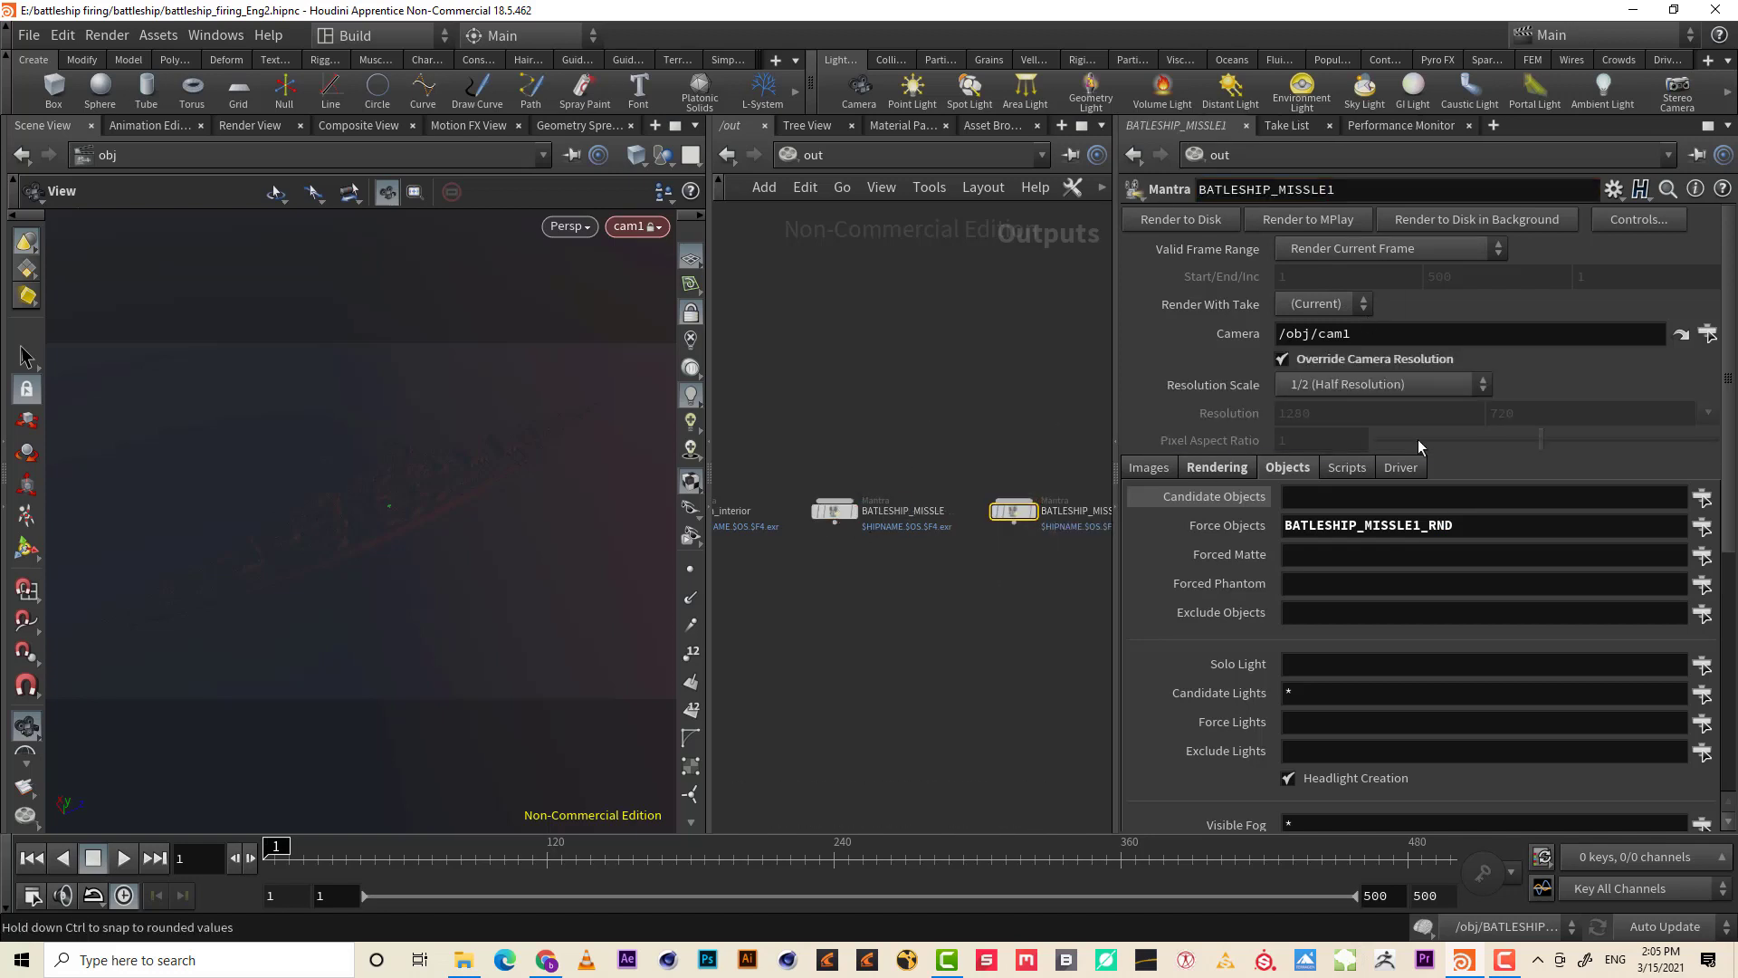
{"action": "left_click", "coordinate": [1702, 525]}
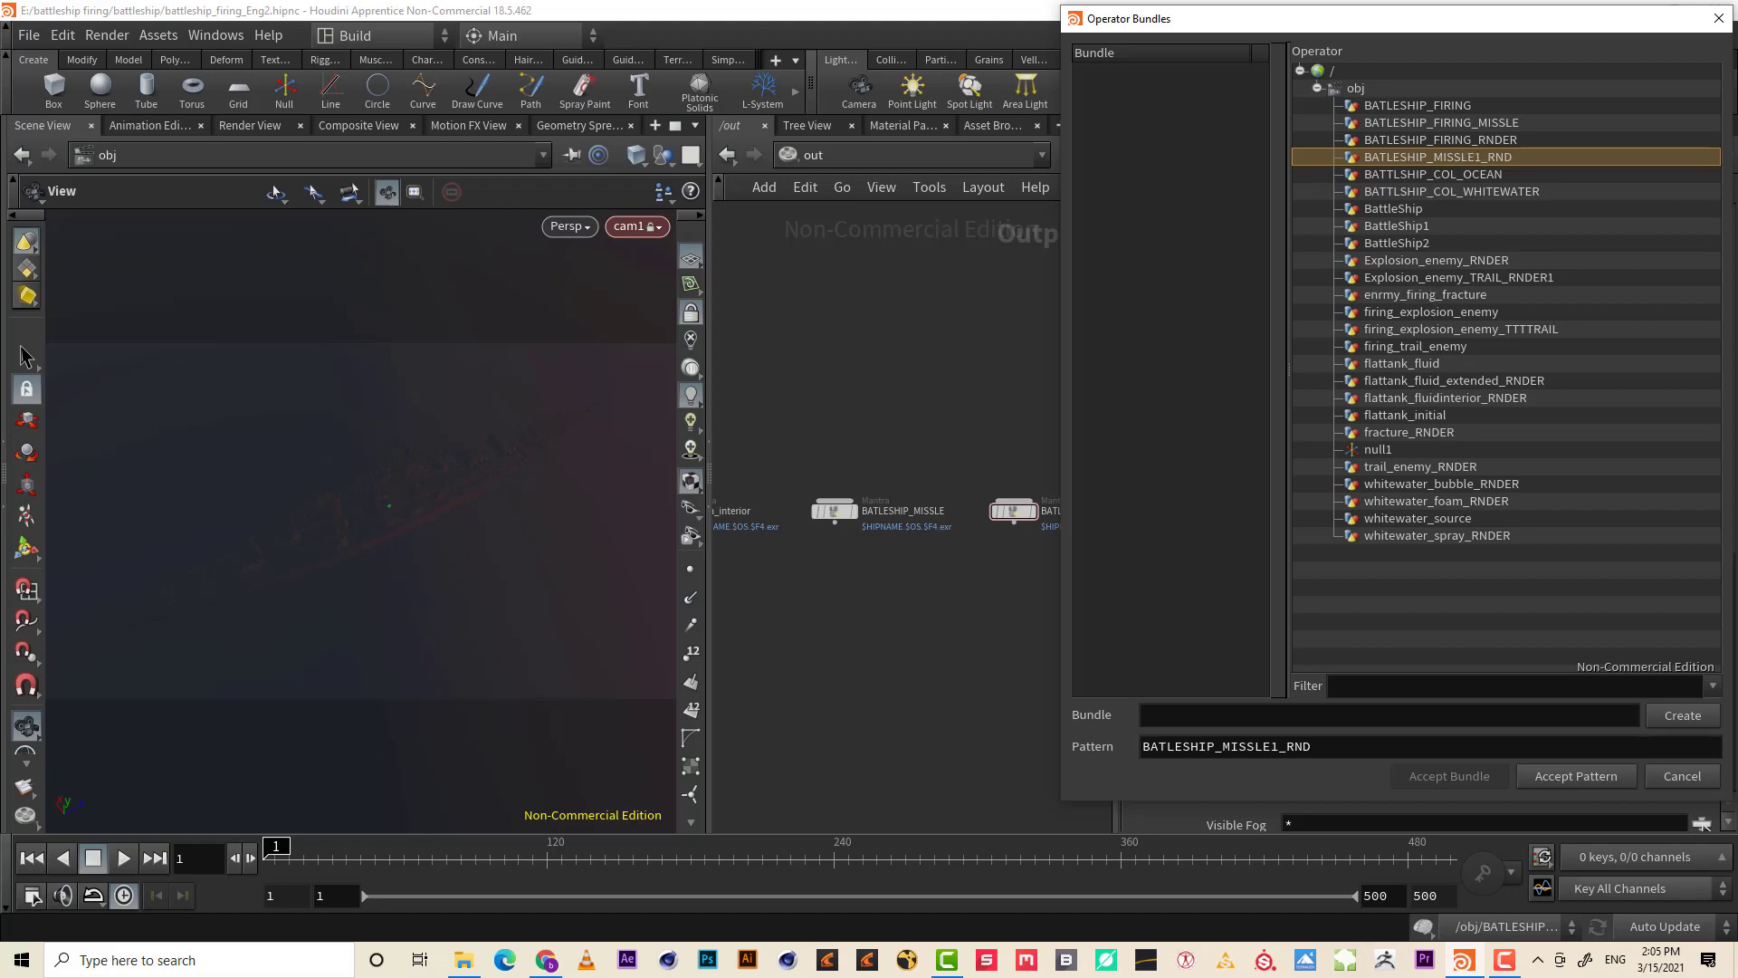
- Accept the BATLESHIP_MISSLE1_RND pattern and inspect the render objects in /obj
{"action": "left_click", "coordinate": [1680, 776]}
{"action": "left_click", "coordinate": [815, 155]}
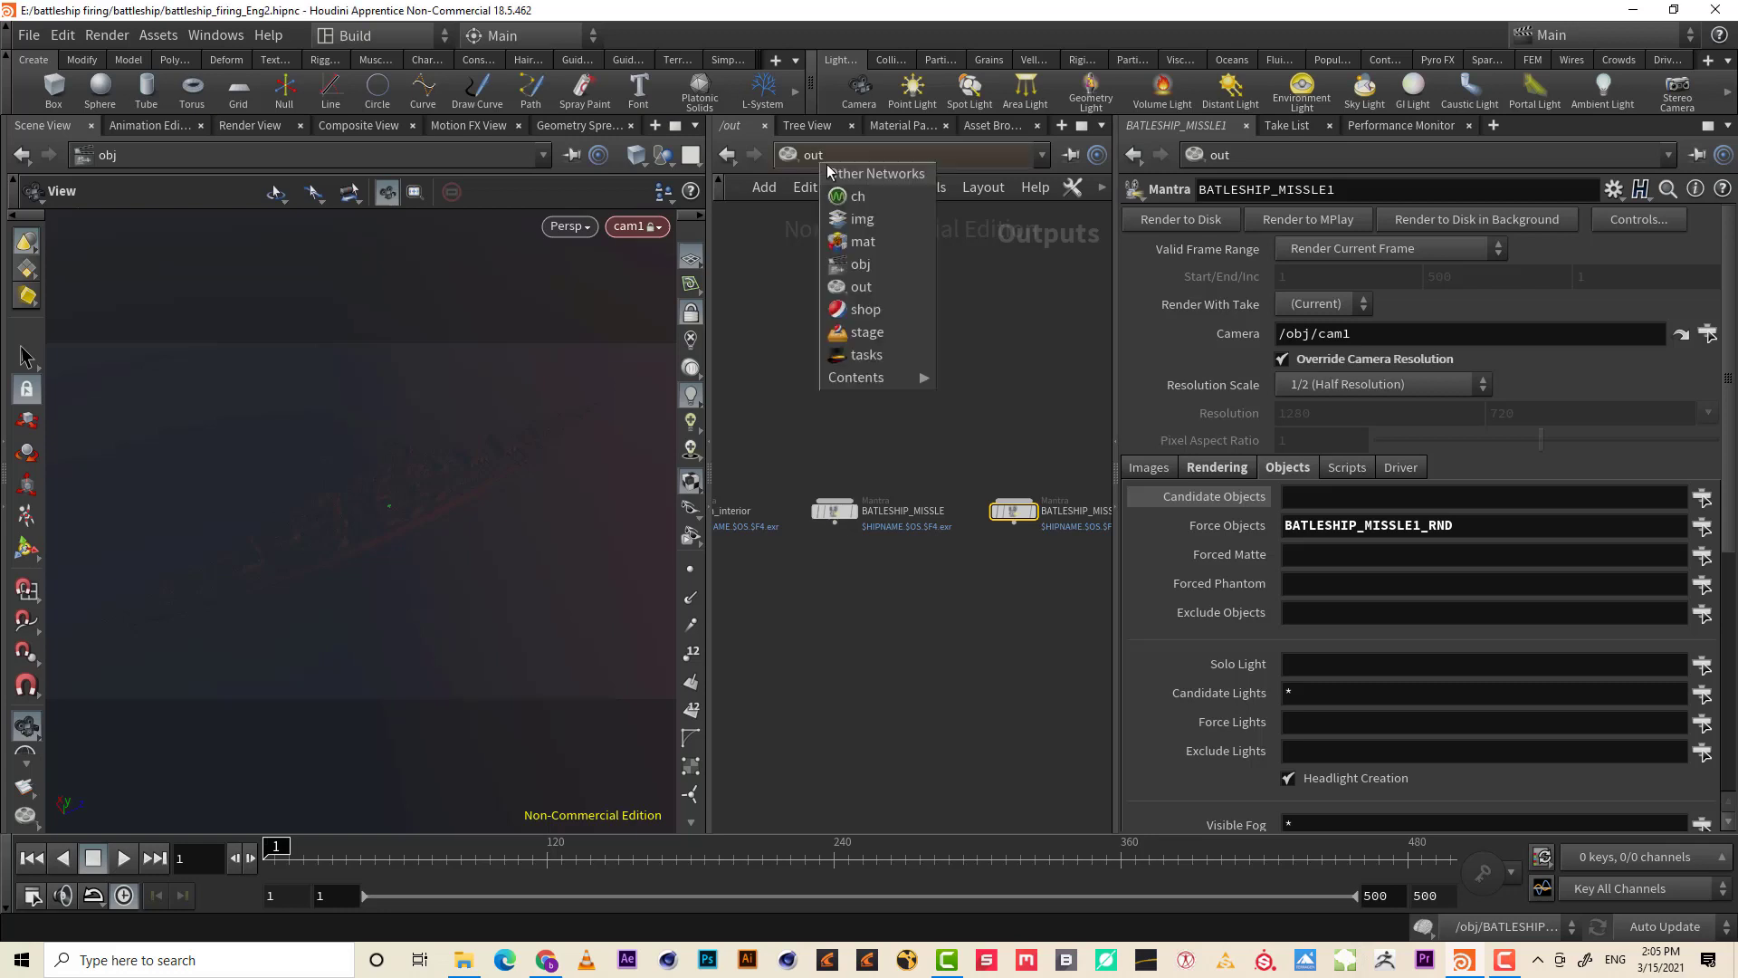
{"action": "left_click", "coordinate": [890, 263]}
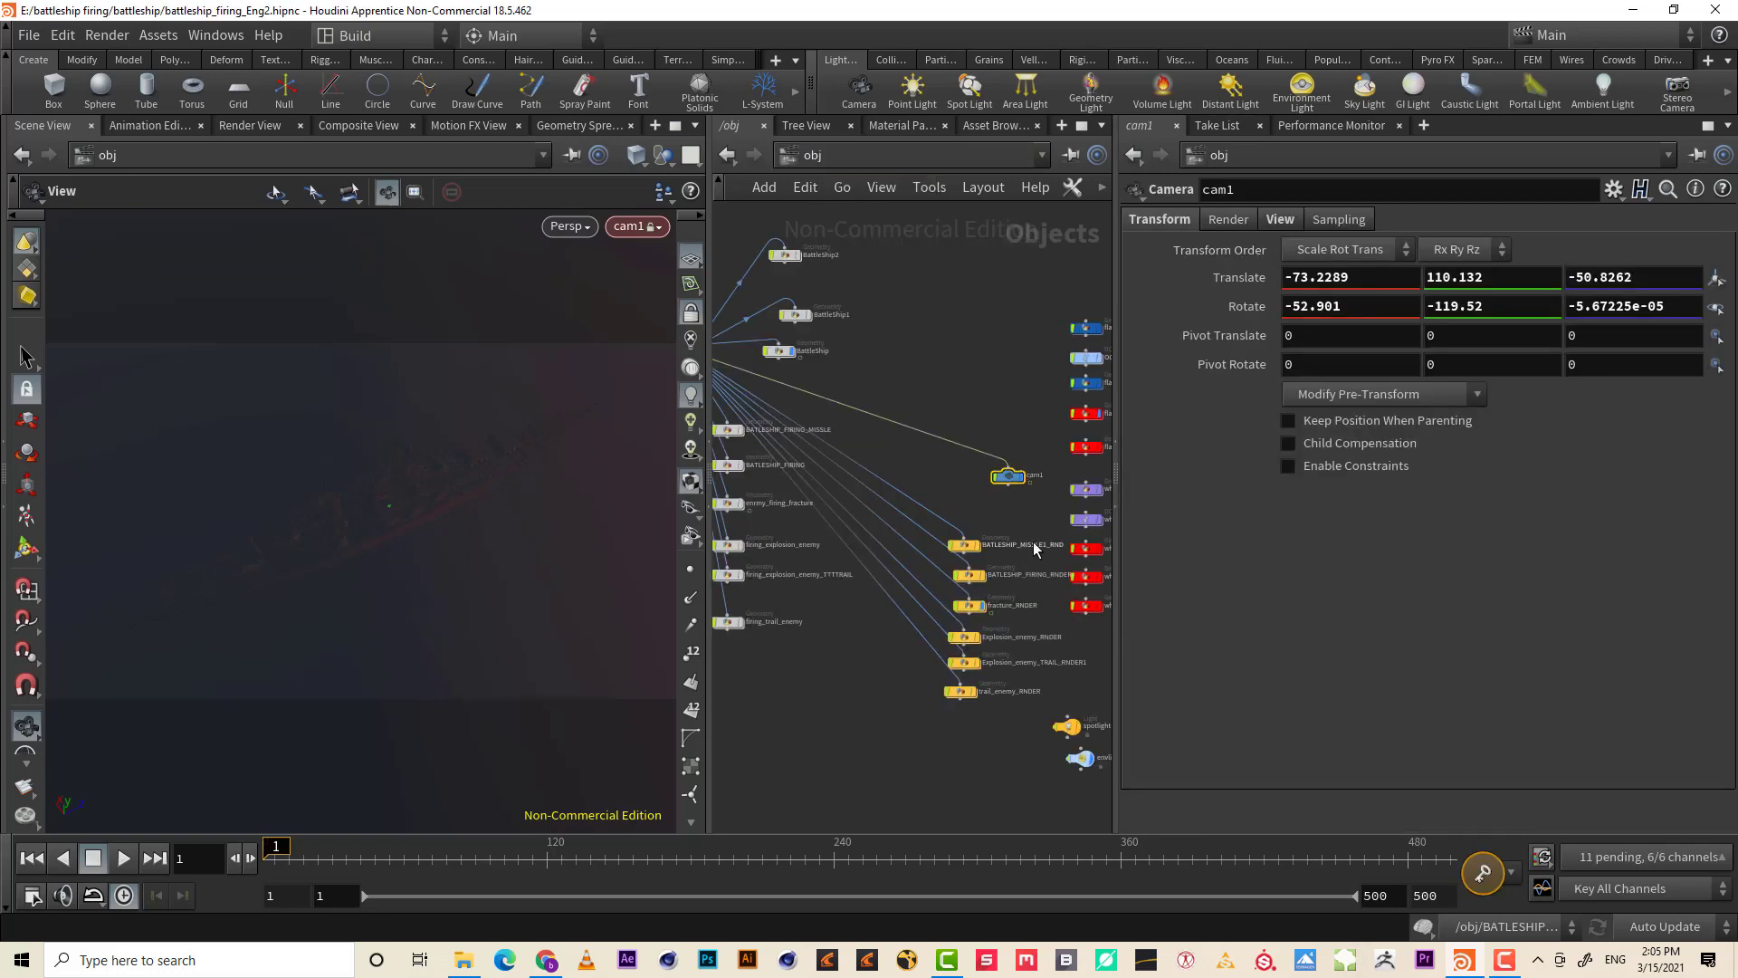
{"action": "mouse_move", "coordinate": [845, 325]}
{"action": "middle_mouse_down"}
{"action": "mouse_move", "coordinate": [1022, 518]}
{"action": "mouse_move", "coordinate": [994, 456]}
{"action": "mouse_move", "coordinate": [882, 501]}
{"action": "middle_mouse_up"}
{"action": "left_click", "coordinate": [941, 504]}
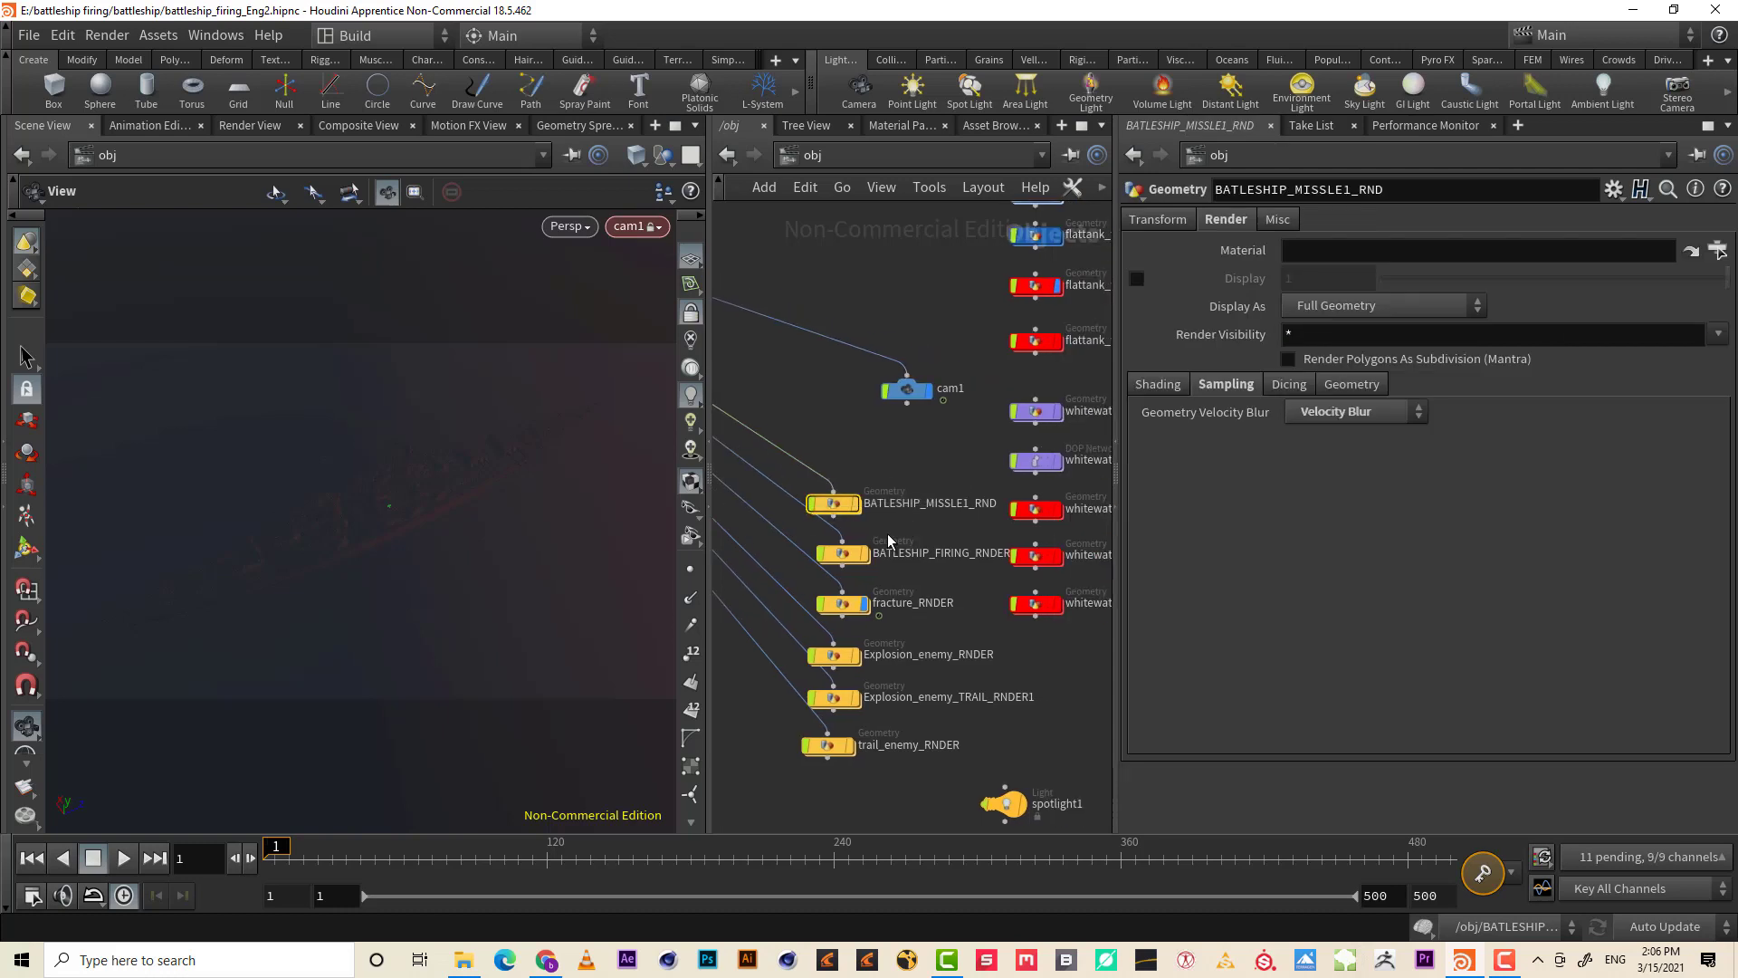
{"action": "left_click_drag", "start_coordinate": [844, 558], "coordinate": [844, 560]}
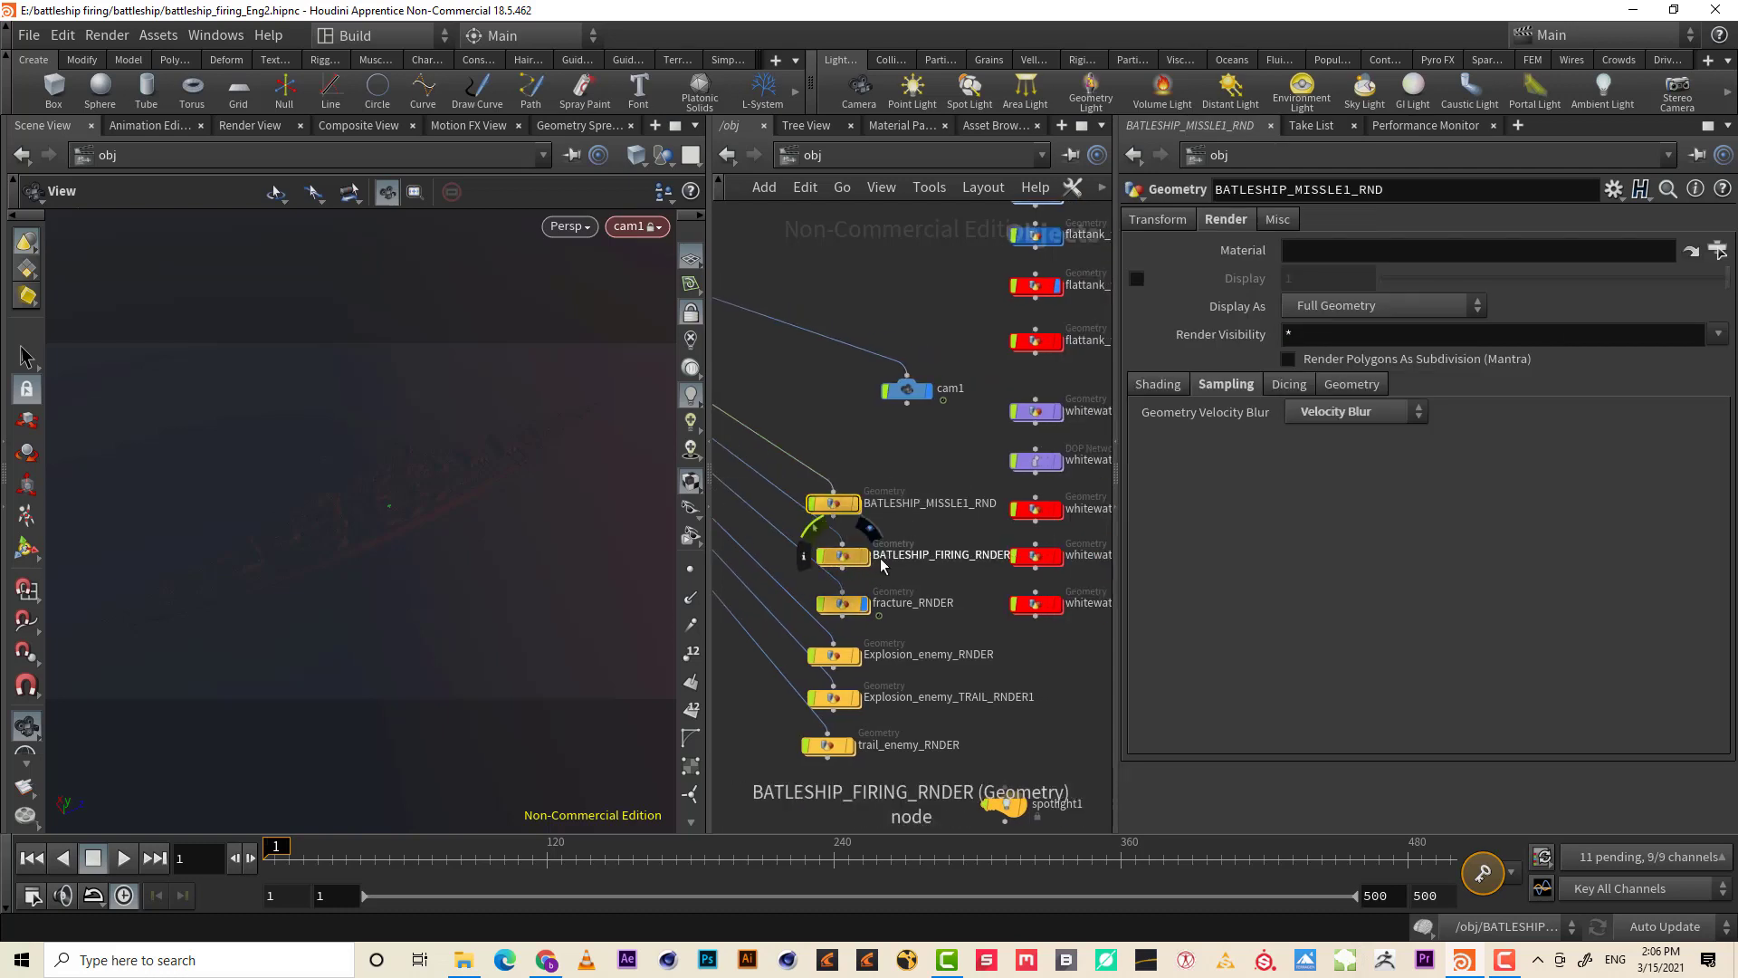
- Back in /out, set BATLESHIP_FIRING_RNDER as the copy's forced object pattern
{"action": "left_click", "coordinate": [841, 158]}
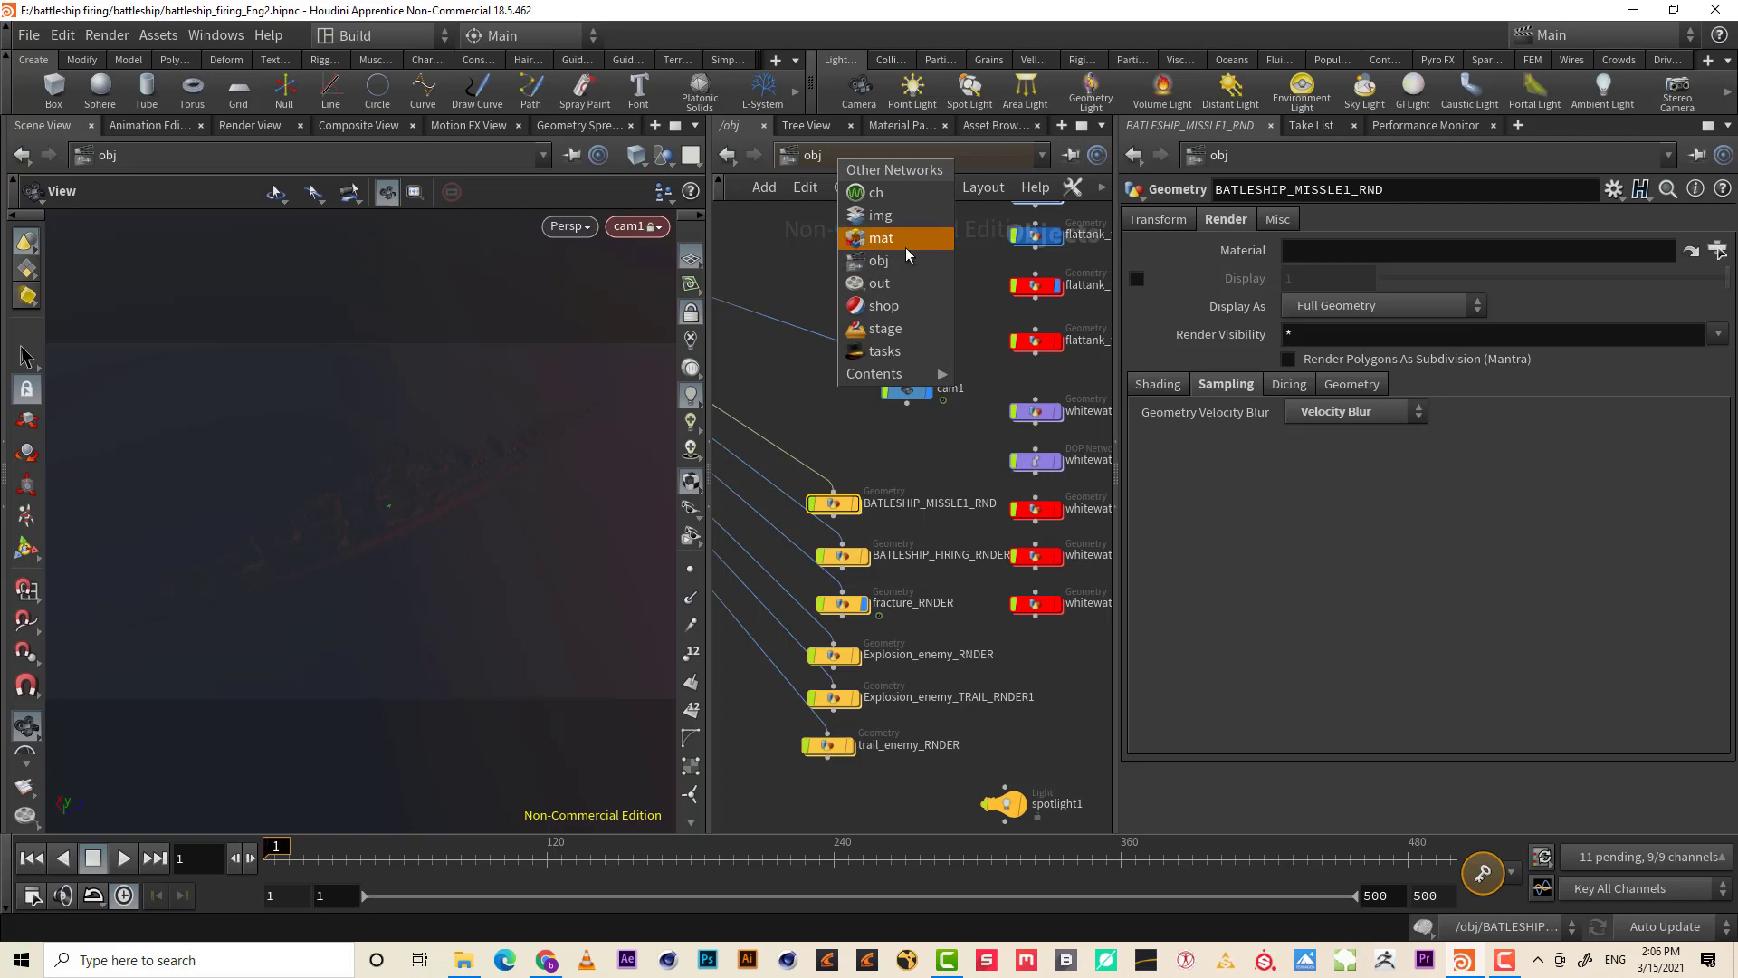
{"action": "left_click", "coordinate": [906, 283]}
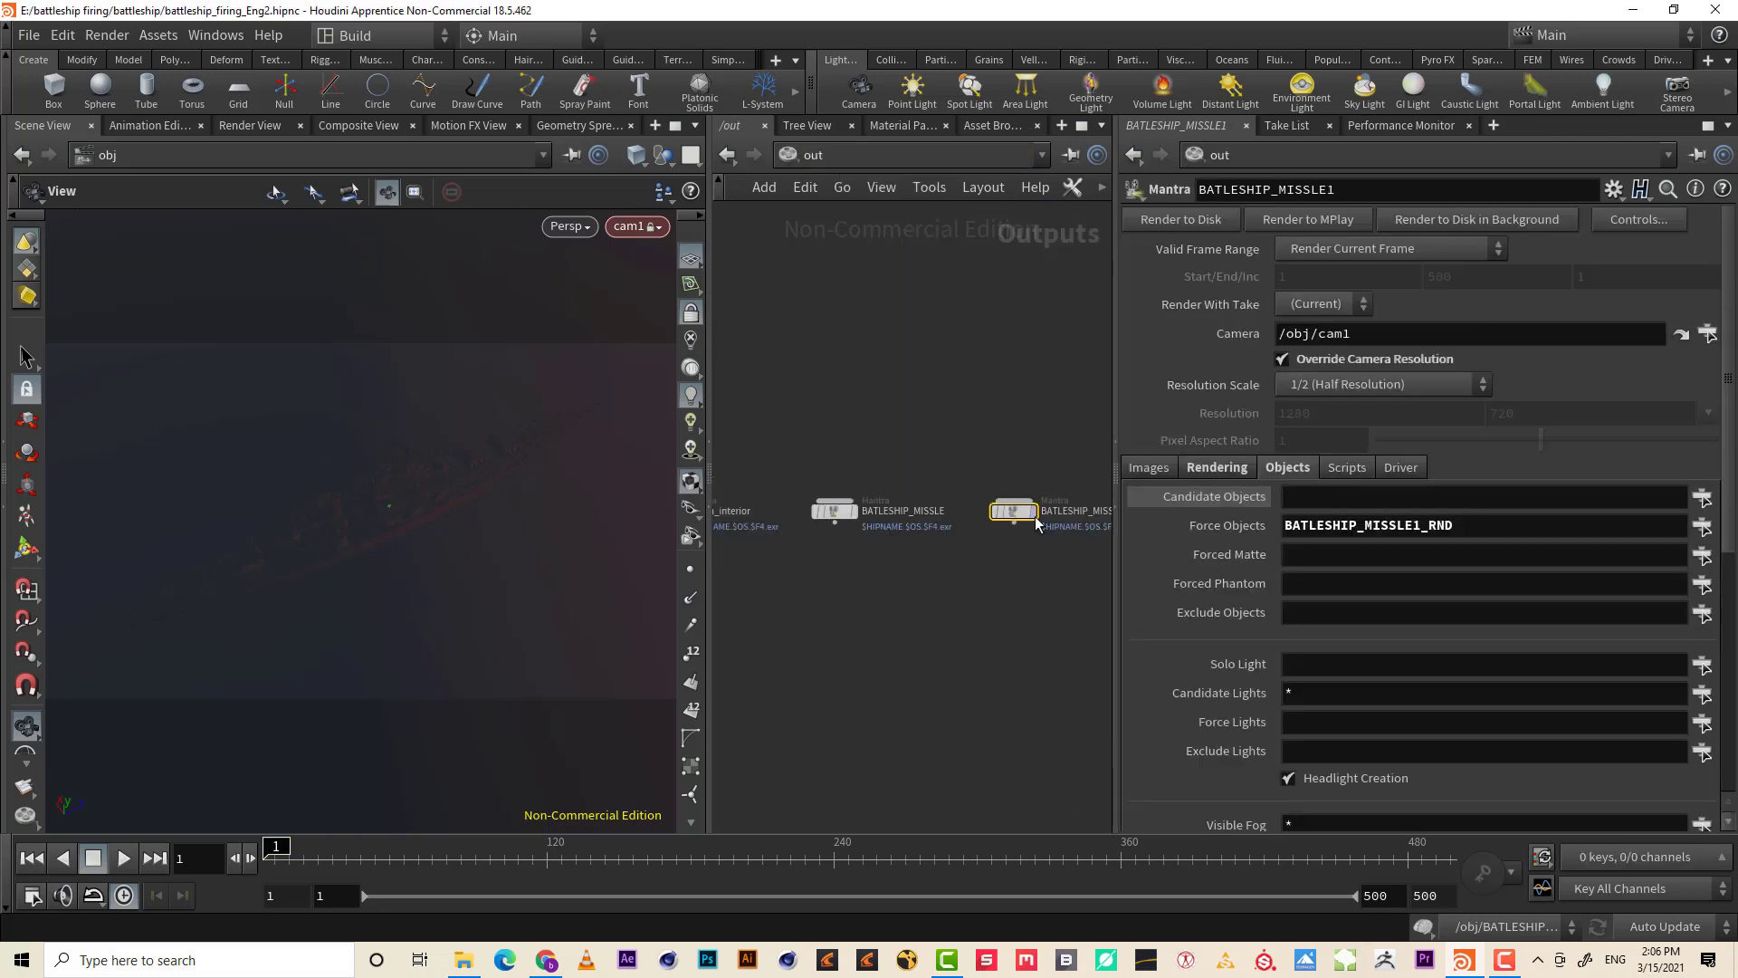
{"action": "left_click_drag", "start_coordinate": [991, 605], "coordinate": [861, 398]}
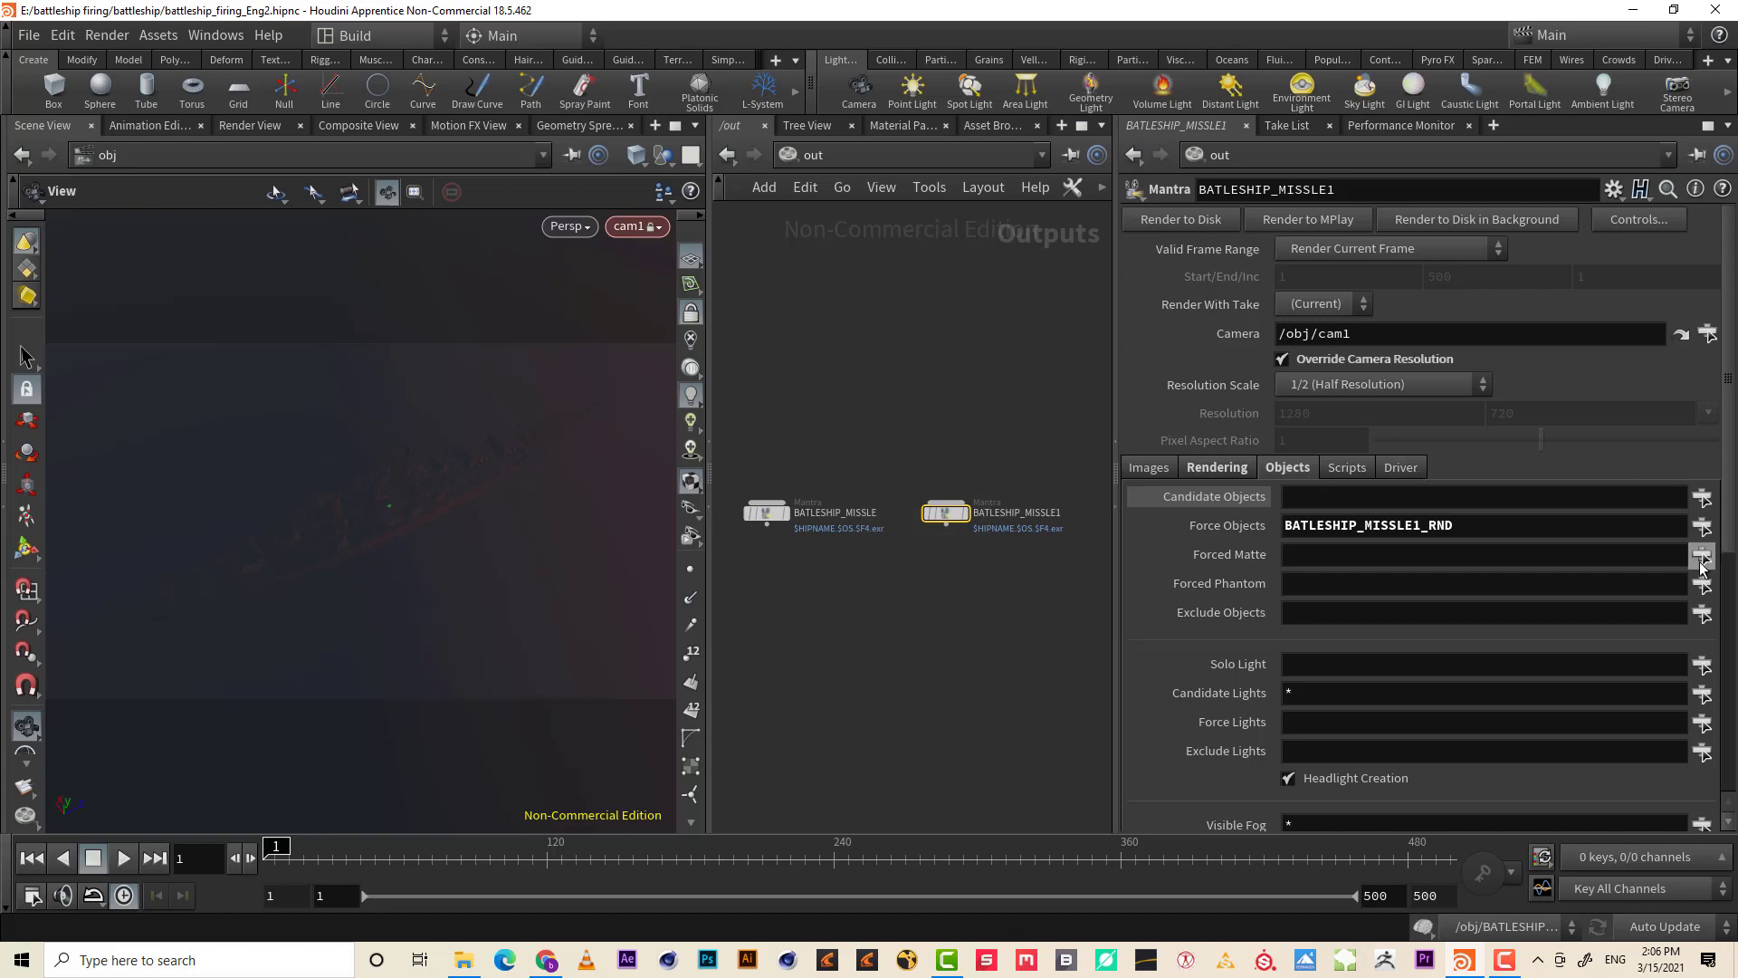
{"action": "left_click", "coordinate": [1701, 527]}
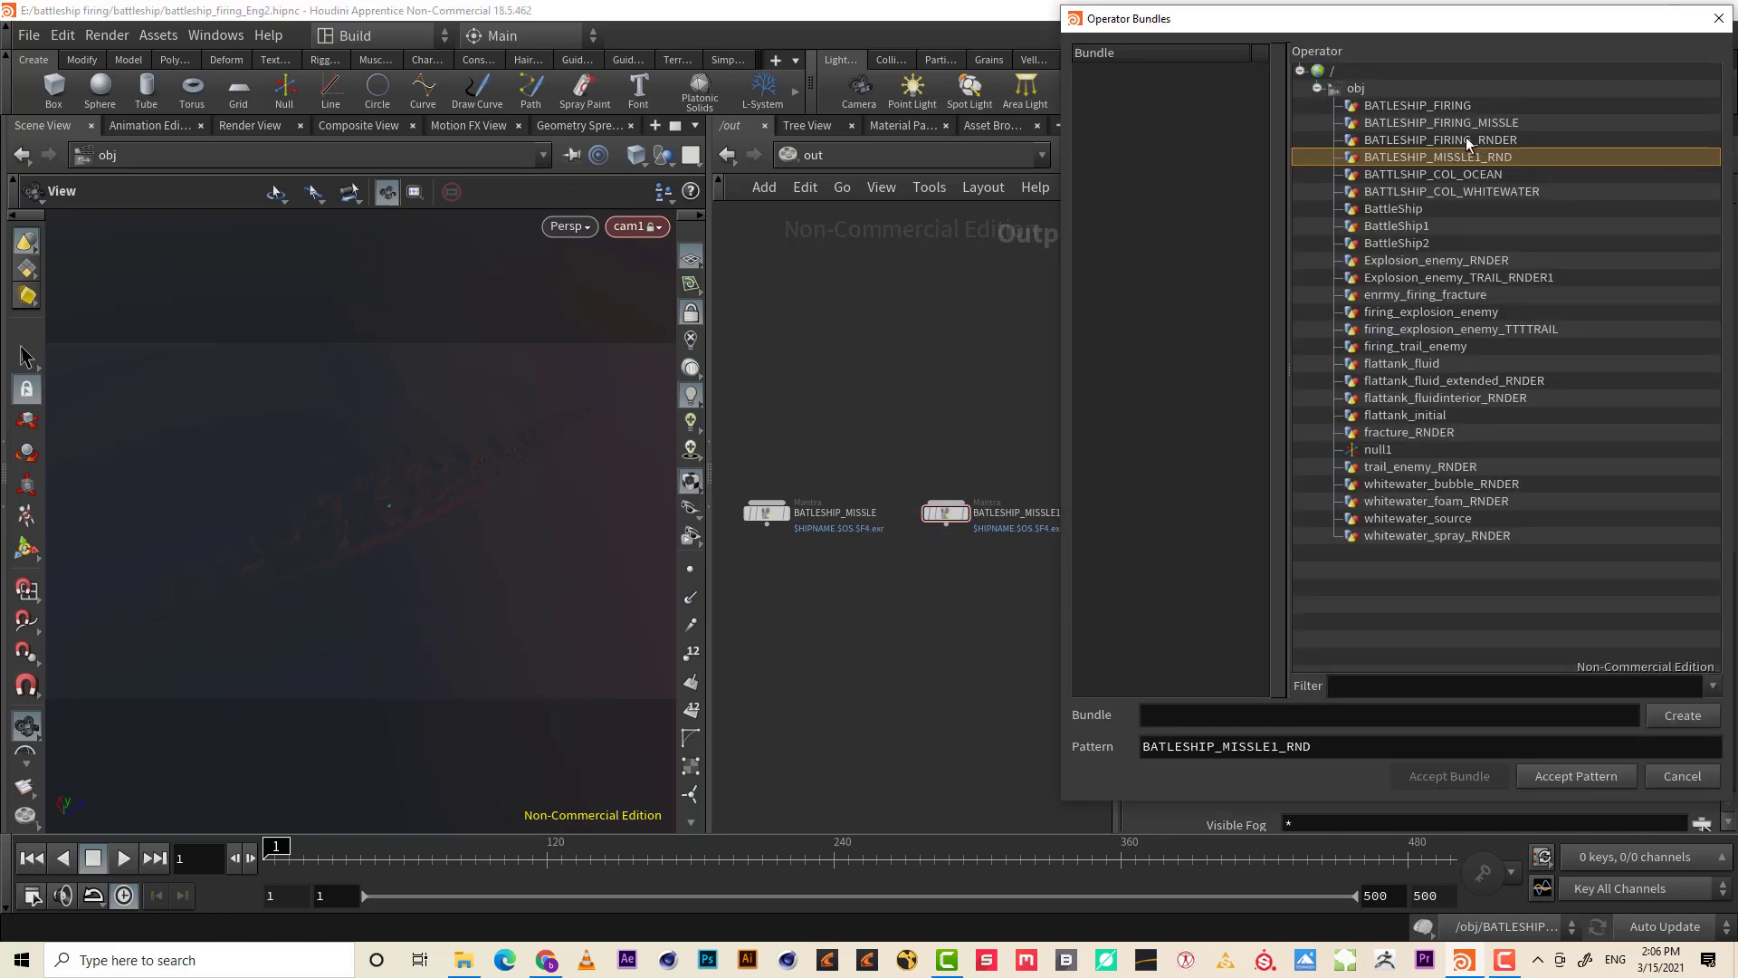
{"action": "left_click", "coordinate": [1466, 141]}
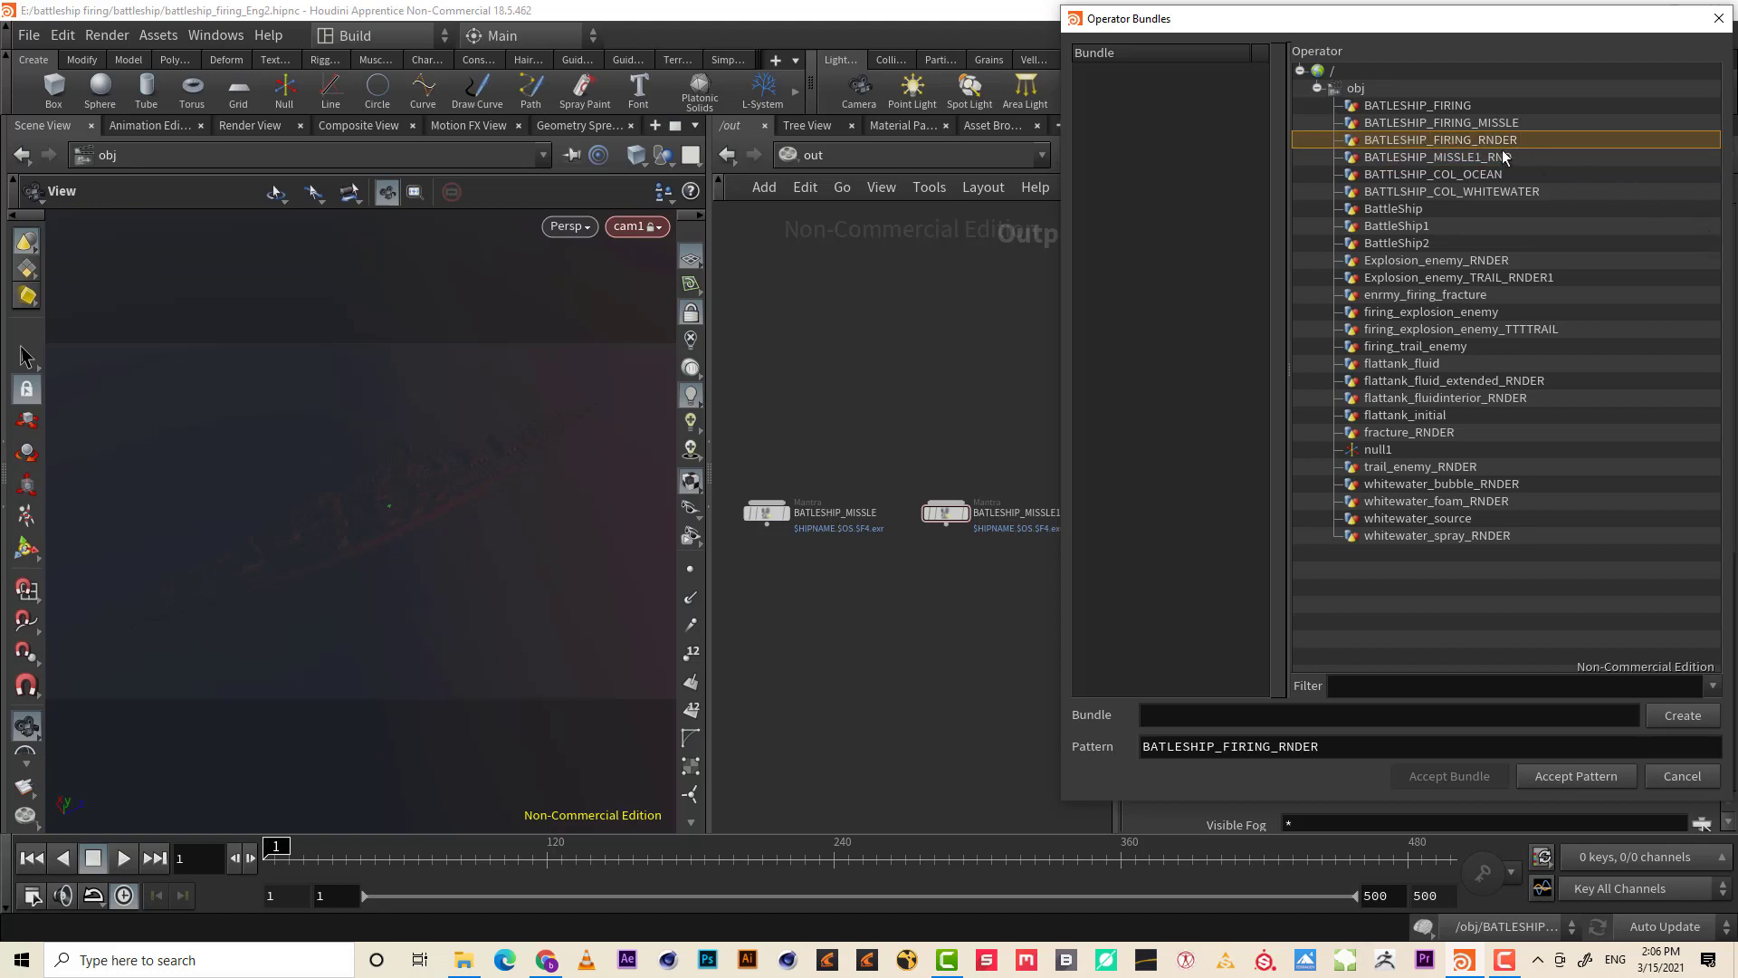
- Accept BATLESHIP_FIRING_RNDER and rename the Mantra node to BATLESHIP_FIRING
{"action": "left_click", "coordinate": [1580, 773]}
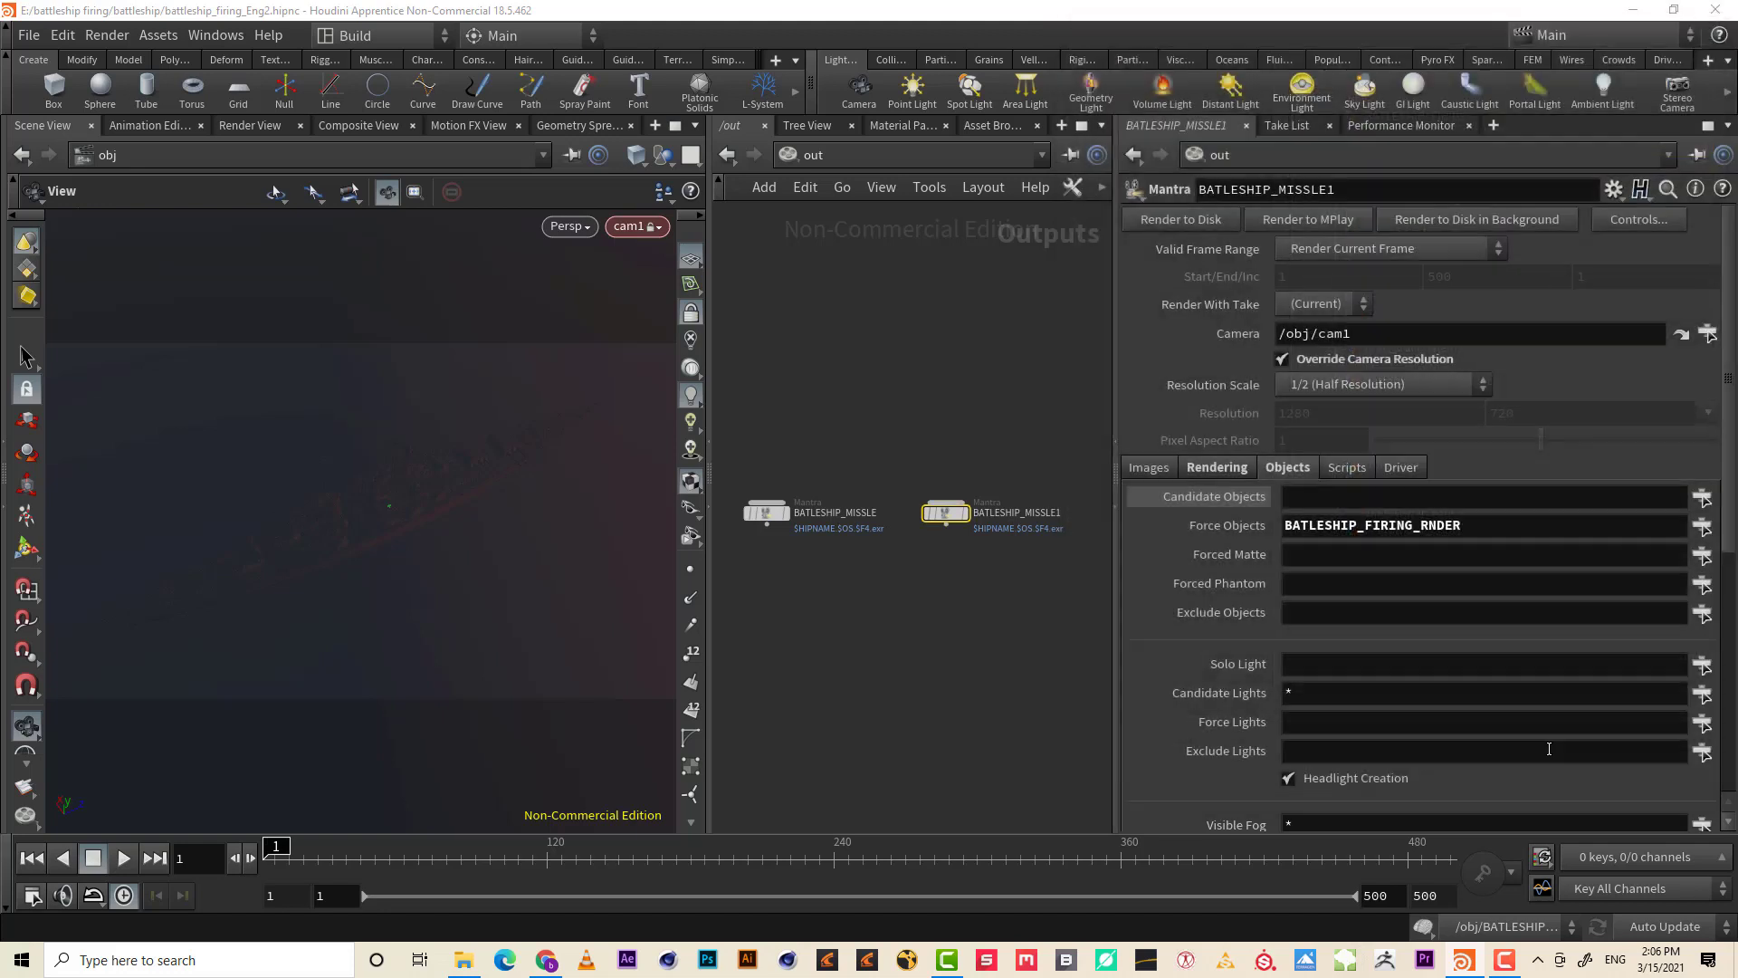
{"action": "middle_click_drag", "start_coordinate": [1011, 426], "coordinate": [948, 432]}
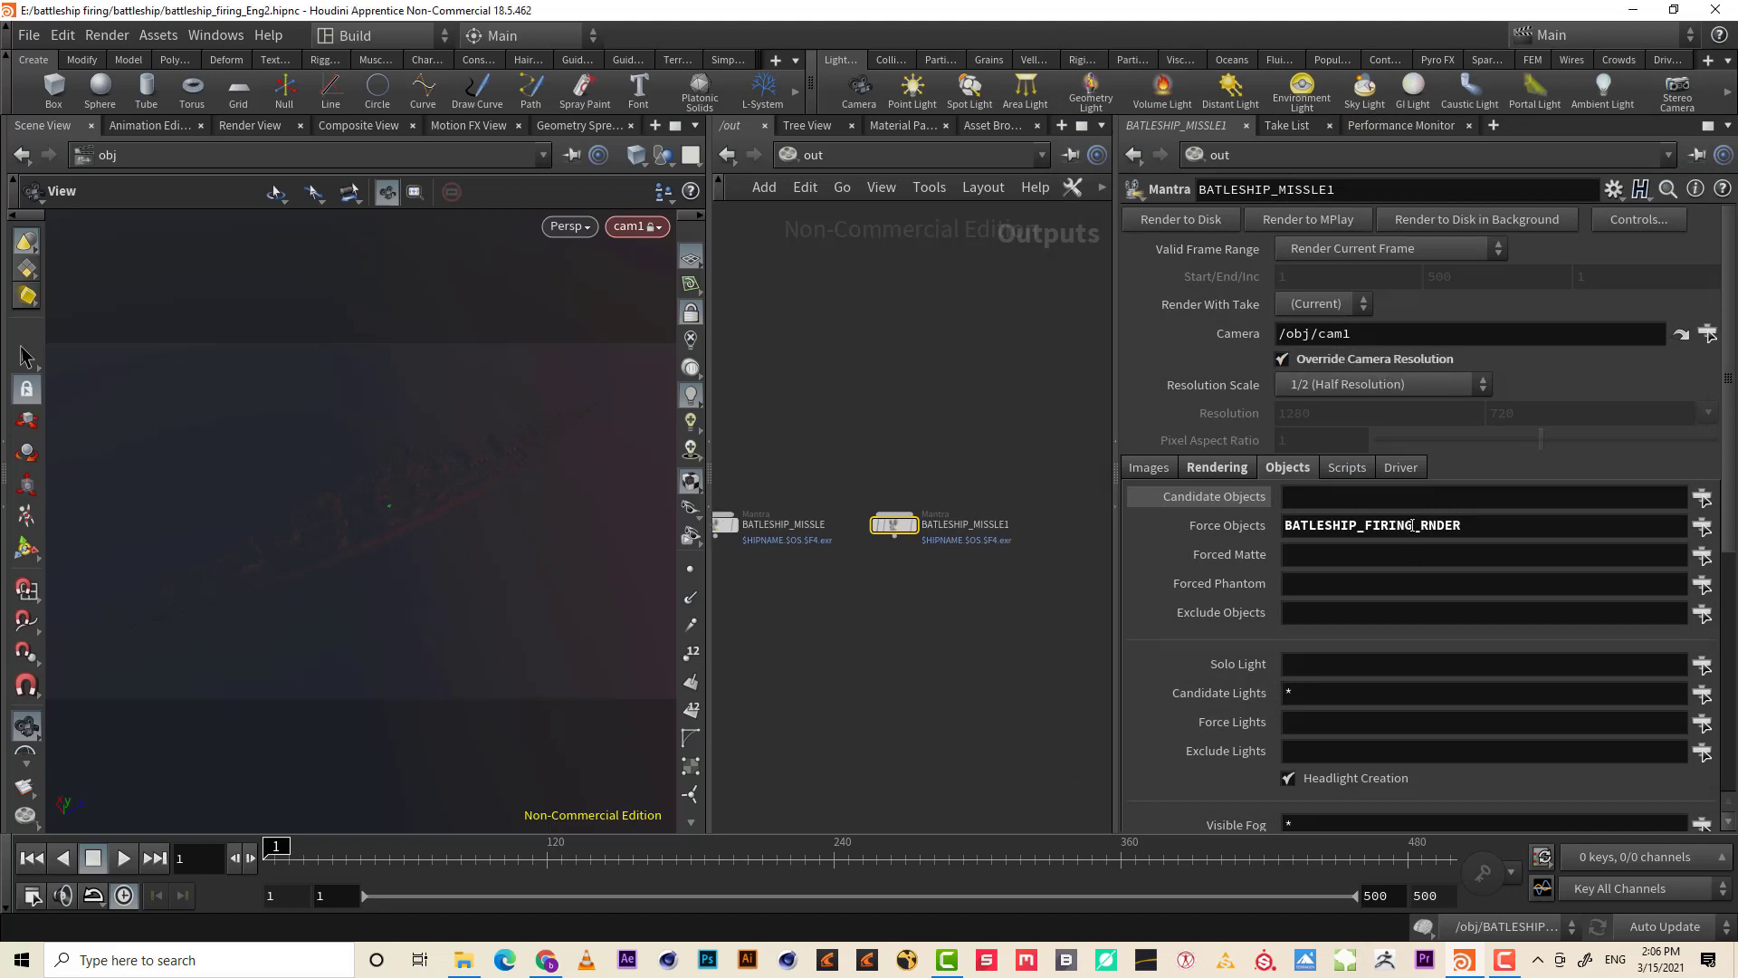
{"action": "left_click_drag", "start_coordinate": [1413, 525], "coordinate": [1285, 525]}
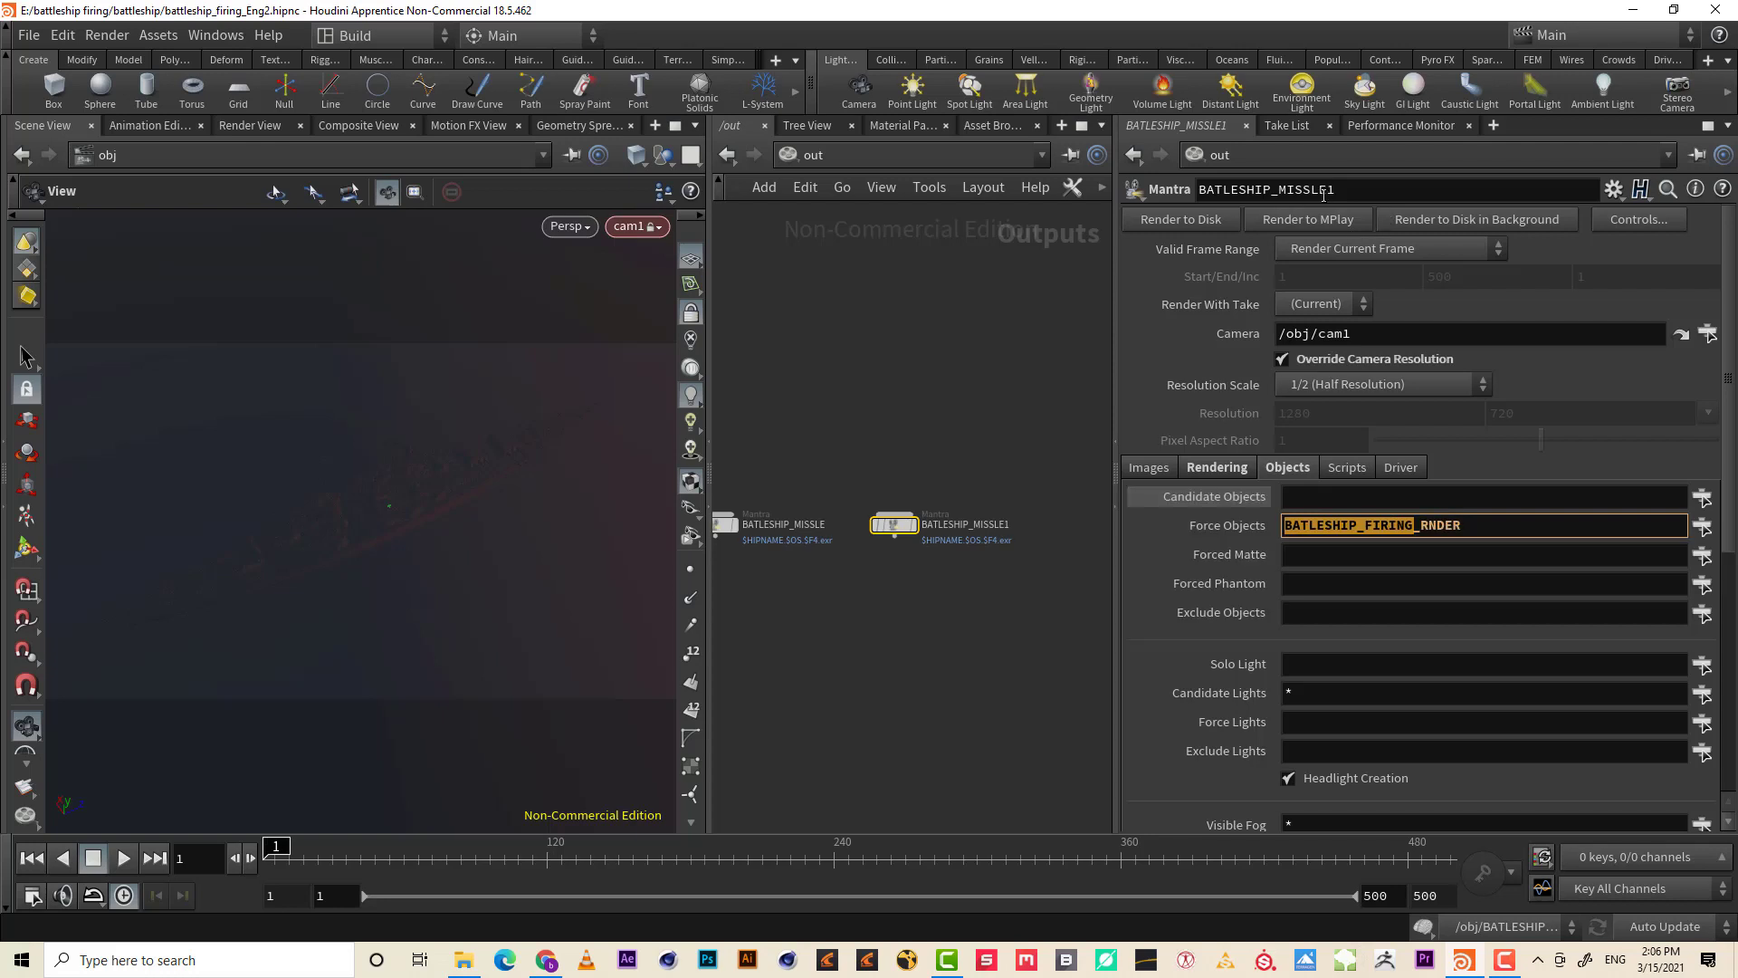
{"action": "key", "text": "ctrl+c"}
{"action": "double_click", "coordinate": [1323, 189]}
{"action": "key", "text": "ctrl+v"}
{"action": "key", "text": "Return"}
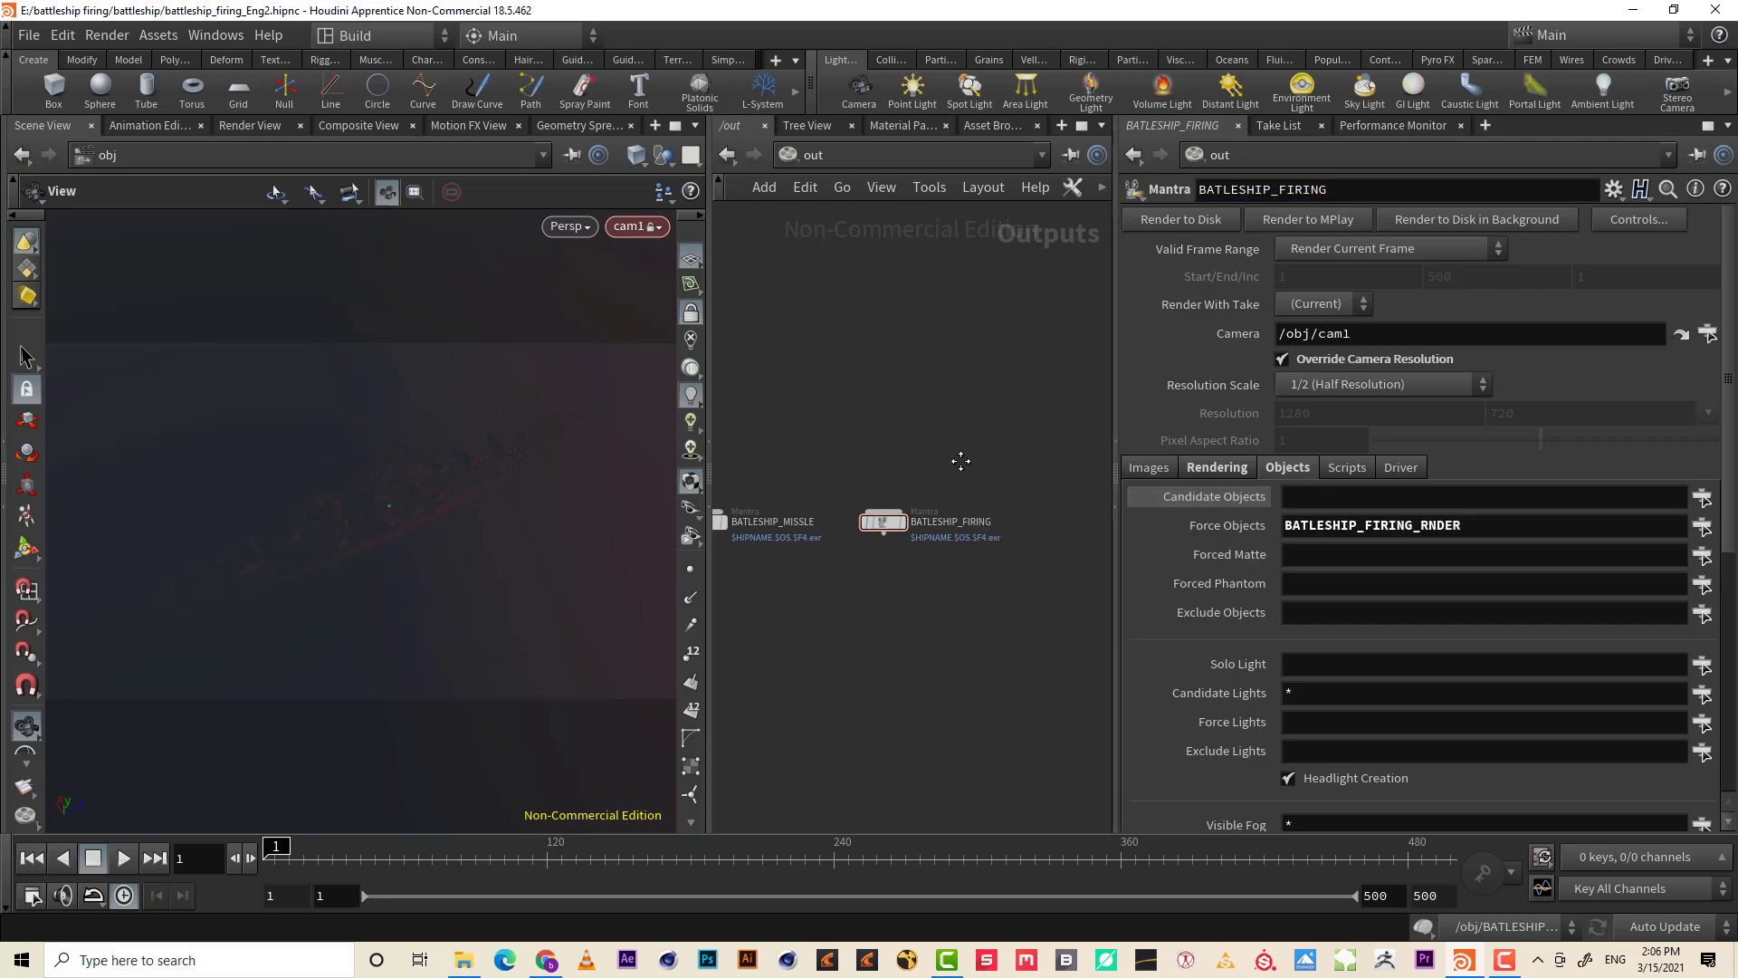
- Duplicate the BATLESHIP_FIRING node as BATLESHIP_FIRING1
{"action": "middle_click_drag", "start_coordinate": [961, 462], "coordinate": [900, 450]}
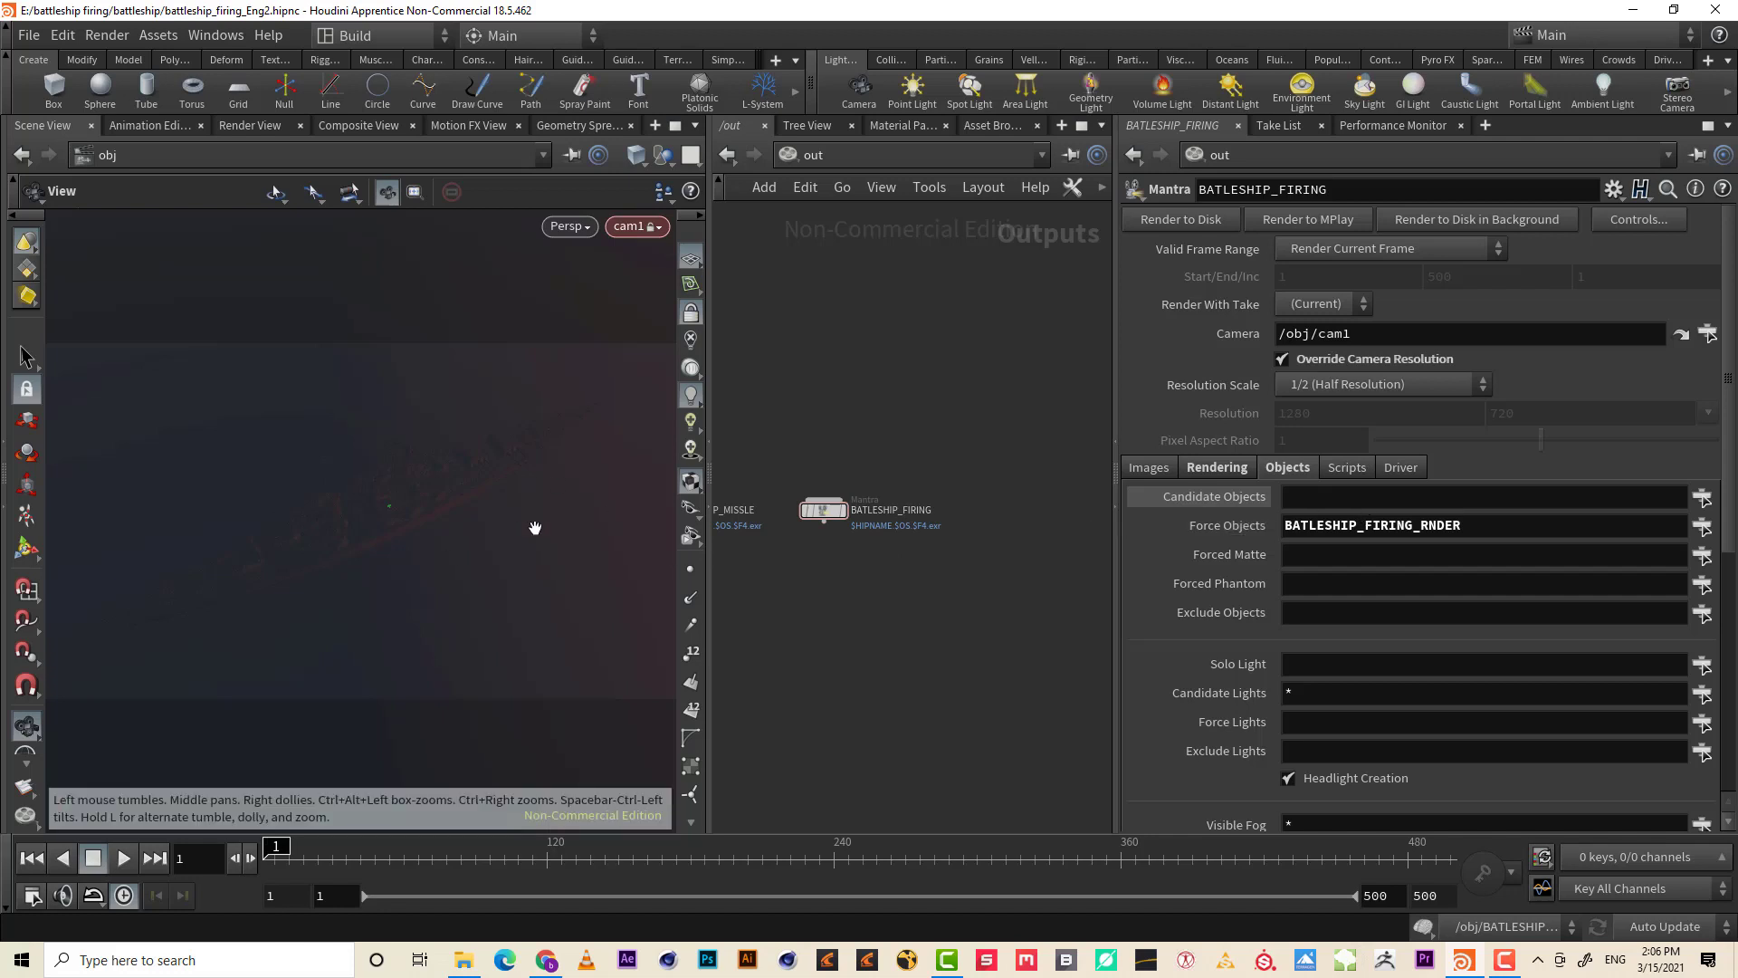
{"action": "left_click", "coordinate": [824, 513]}
{"action": "left_click_drag", "start_coordinate": [824, 513], "coordinate": [992, 516], "text": "alt"}
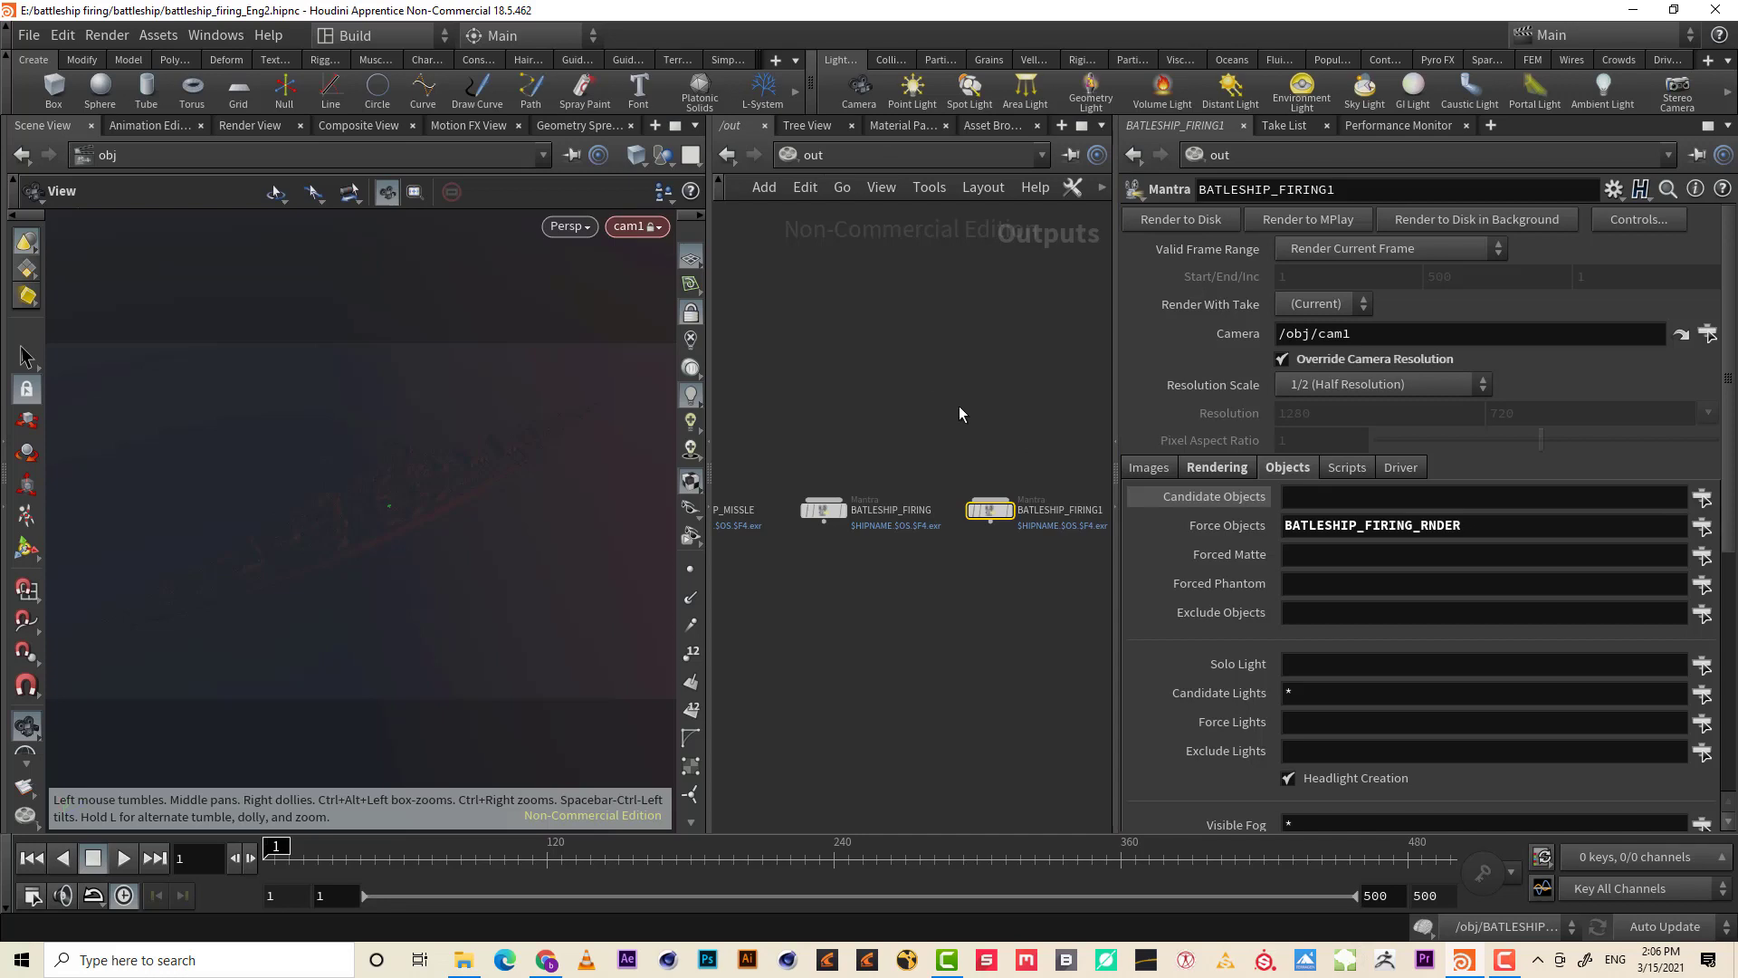
{"action": "middle_click_drag", "start_coordinate": [959, 405], "coordinate": [906, 401]}
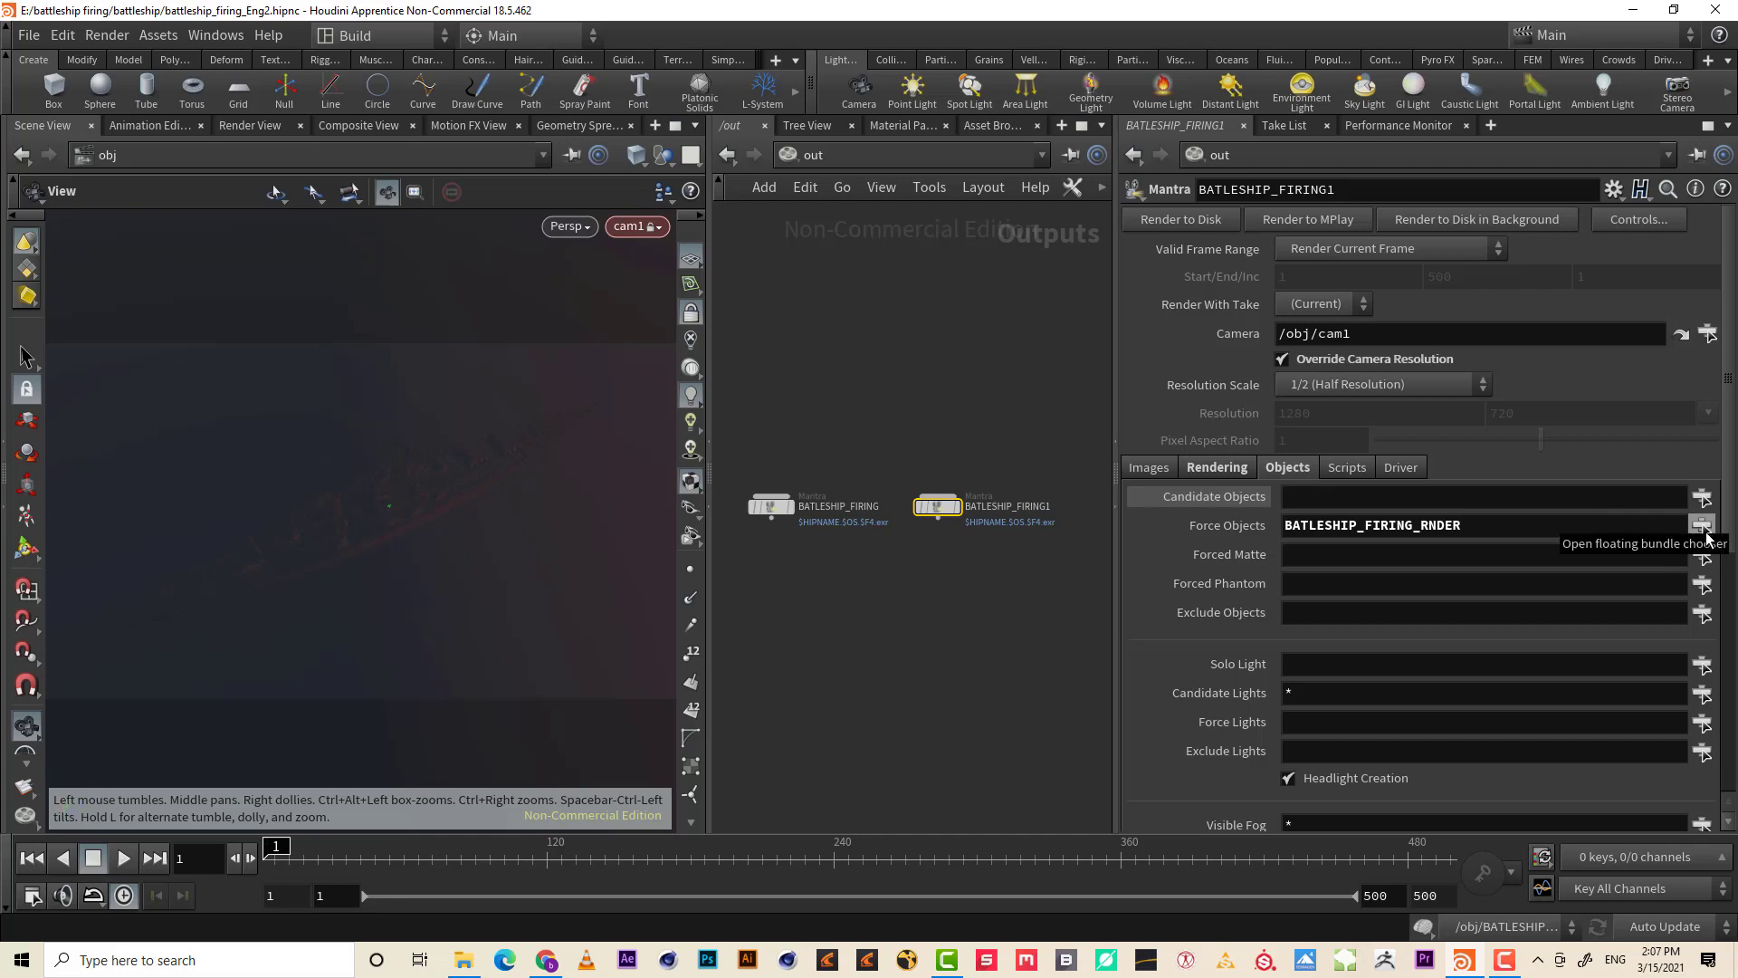
- In /obj, inspect fracture_RNDER, Explosion_enemy_RNDER, Explosion_enemy_TRAIL_RNDER1 and trail_enemy_RNDER
{"action": "left_click", "coordinate": [812, 155]}
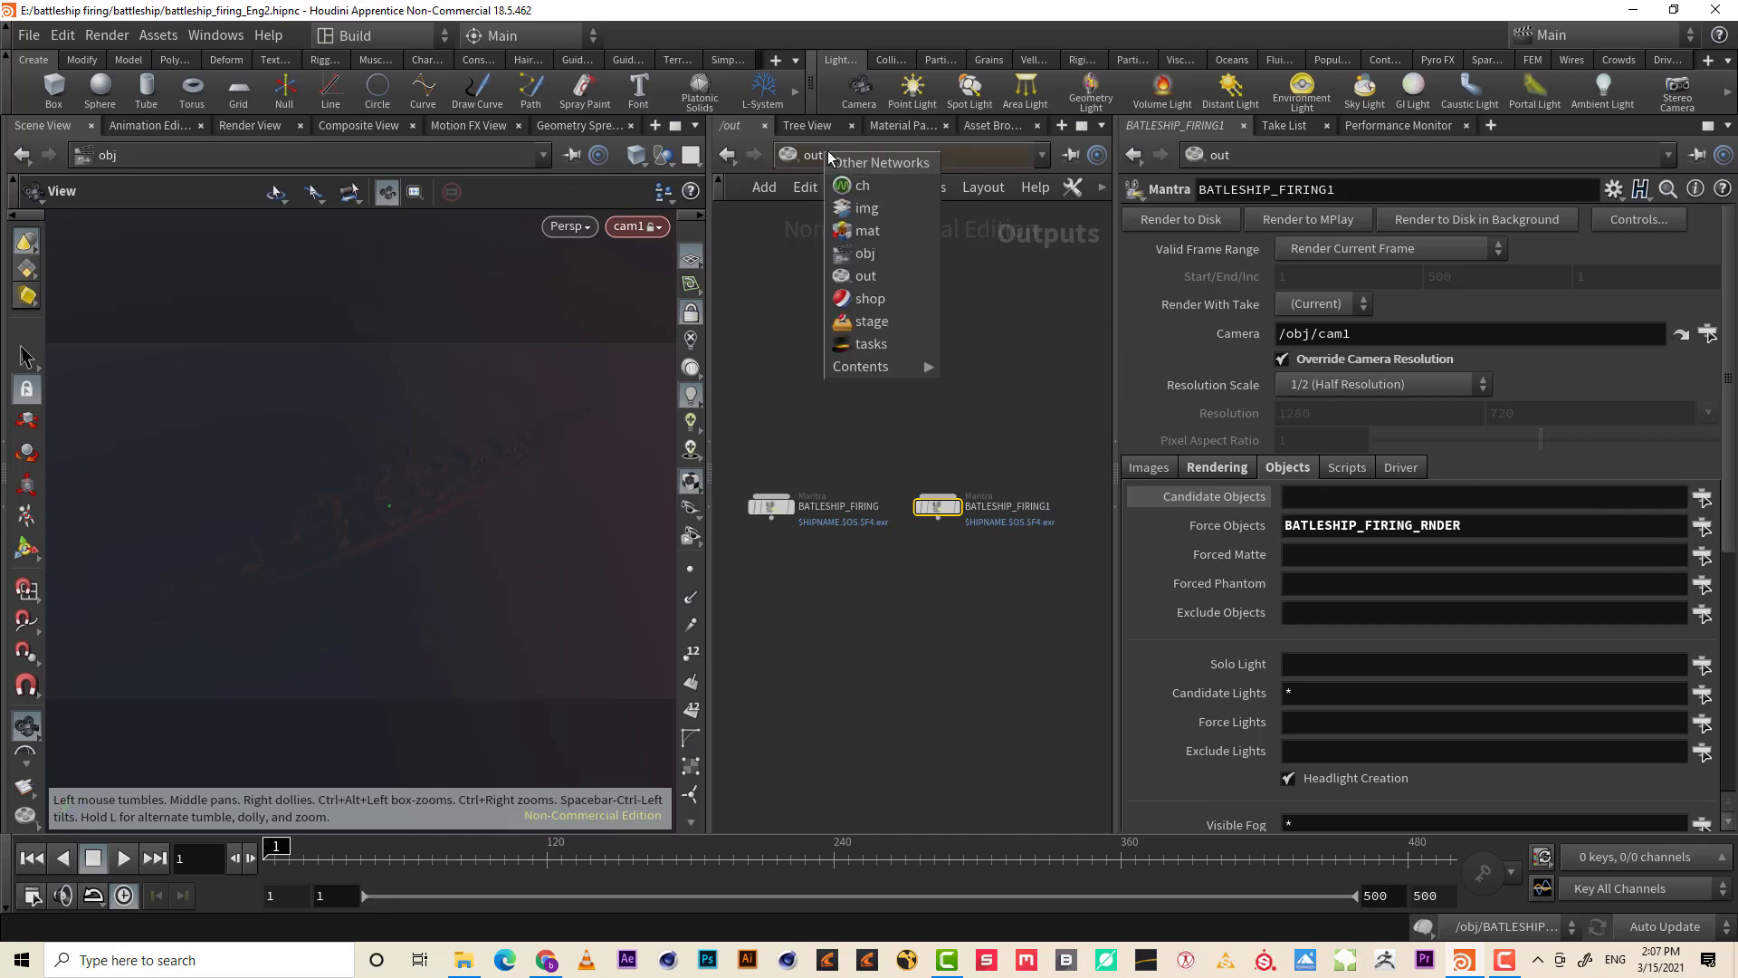
{"action": "left_click", "coordinate": [892, 262]}
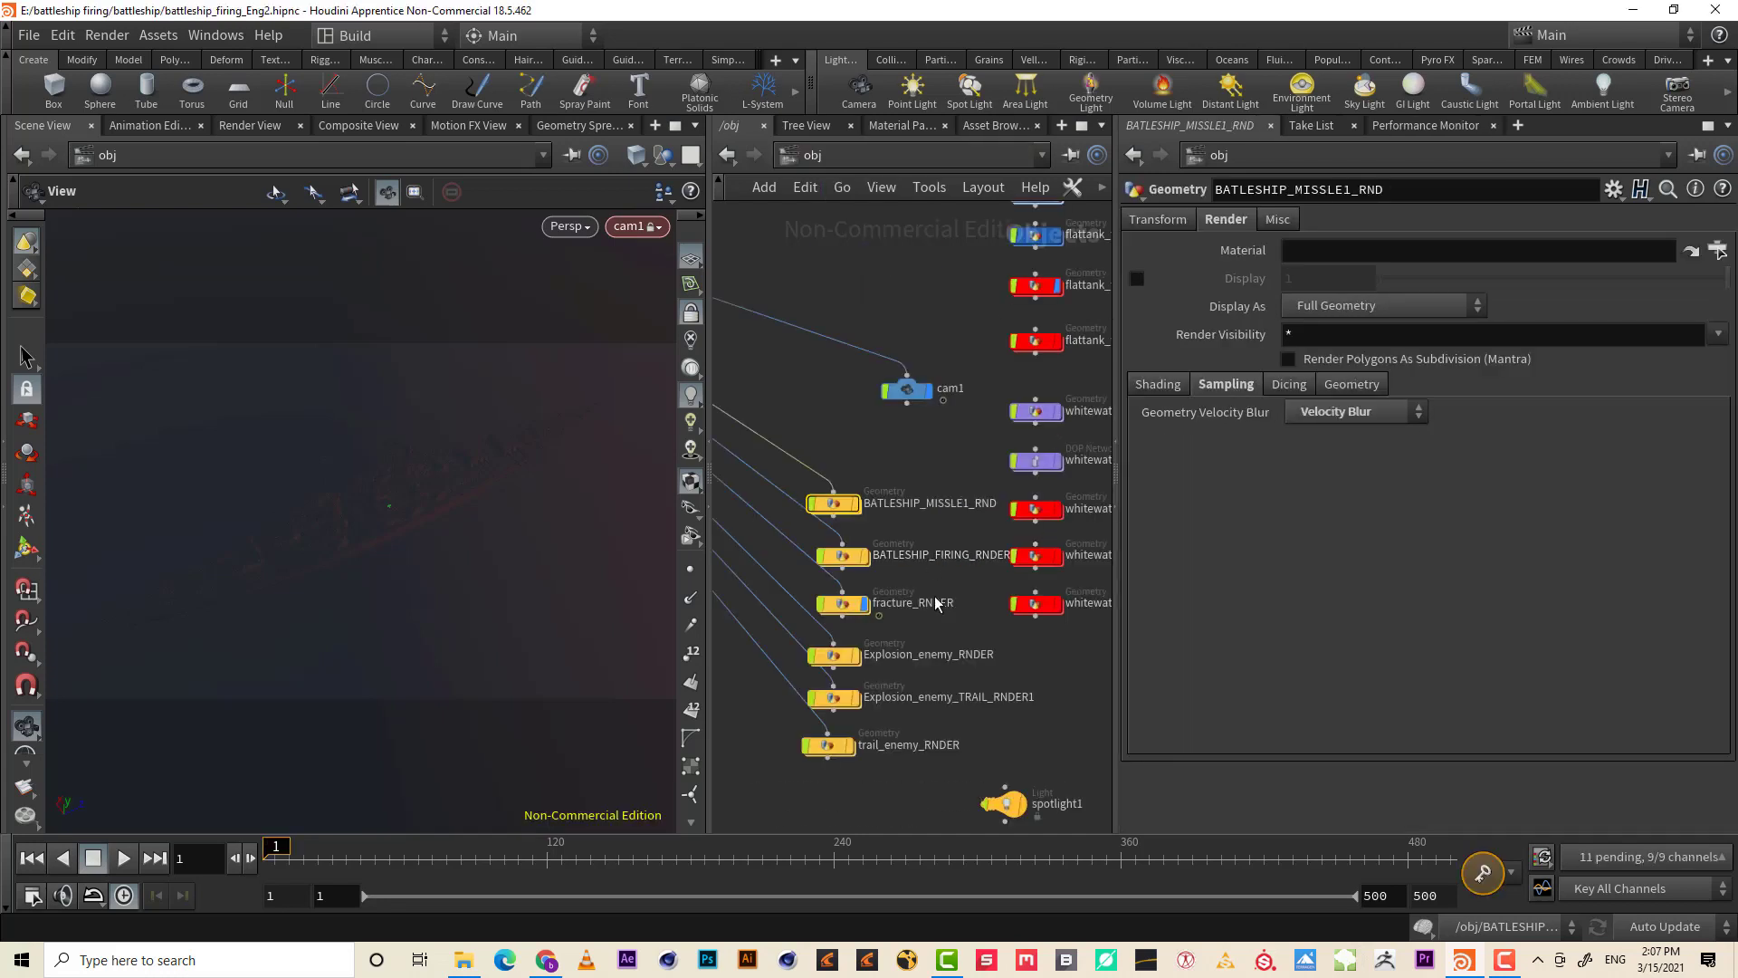
{"action": "middle_click_drag", "start_coordinate": [977, 587], "coordinate": [986, 499]}
{"action": "scroll", "coordinate": [986, 499], "scroll_direction": "up", "scroll_amount": 3}
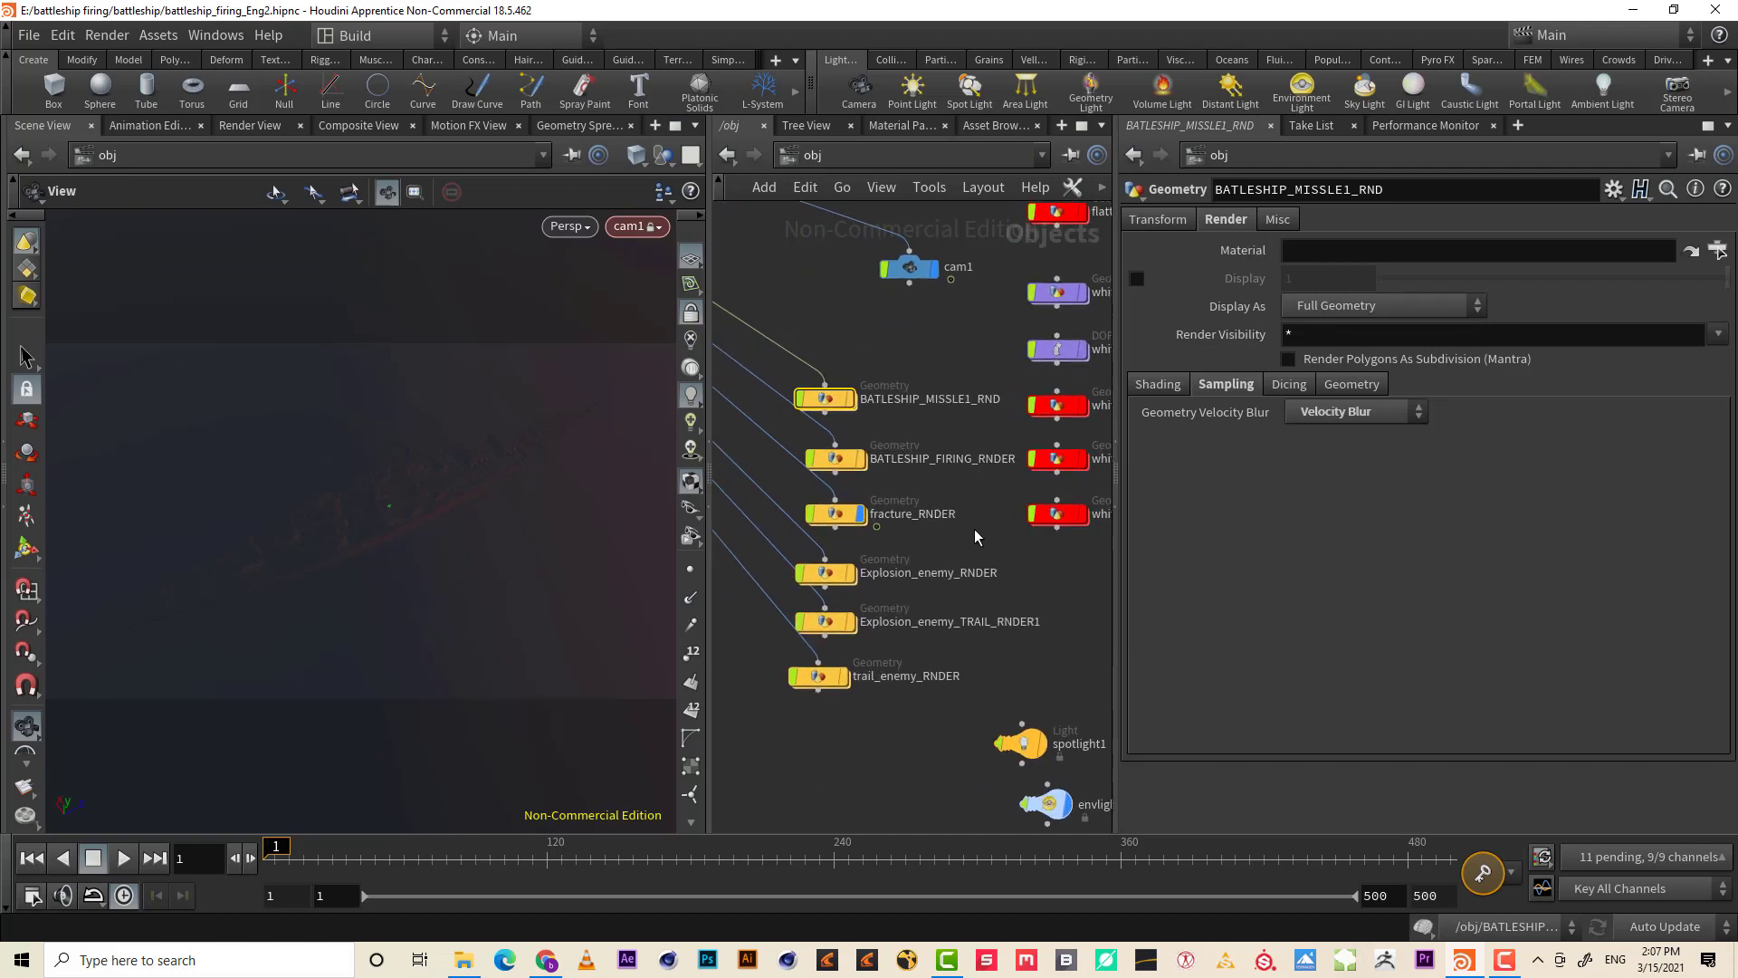
{"action": "mouse_move", "coordinate": [984, 499]}
{"action": "left_mouse_down"}
{"action": "mouse_move", "coordinate": [834, 535]}
{"action": "mouse_move", "coordinate": [834, 518]}
{"action": "left_mouse_up"}
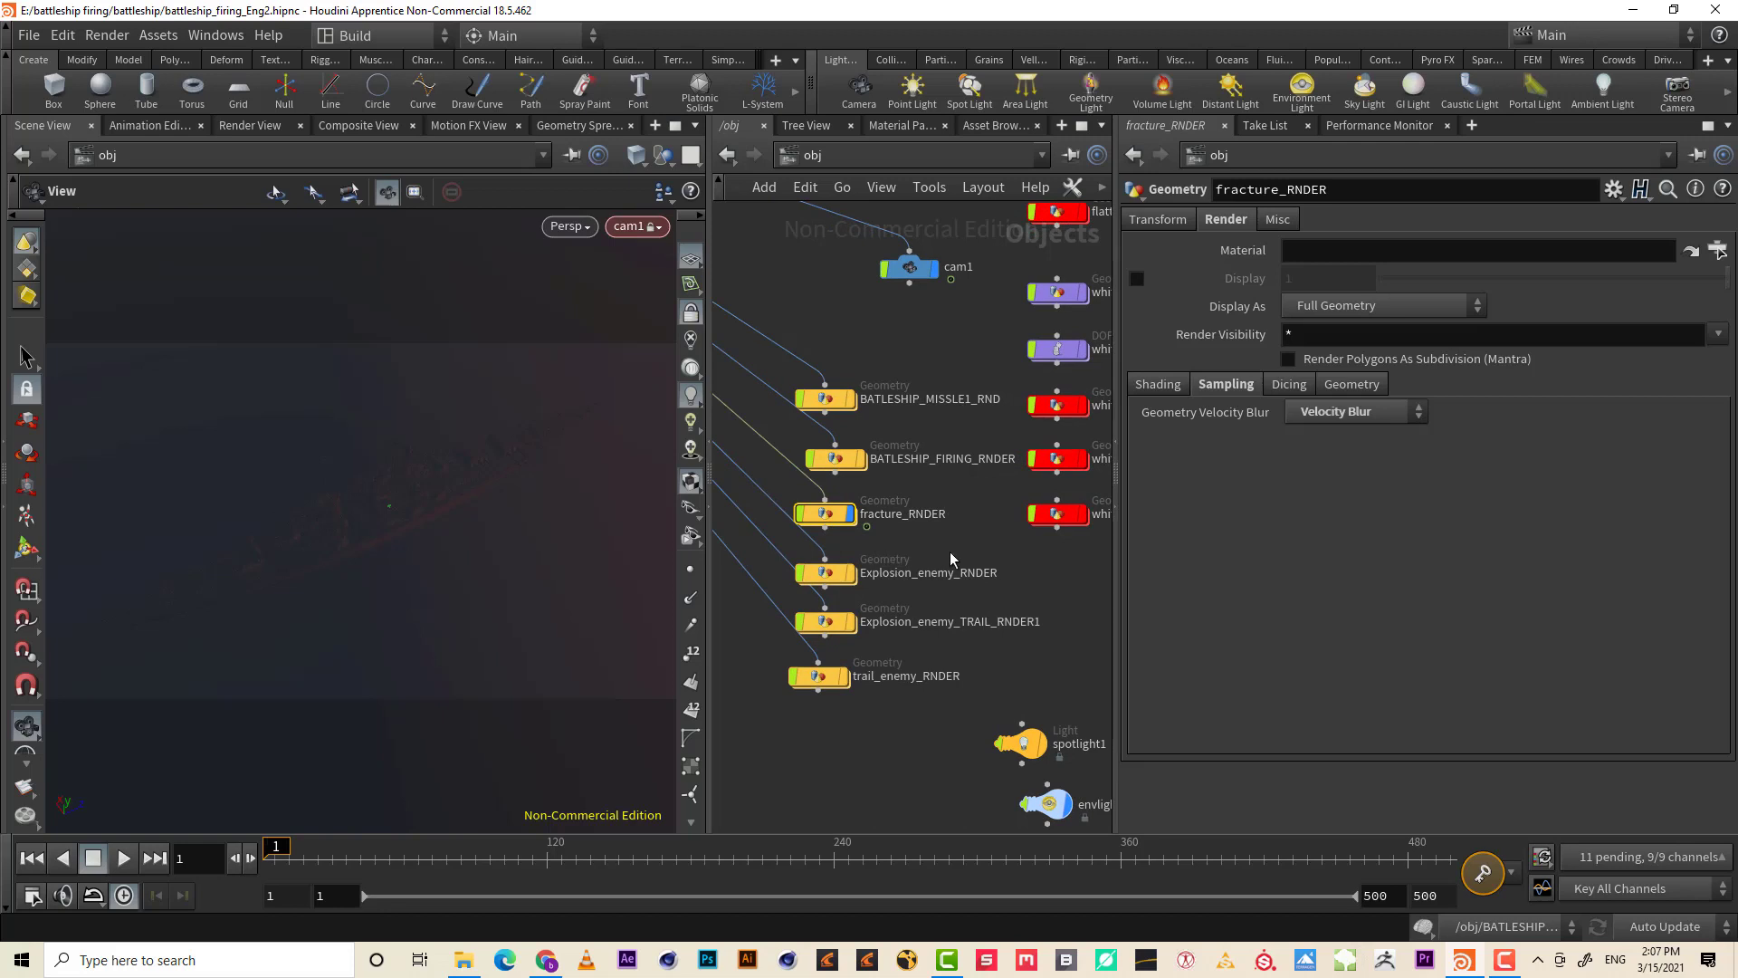
{"action": "left_click_drag", "start_coordinate": [974, 548], "coordinate": [788, 602]}
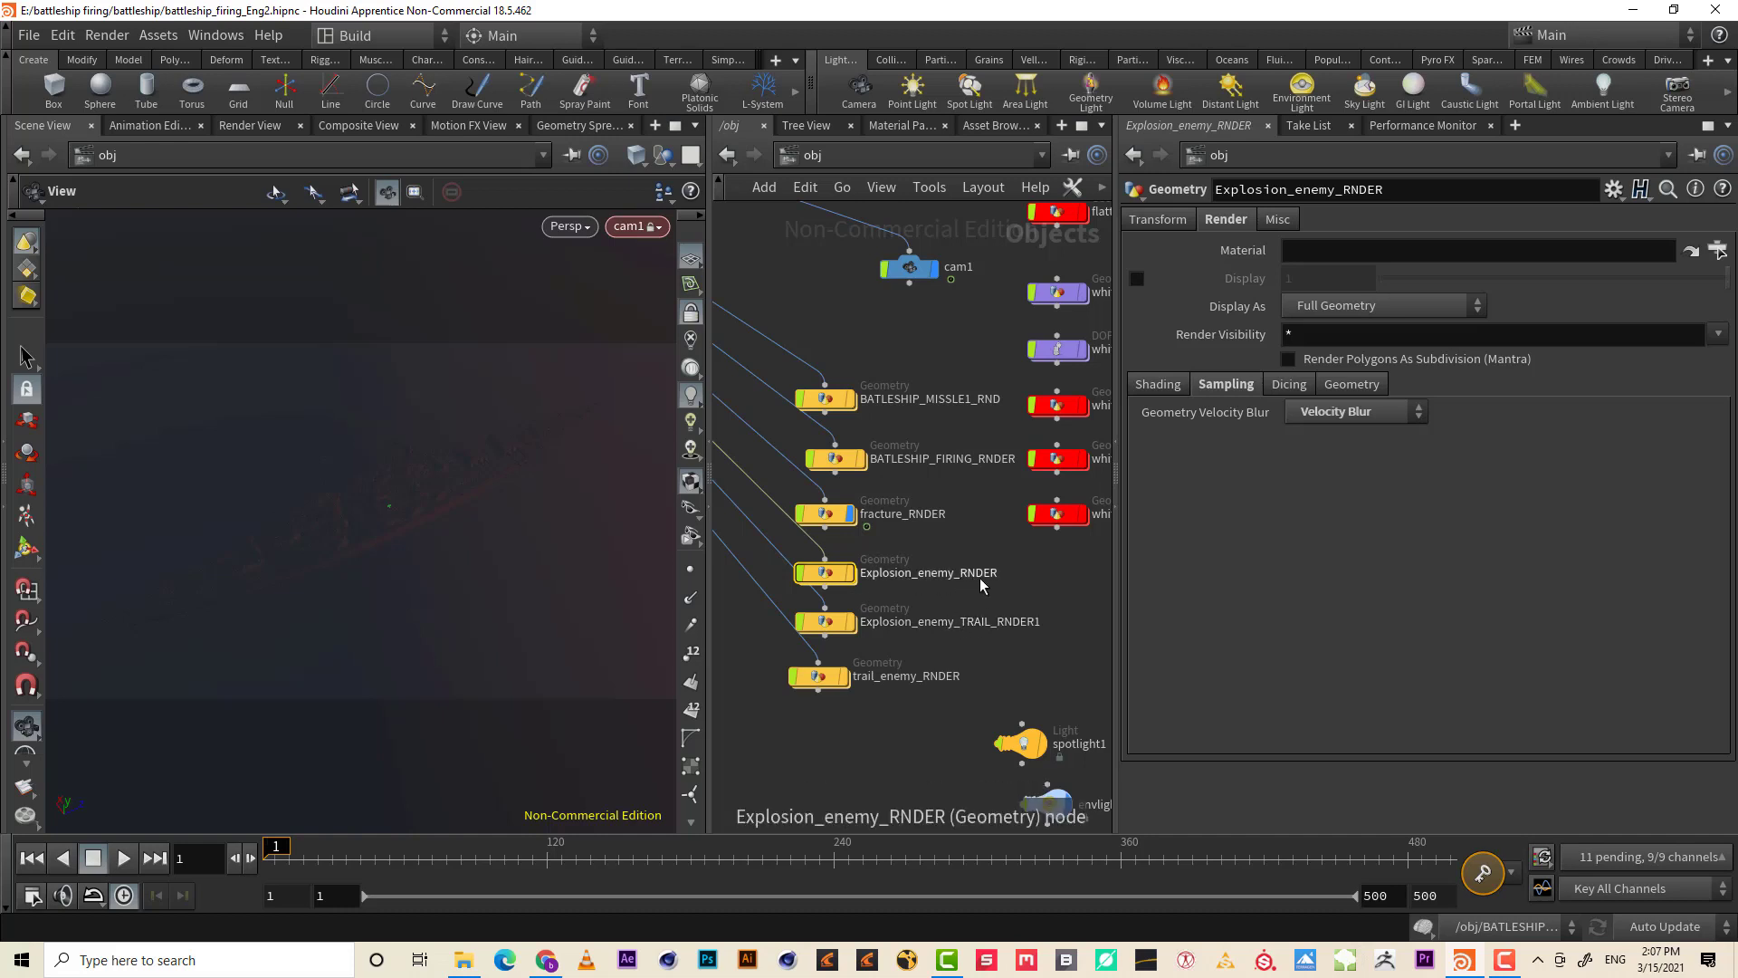
{"action": "left_click", "coordinate": [972, 616]}
{"action": "left_click_drag", "start_coordinate": [886, 739], "coordinate": [740, 667]}
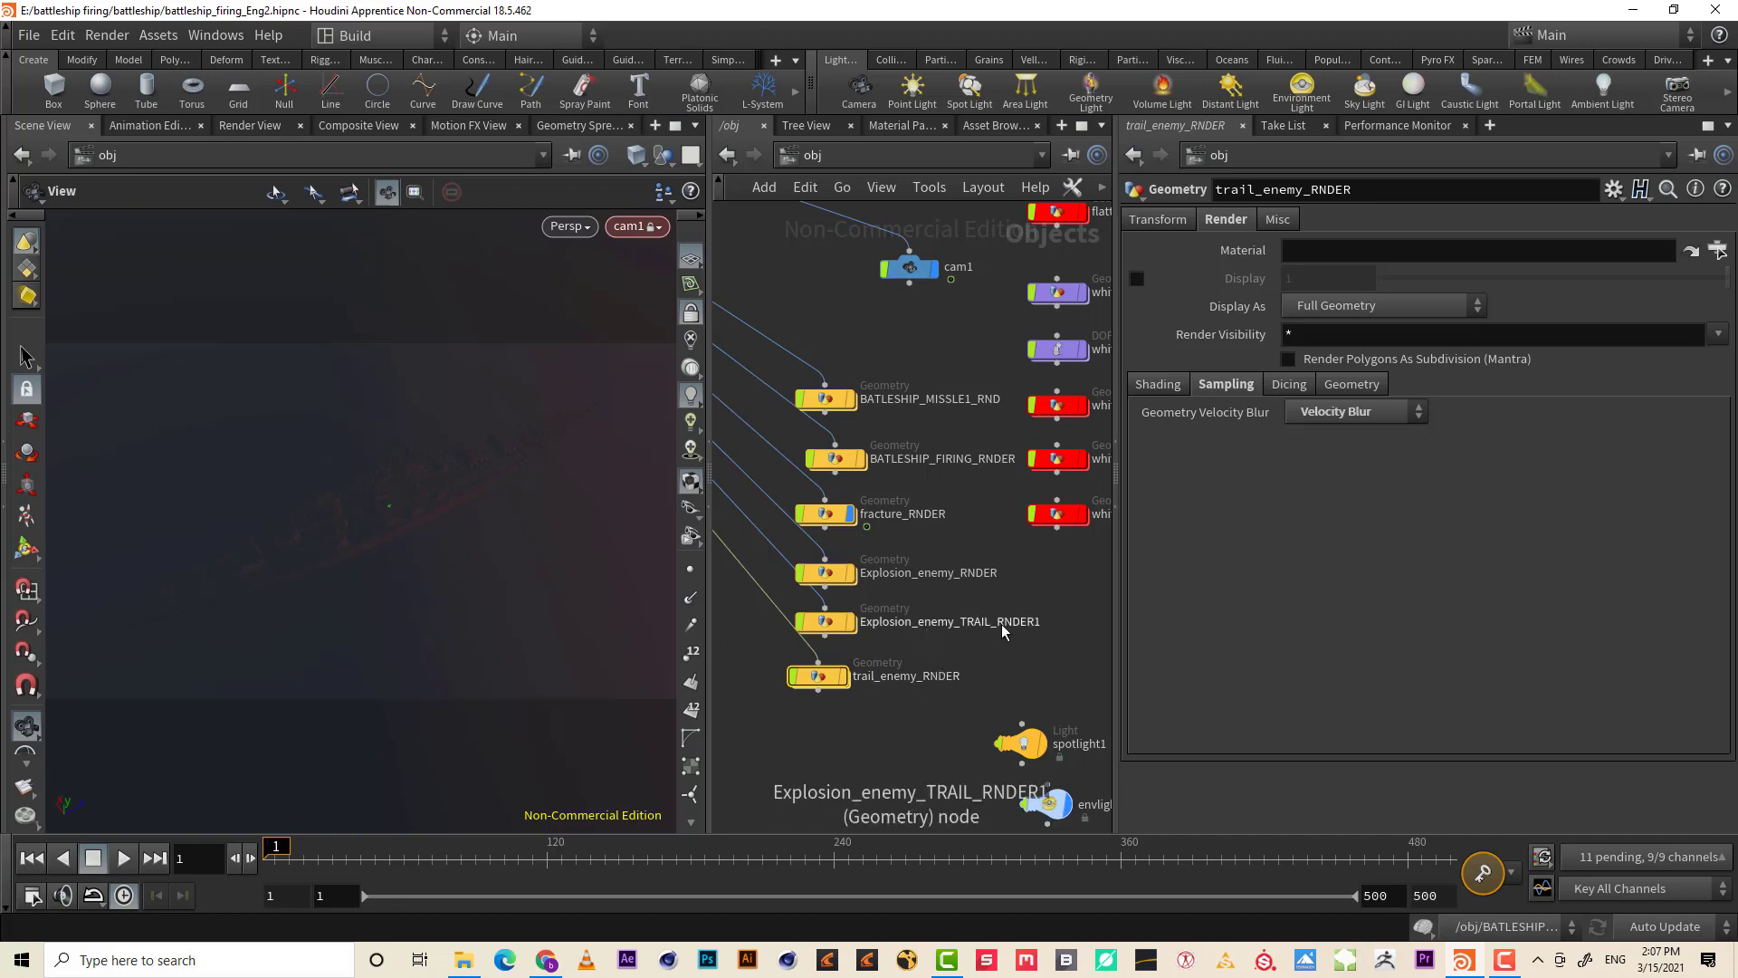
{"action": "scroll", "coordinate": [991, 607], "scroll_direction": "up", "scroll_amount": 2}
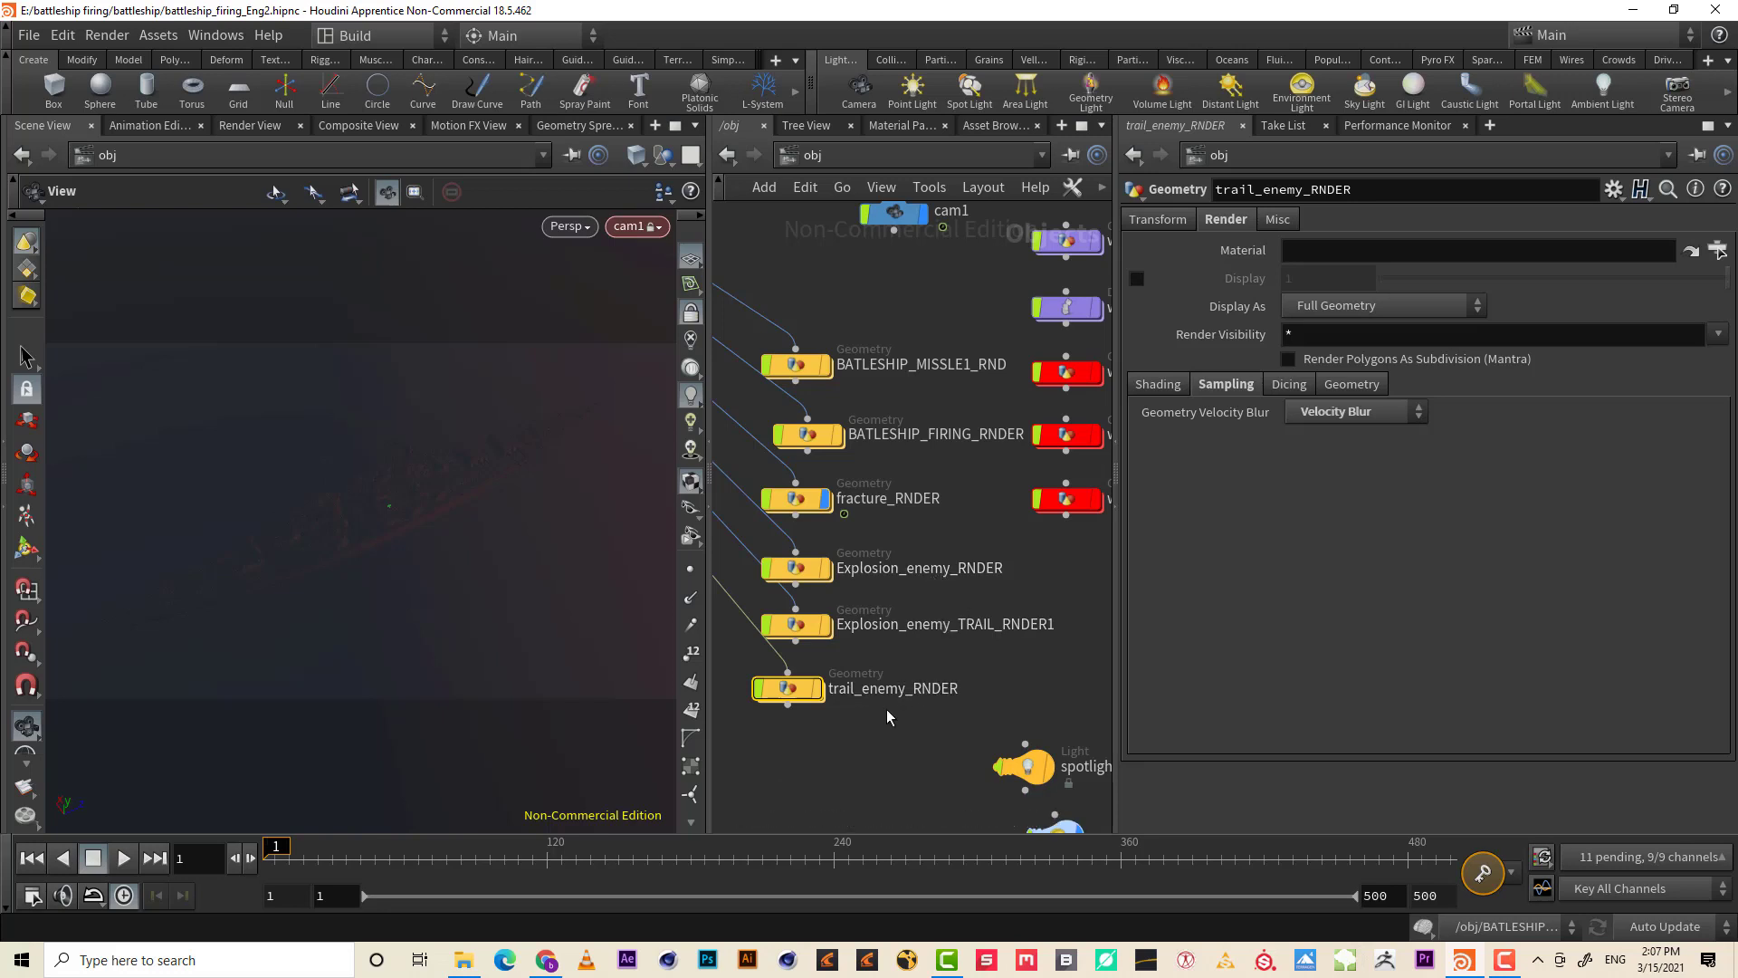
- Follow trail_enemy_RNDER's object_merge1 source and set the display flag on RENDER_Ground_Explosion1
{"action": "mouse_move", "coordinate": [817, 676]}
{"action": "double_click", "coordinate": [784, 690]}
{"action": "left_click", "coordinate": [912, 408]}
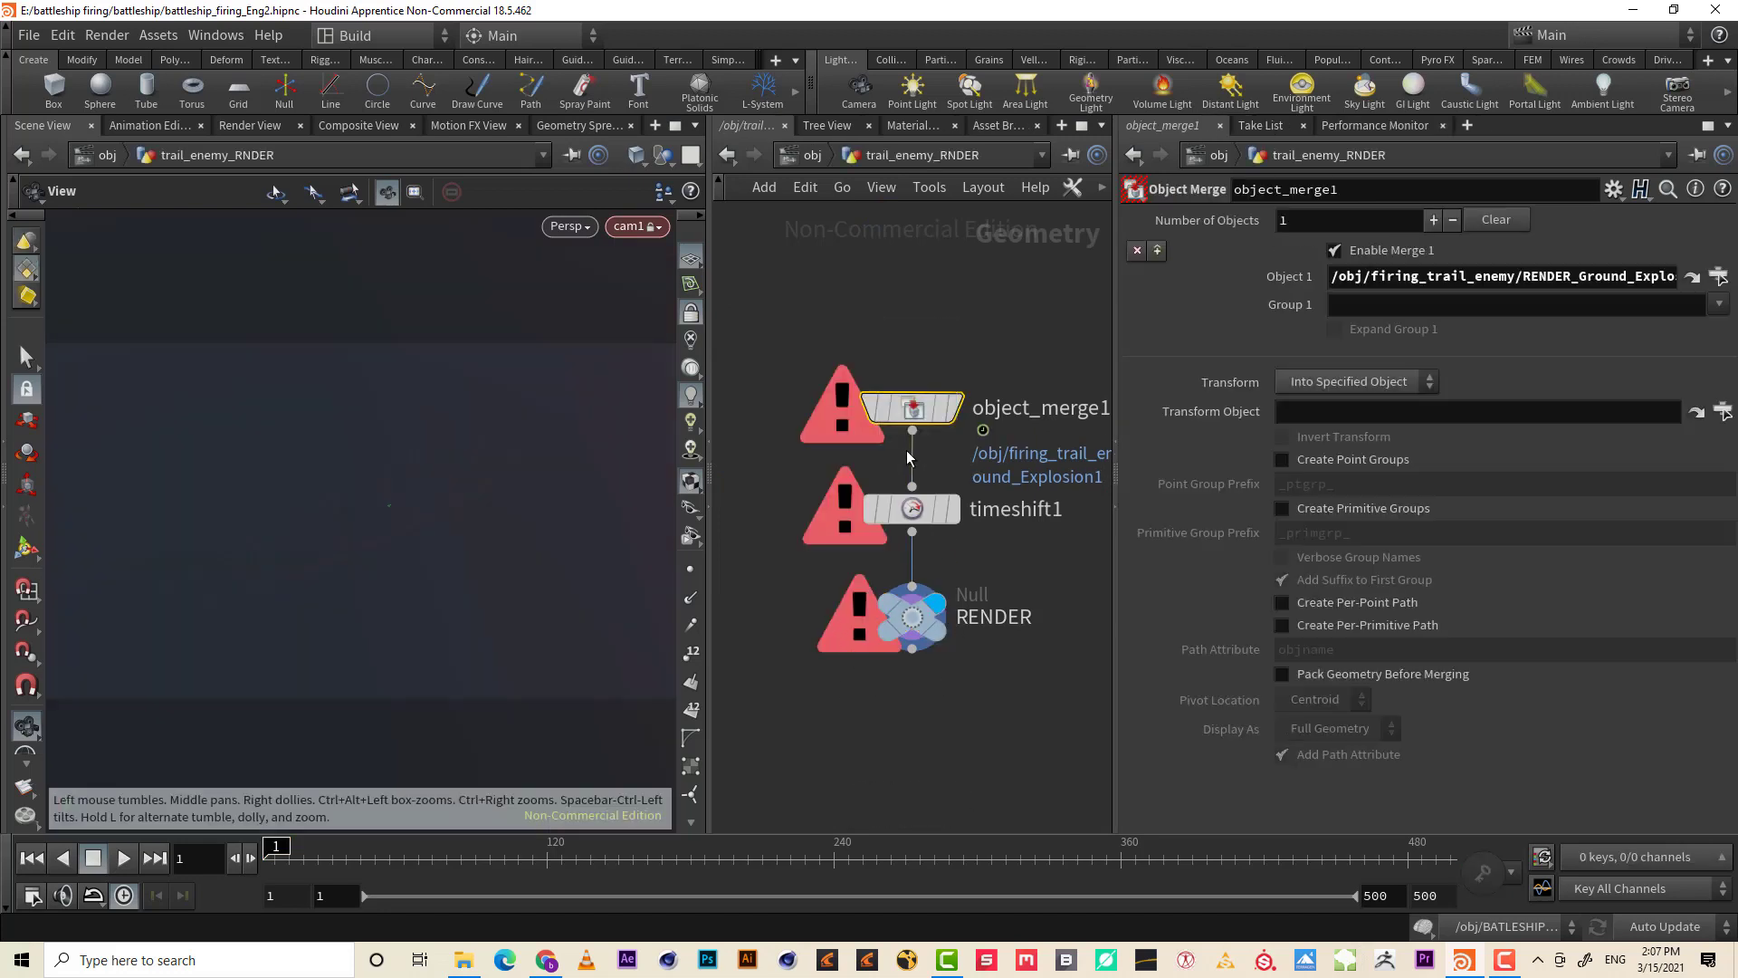
{"action": "left_click_drag", "start_coordinate": [1513, 289], "coordinate": [1679, 282]}
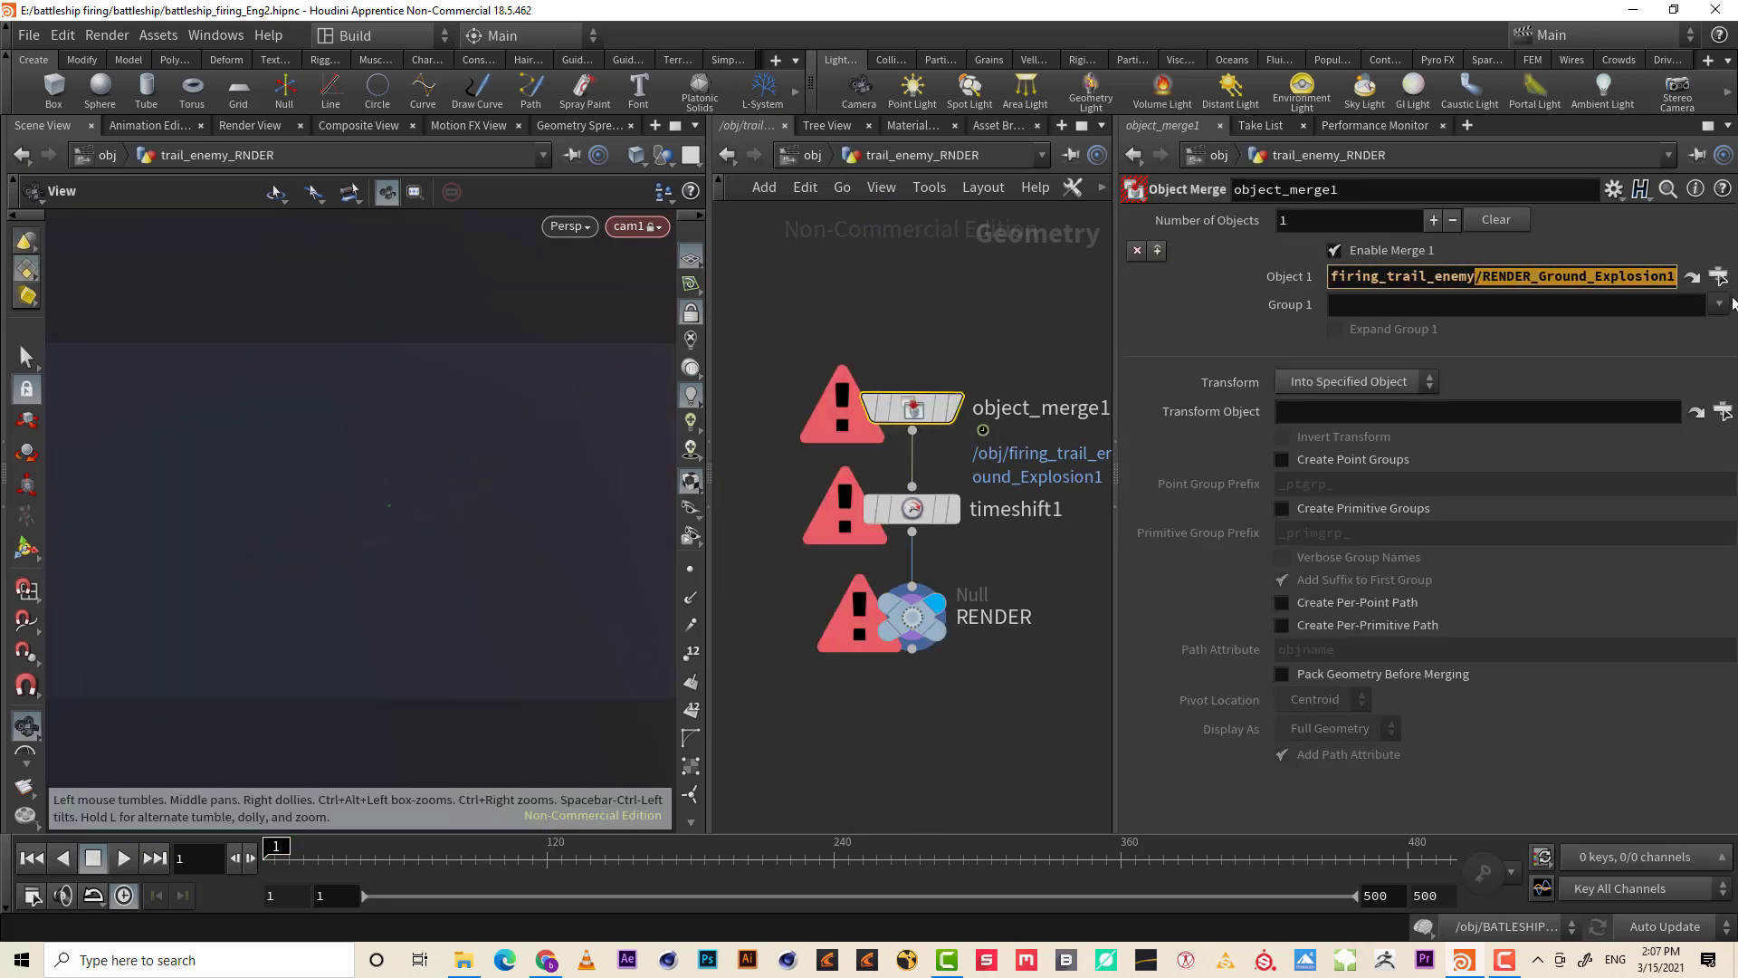
{"action": "left_click", "coordinate": [1691, 281]}
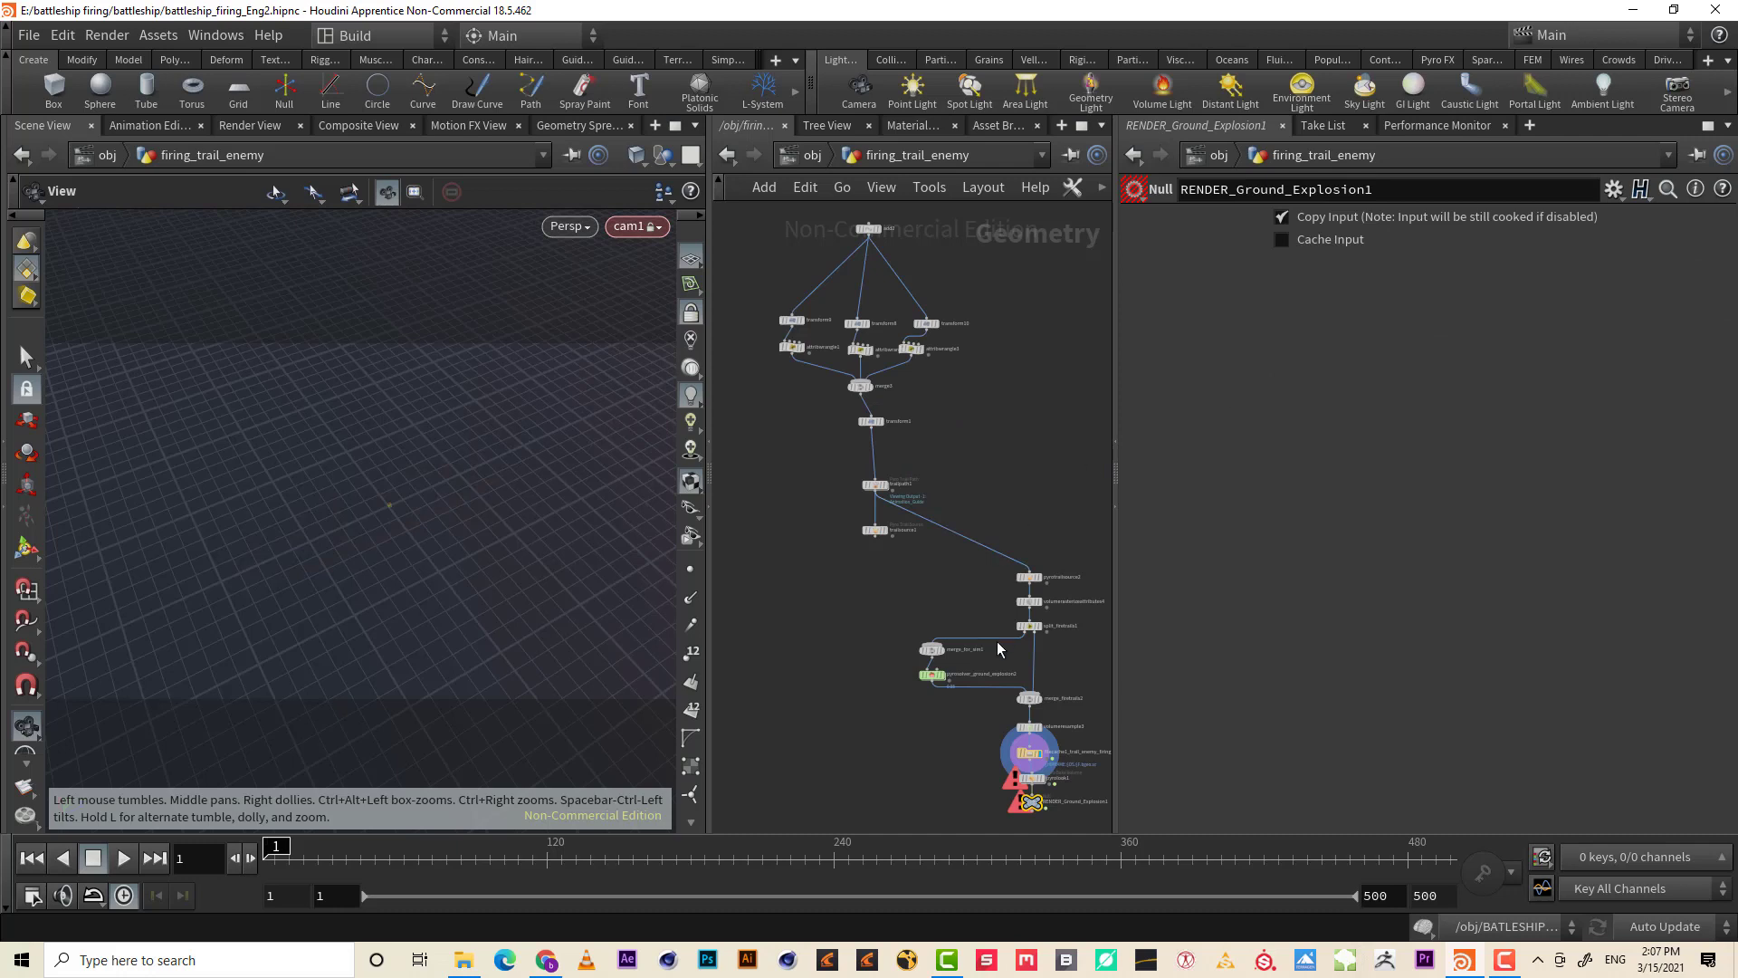
{"action": "scroll", "coordinate": [1084, 718], "scroll_direction": "up", "scroll_amount": 2}
{"action": "scroll", "coordinate": [1068, 615], "scroll_direction": "up", "scroll_amount": 2}
{"action": "scroll", "coordinate": [1050, 471], "scroll_direction": "up", "scroll_amount": 2}
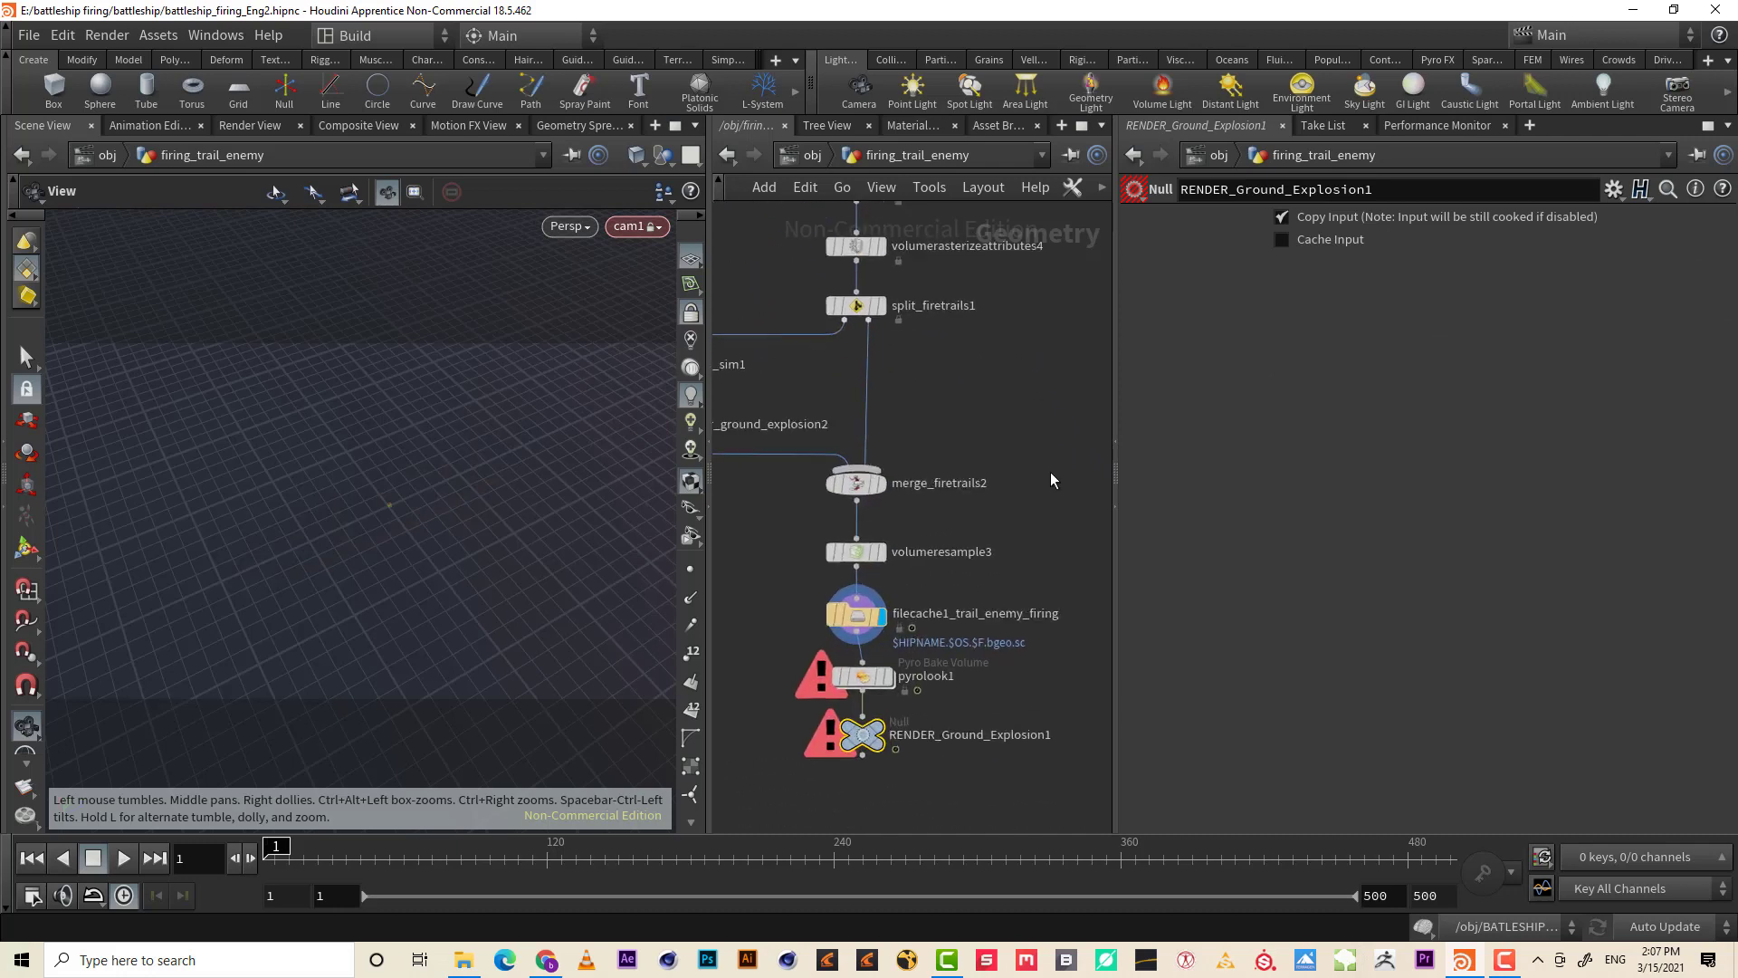
{"action": "left_click", "coordinate": [890, 677]}
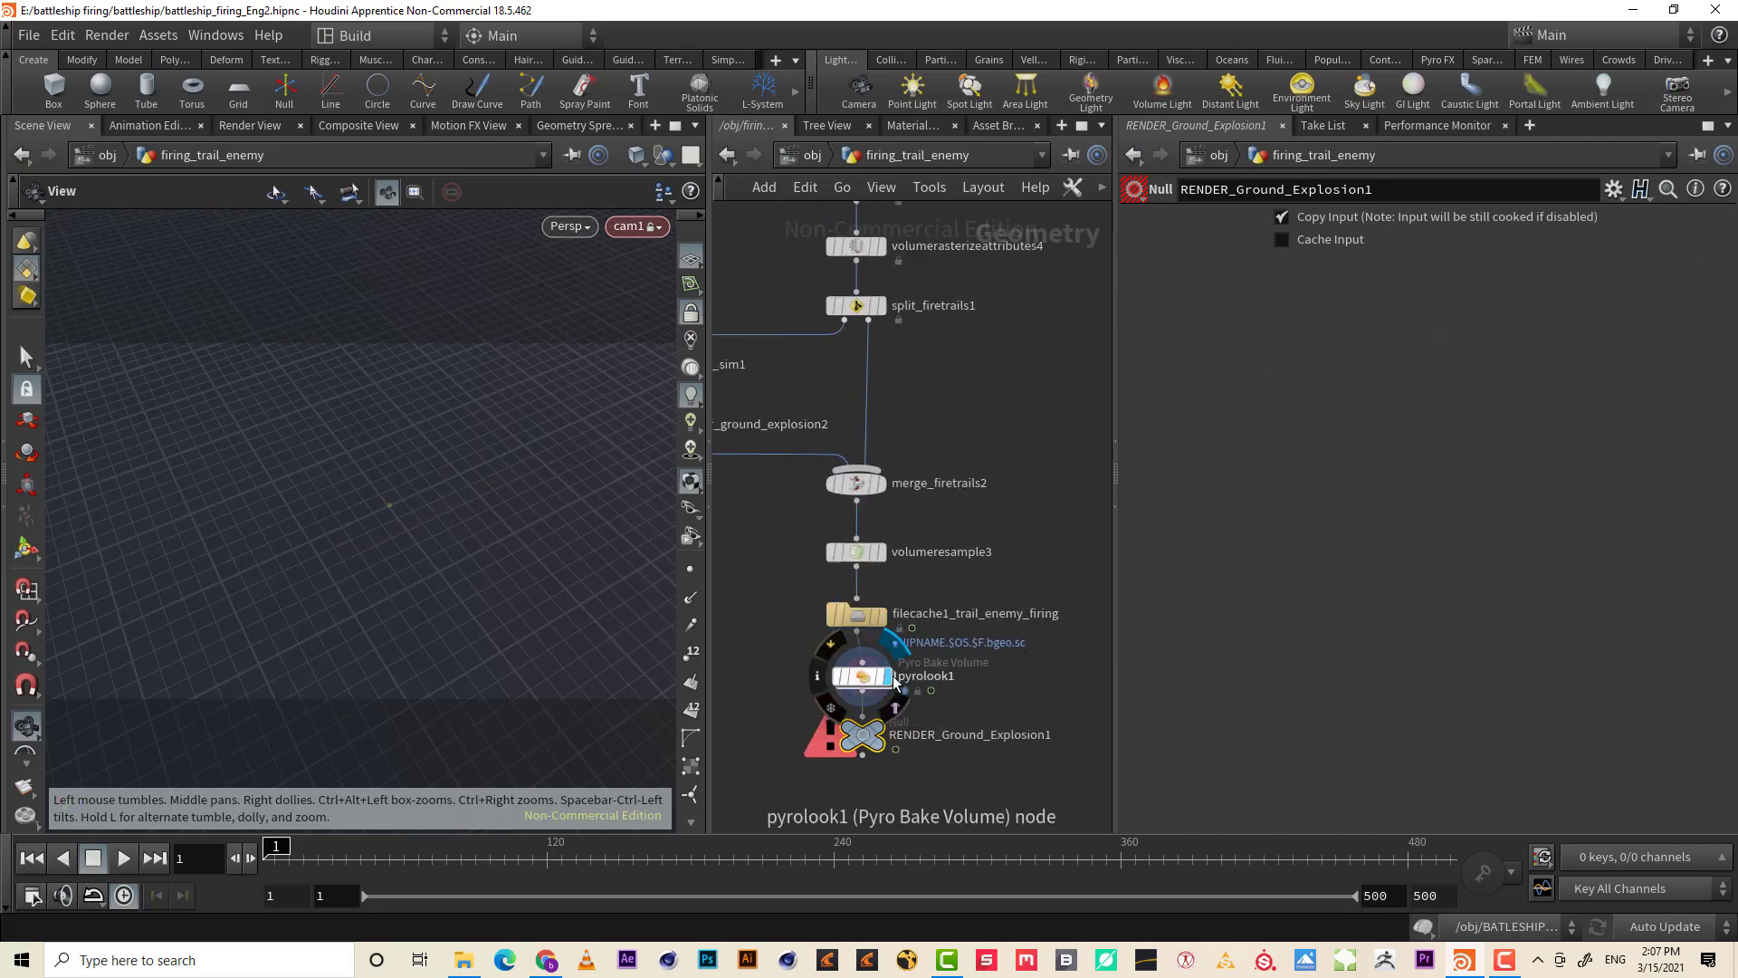
{"action": "left_click", "coordinate": [871, 742]}
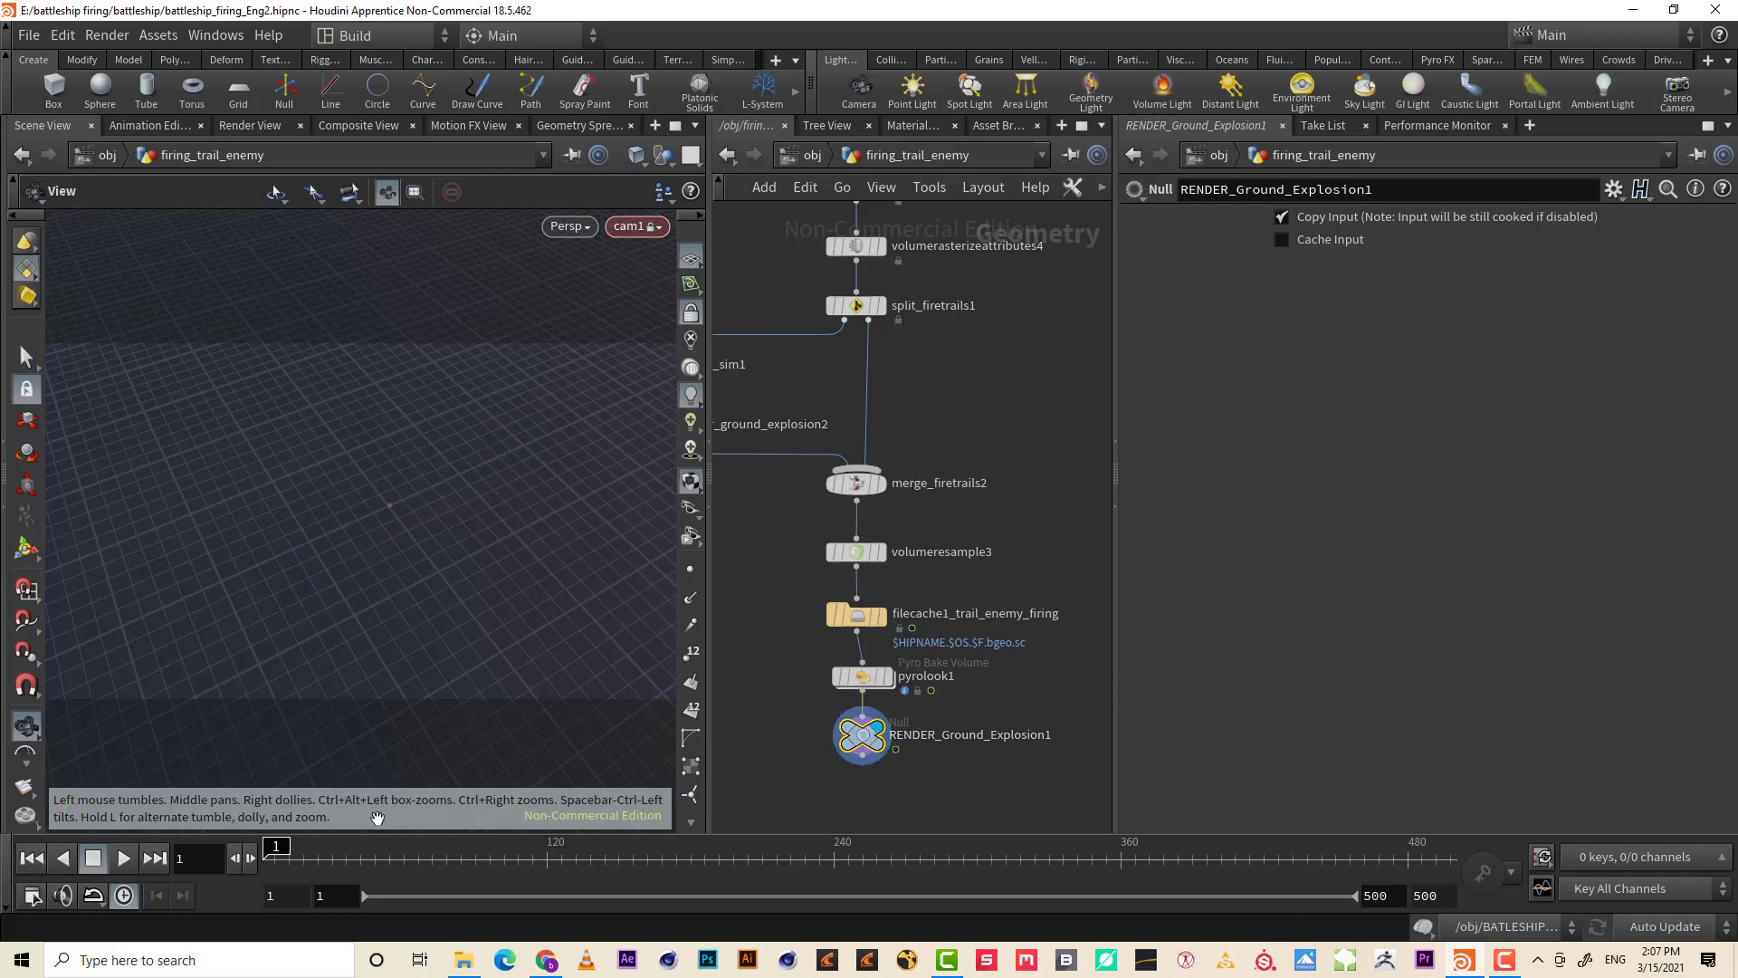
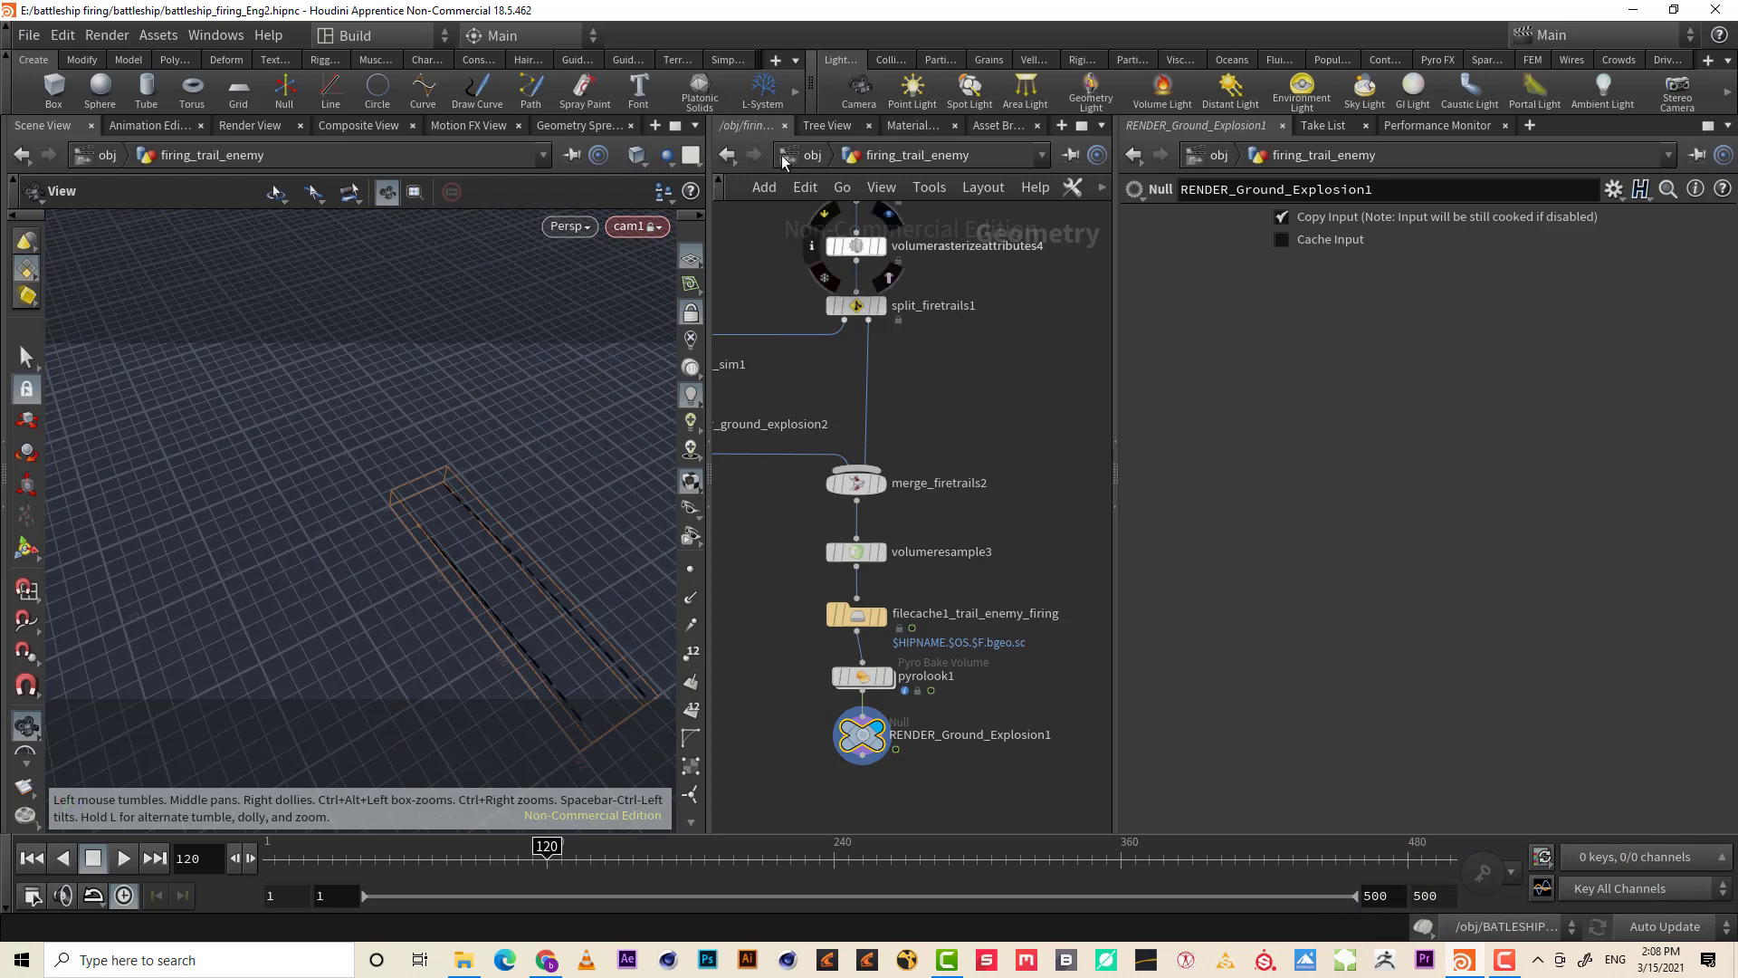
- Return to /obj and rename the trail_enemy_RNDER node to enemy_missle_RNDER
{"action": "left_click", "coordinate": [729, 156]}
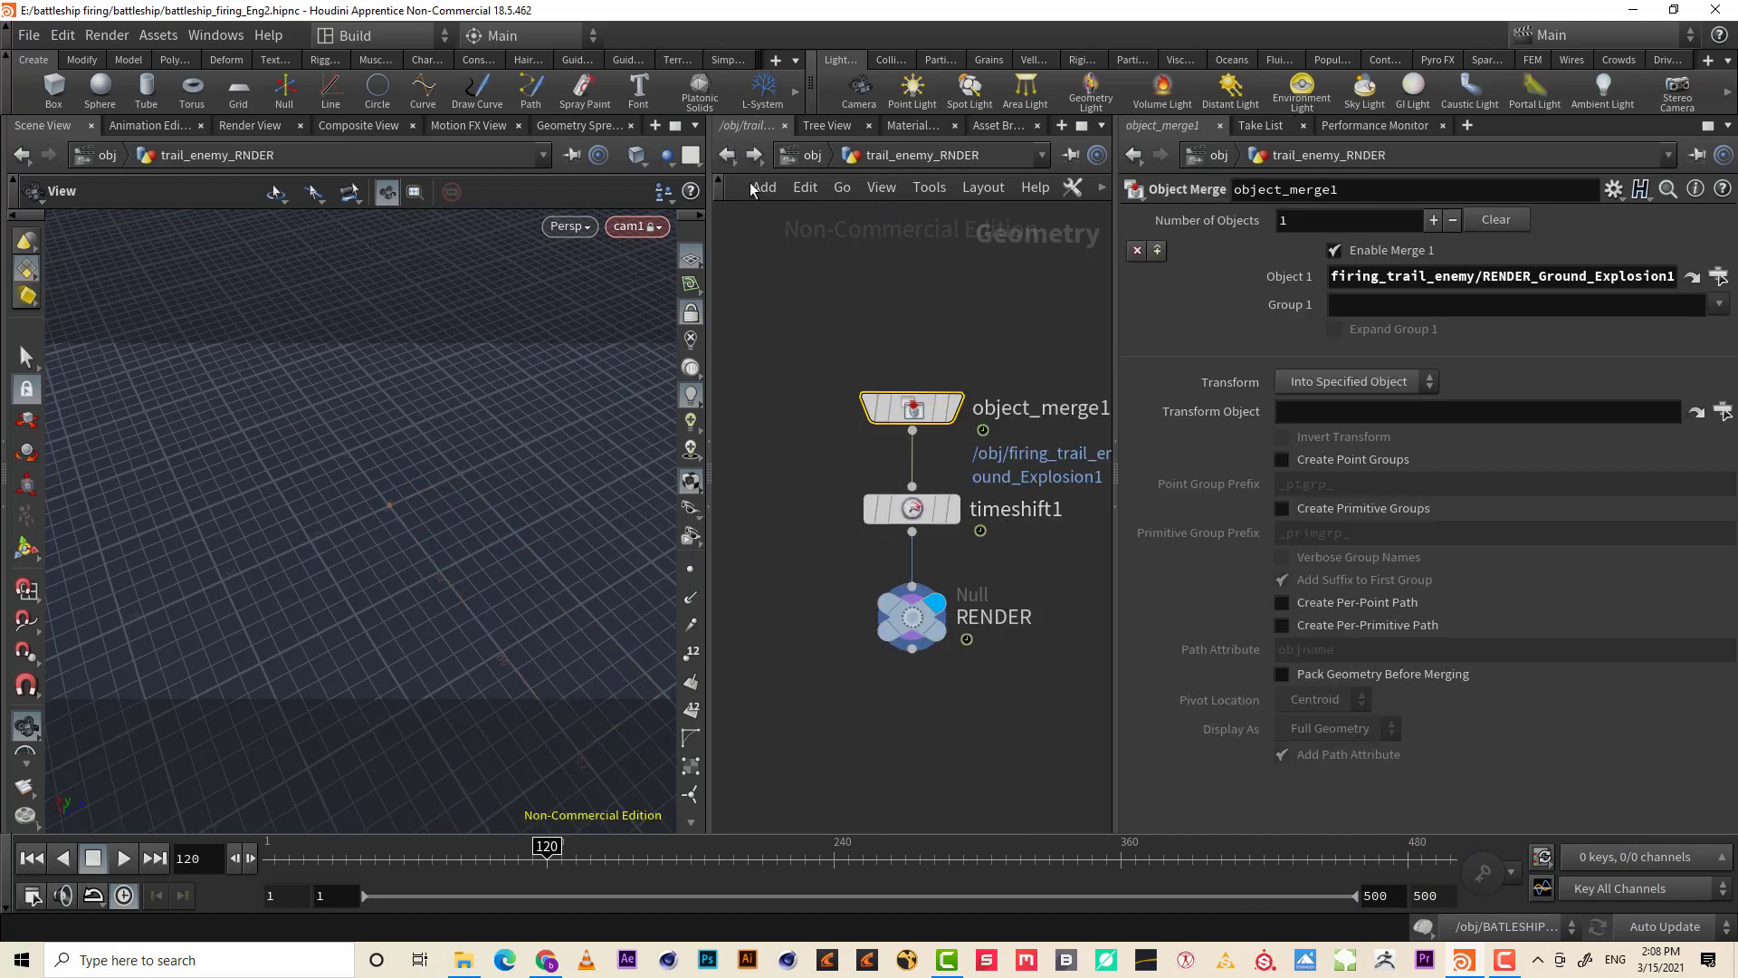
{"action": "left_click", "coordinate": [727, 156]}
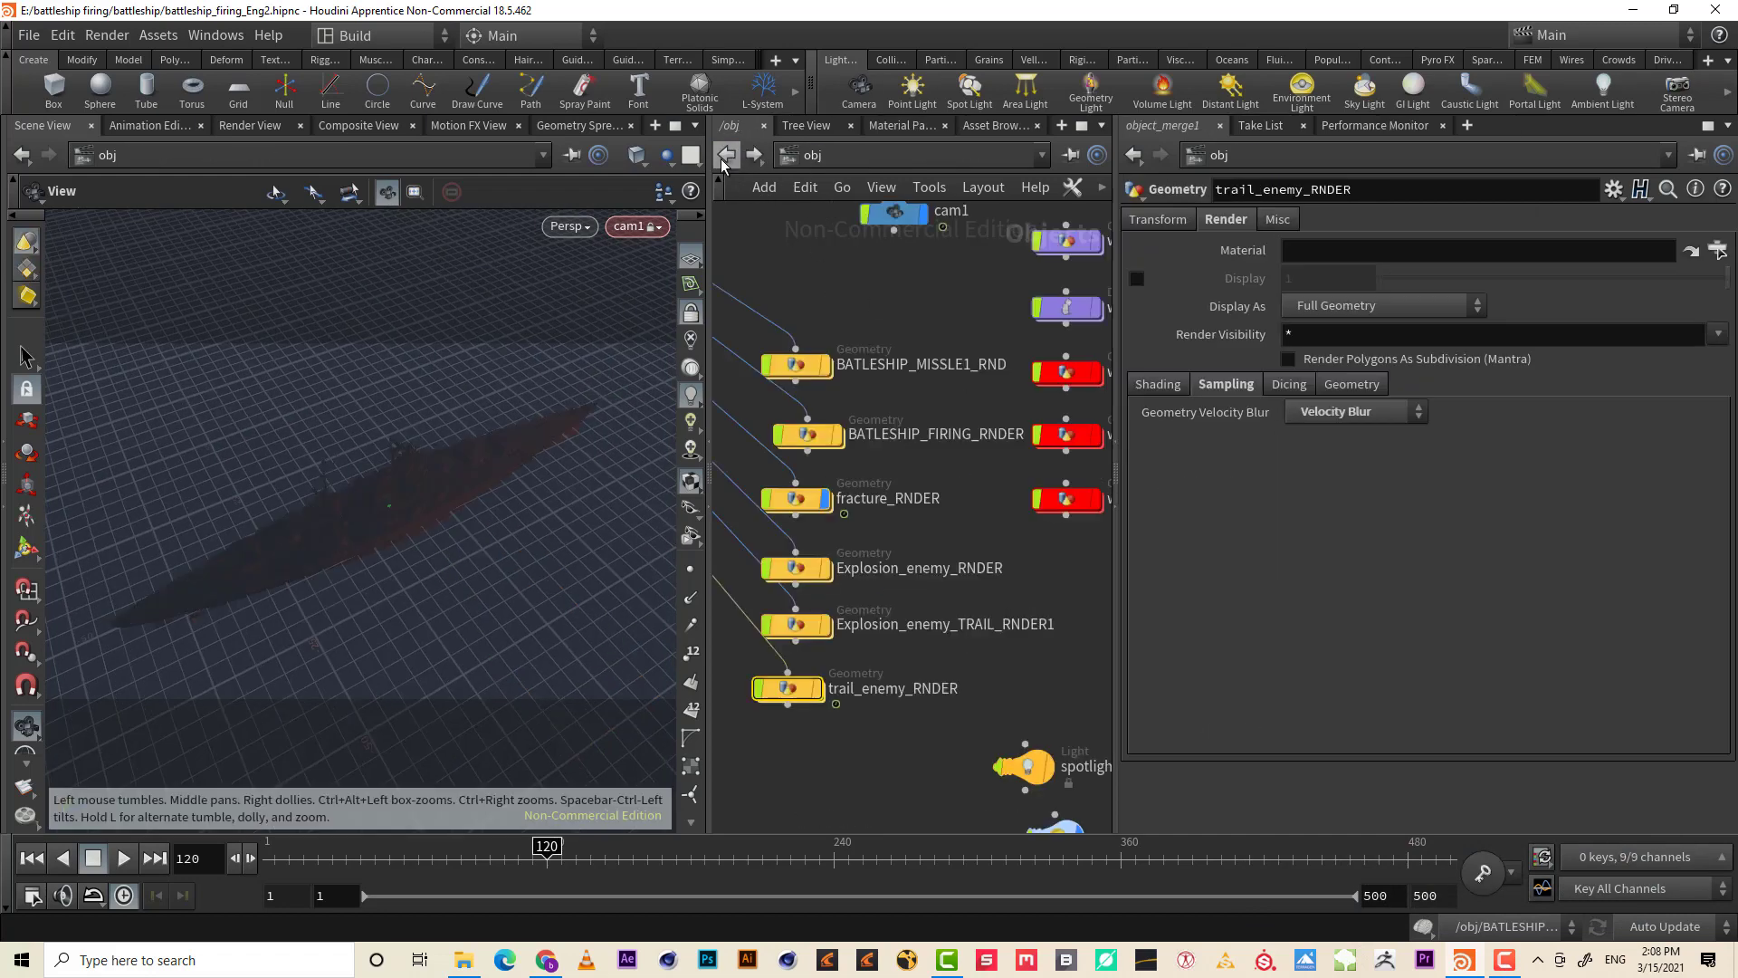
{"action": "double_click", "coordinate": [986, 652]}
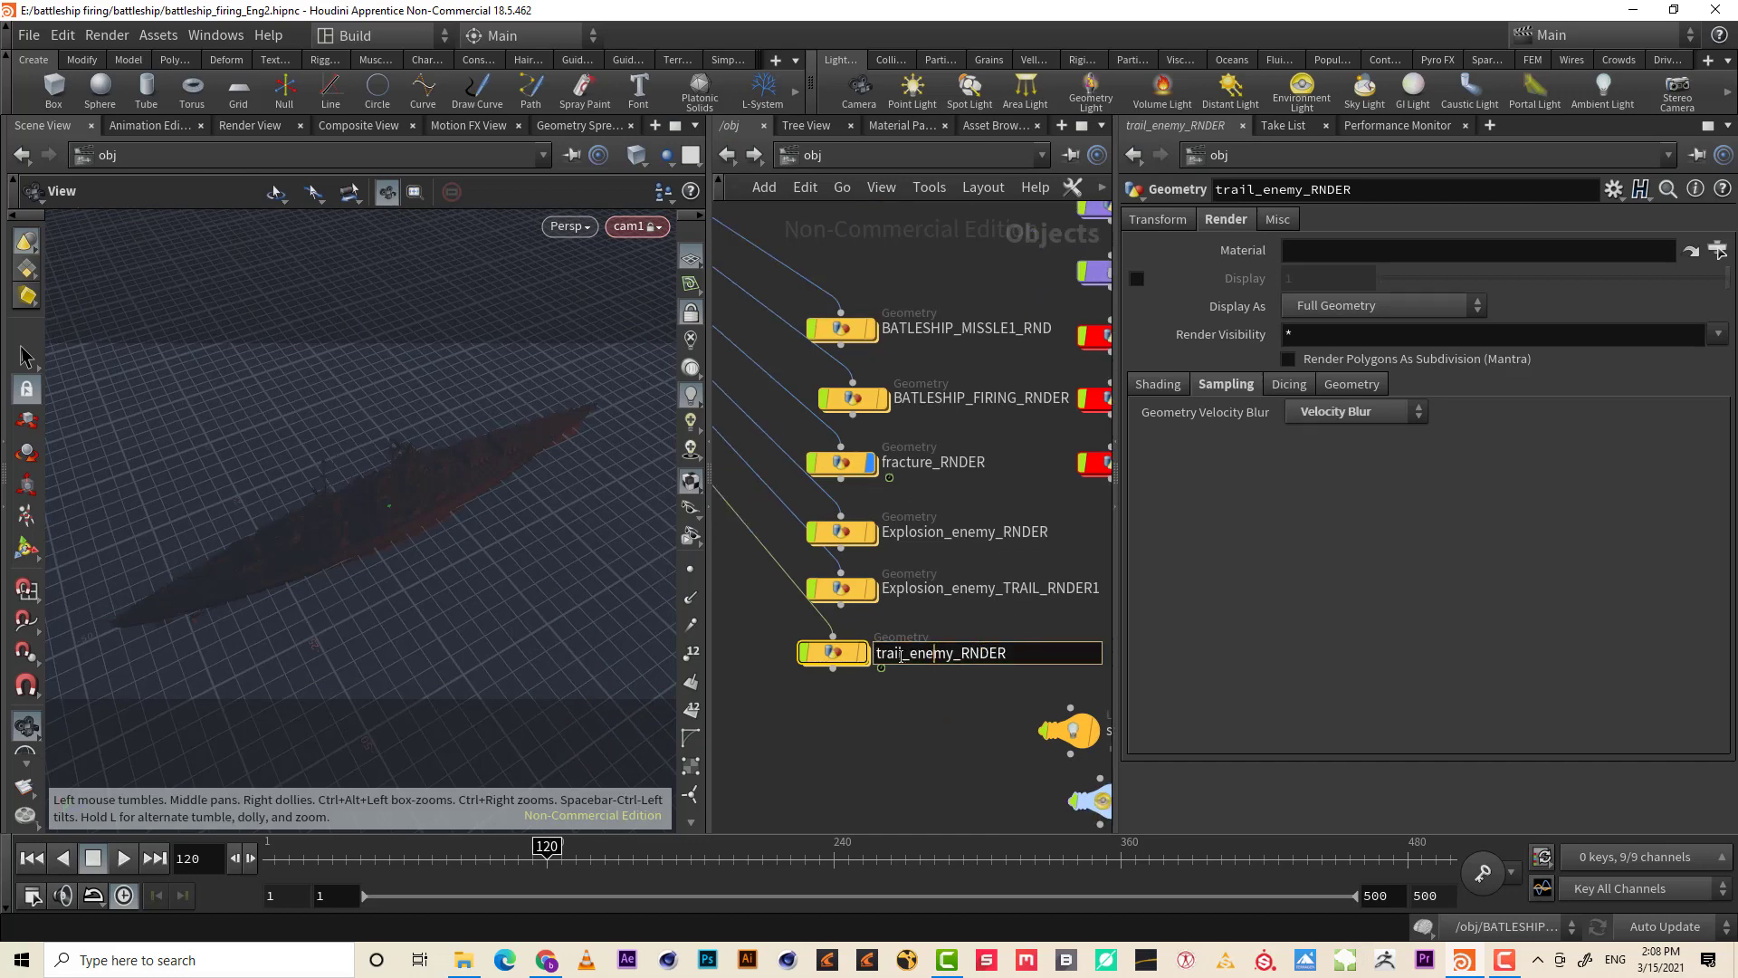
{"action": "left_click_drag", "start_coordinate": [903, 654], "coordinate": [840, 656]}
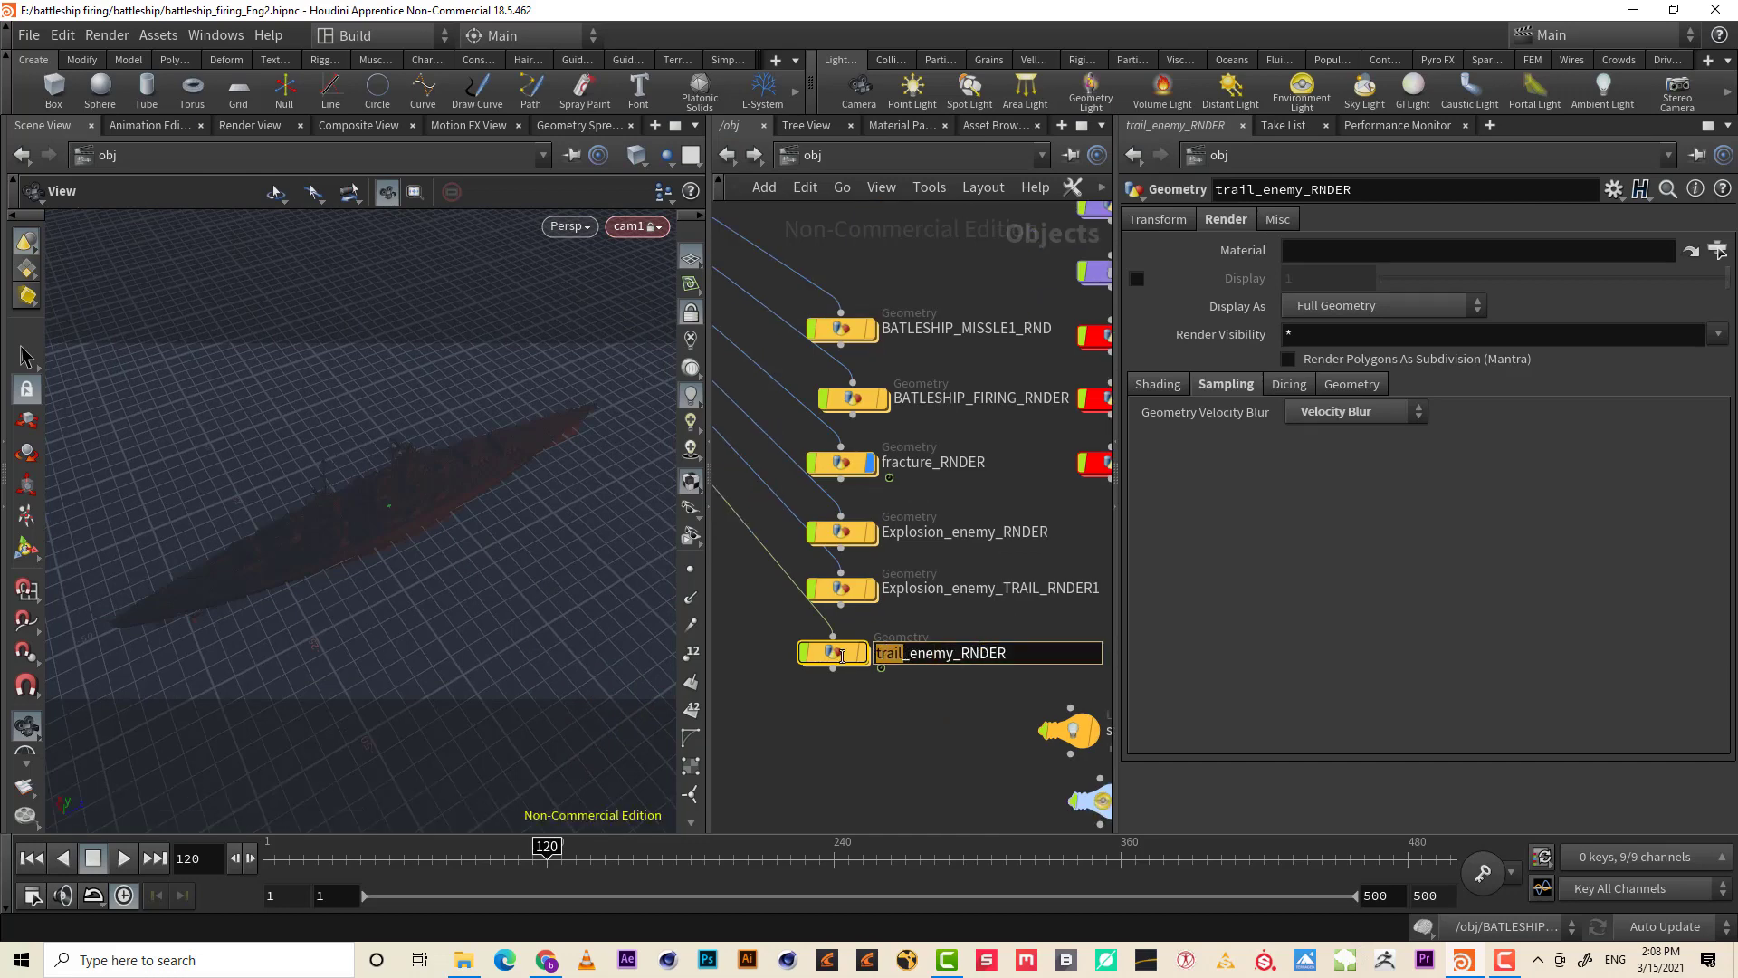
{"action": "key", "text": "BackSpace"}
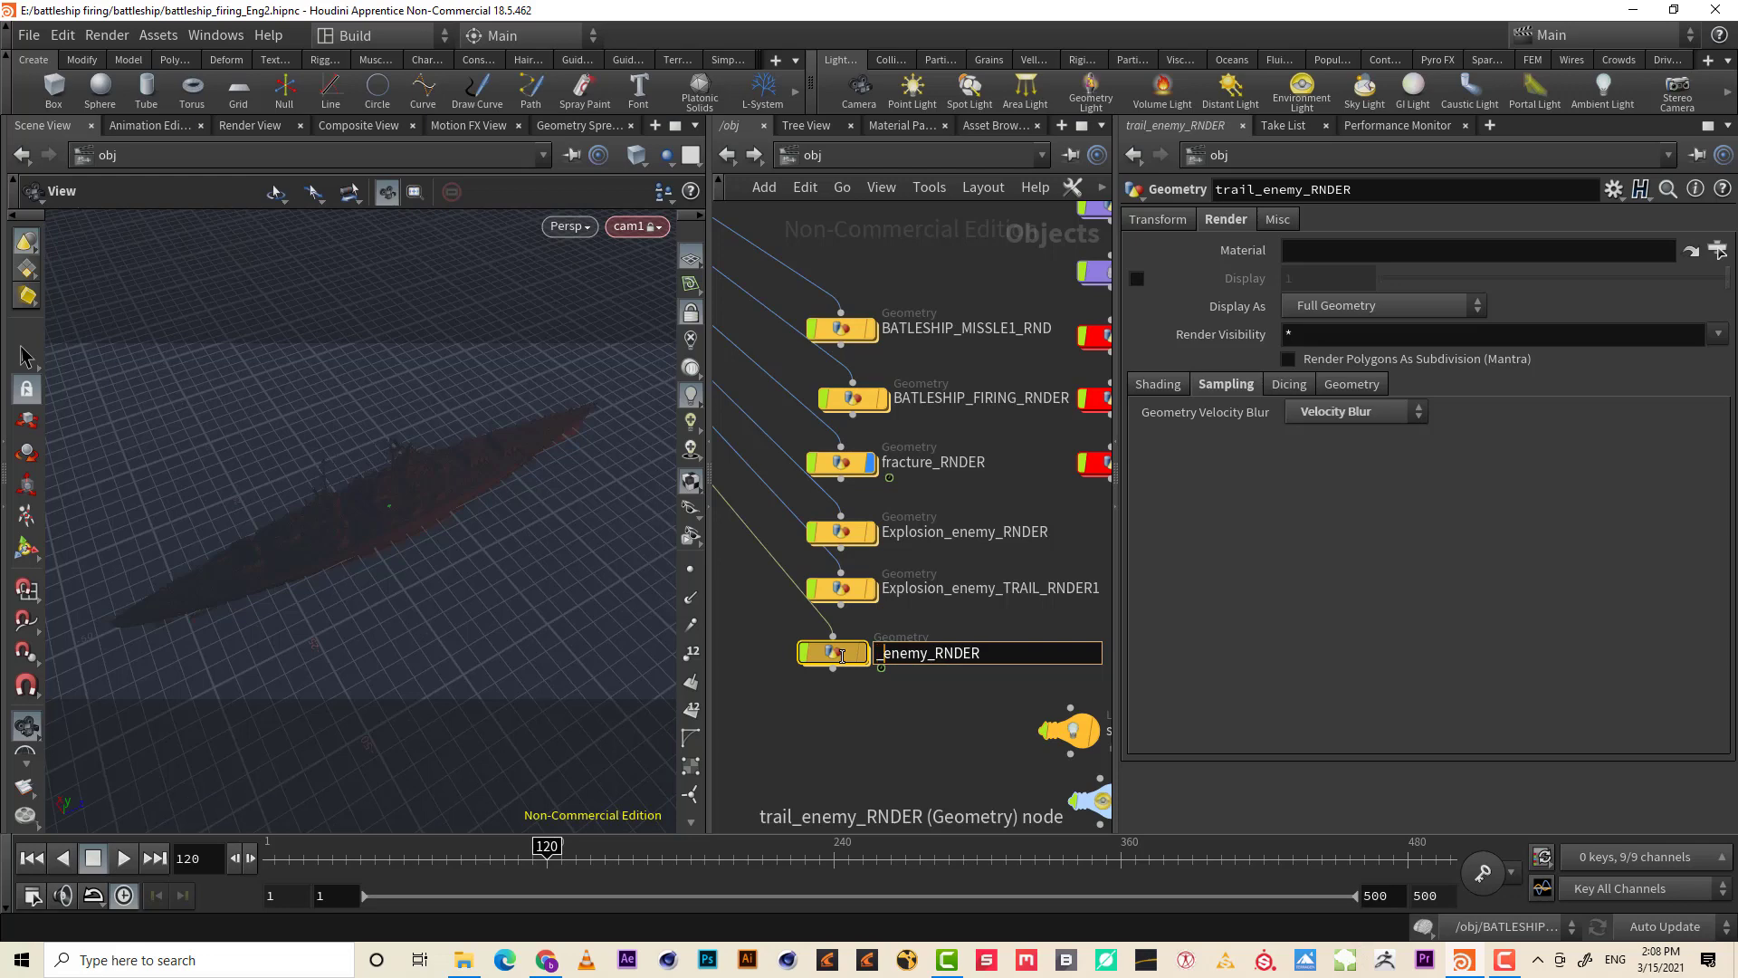
{"action": "key", "text": "Delete"}
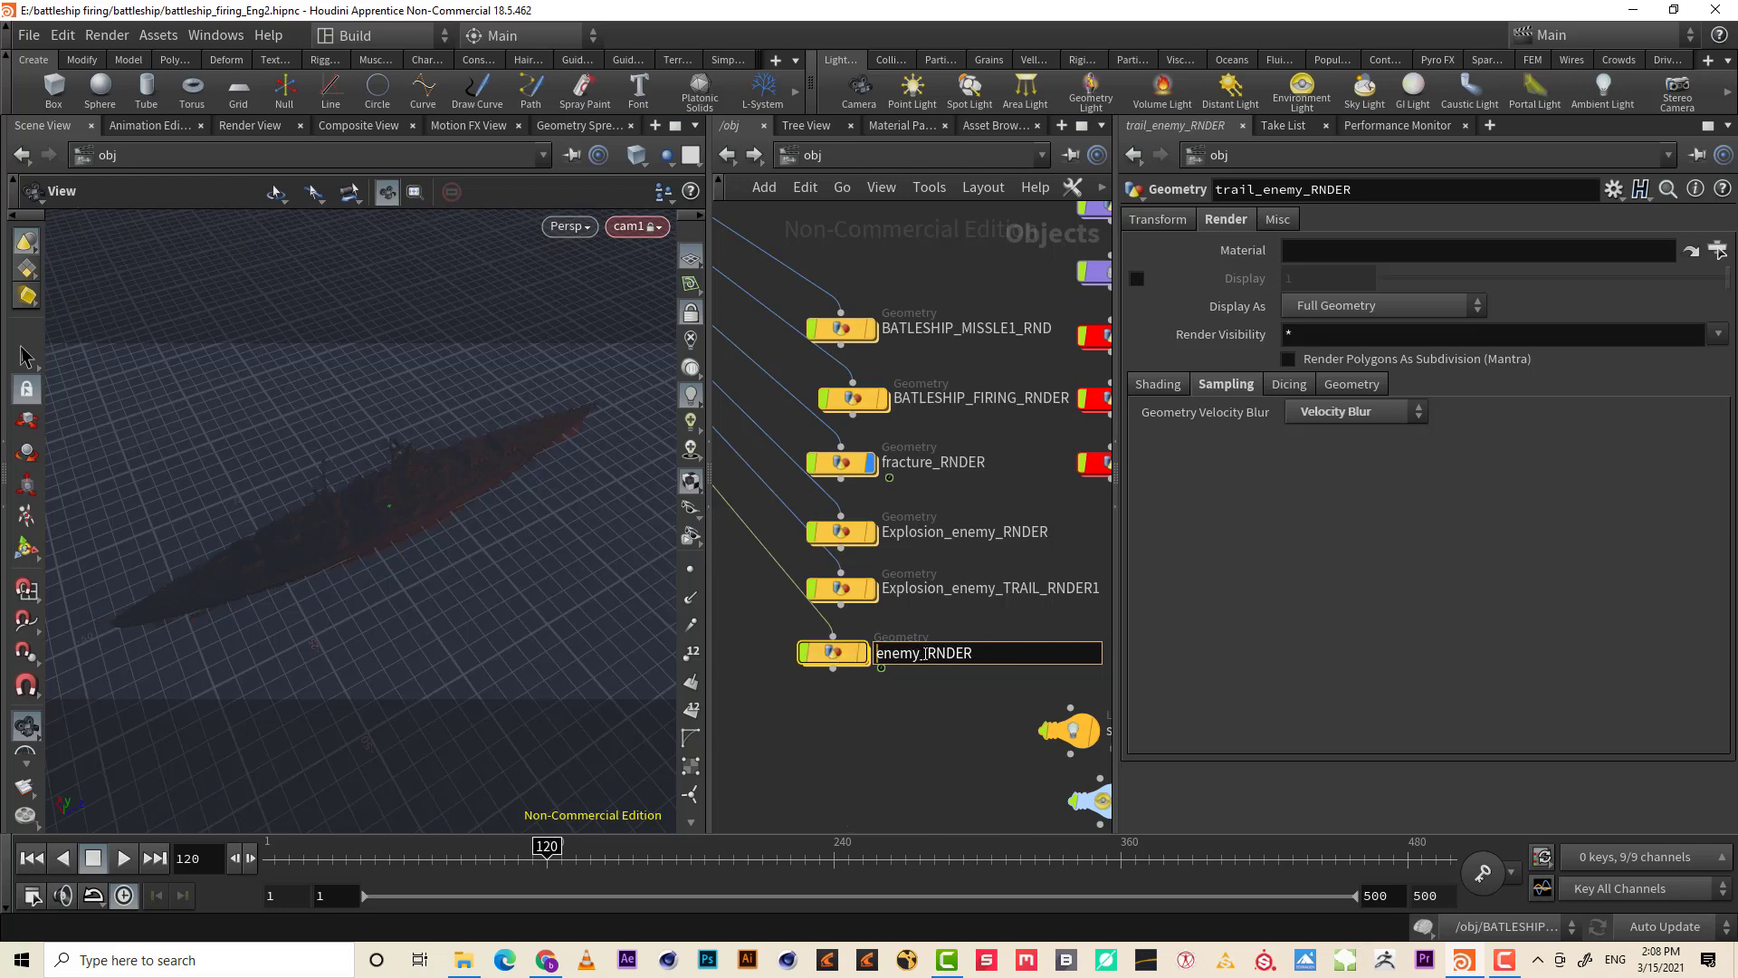
{"action": "left_click", "coordinate": [925, 653]}
{"action": "type", "text": "miss"}
{"action": "type", "text": "le_"}
{"action": "key", "text": "Return"}
{"action": "left_click", "coordinate": [866, 167]}
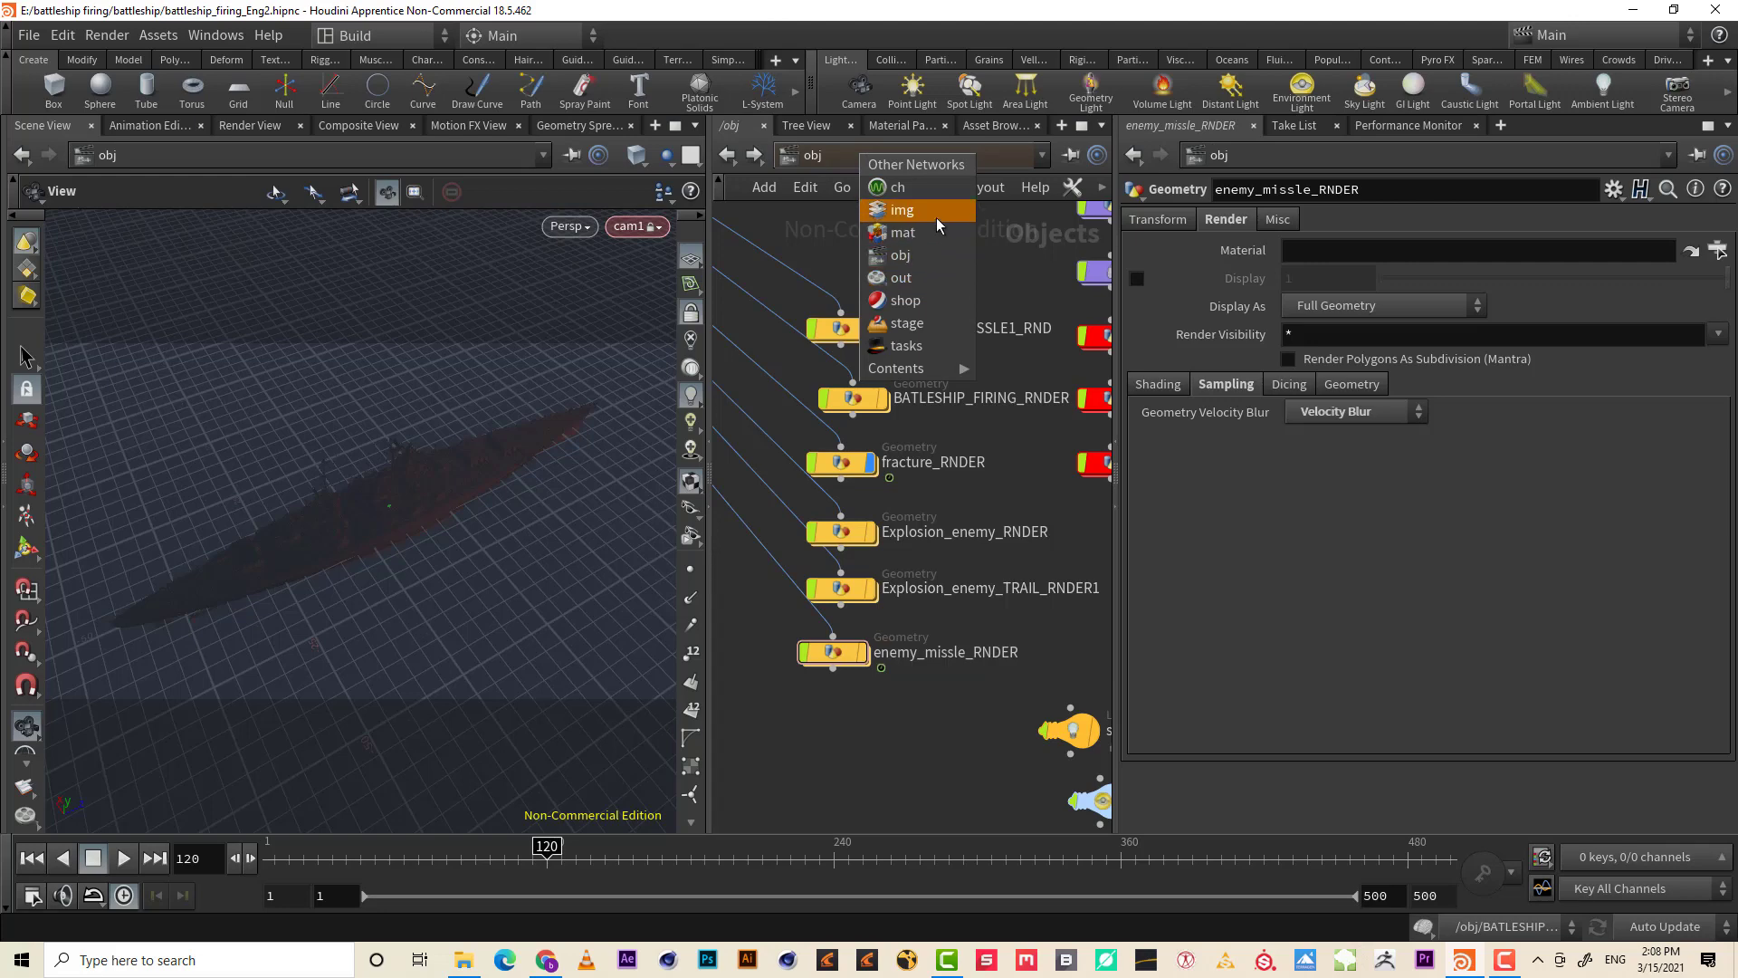
- Switch to the /out network and select the BATLESHIP_FIRING1 Mantra node
{"action": "left_click", "coordinate": [941, 279]}
{"action": "middle_click_drag", "start_coordinate": [1001, 450], "coordinate": [1054, 450]}
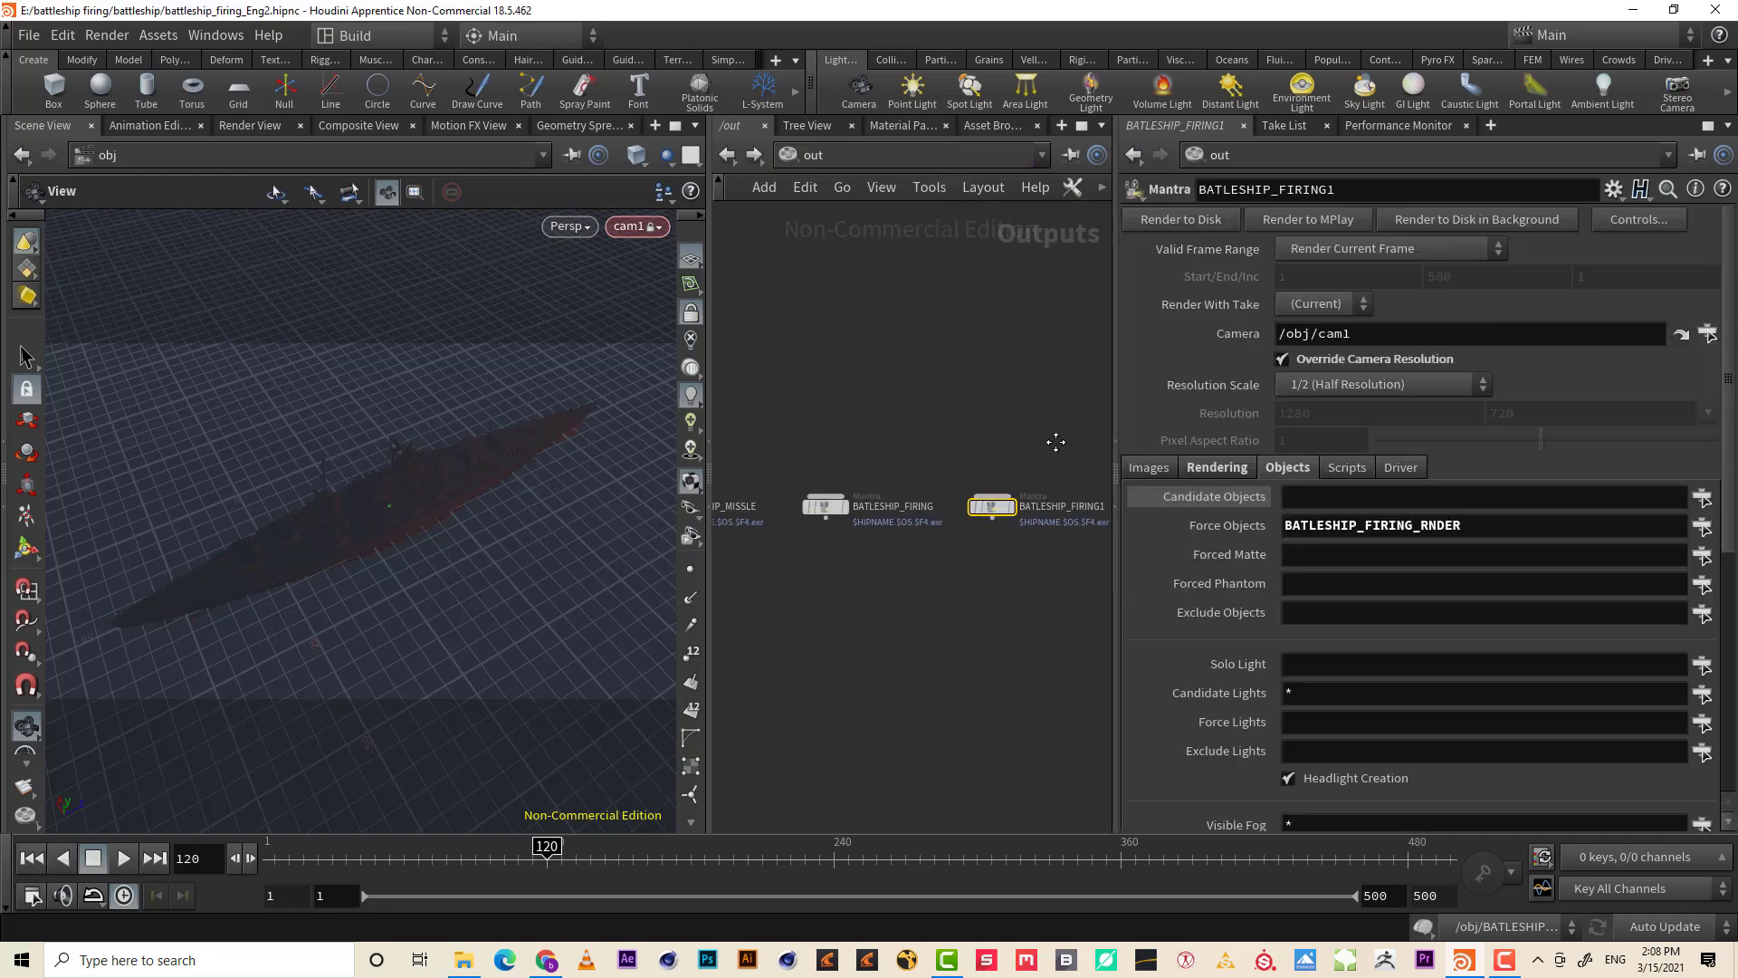
{"action": "left_click_drag", "start_coordinate": [833, 530], "coordinate": [835, 595]}
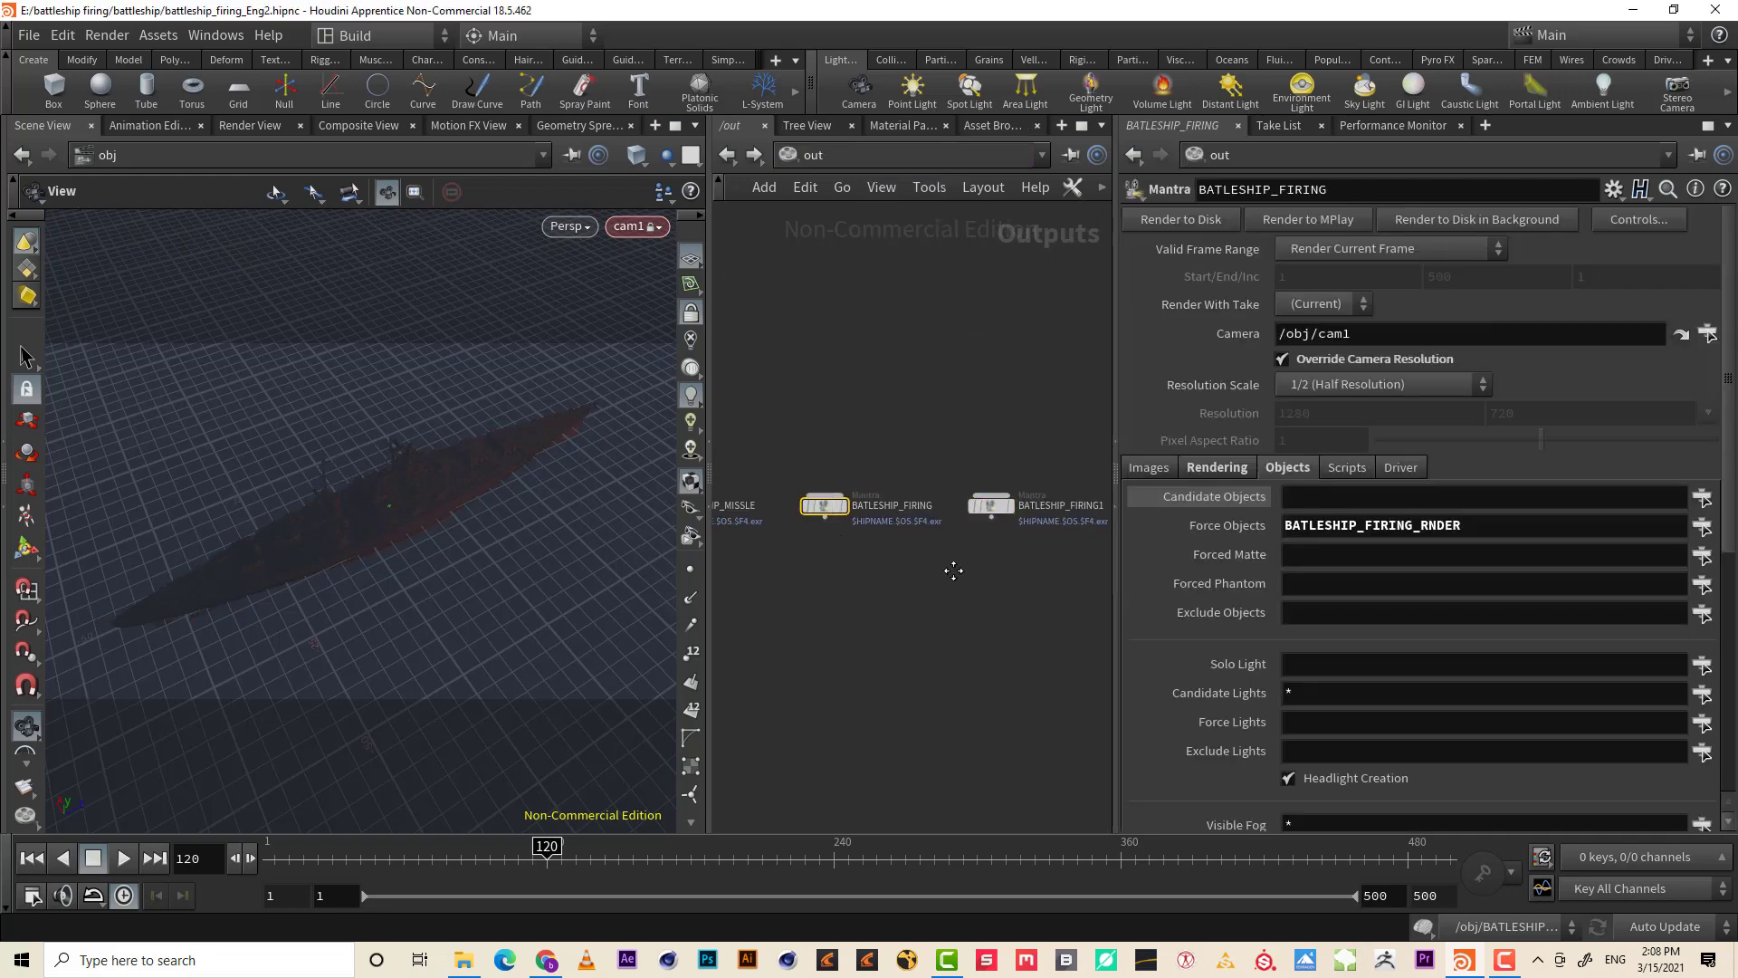
{"action": "middle_click_drag", "start_coordinate": [951, 570], "coordinate": [877, 582]}
{"action": "left_click_drag", "start_coordinate": [883, 573], "coordinate": [822, 418]}
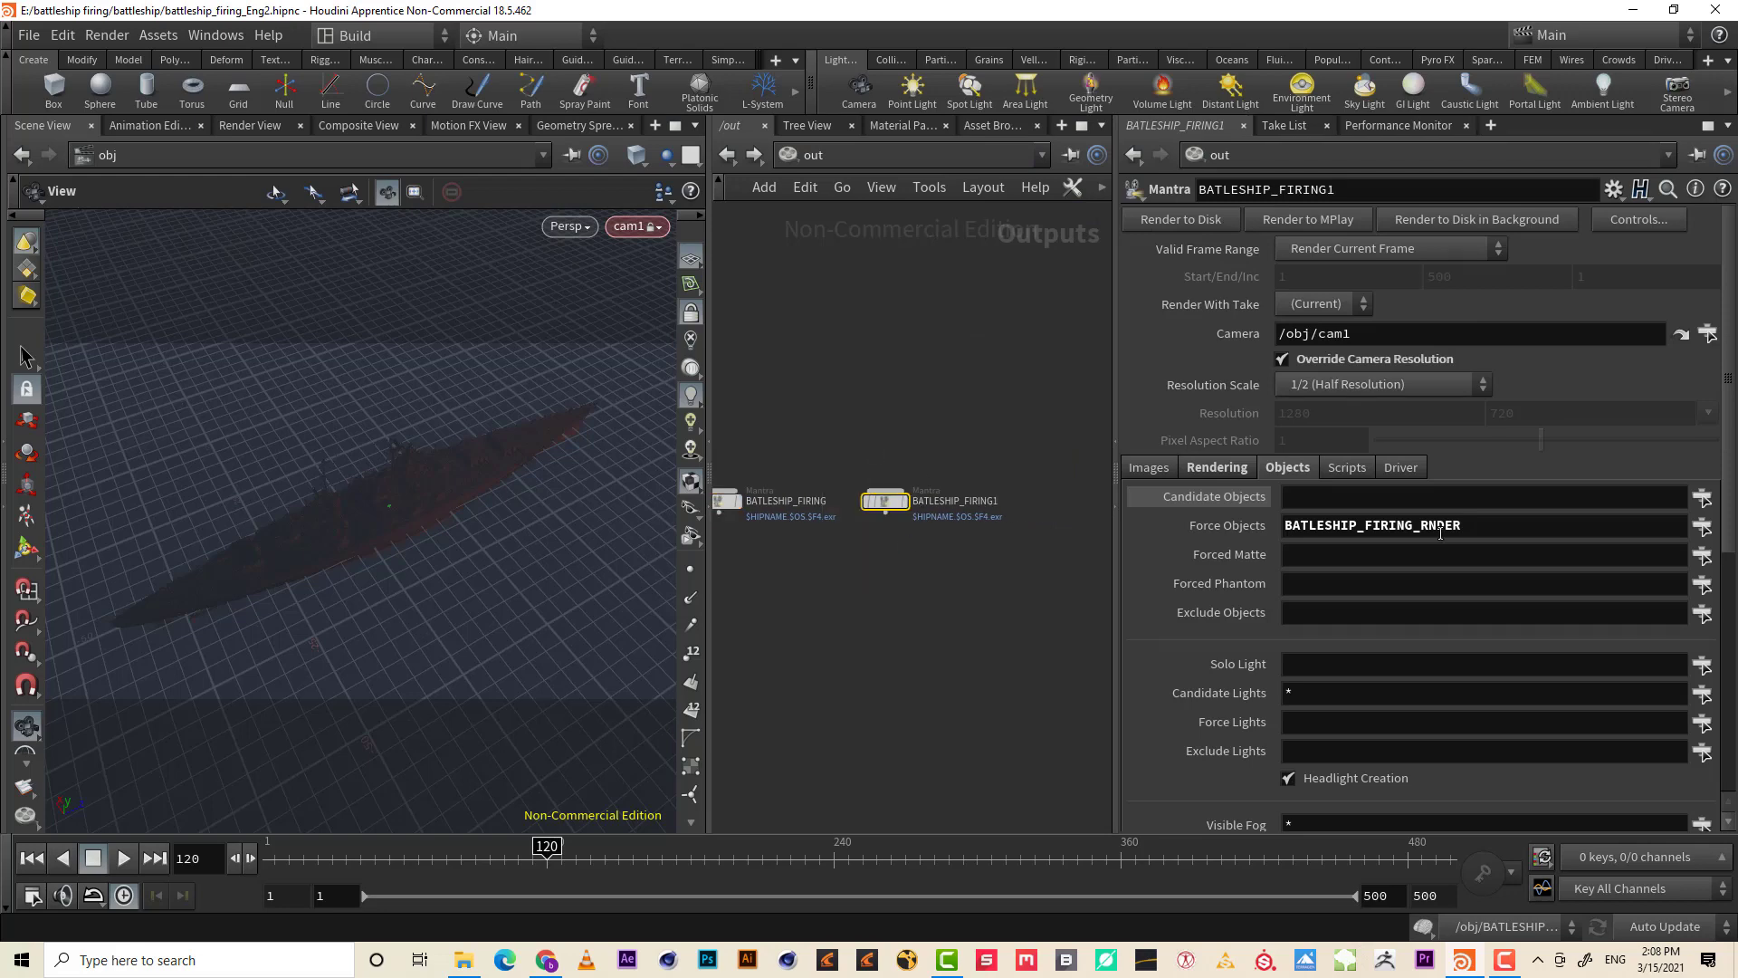
- Set BATLESHIP_FIRING1's Force Objects to enemy_missle_RNDER
{"action": "left_click", "coordinate": [1702, 526]}
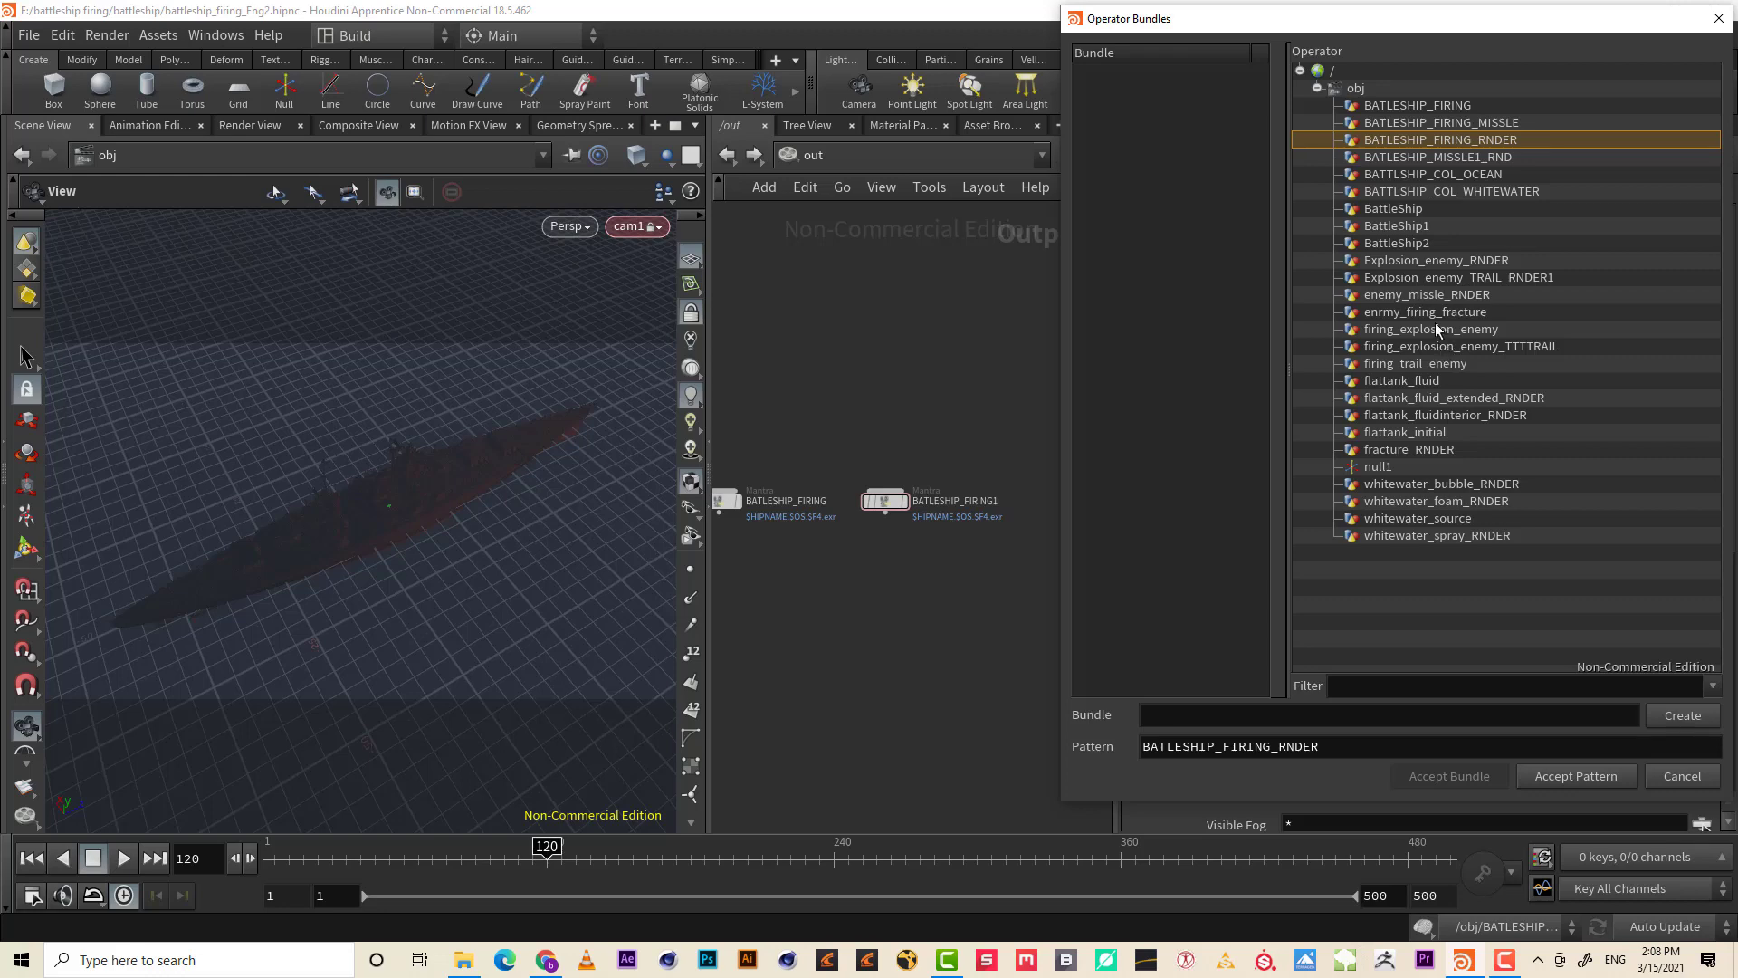
{"action": "left_click", "coordinate": [1481, 299]}
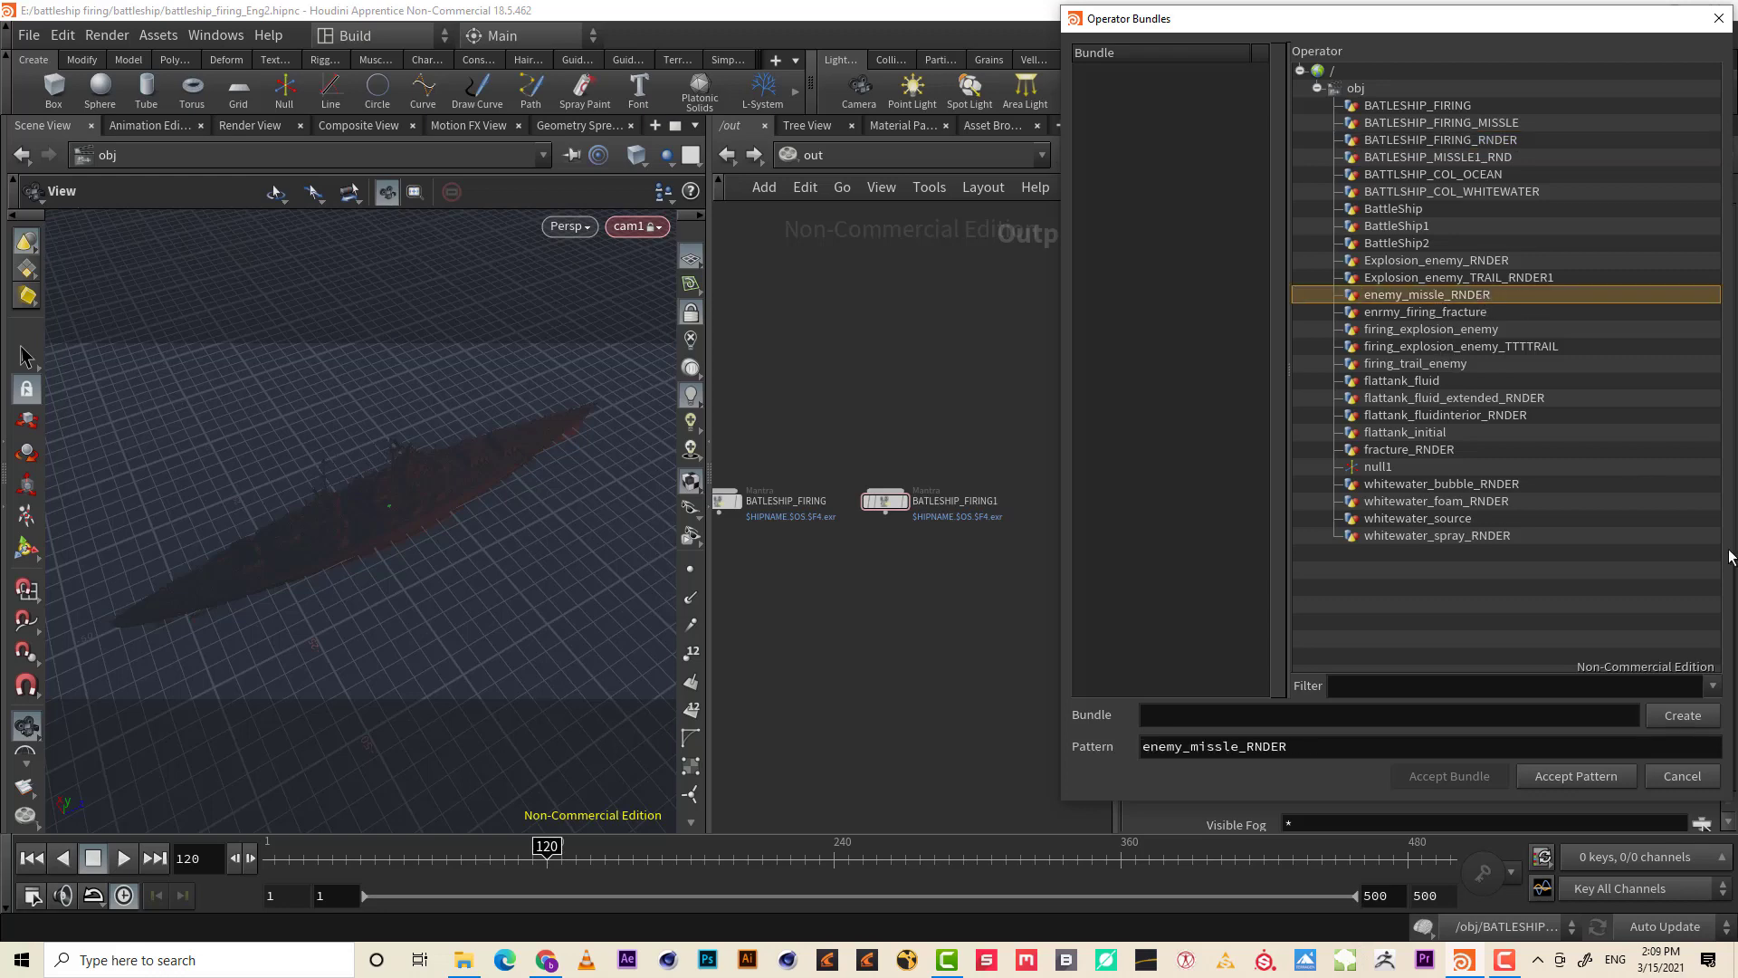
{"action": "left_click", "coordinate": [1597, 778]}
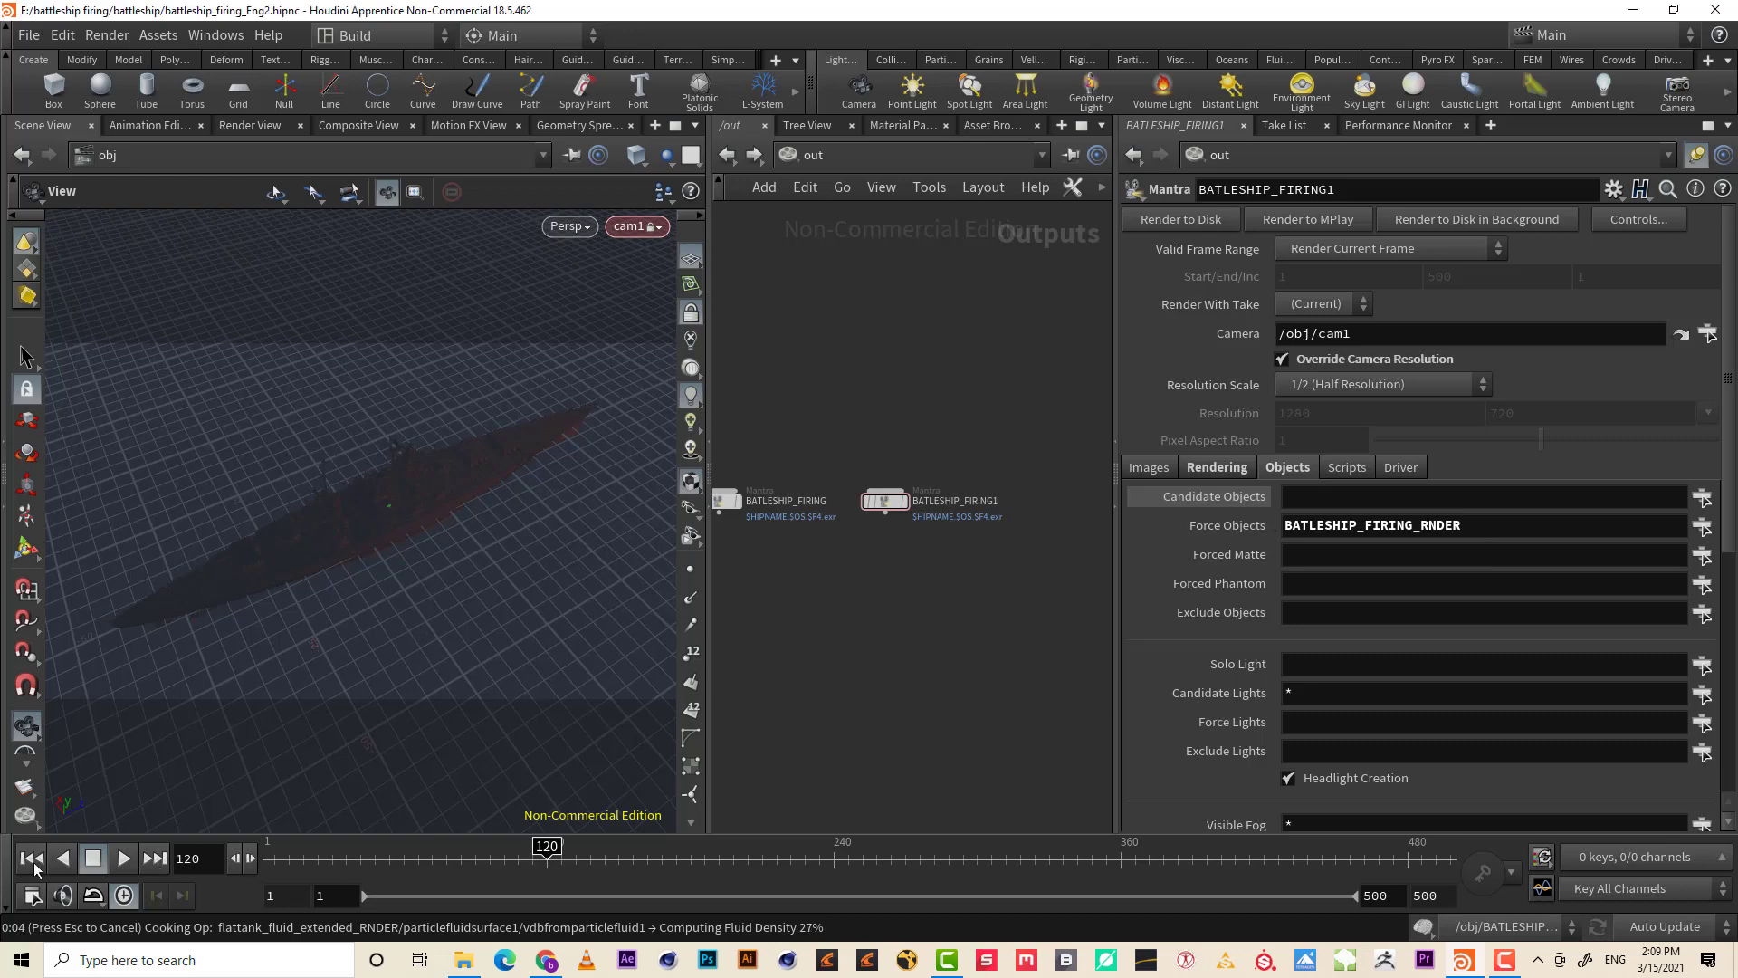
{"action": "mouse_move", "coordinate": [1503, 960]}
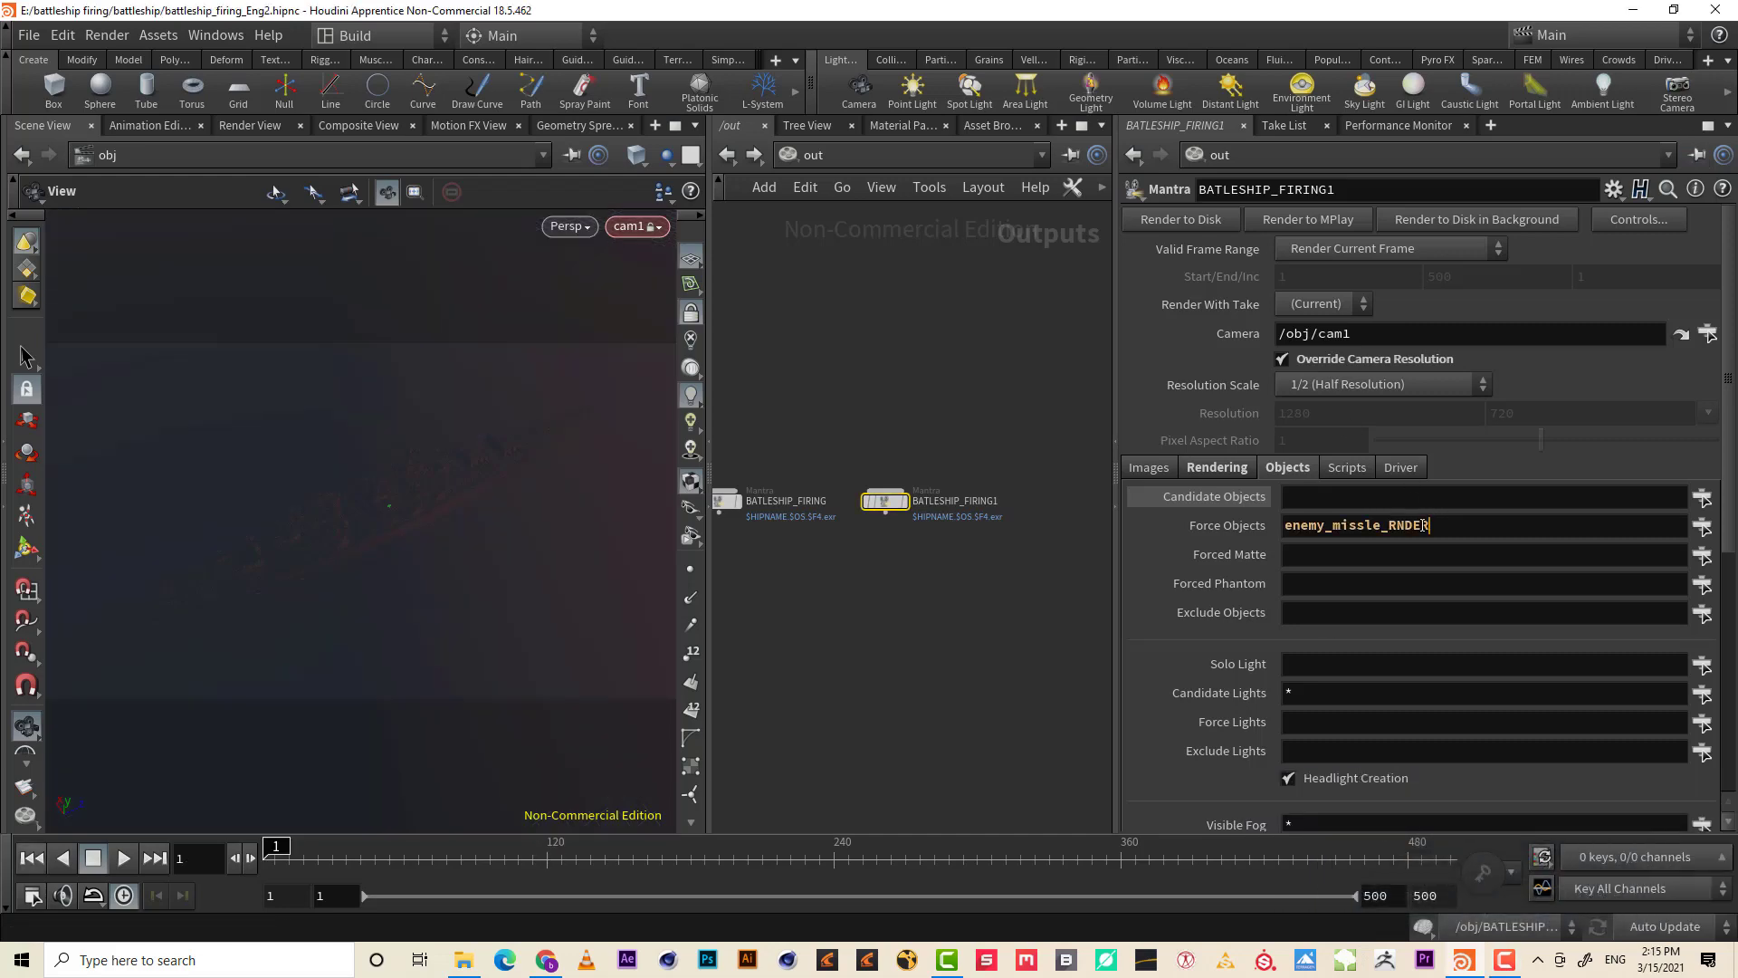
- Rename the BATLESHIP_FIRING1 Mantra node to enemy_missle
{"action": "left_click_drag", "start_coordinate": [1424, 524], "coordinate": [1280, 528]}
{"action": "key", "text": "ctrl+c"}
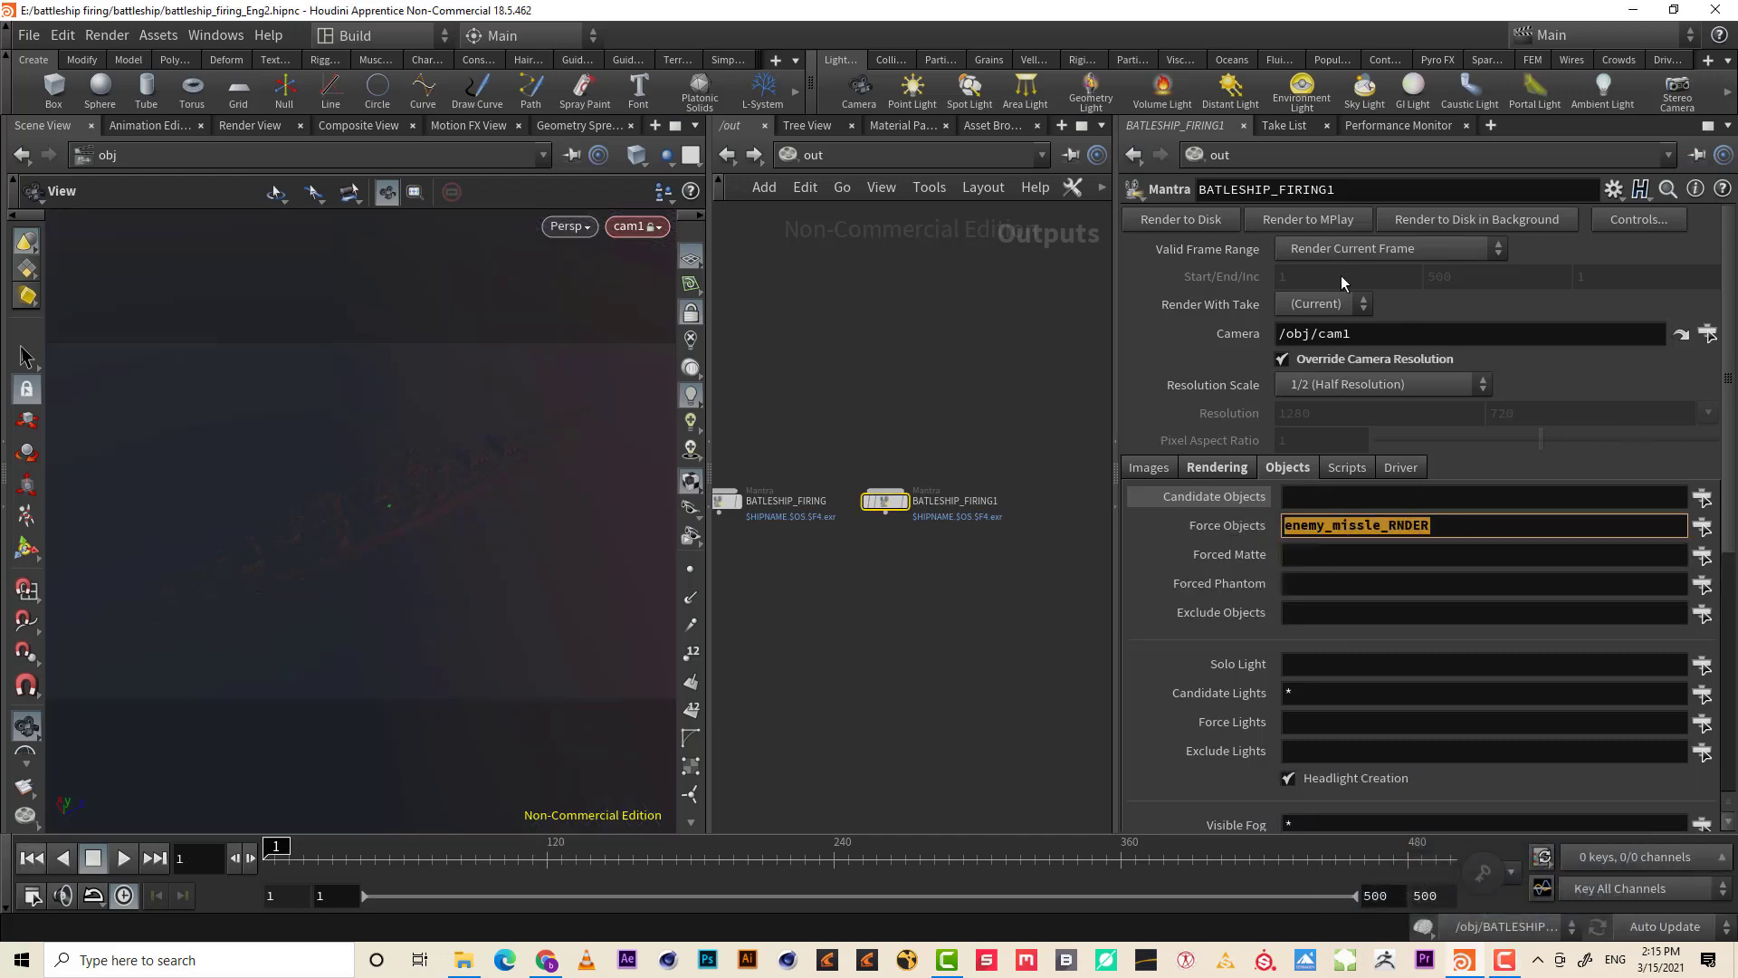
{"action": "left_click_drag", "start_coordinate": [1343, 184], "coordinate": [1229, 184]}
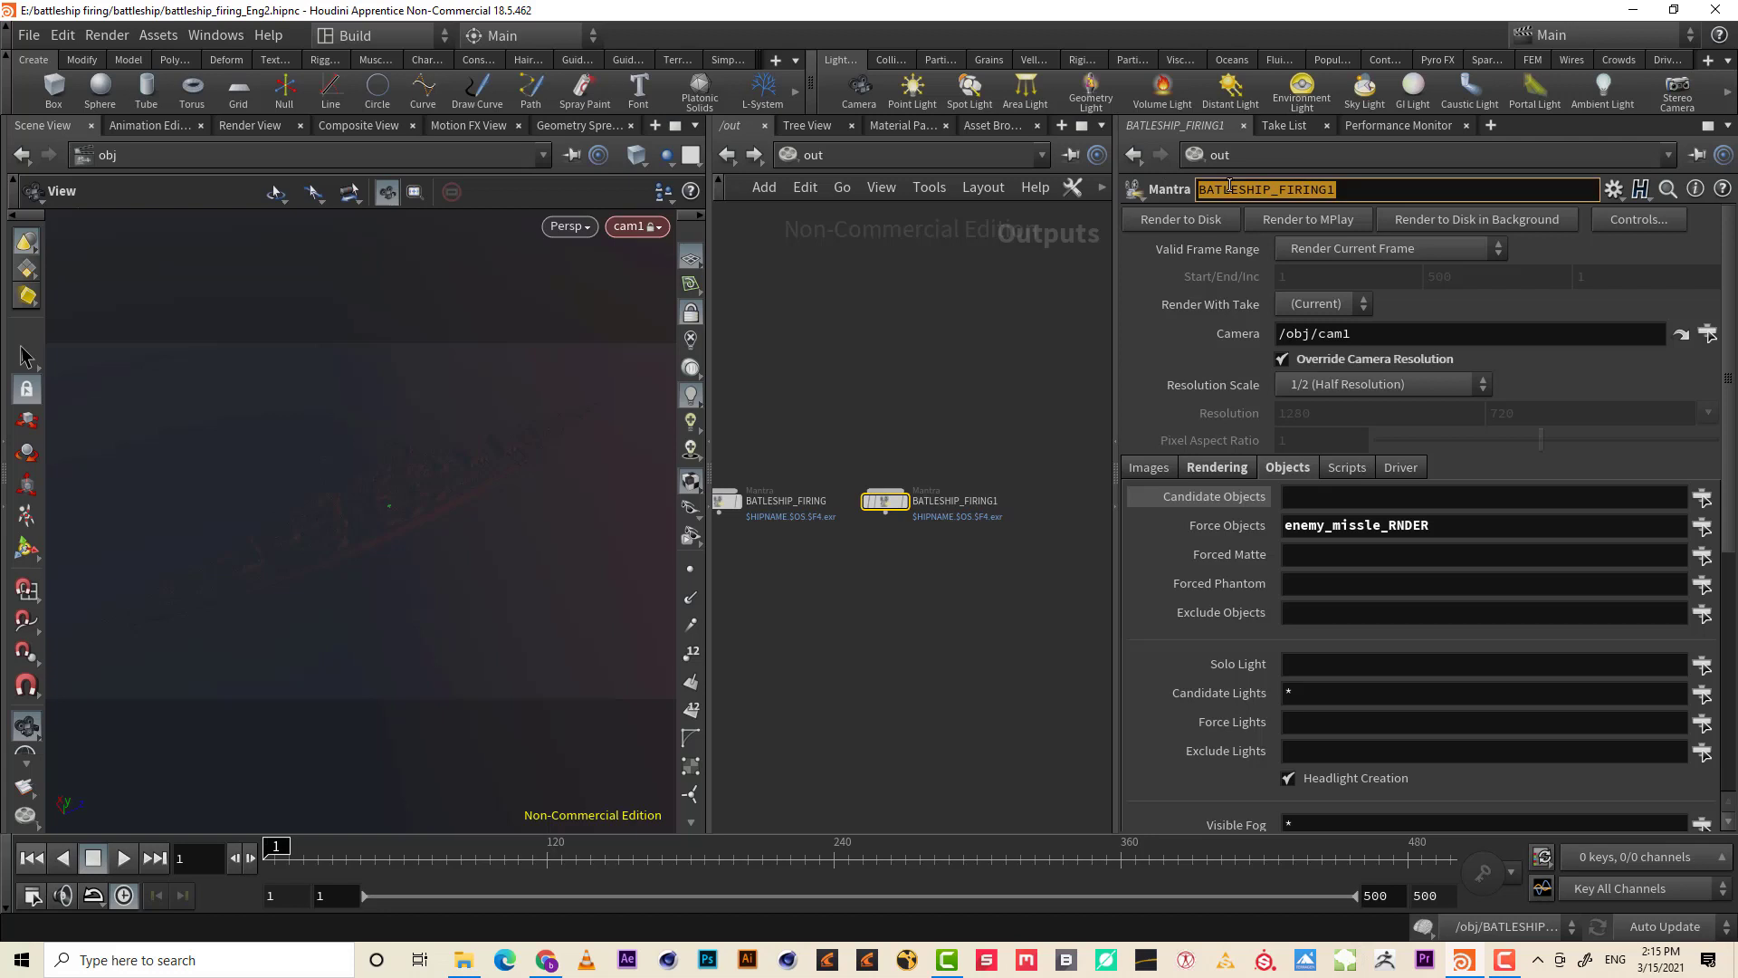
{"action": "key", "text": "ctrl+v"}
{"action": "key", "text": "BackSpace"}
{"action": "key", "text": "BackSpace"}
{"action": "key", "text": "BackSpace"}
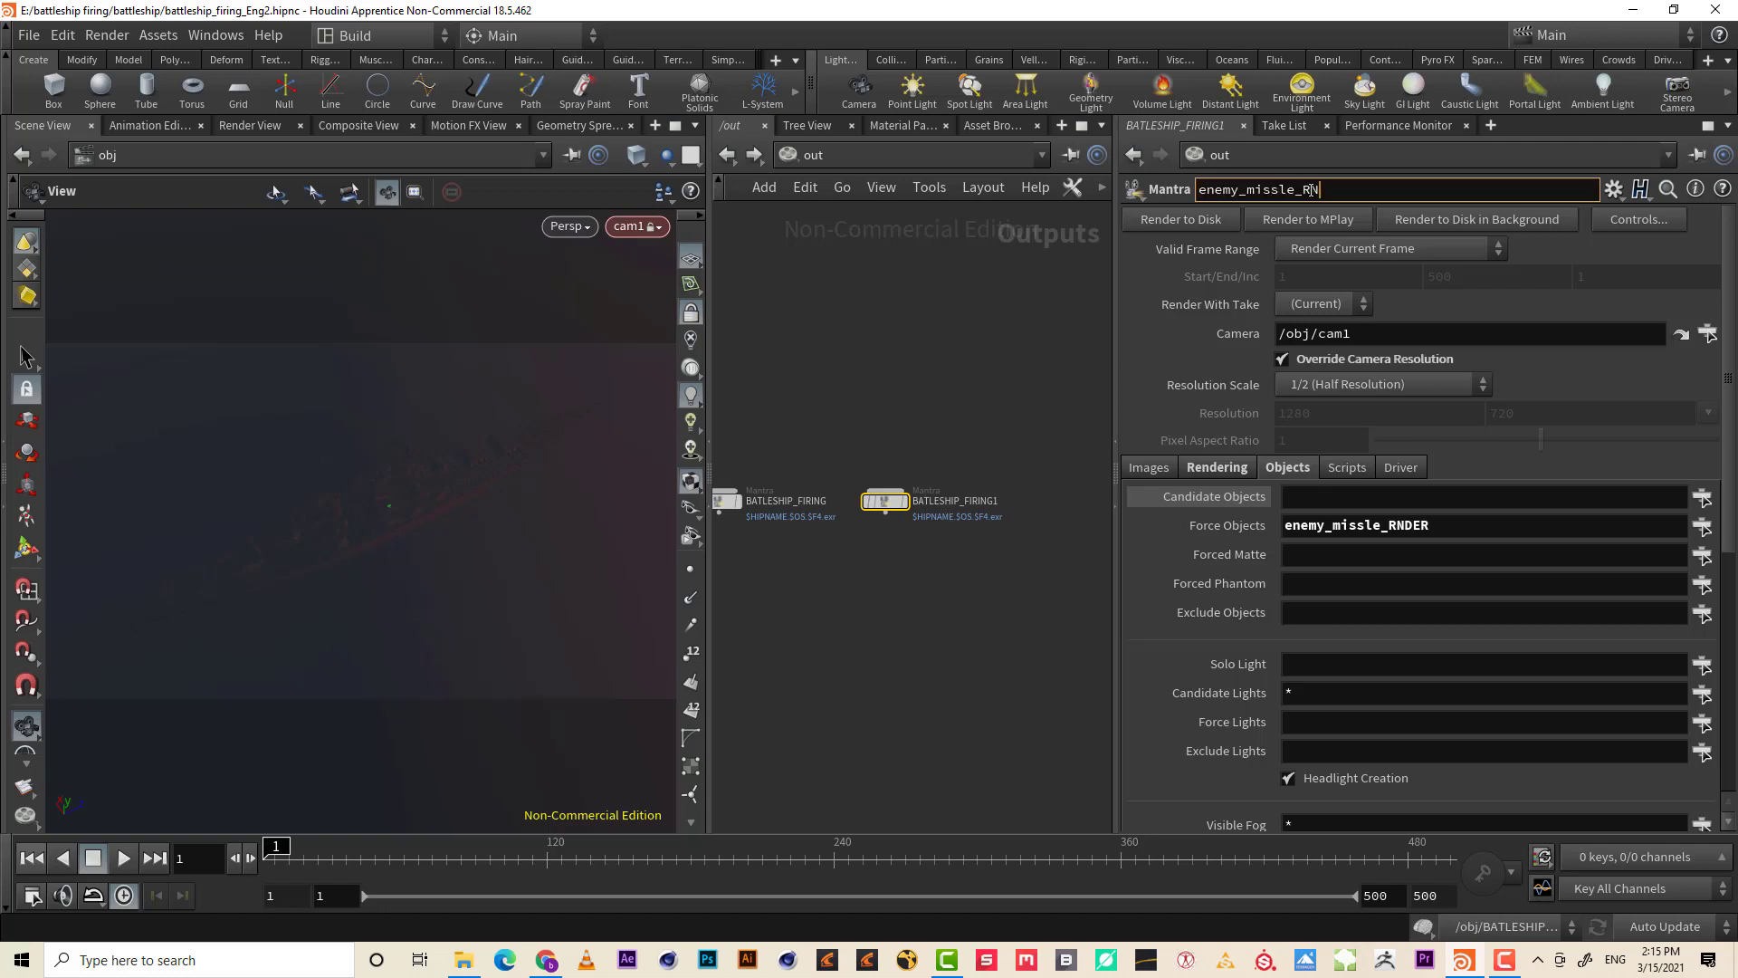
{"action": "key", "text": "BackSpace"}
{"action": "key", "text": "BackSpace"}
{"action": "key", "text": "BackSpace"}
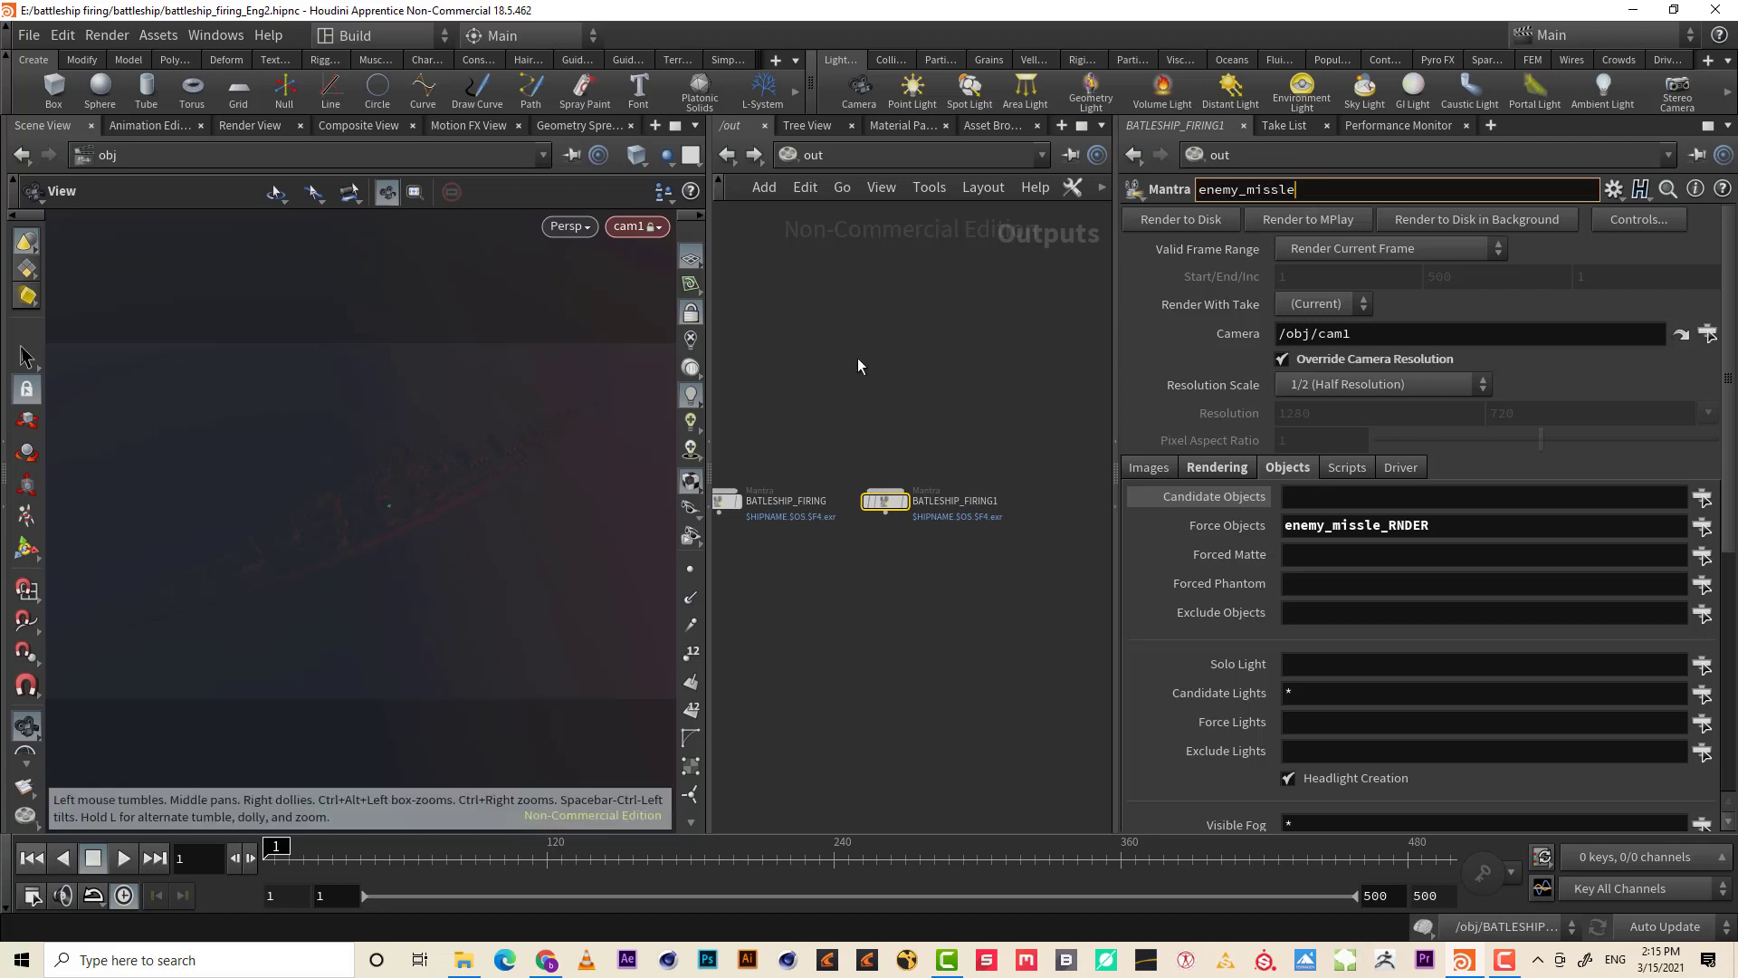
{"action": "key", "text": "Return"}
- Alt-drag a copy, enemy_missle1, and set its Force Objects to Explosion_enemy_RNDER
{"action": "middle_click_drag", "start_coordinate": [936, 248], "coordinate": [877, 266]}
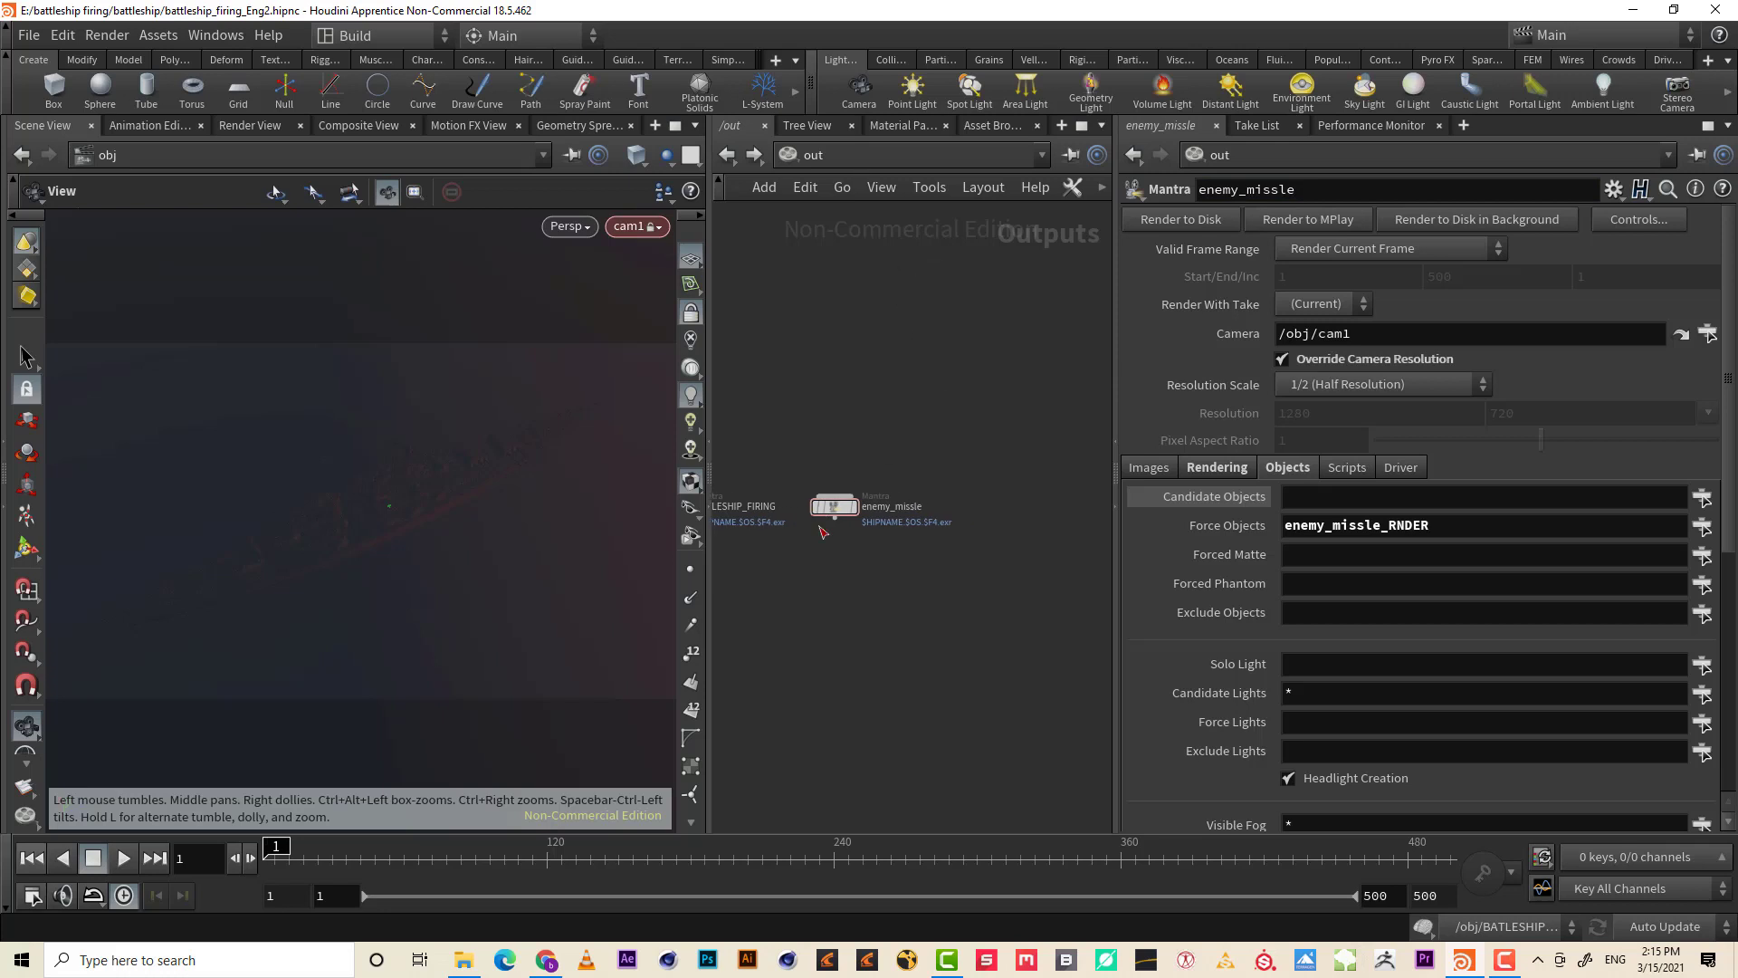
{"action": "left_click_drag", "start_coordinate": [829, 503], "coordinate": [991, 505], "text": "alt"}
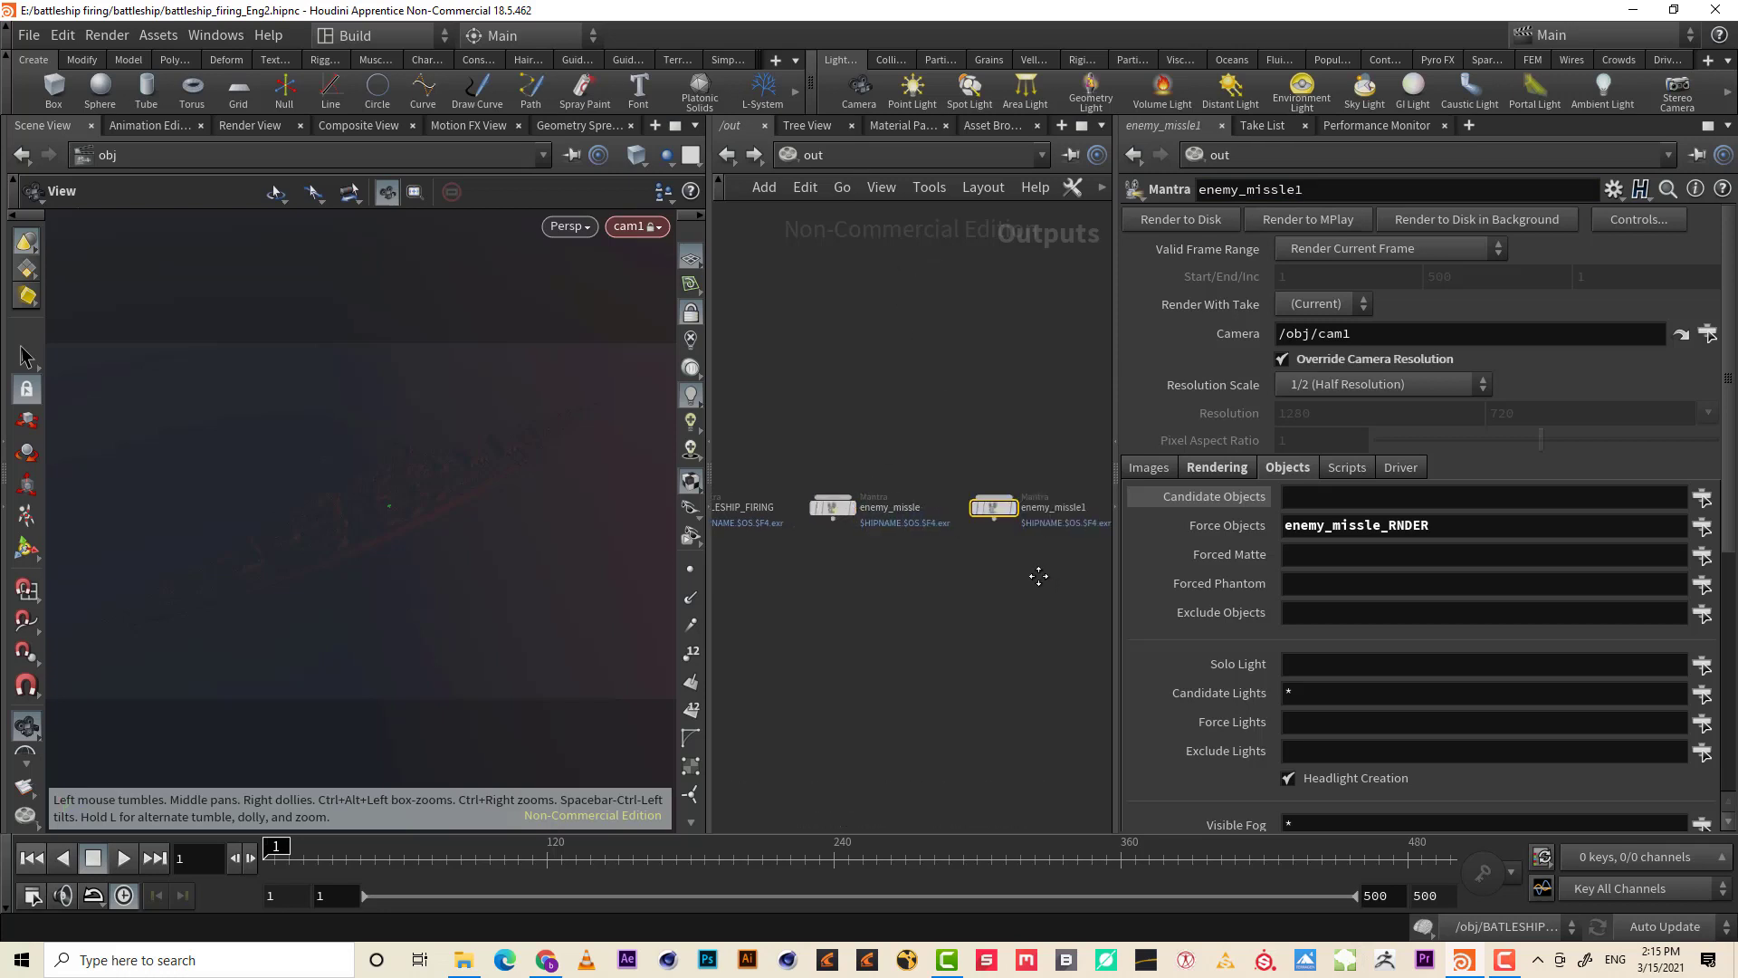
{"action": "middle_click_drag", "start_coordinate": [1041, 572], "coordinate": [1012, 570]}
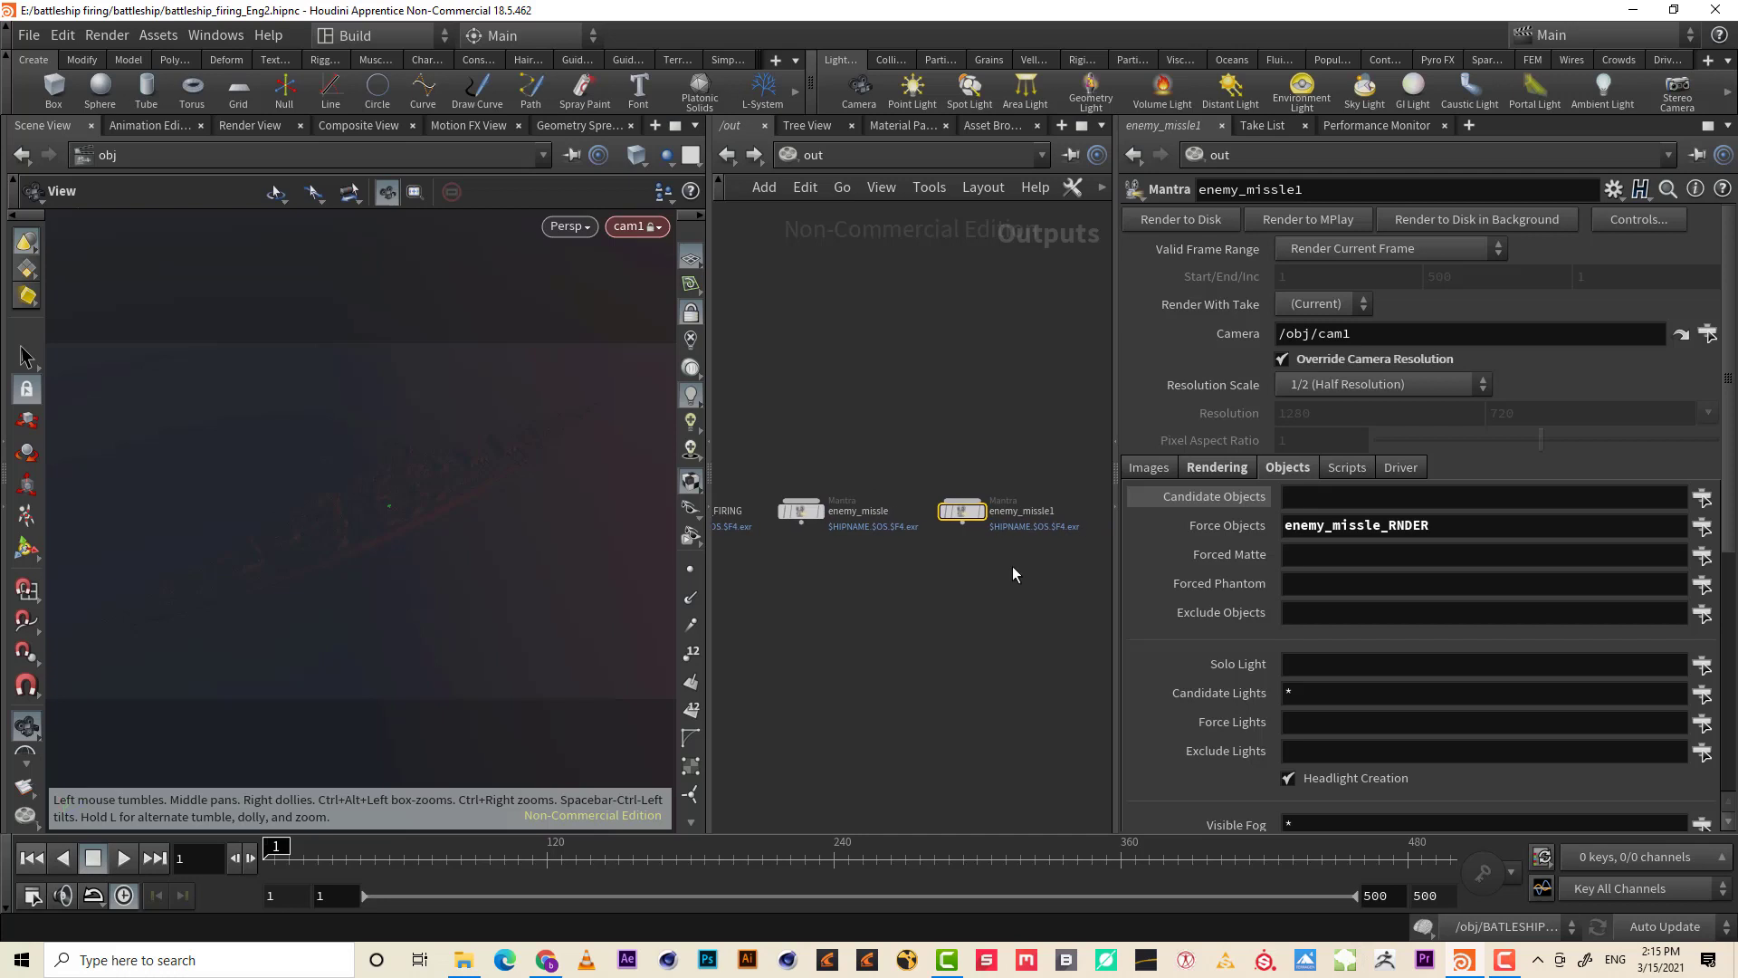
{"action": "left_click", "coordinate": [1702, 526]}
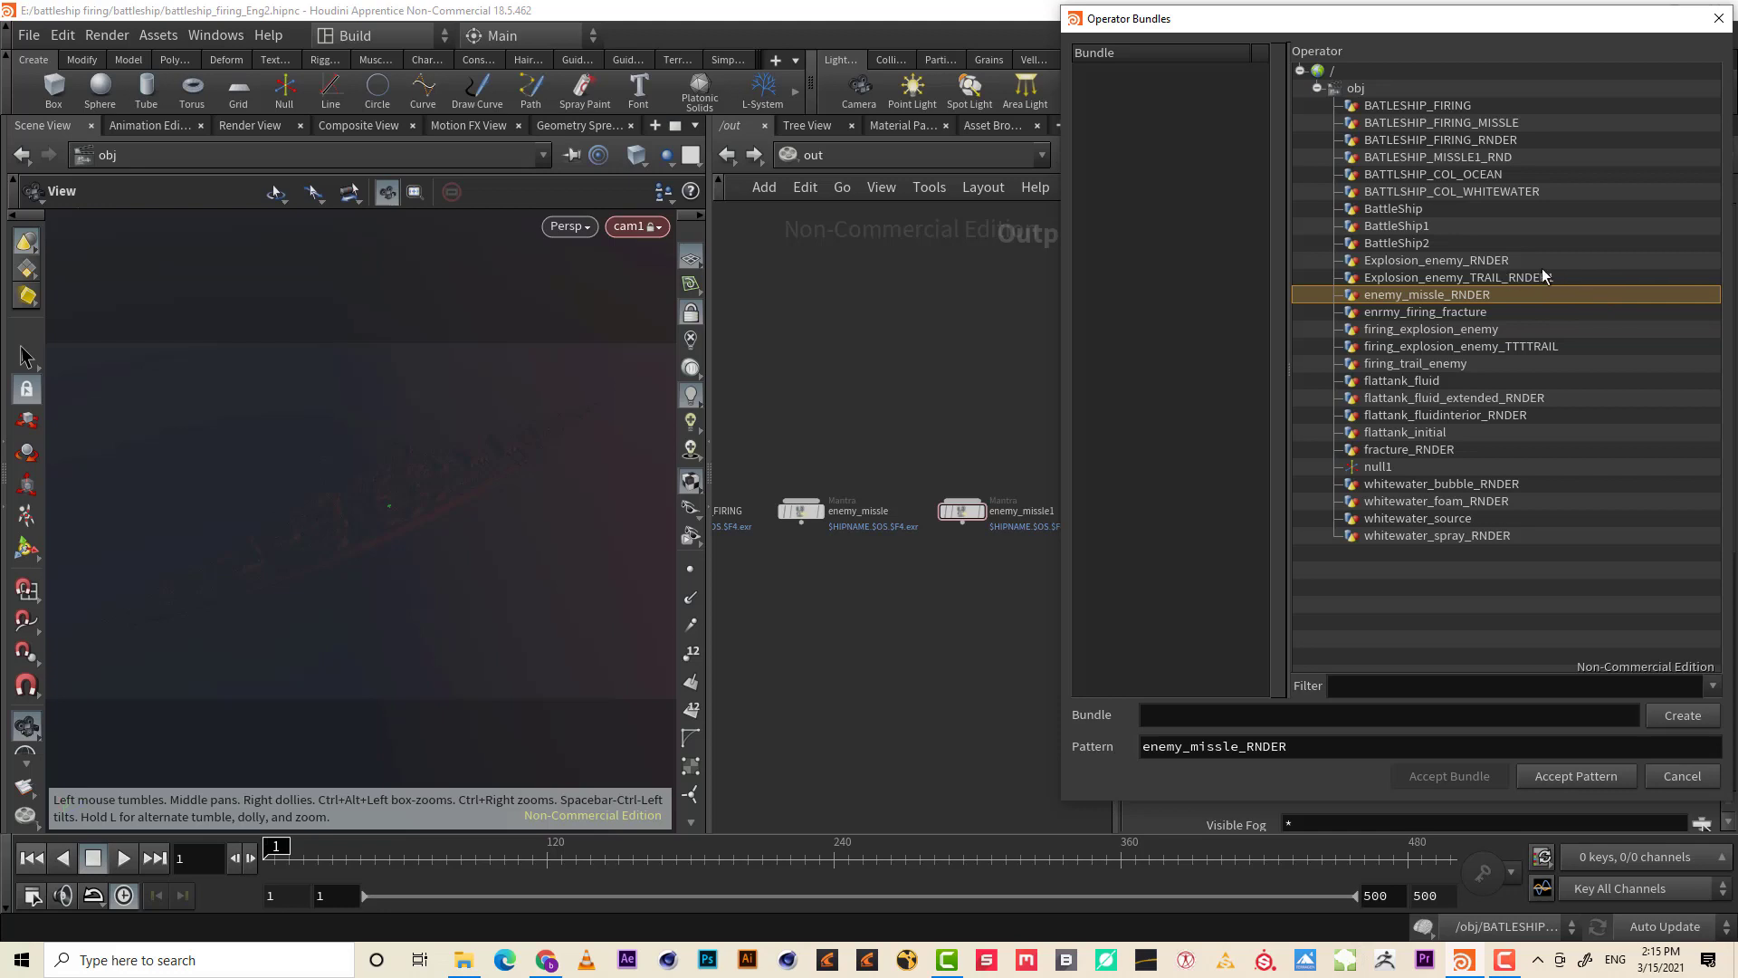
{"action": "left_click", "coordinate": [1463, 259]}
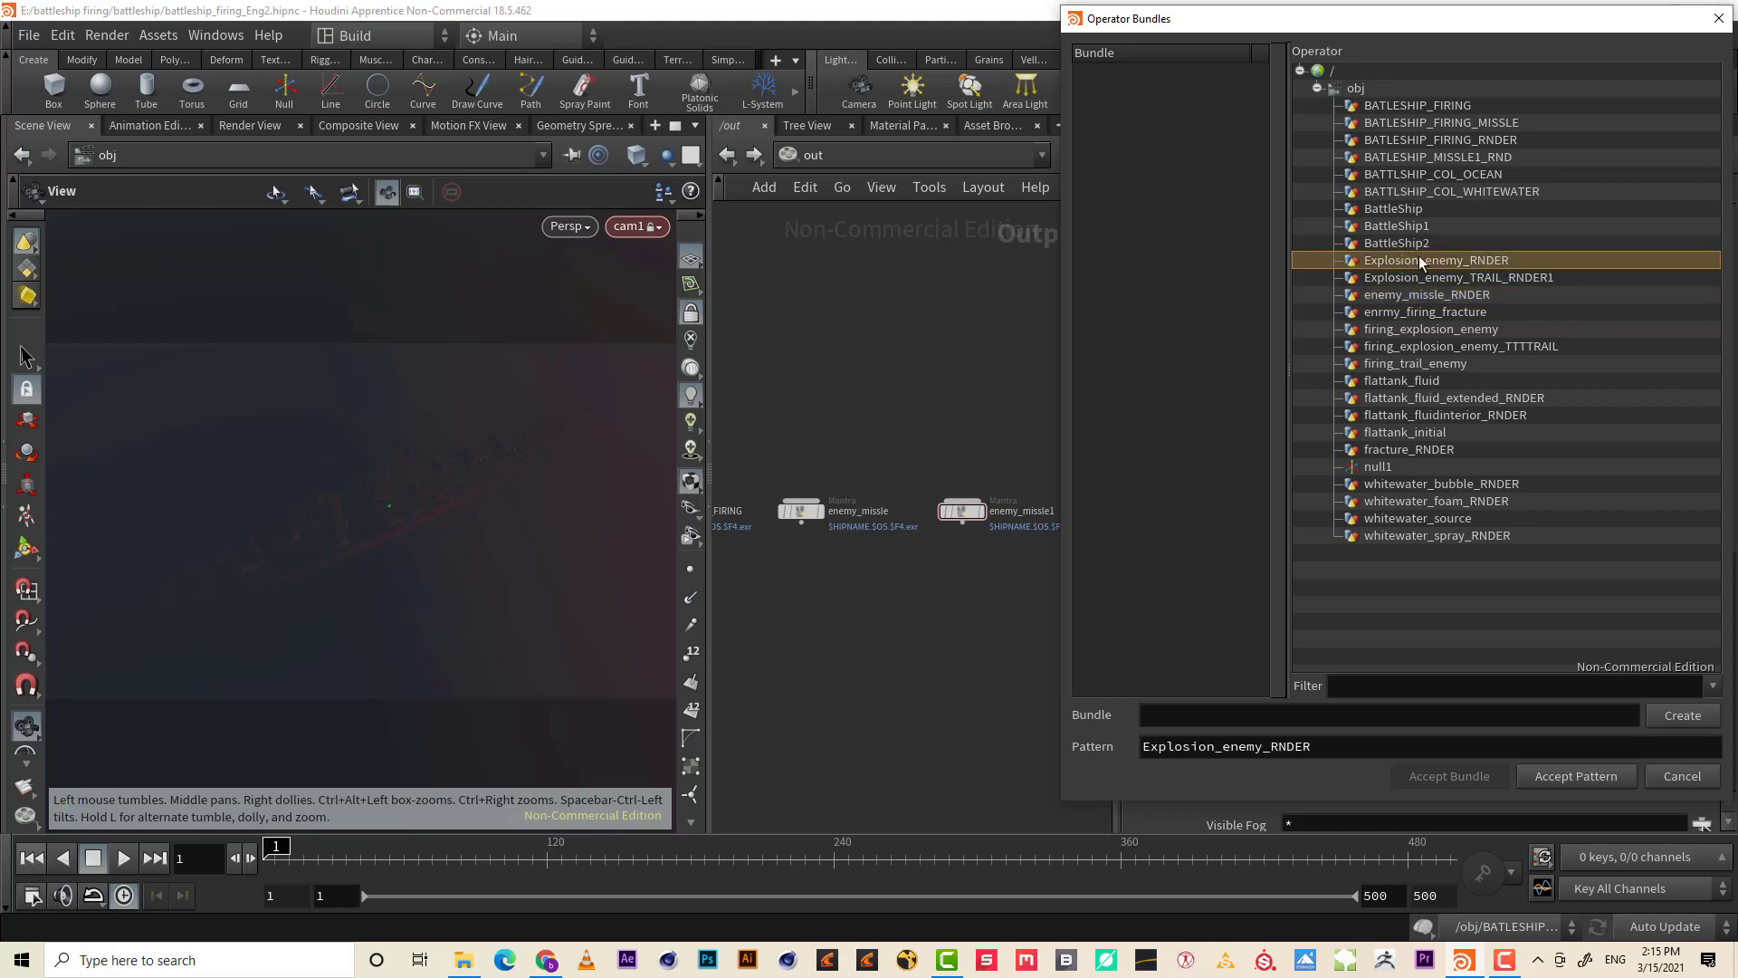
{"action": "left_click", "coordinate": [1594, 777]}
{"action": "middle_click_drag", "start_coordinate": [1056, 458], "coordinate": [1027, 462]}
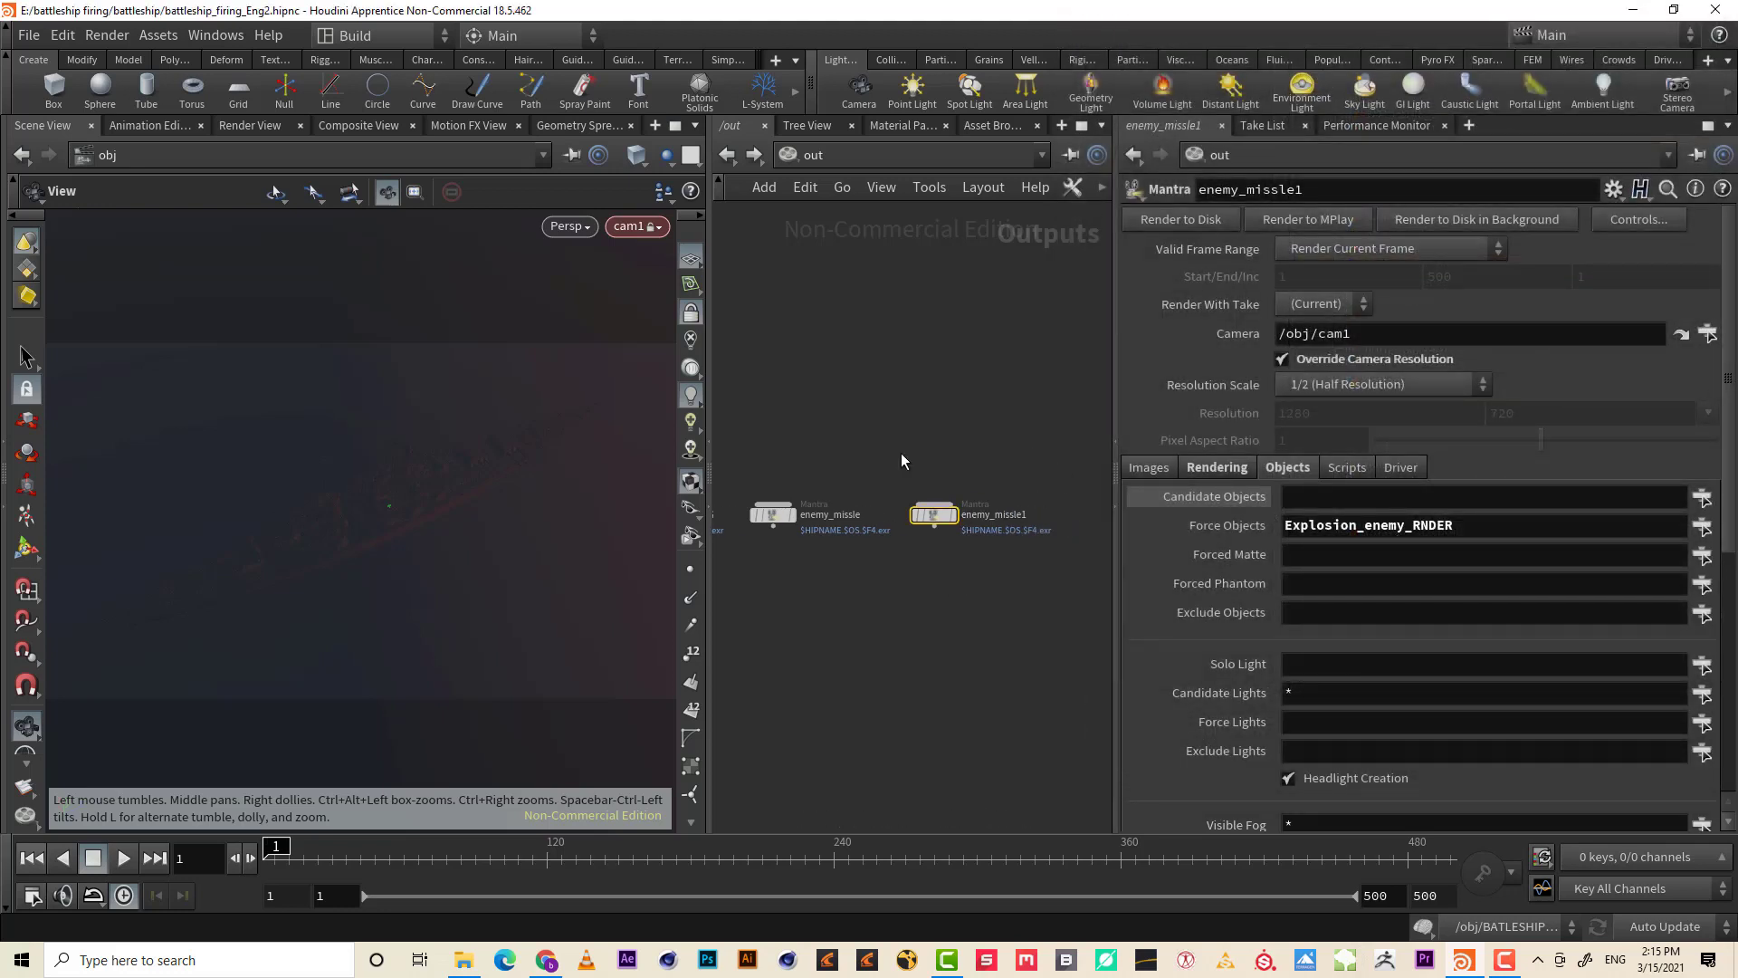
{"action": "left_click_drag", "start_coordinate": [1402, 528], "coordinate": [1245, 525]}
{"action": "key", "text": "ctrl+c"}
- Rename the Mantra node to enemy_Explosion
{"action": "double_click", "coordinate": [1330, 189]}
{"action": "key", "text": "ctrl+v"}
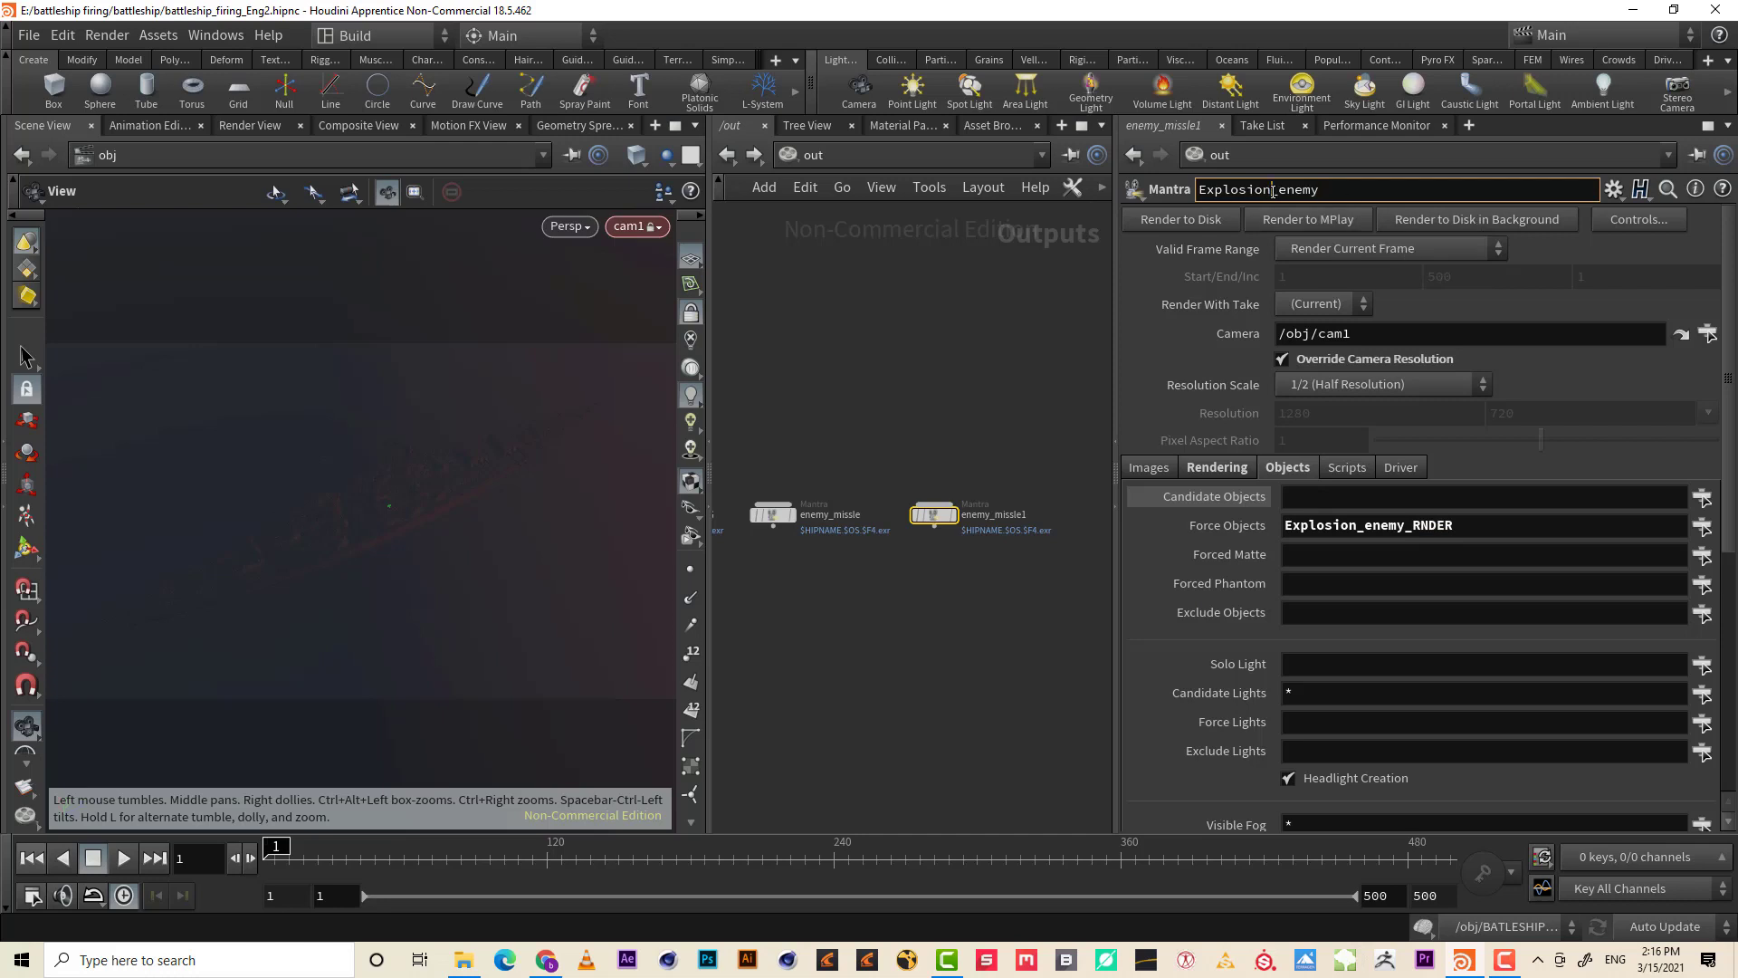
{"action": "left_click_drag", "start_coordinate": [1273, 190], "coordinate": [1191, 194]}
{"action": "key", "text": "BackSpace"}
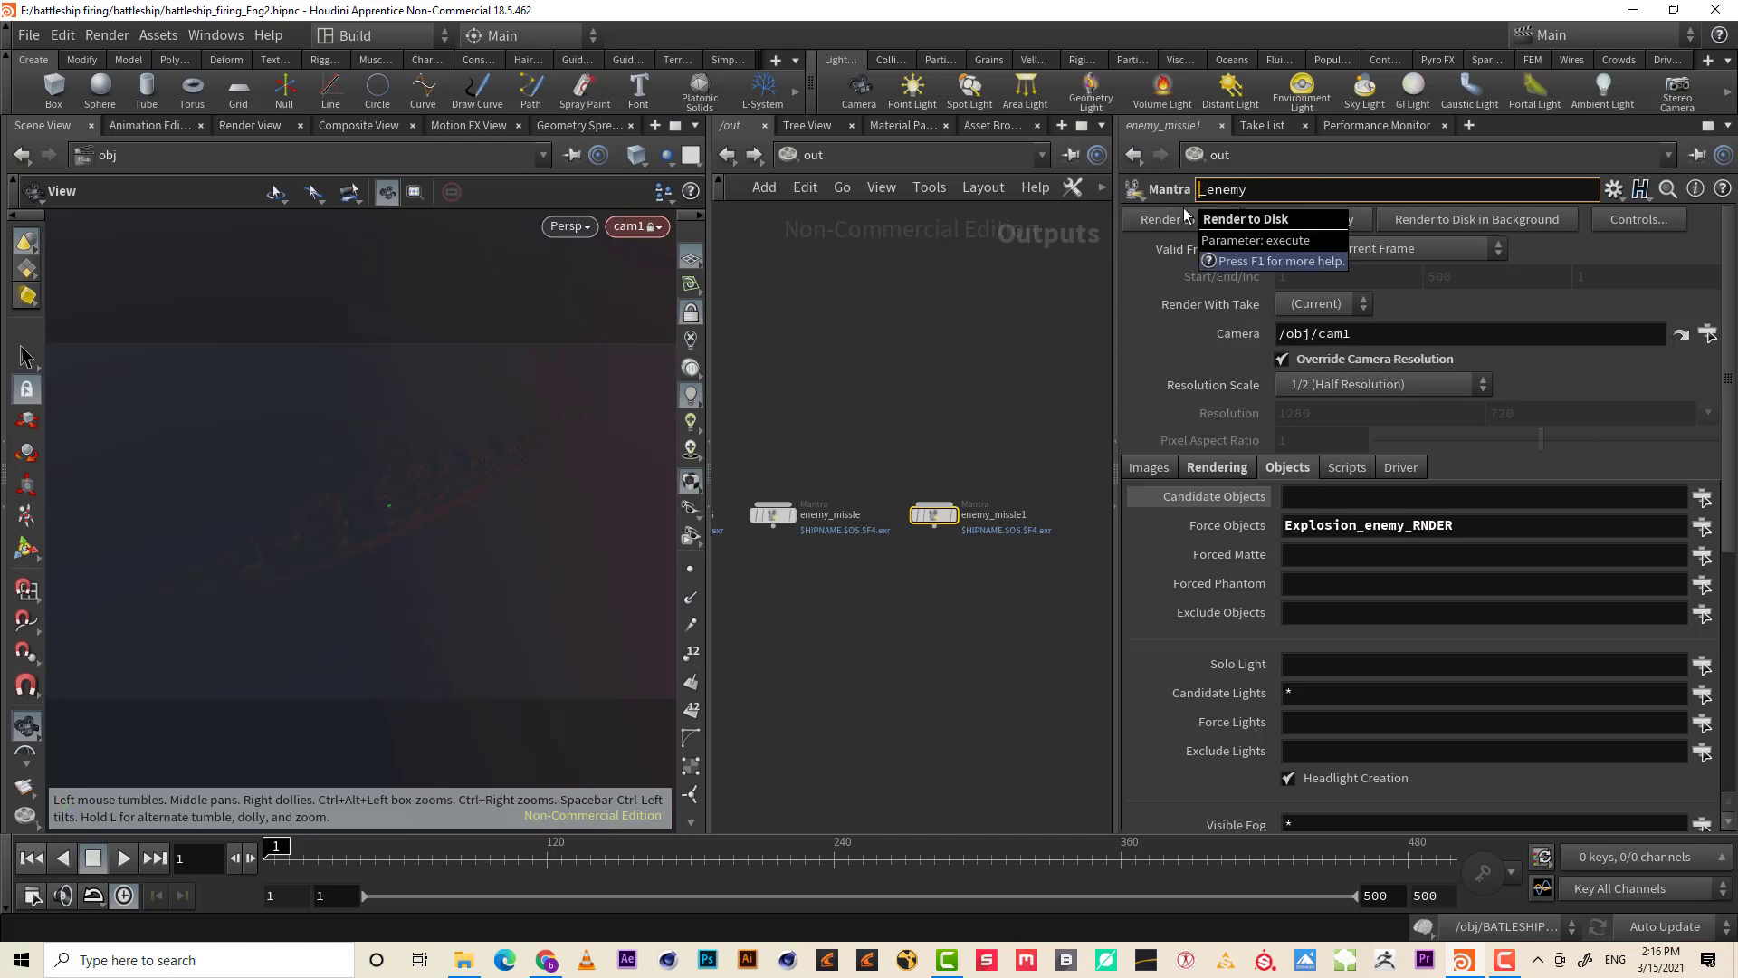
{"action": "key", "text": "BackSpace"}
{"action": "left_click", "coordinate": [1273, 193]}
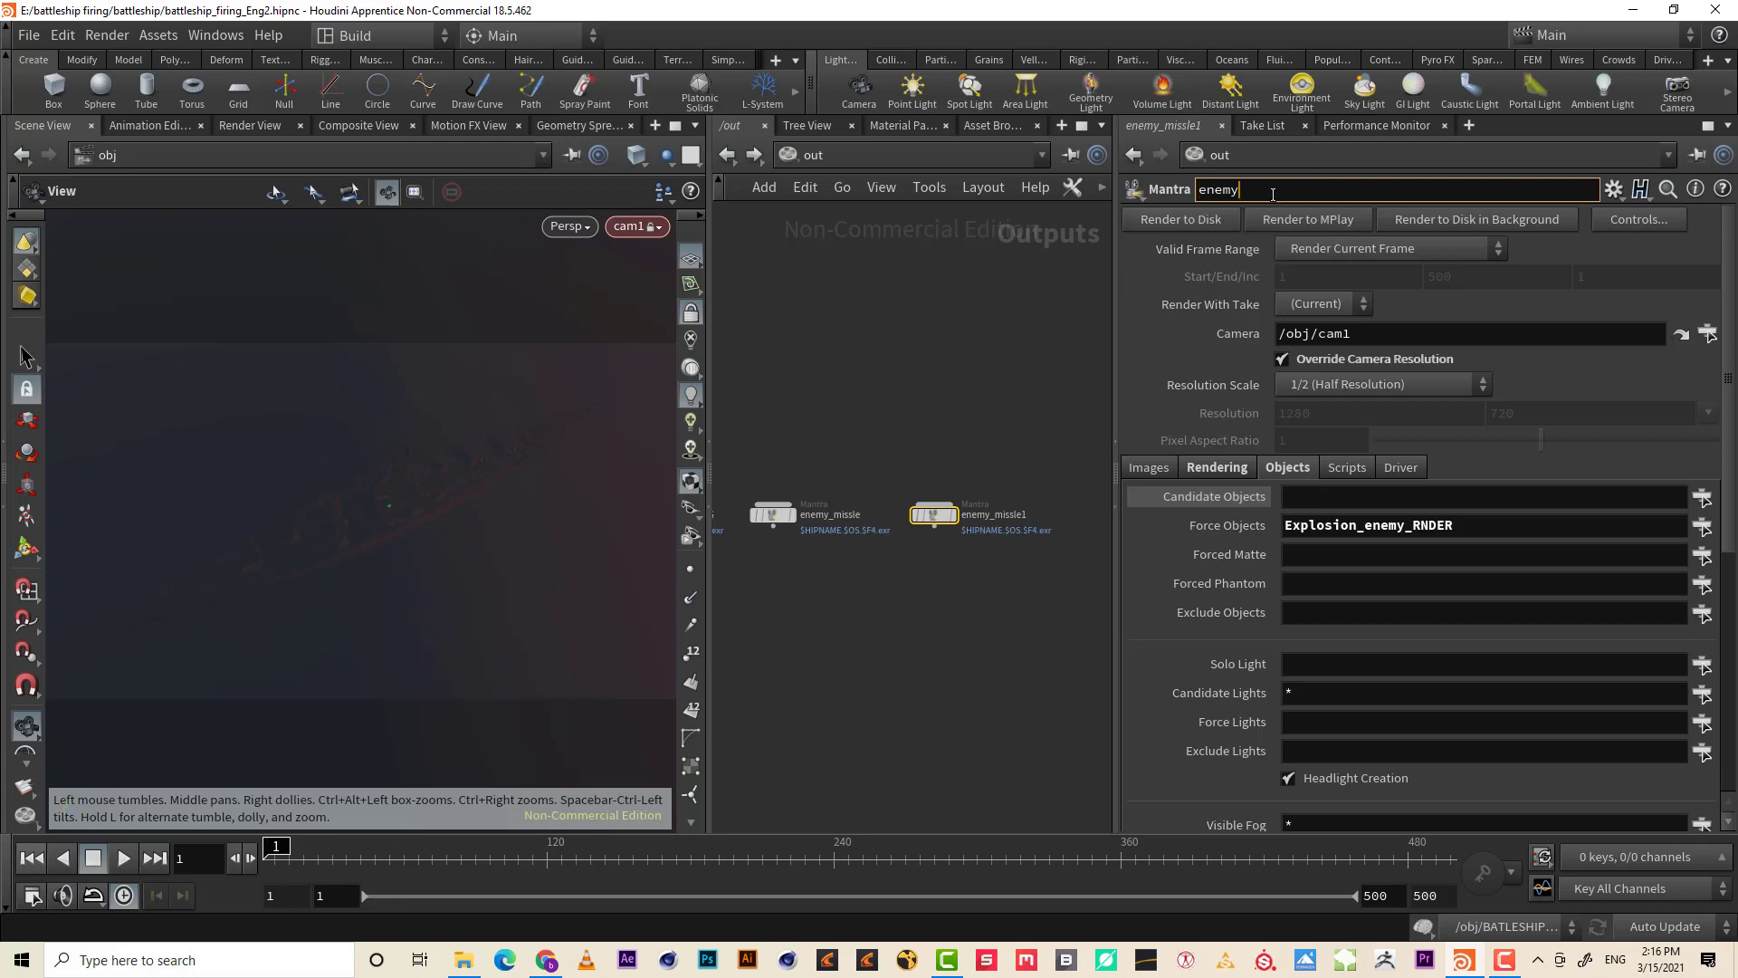
{"action": "type", "text": "_Explosion"}
{"action": "key", "text": "Return"}
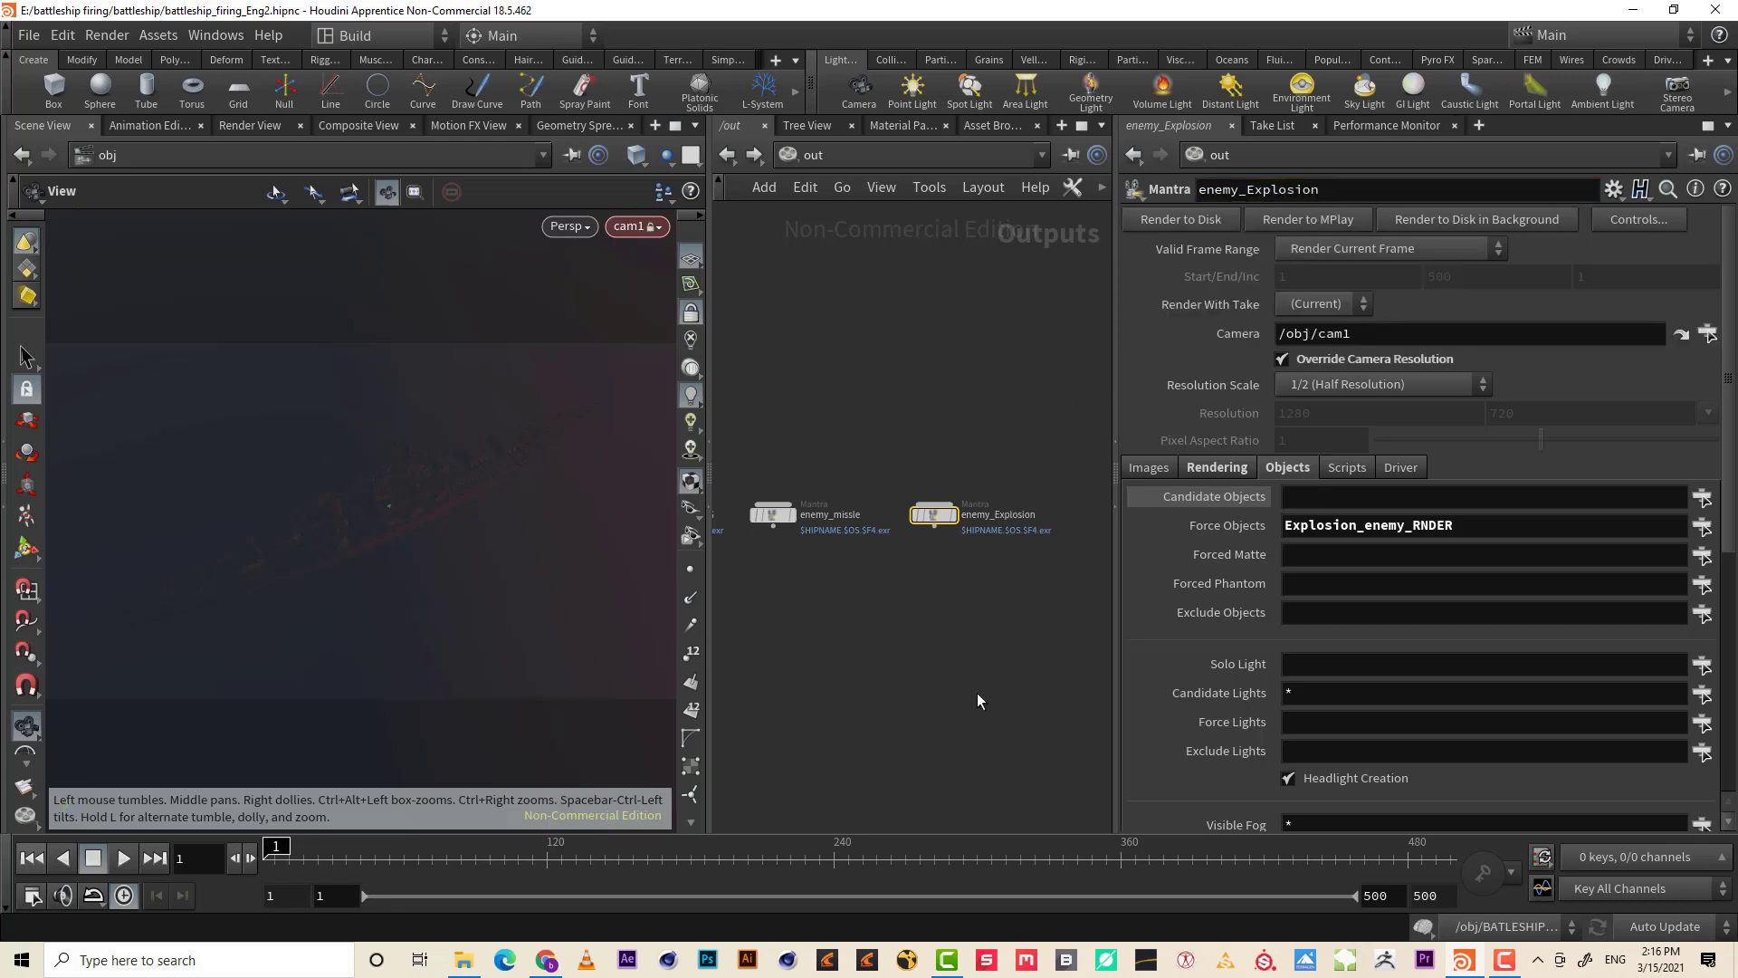
- Alt-drag a copy of enemy_Explosion and make it force Explosion_enemy_TRAIL_RNDER1
{"action": "middle_click_drag", "start_coordinate": [986, 590], "coordinate": [961, 596]}
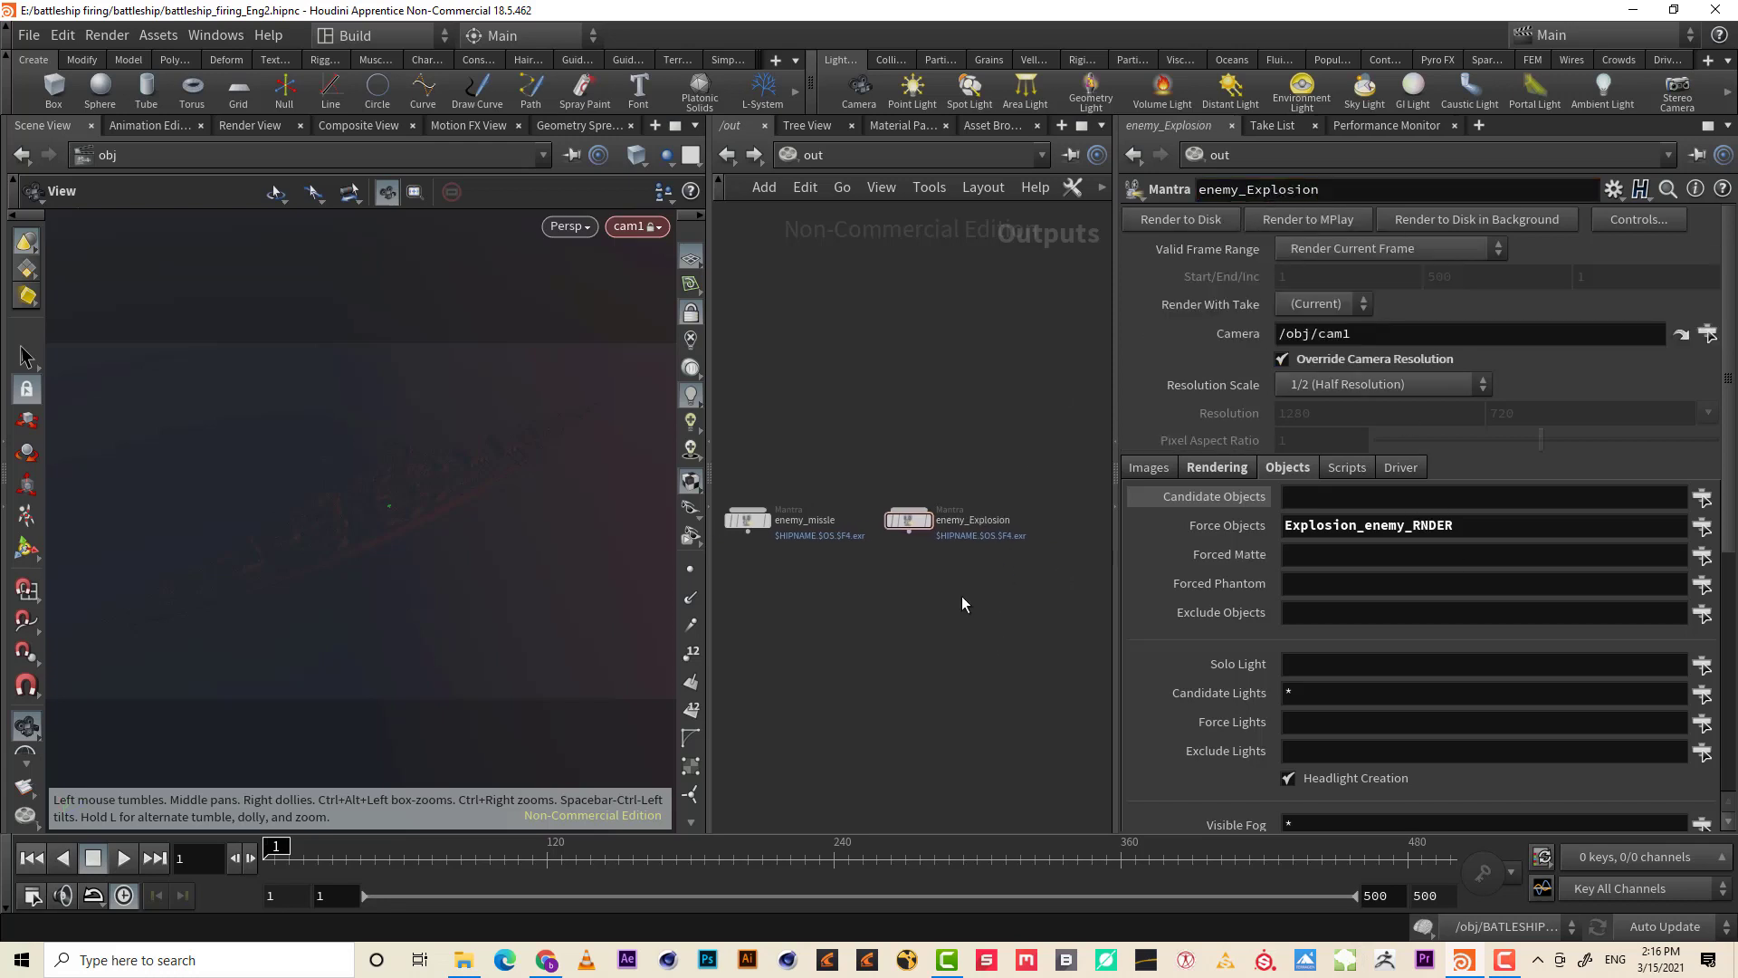
{"action": "middle_click_drag", "start_coordinate": [930, 459], "coordinate": [909, 460]}
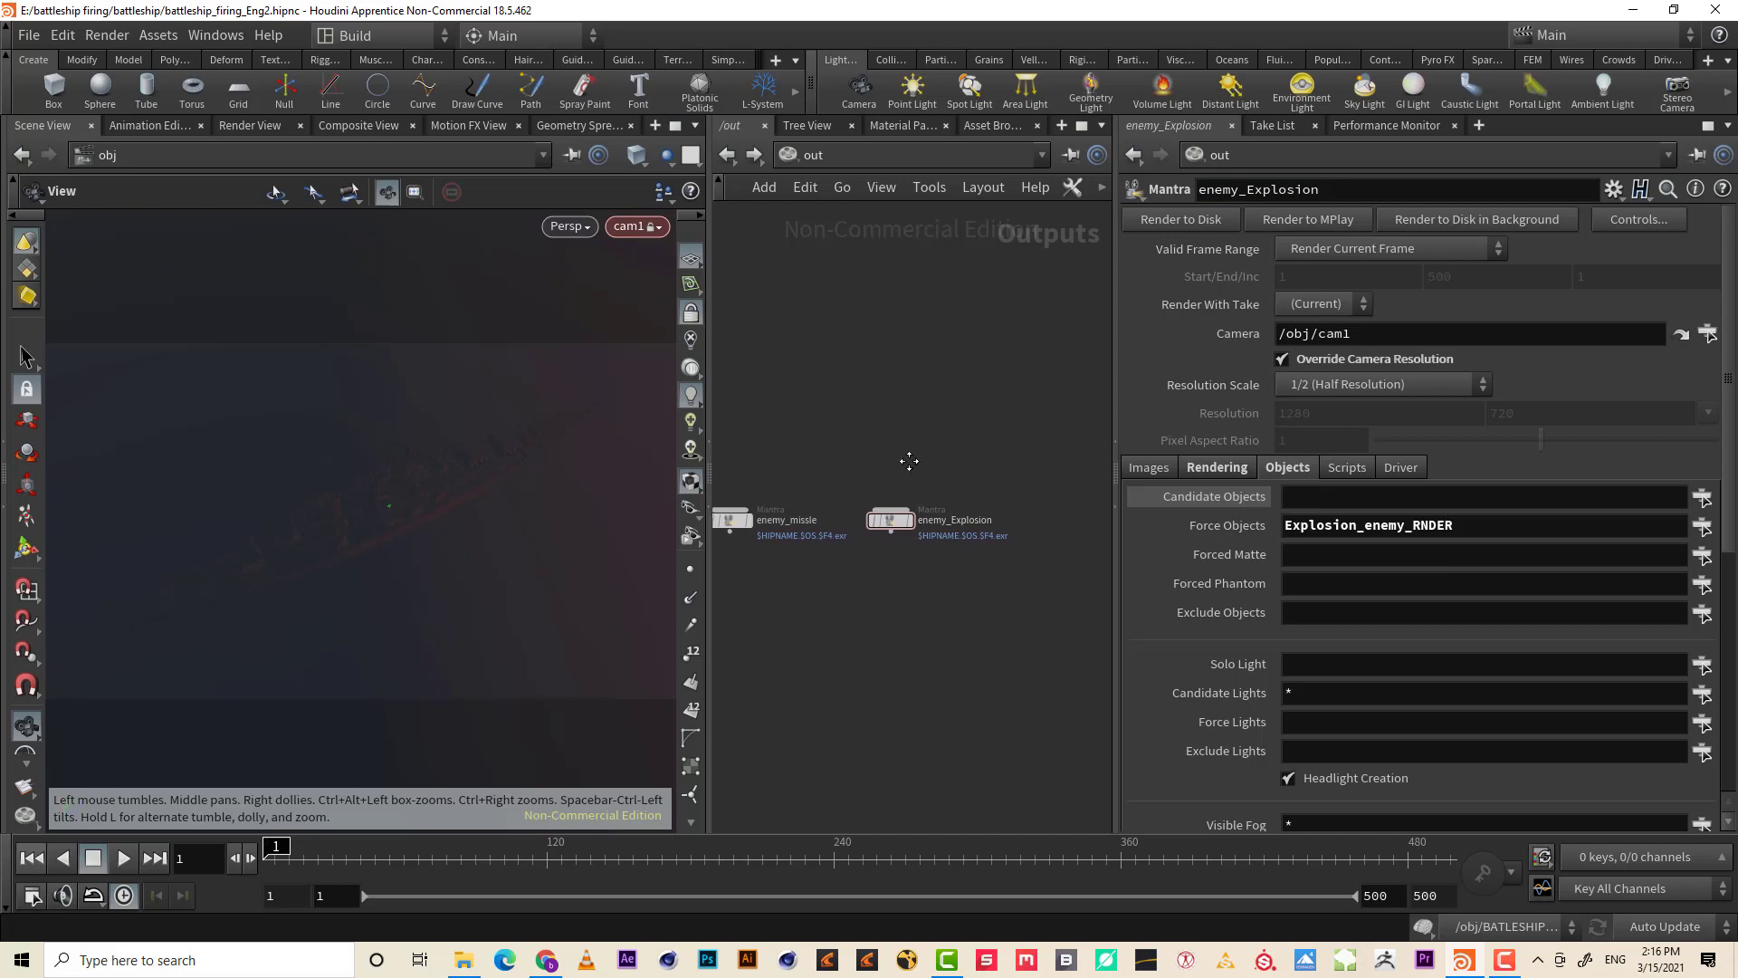
{"action": "left_click", "coordinate": [890, 523]}
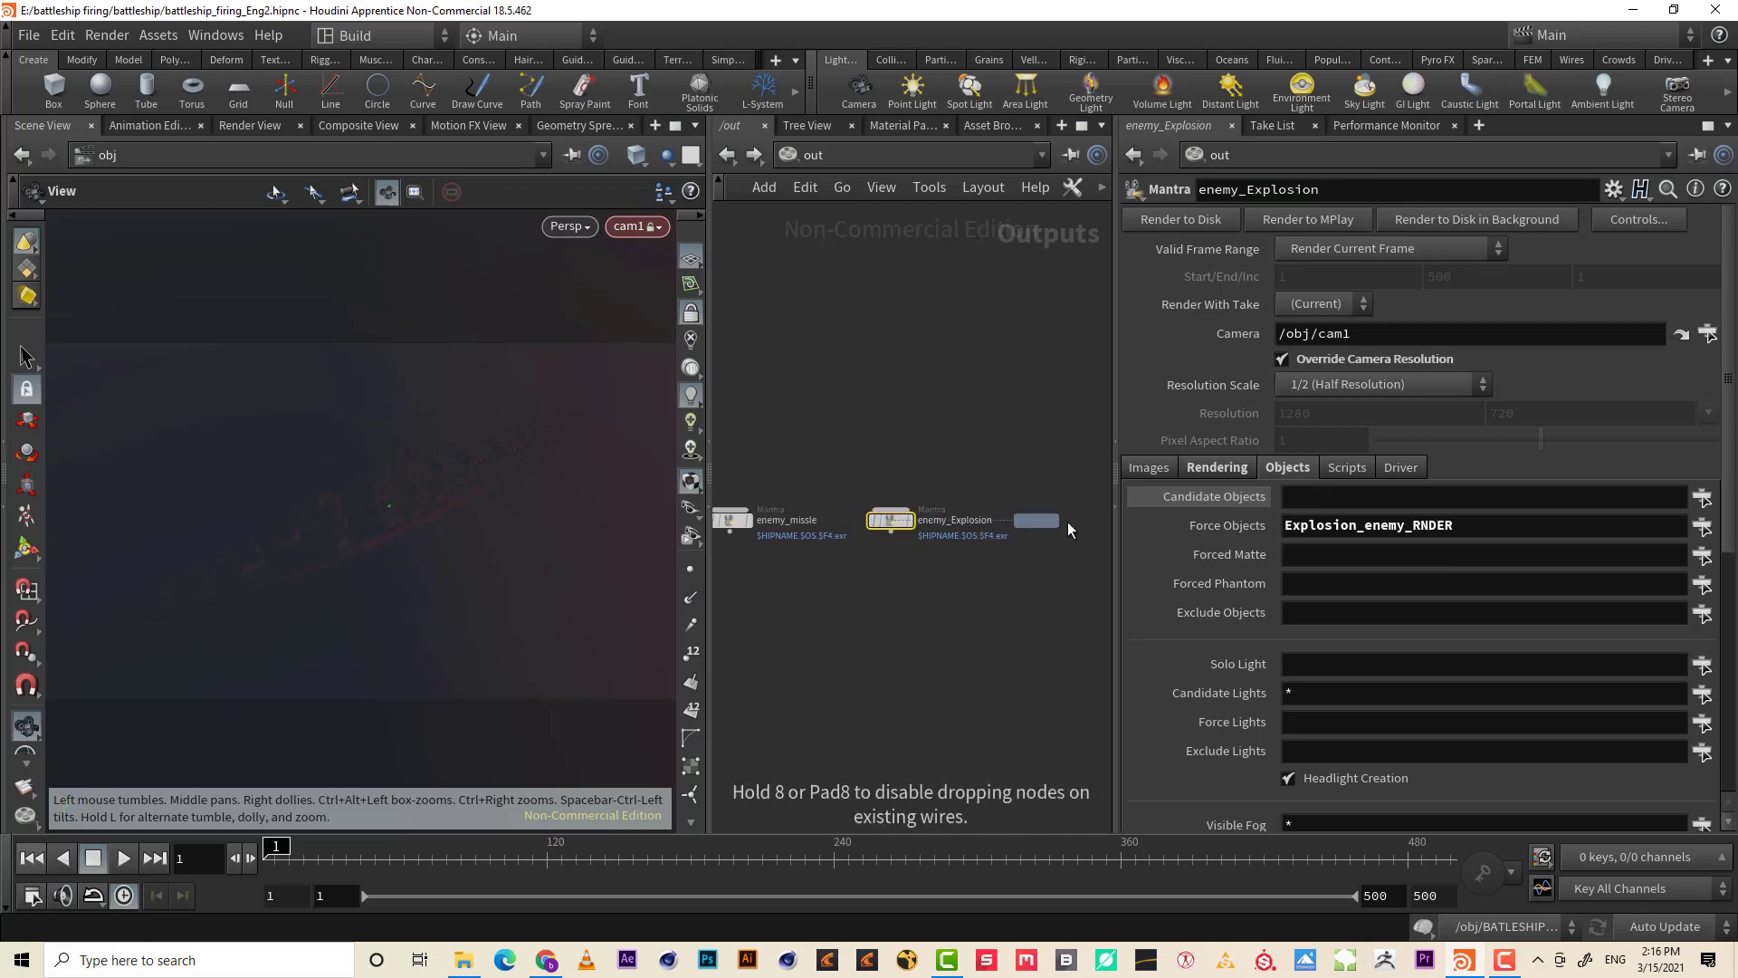
{"action": "left_click", "coordinate": [1040, 516]}
{"action": "middle_click_drag", "start_coordinate": [1019, 625], "coordinate": [980, 617]}
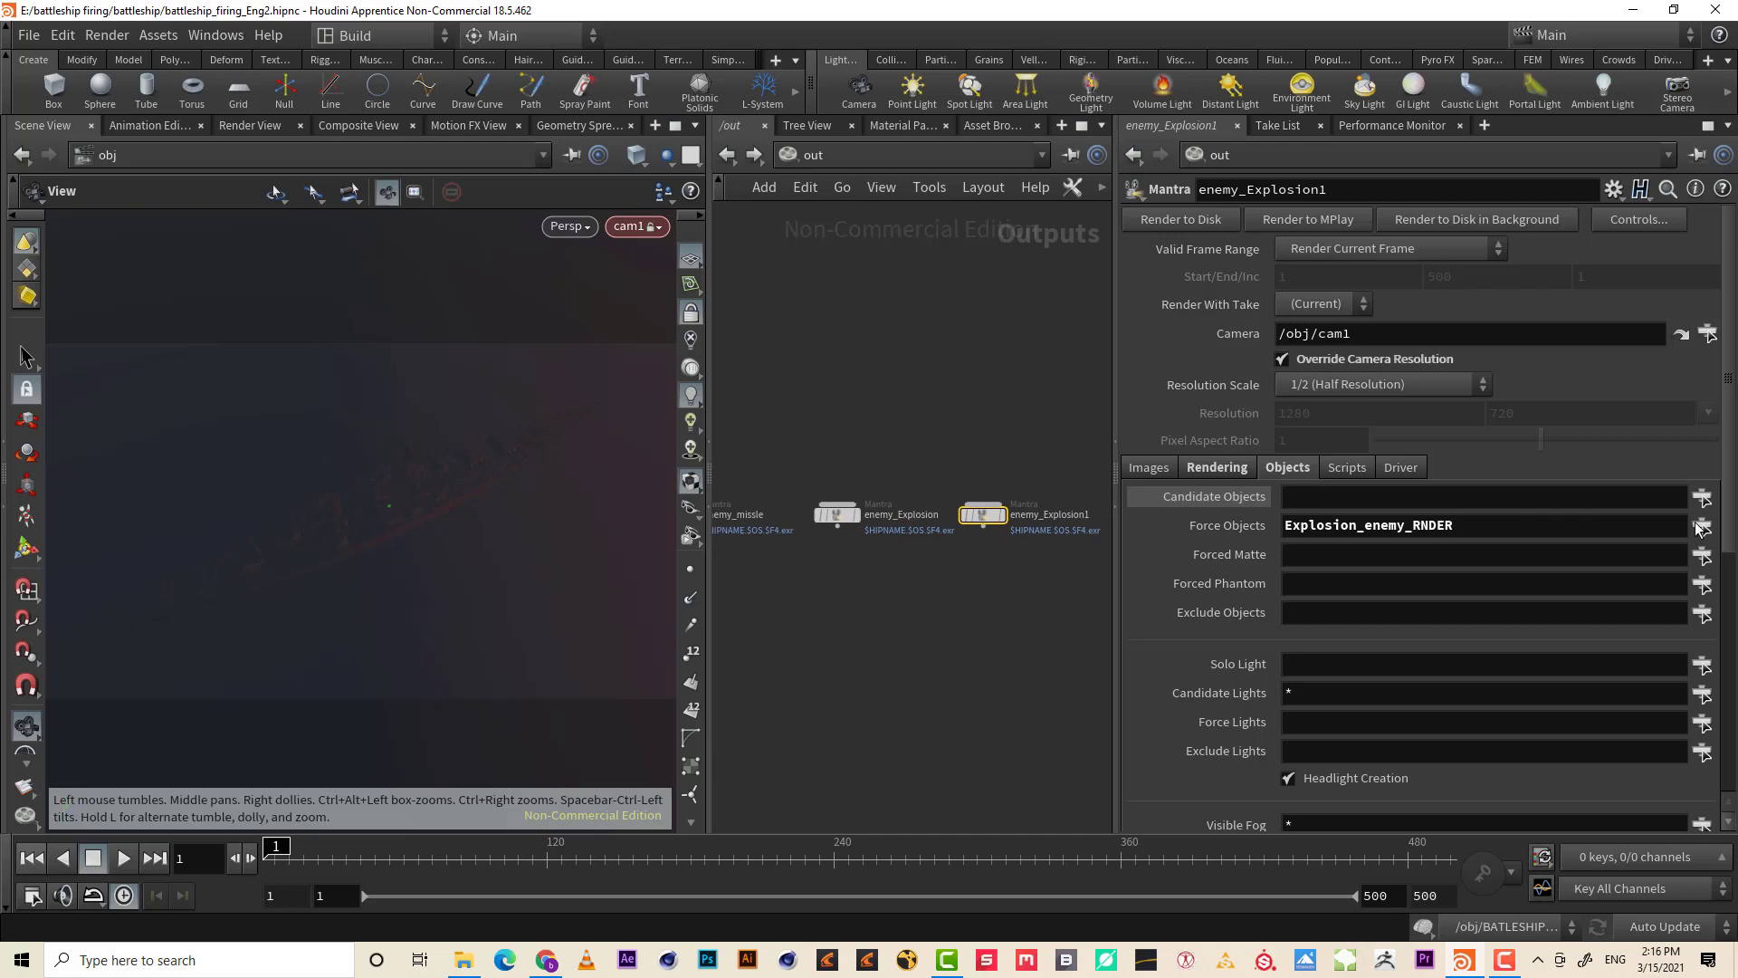
{"action": "left_click", "coordinate": [1701, 526]}
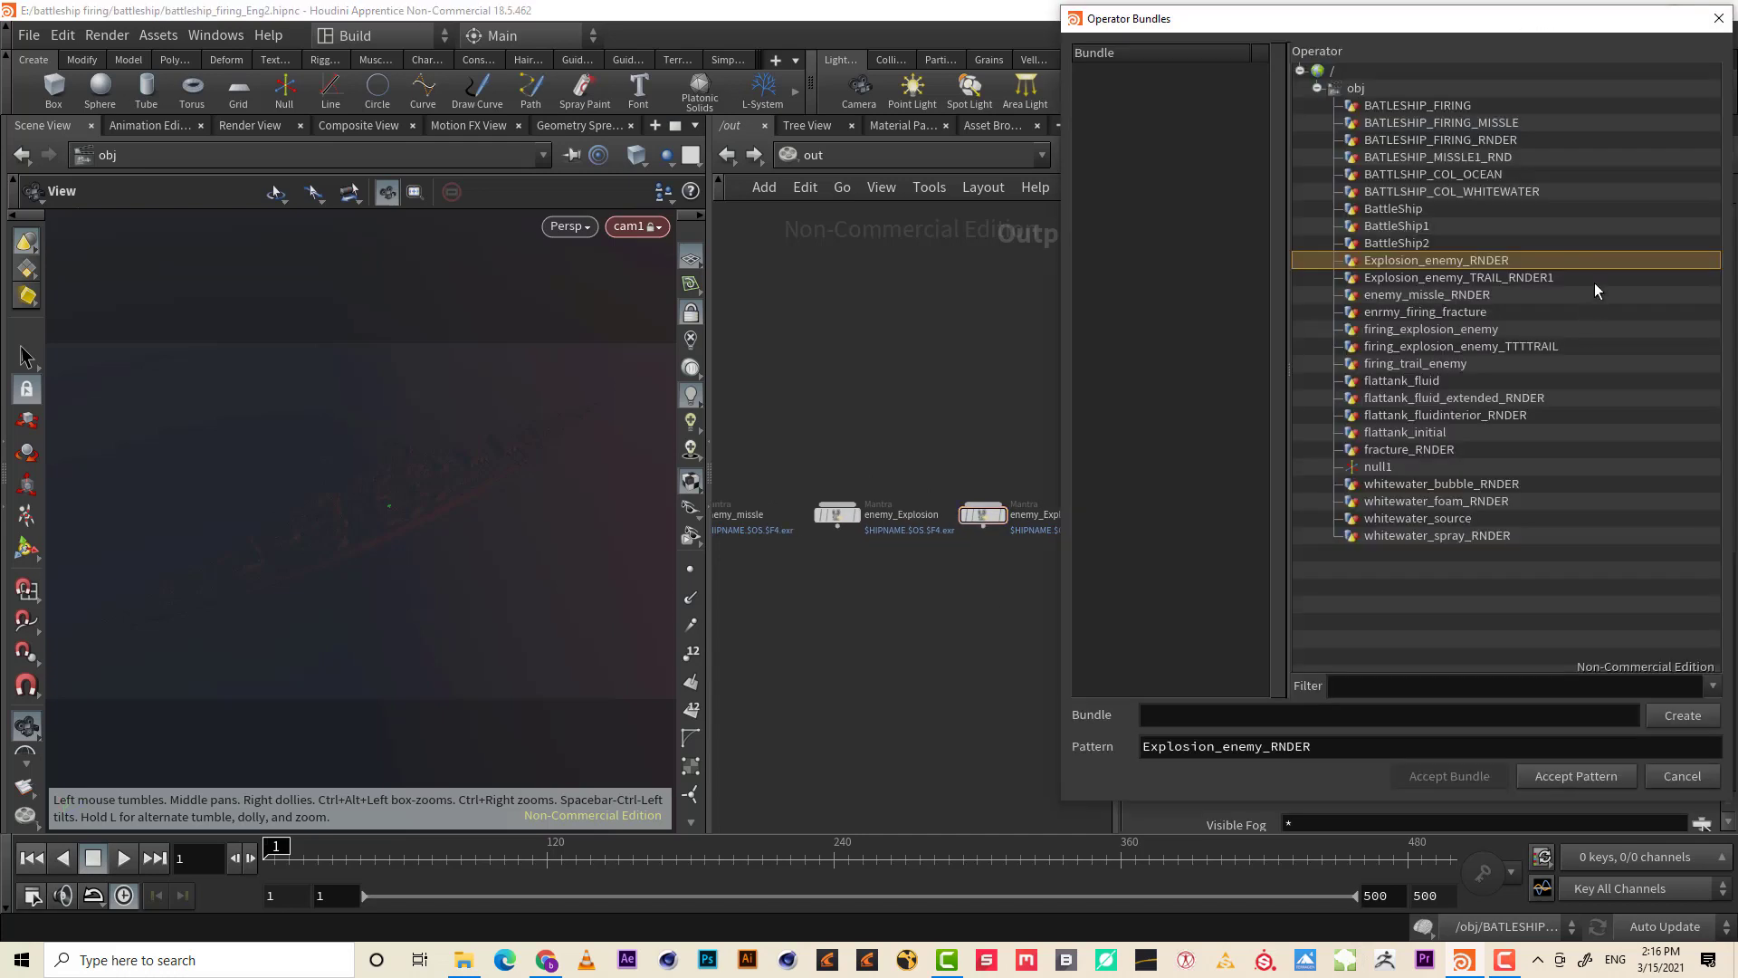
{"action": "left_click", "coordinate": [1471, 282]}
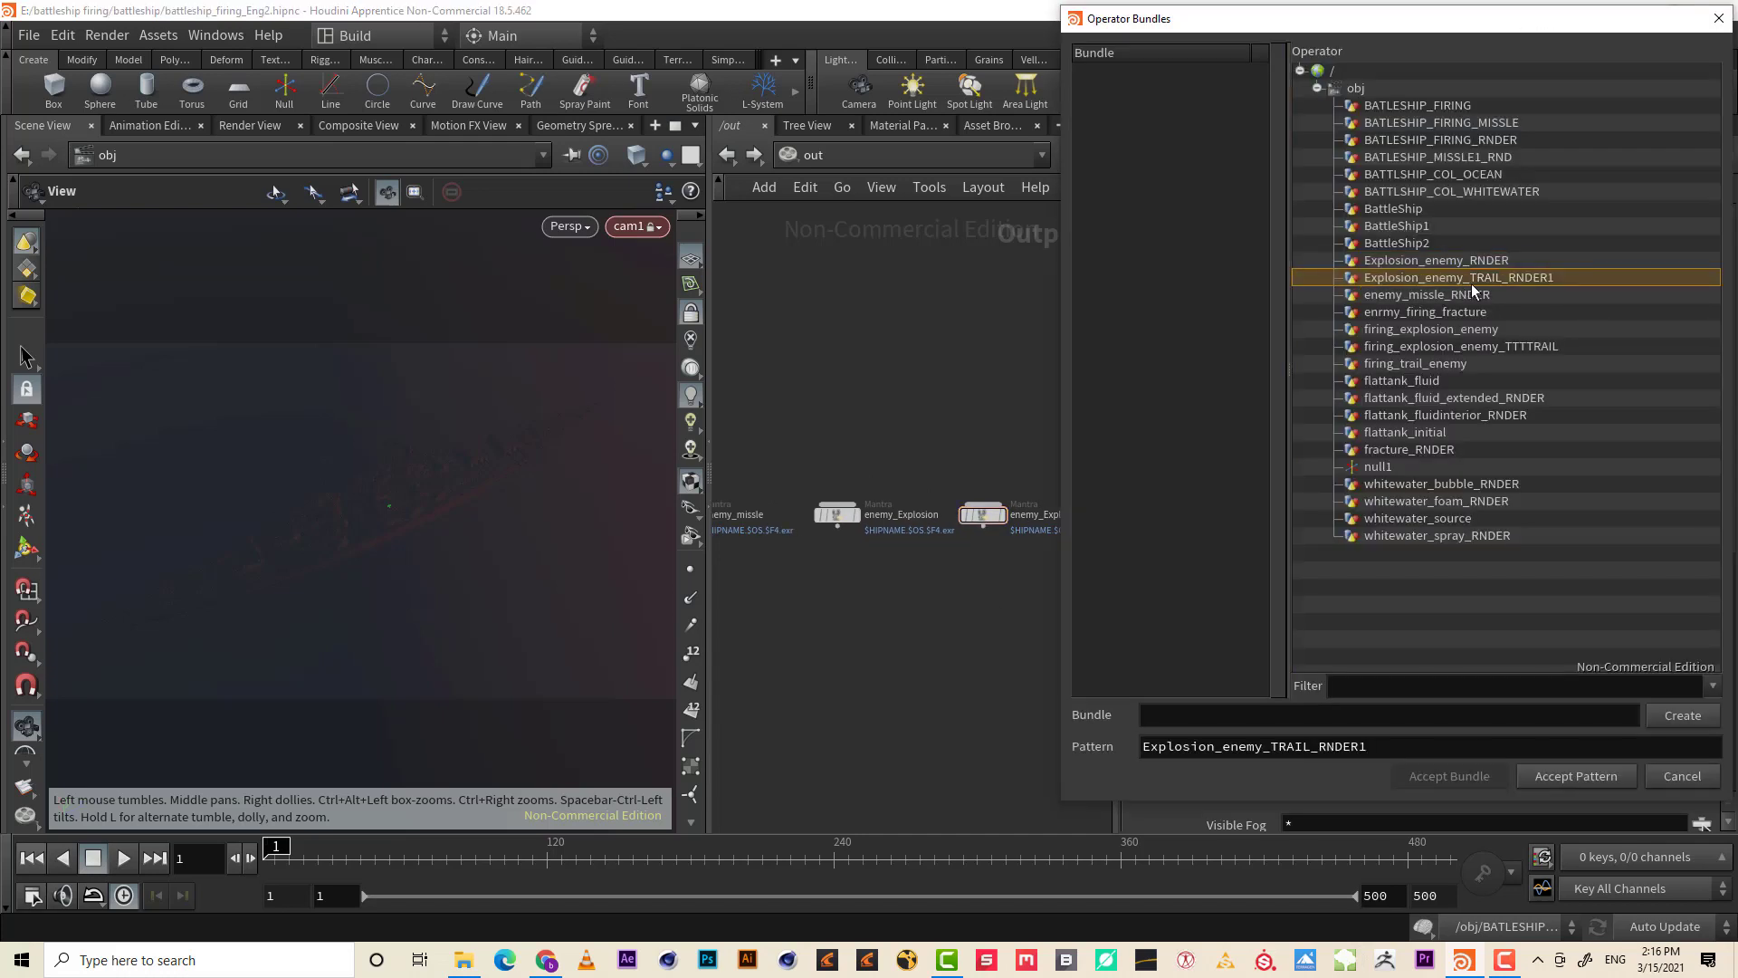
{"action": "left_click", "coordinate": [1579, 778]}
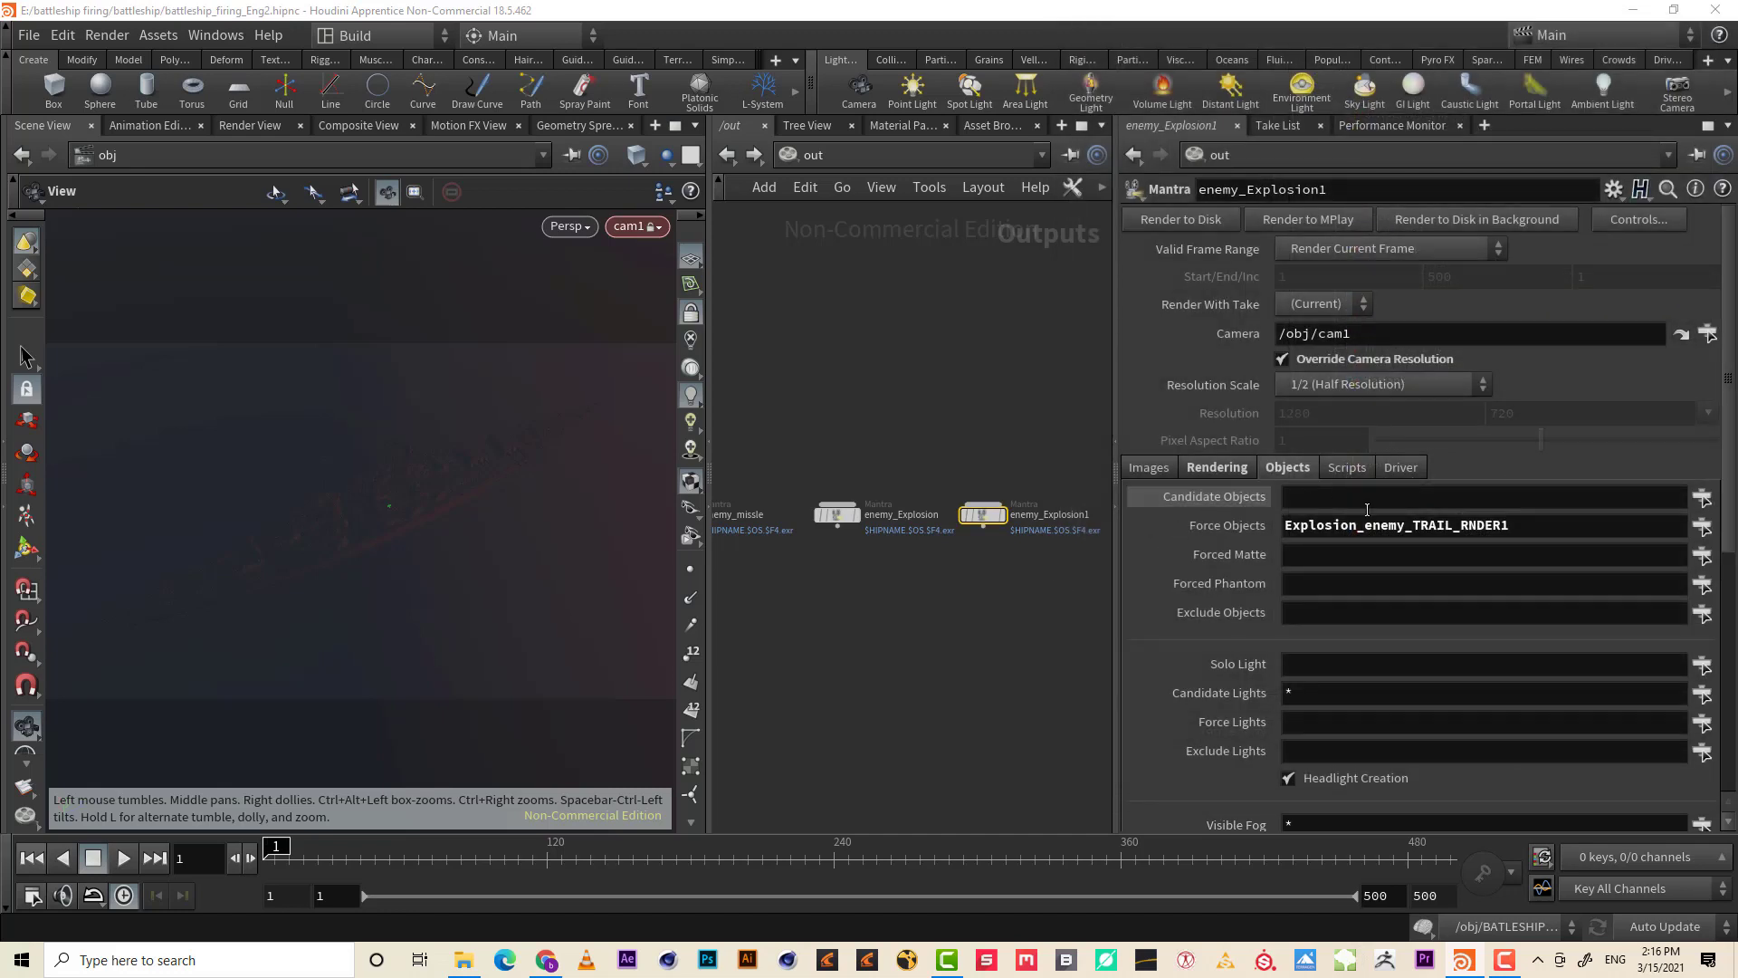
- Rename the copy enemy_Explosion1 to enemy_Explosion_trail
{"action": "left_click", "coordinate": [869, 515]}
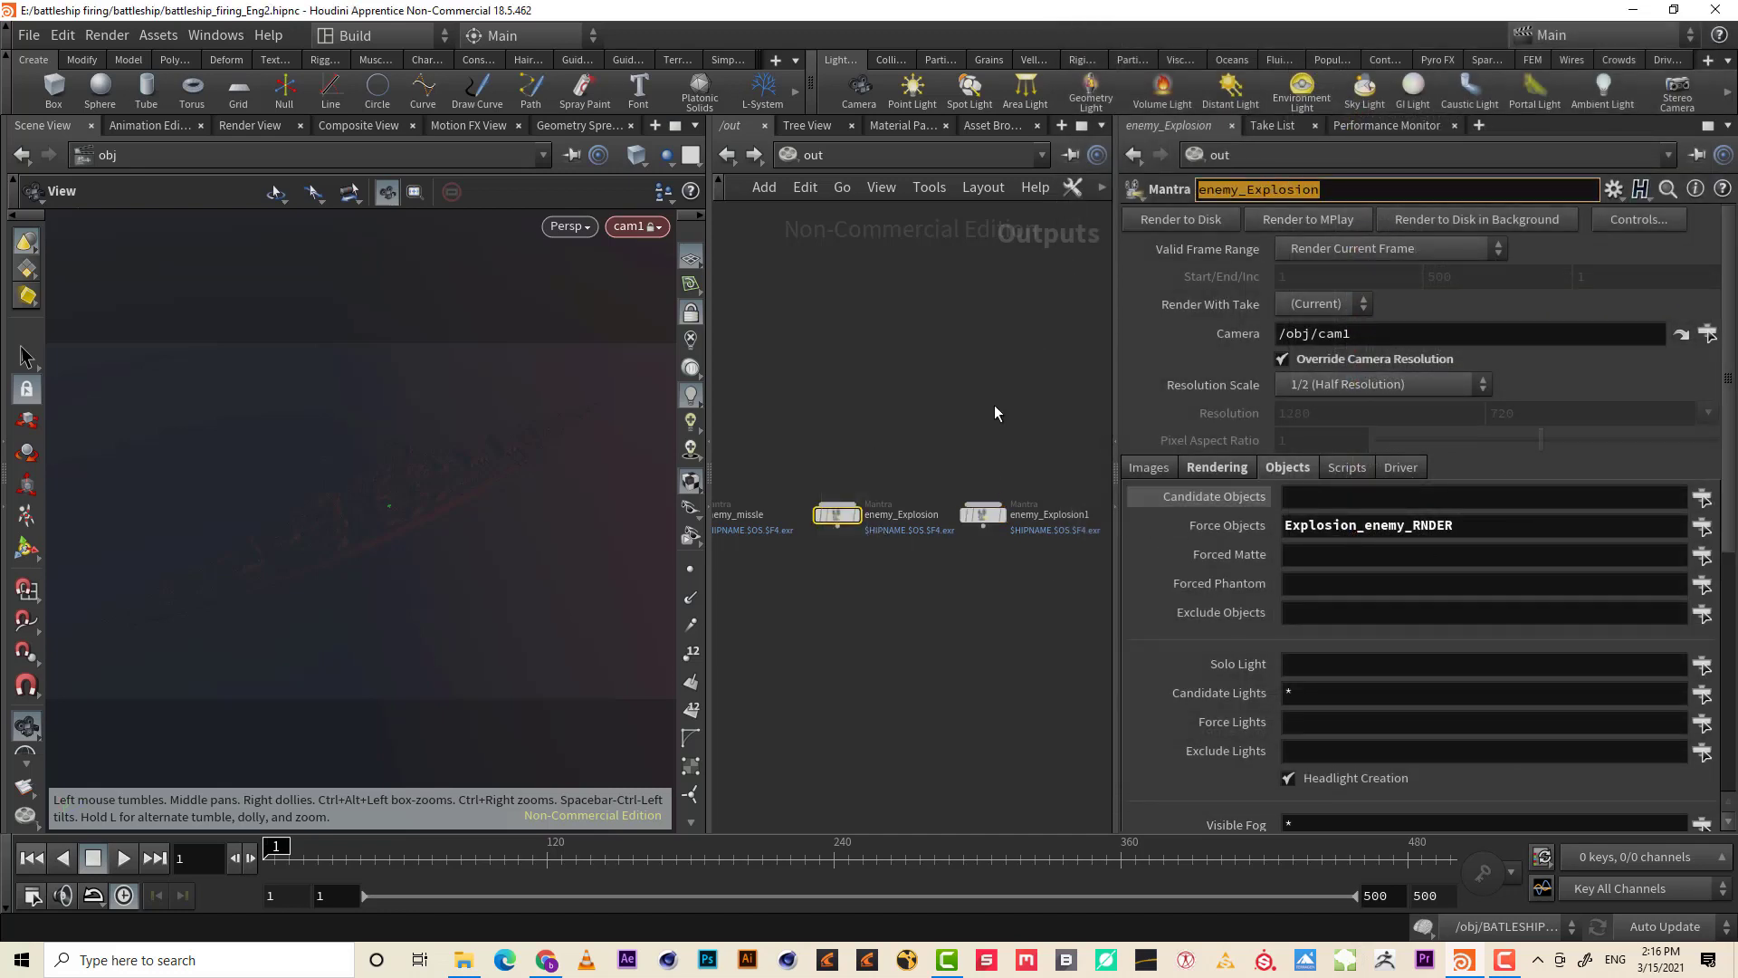
{"action": "left_click", "coordinate": [982, 515]}
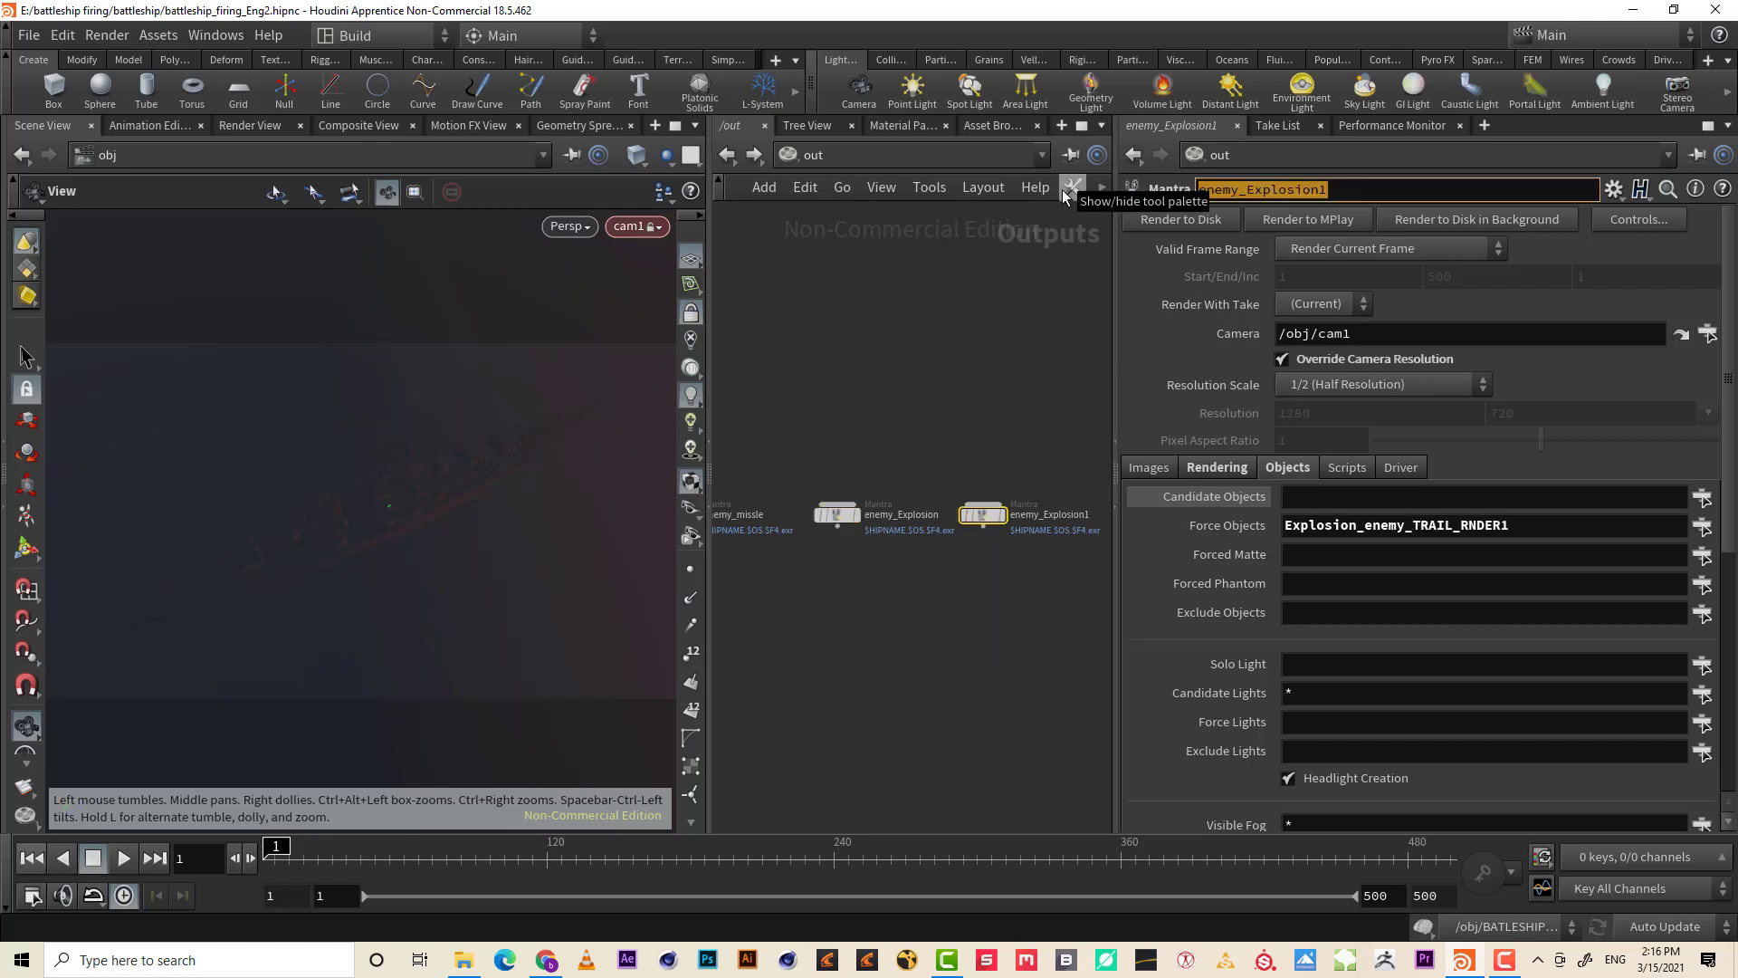
{"action": "key", "text": "End"}
{"action": "key", "text": "BackSpace"}
{"action": "type", "text": "_trai"}
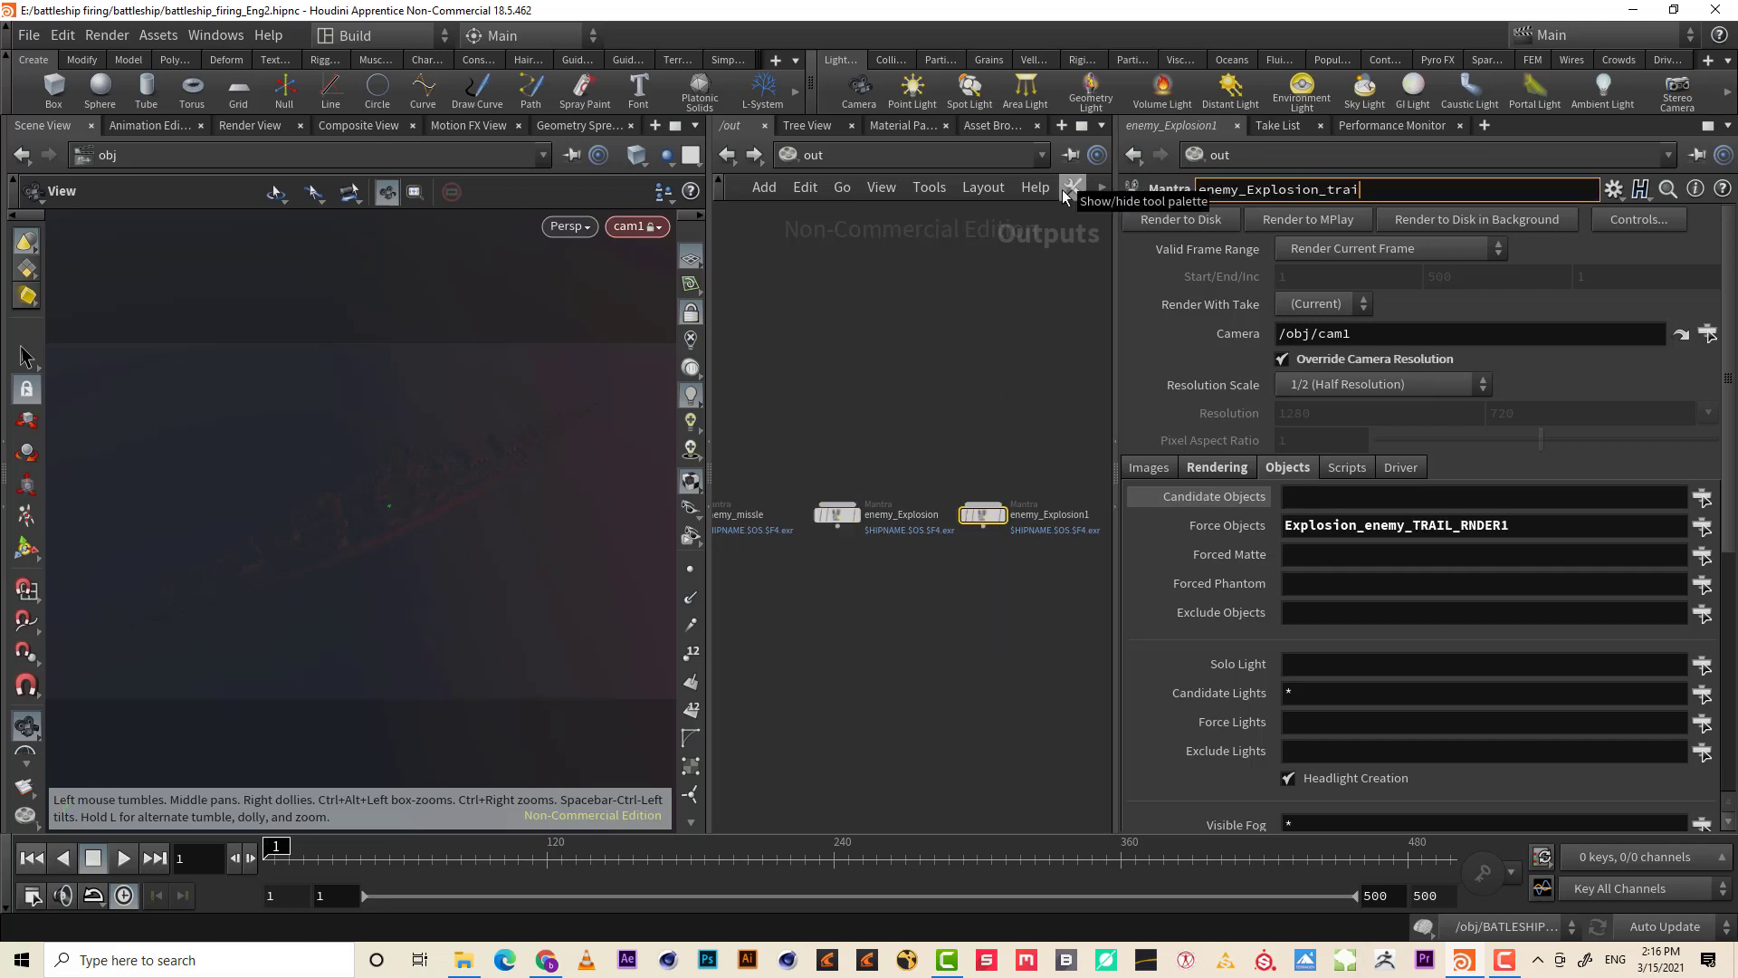
{"action": "type", "text": "l"}
{"action": "key", "text": "Return"}
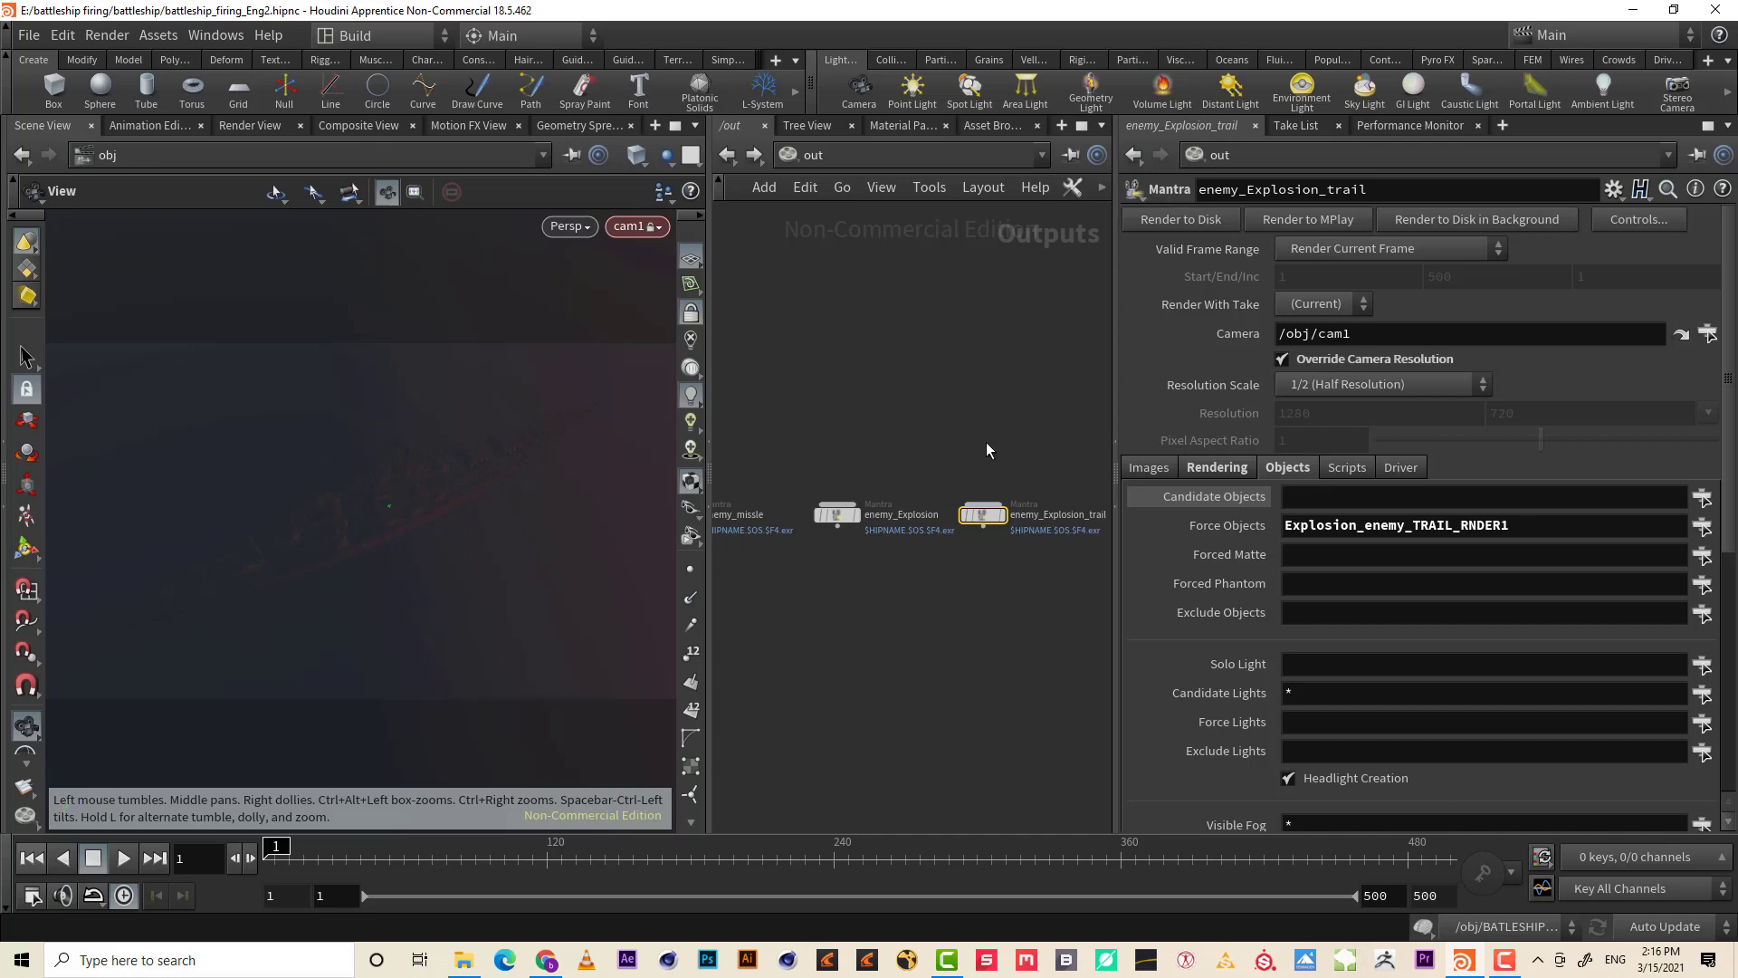
- Alt-drag two copies of enemy_Explosion_trail, creating enemy_Explosion_trail2 and enemy_Explosion_trail3
{"action": "middle_click_drag", "start_coordinate": [996, 428], "coordinate": [868, 432]}
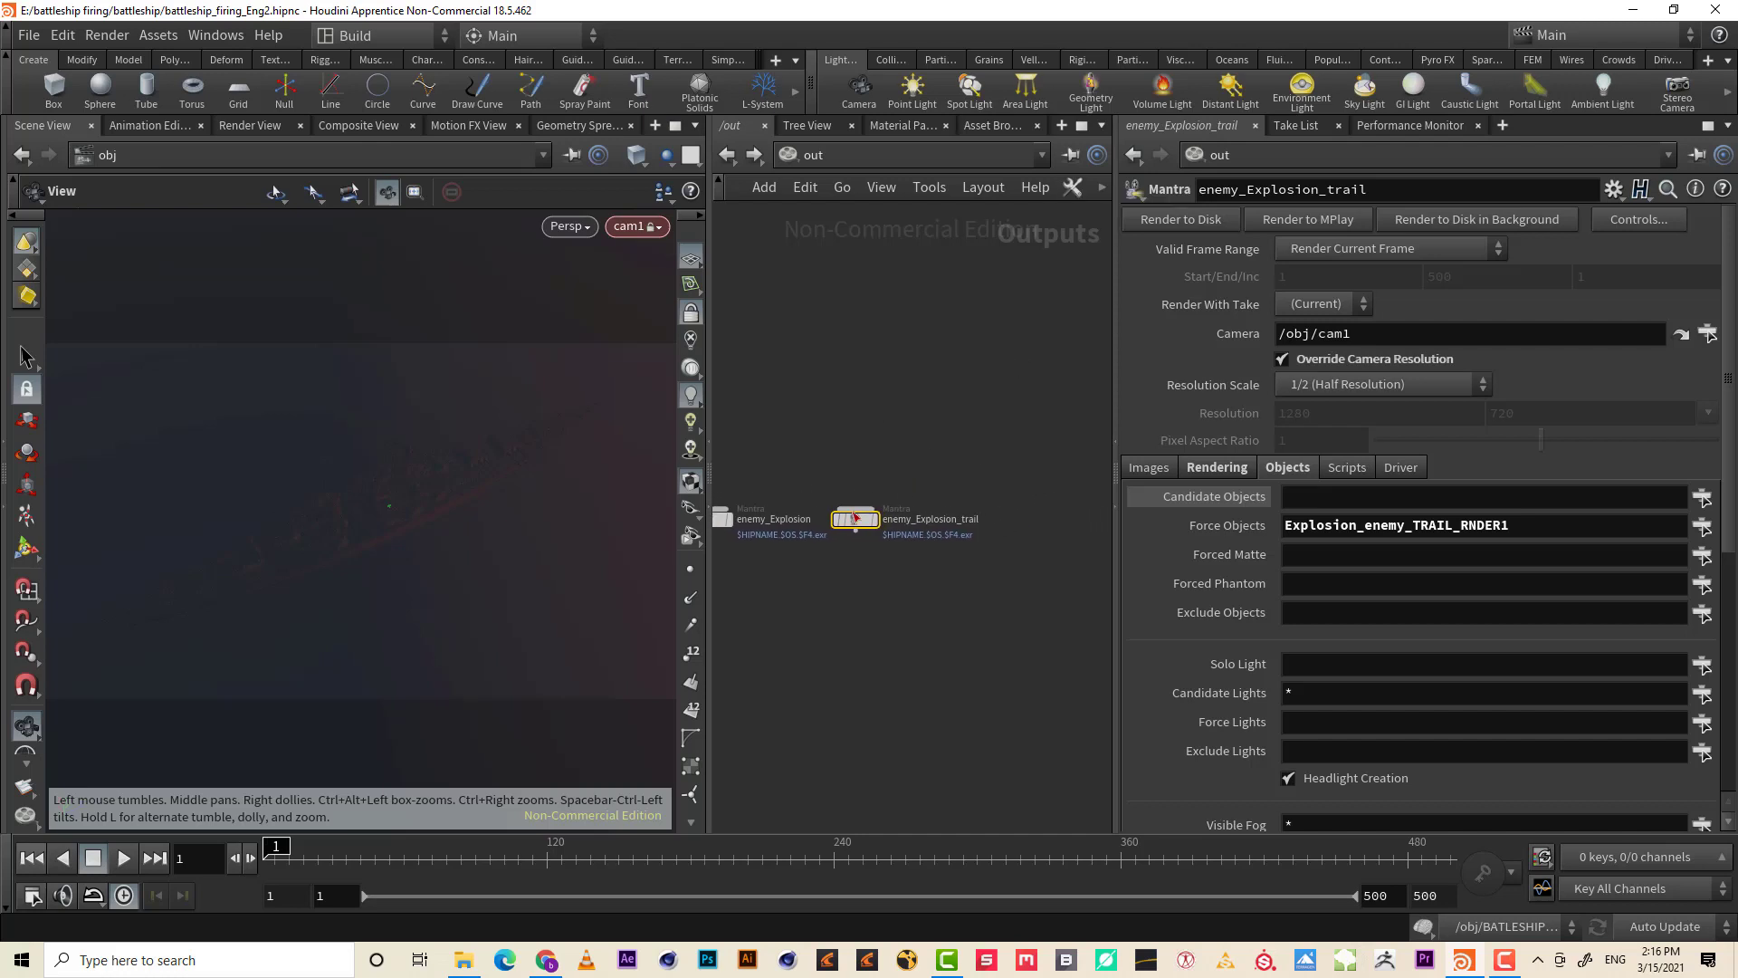
{"action": "left_click_drag", "start_coordinate": [854, 519], "coordinate": [1015, 519], "text": "alt"}
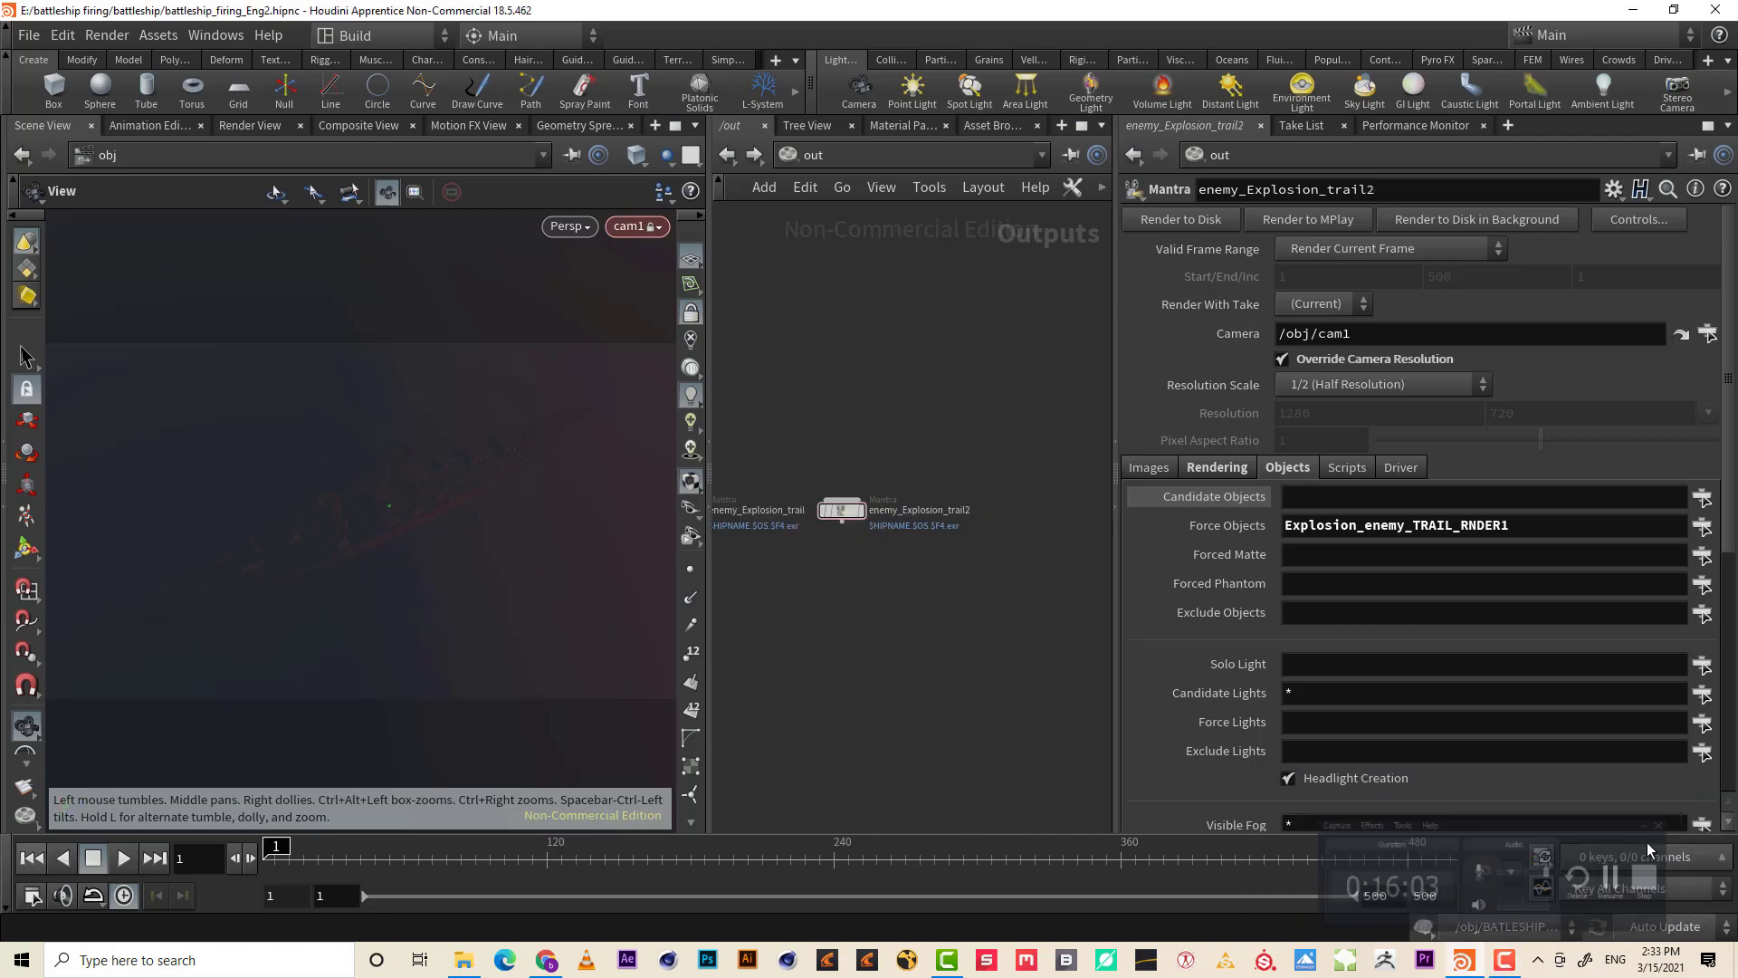
{"action": "key", "text": "Tab"}
{"action": "key", "text": "Escape"}
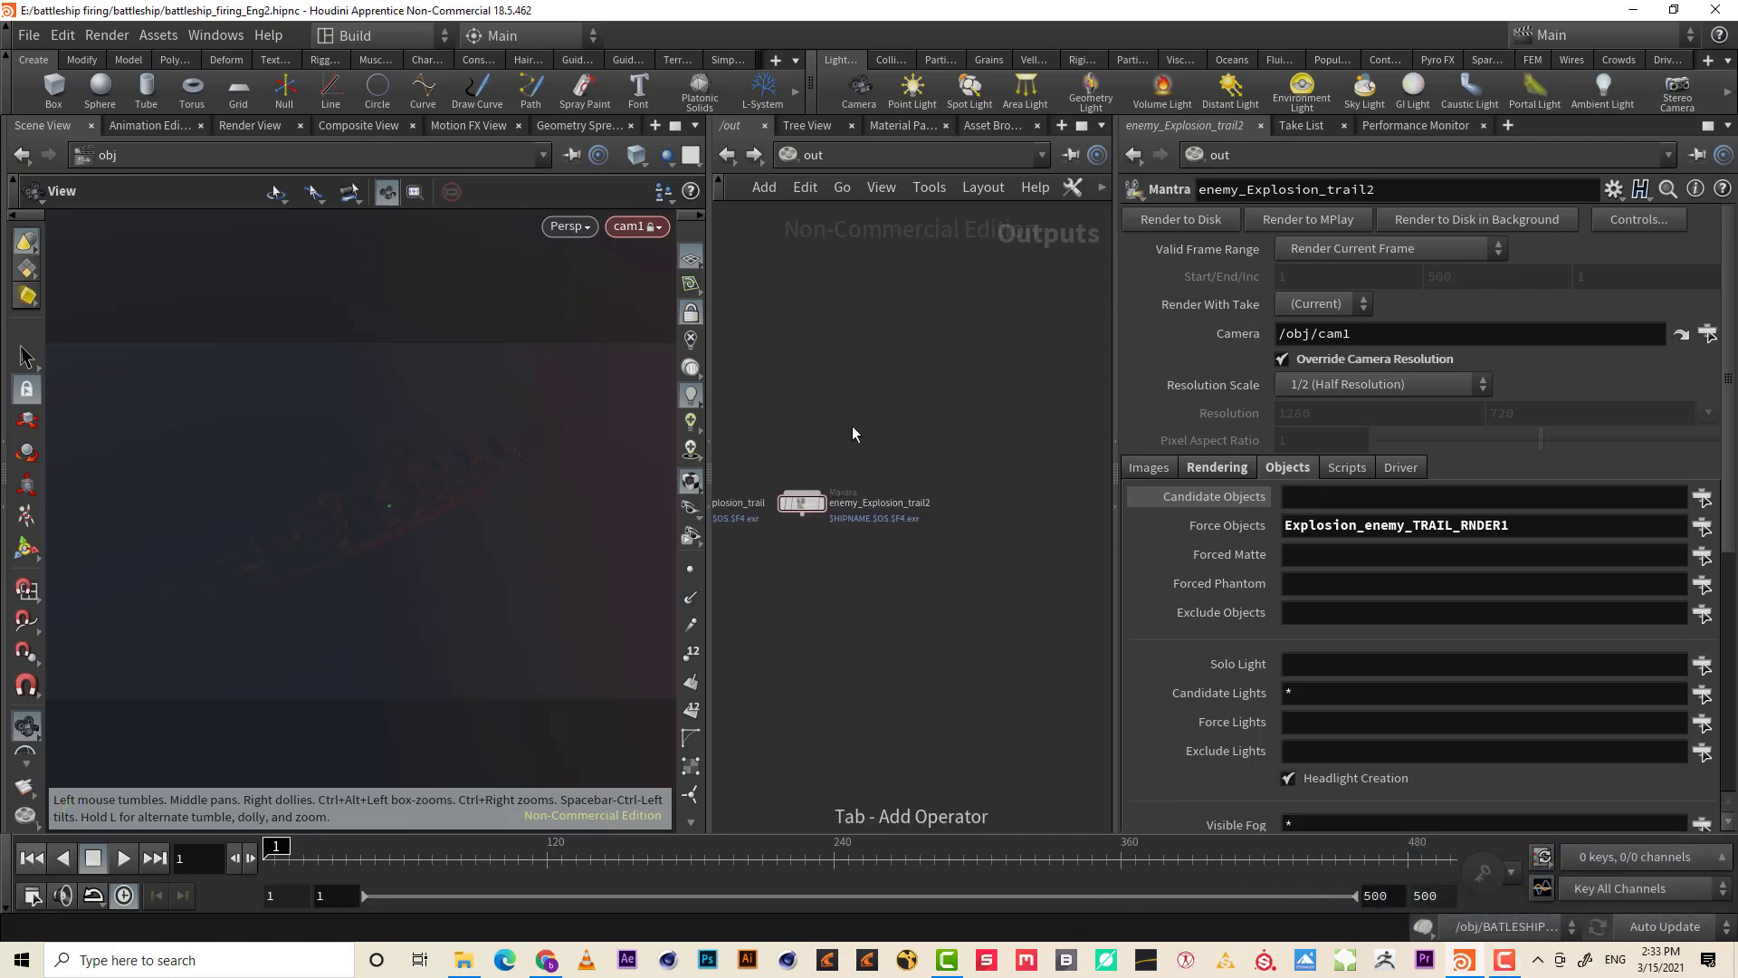
{"action": "left_click_drag", "start_coordinate": [800, 507], "coordinate": [969, 508], "text": "alt"}
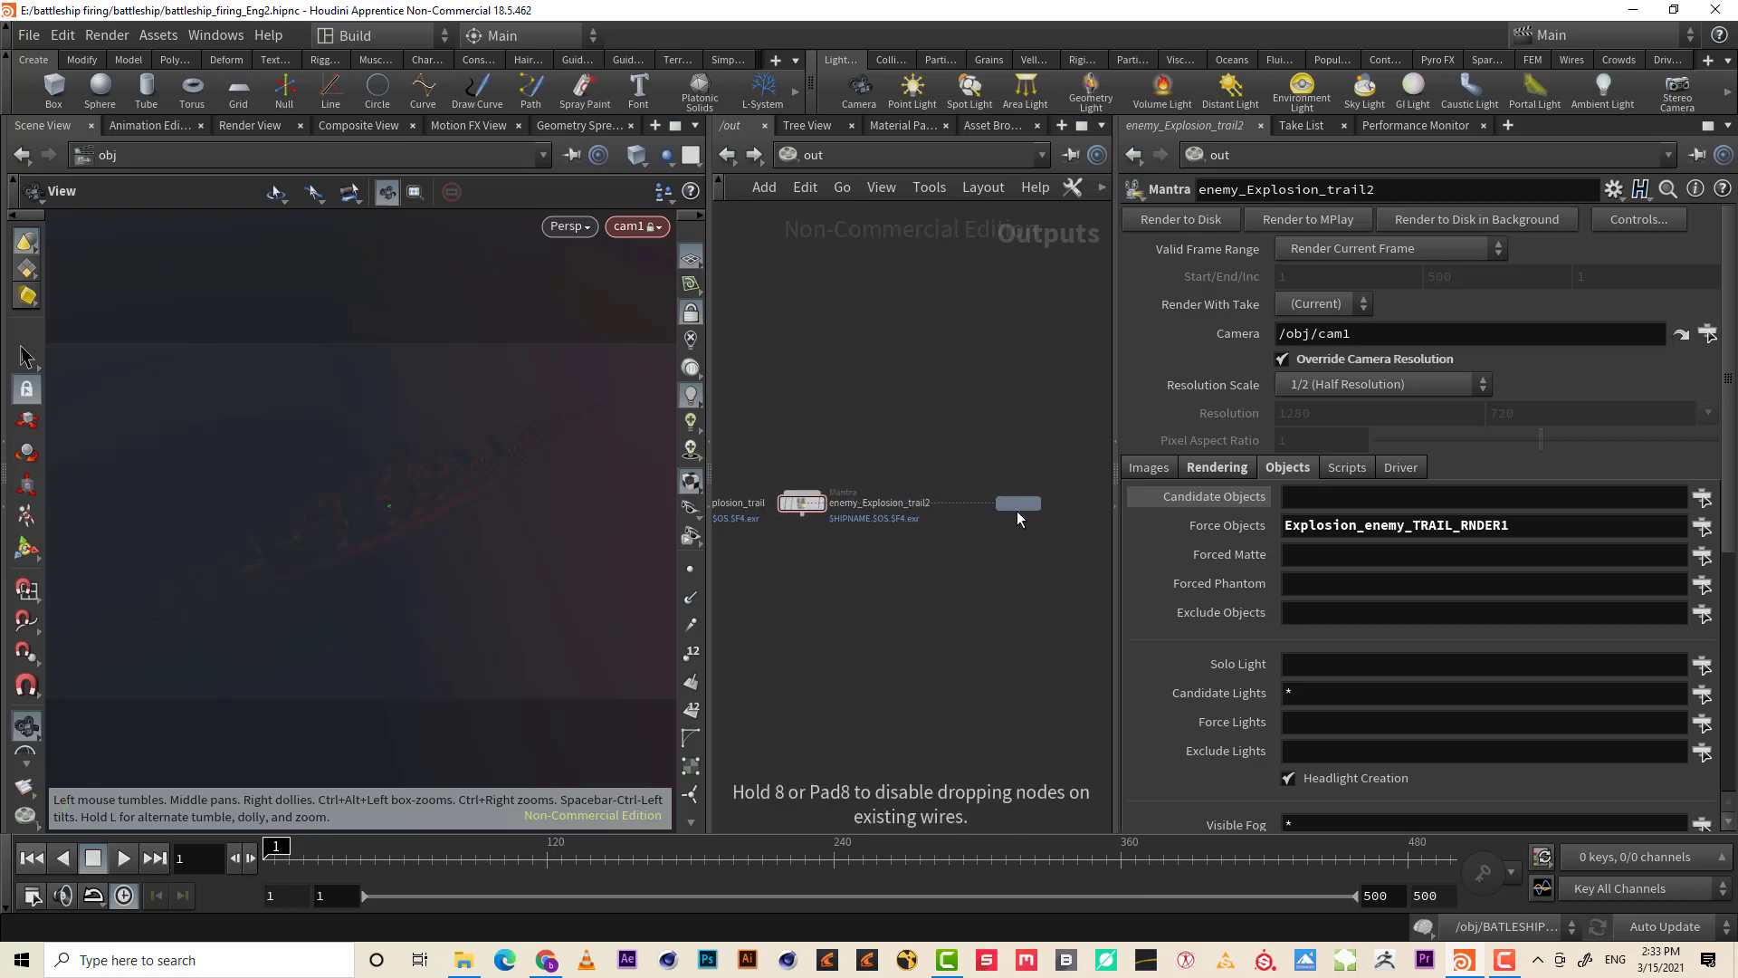
{"action": "left_click_drag", "start_coordinate": [1017, 510], "coordinate": [1017, 510], "text": "alt"}
{"action": "left_click_drag", "start_coordinate": [796, 556], "coordinate": [797, 556]}
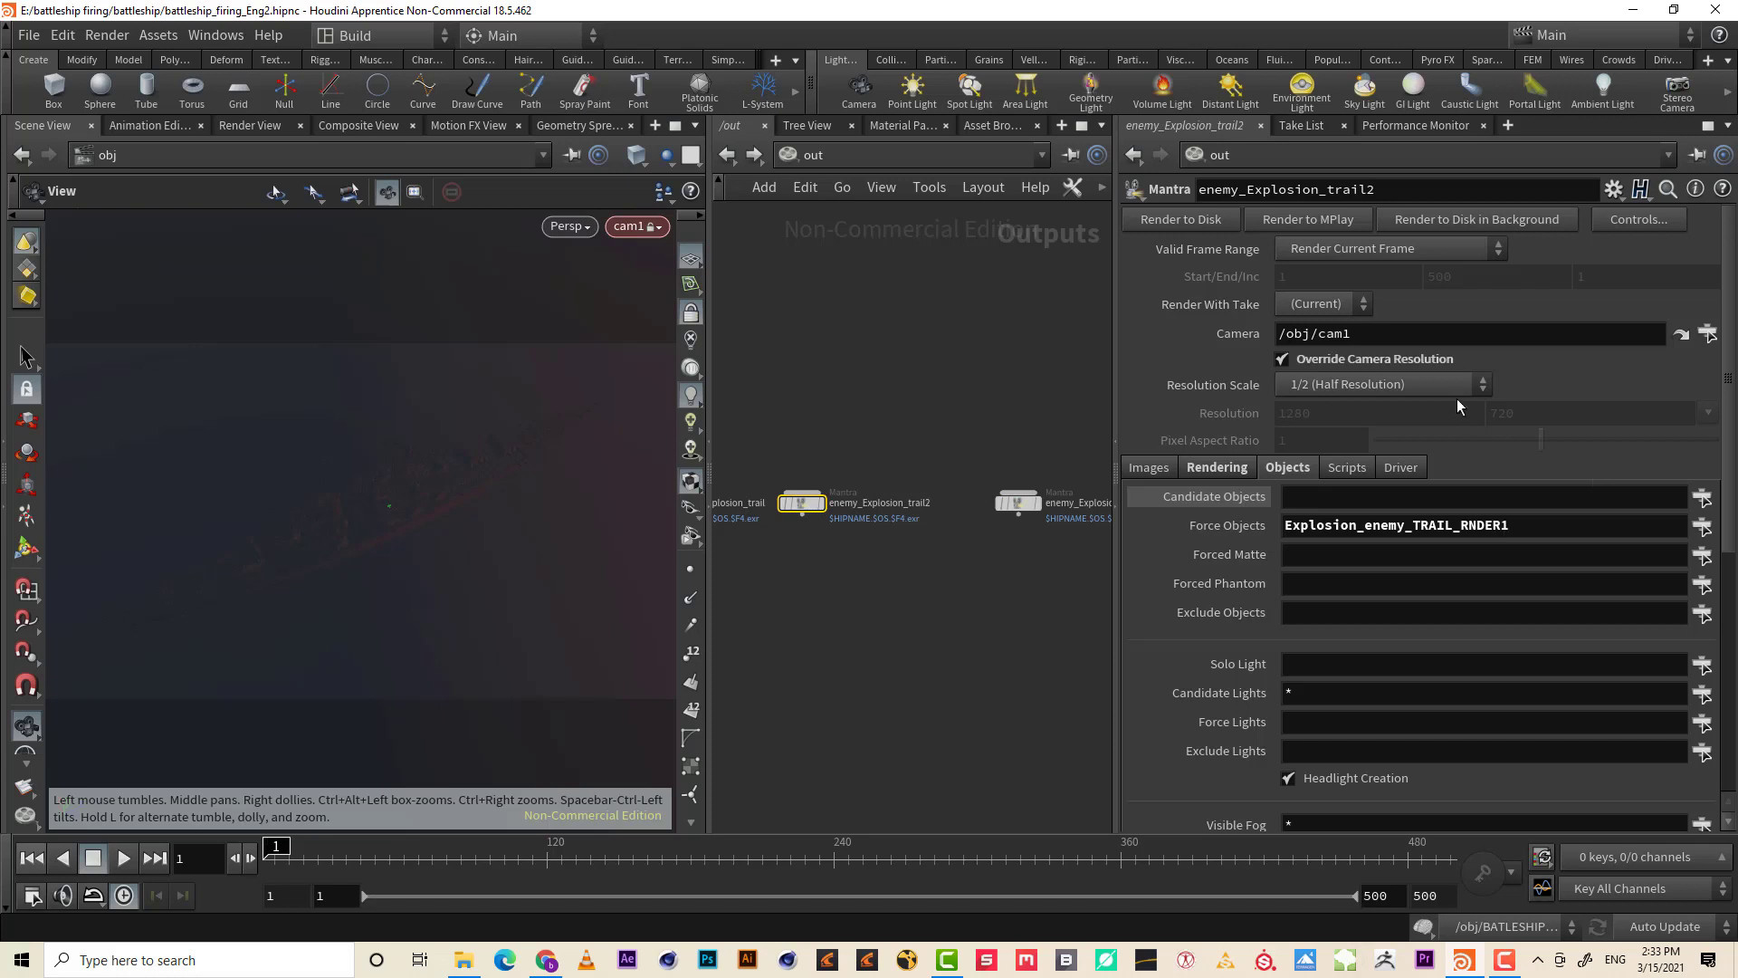
{"action": "middle_click_drag", "start_coordinate": [883, 539], "coordinate": [977, 570]}
{"action": "left_click", "coordinate": [809, 502]}
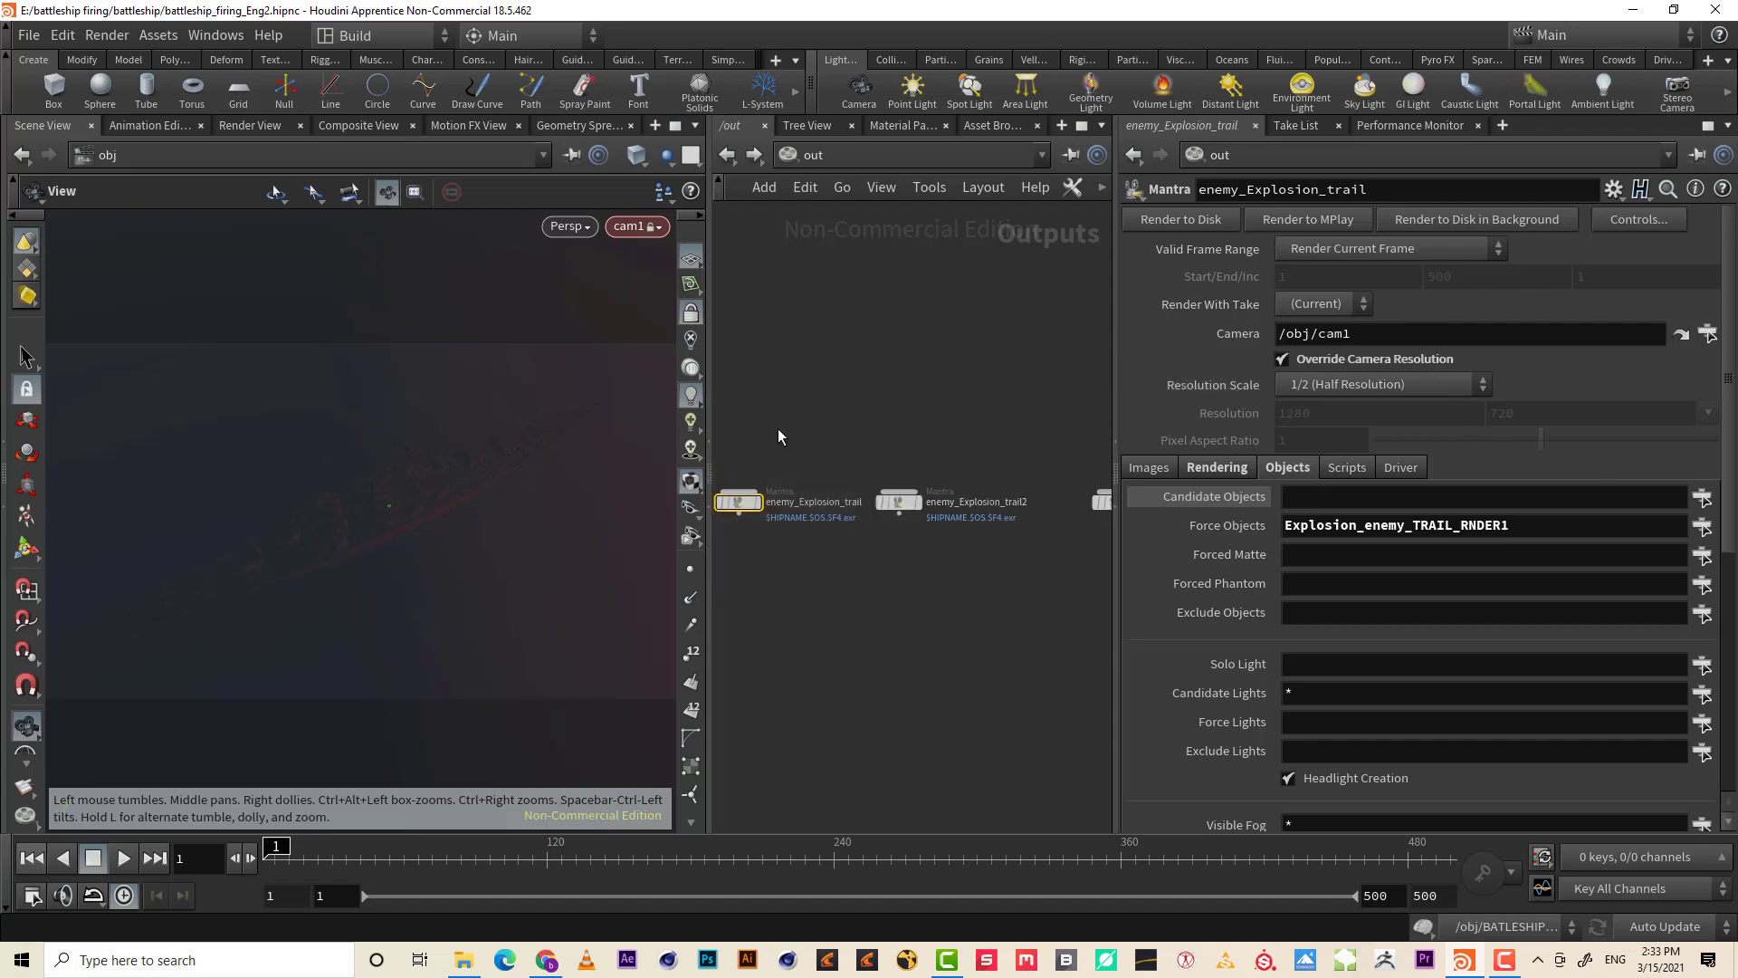
{"action": "left_click", "coordinate": [910, 500]}
- Set enemy_Explosion_trail2's Force Objects to fracture_RNDER using a 'frac' filter
{"action": "left_click", "coordinate": [1701, 526]}
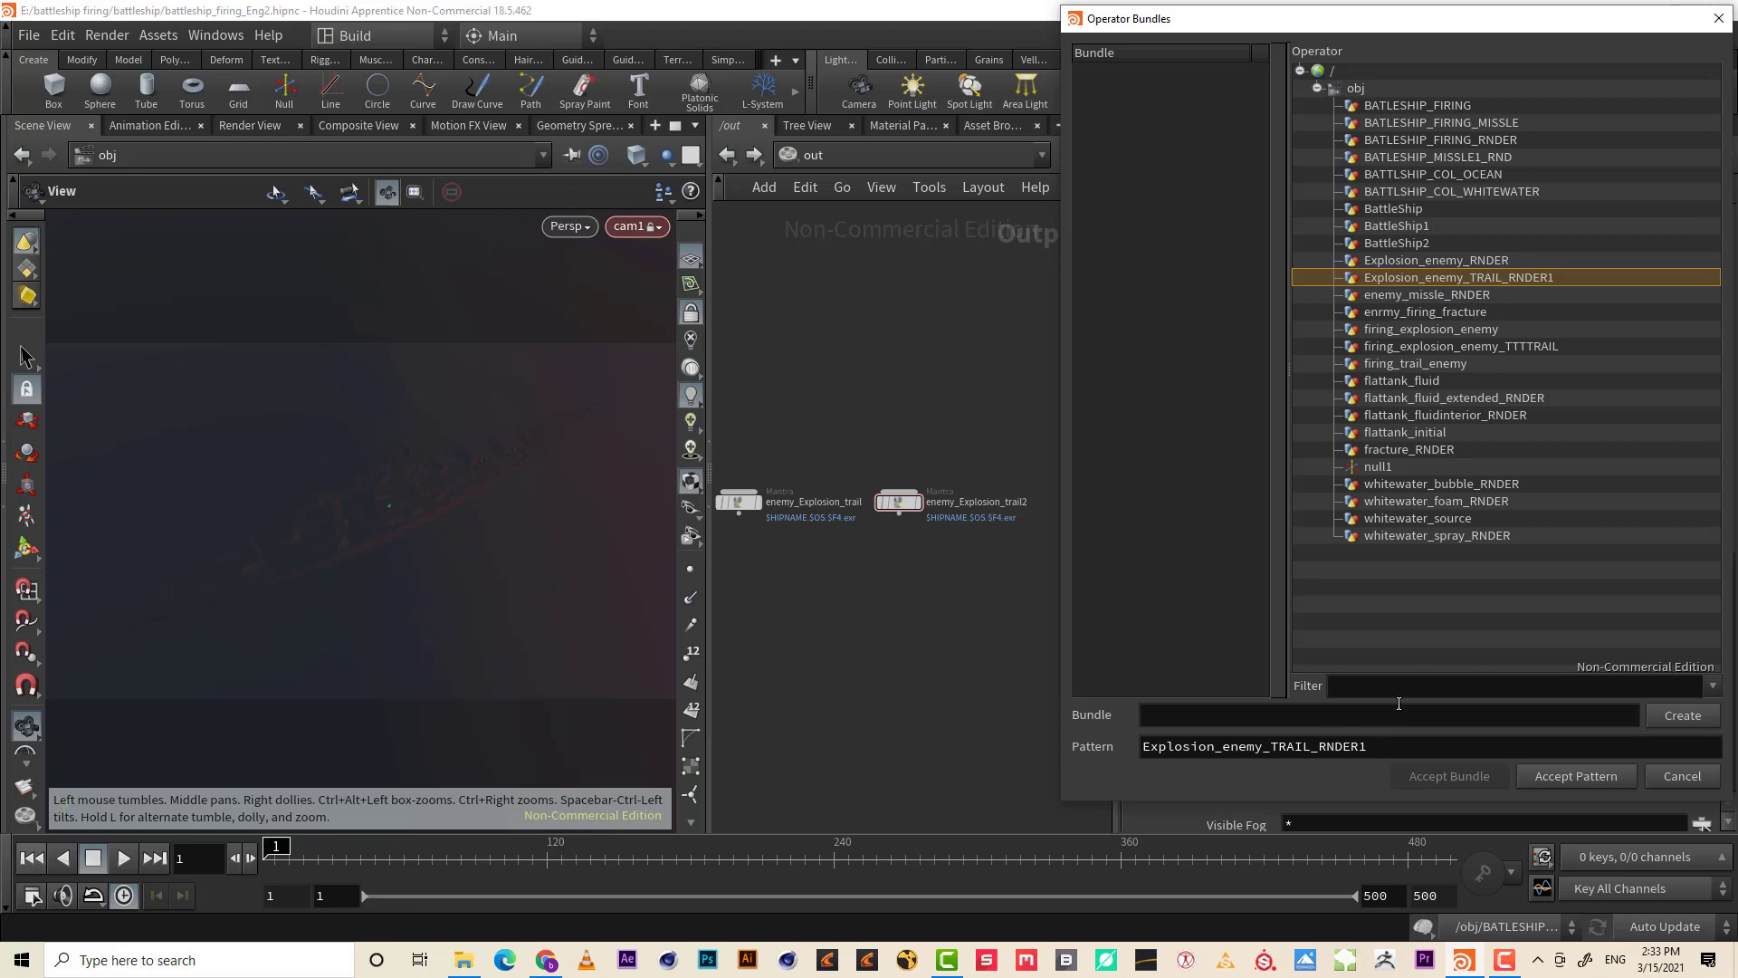
{"action": "left_click", "coordinate": [1450, 681]}
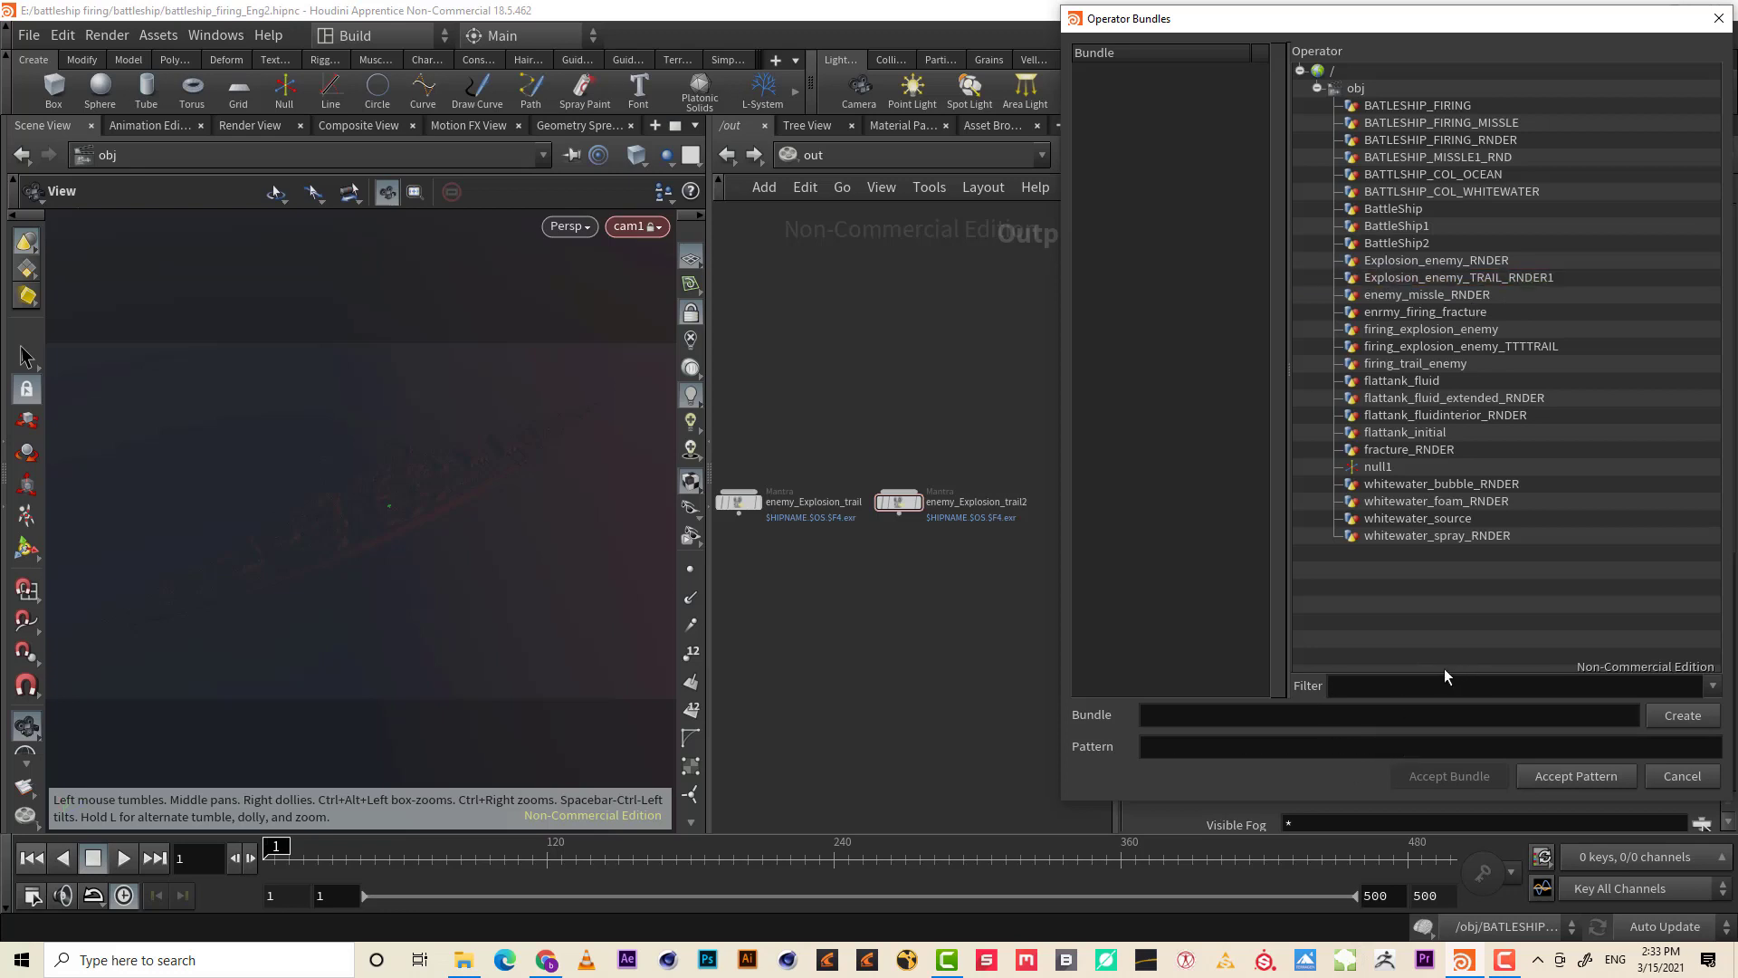
{"action": "type", "text": "fra"}
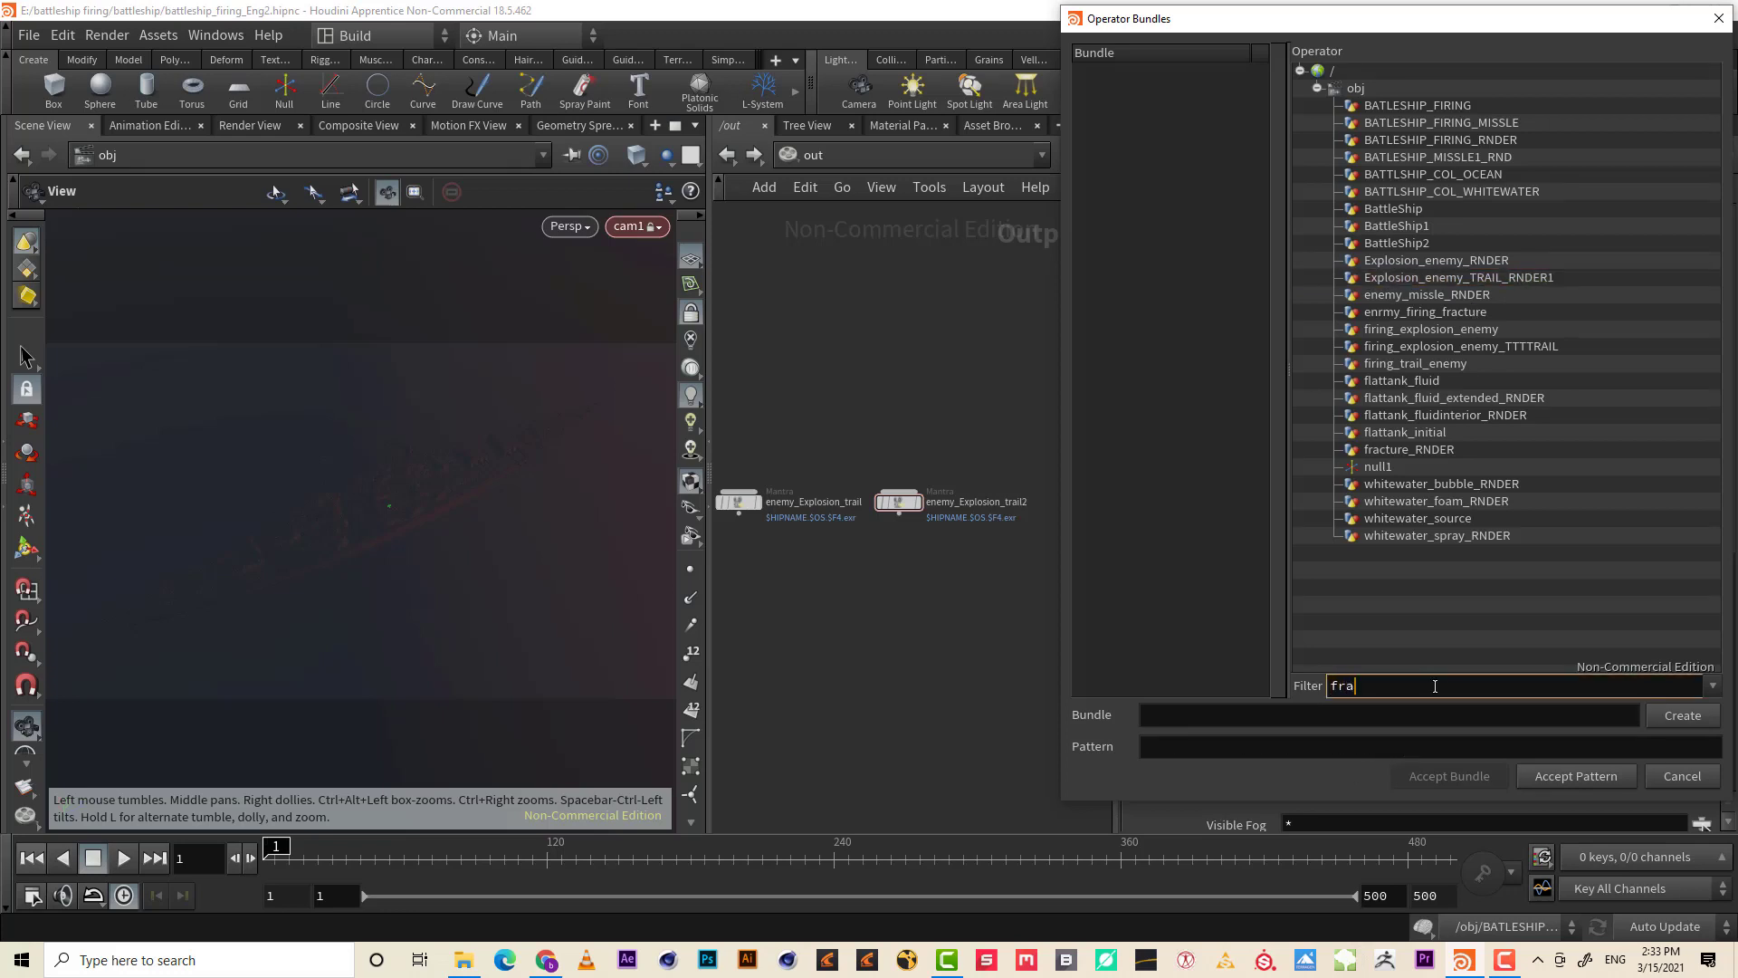
{"action": "type", "text": "c."}
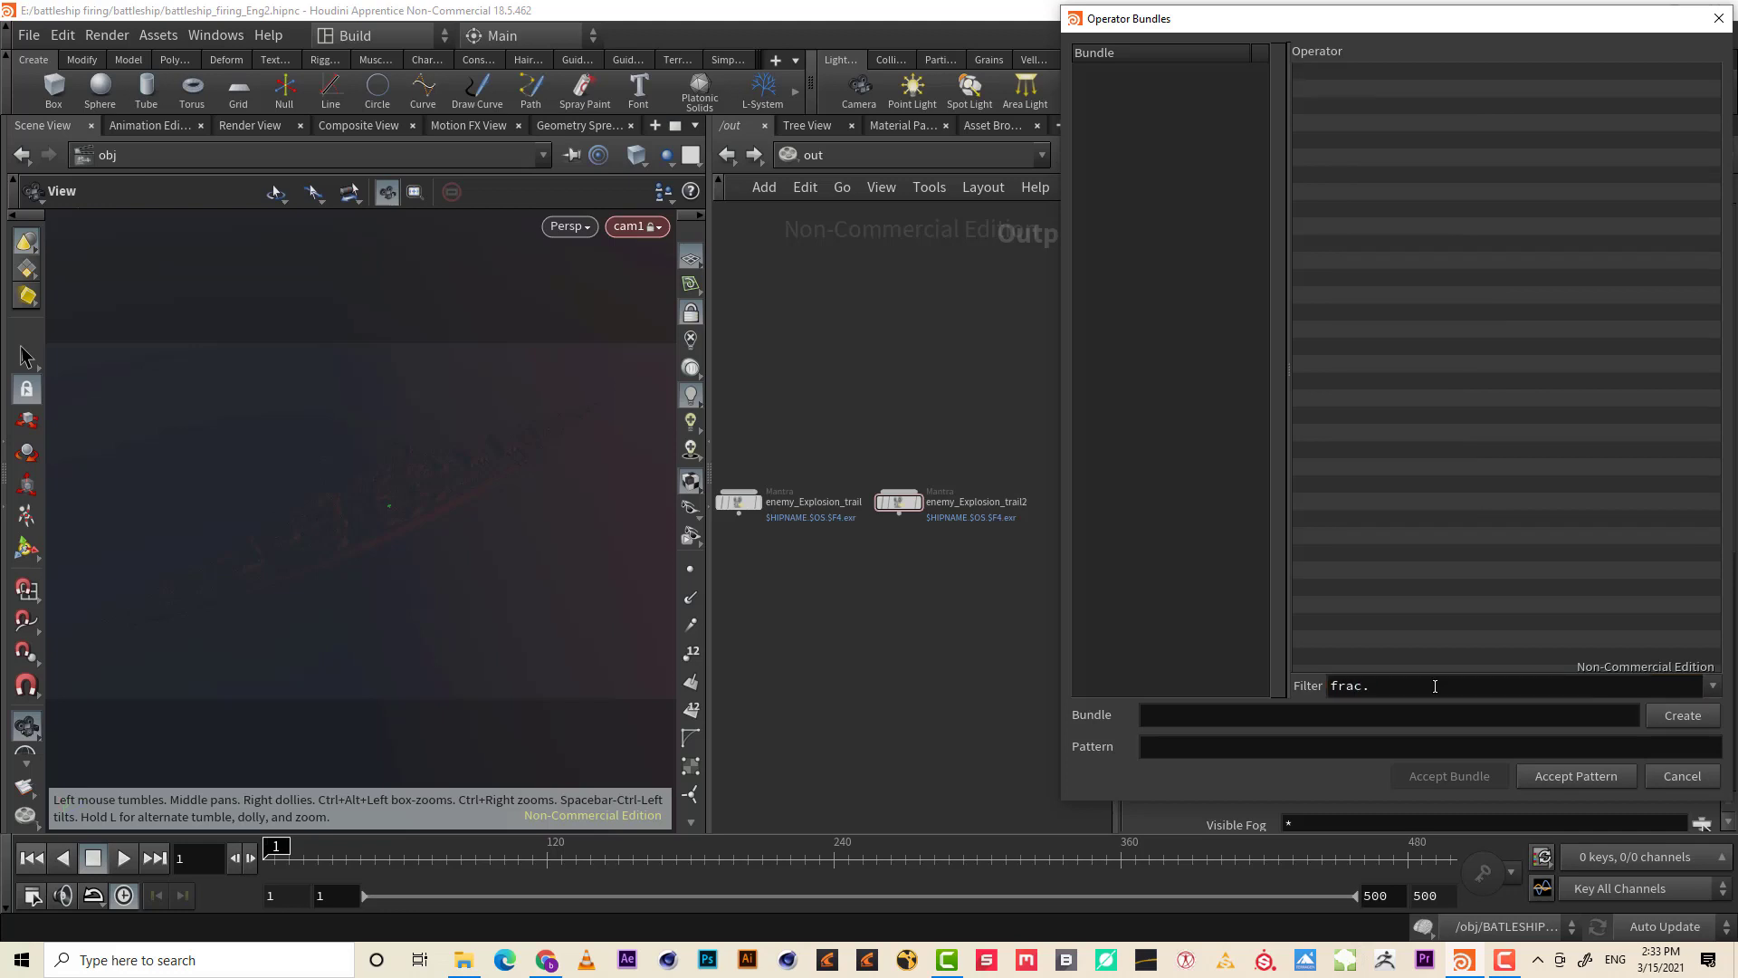
{"action": "left_click", "coordinate": [1434, 685]}
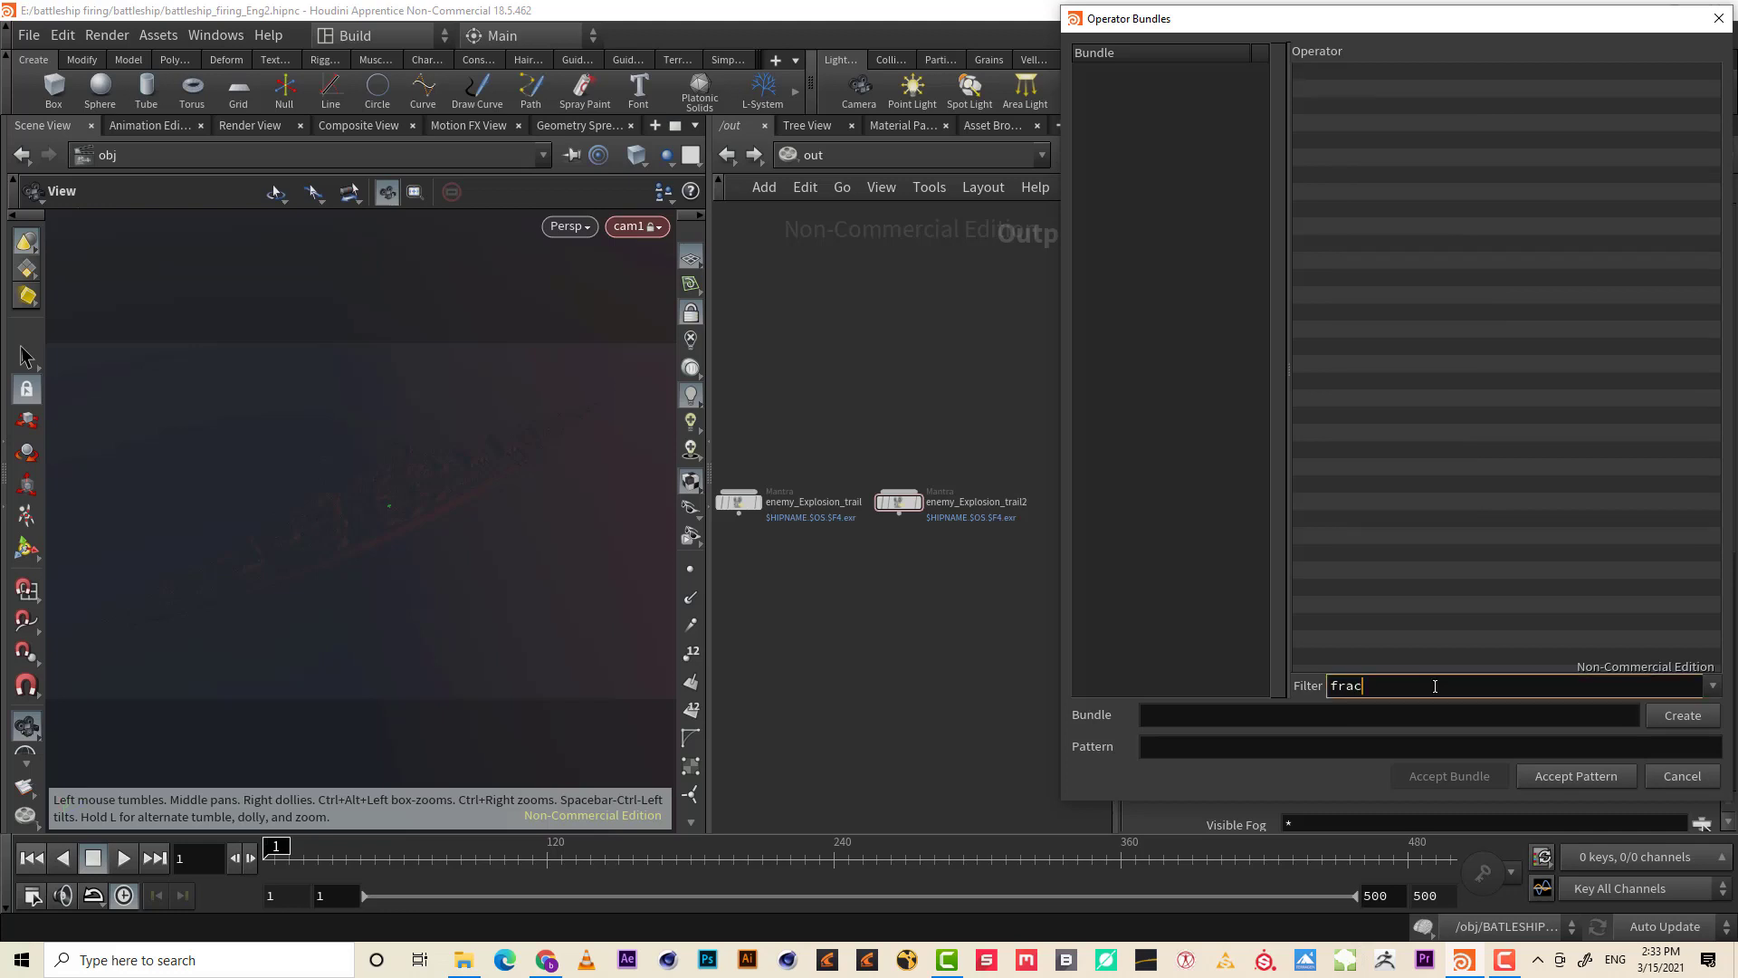
{"action": "key", "text": "Return"}
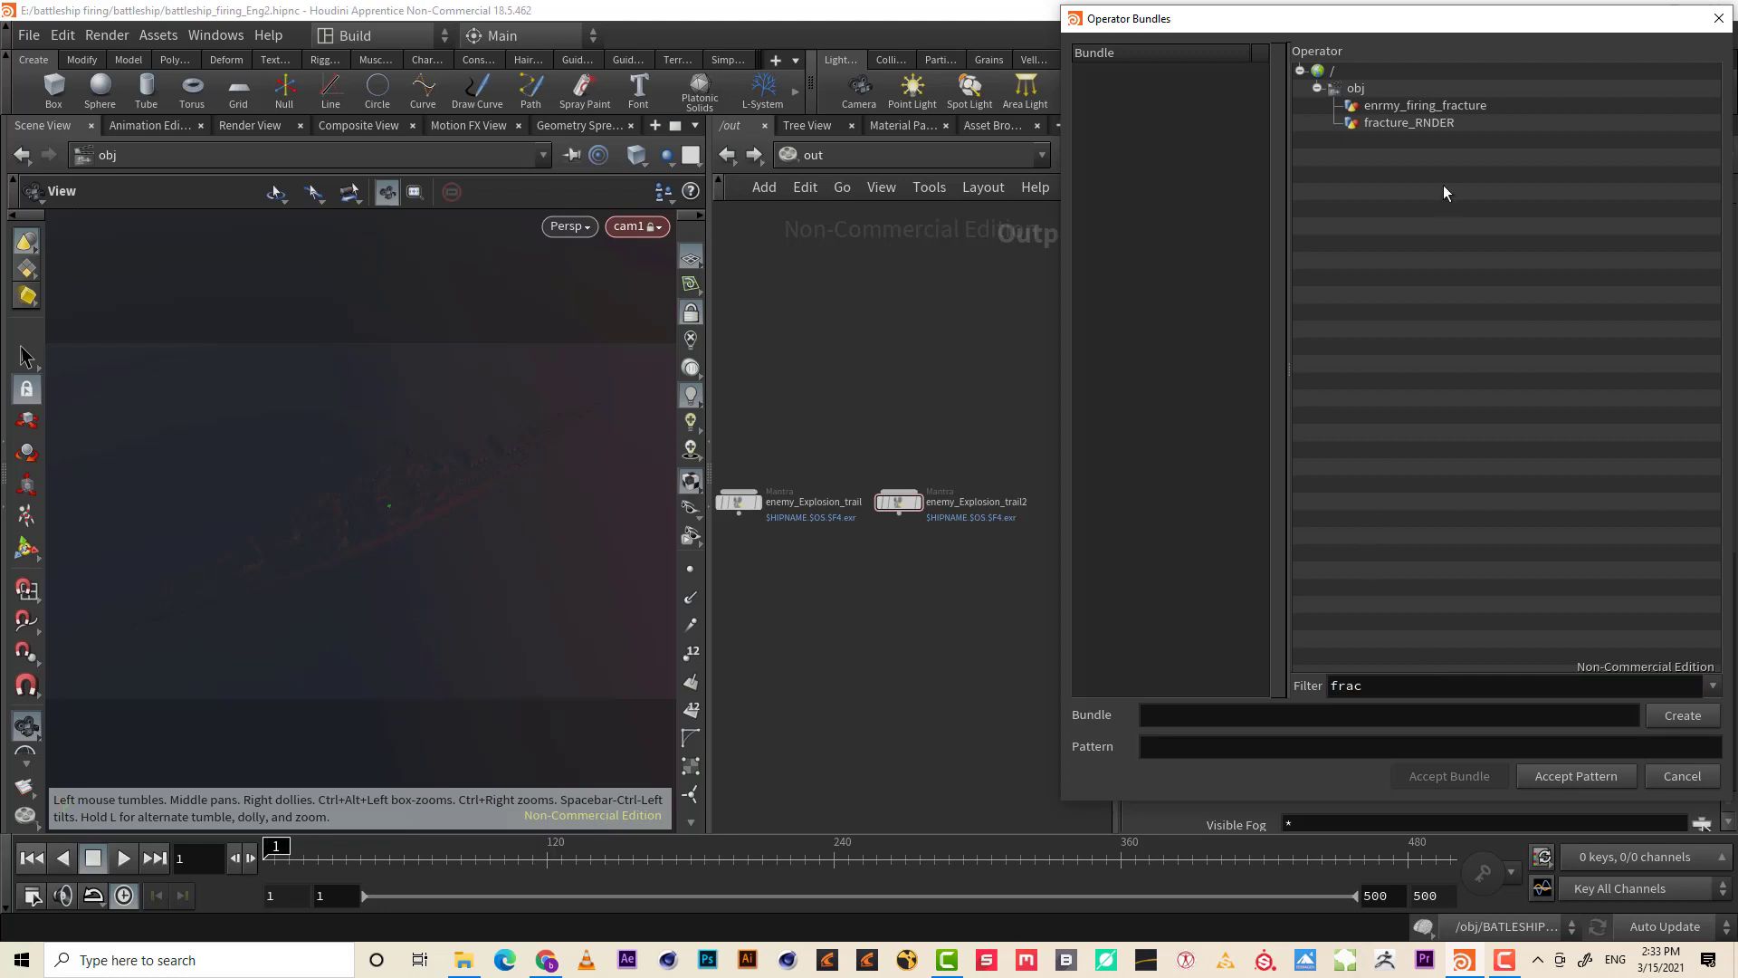
{"action": "left_click", "coordinate": [1446, 127]}
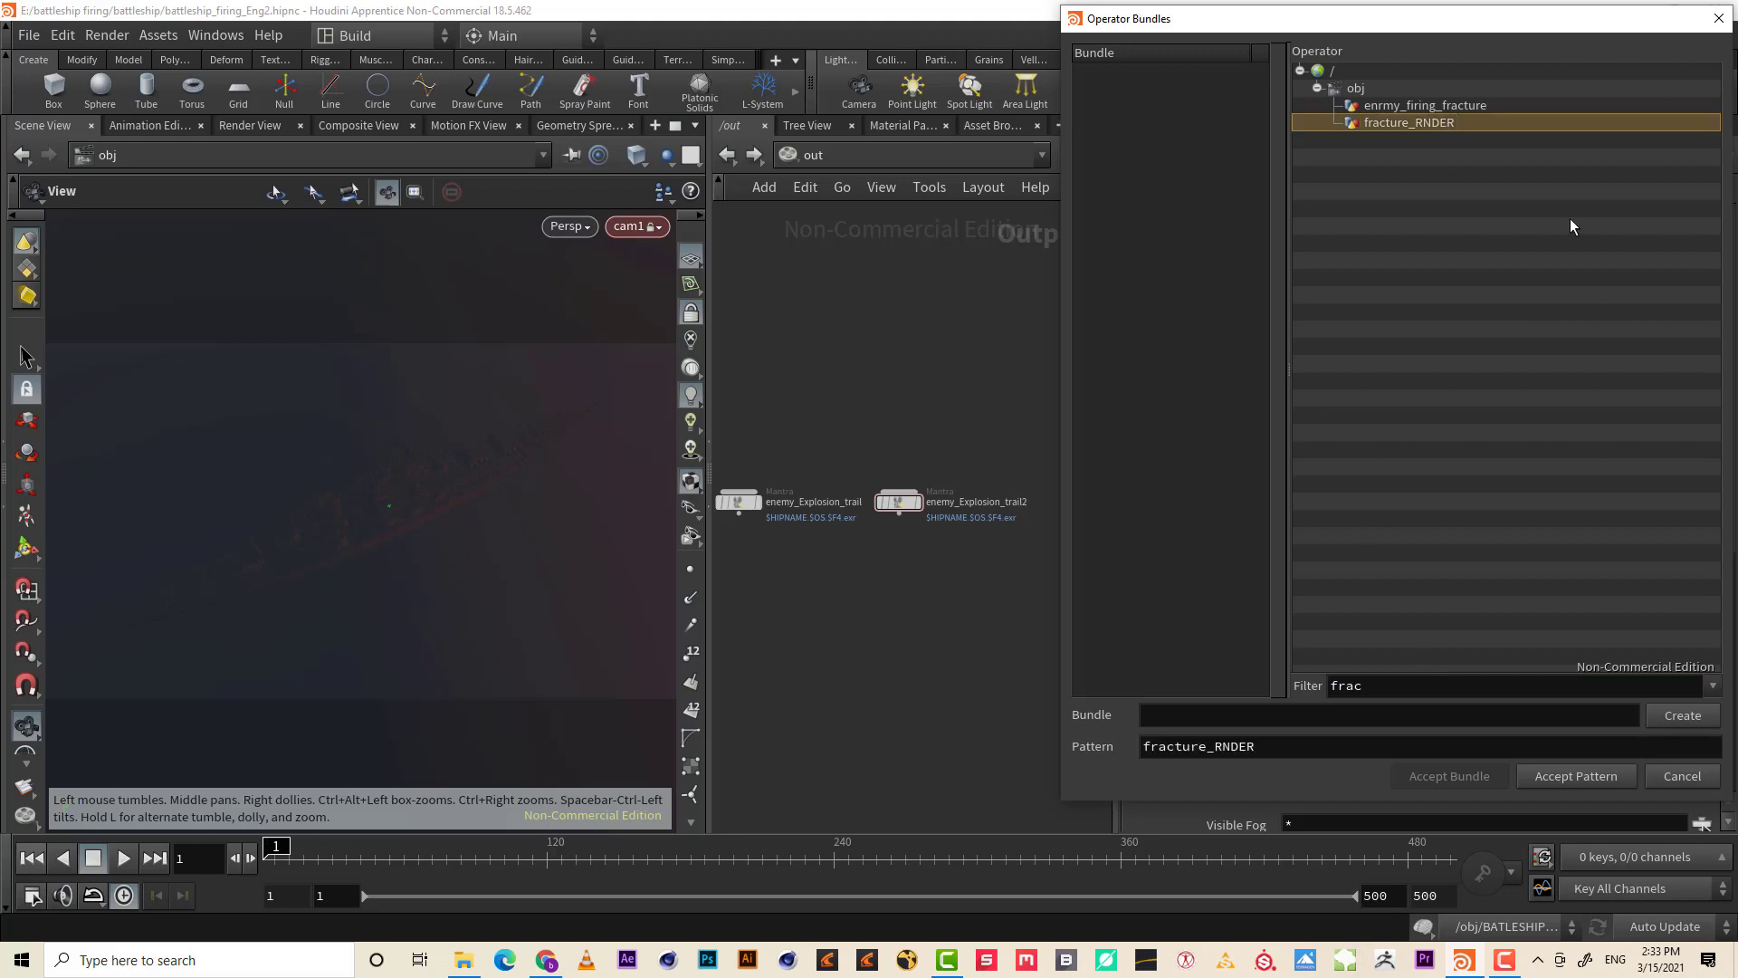
{"action": "left_click", "coordinate": [1593, 773]}
- Rename the enemy_Explosion_trail2 node to fracture
{"action": "middle_click_drag", "start_coordinate": [1052, 410], "coordinate": [893, 473]}
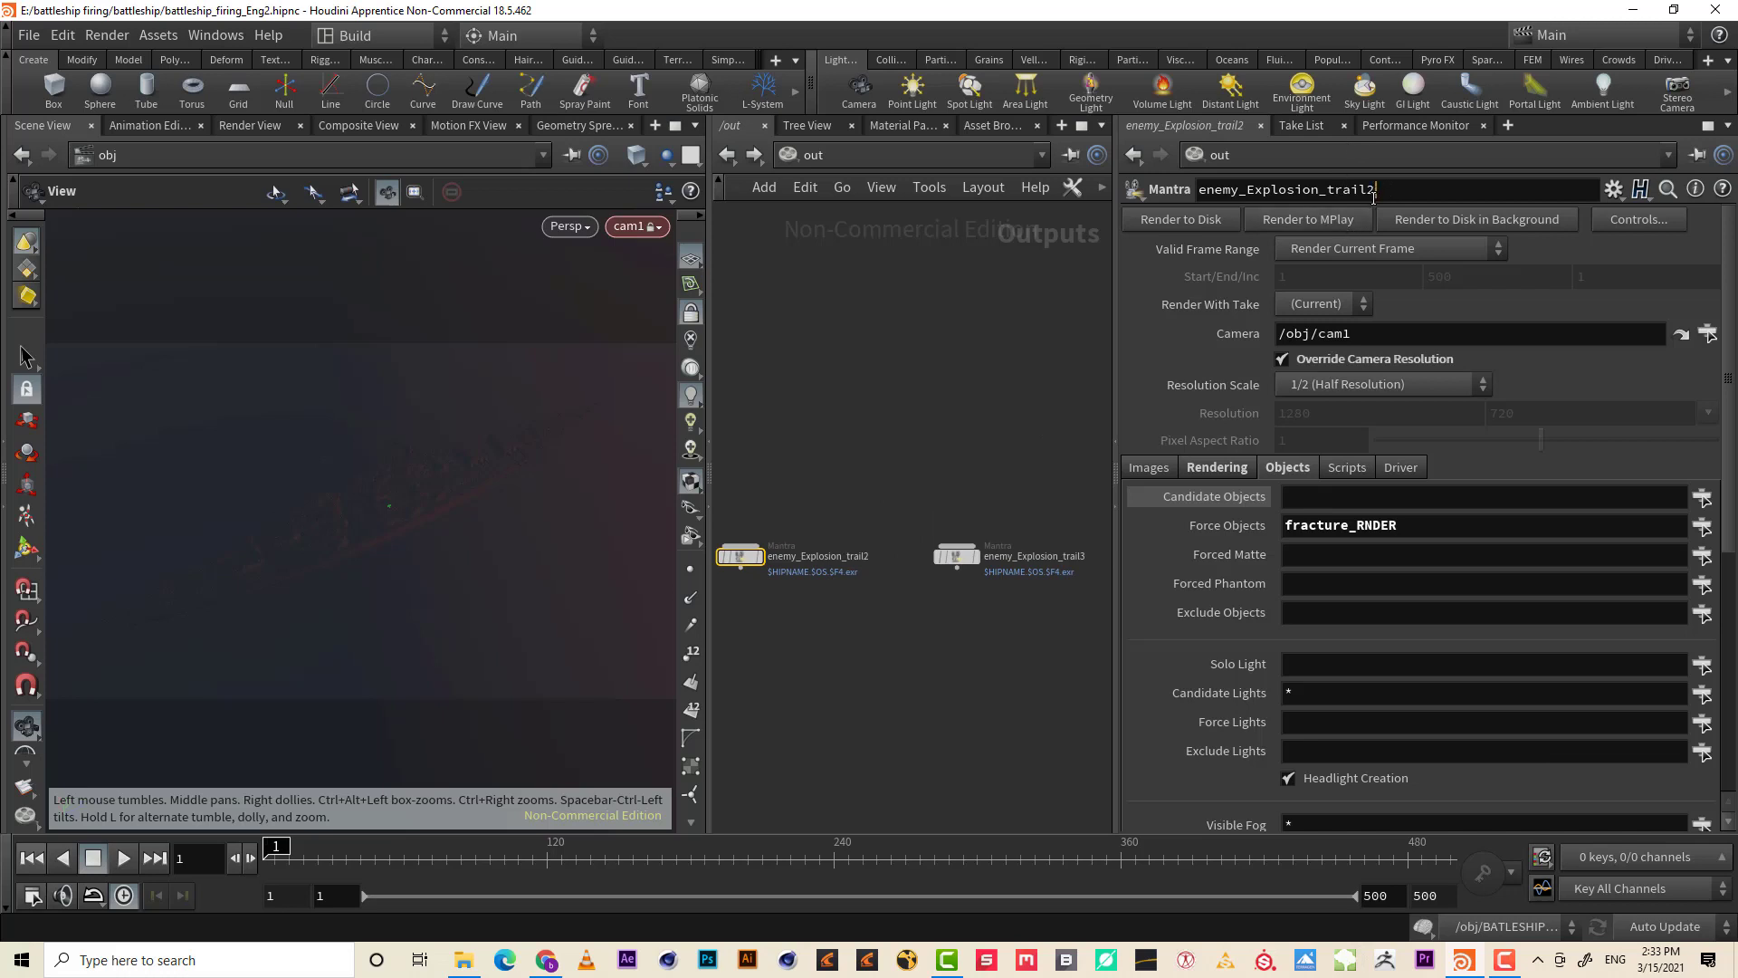
{"action": "left_click_drag", "start_coordinate": [1373, 197], "coordinate": [1155, 202]}
{"action": "type", "text": "fracture"}
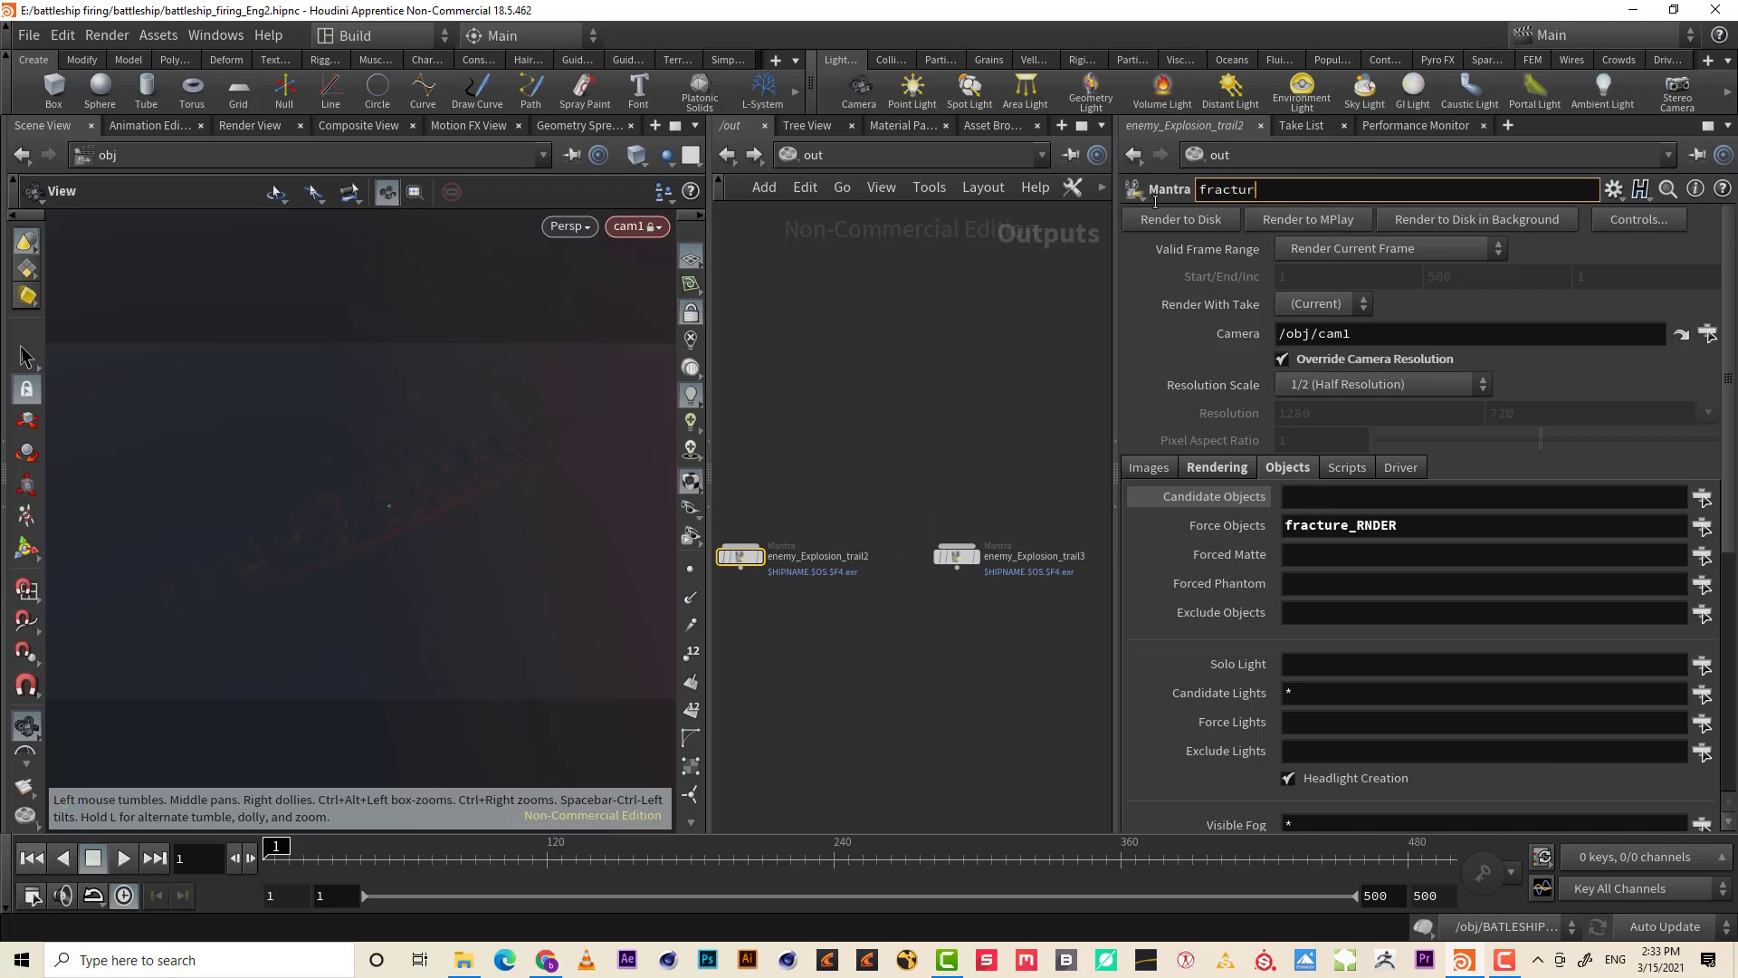
{"action": "key", "text": "Return"}
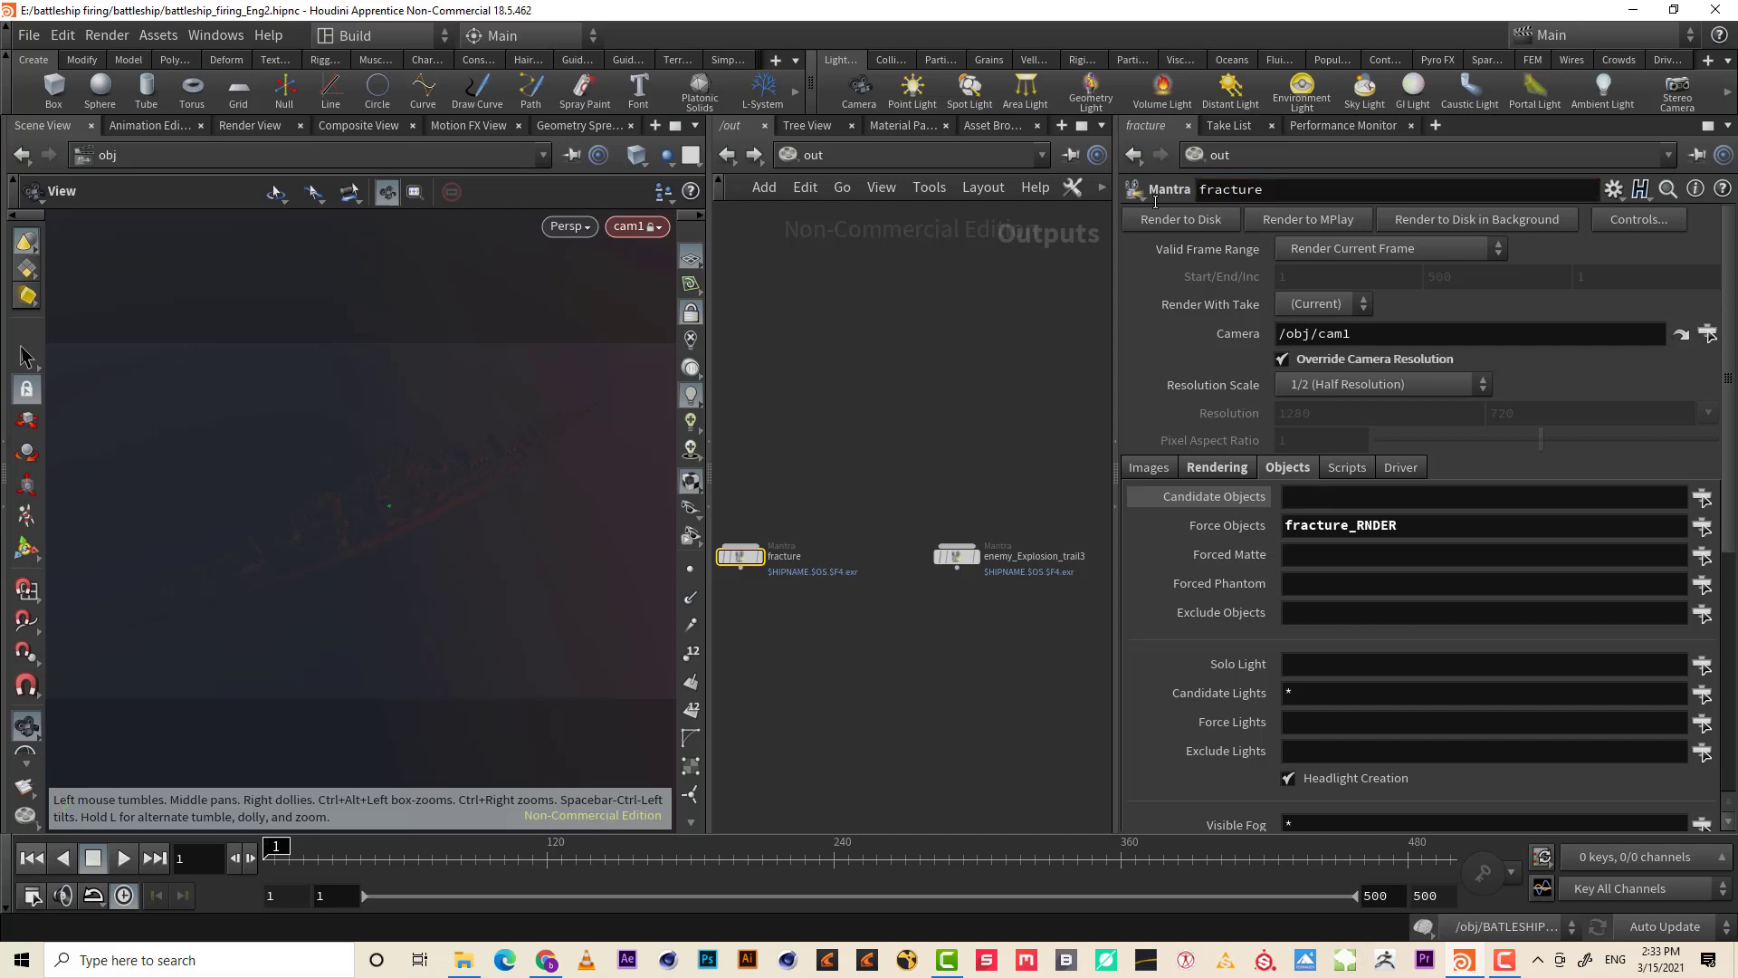
{"action": "middle_click_drag", "start_coordinate": [1008, 464], "coordinate": [934, 454]}
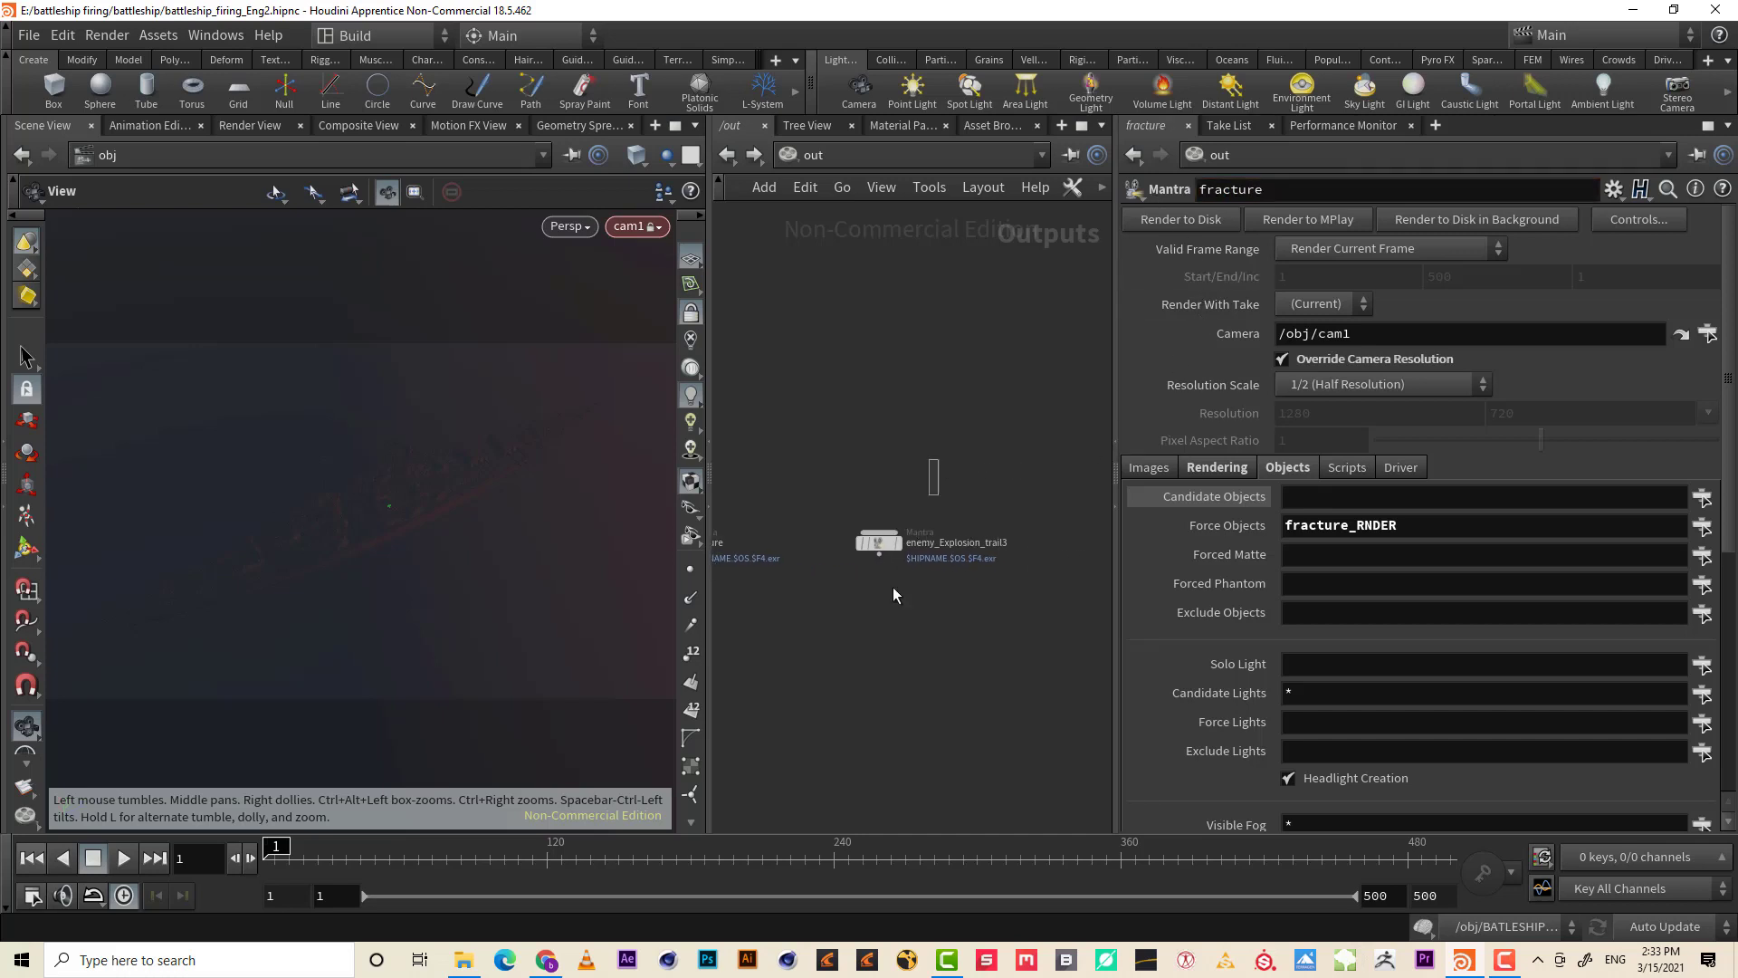
- Select enemy_Explosion_trail3, check its forced object without changes, and pan around /out
{"action": "left_click", "coordinate": [878, 542]}
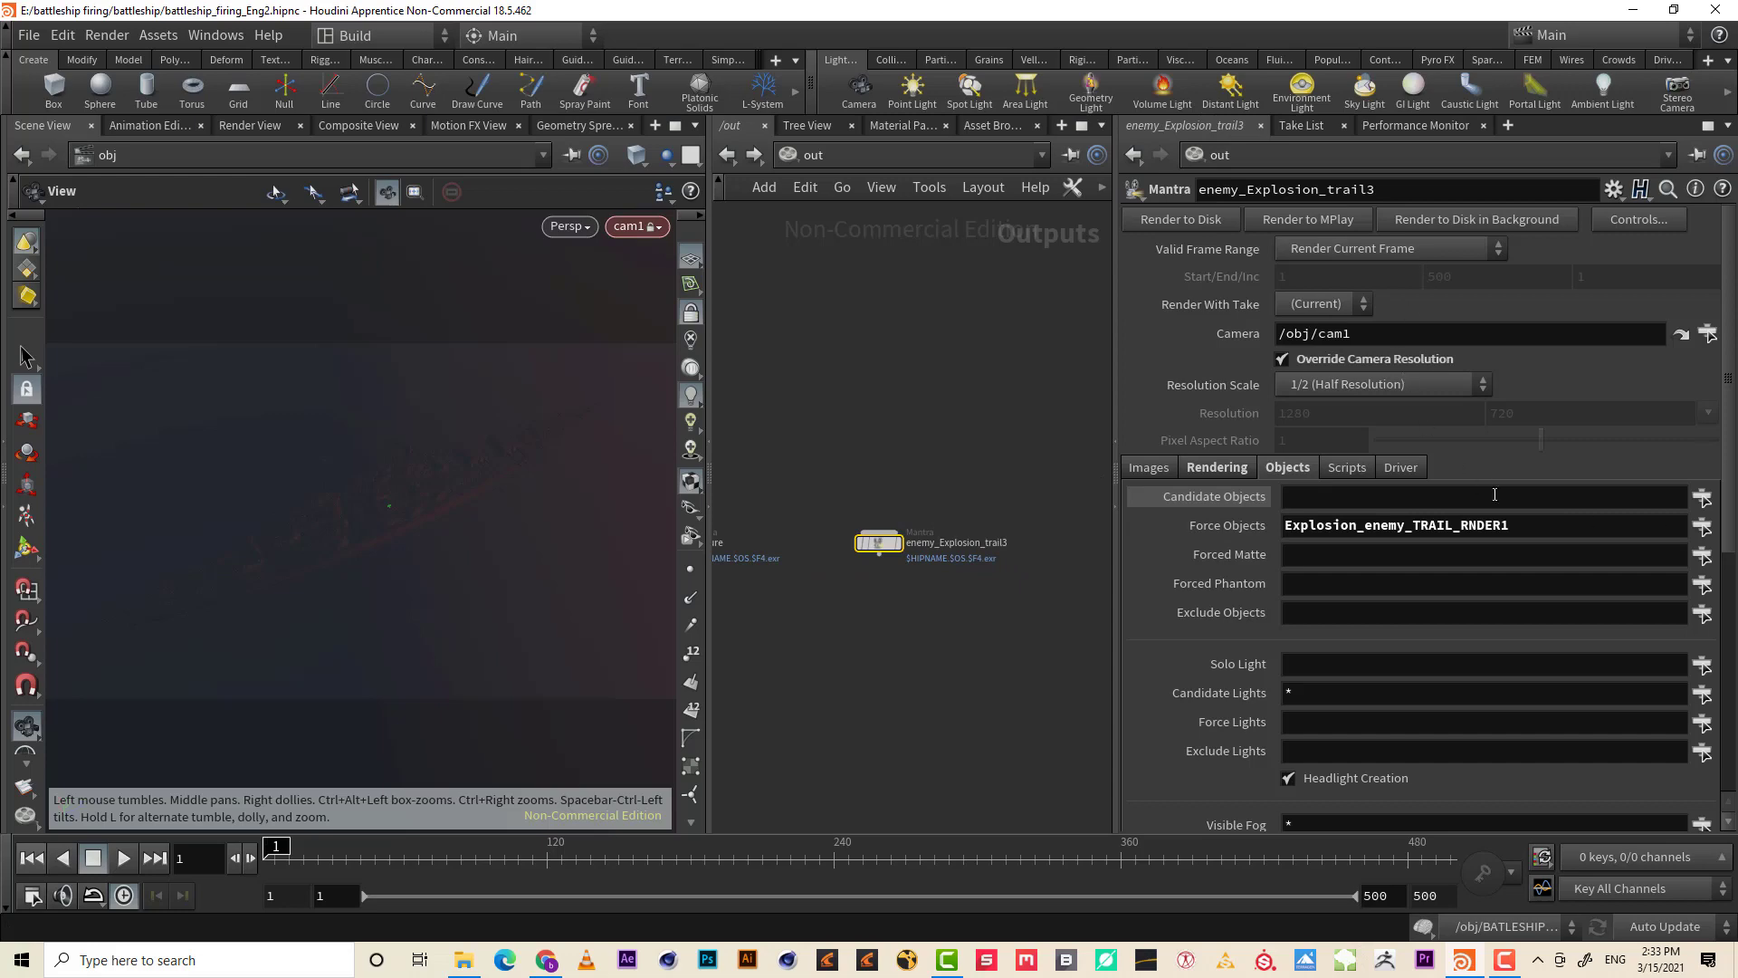
{"action": "left_click", "coordinate": [1703, 528]}
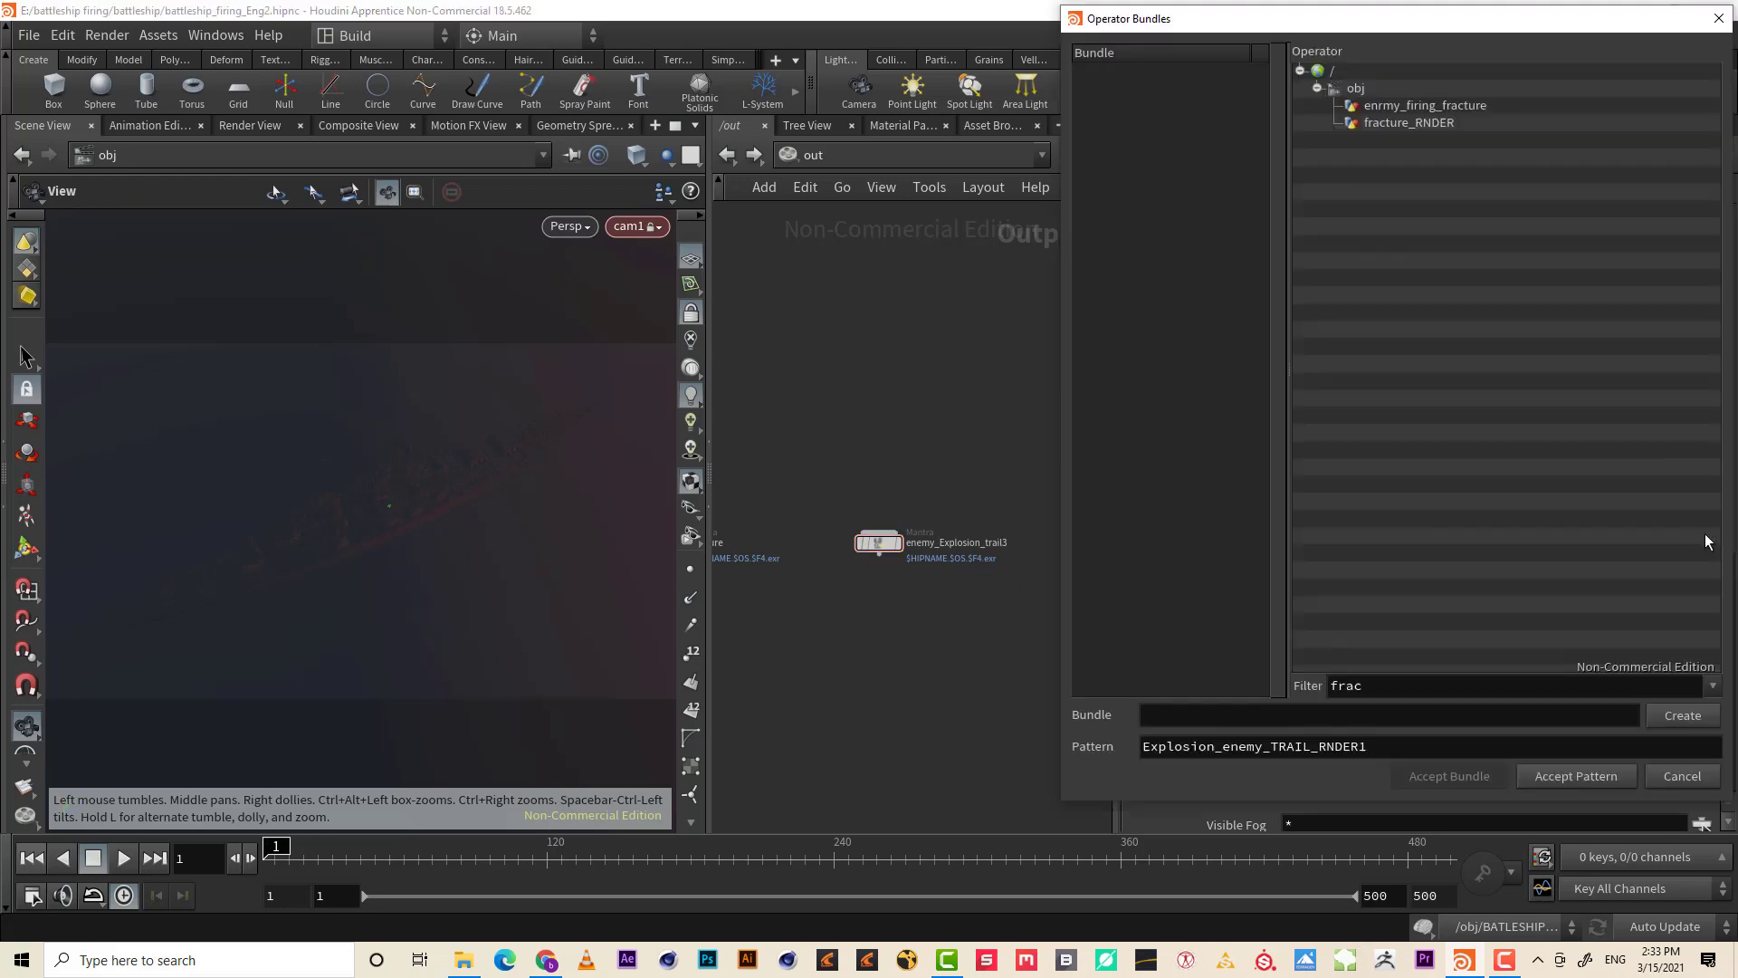
{"action": "left_click", "coordinate": [1670, 776]}
{"action": "scroll", "coordinate": [832, 672], "scroll_direction": "down", "scroll_amount": 3}
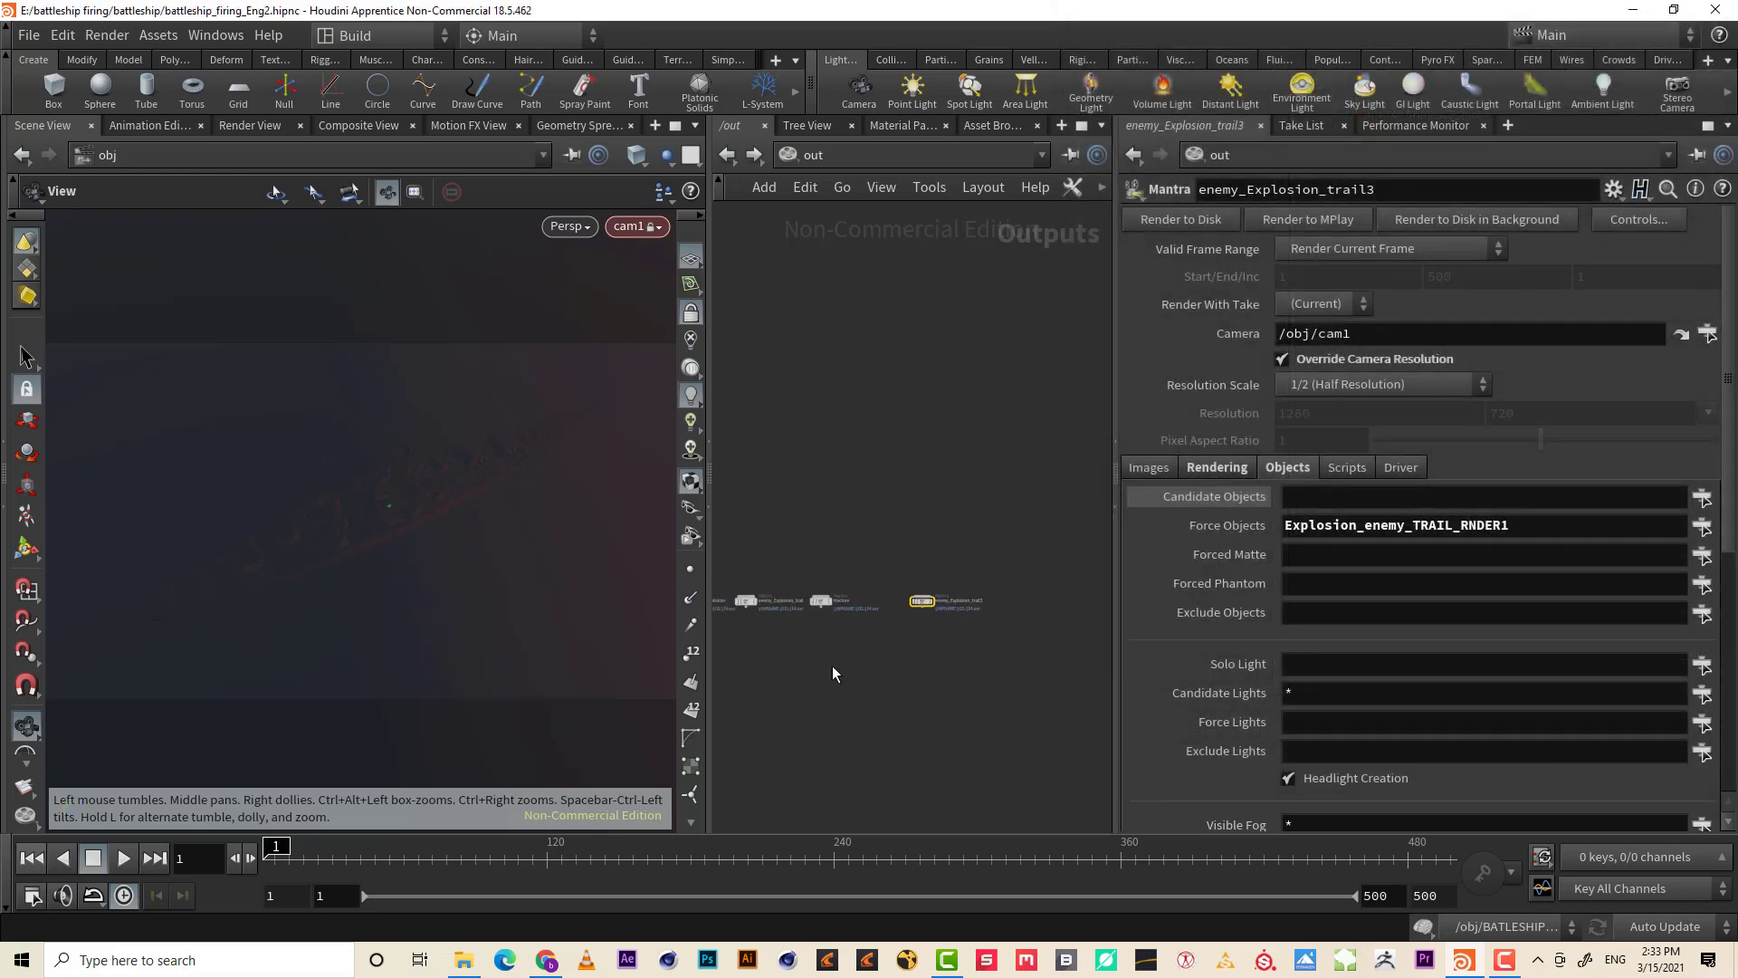
{"action": "scroll", "coordinate": [824, 673], "scroll_direction": "down", "scroll_amount": 2}
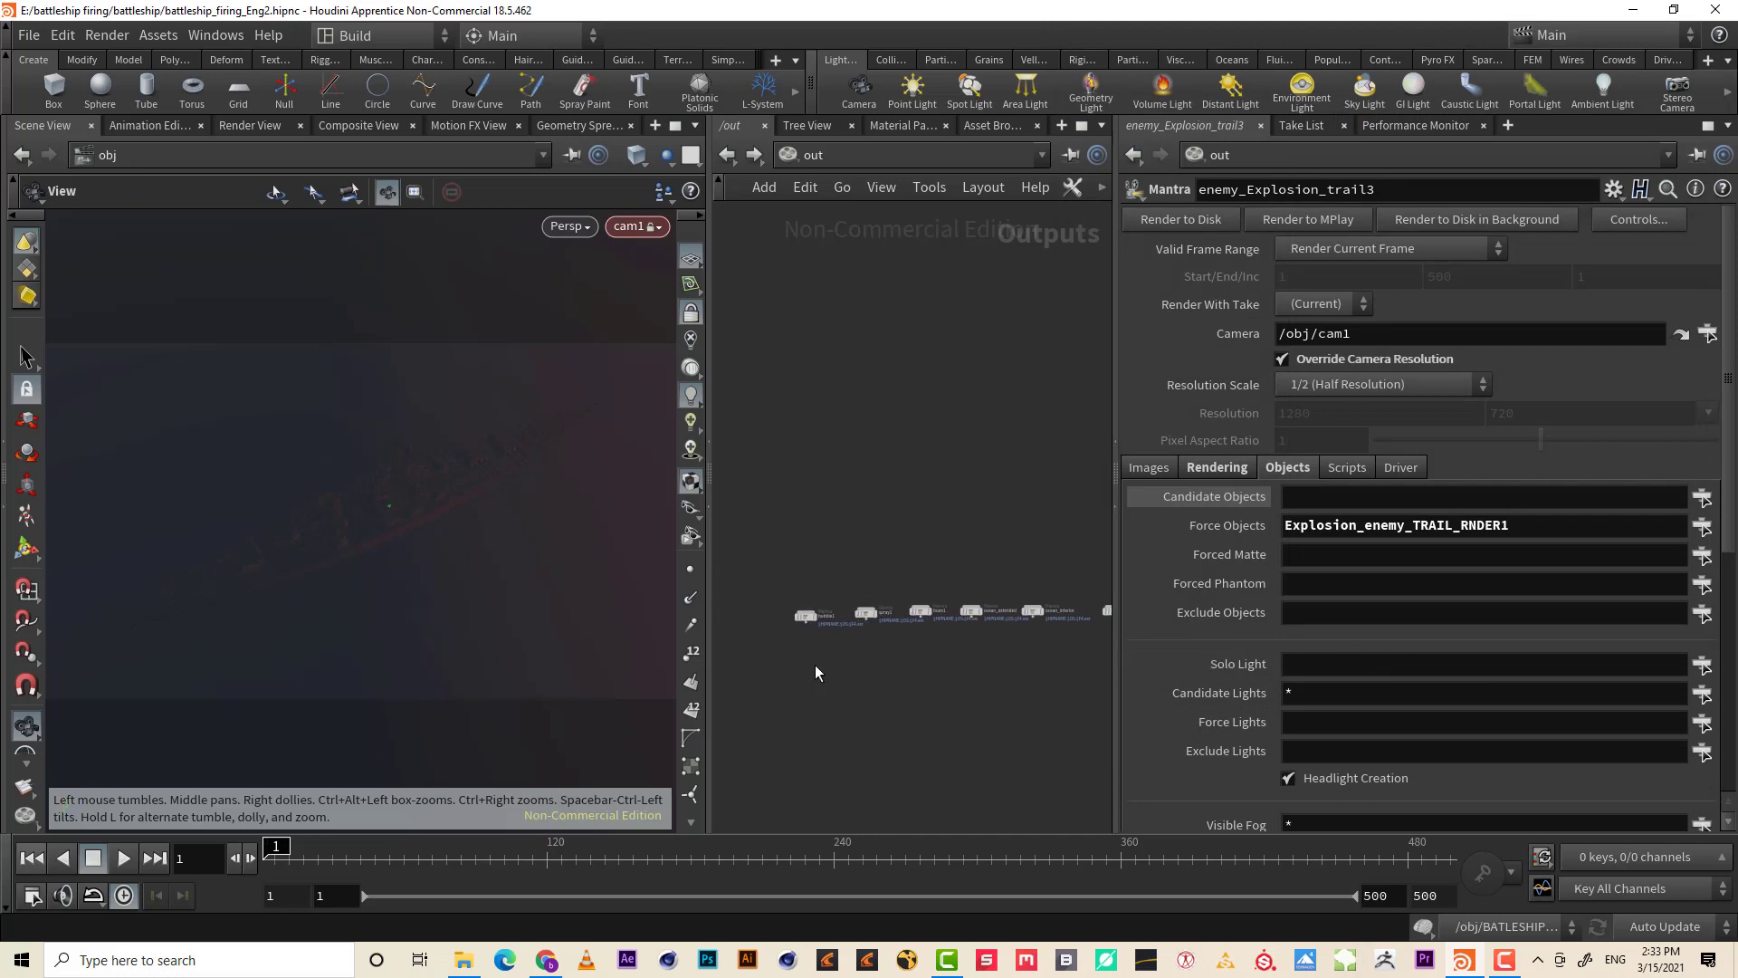
{"action": "scroll", "coordinate": [815, 672], "scroll_direction": "up", "scroll_amount": 5}
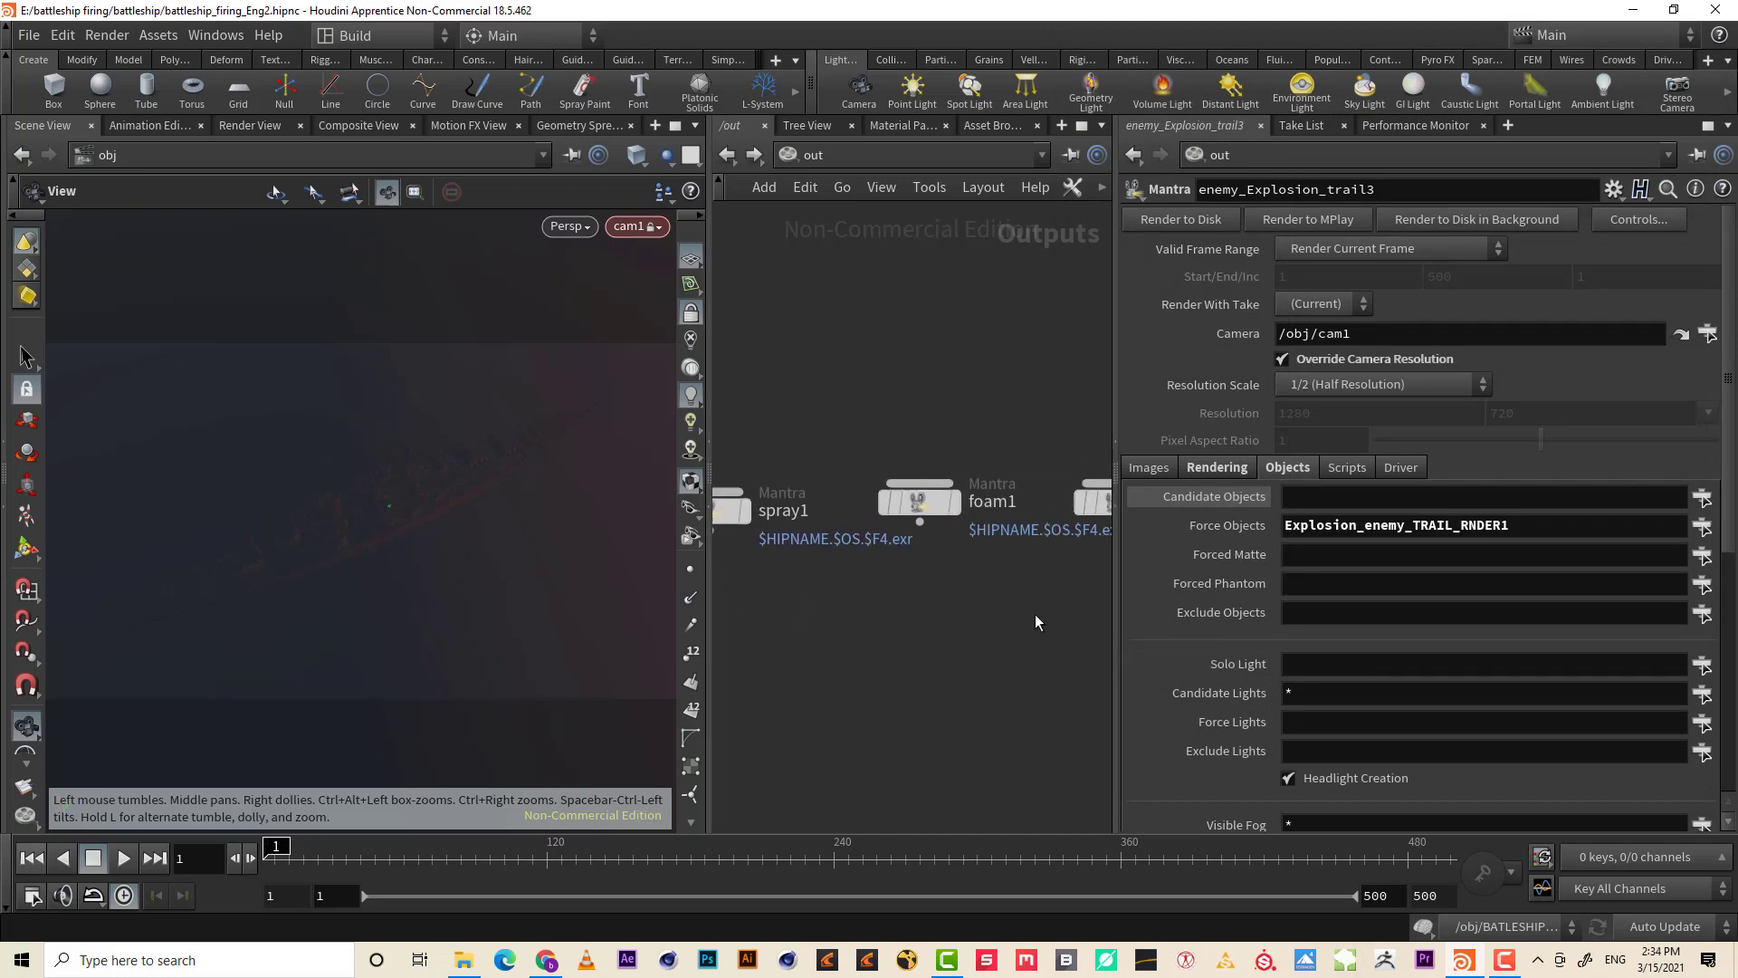
{"action": "middle_click_drag", "start_coordinate": [1035, 621], "coordinate": [915, 658]}
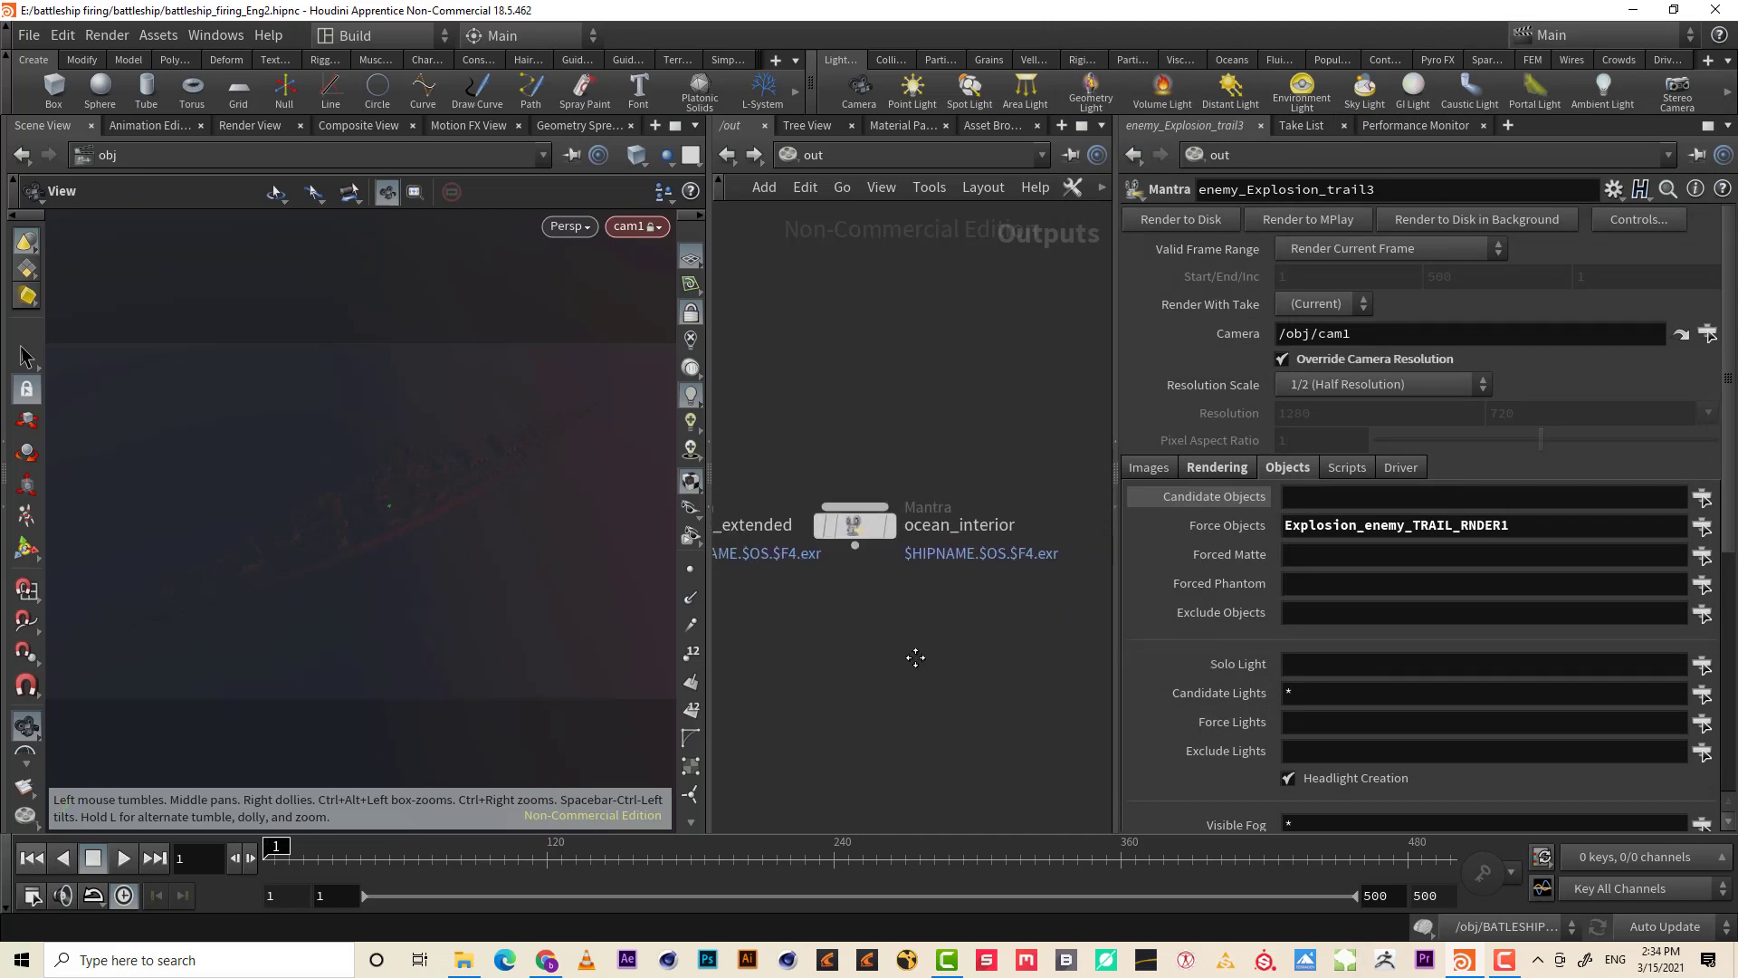
{"action": "mouse_move", "coordinate": [915, 658]}
{"action": "middle_mouse_down"}
{"action": "mouse_move", "coordinate": [779, 700]}
{"action": "mouse_move", "coordinate": [930, 690]}
{"action": "mouse_move", "coordinate": [939, 613]}
{"action": "mouse_move", "coordinate": [1040, 629]}
{"action": "mouse_move", "coordinate": [735, 617]}
{"action": "middle_mouse_up"}
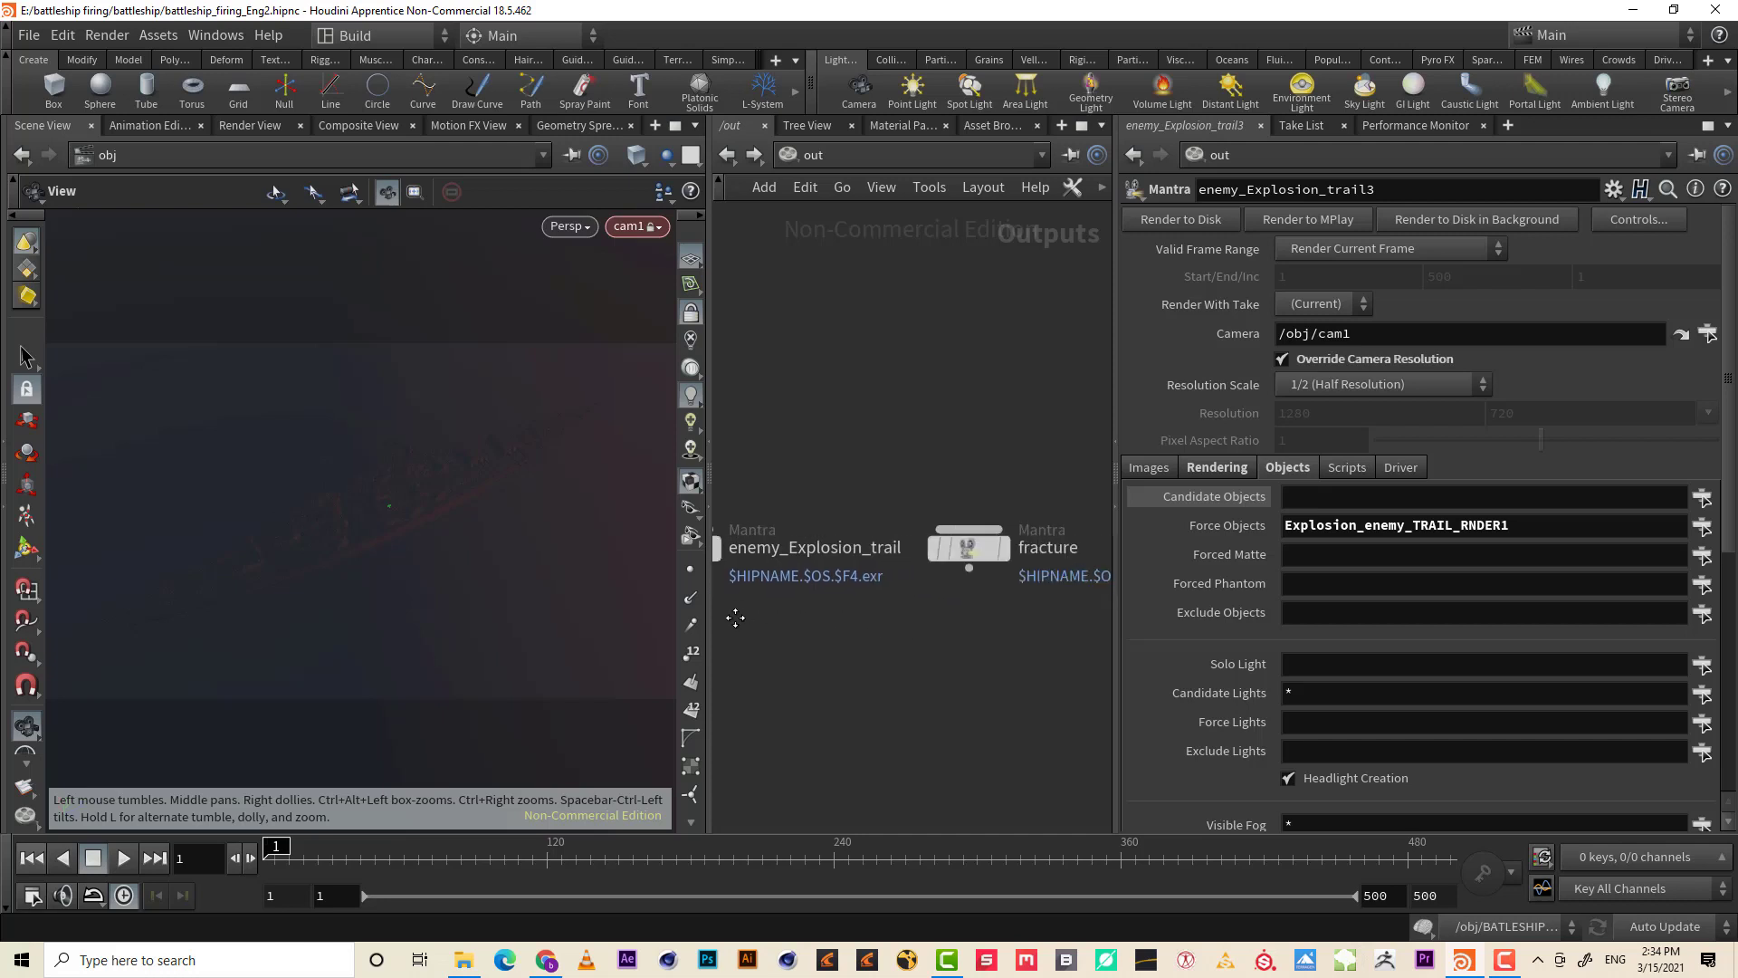
{"action": "middle_click_drag", "start_coordinate": [950, 602], "coordinate": [760, 613]}
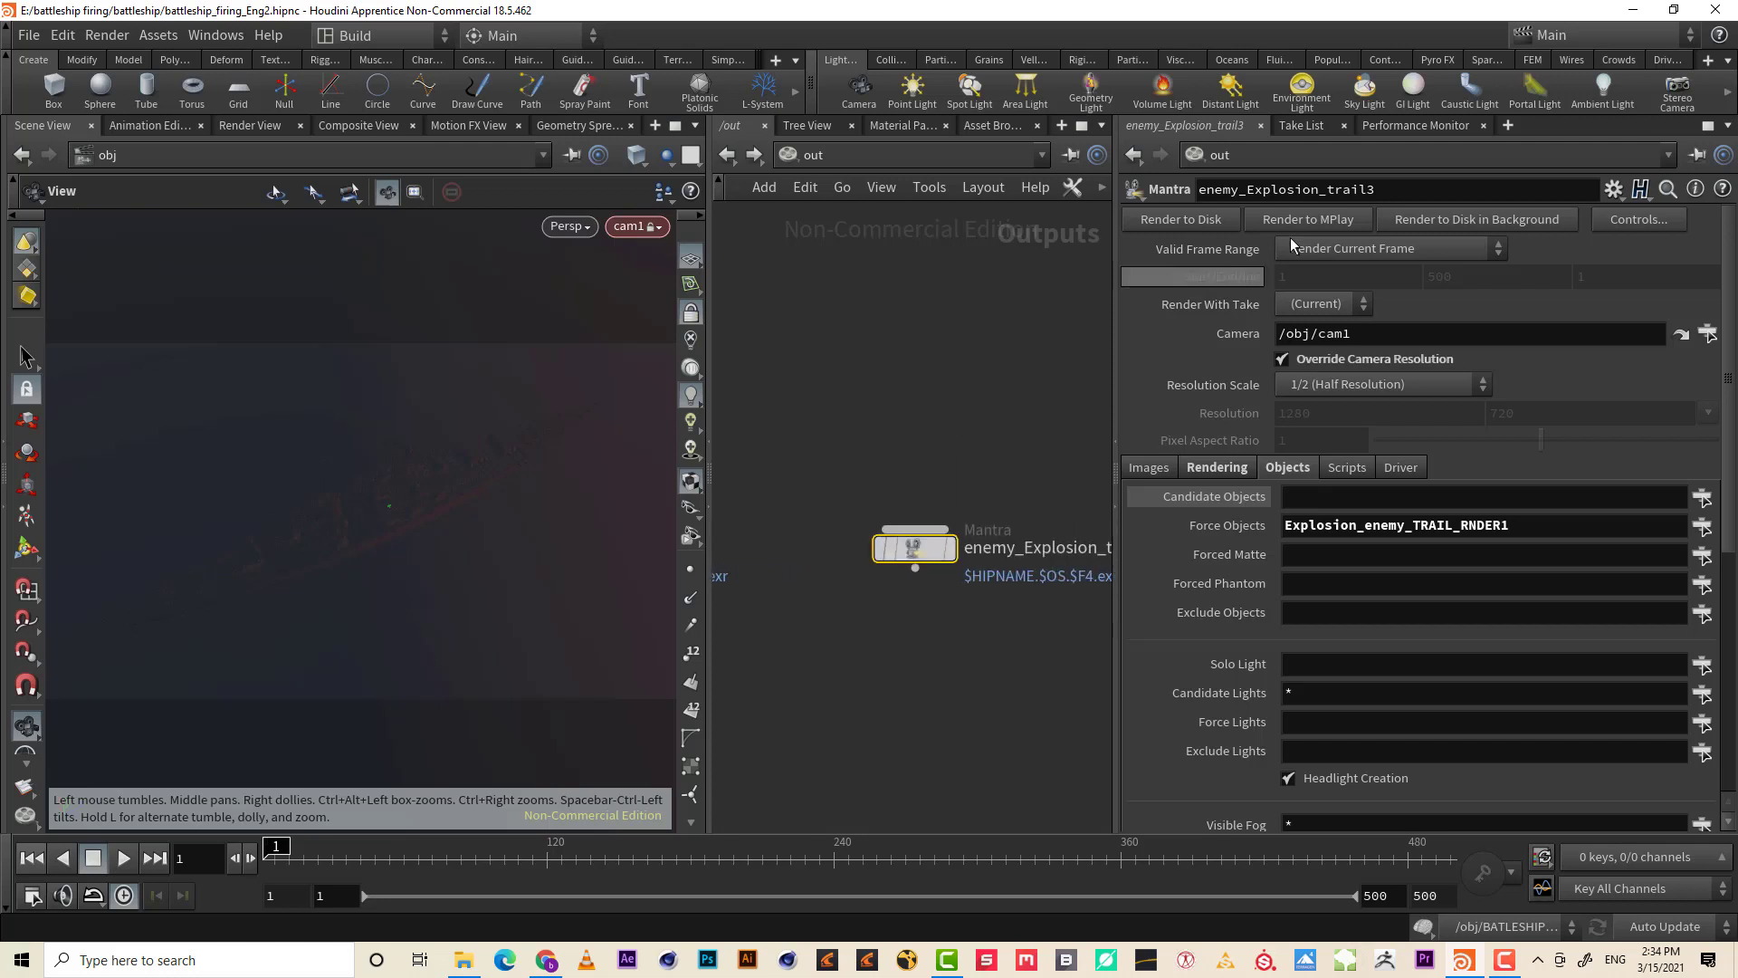
- Set enemy_Explosion_trail3's Force Objects to BattleShip using a 'ba' filter
{"action": "left_click", "coordinate": [1702, 526]}
{"action": "type", "text": "frac"}
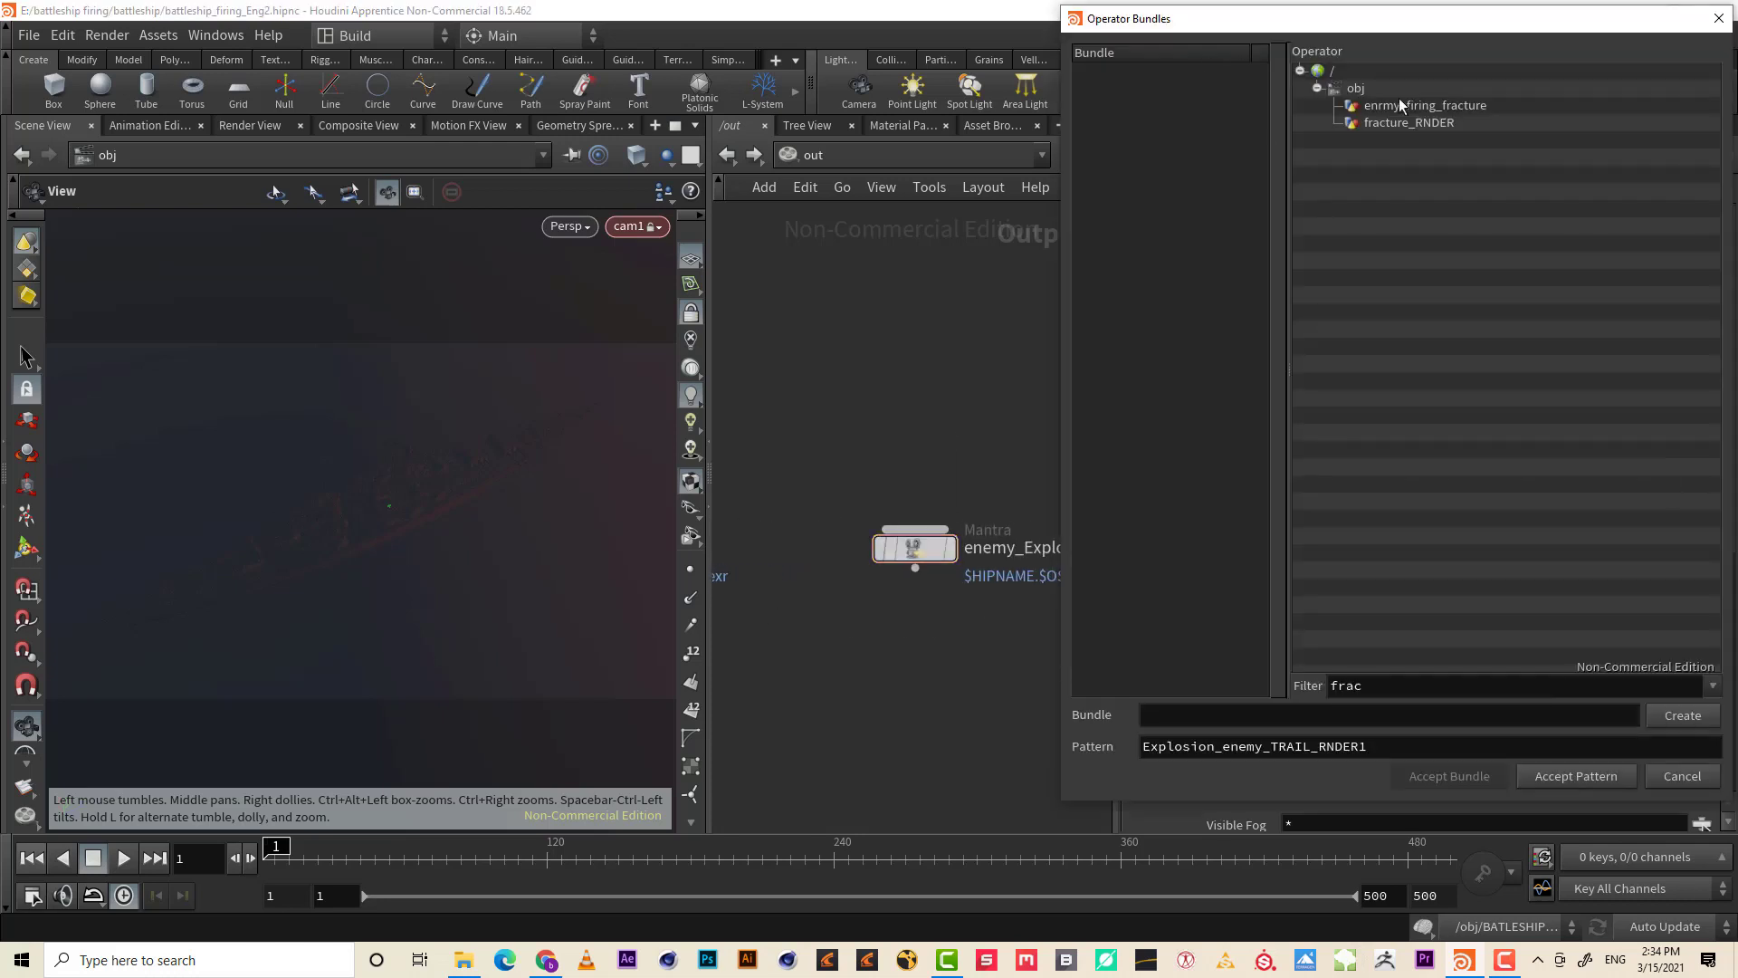
{"action": "double_click", "coordinate": [1376, 685]}
{"action": "type", "text": "bat"}
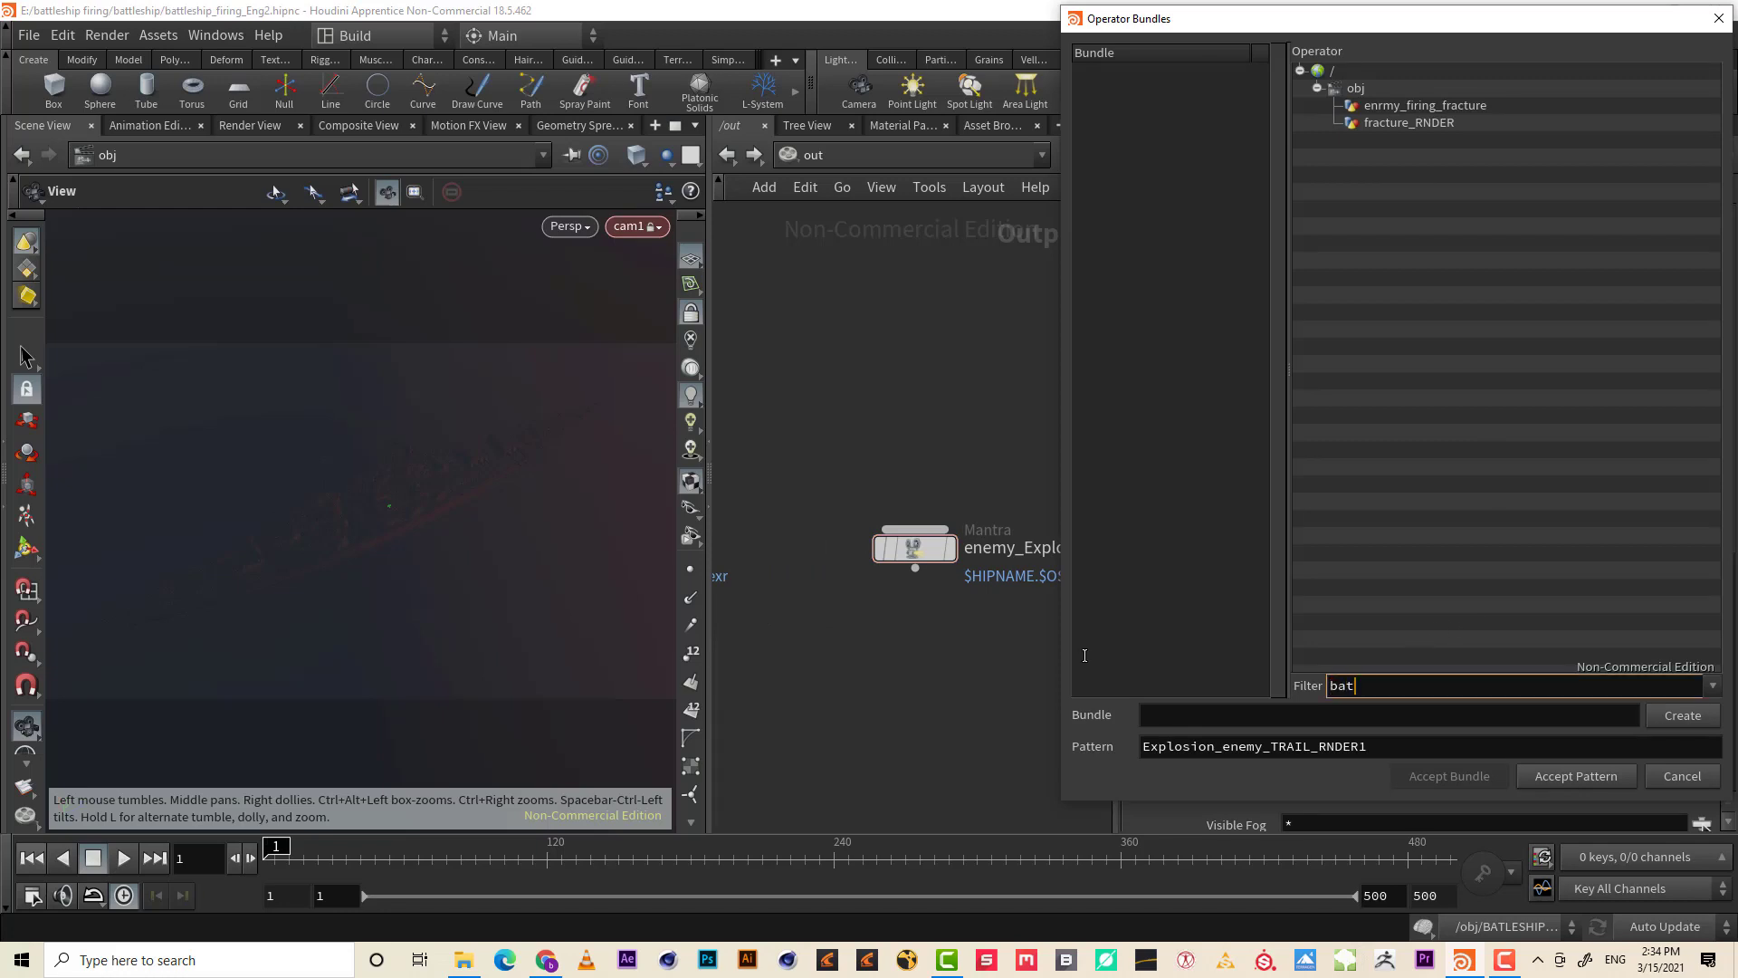
{"action": "key", "text": "Return"}
{"action": "left_click", "coordinate": [1407, 226]}
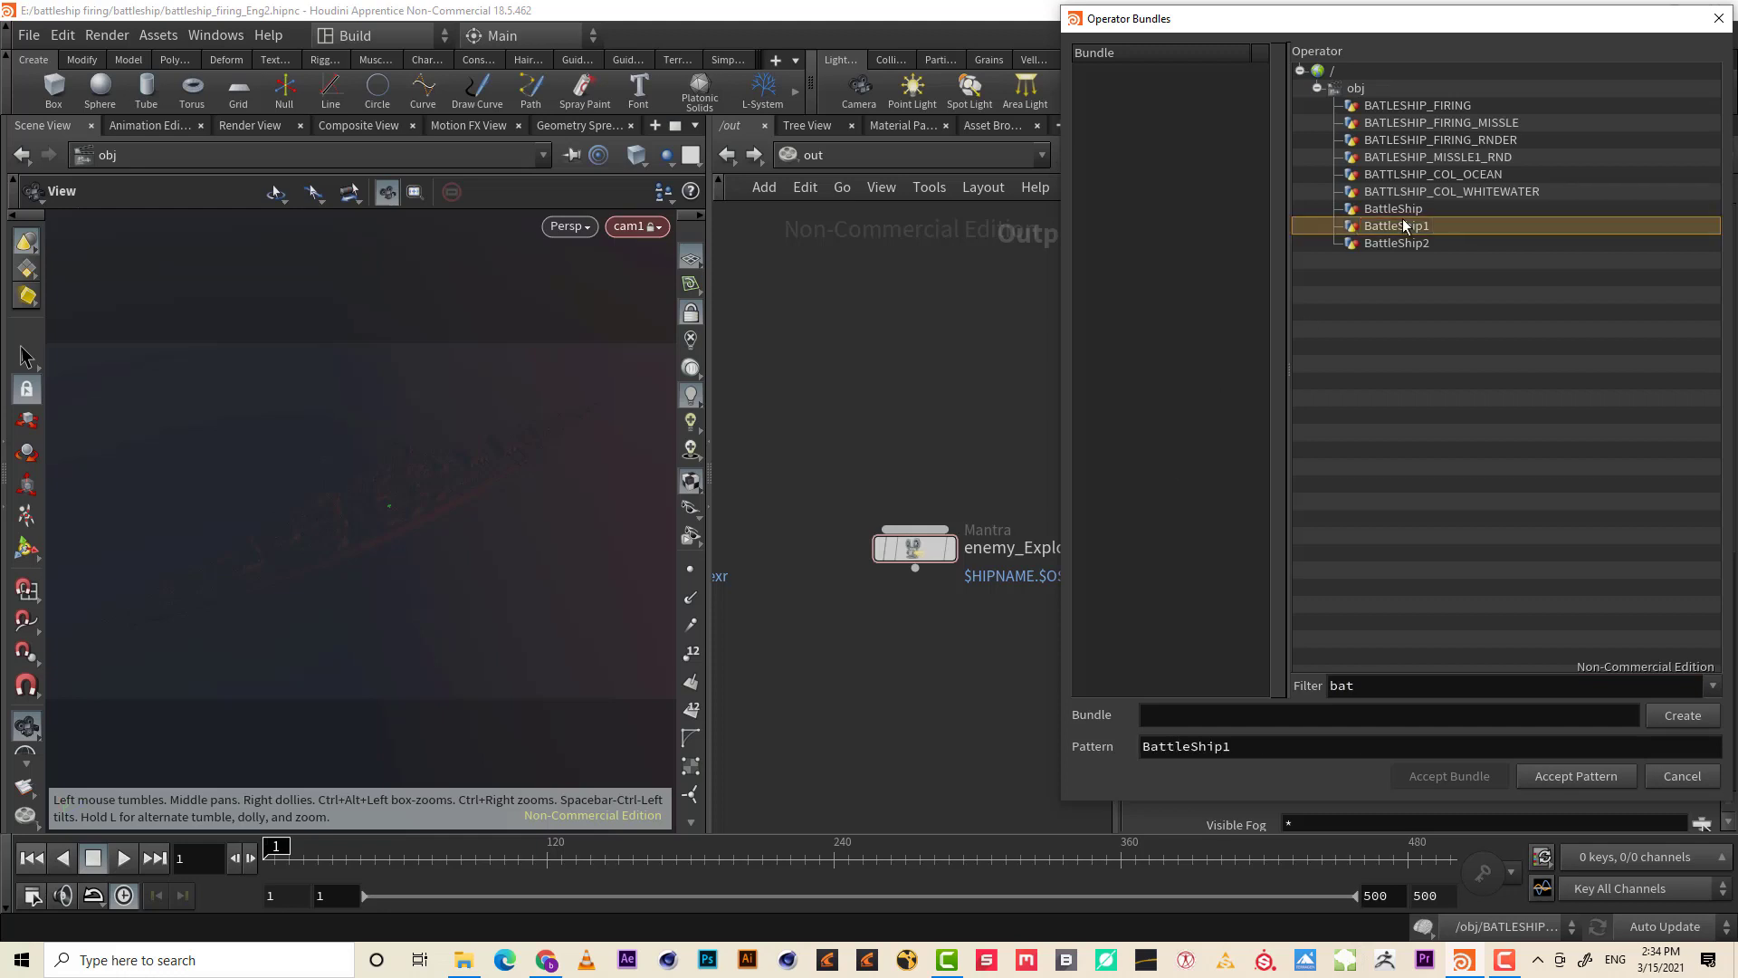
{"action": "left_click", "coordinate": [1403, 209]}
{"action": "left_click", "coordinate": [1598, 776]}
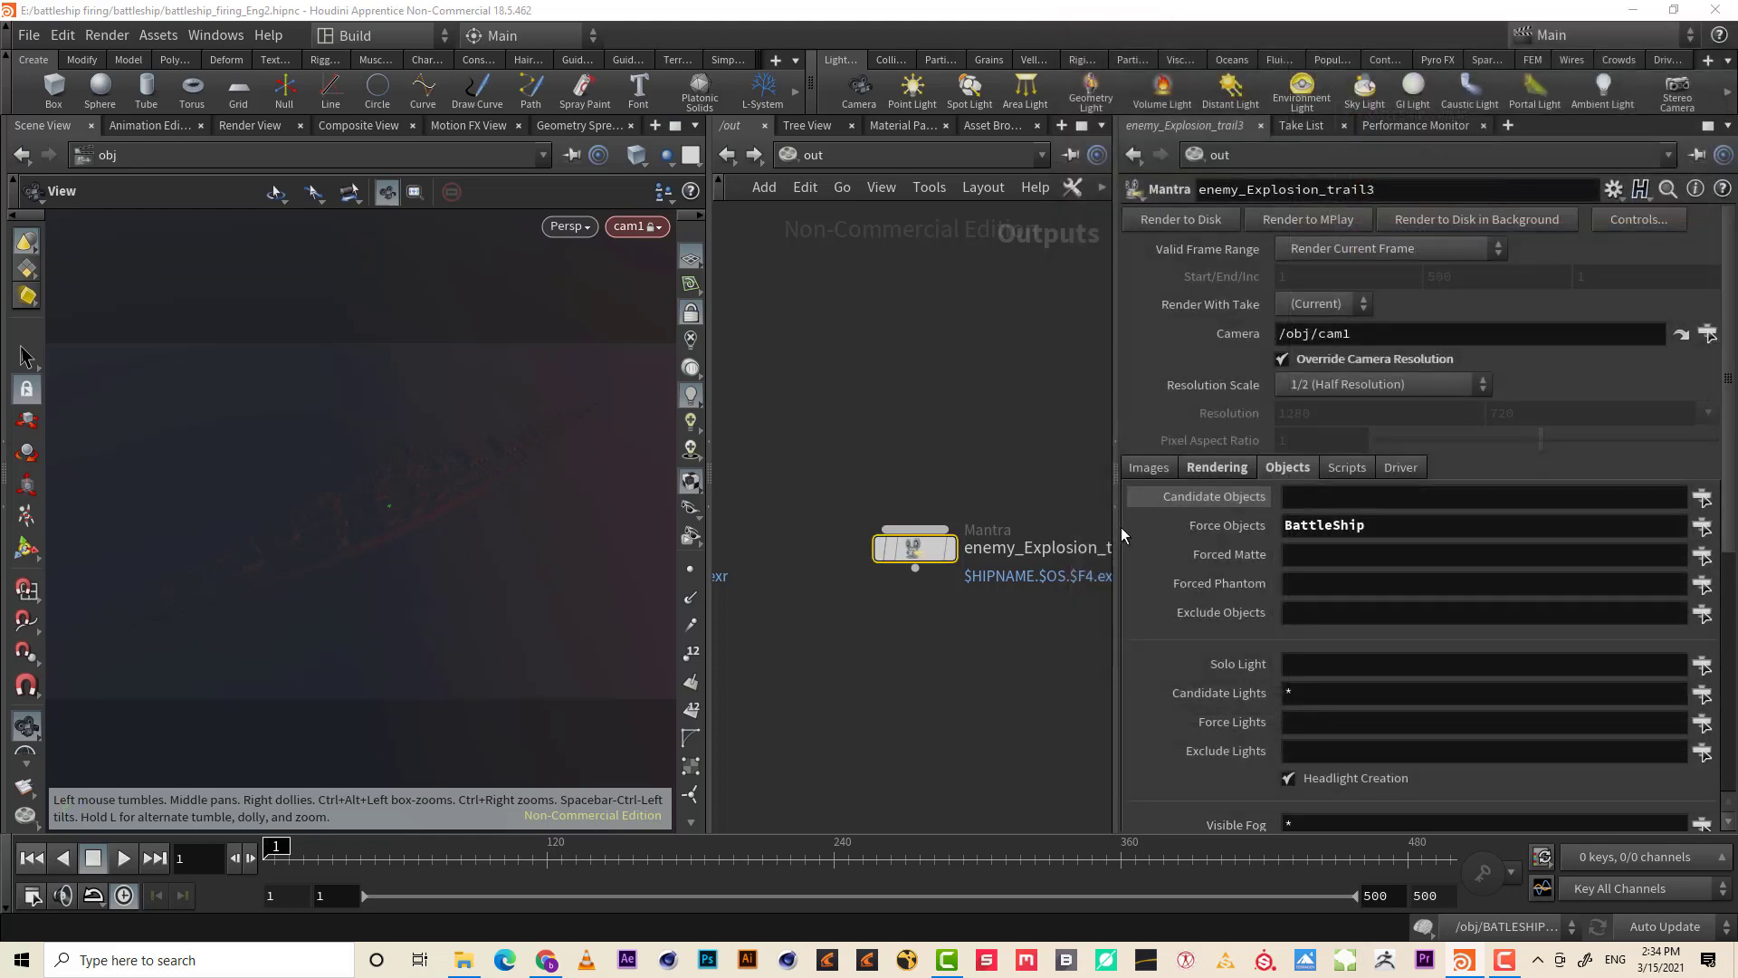
- Rename the enemy_Explosion_trail3 node to BattleShip
{"action": "key", "text": "h"}
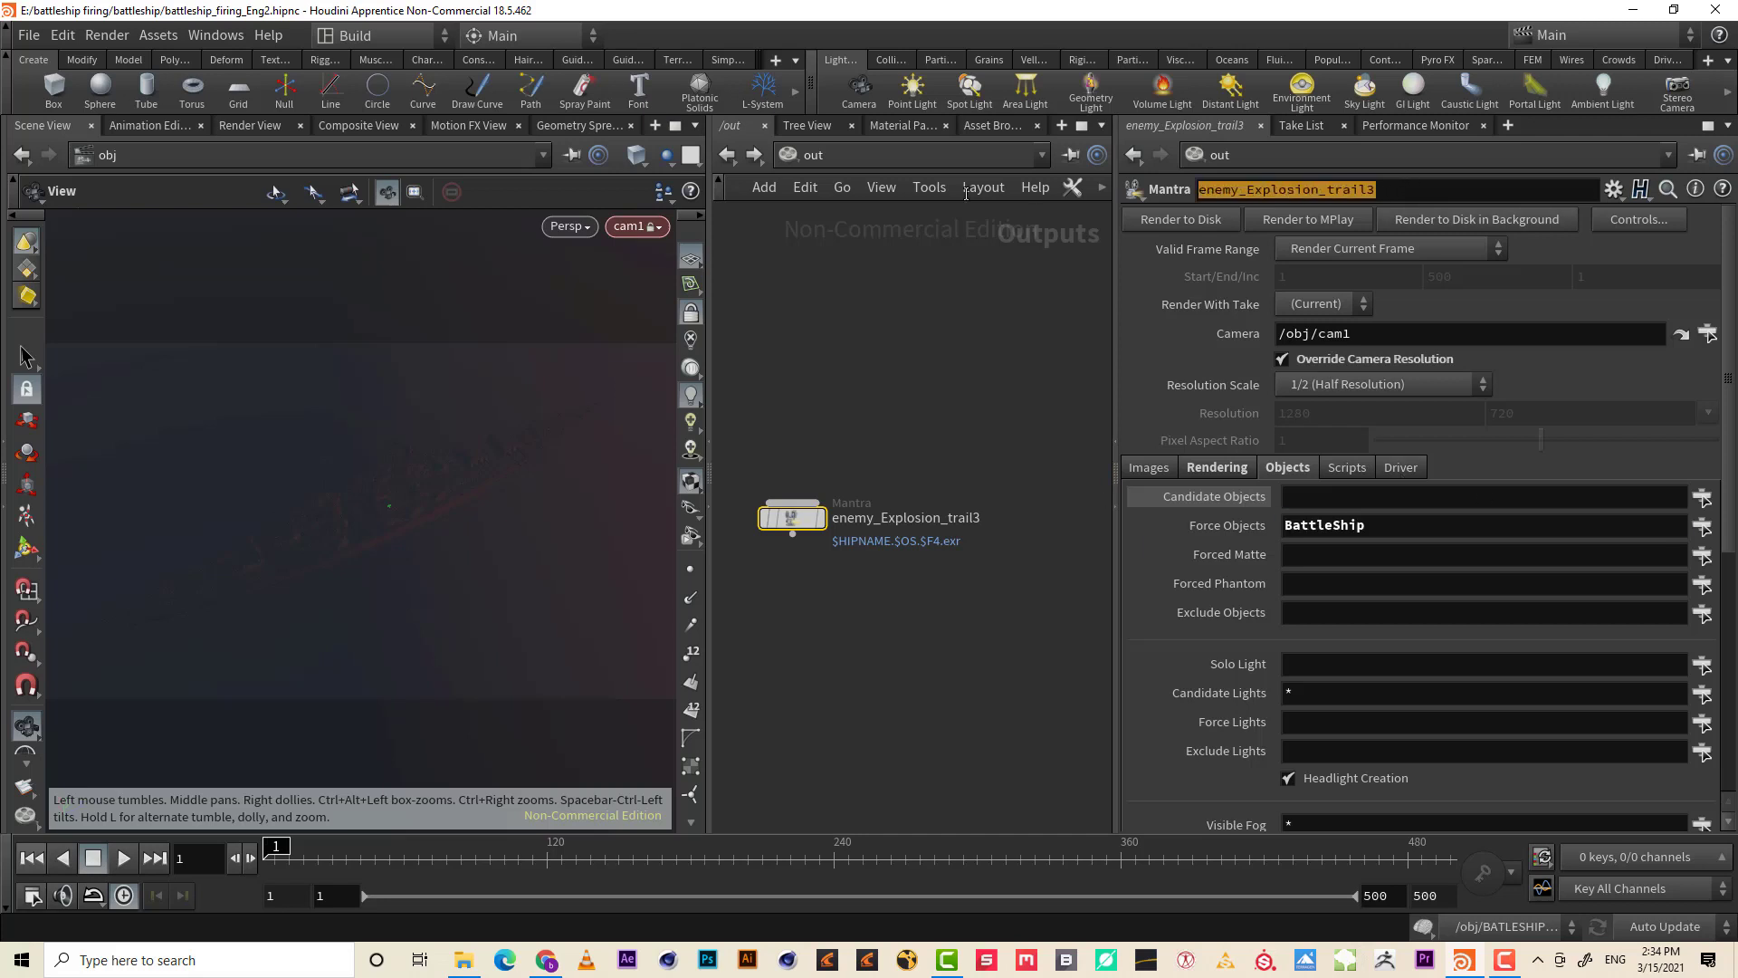
{"action": "type", "text": "BattleShip"}
{"action": "key", "text": "Return"}
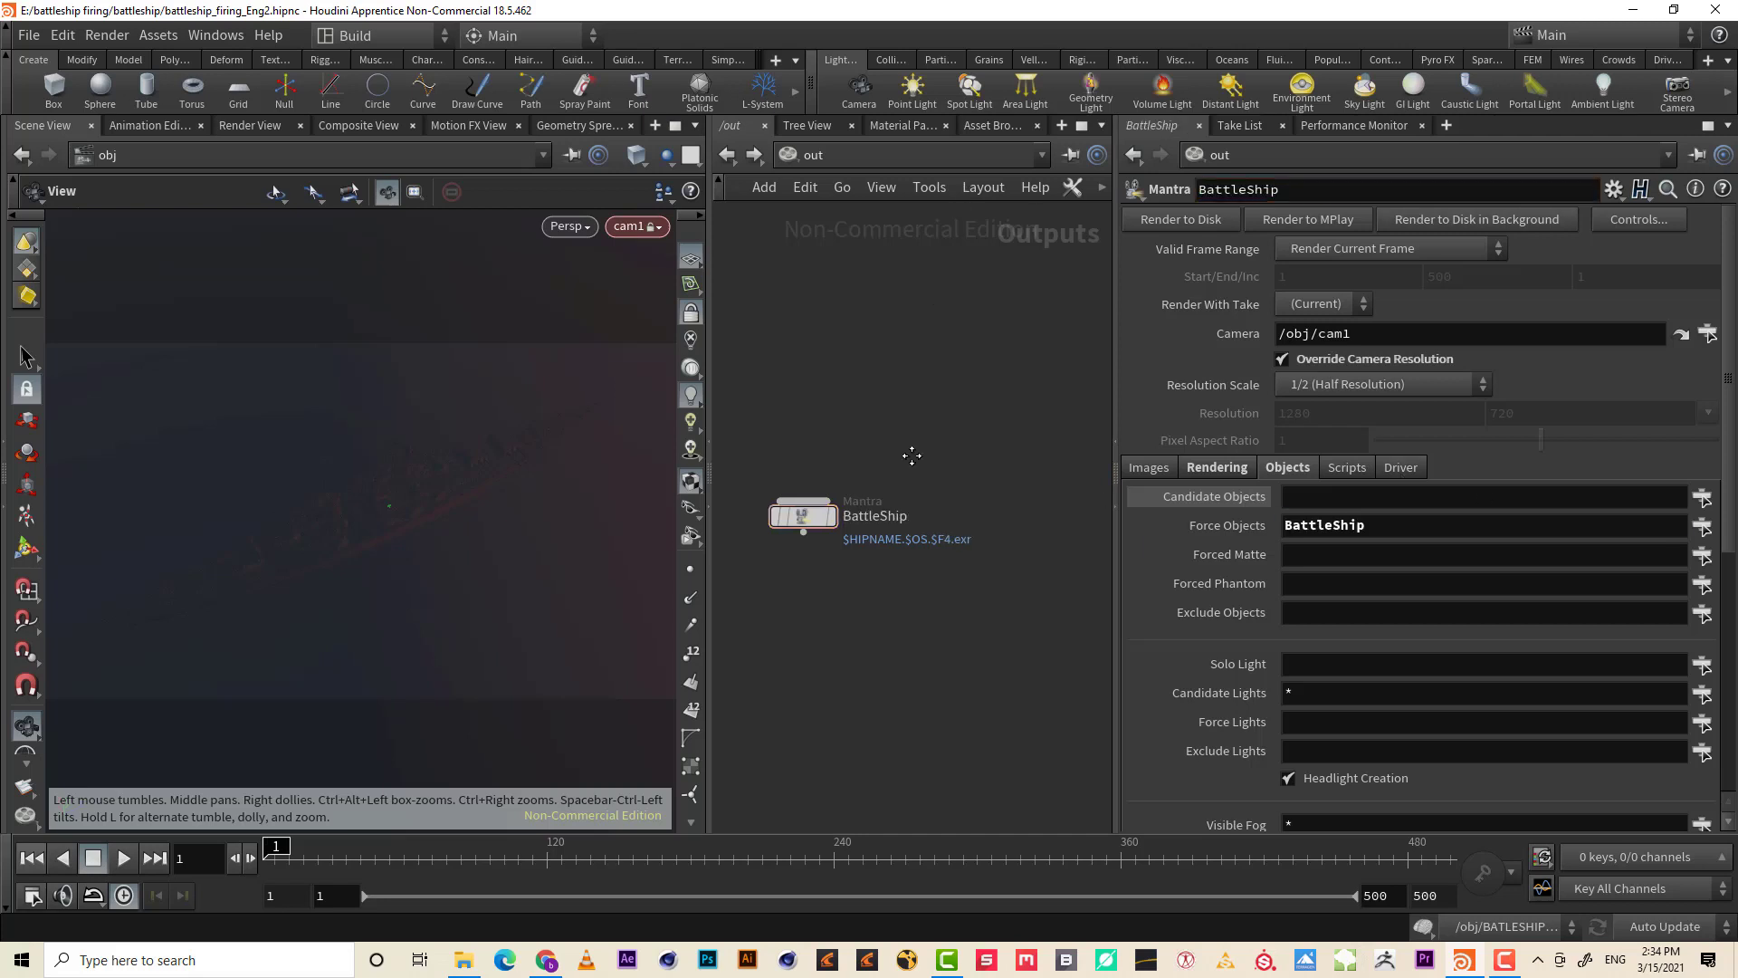
{"action": "middle_click_drag", "start_coordinate": [912, 455], "coordinate": [1119, 407]}
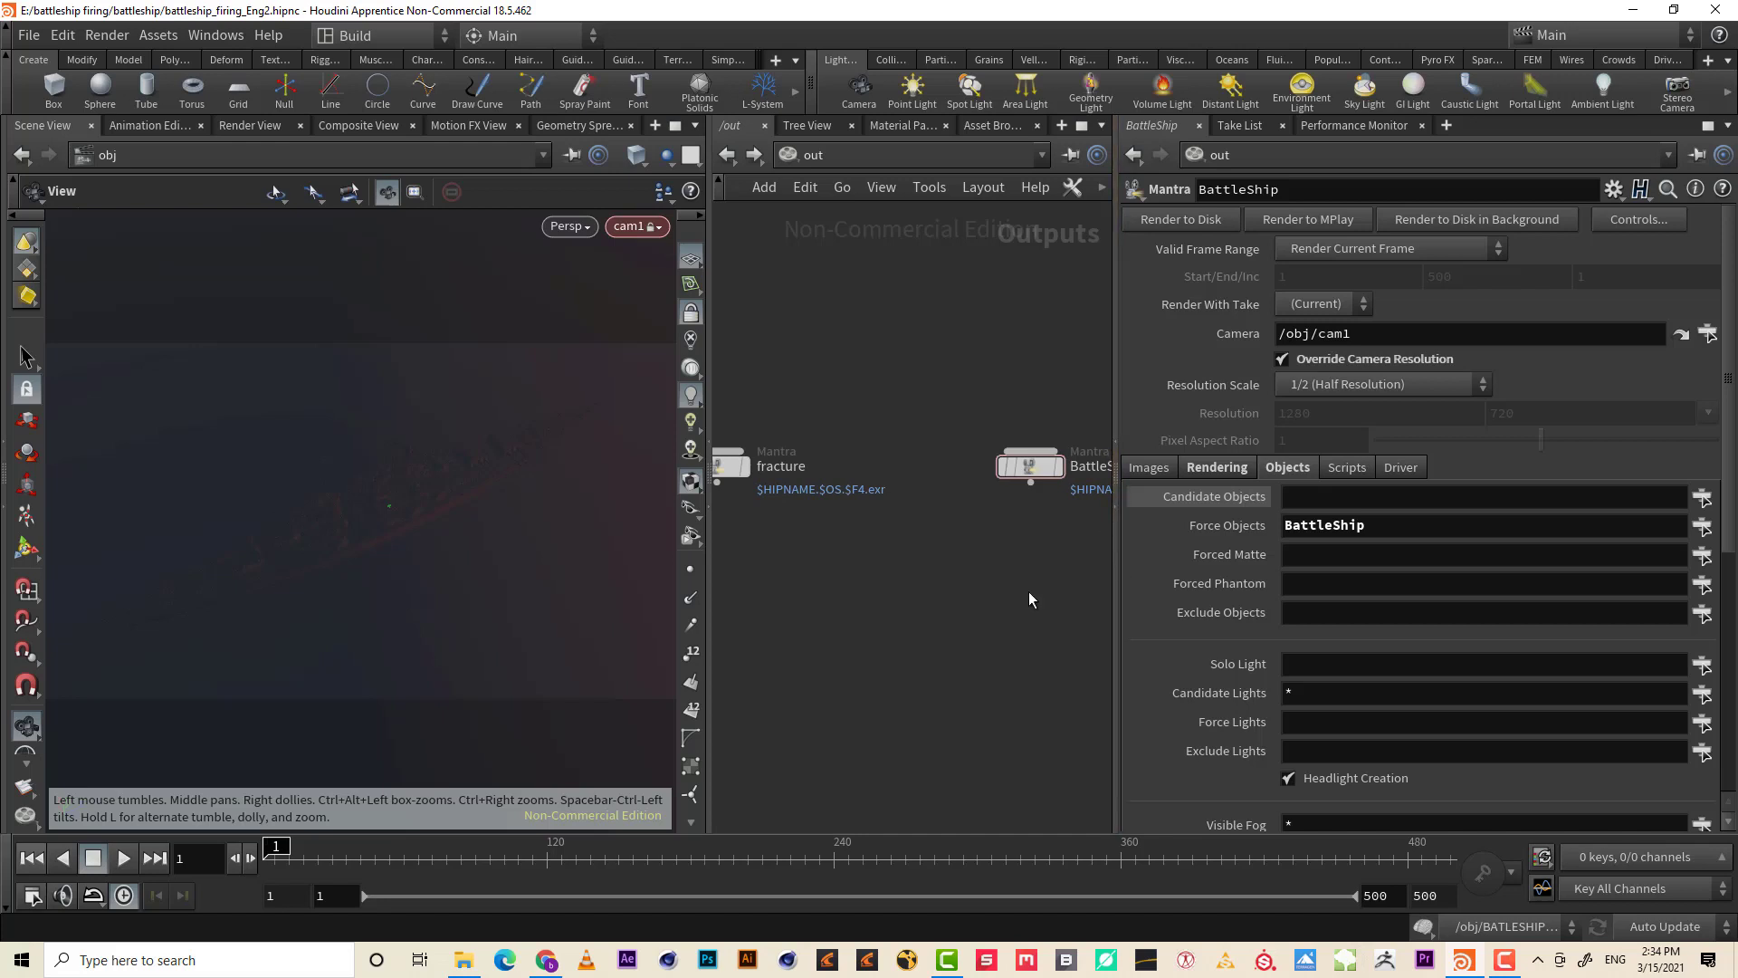
- Box-select all twelve Mantra render nodes in the /out network
{"action": "left_click", "coordinate": [1363, 554]}
{"action": "scroll", "coordinate": [995, 579], "scroll_direction": "down", "scroll_amount": 5}
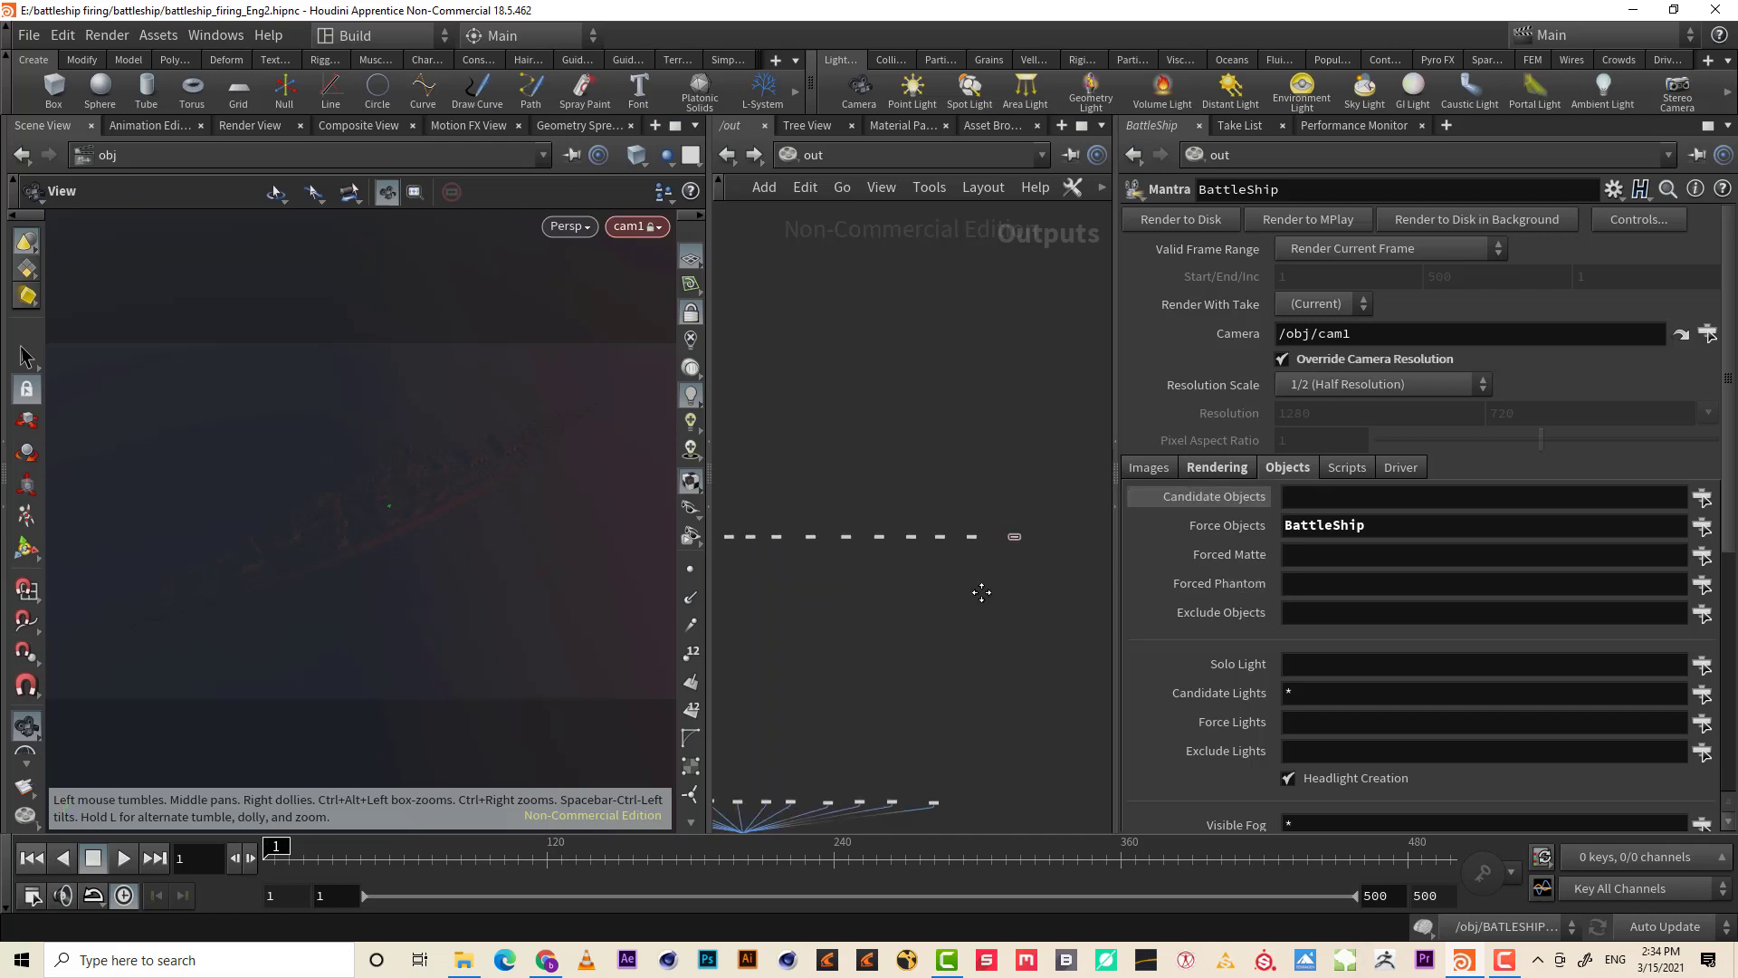
{"action": "middle_click_drag", "start_coordinate": [981, 589], "coordinate": [1010, 637]}
{"action": "left_click_drag", "start_coordinate": [1105, 616], "coordinate": [788, 598]}
{"action": "scroll", "coordinate": [947, 588], "scroll_direction": "up", "scroll_amount": 3}
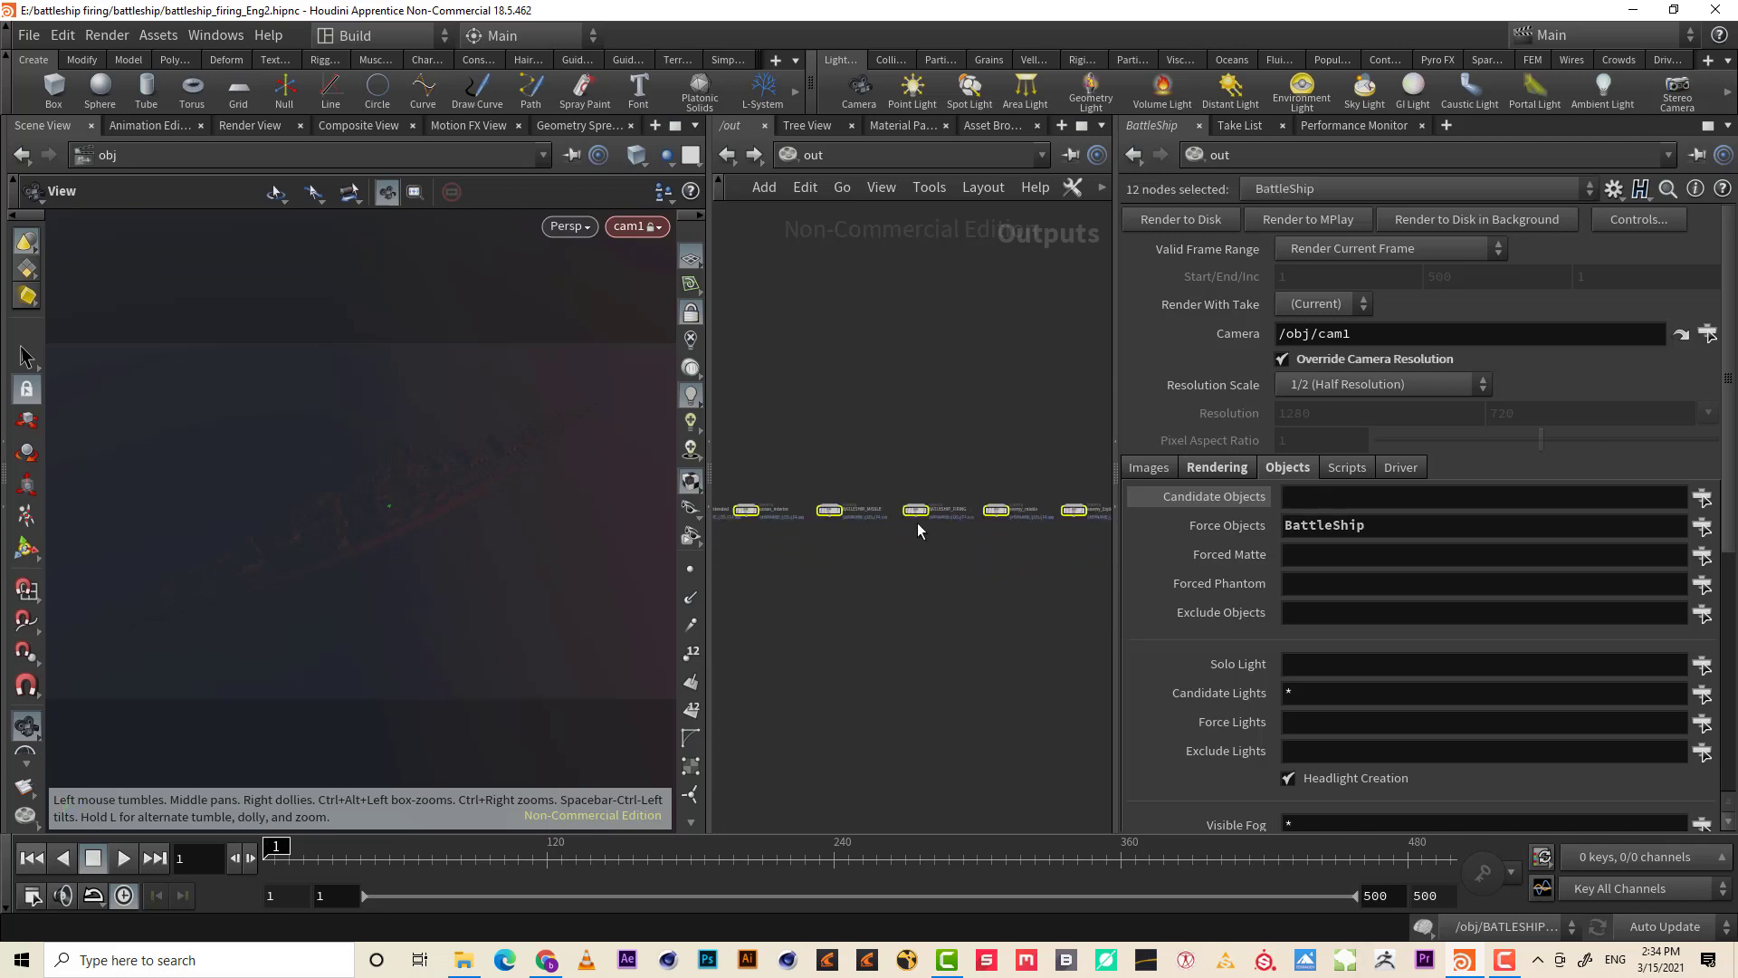
- Feed the selected nodes into a new merge2 node and open its render options
{"action": "left_click", "coordinate": [916, 523]}
{"action": "key", "text": "Tab"}
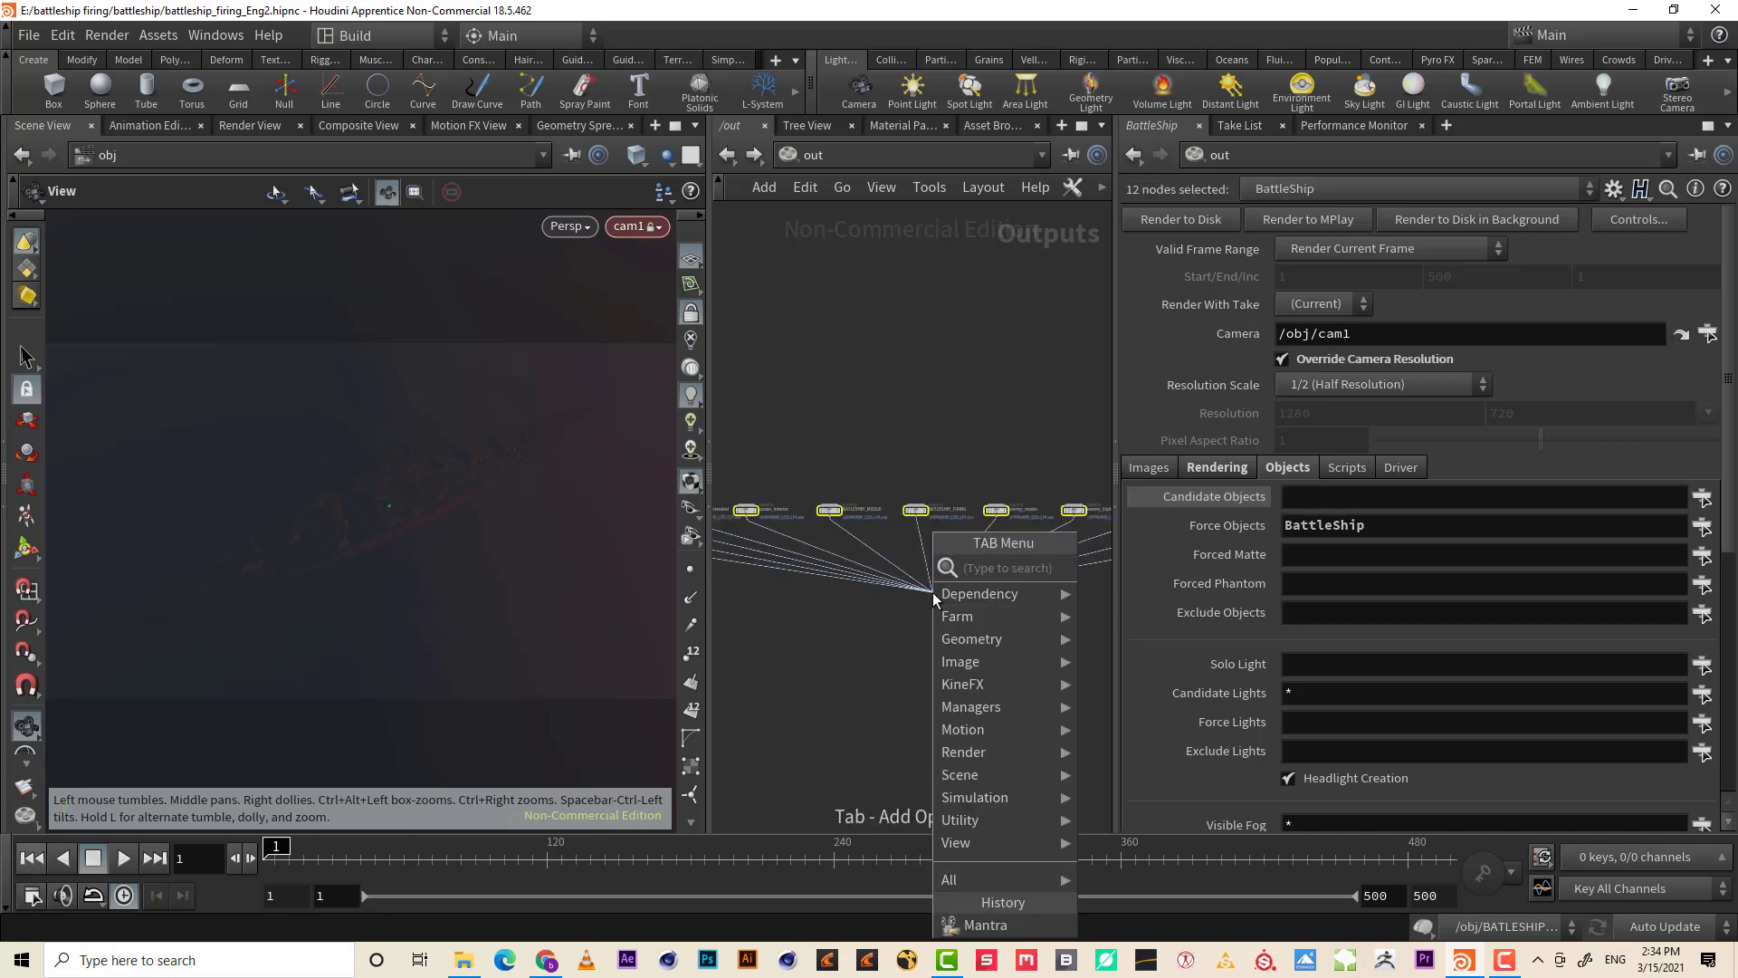
{"action": "type", "text": "mer"}
{"action": "key", "text": "Return"}
{"action": "left_click", "coordinate": [935, 599]}
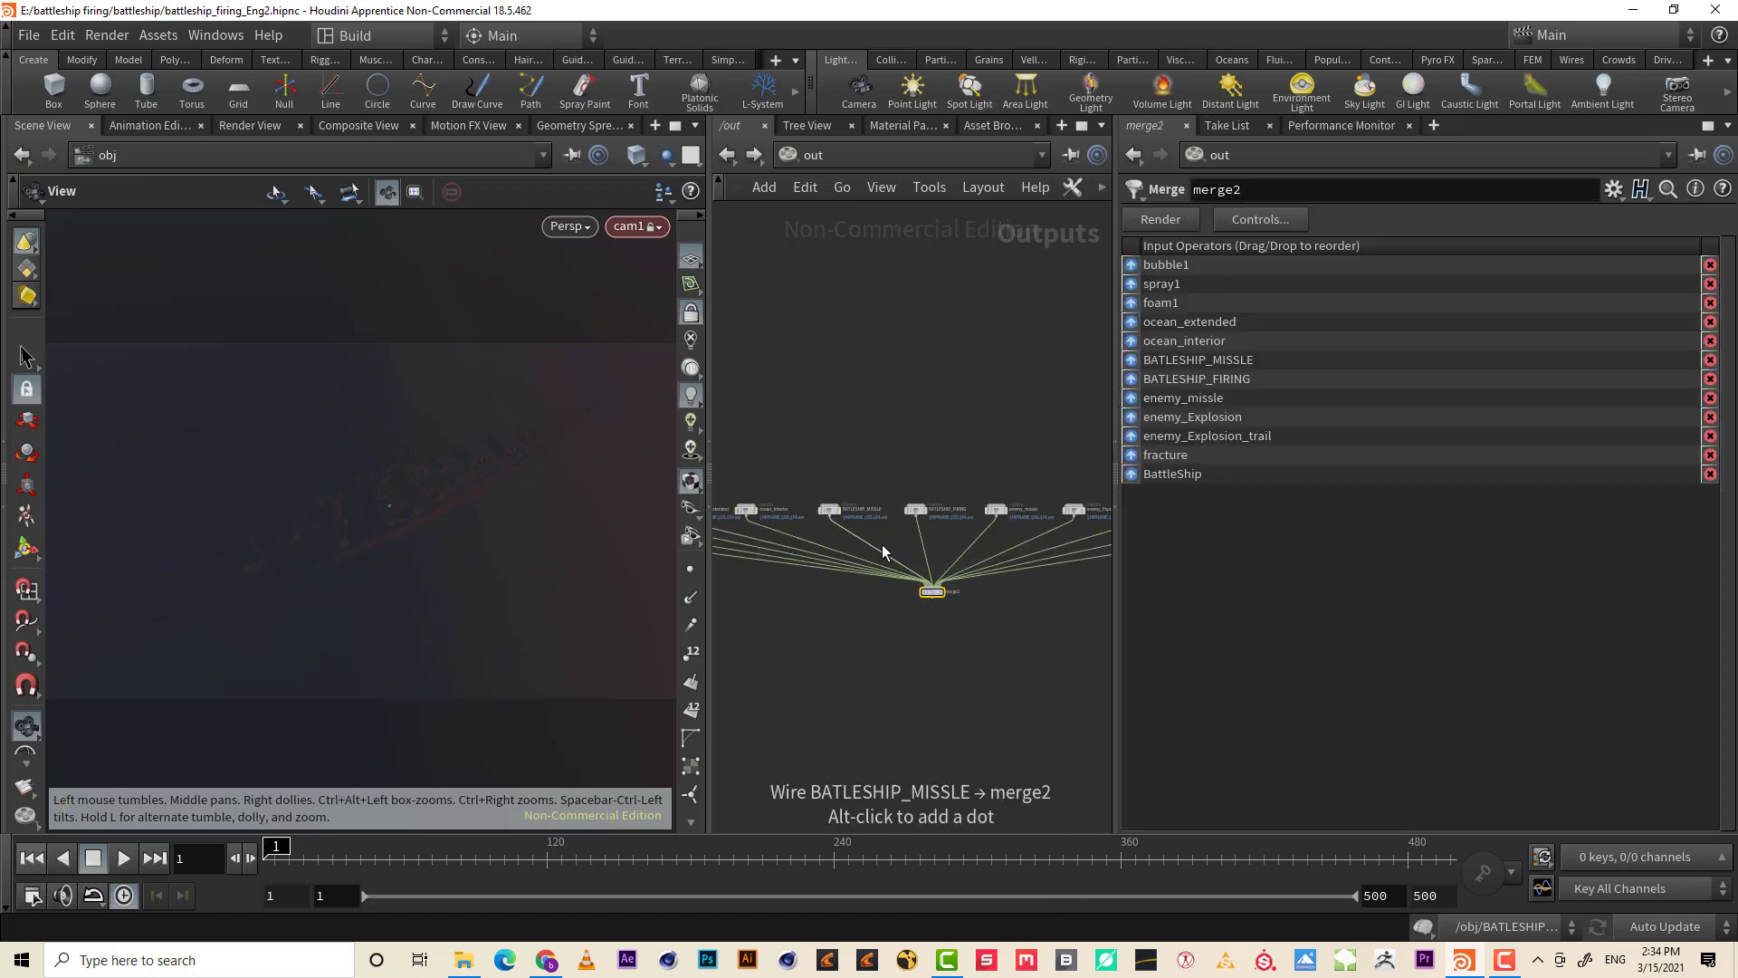
{"action": "scroll", "coordinate": [991, 616], "scroll_direction": "up", "scroll_amount": 3}
{"action": "scroll", "coordinate": [1066, 600], "scroll_direction": "up", "scroll_amount": 2}
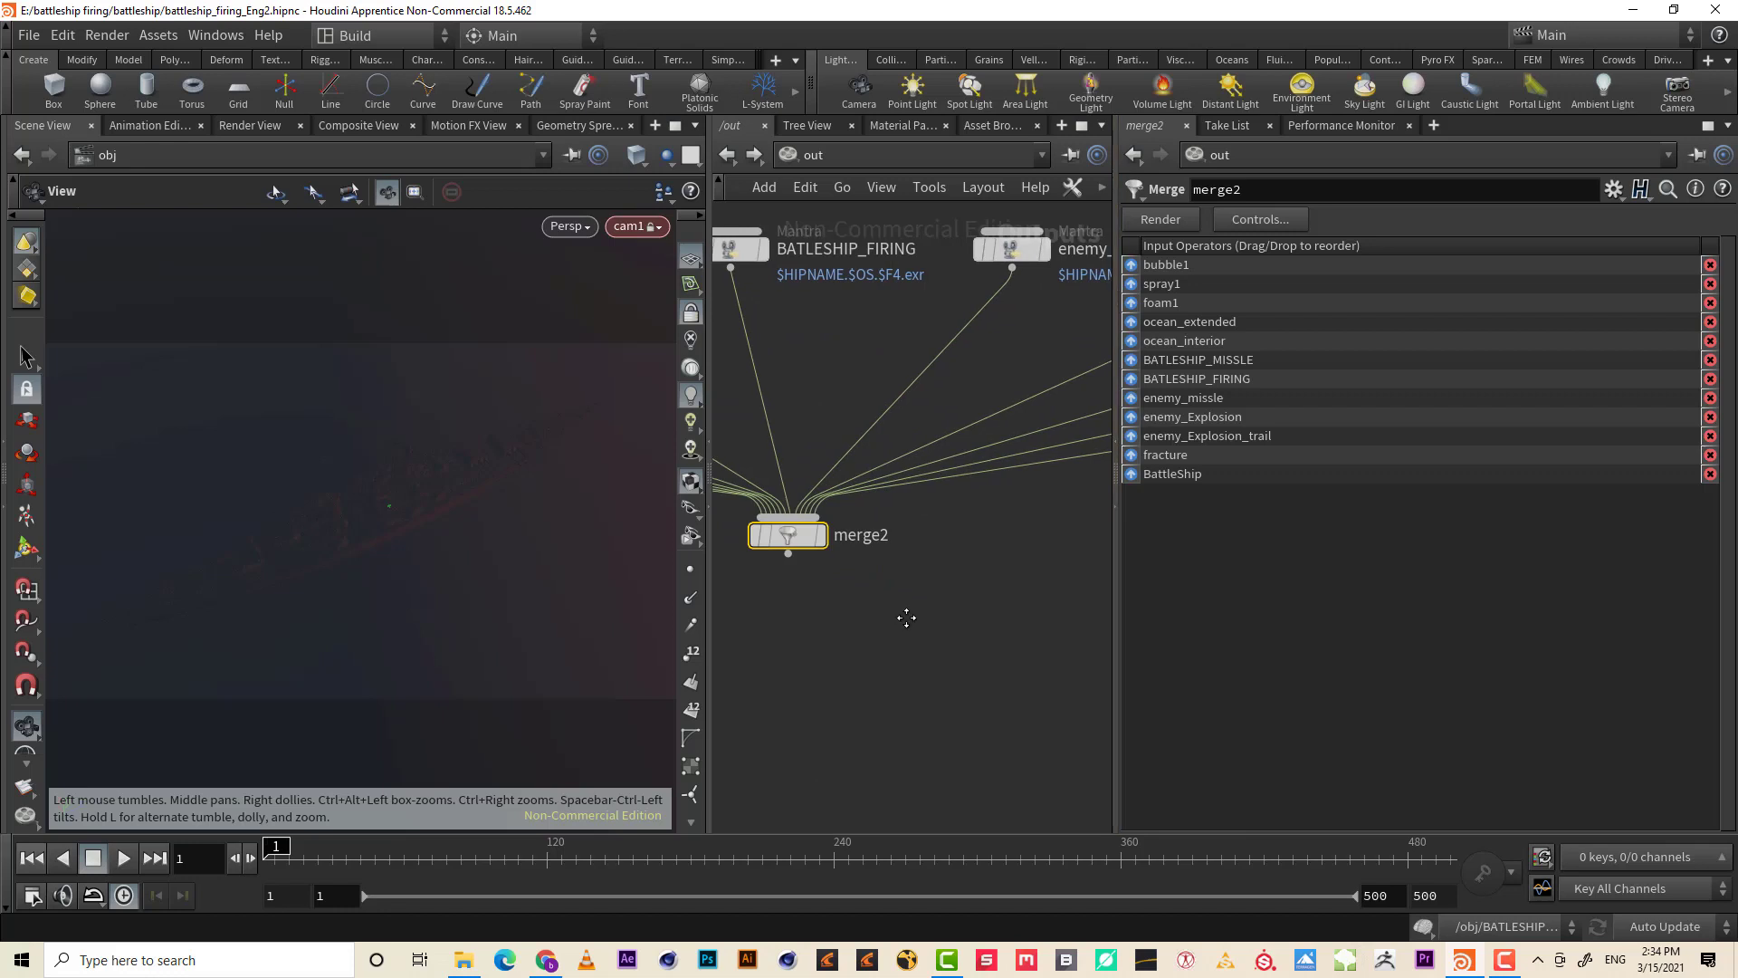
{"action": "scroll", "coordinate": [903, 612], "scroll_direction": "up", "scroll_amount": 2}
{"action": "scroll", "coordinate": [1031, 652], "scroll_direction": "up", "scroll_amount": 1}
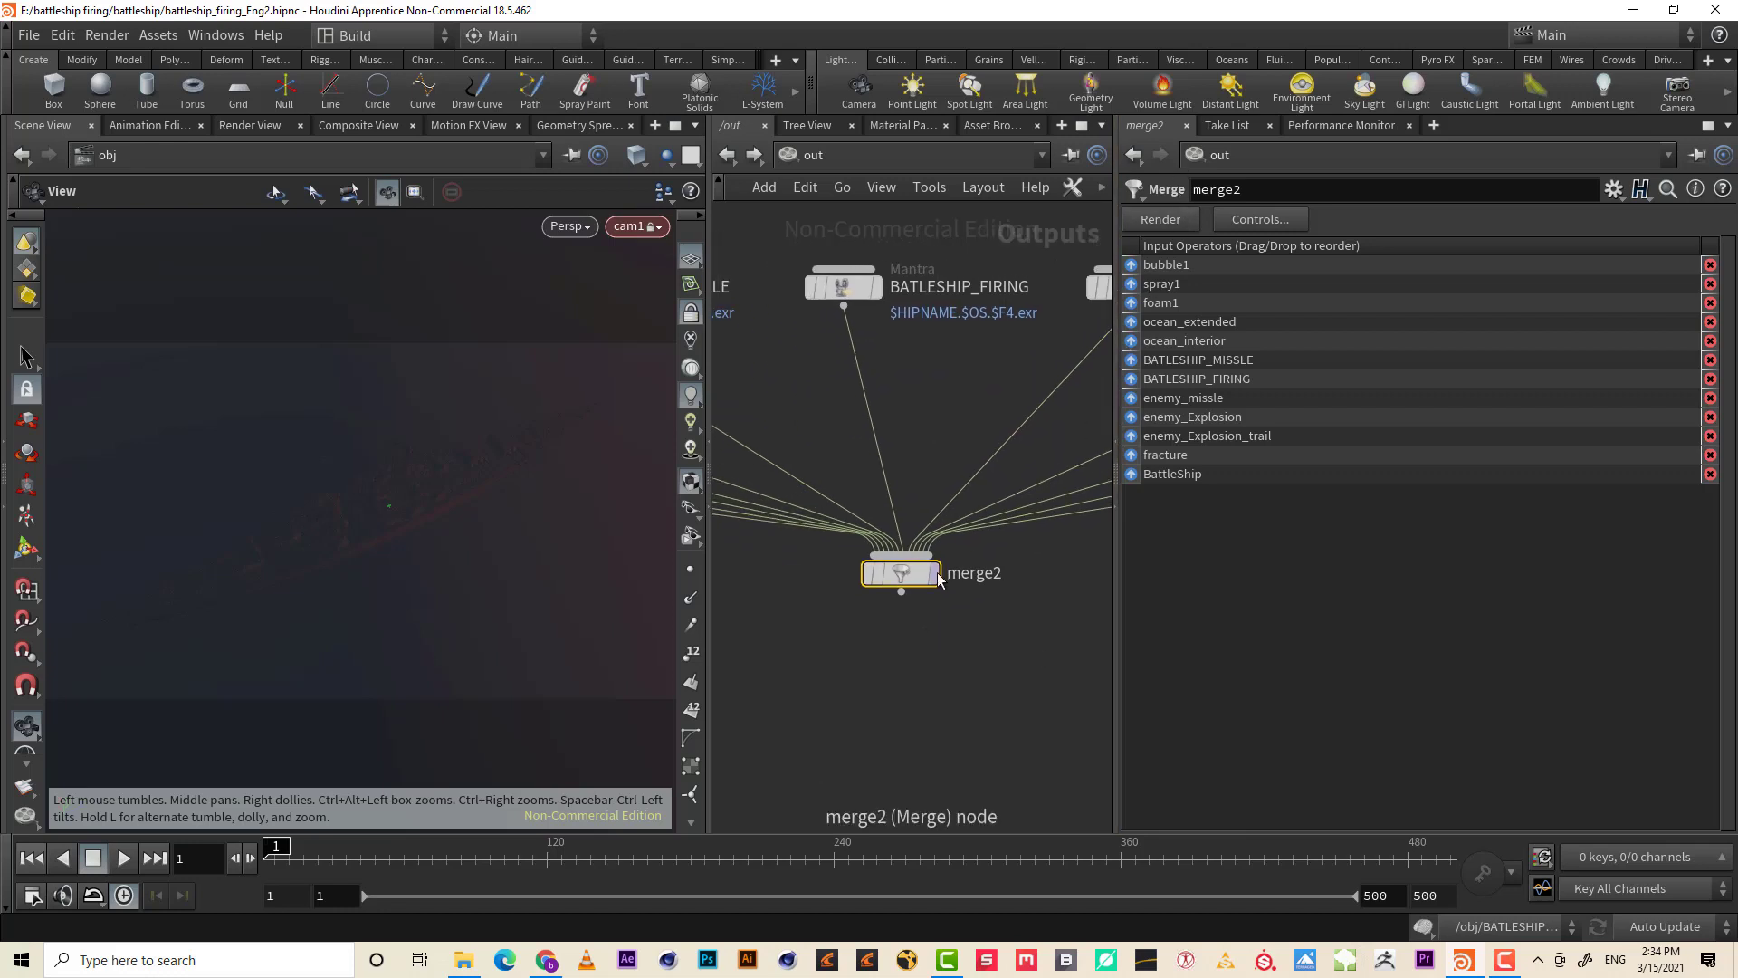
{"action": "left_click", "coordinate": [874, 573]}
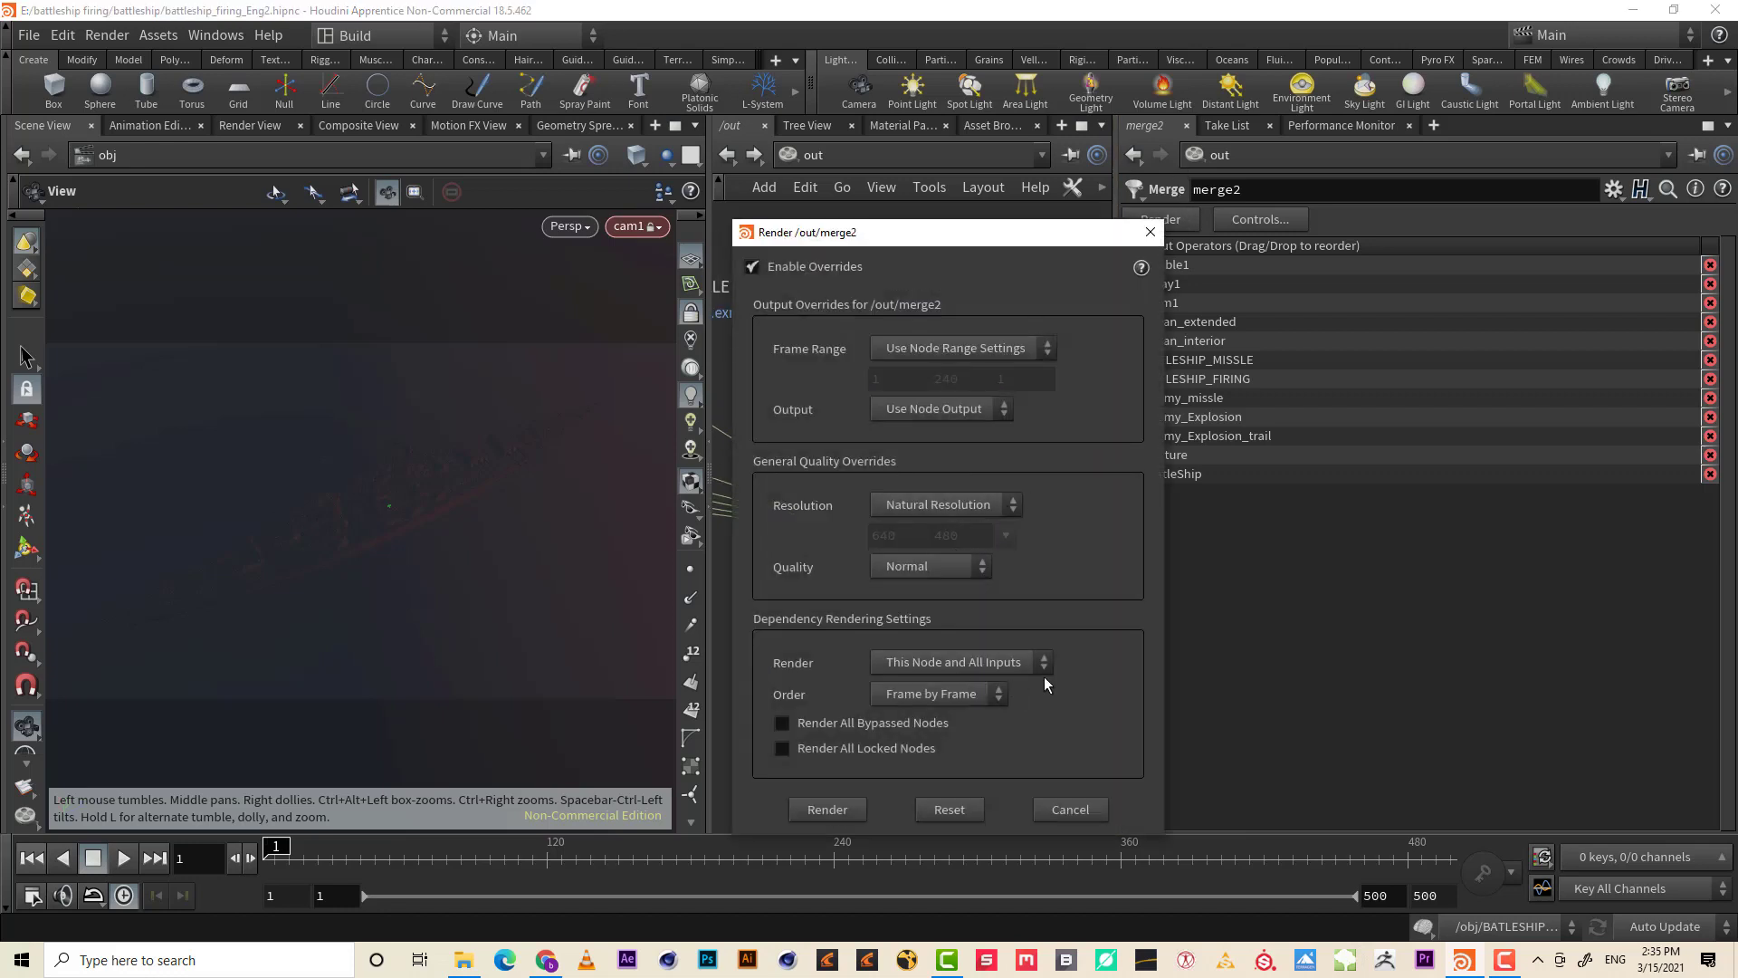
- Set merge2's render order to node by node and close its render options
{"action": "left_click", "coordinate": [964, 697]}
{"action": "left_click", "coordinate": [923, 739]}
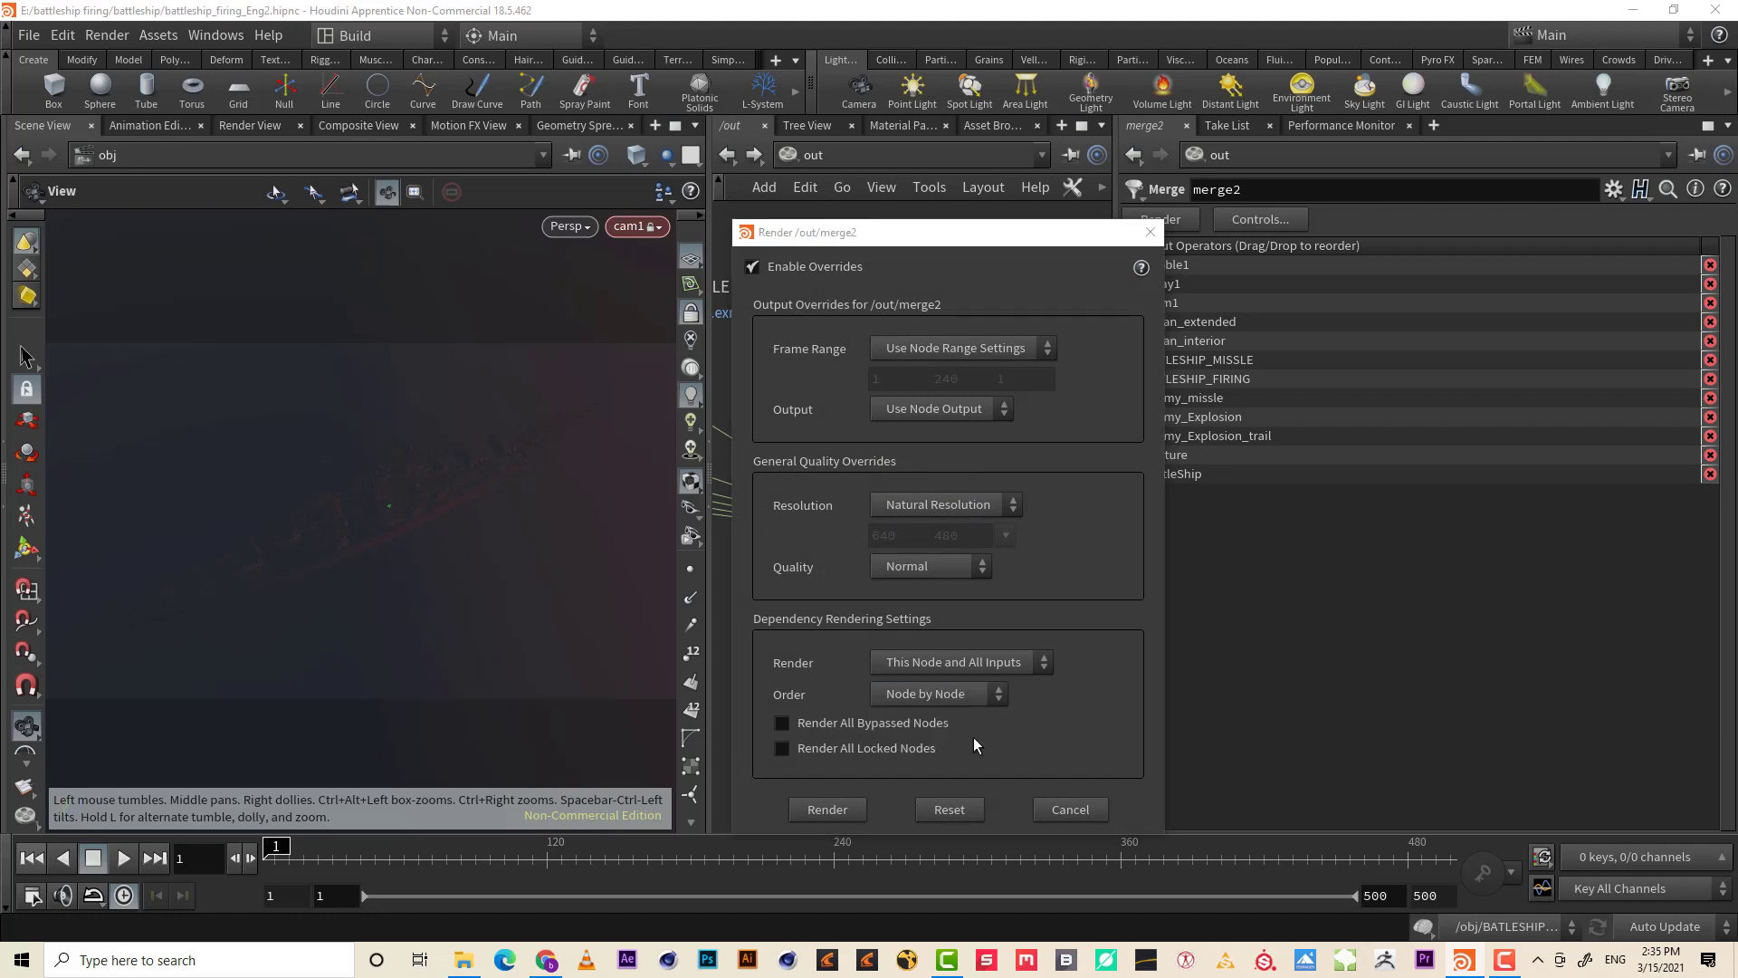
{"action": "left_click", "coordinate": [1149, 232]}
{"action": "scroll", "coordinate": [959, 367], "scroll_direction": "down", "scroll_amount": 3}
{"action": "scroll", "coordinate": [943, 507], "scroll_direction": "down", "scroll_amount": 2}
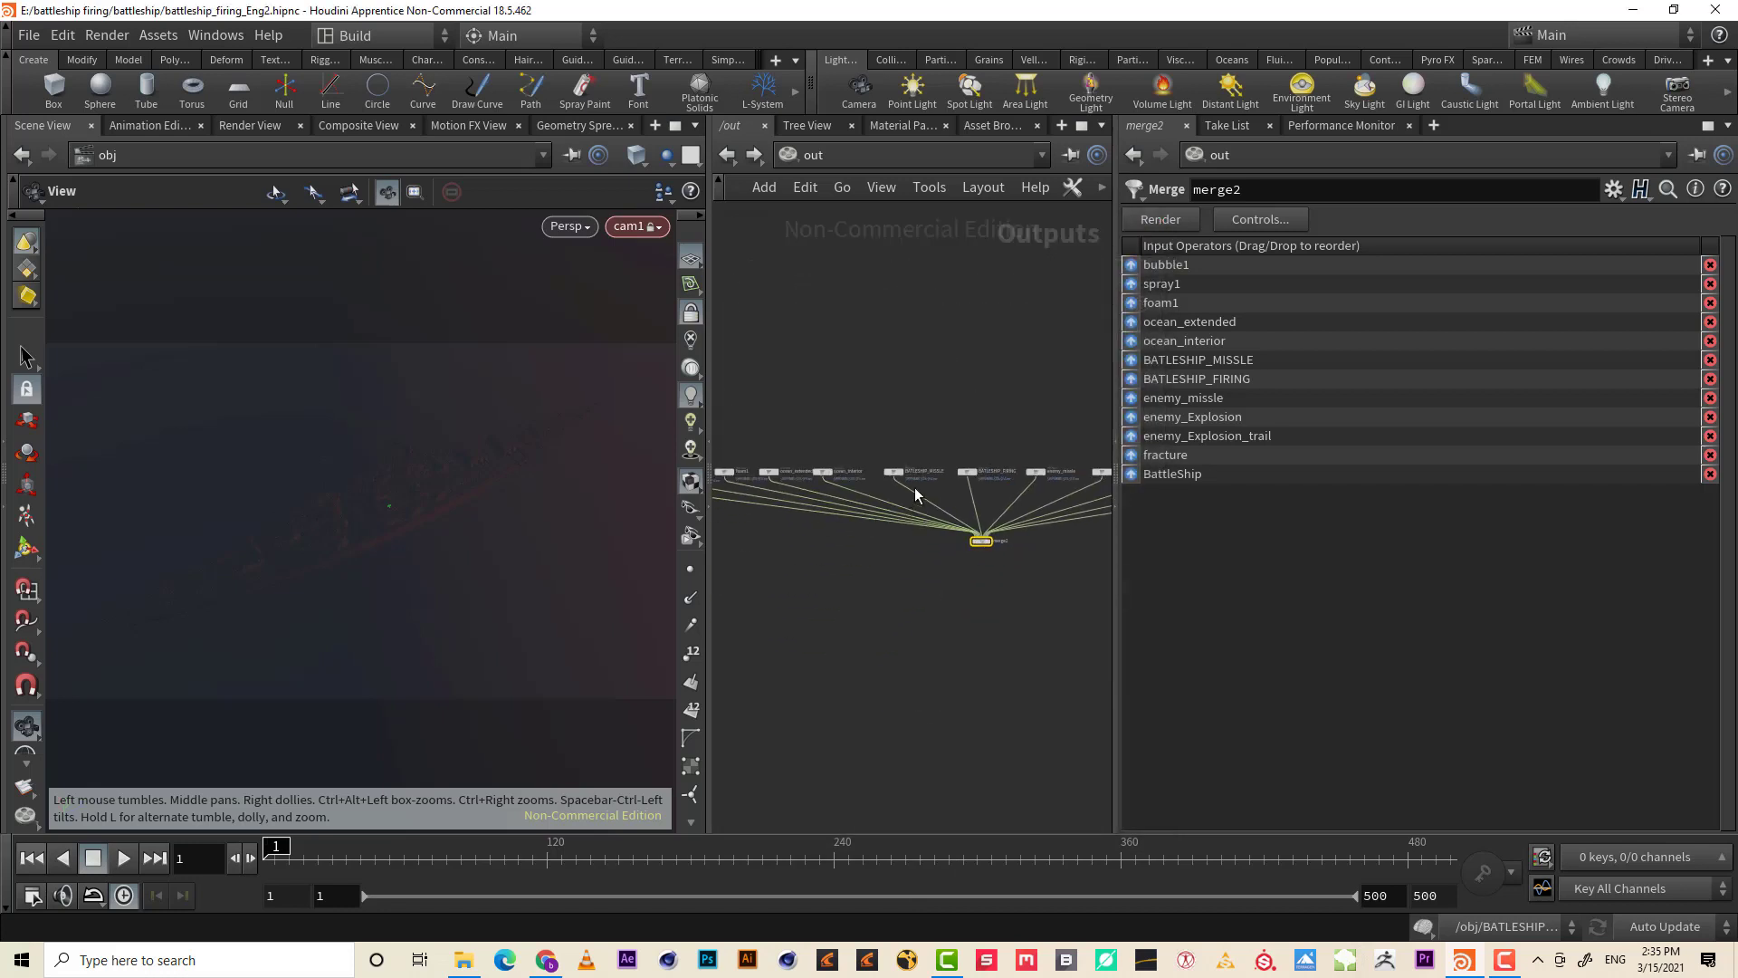
{"action": "middle_click_drag", "start_coordinate": [915, 495], "coordinate": [932, 596]}
- Maximize the network editor, reselect all twelve render nodes, then restore the viewport layout
{"action": "left_click", "coordinate": [1518, 971]}
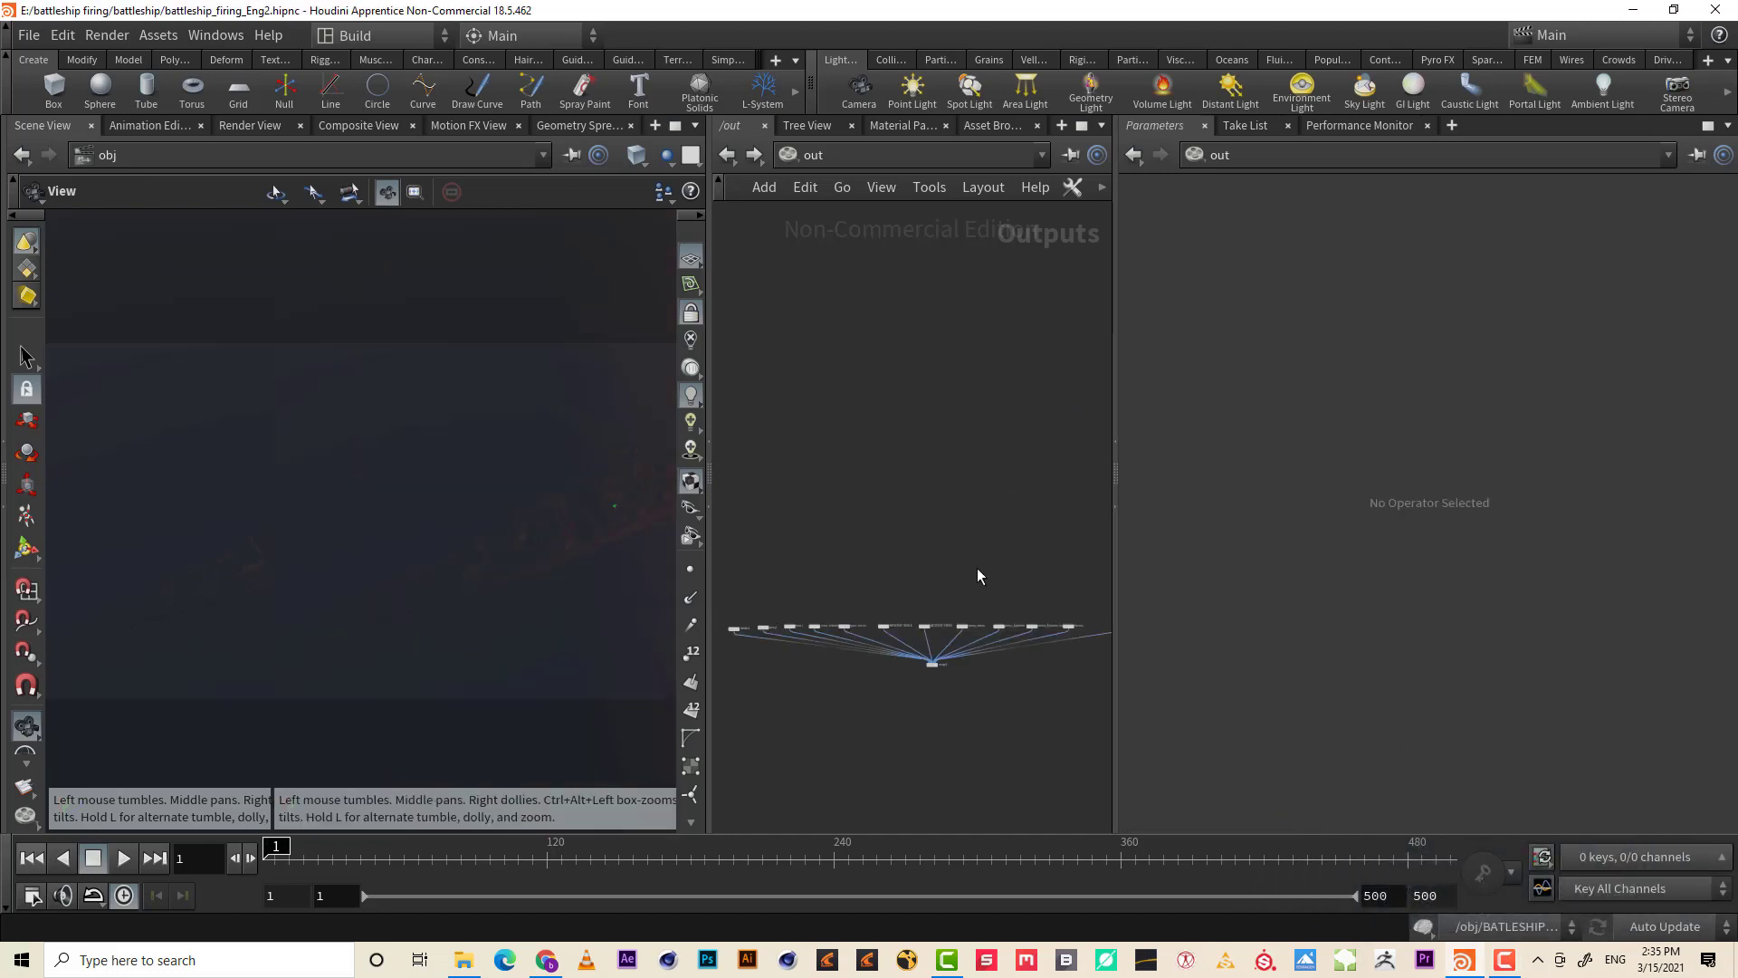
{"action": "key", "text": "ctrl+b"}
{"action": "scroll", "coordinate": [975, 574], "scroll_direction": "up", "scroll_amount": 3}
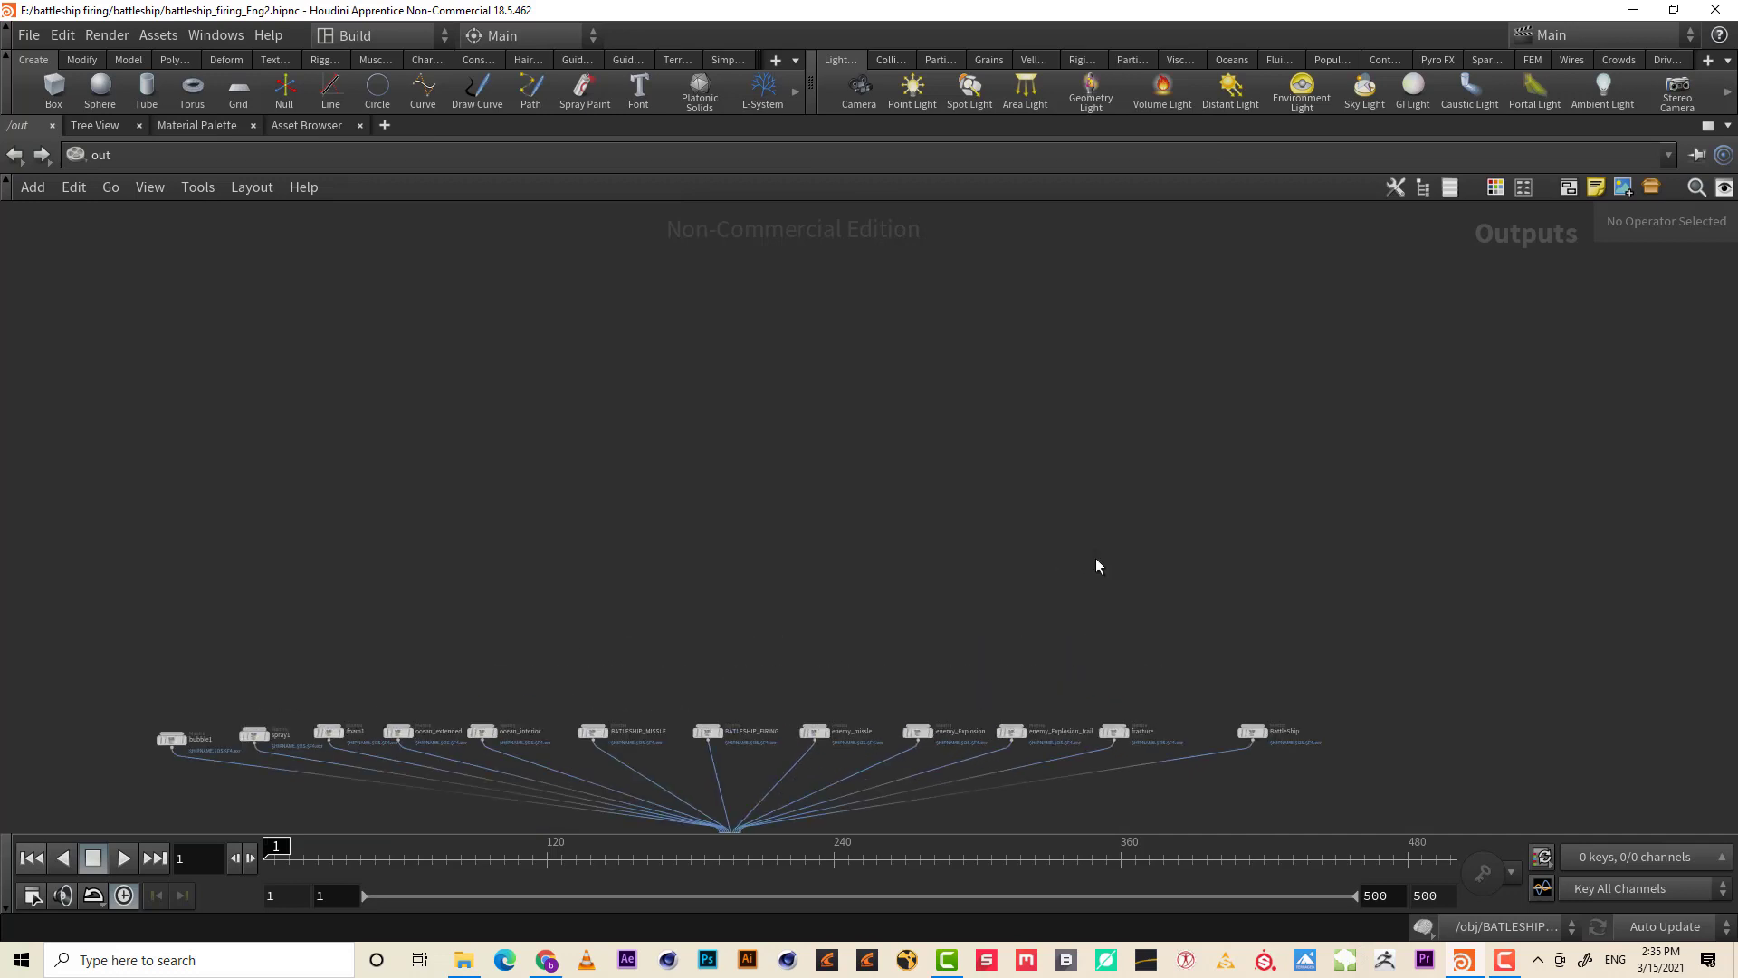
{"action": "scroll", "coordinate": [1095, 557], "scroll_direction": "up", "scroll_amount": 3}
{"action": "left_click_drag", "start_coordinate": [1384, 527], "coordinate": [166, 609]}
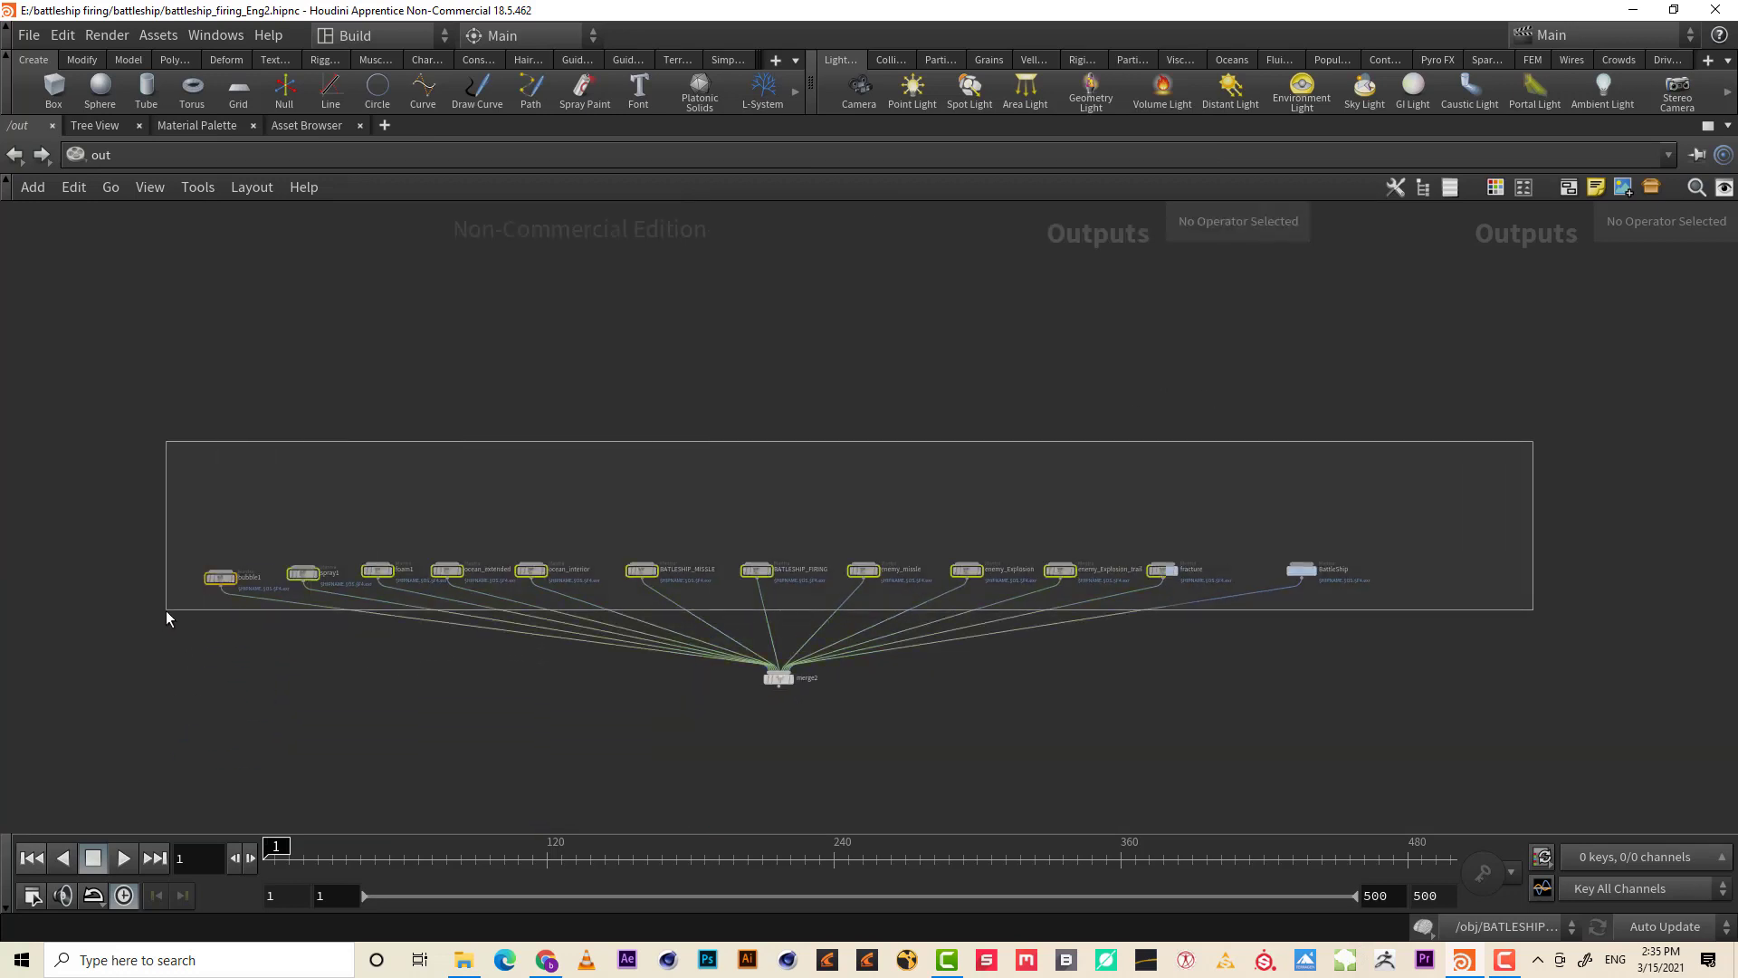
{"action": "middle_click_drag", "start_coordinate": [916, 474], "coordinate": [640, 411]}
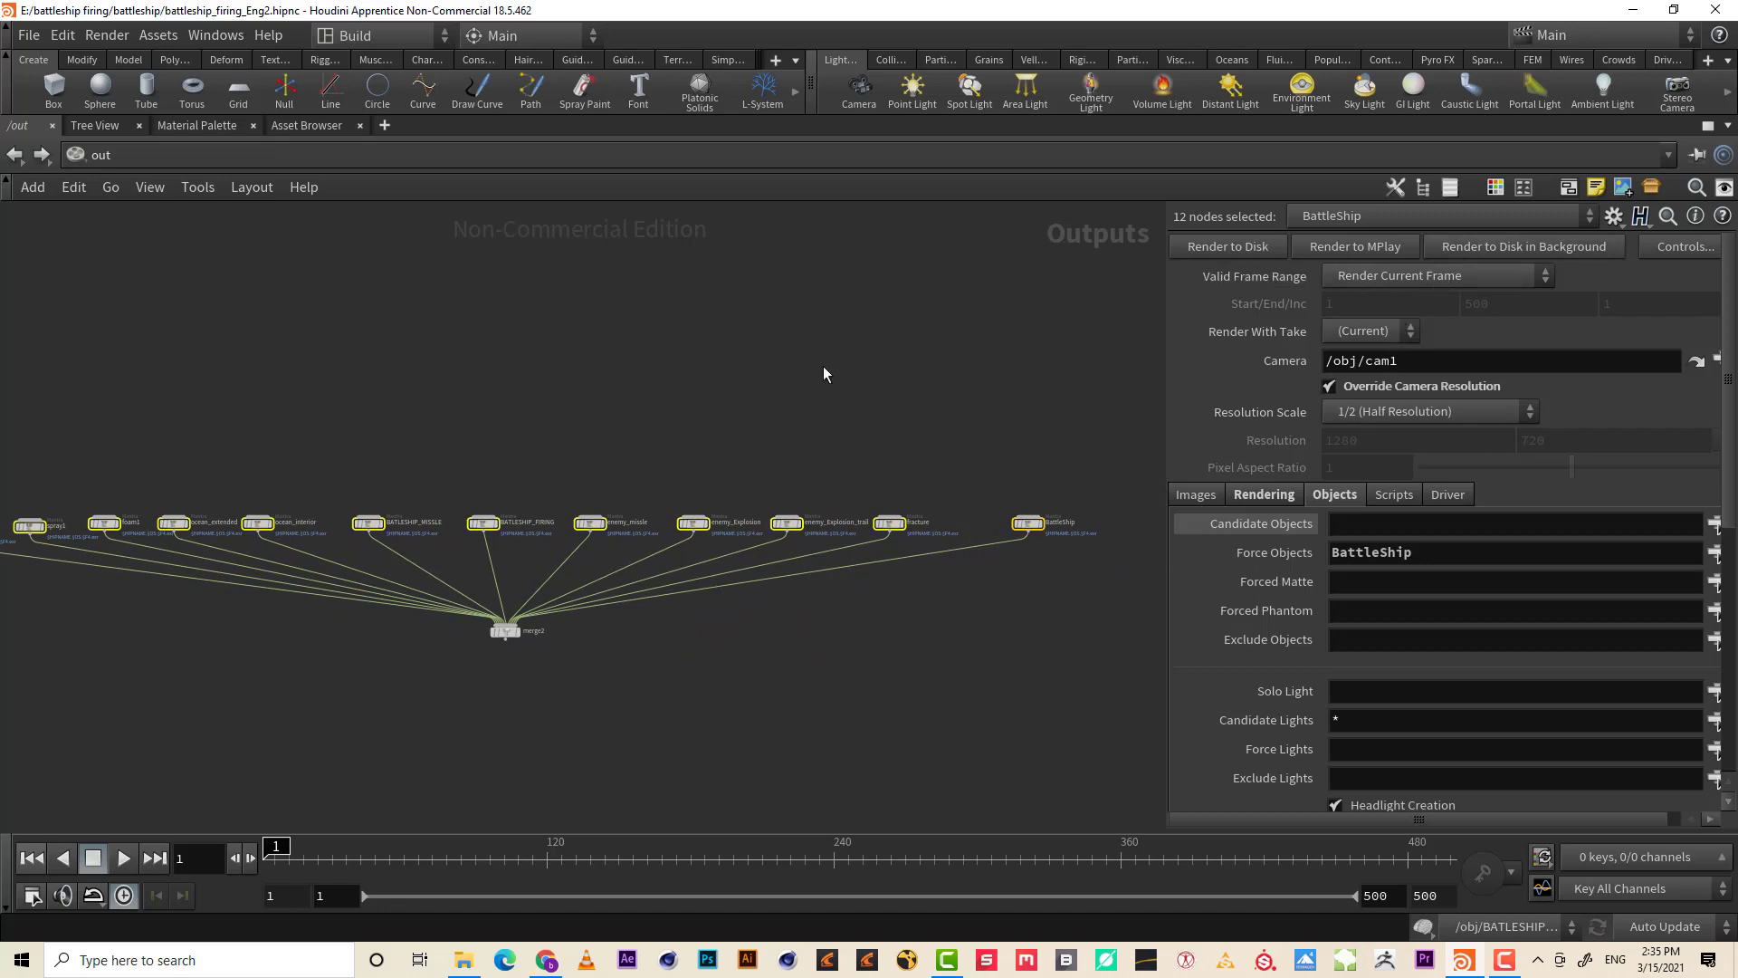
{"action": "middle_click_drag", "start_coordinate": [819, 366], "coordinate": [888, 366]}
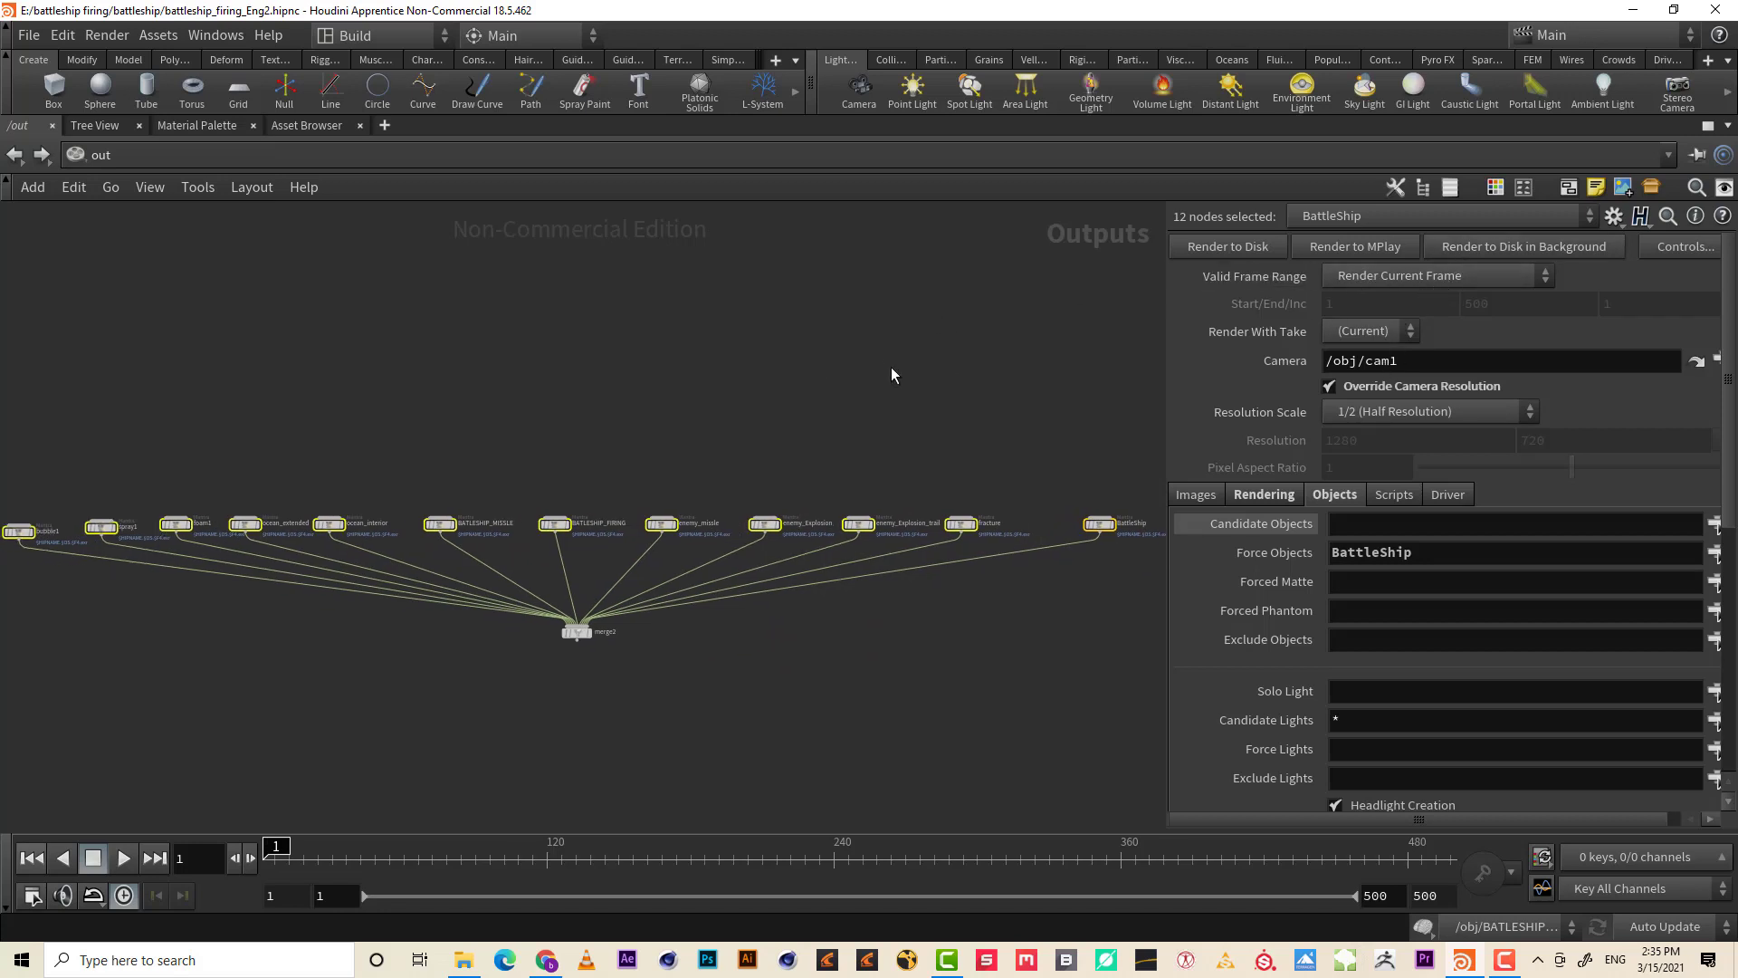
{"action": "key", "text": "ctrl+b"}
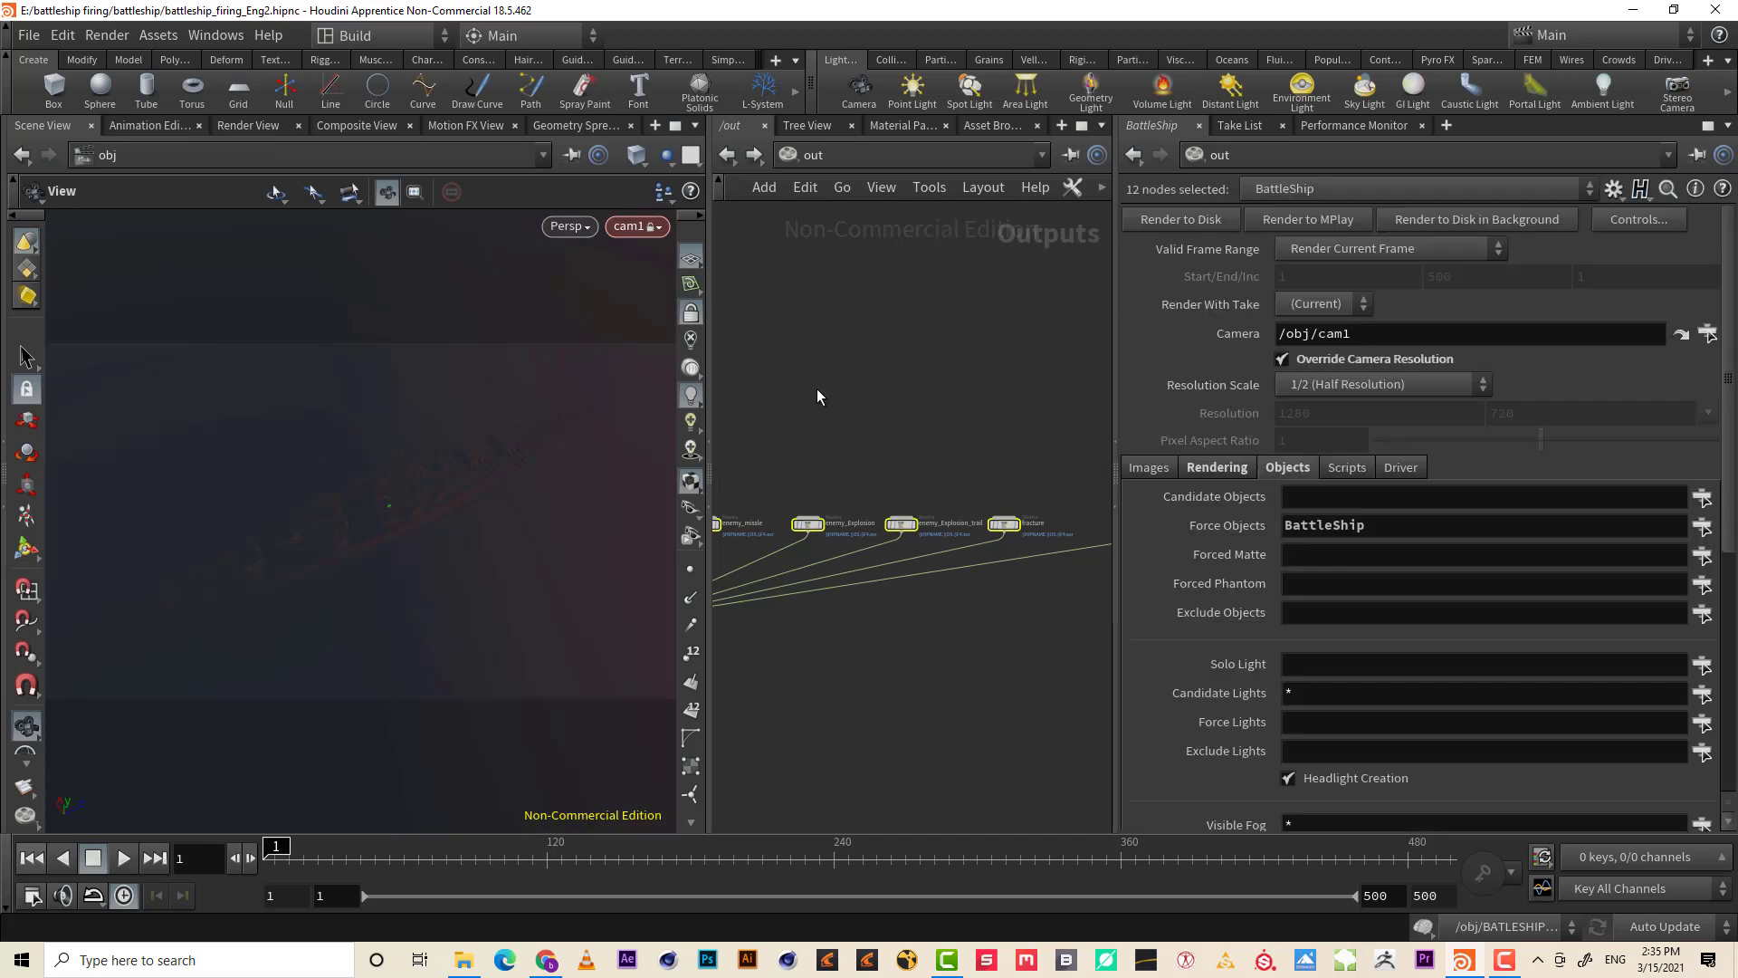
- Jump the network view to /obj and zoom around the object nodes
{"action": "left_click", "coordinate": [844, 154]}
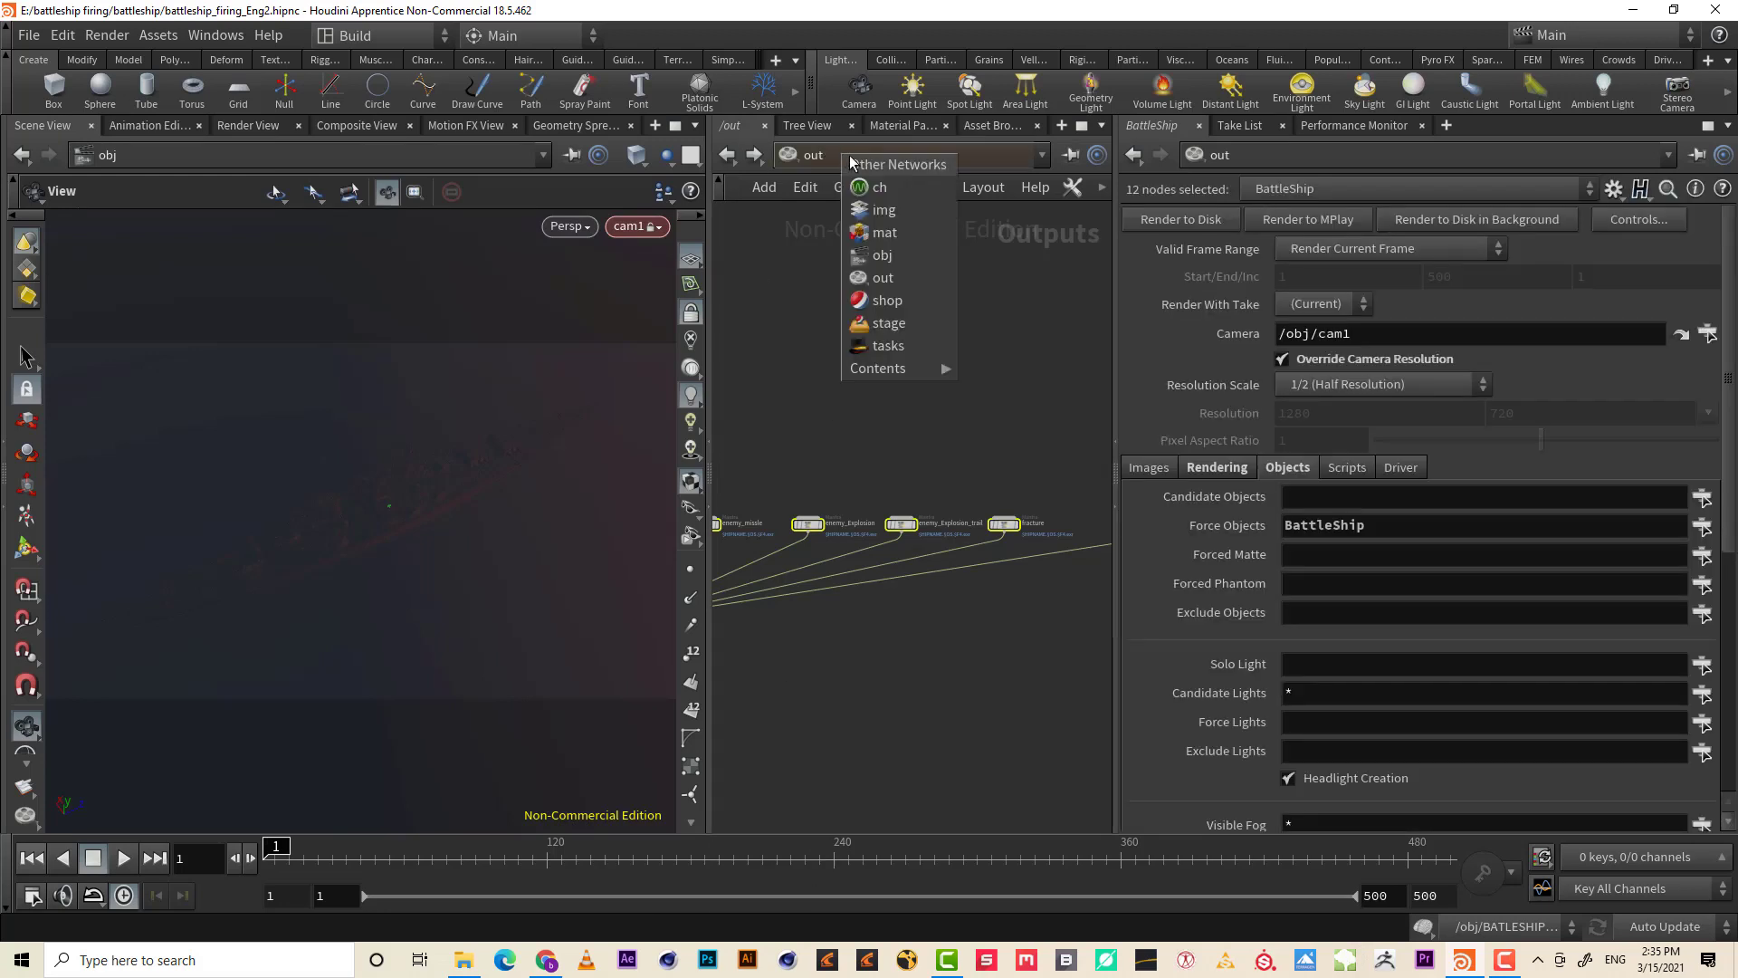
{"action": "left_click", "coordinate": [920, 255]}
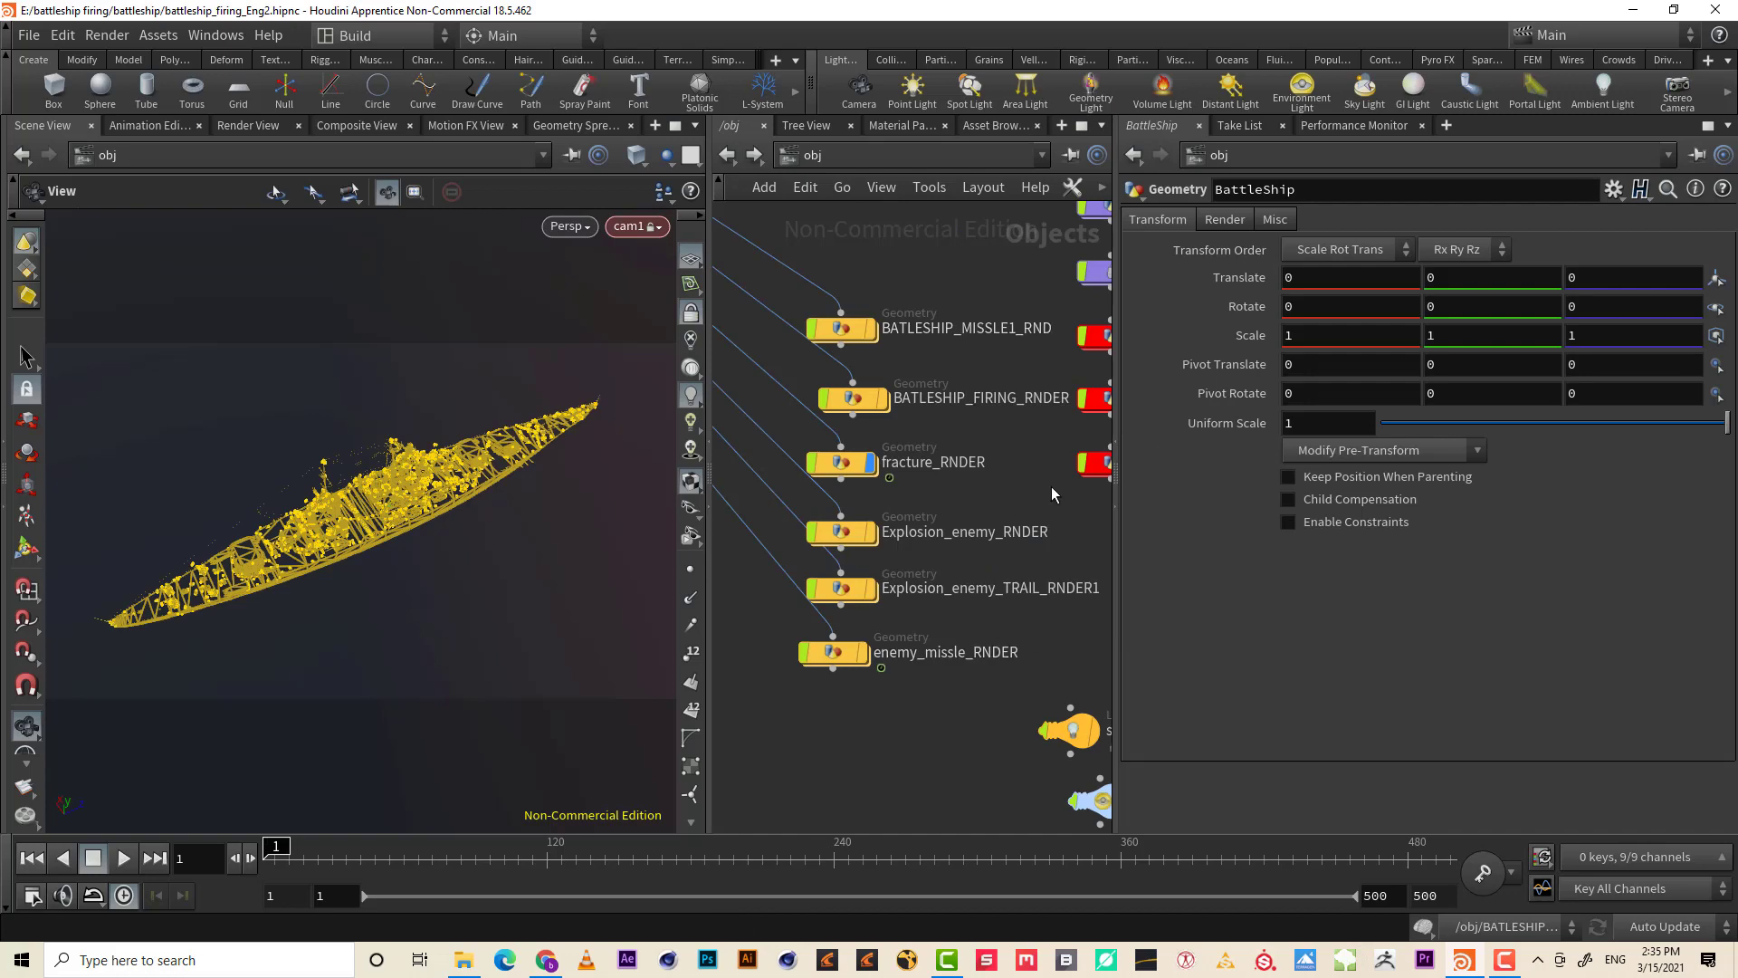
{"action": "scroll", "coordinate": [1051, 486], "scroll_direction": "down", "scroll_amount": 2}
{"action": "scroll", "coordinate": [1023, 494], "scroll_direction": "down", "scroll_amount": 2}
{"action": "scroll", "coordinate": [1005, 499], "scroll_direction": "down", "scroll_amount": 2}
{"action": "scroll", "coordinate": [996, 503], "scroll_direction": "down", "scroll_amount": 2}
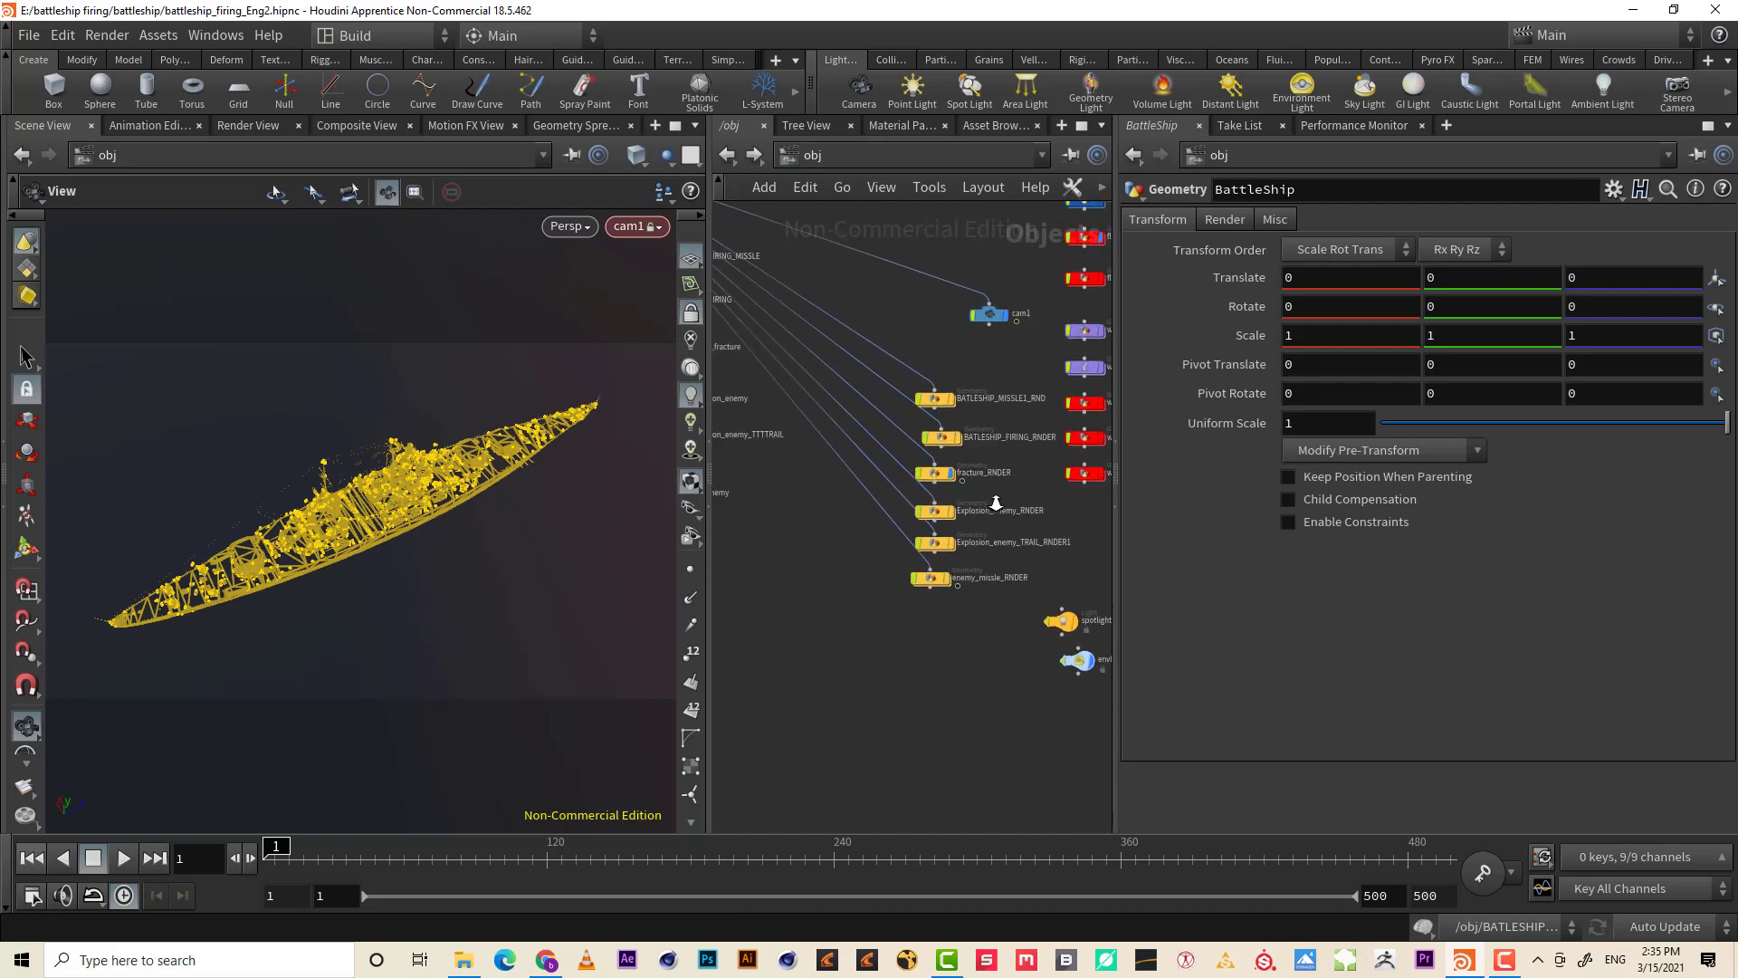
{"action": "scroll", "coordinate": [995, 503], "scroll_direction": "up", "scroll_amount": 3}
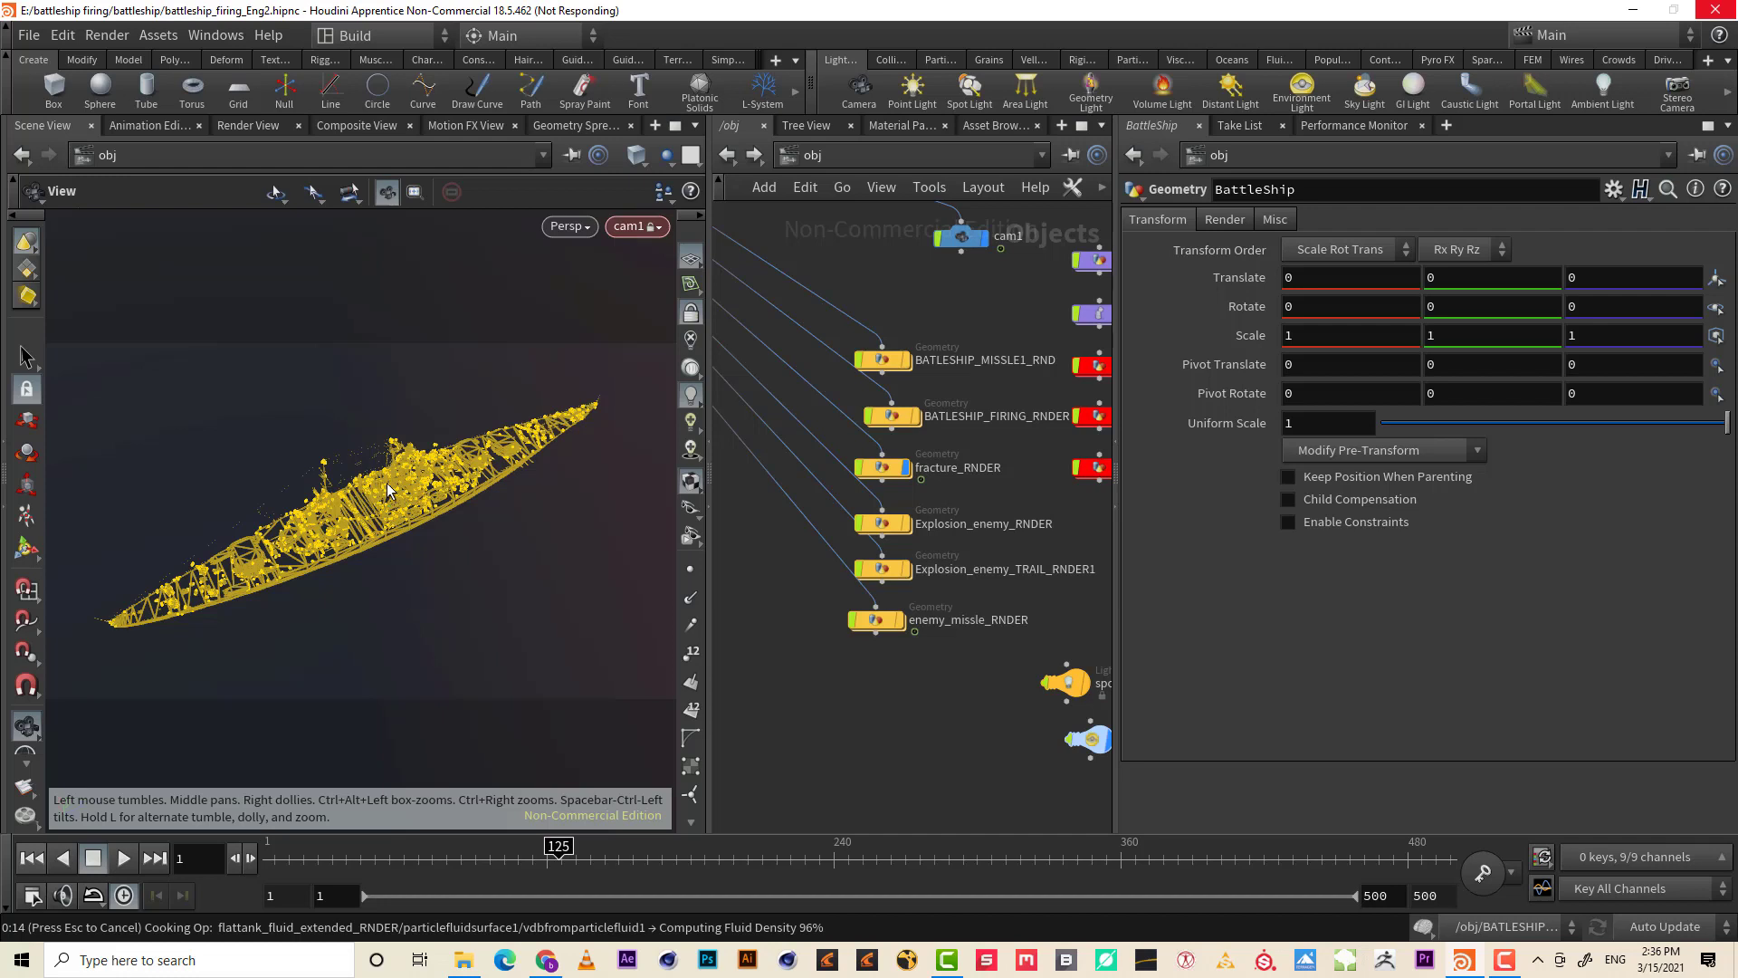
- Pan to the render geometry and whitewater nodes and select flattank_fluid_extended_RNDER
{"action": "left_click", "coordinate": [1504, 959]}
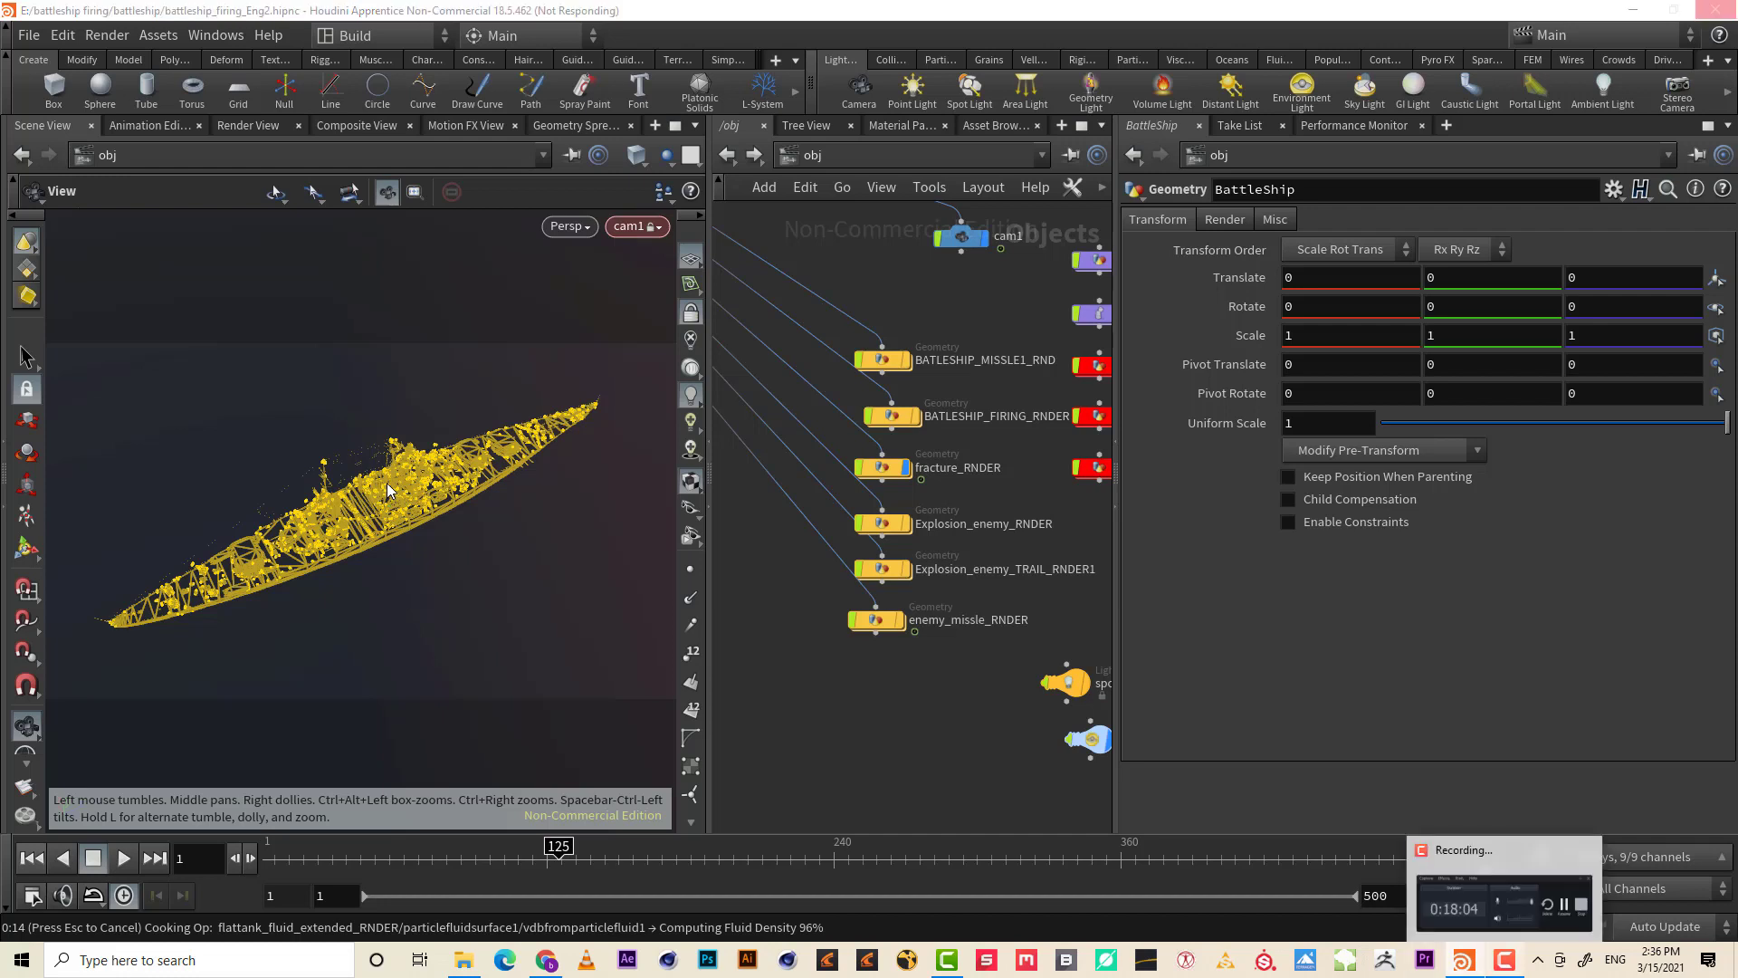
{"action": "left_click", "coordinate": [1657, 846]}
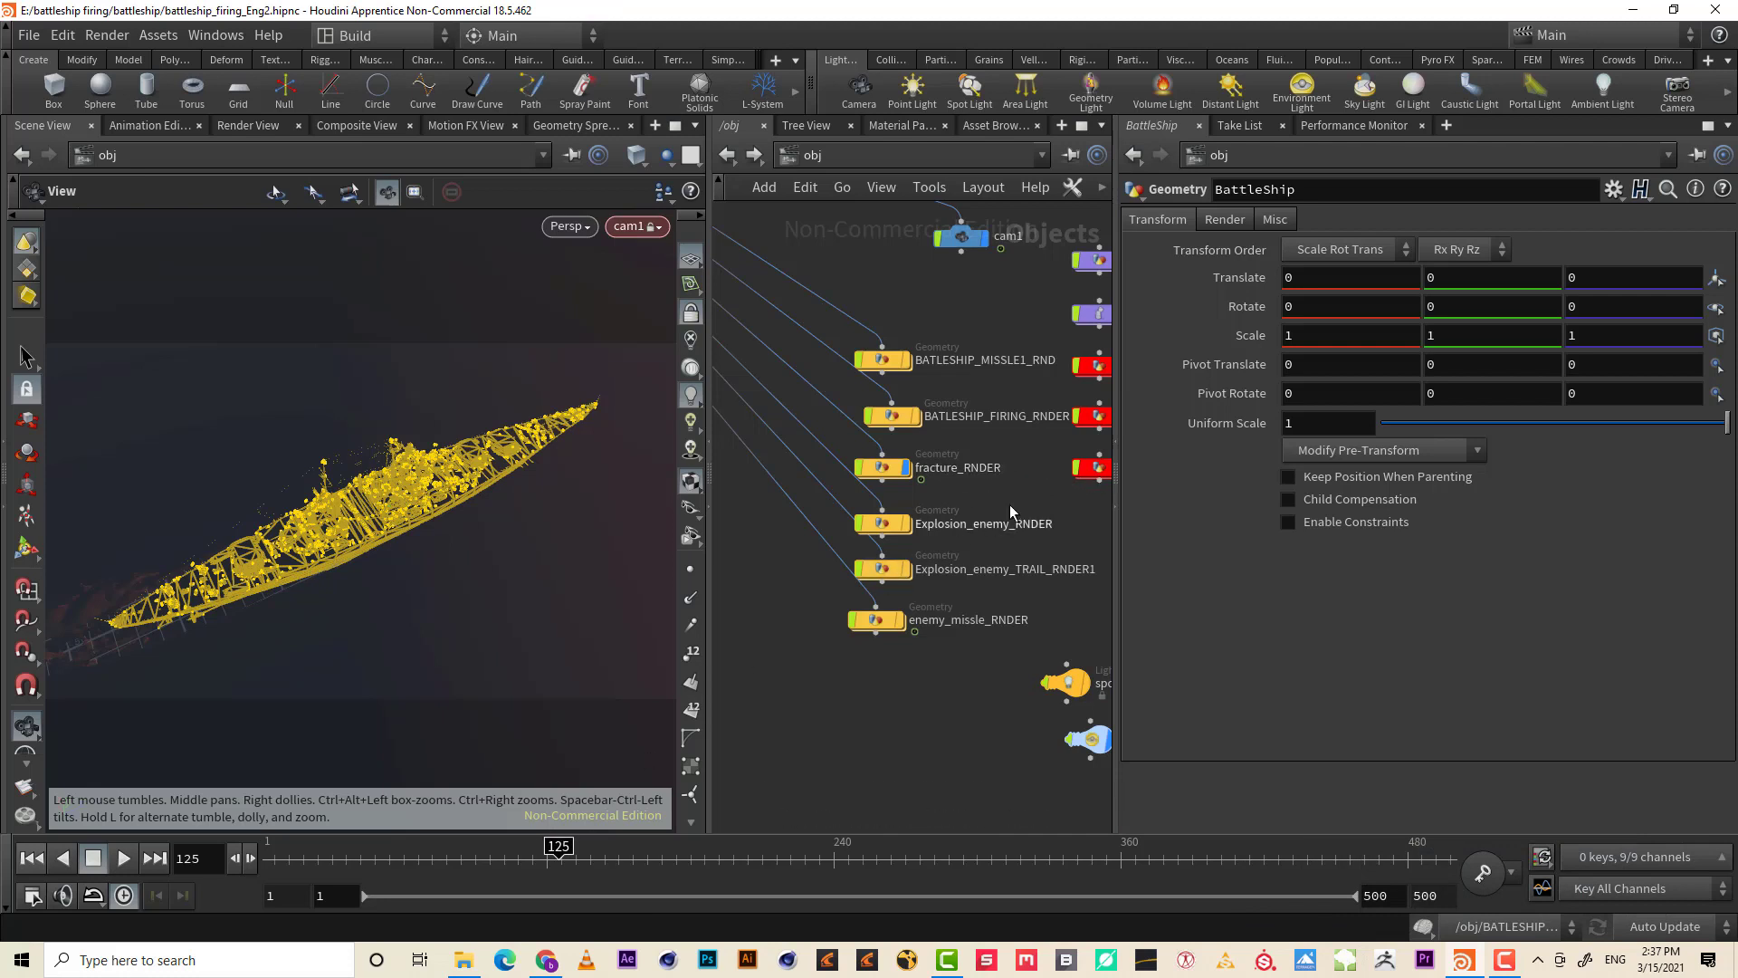
{"action": "mouse_move", "coordinate": [1020, 481]}
{"action": "middle_mouse_down"}
{"action": "mouse_move", "coordinate": [985, 721]}
{"action": "mouse_move", "coordinate": [976, 496]}
{"action": "middle_mouse_up"}
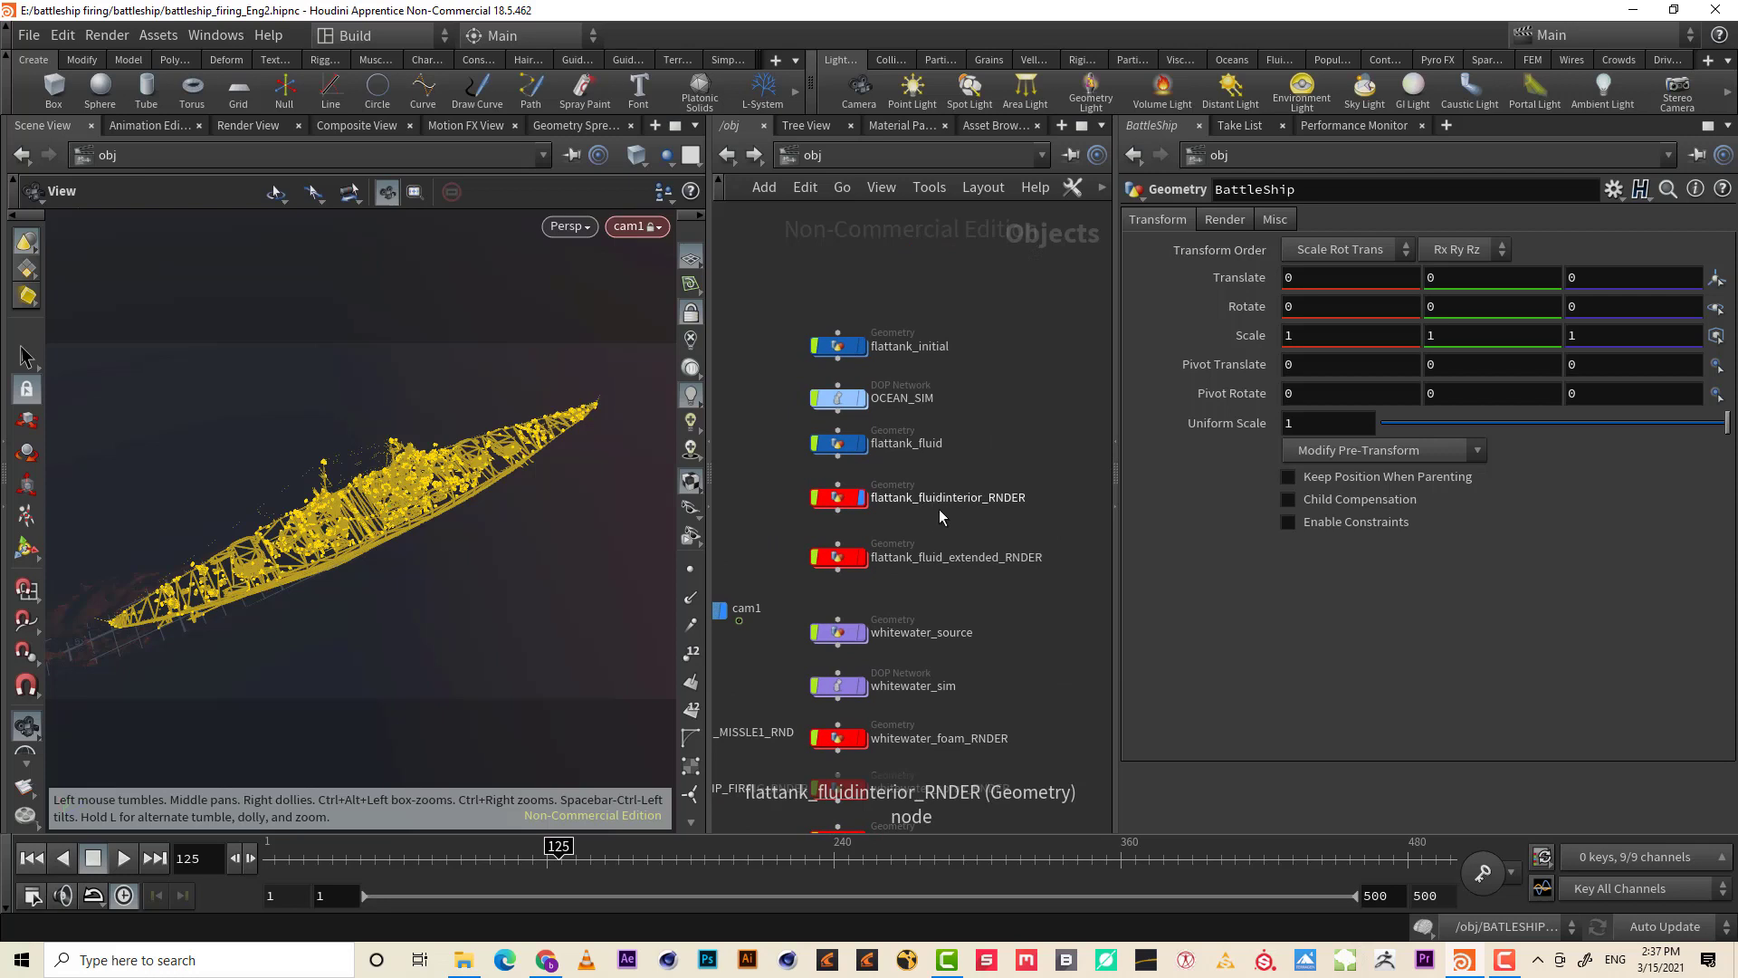
{"action": "mouse_move", "coordinate": [839, 557]}
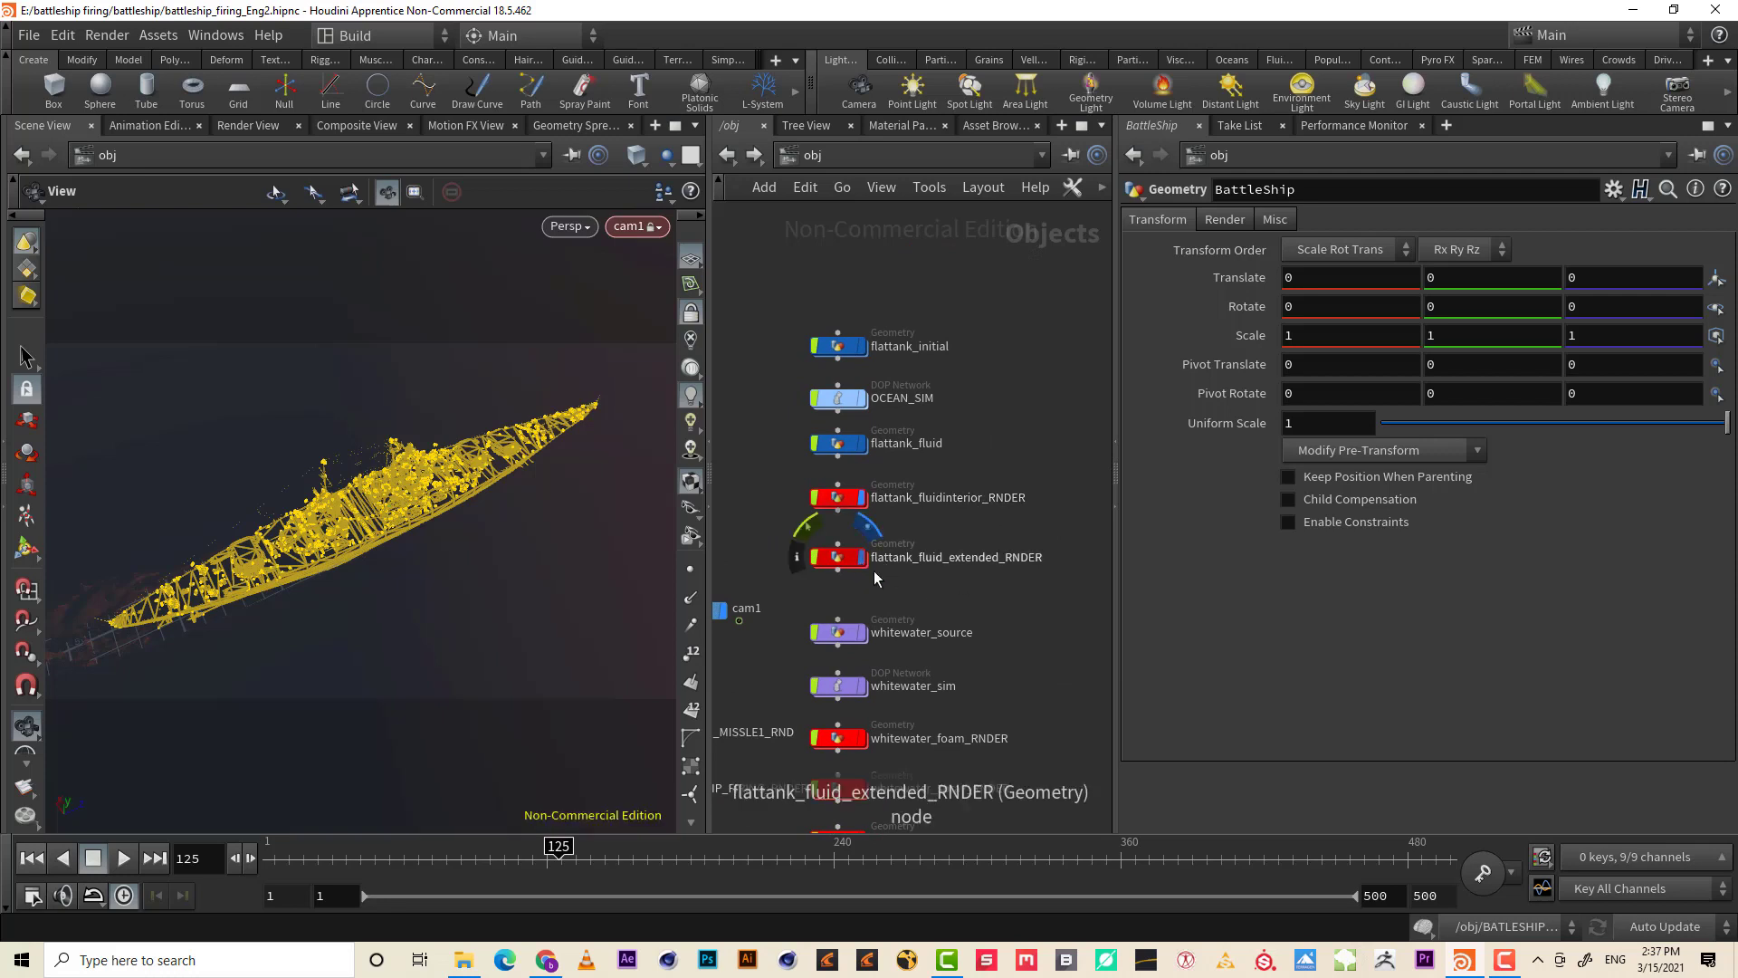
{"action": "middle_click_drag", "start_coordinate": [933, 584], "coordinate": [979, 360]}
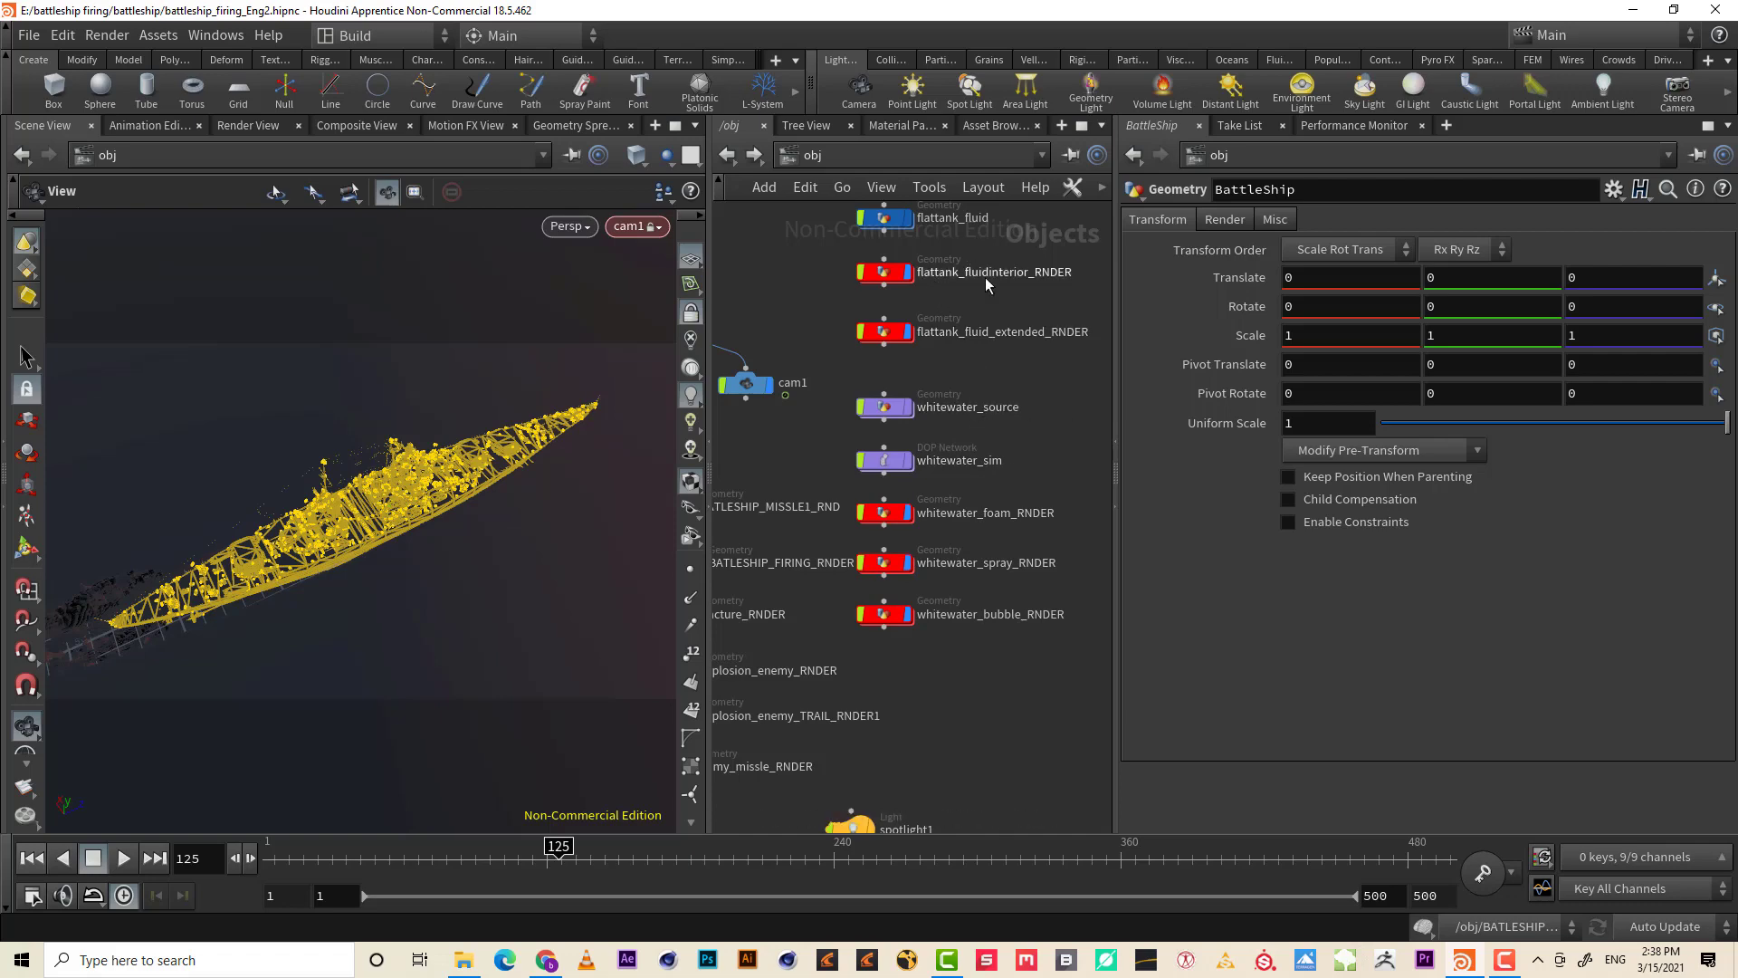
{"action": "left_click", "coordinate": [872, 327]}
- Dive into flattank_fluid_extended_RNDER, switch the viewport to wireframe, and return to /obj
{"action": "double_click", "coordinate": [873, 324]}
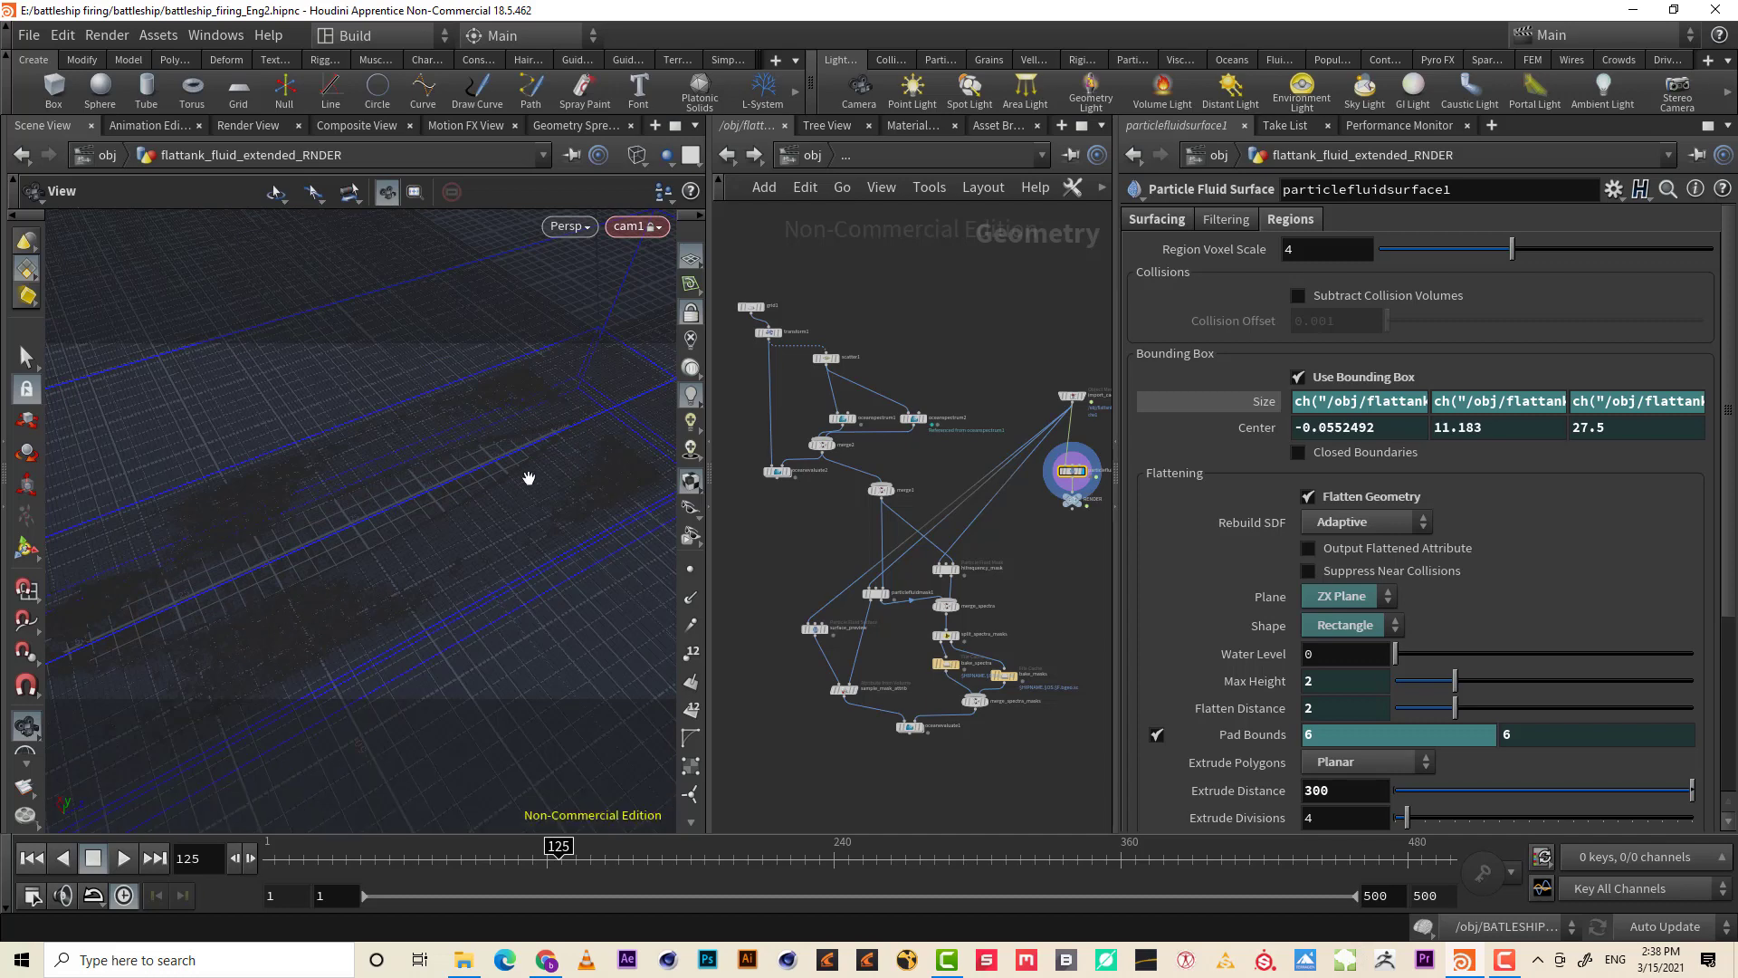
{"action": "key", "text": "w"}
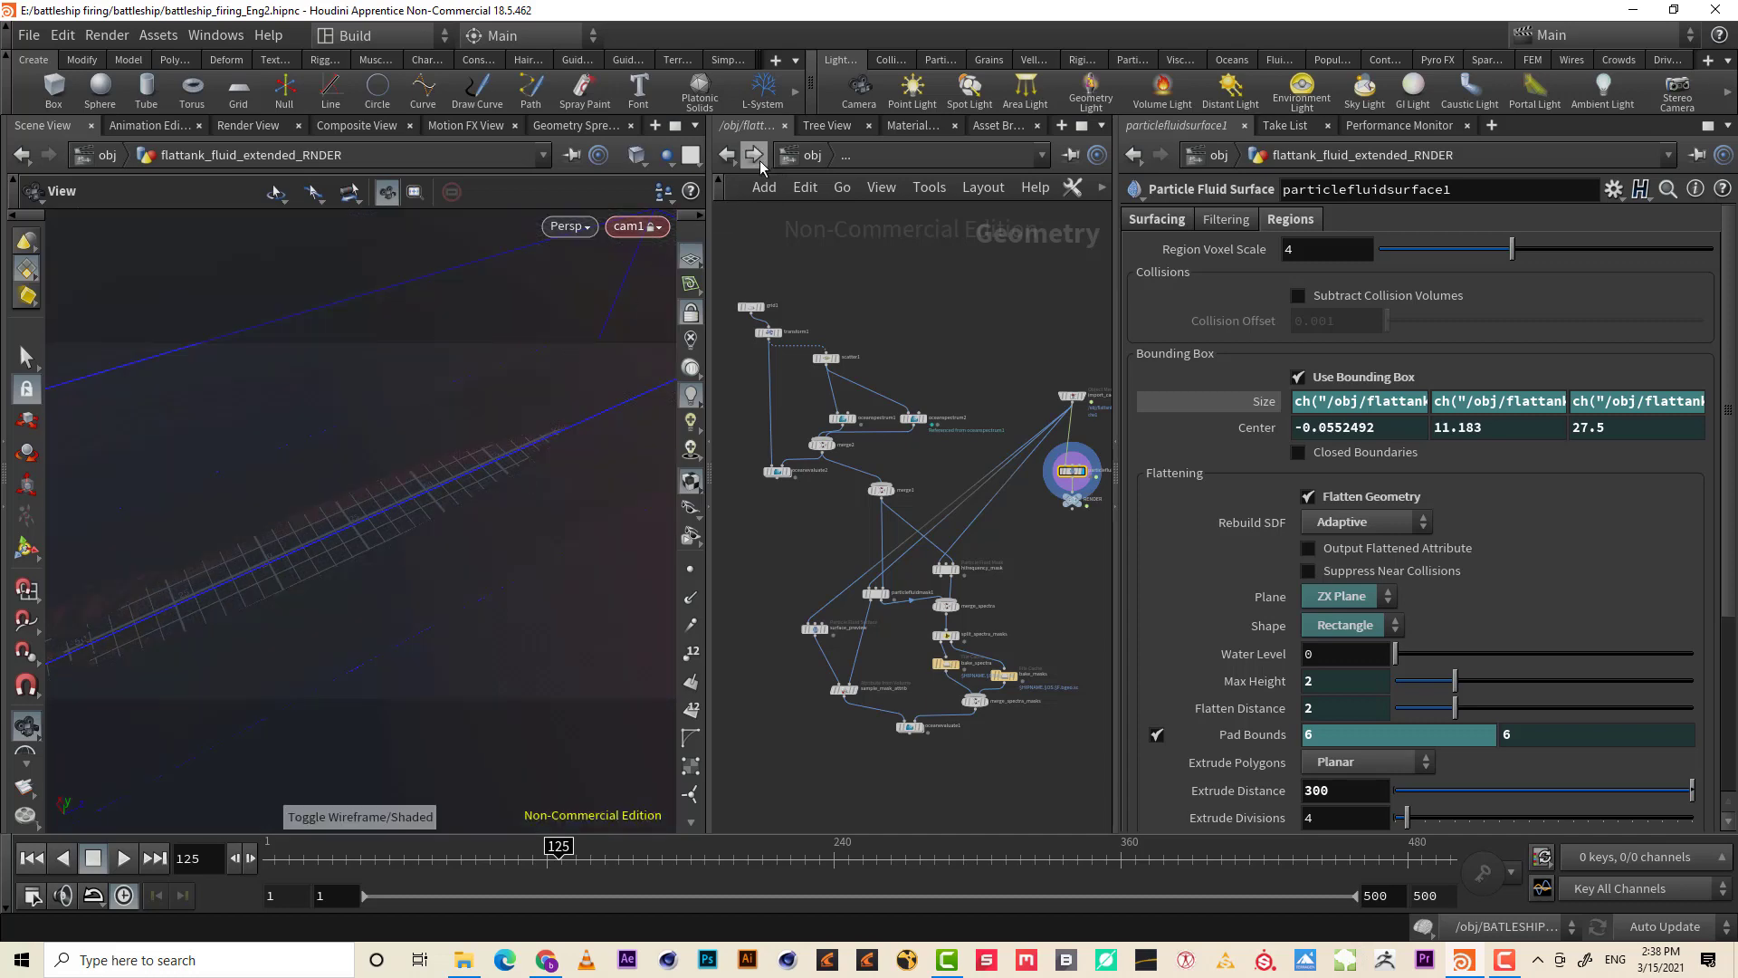
{"action": "left_click", "coordinate": [726, 156]}
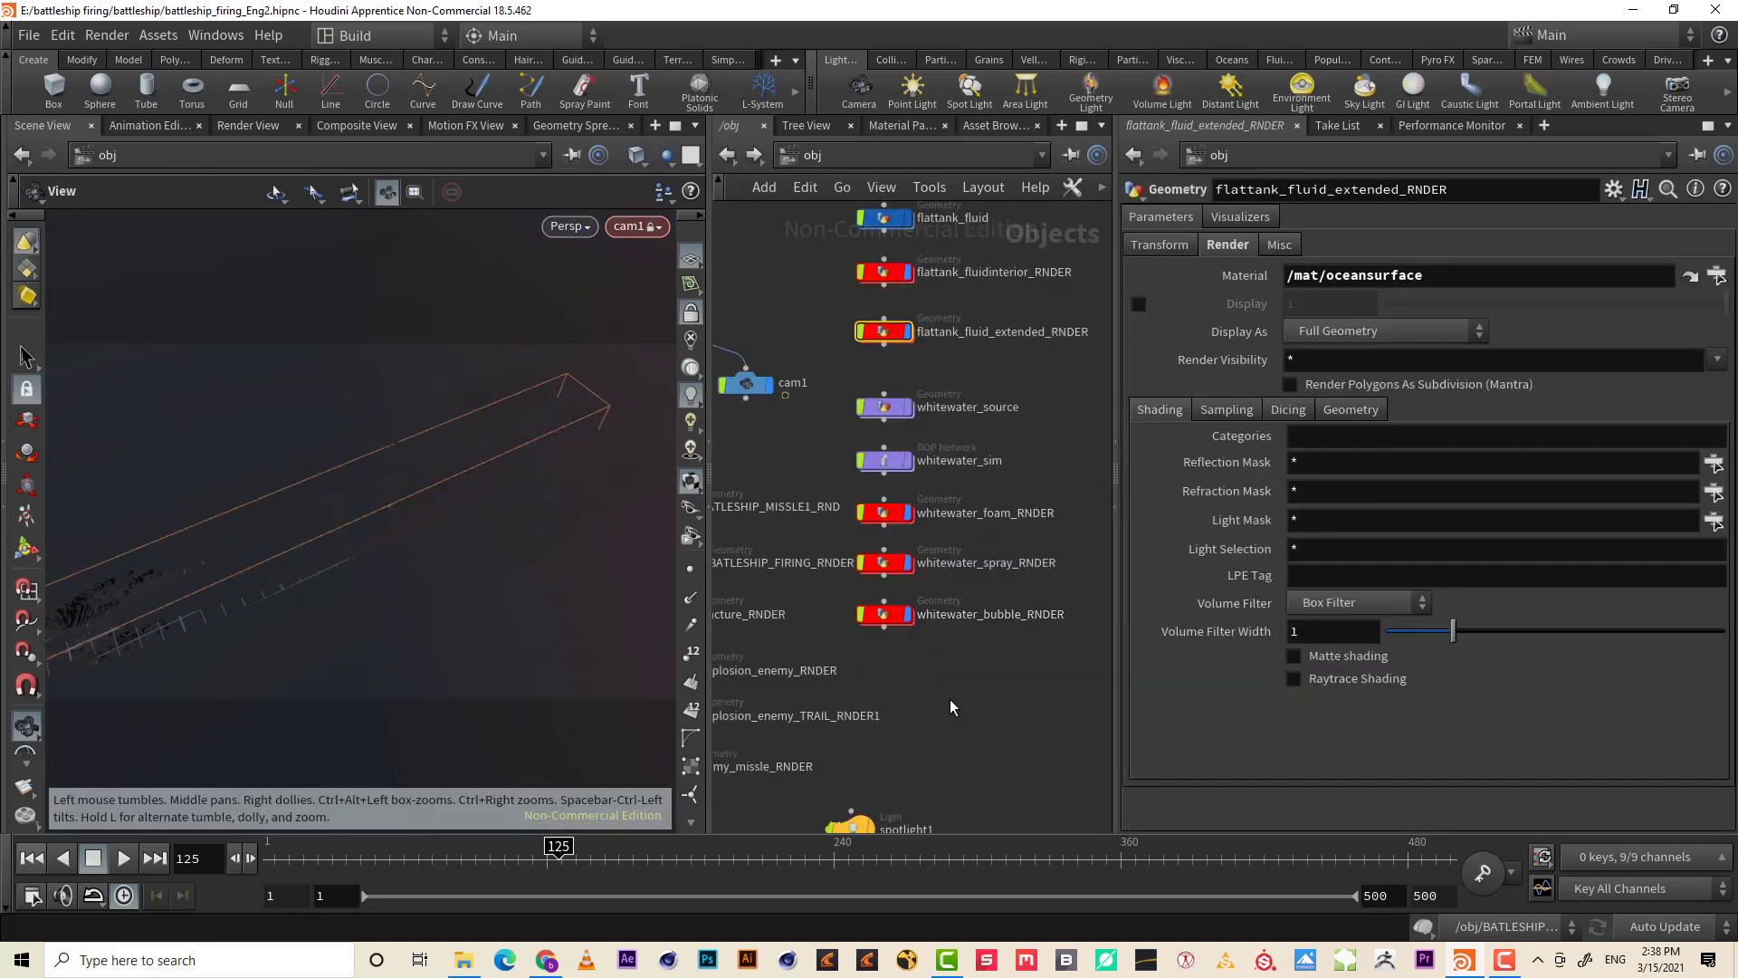
- Drag BATLESHIP_FIRING_RNDER into line with the column of render geometry nodes in /obj
{"action": "left_click", "coordinate": [953, 706]}
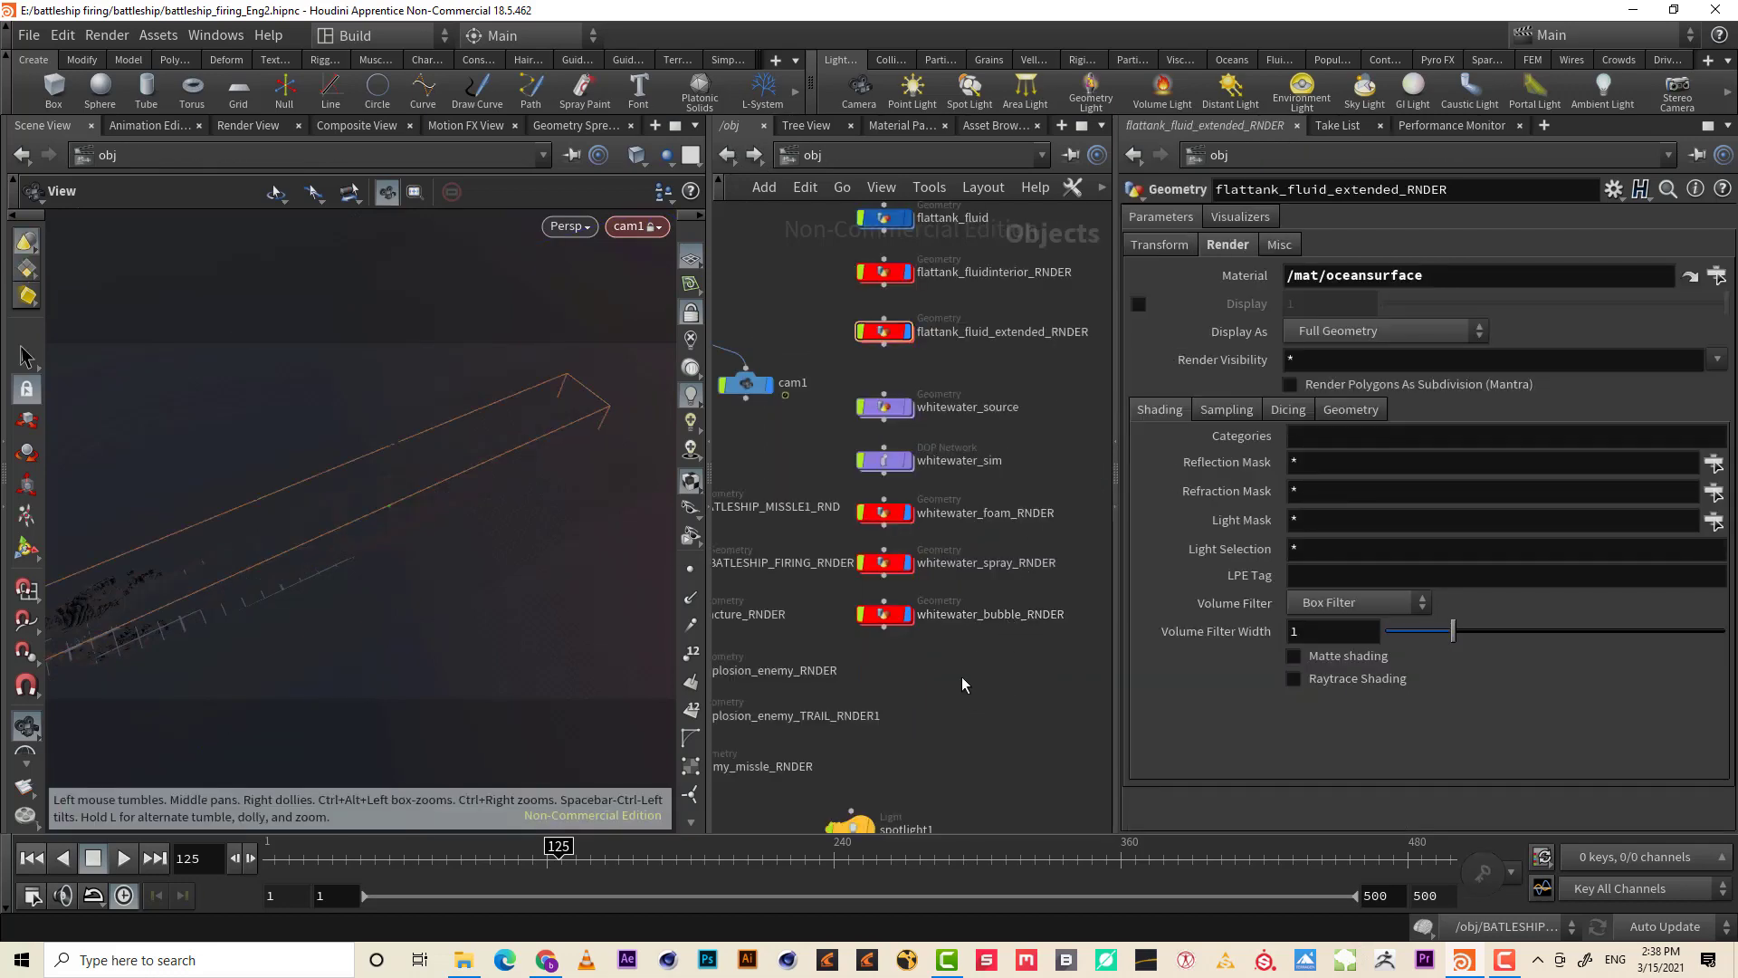
{"action": "middle_click_drag", "start_coordinate": [962, 683], "coordinate": [1044, 569]}
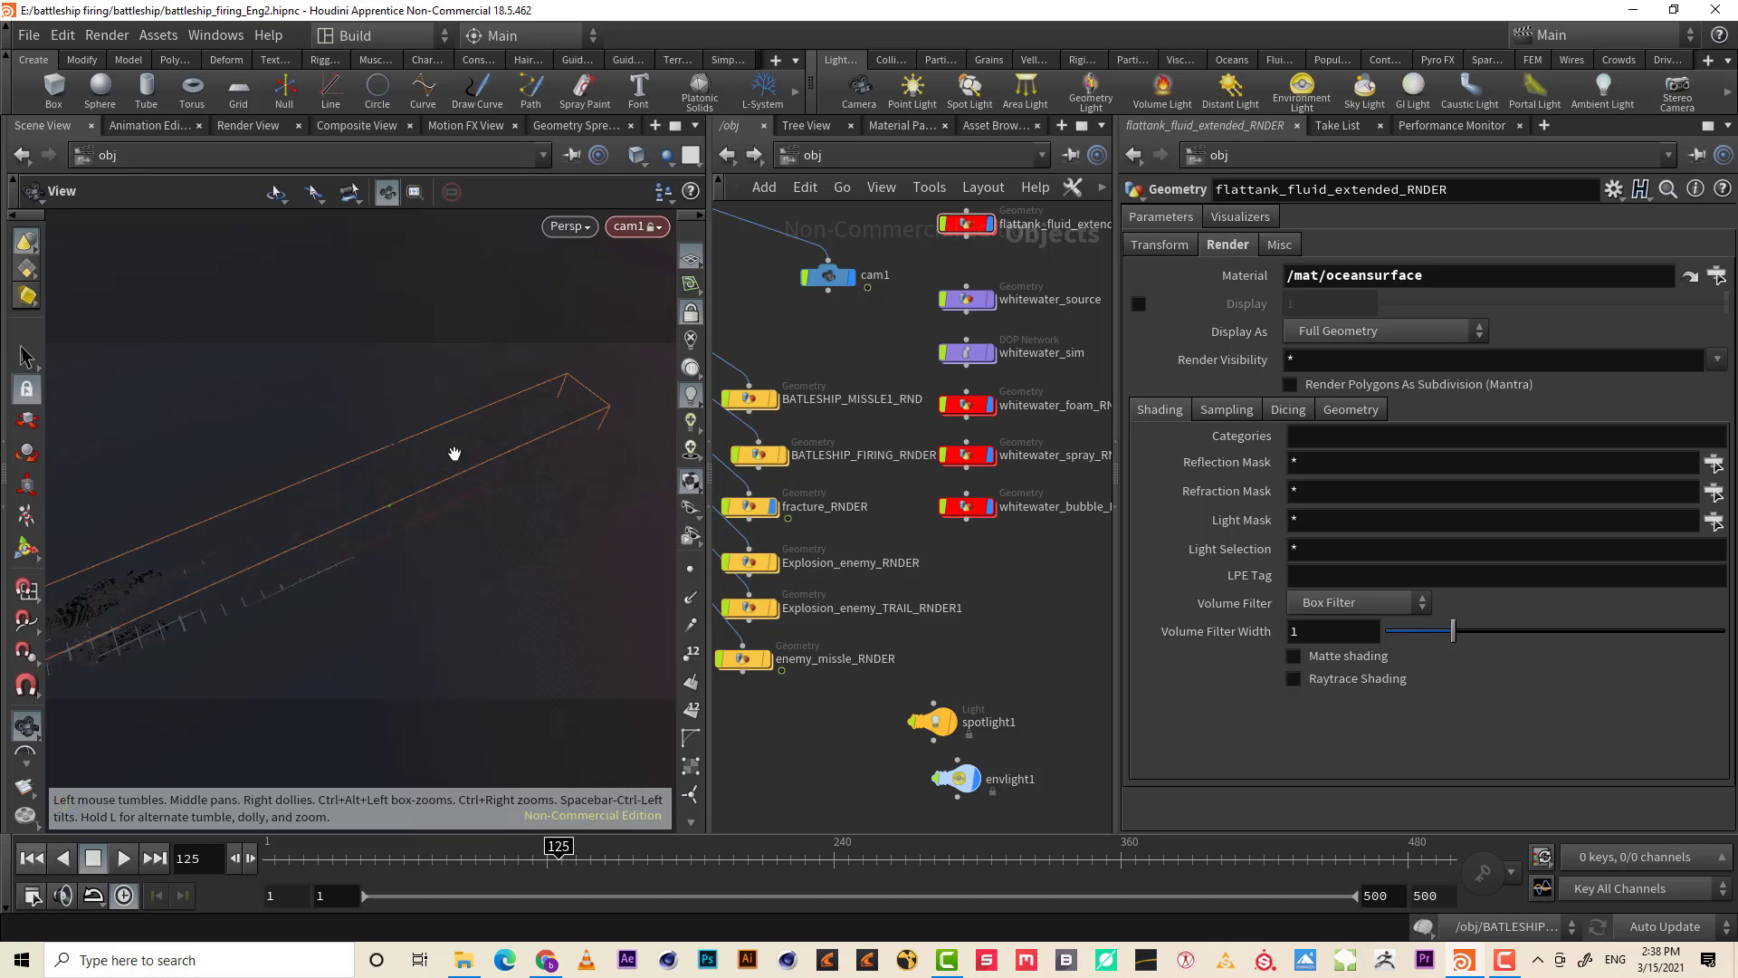
{"action": "left_click", "coordinate": [688, 258]}
{"action": "mouse_move", "coordinate": [1032, 585]}
{"action": "middle_mouse_down"}
{"action": "mouse_move", "coordinate": [1009, 593]}
{"action": "mouse_move", "coordinate": [1002, 438]}
{"action": "mouse_move", "coordinate": [1016, 732]}
{"action": "mouse_move", "coordinate": [990, 870]}
{"action": "middle_mouse_up"}
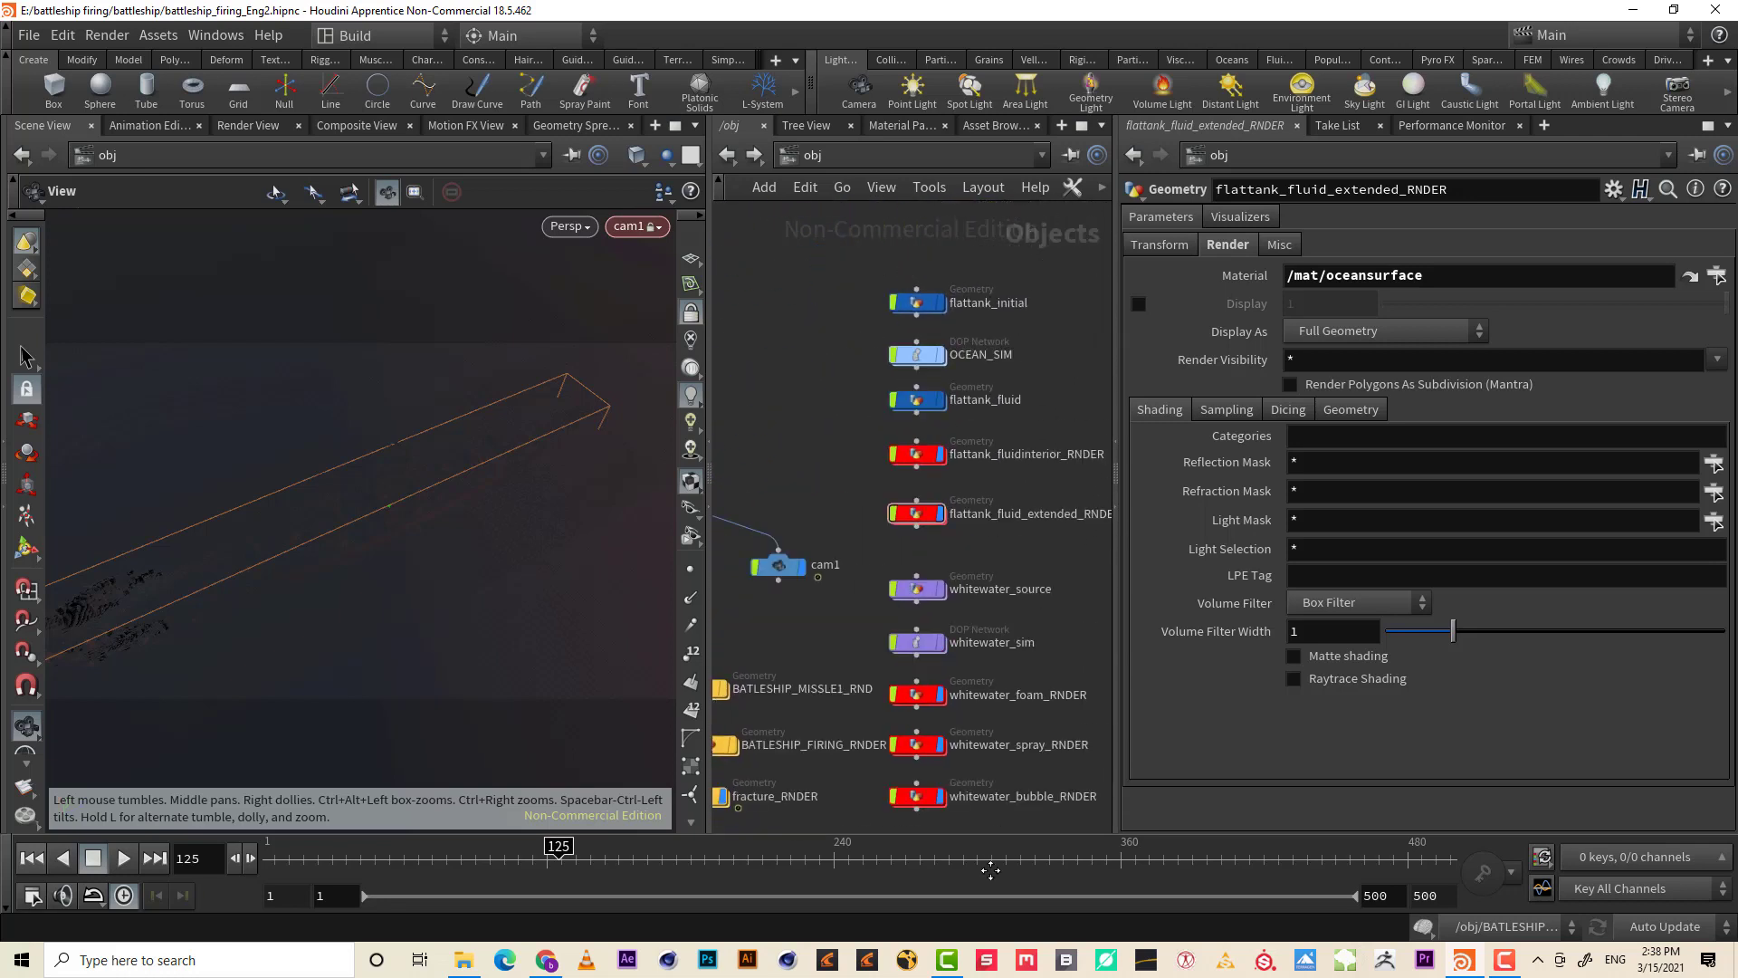
{"action": "mouse_move", "coordinate": [812, 658]}
{"action": "middle_mouse_down"}
{"action": "mouse_move", "coordinate": [967, 484]}
{"action": "mouse_move", "coordinate": [966, 430]}
{"action": "mouse_move", "coordinate": [937, 418]}
{"action": "middle_mouse_up"}
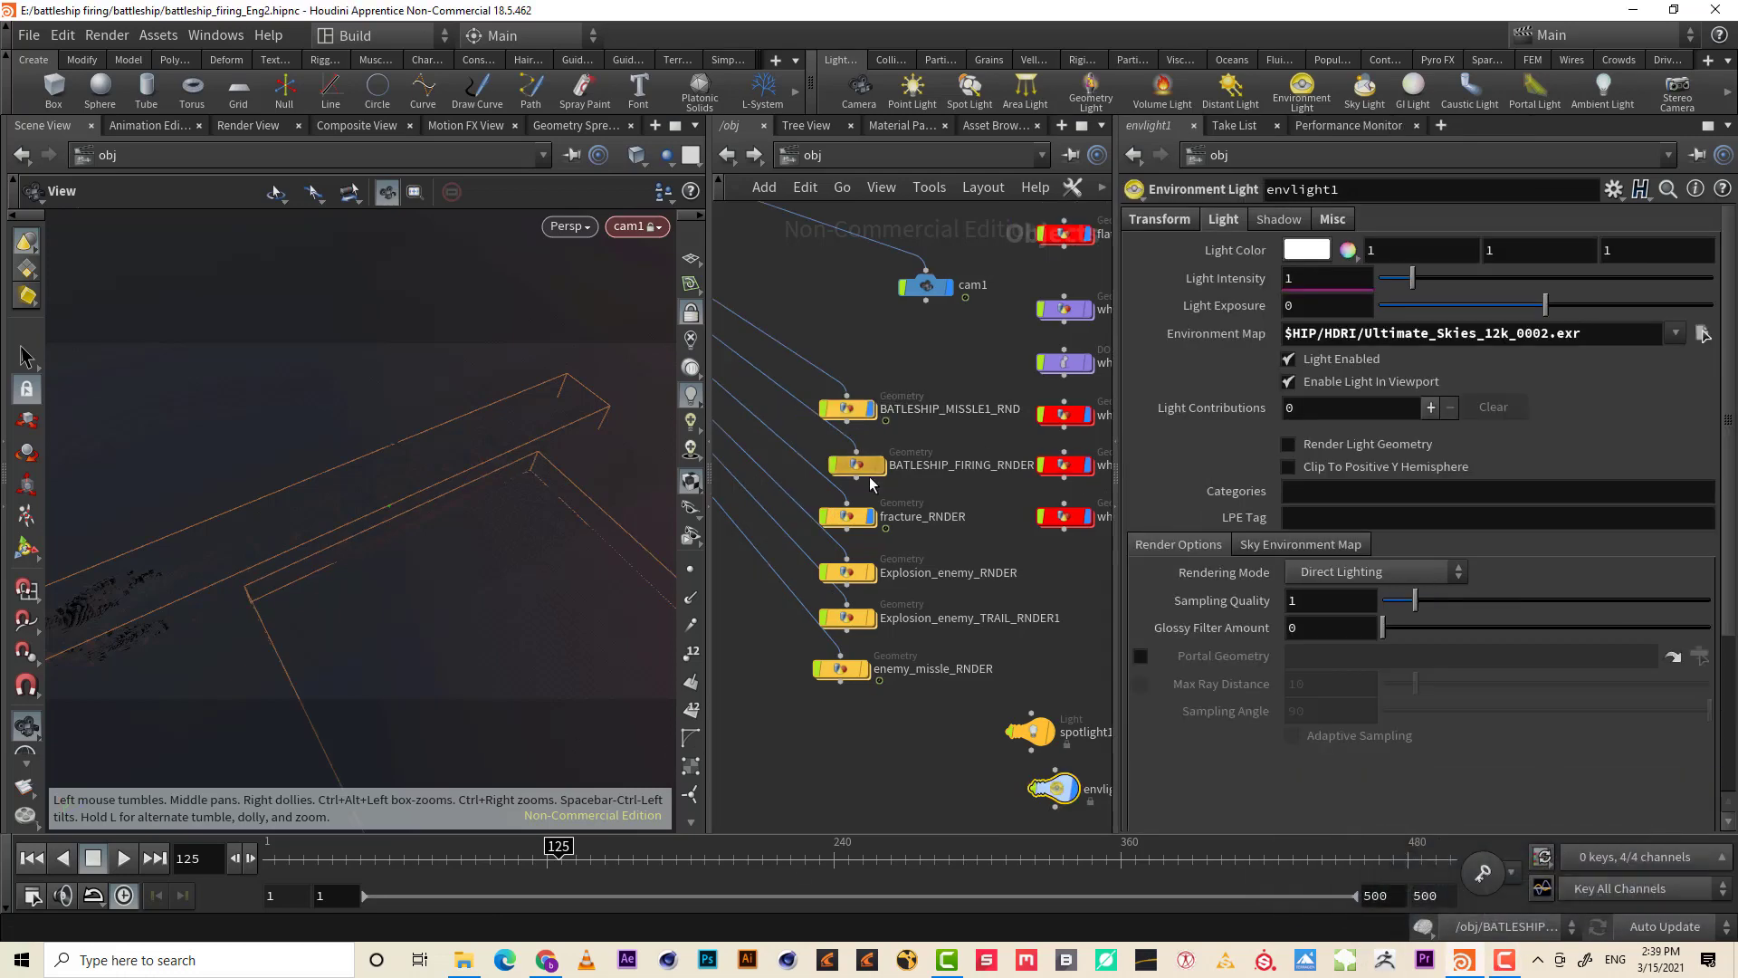
{"action": "middle_click_drag", "start_coordinate": [977, 511], "coordinate": [935, 518]}
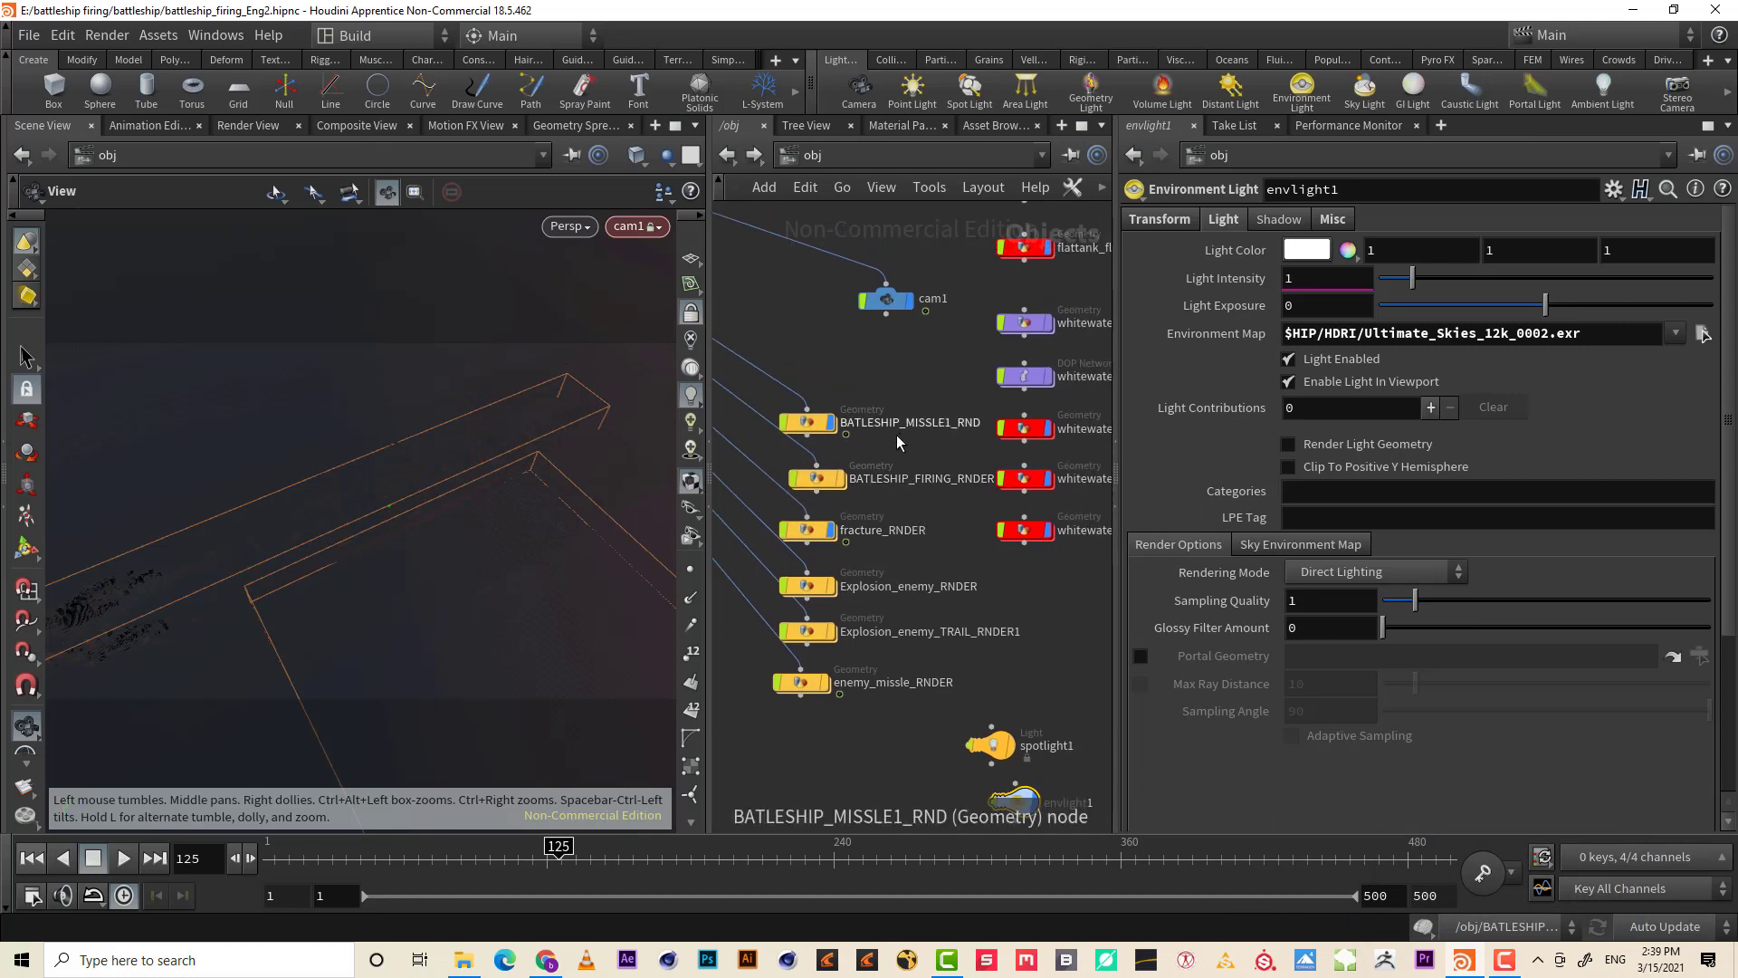
{"action": "left_click_drag", "start_coordinate": [815, 478], "coordinate": [836, 489]}
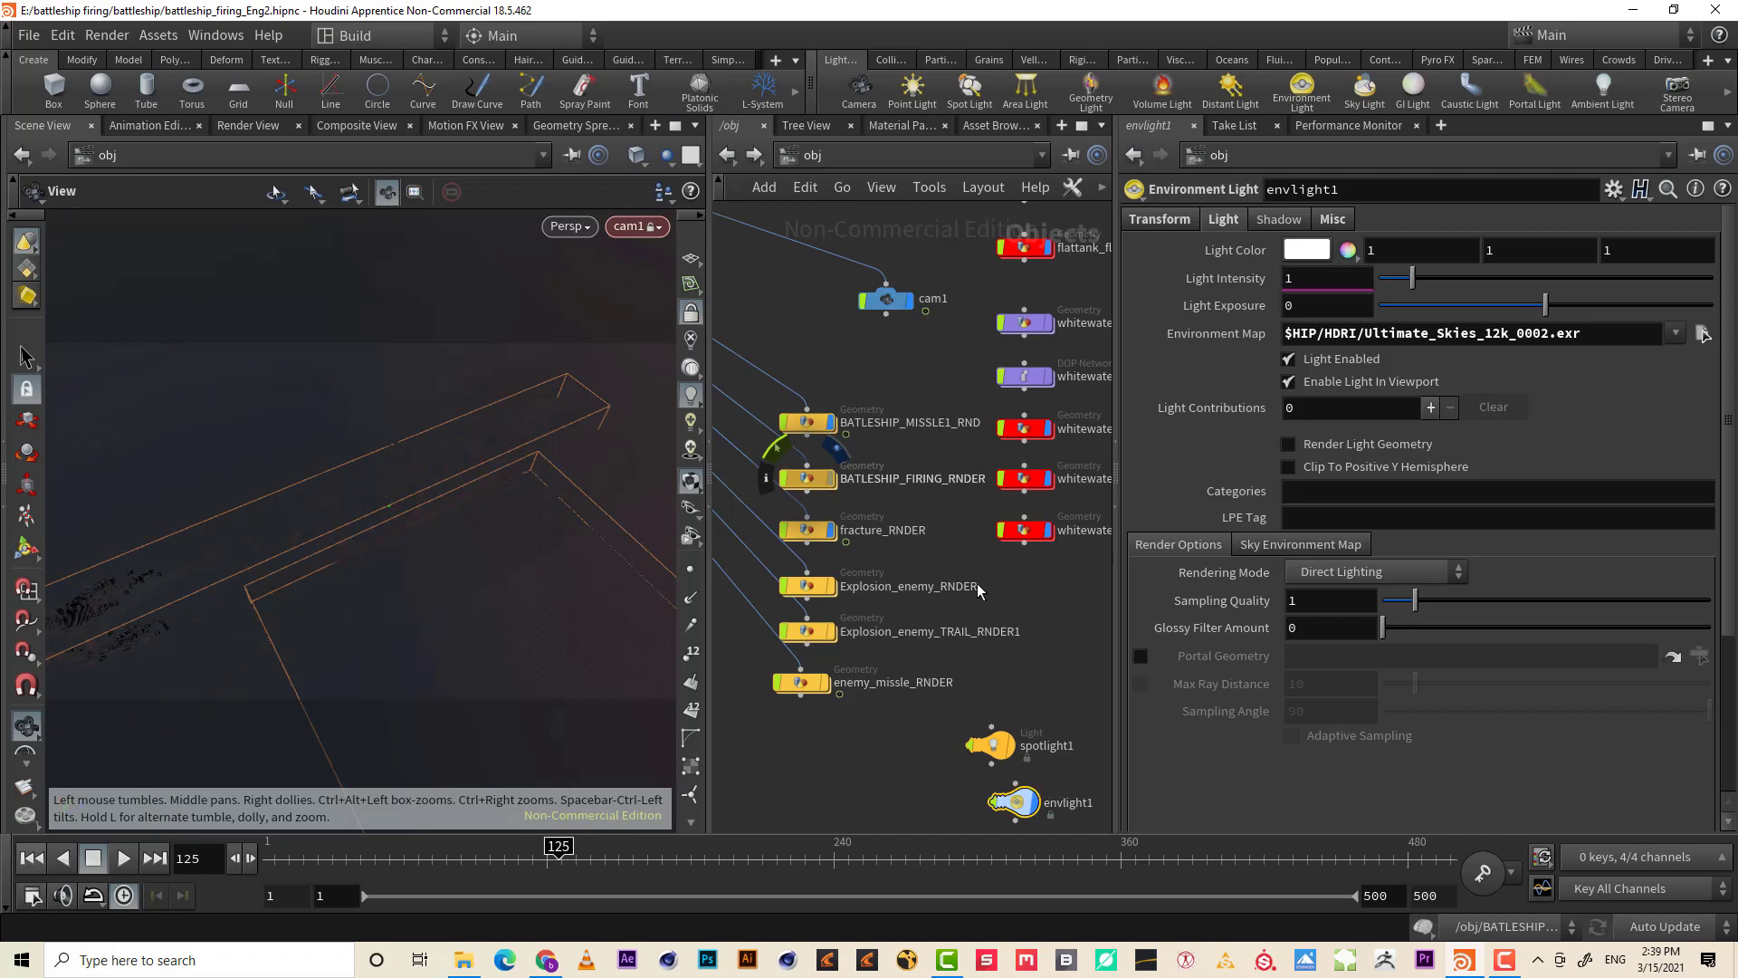
{"action": "left_click", "coordinate": [1504, 959]}
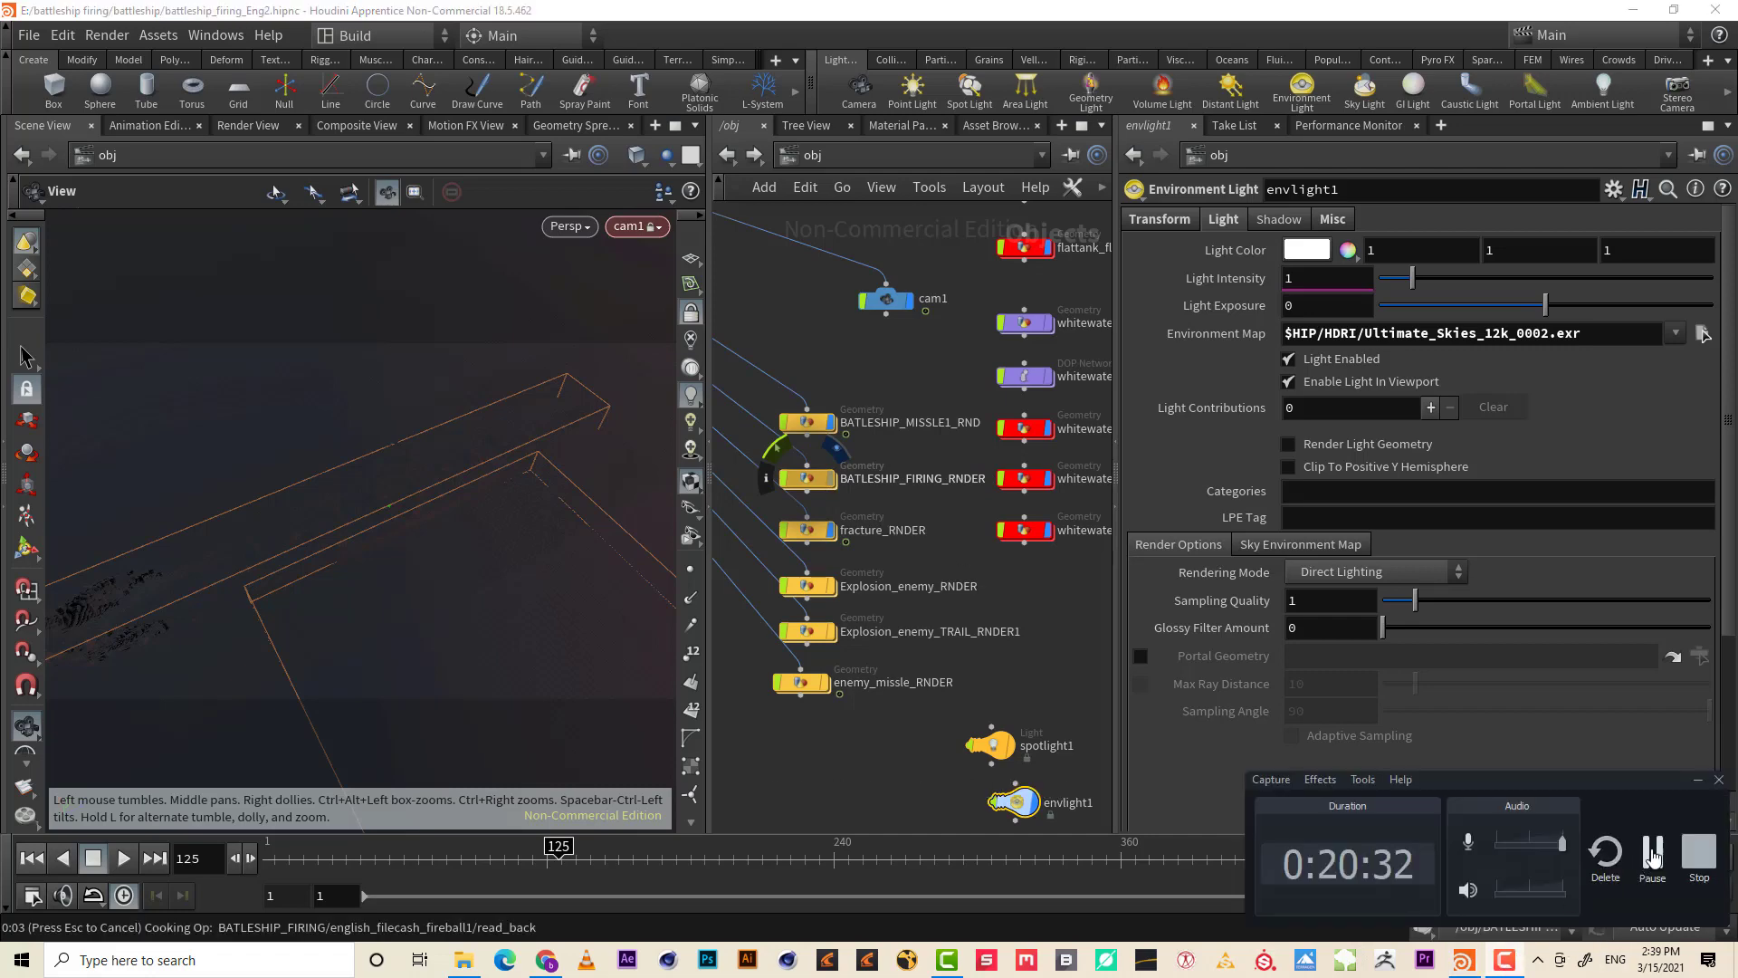
{"action": "left_click", "coordinate": [1652, 856]}
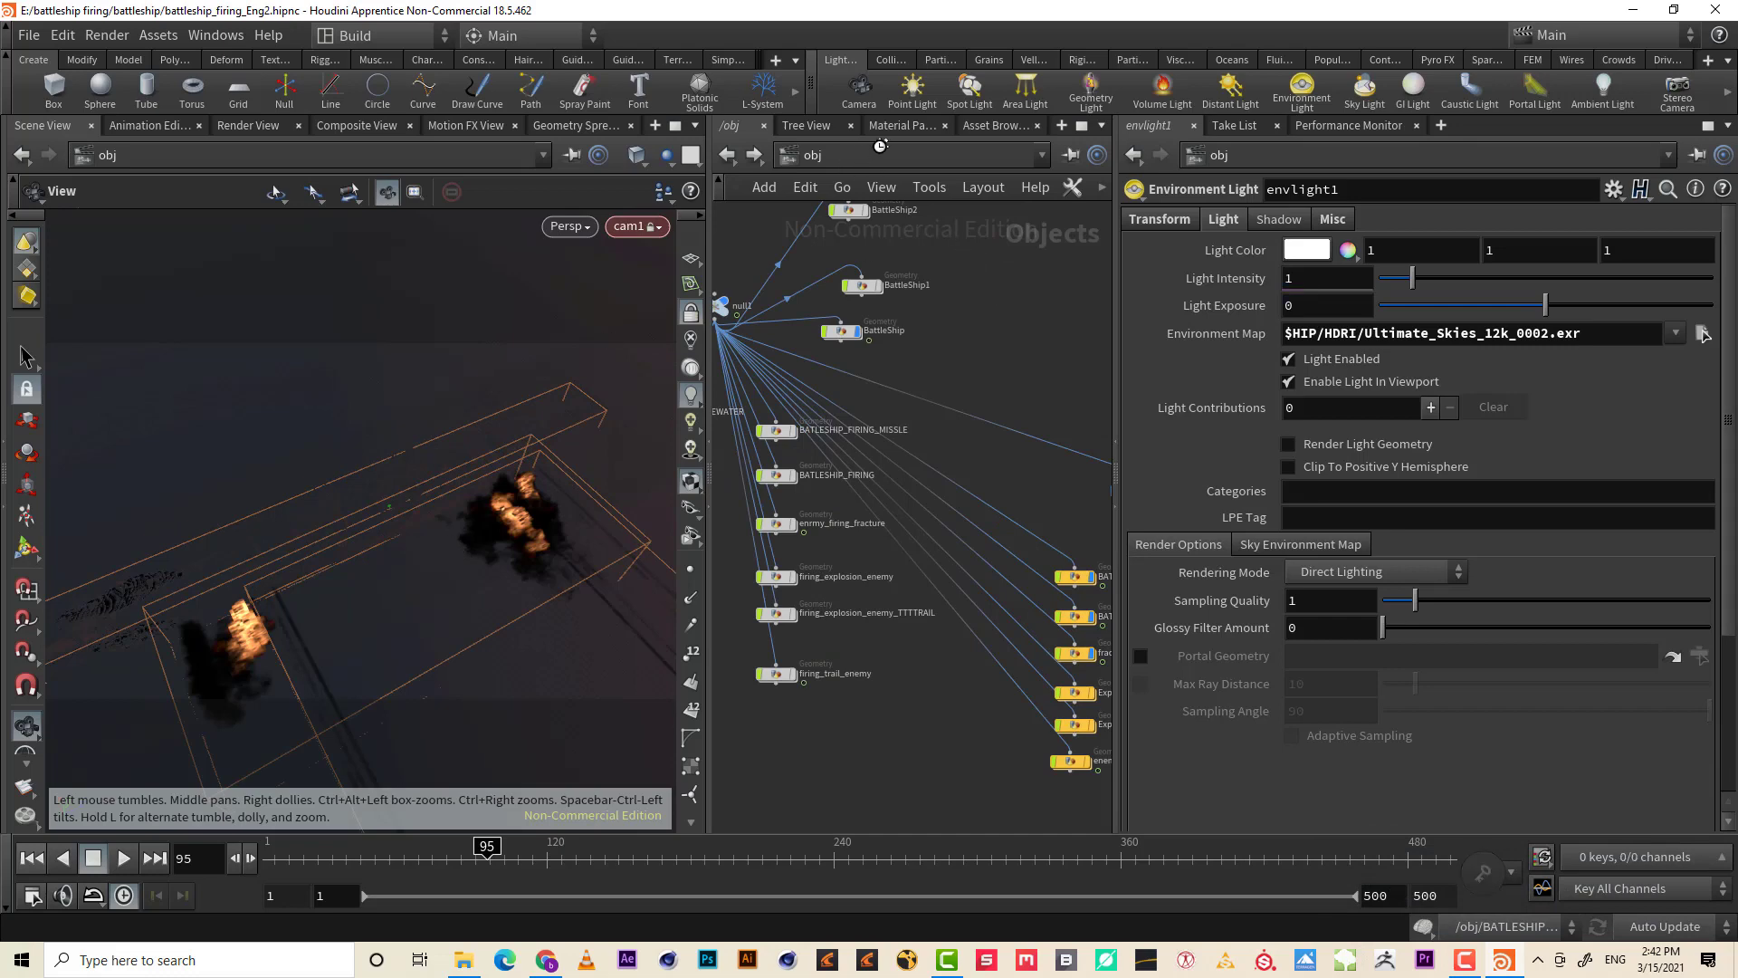
- In /mat, nudge the BUBBLE_SPRAY node and reset its Base Color to default 0.2 grey
{"action": "left_click", "coordinate": [882, 152]}
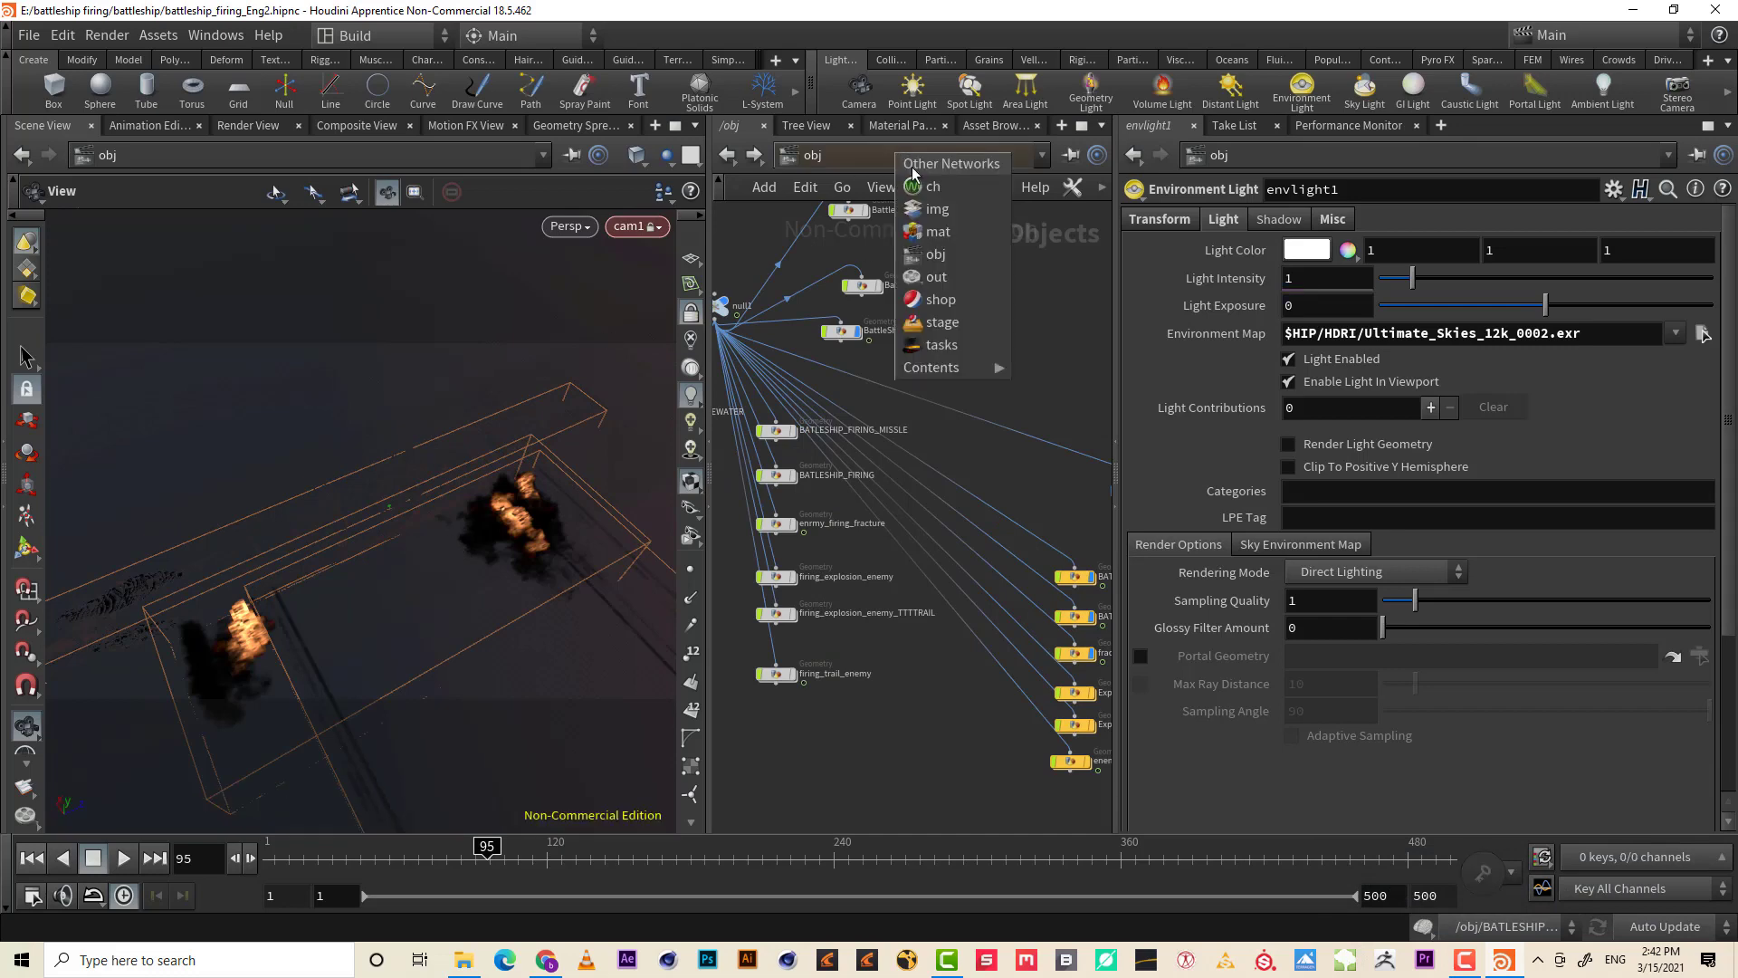
{"action": "left_click", "coordinate": [963, 231]}
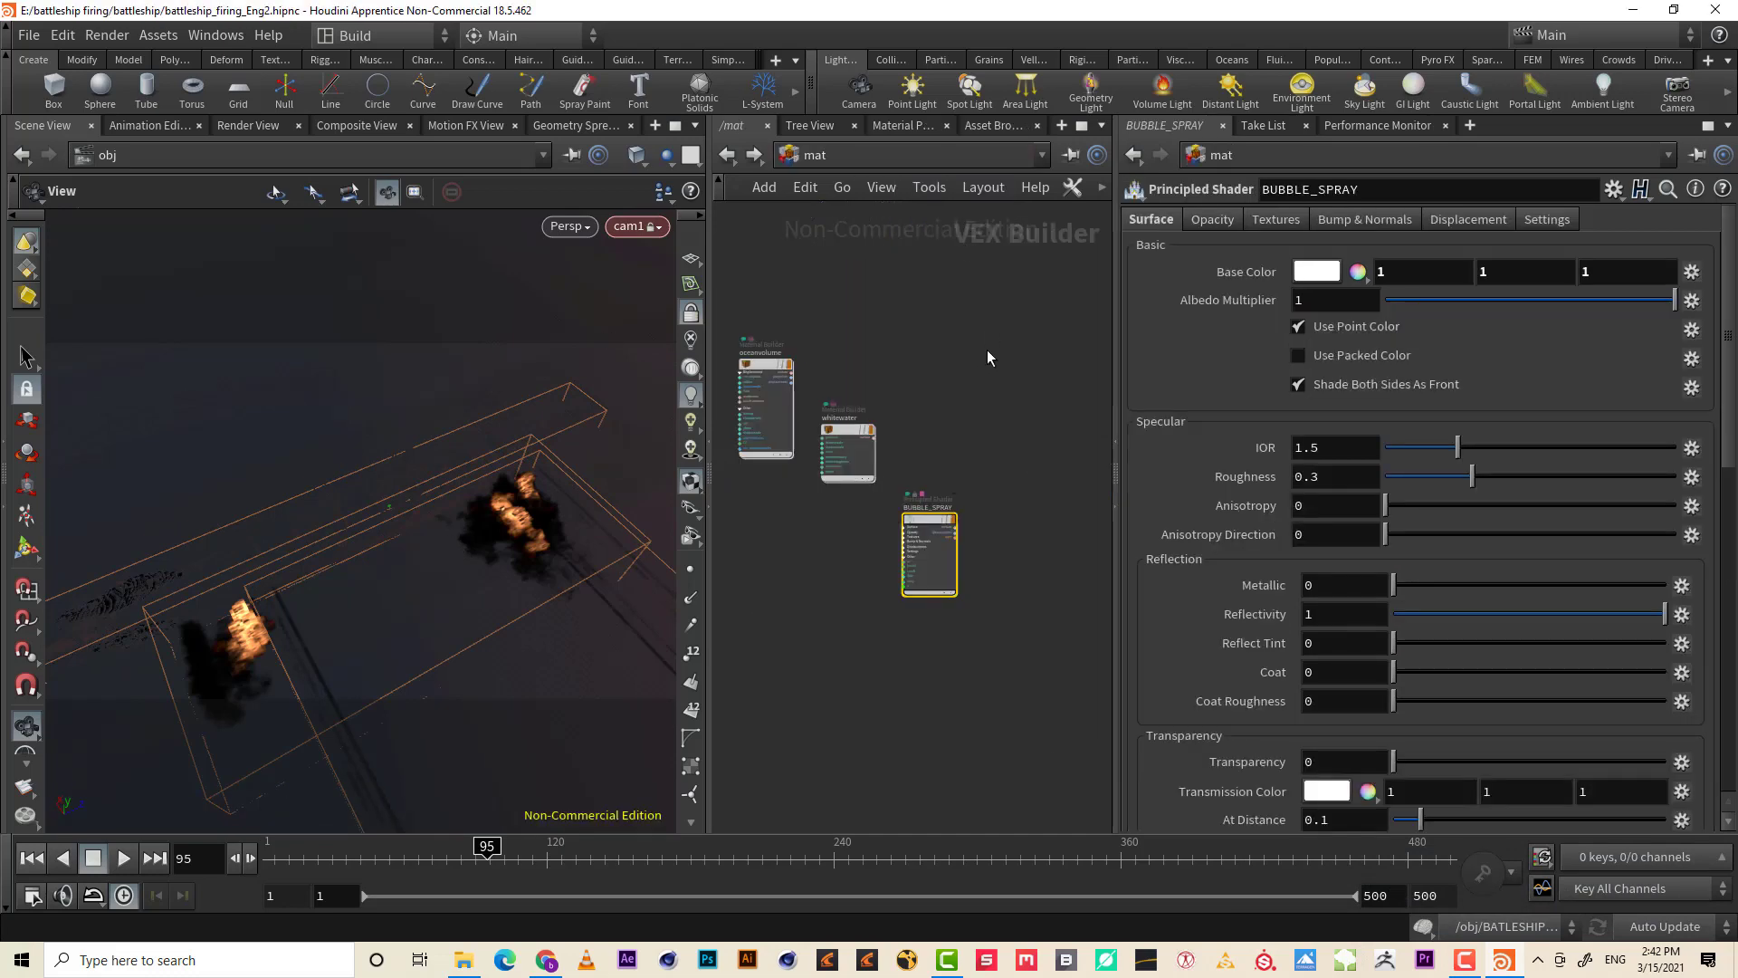
{"action": "scroll", "coordinate": [985, 470], "scroll_direction": "up", "scroll_amount": 2}
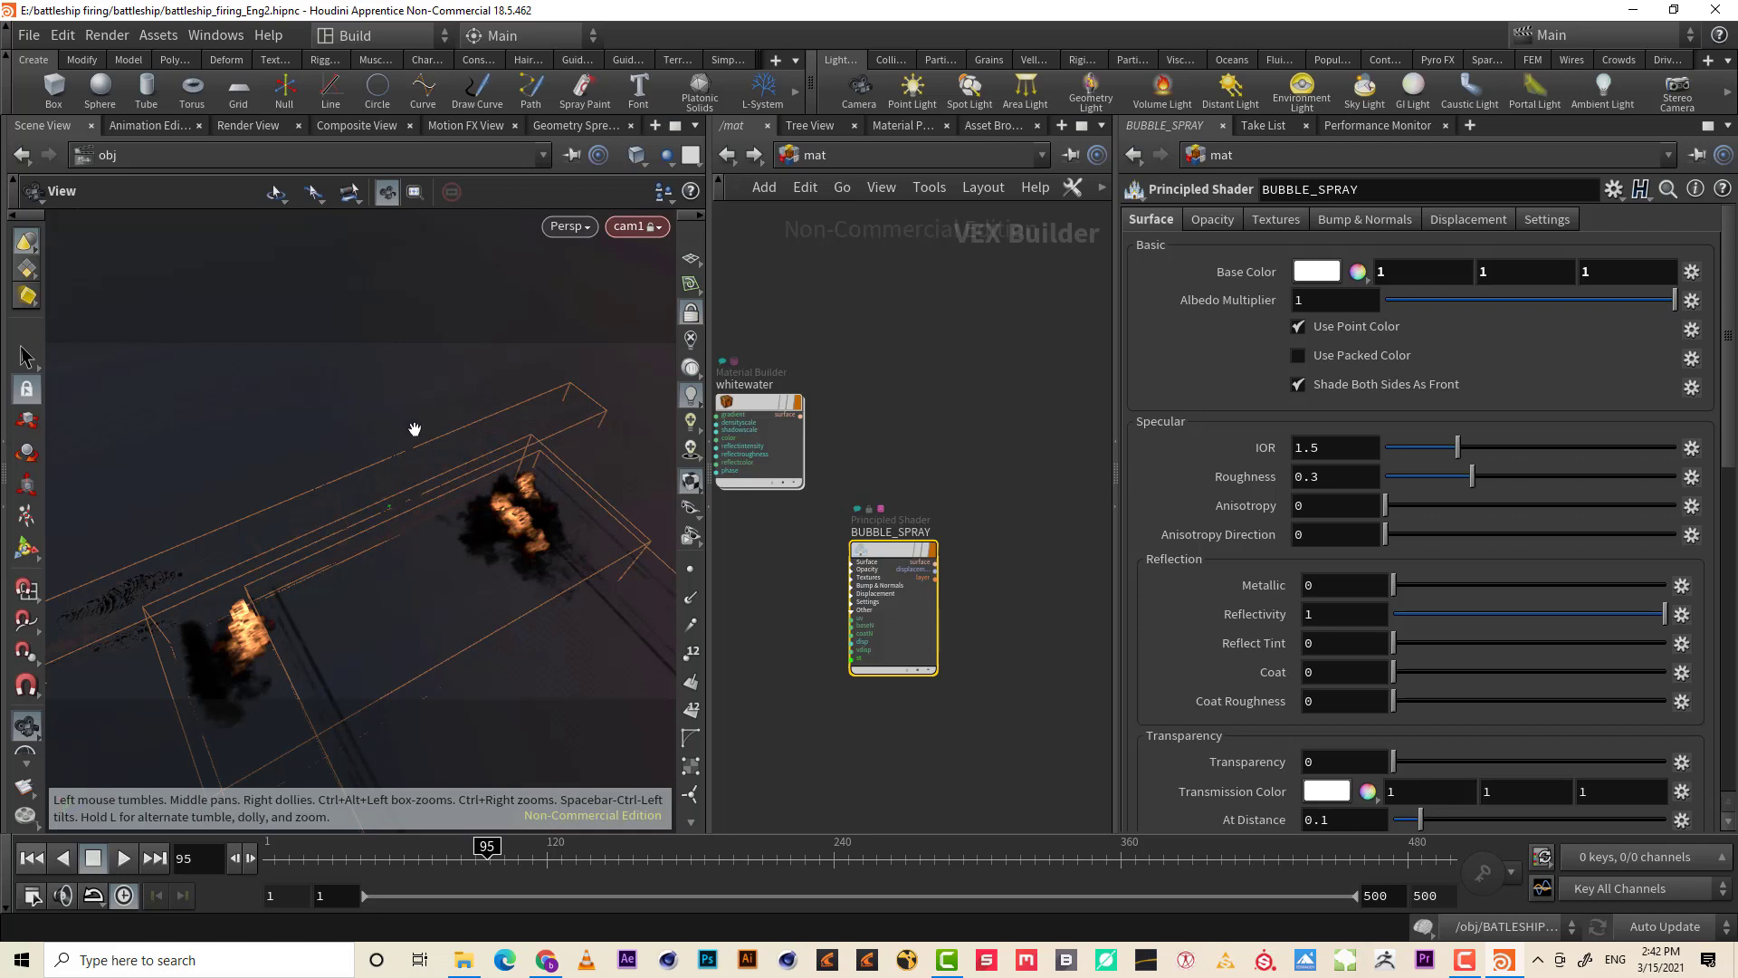
{"action": "mouse_move", "coordinate": [887, 550]}
{"action": "left_mouse_down"}
{"action": "mouse_move", "coordinate": [813, 567]}
{"action": "mouse_move", "coordinate": [984, 400]}
{"action": "left_mouse_up"}
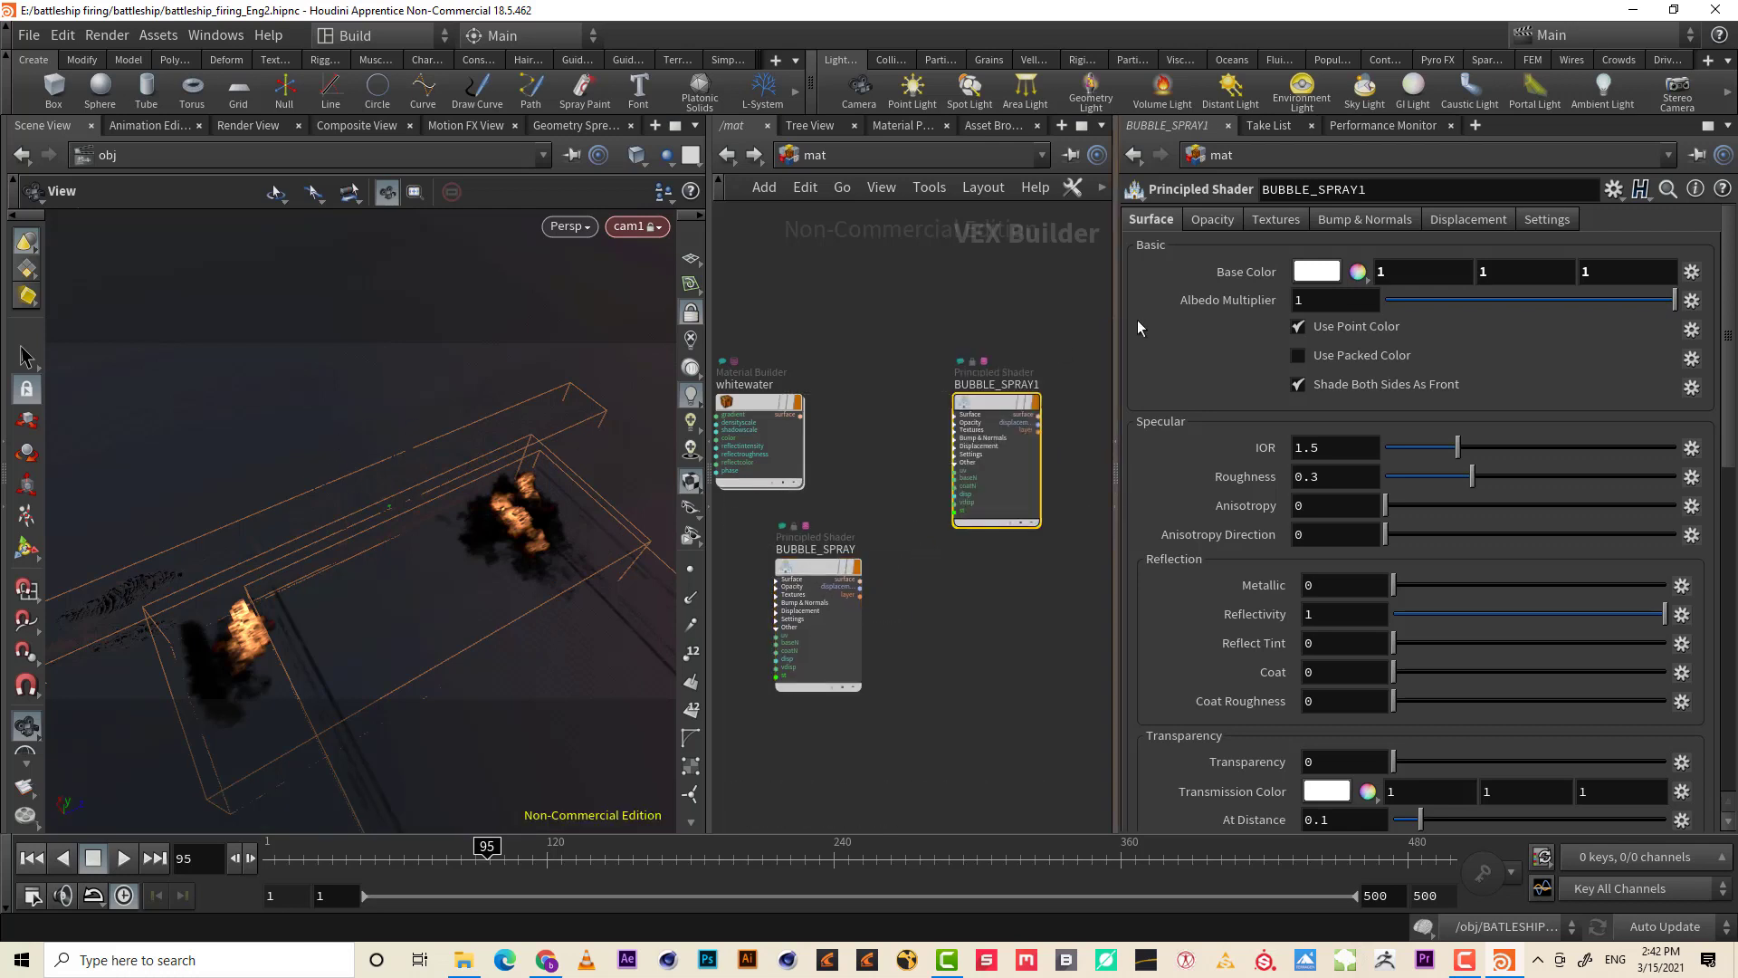
{"action": "right_click", "coordinate": [1220, 270]}
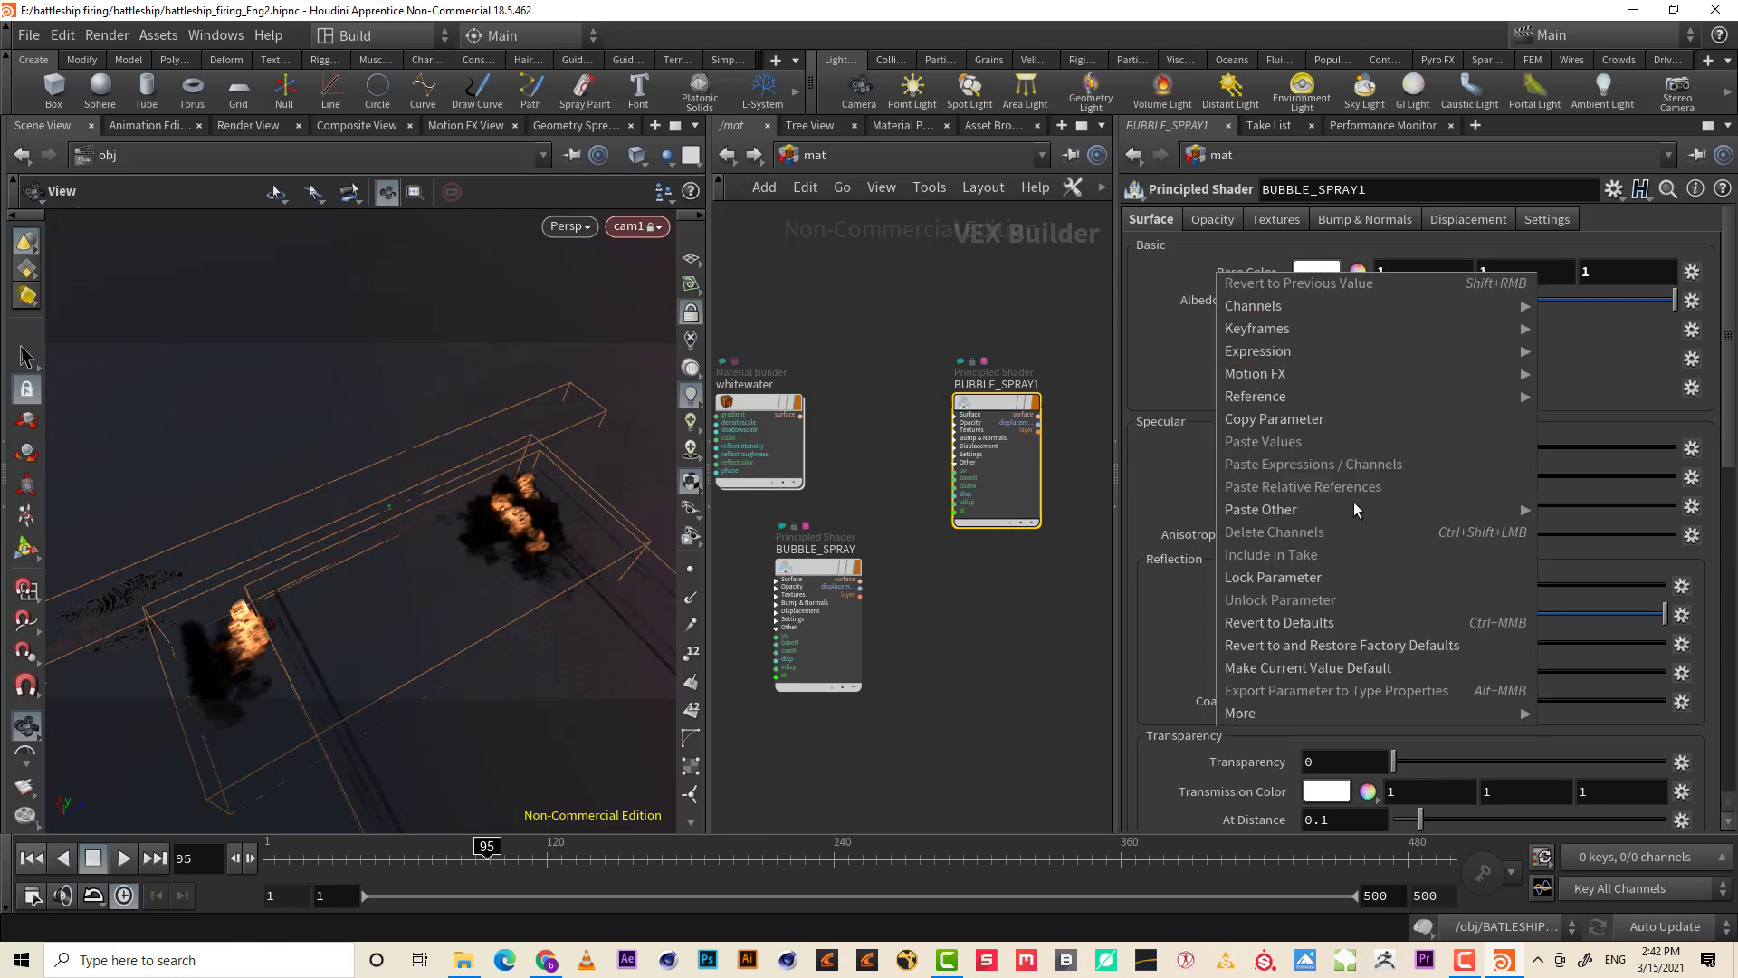
{"action": "left_click", "coordinate": [1355, 612]}
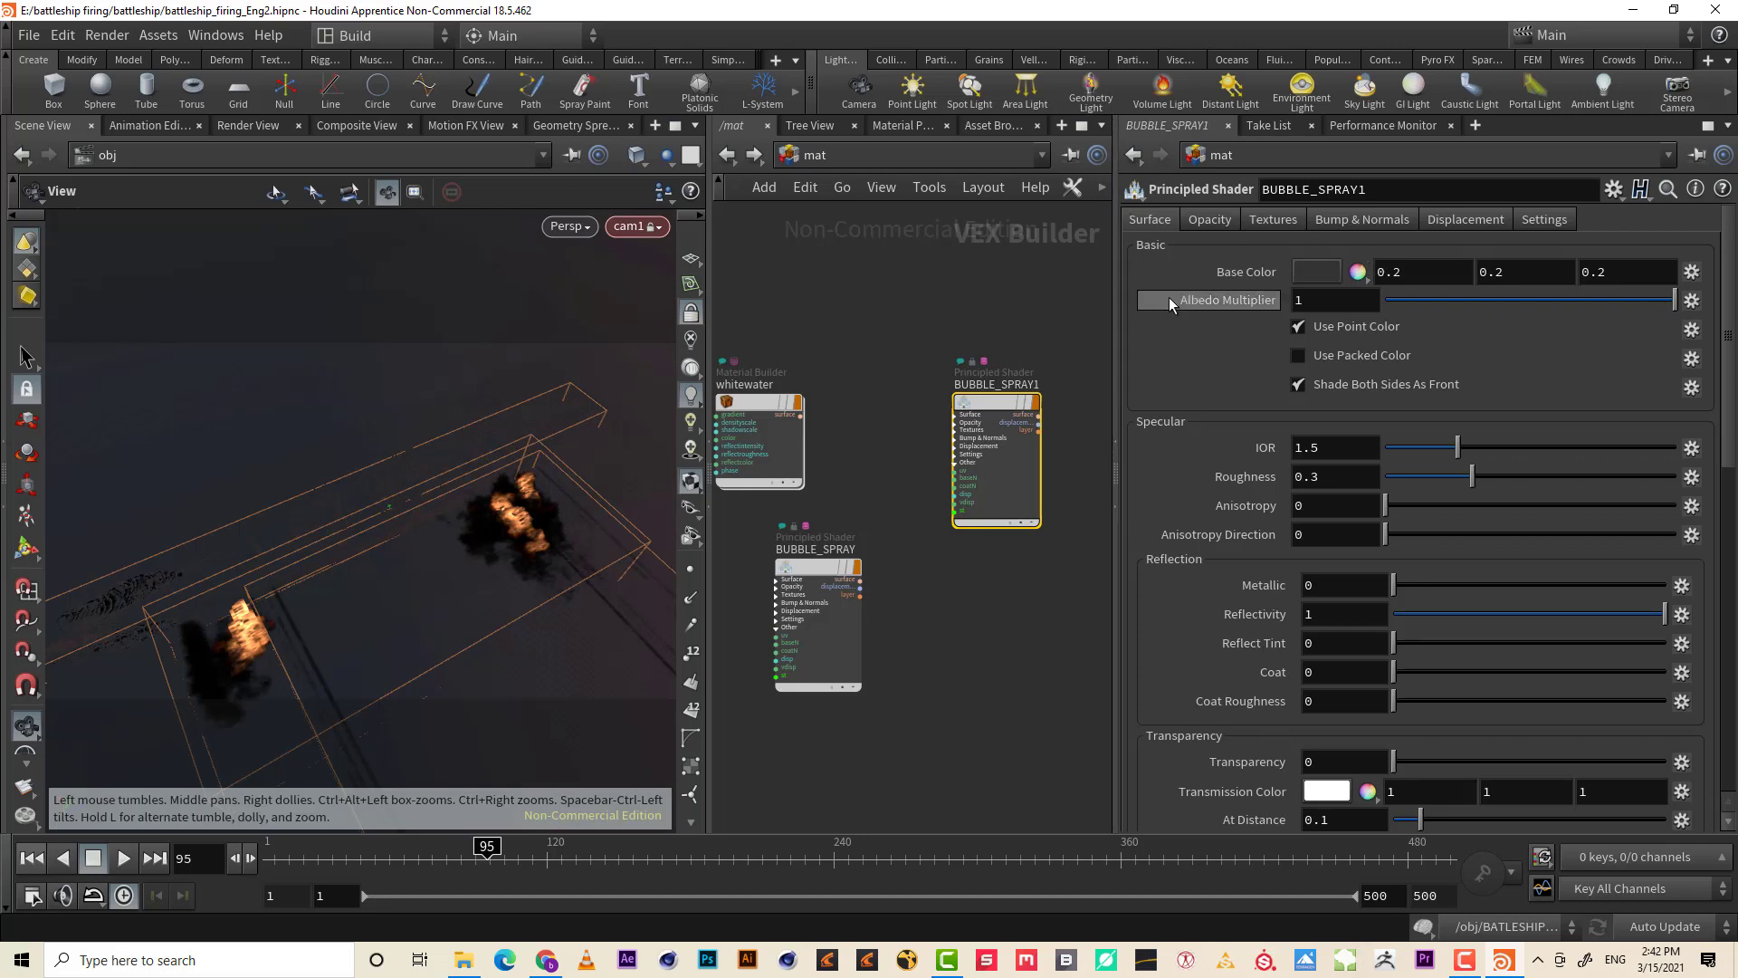
- Look over the network view options and browse the Material Palette gallery
{"action": "left_click_drag", "start_coordinate": [1369, 190], "coordinate": [1163, 194]}
{"action": "left_click", "coordinate": [966, 306]}
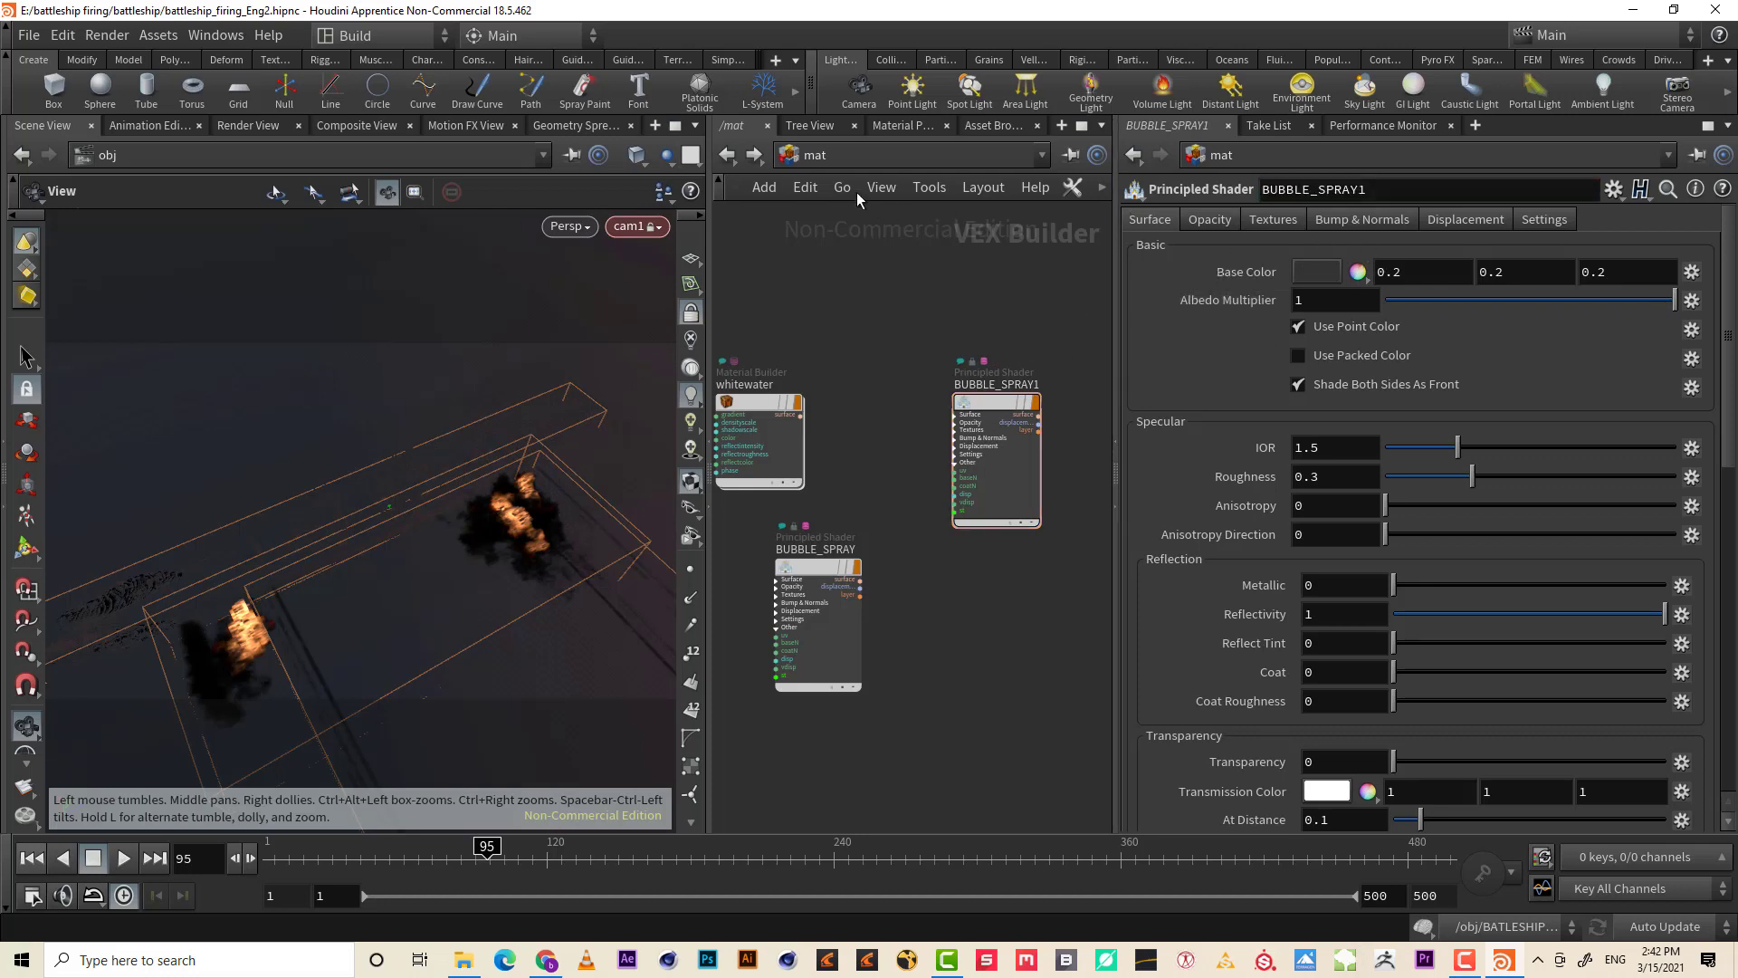
{"action": "left_click", "coordinate": [931, 187]}
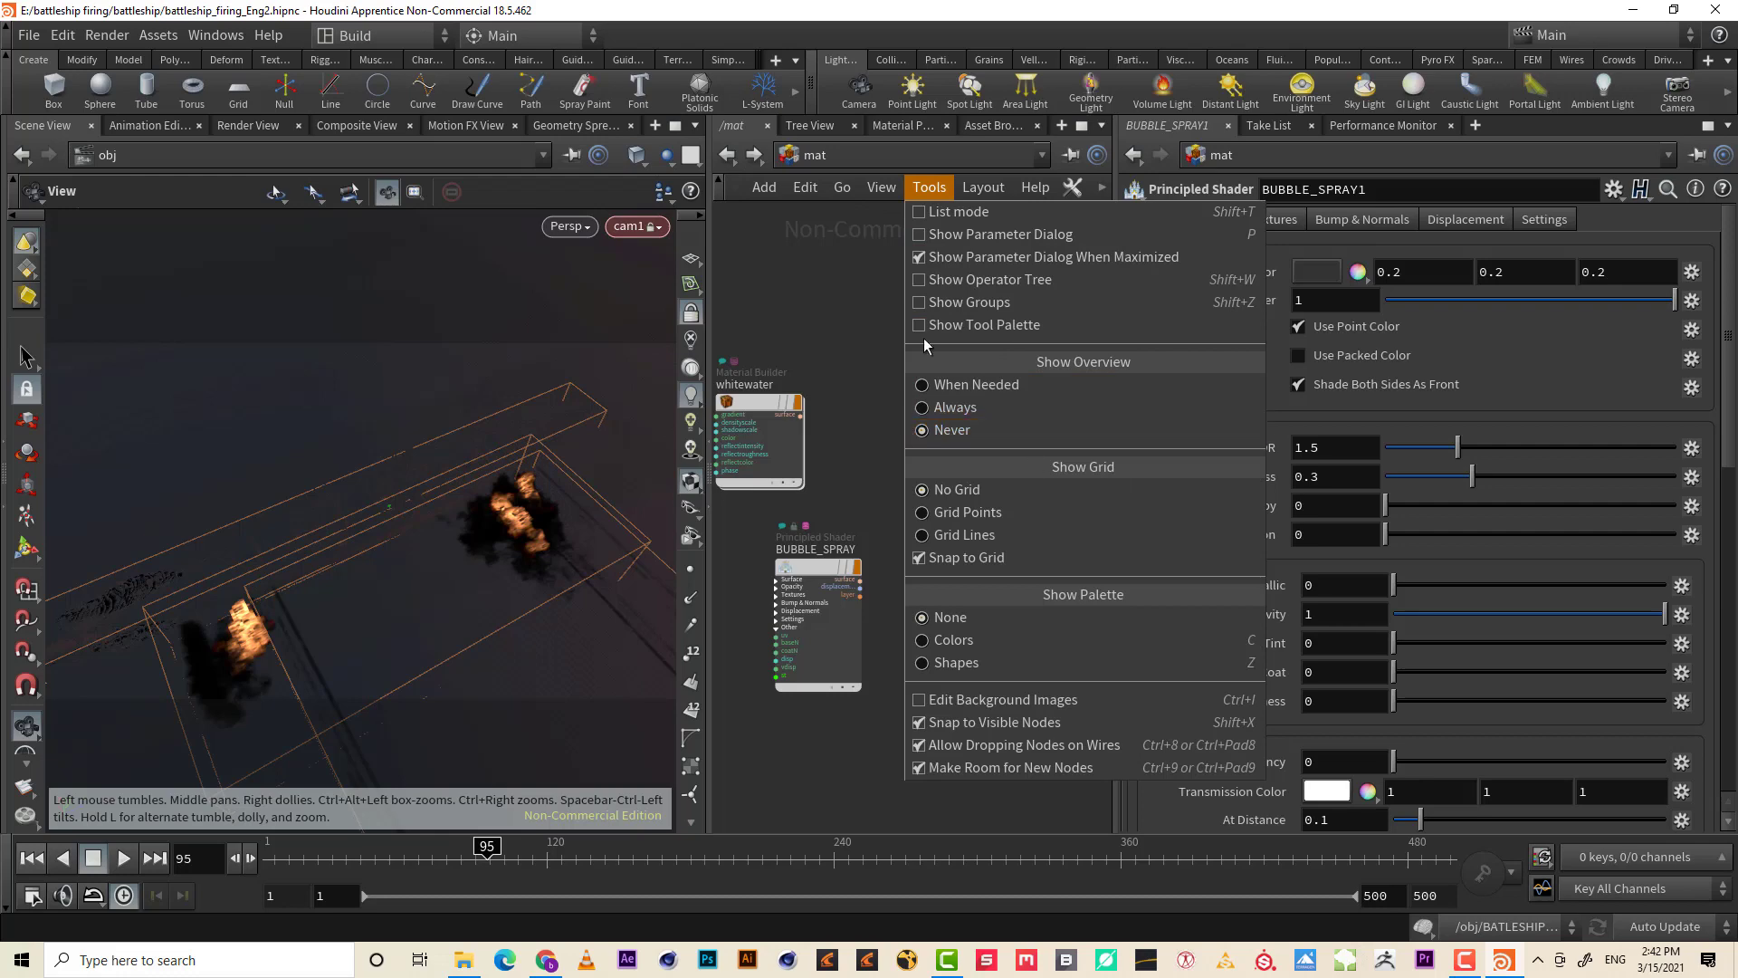
{"action": "left_click", "coordinate": [802, 257]}
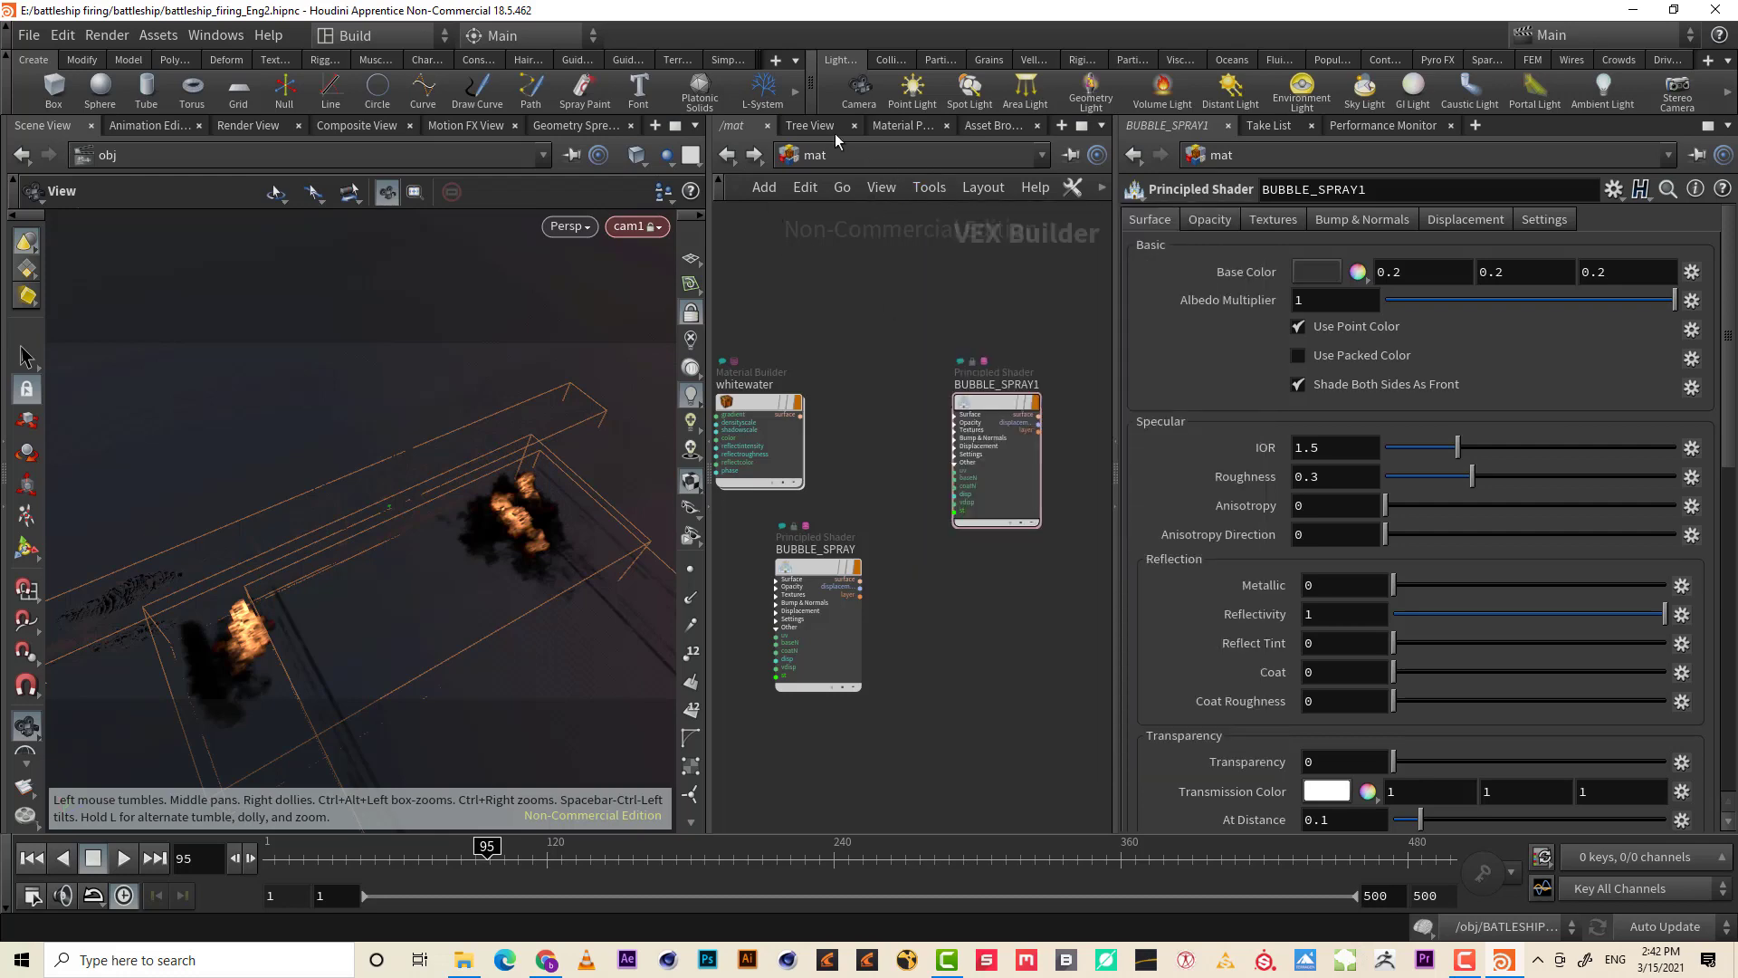
{"action": "left_click", "coordinate": [901, 125]}
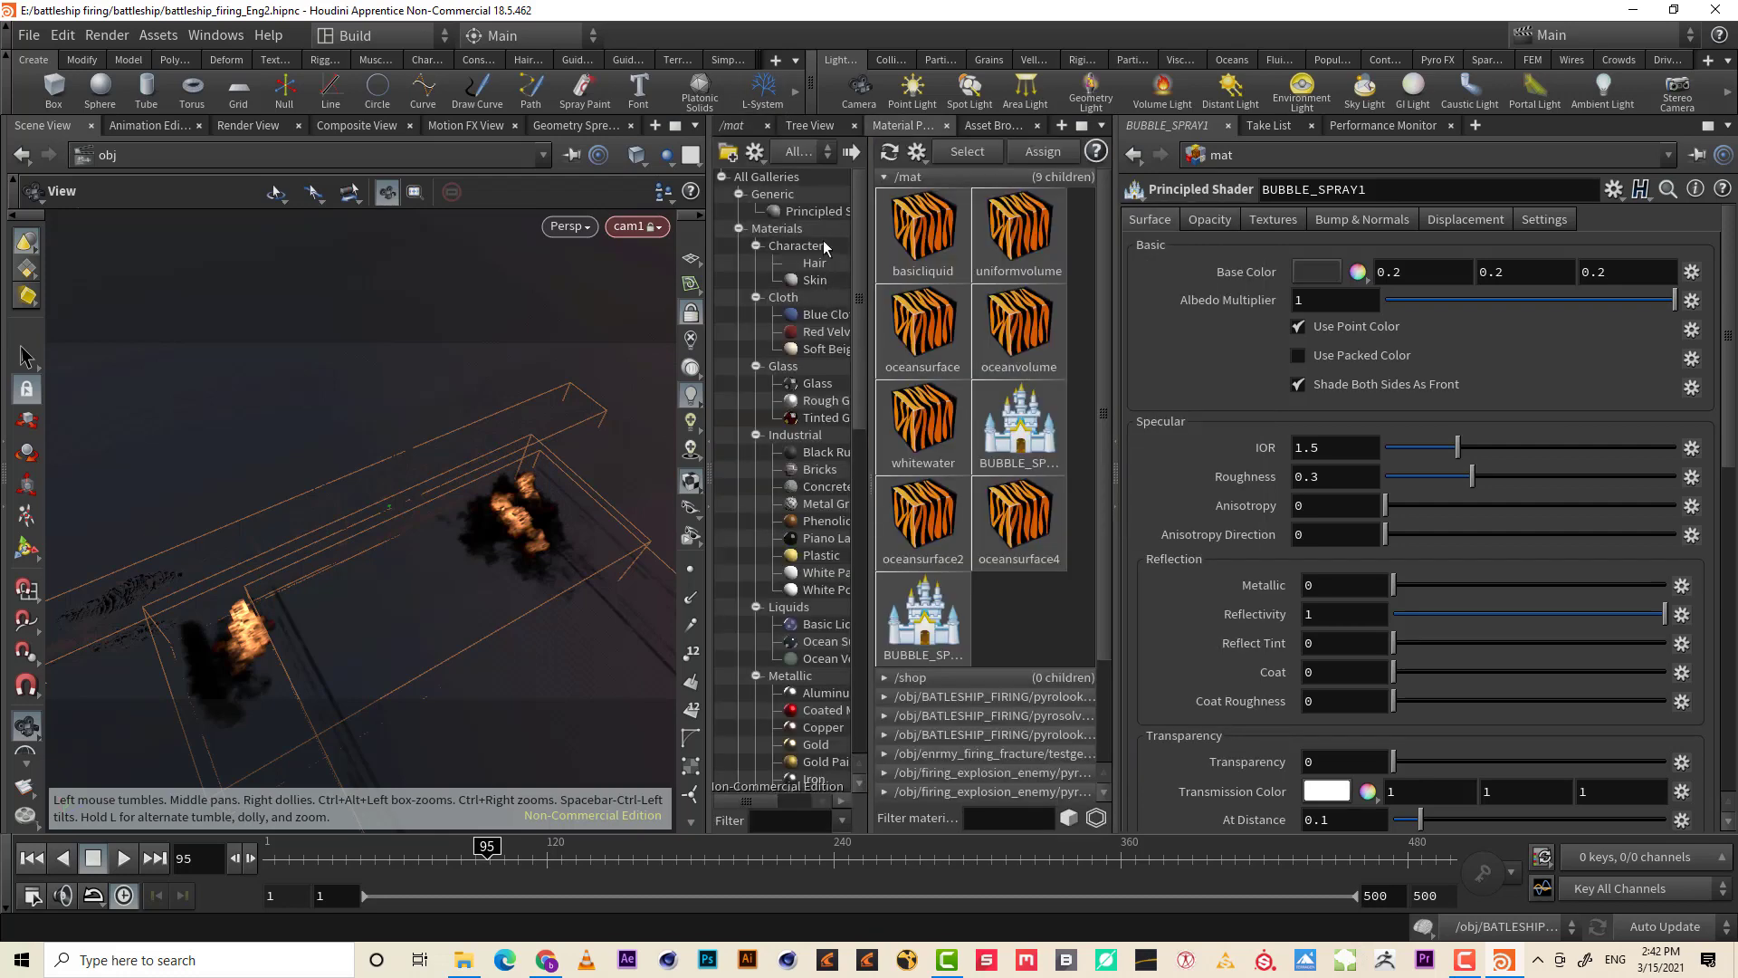
{"action": "left_click_drag", "start_coordinate": [862, 307], "coordinate": [868, 428]}
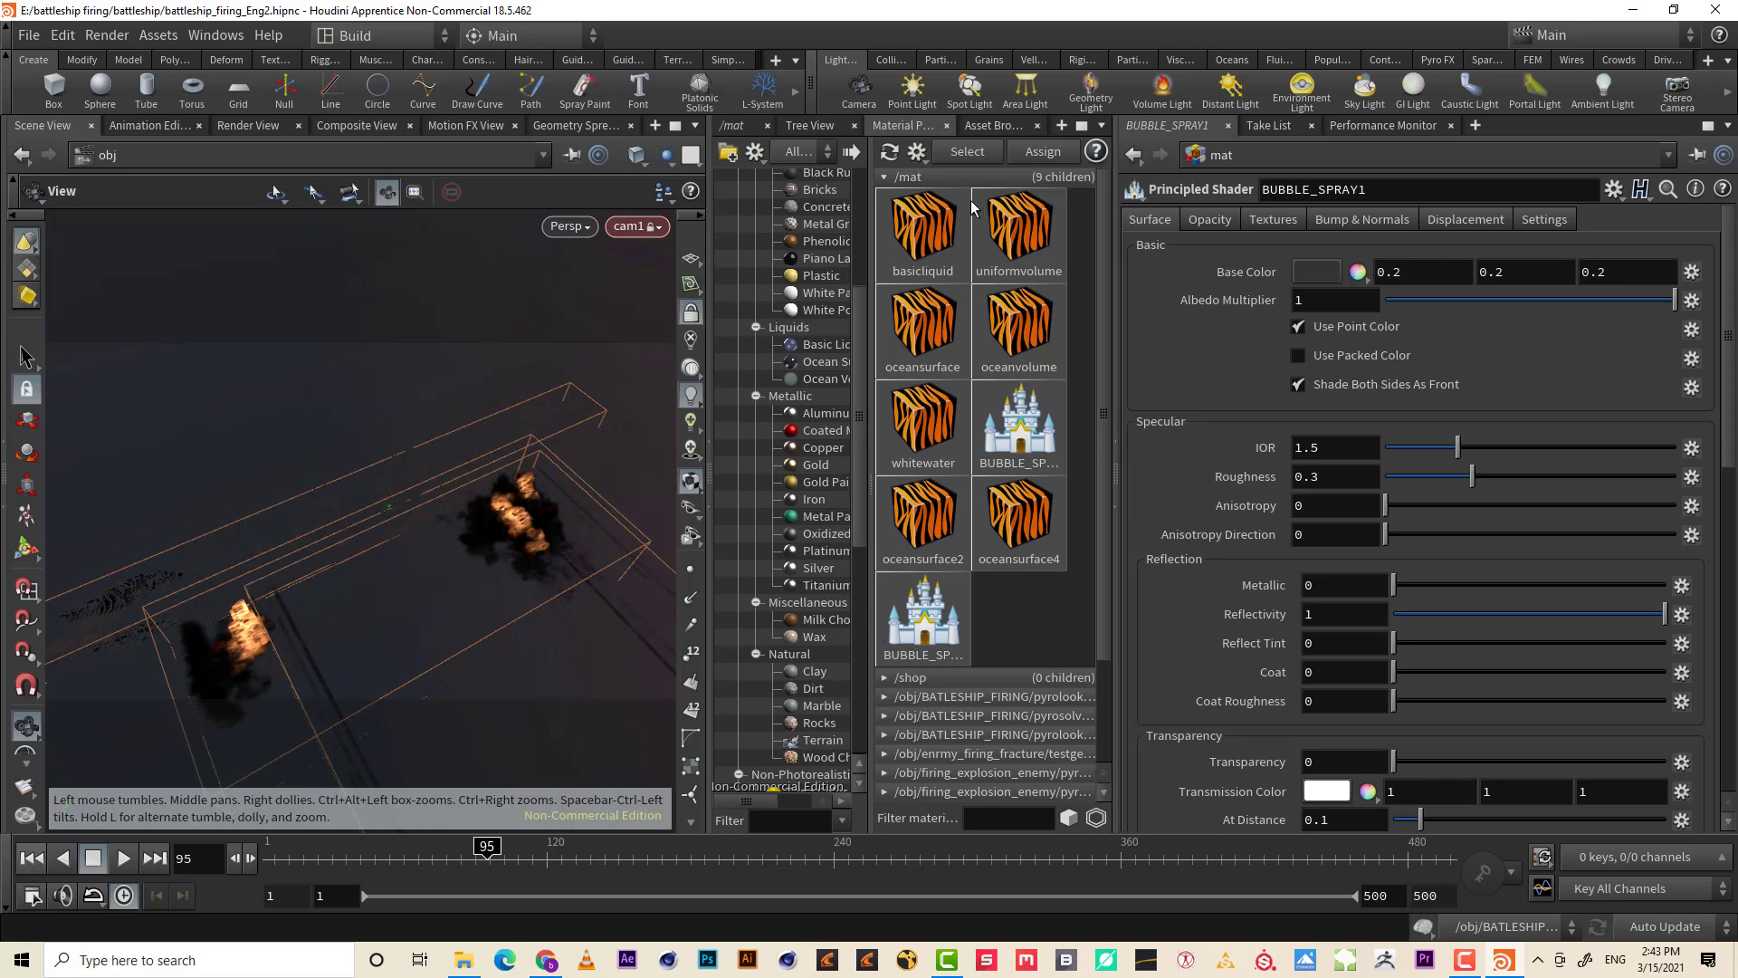
- Rename the BUBBLE_SPRAY1 shader to fracture in /mat, then return to /obj
{"action": "left_click", "coordinate": [735, 129]}
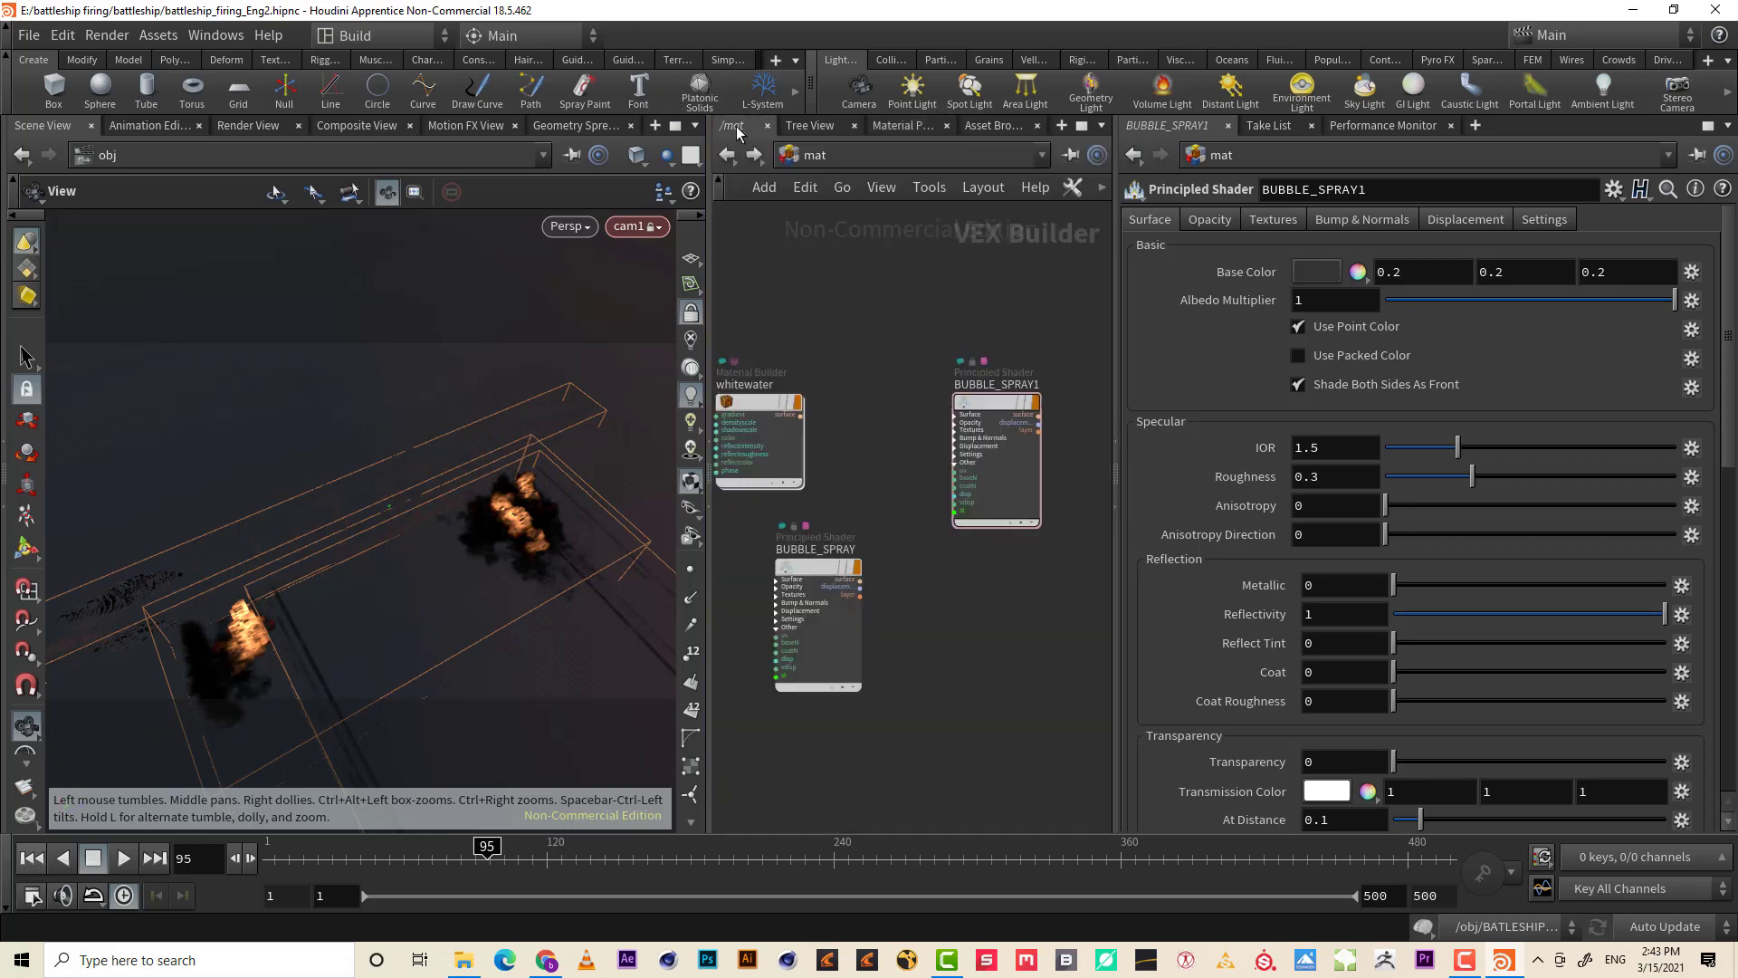
{"action": "left_click", "coordinate": [997, 410]}
{"action": "middle_click_drag", "start_coordinate": [996, 411], "coordinate": [950, 407]}
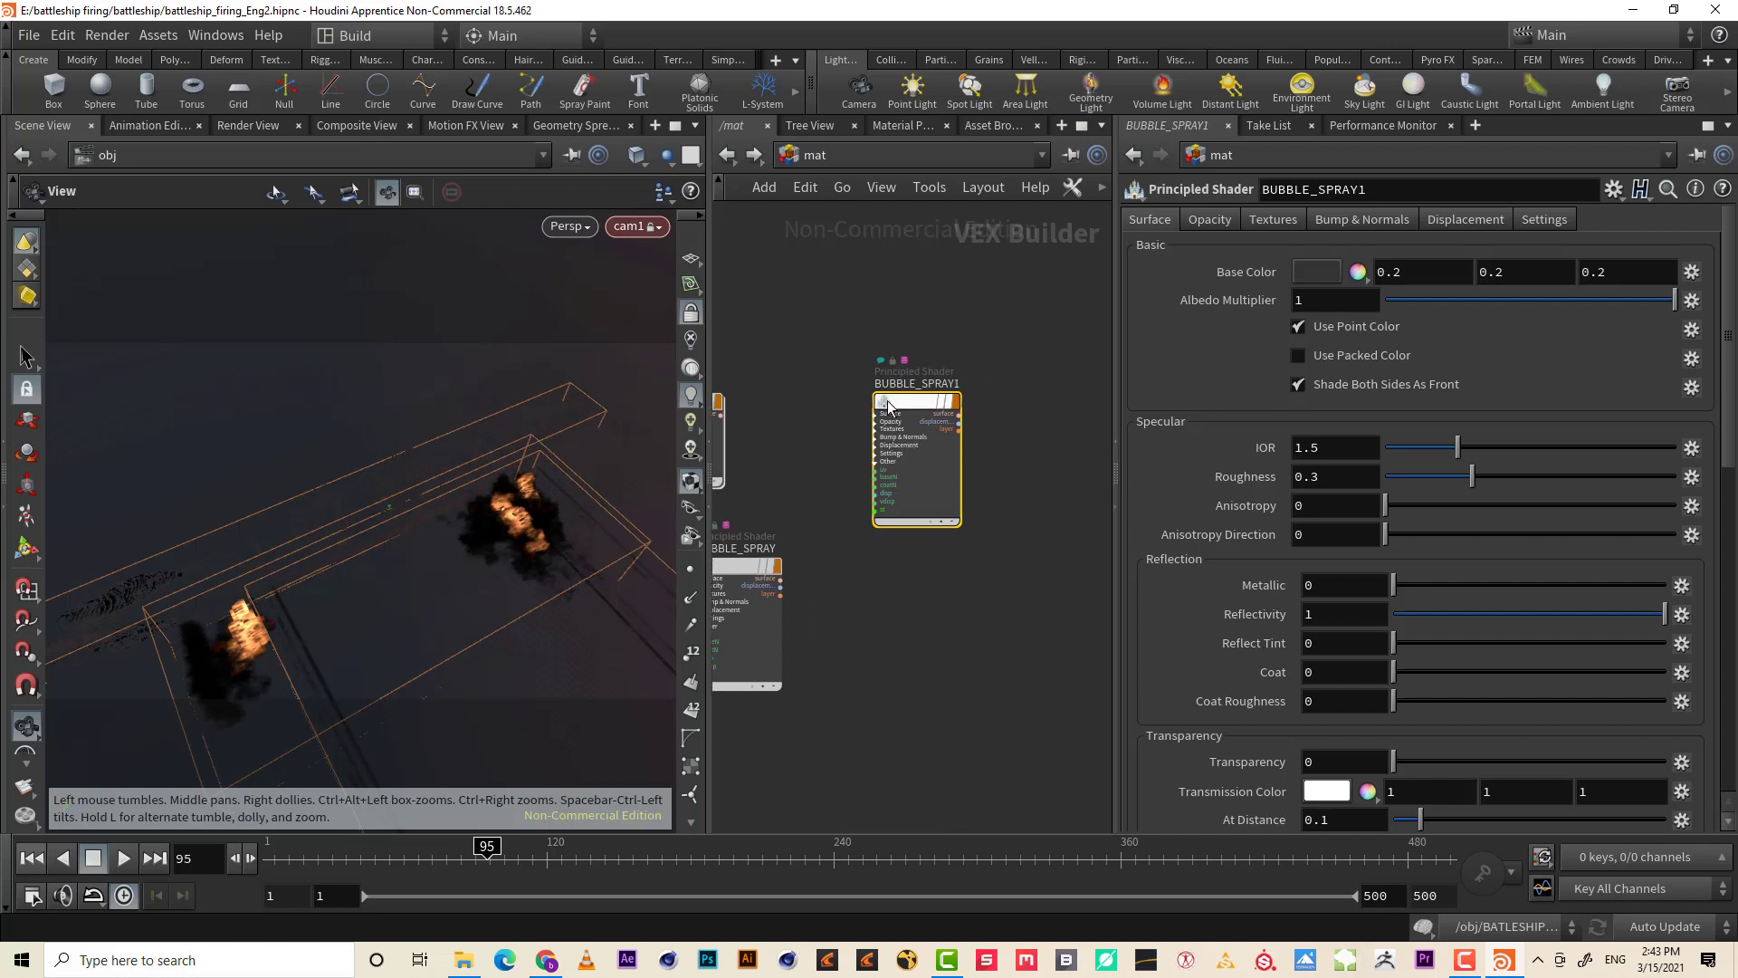
{"action": "left_click_drag", "start_coordinate": [916, 407], "coordinate": [943, 408]}
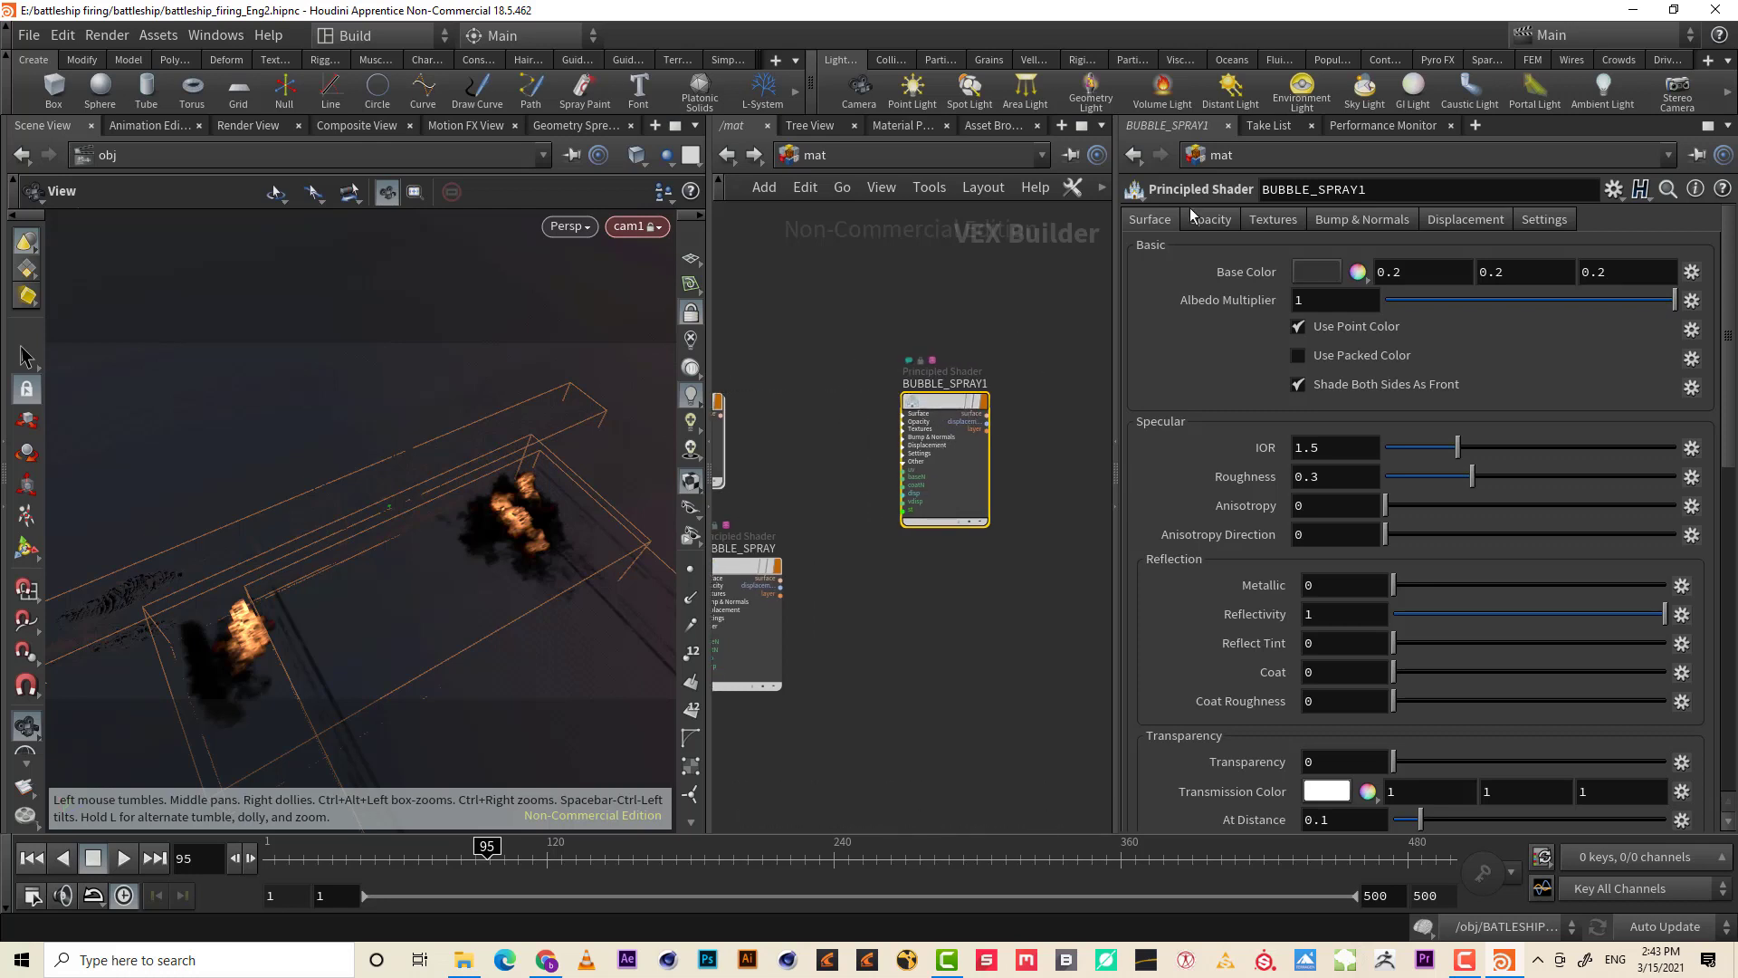
{"action": "left_click_drag", "start_coordinate": [1396, 185], "coordinate": [1190, 190]}
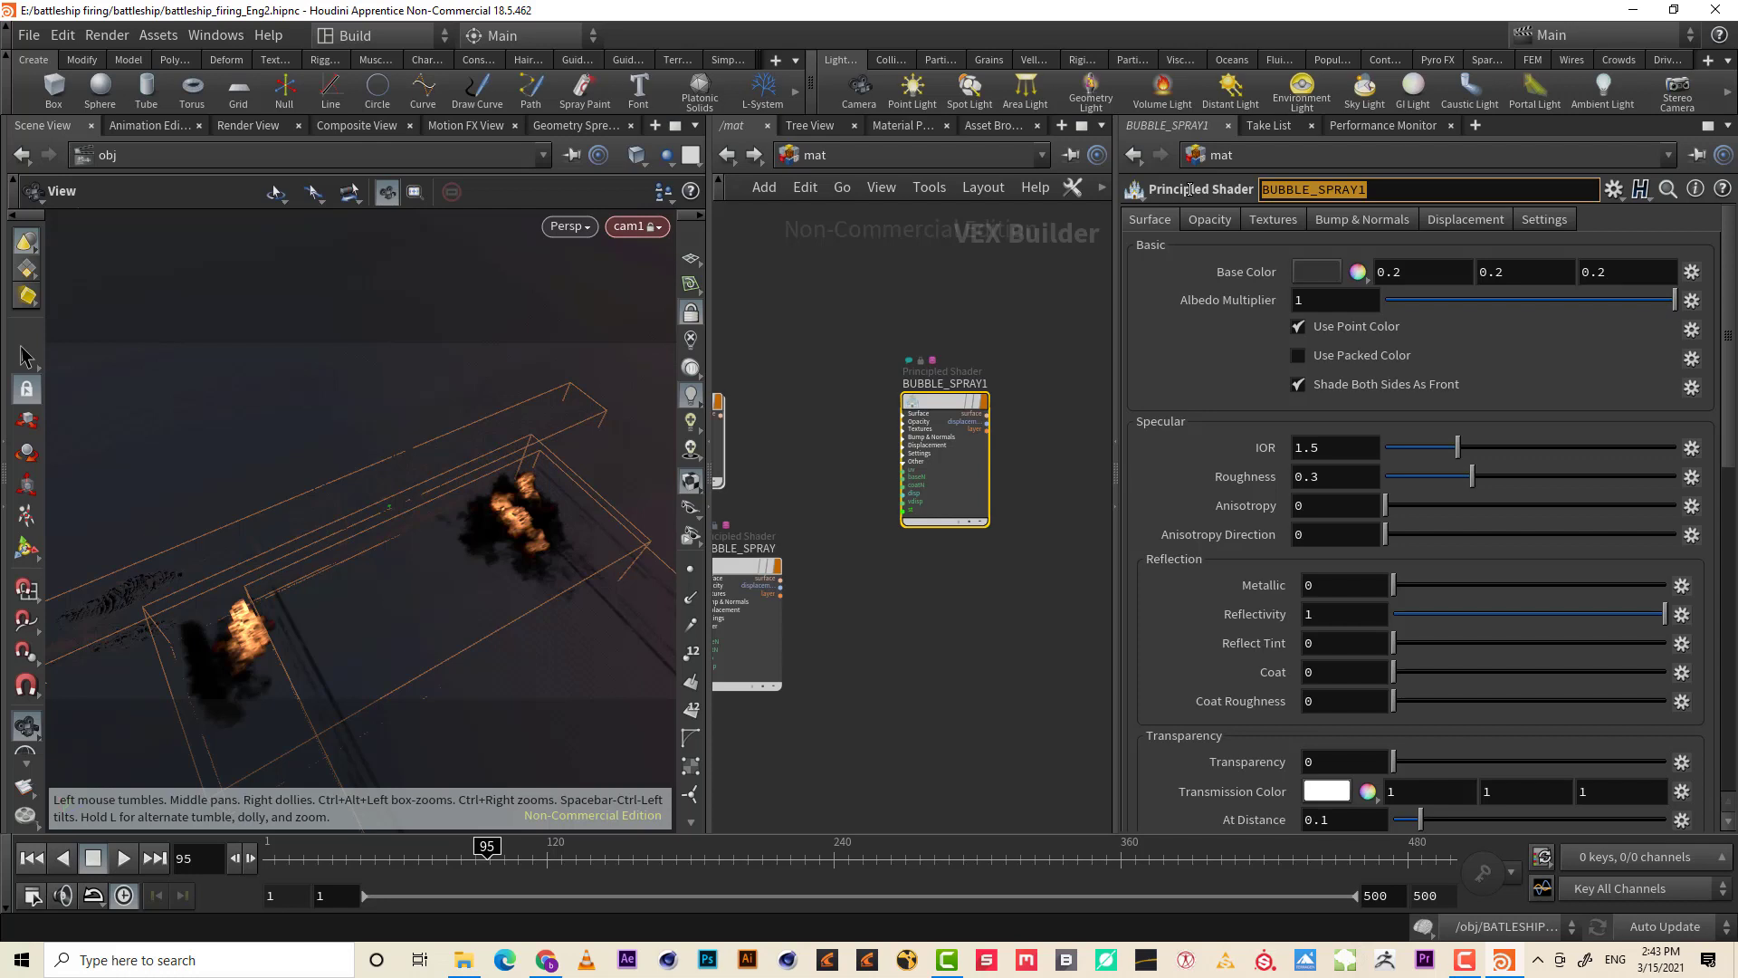
{"action": "type", "text": "fracture"}
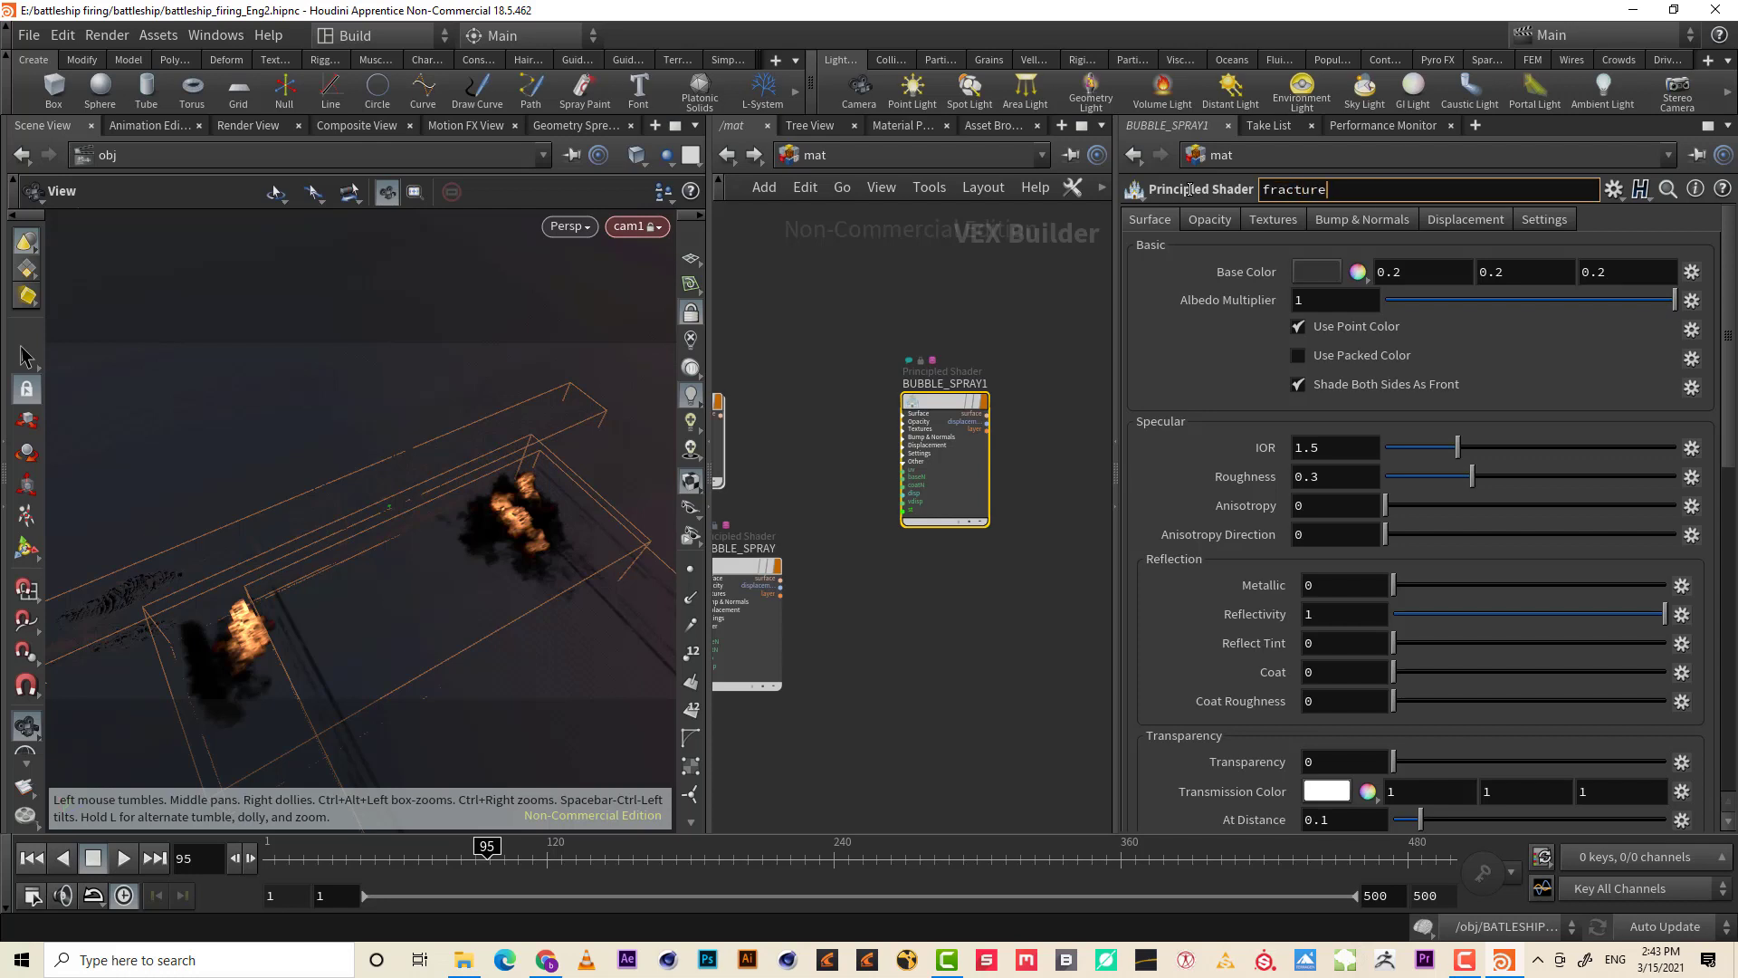
{"action": "key", "text": "Return"}
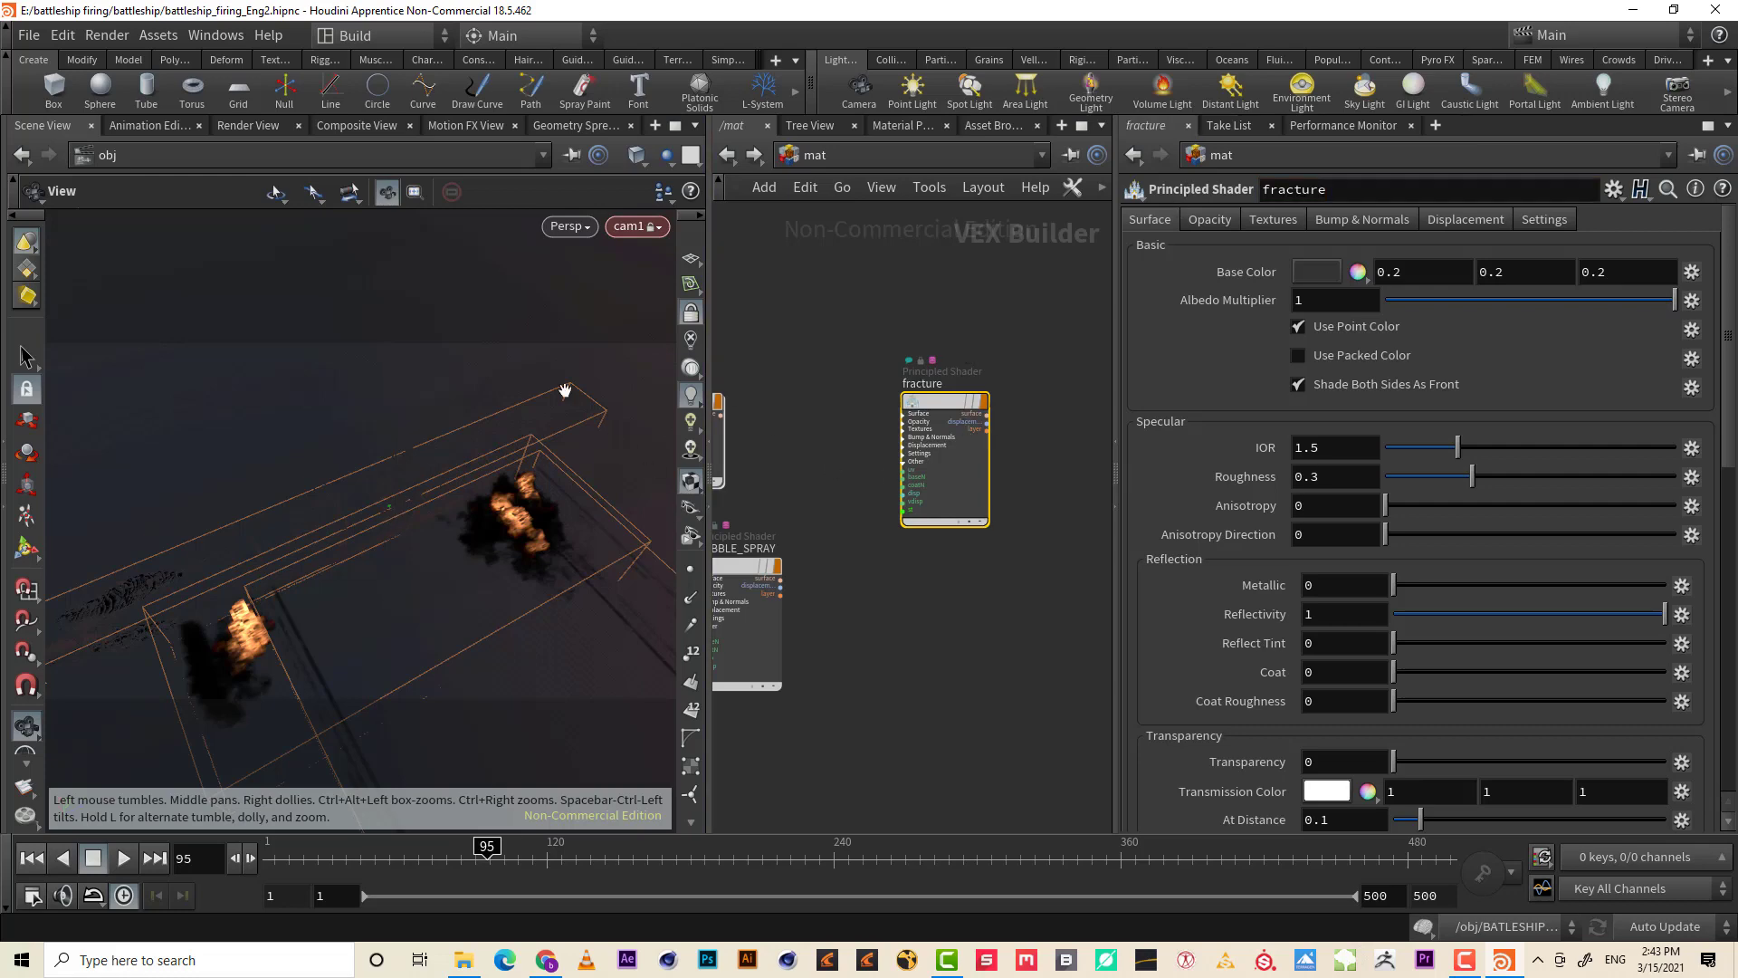
{"action": "left_click", "coordinate": [862, 153]}
{"action": "left_click", "coordinate": [910, 254]}
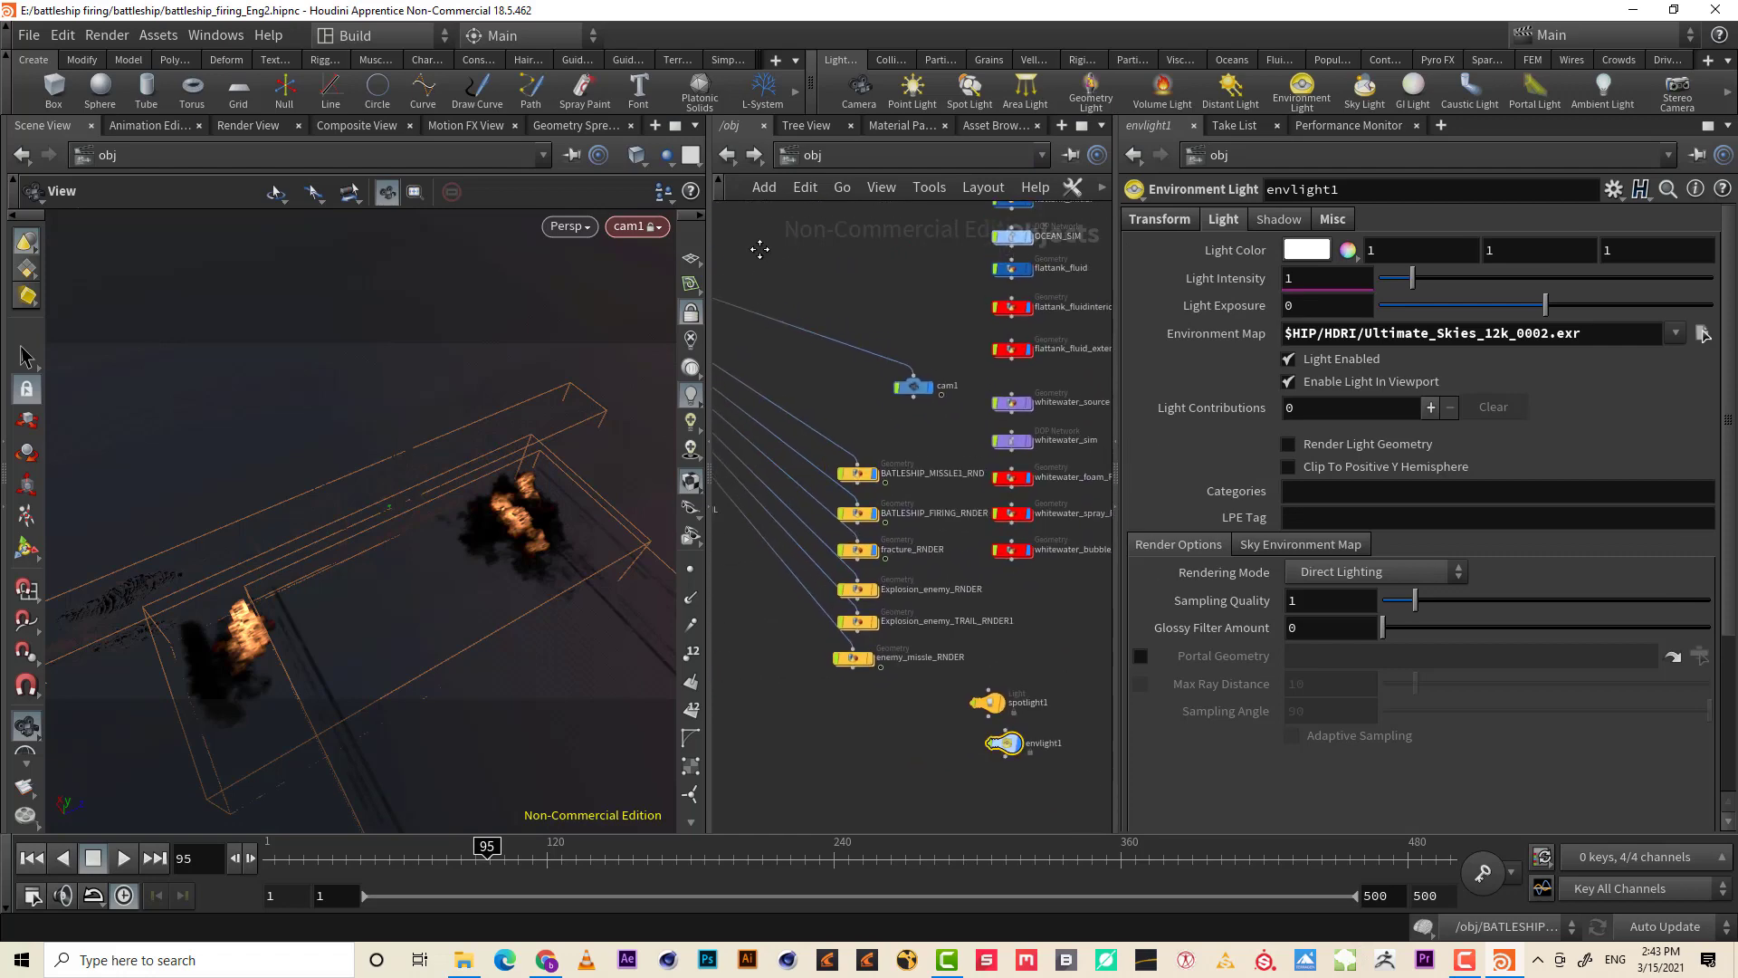
- Assign /mat/fracture as the fracture_RNDER object's material
{"action": "left_click", "coordinate": [857, 550]}
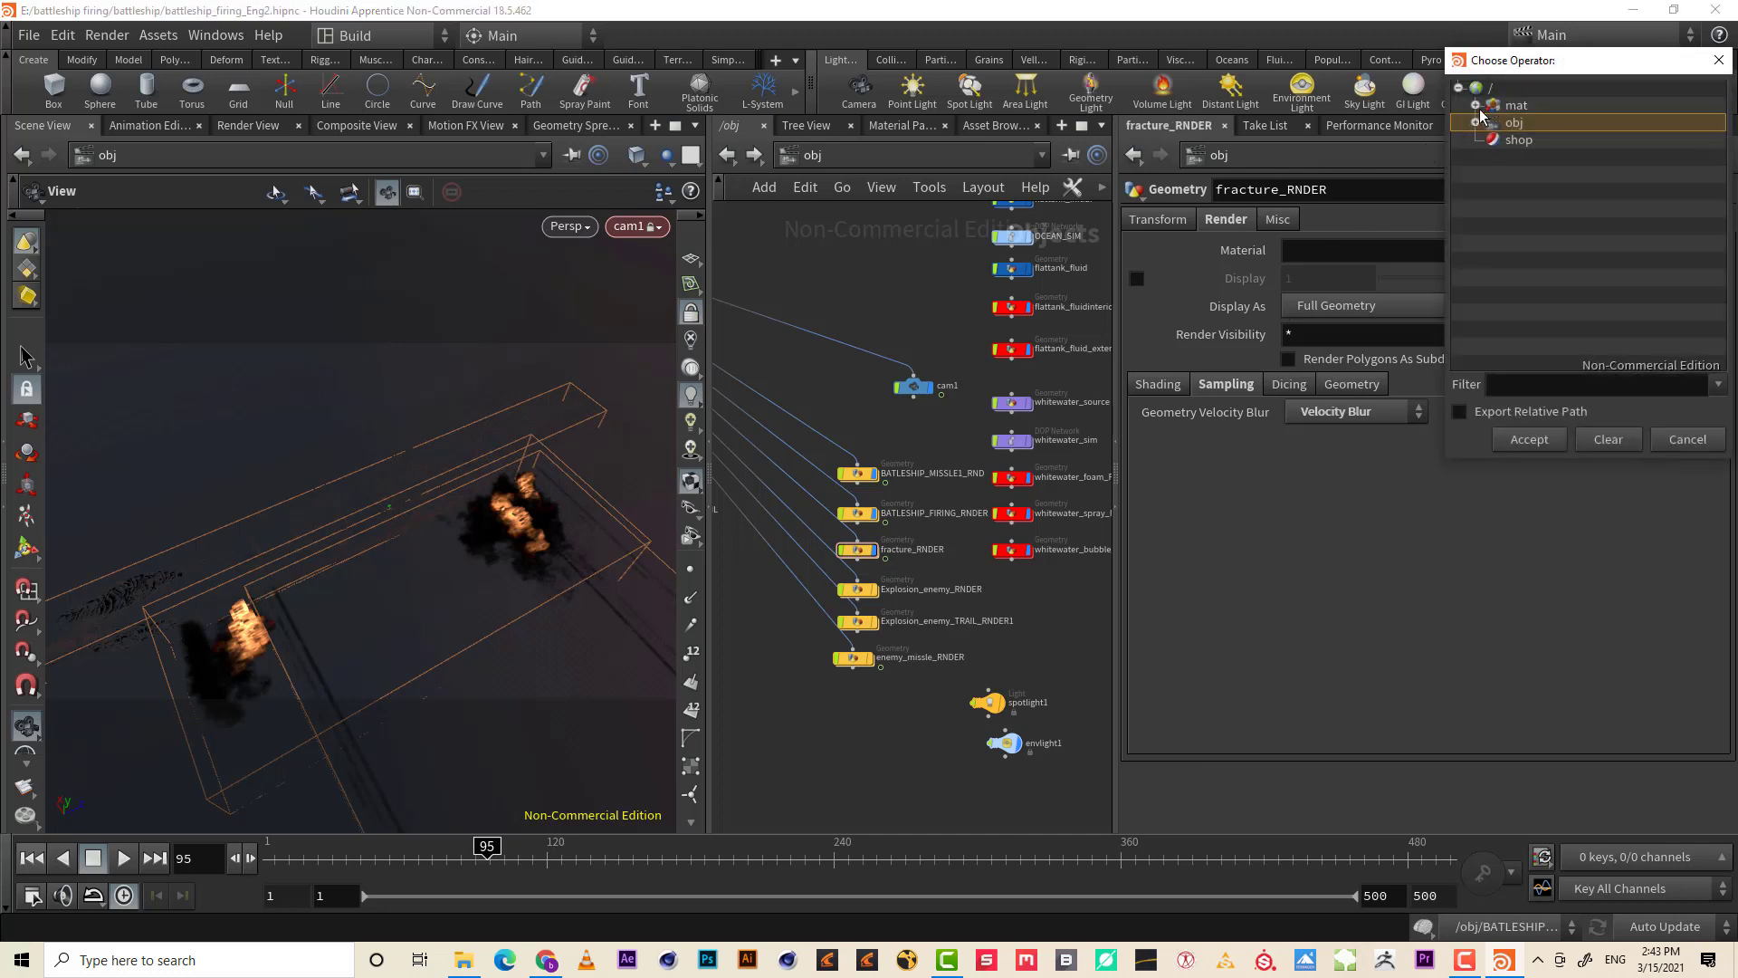
{"action": "left_click", "coordinate": [1476, 106]}
{"action": "double_click", "coordinate": [1575, 159]}
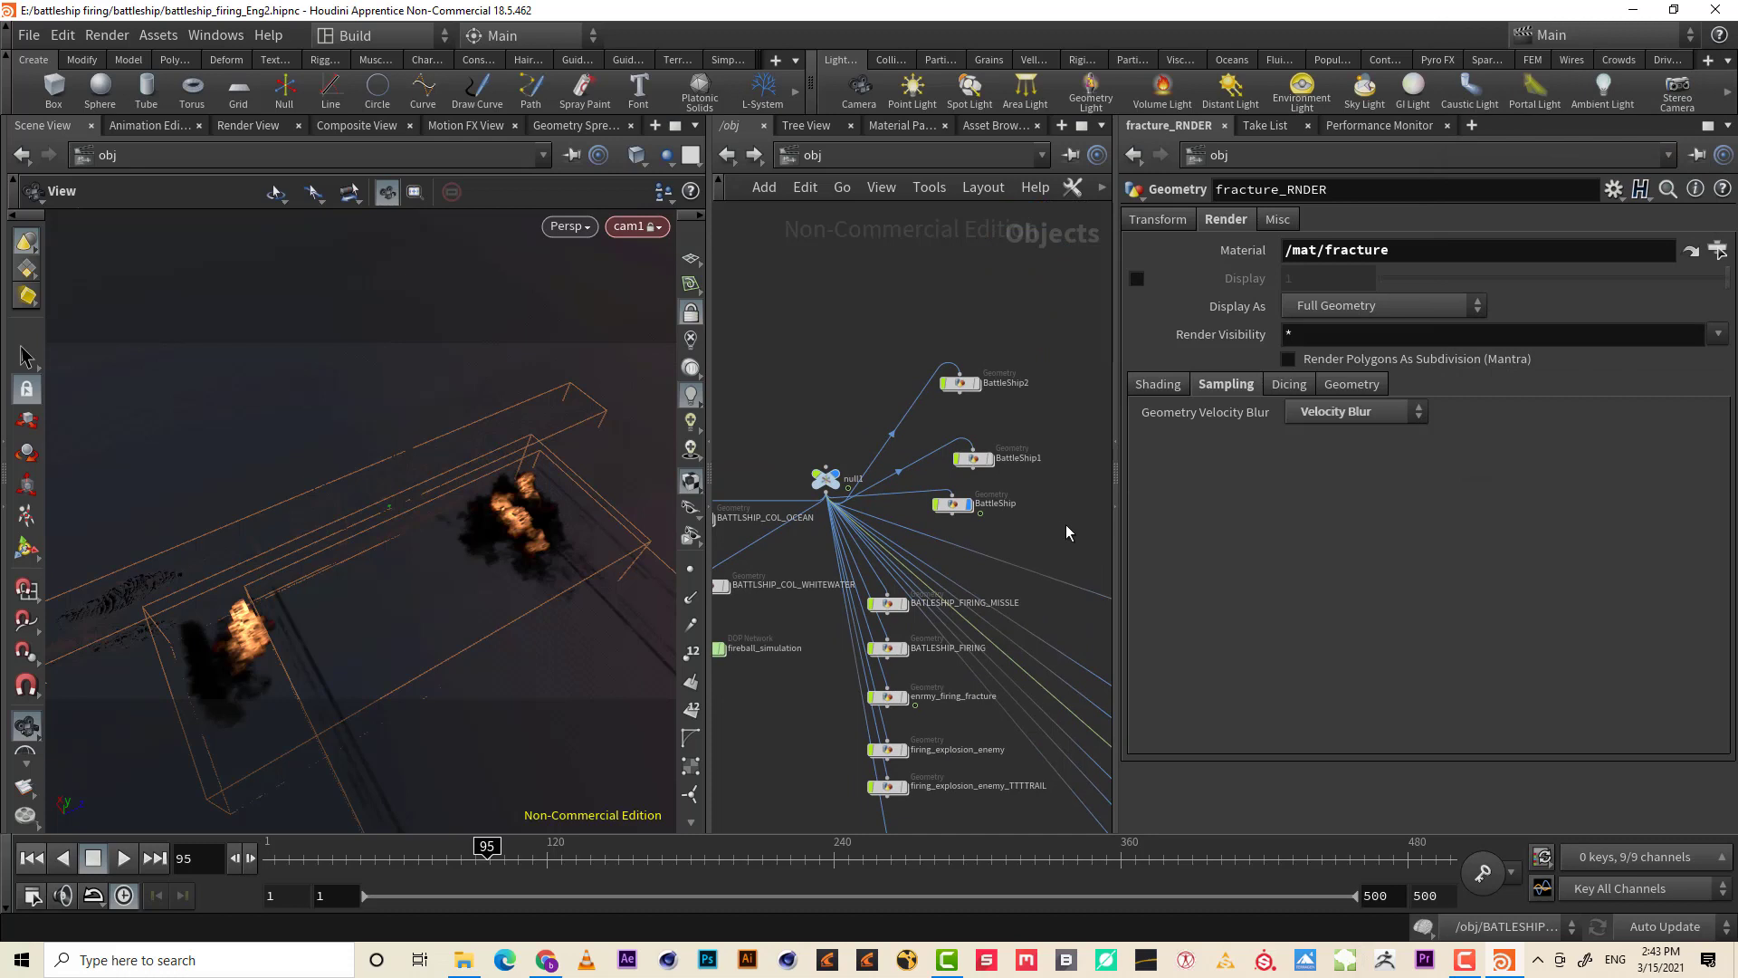
- Assign /mat/fracture to BattleShip, keeping Velocity Blur, then recheck fracture_RNDER's material
{"action": "left_click", "coordinate": [952, 503]}
{"action": "left_click", "coordinate": [1224, 219]}
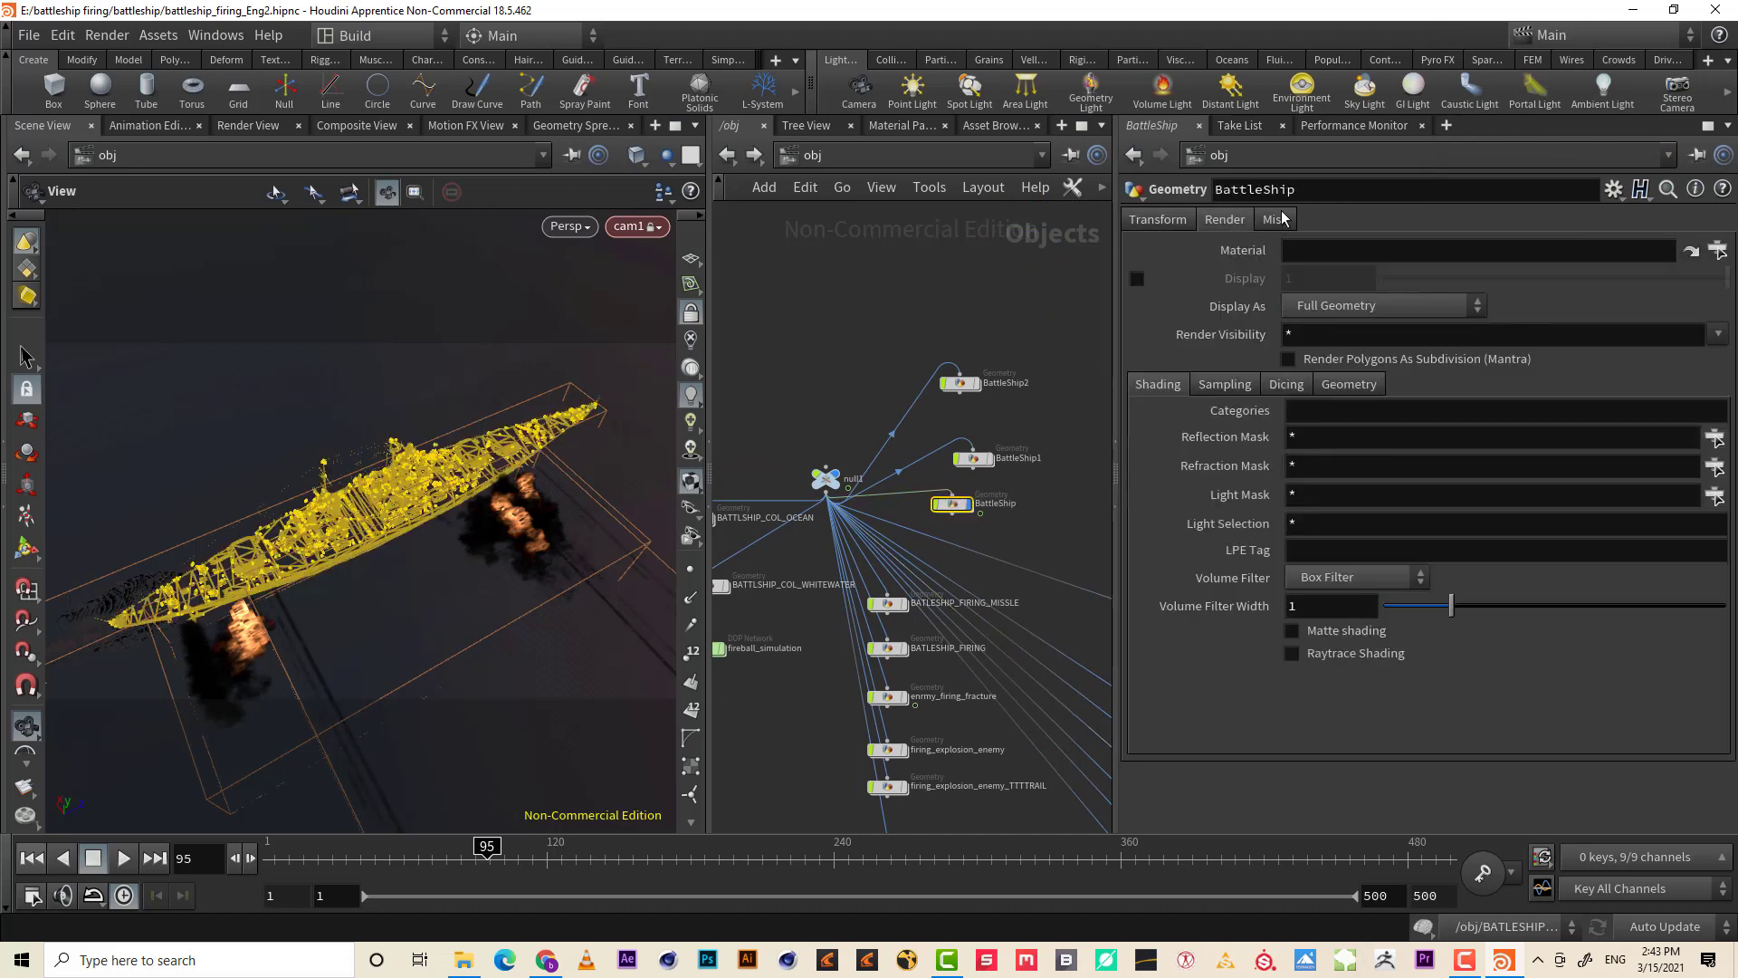
{"action": "left_click", "coordinate": [1717, 250]}
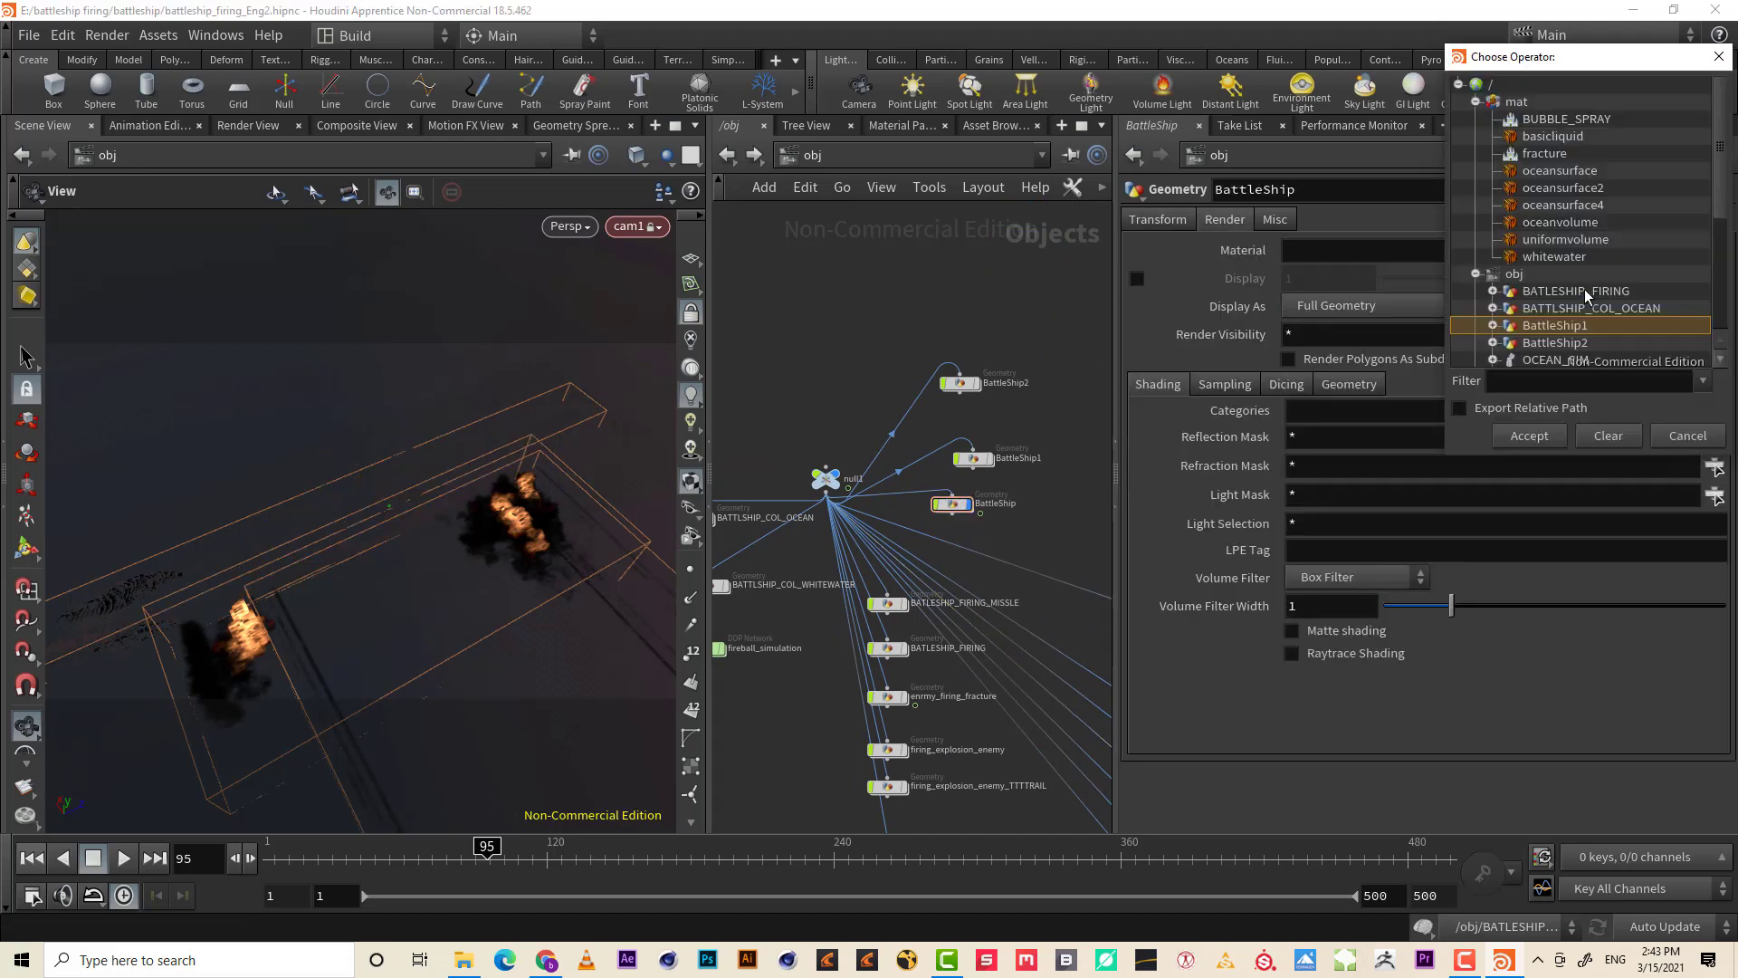
{"action": "double_click", "coordinate": [1564, 156]}
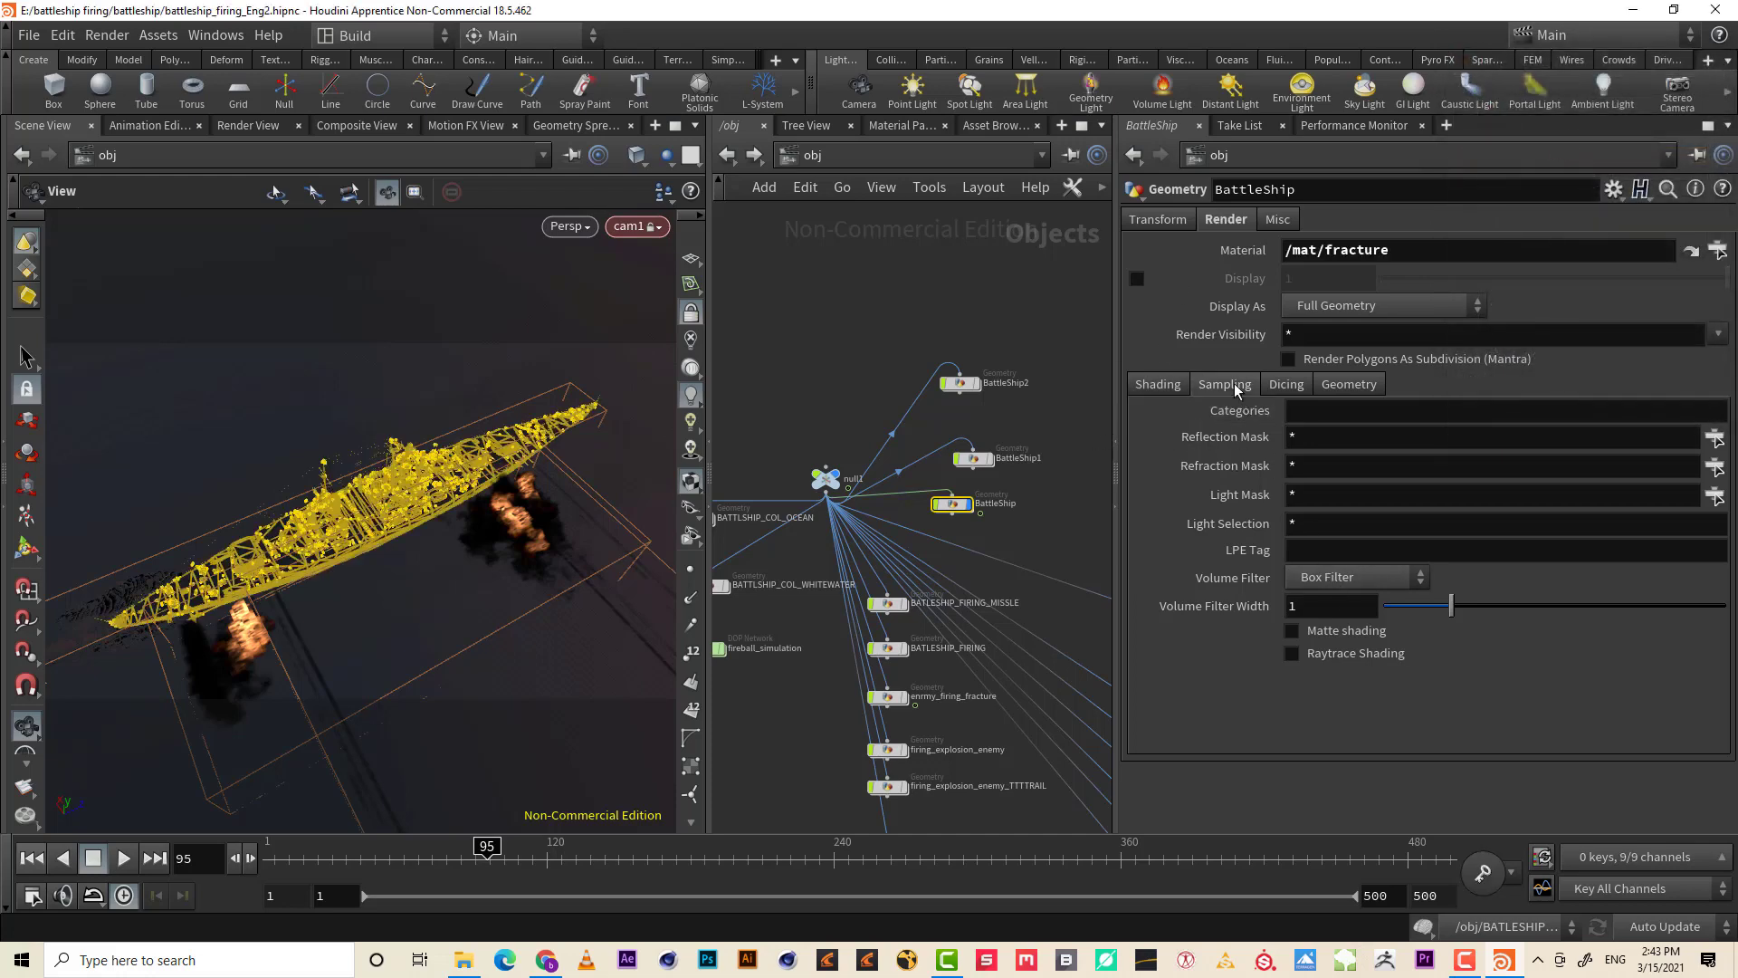
{"action": "left_click", "coordinate": [1348, 384]}
{"action": "left_click", "coordinate": [1354, 458]}
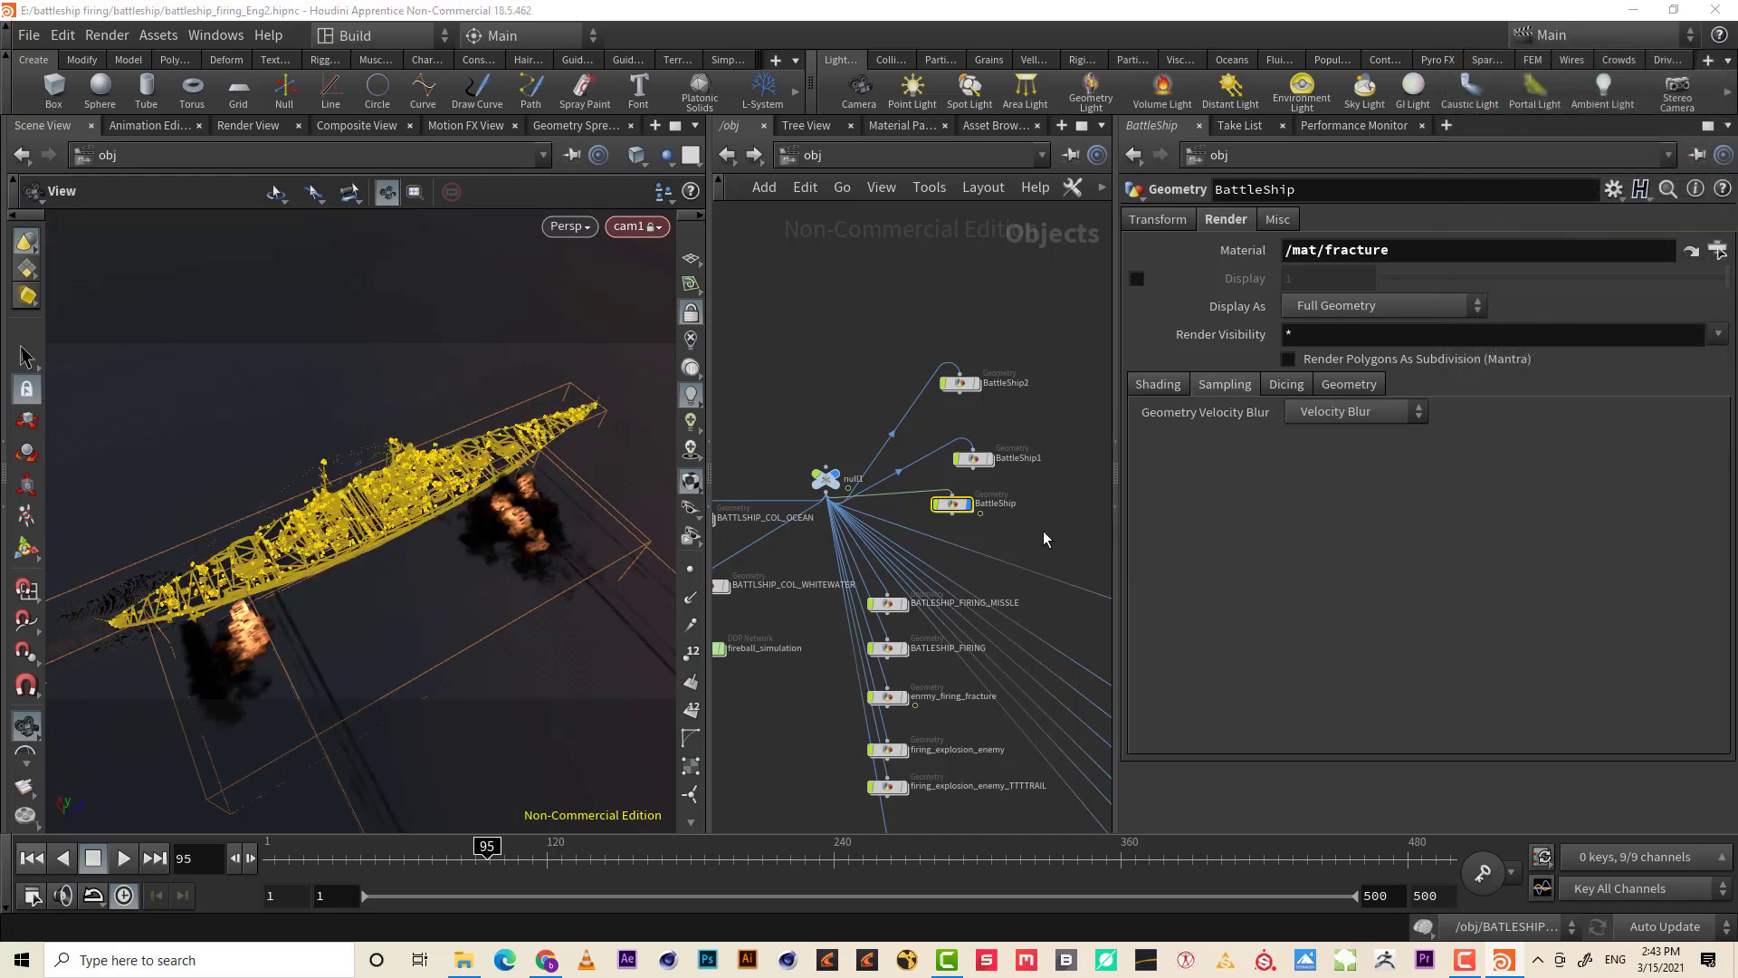
{"action": "mouse_move", "coordinate": [1061, 536]}
{"action": "middle_mouse_down"}
{"action": "mouse_move", "coordinate": [892, 320]}
{"action": "mouse_move", "coordinate": [1115, 690]}
{"action": "mouse_move", "coordinate": [963, 642]}
{"action": "middle_mouse_up"}
{"action": "scroll", "coordinate": [963, 643], "scroll_direction": "up", "scroll_amount": 2}
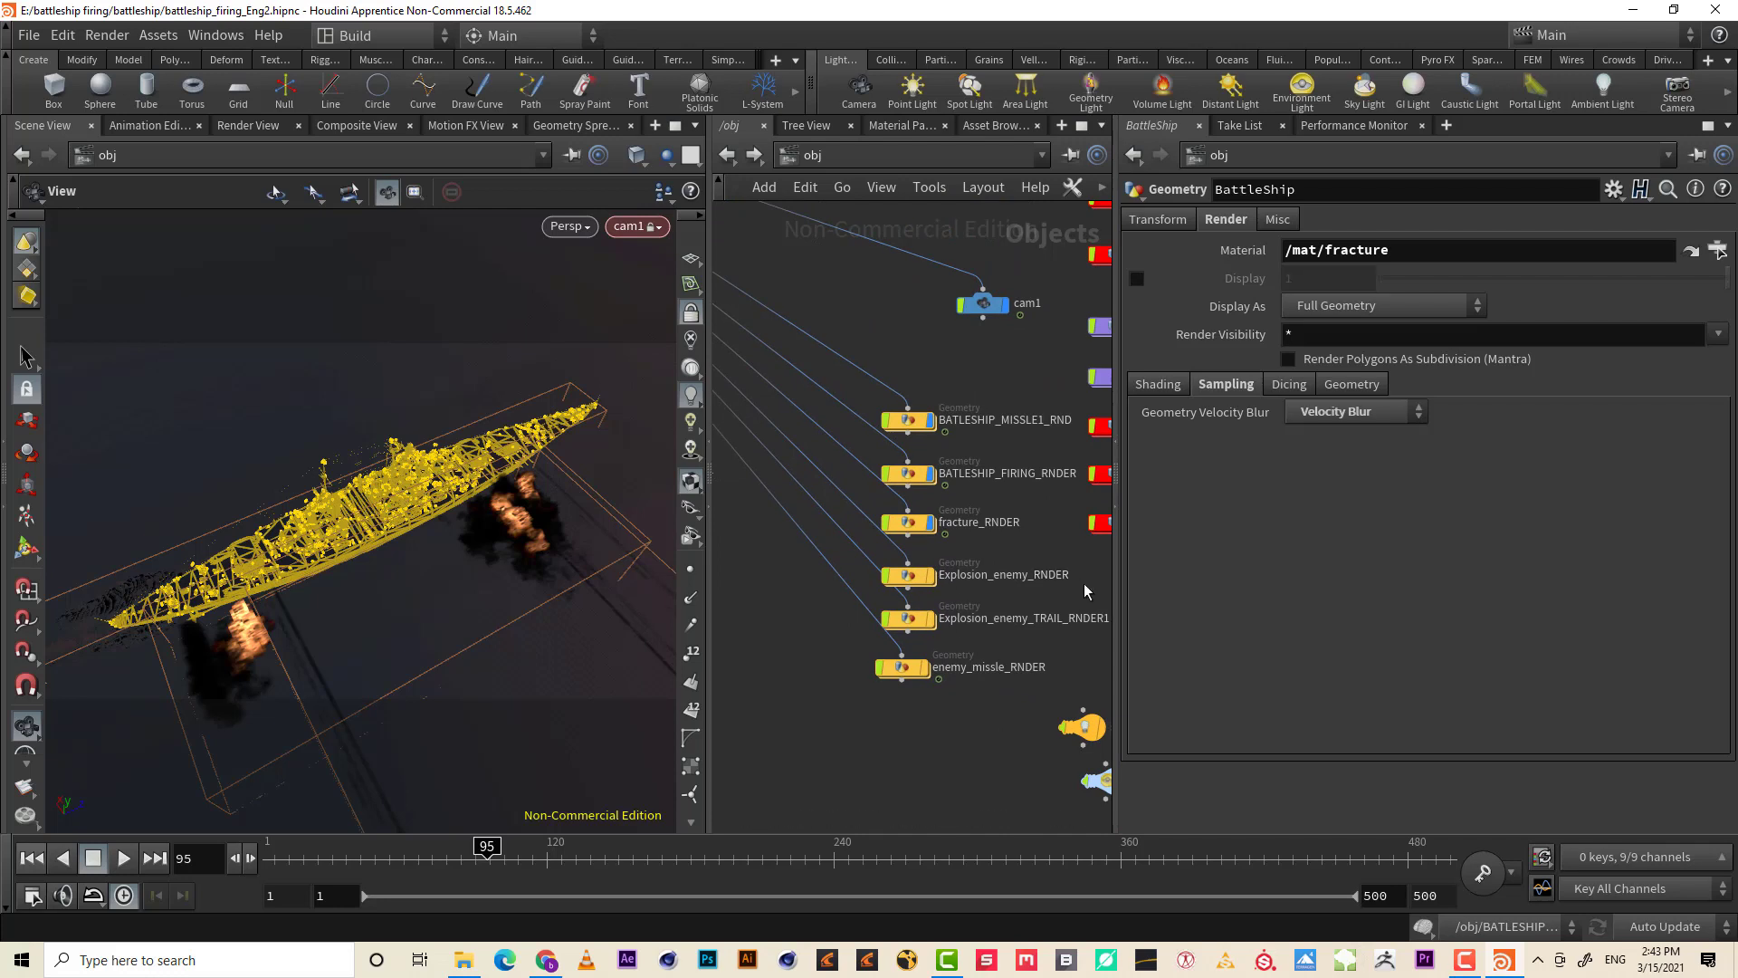
{"action": "left_click", "coordinate": [905, 524]}
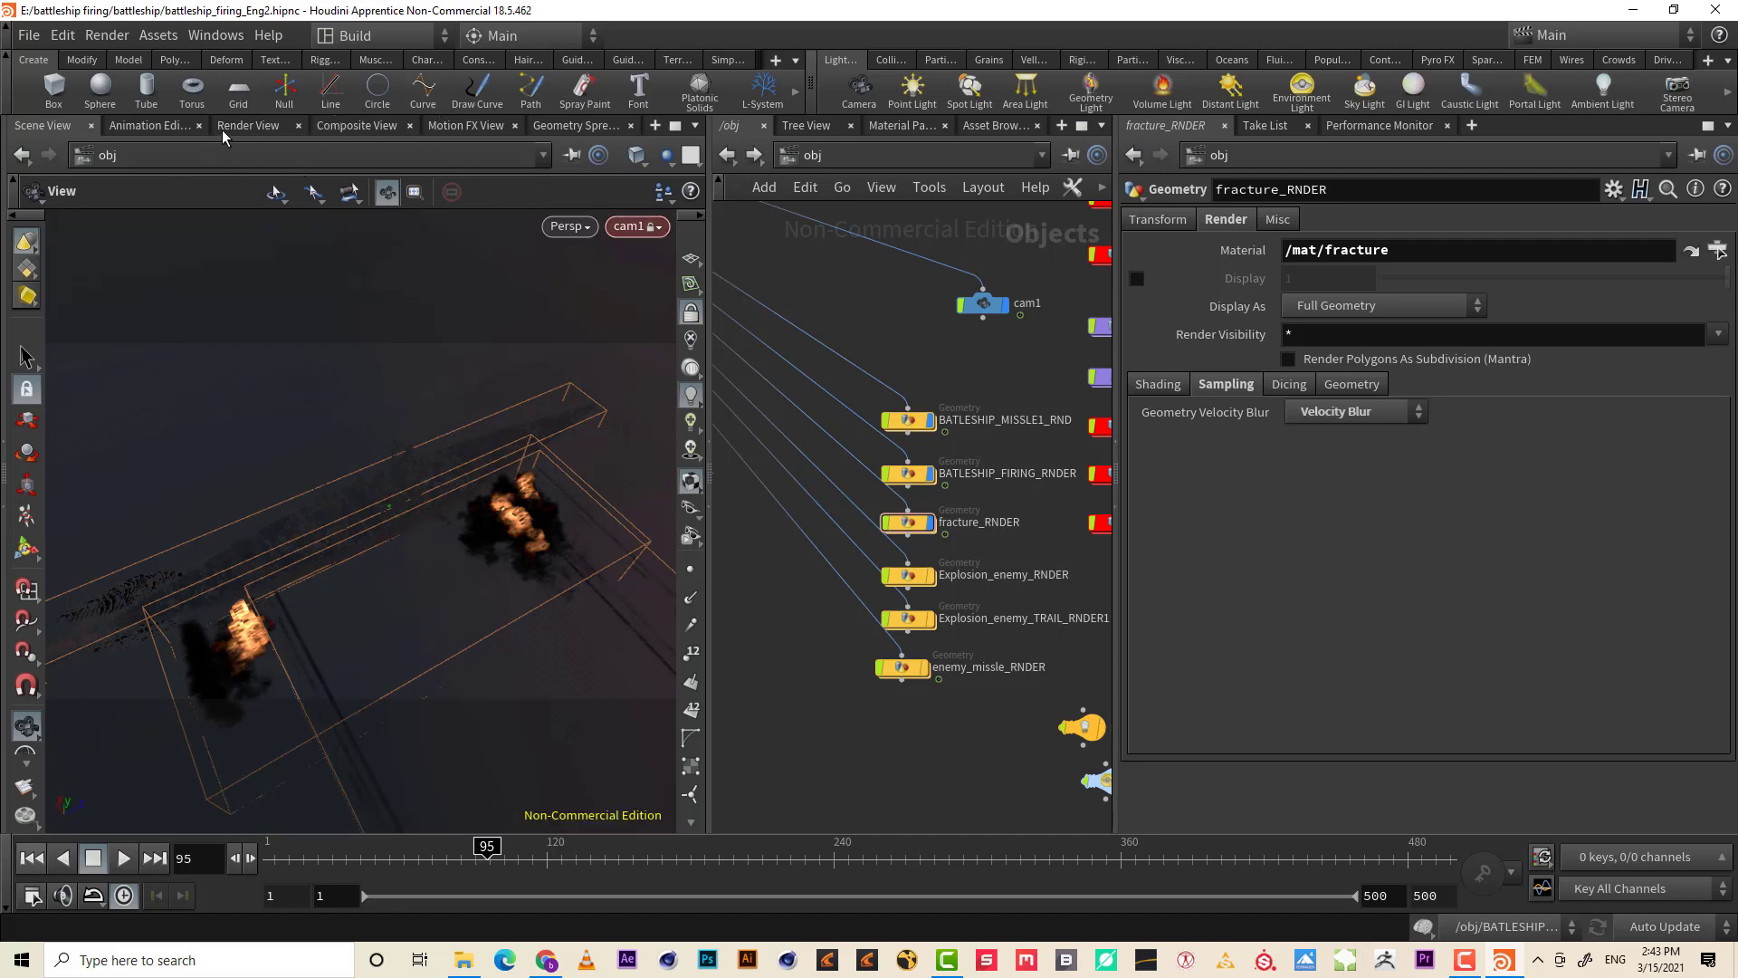
- From the Render View, go to /out and render merge2's twelve merged outputs
{"action": "left_click", "coordinate": [273, 128]}
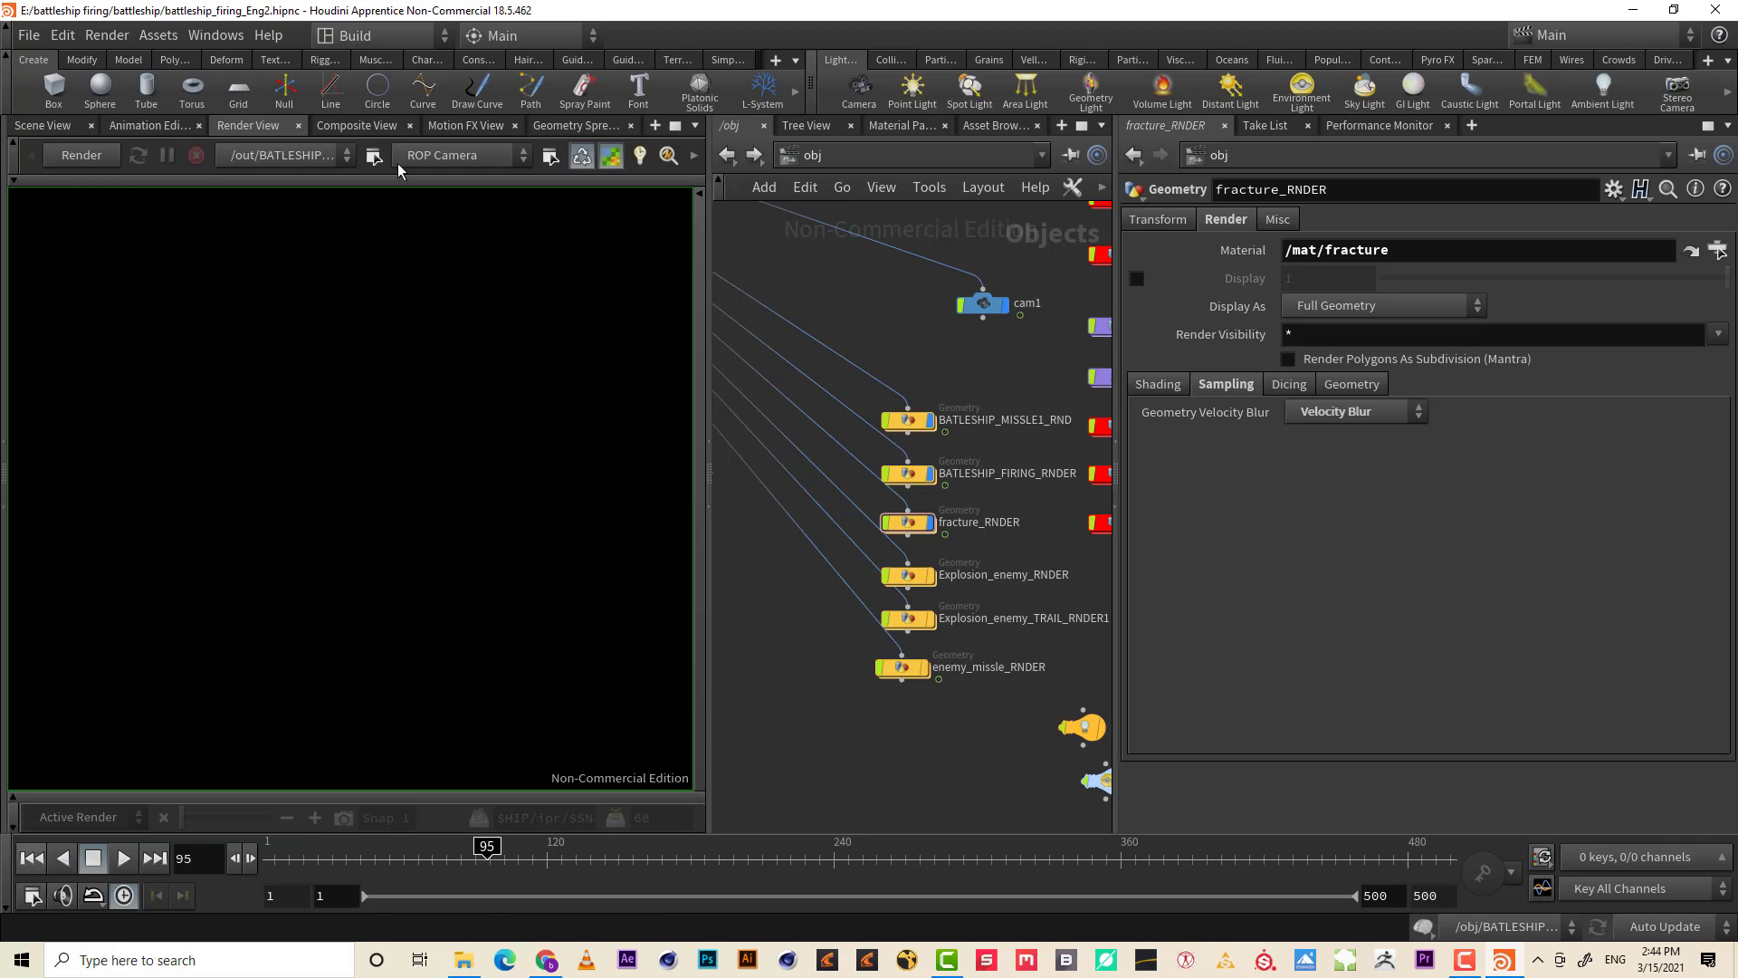
{"action": "middle_click_drag", "start_coordinate": [1010, 247], "coordinate": [905, 261]}
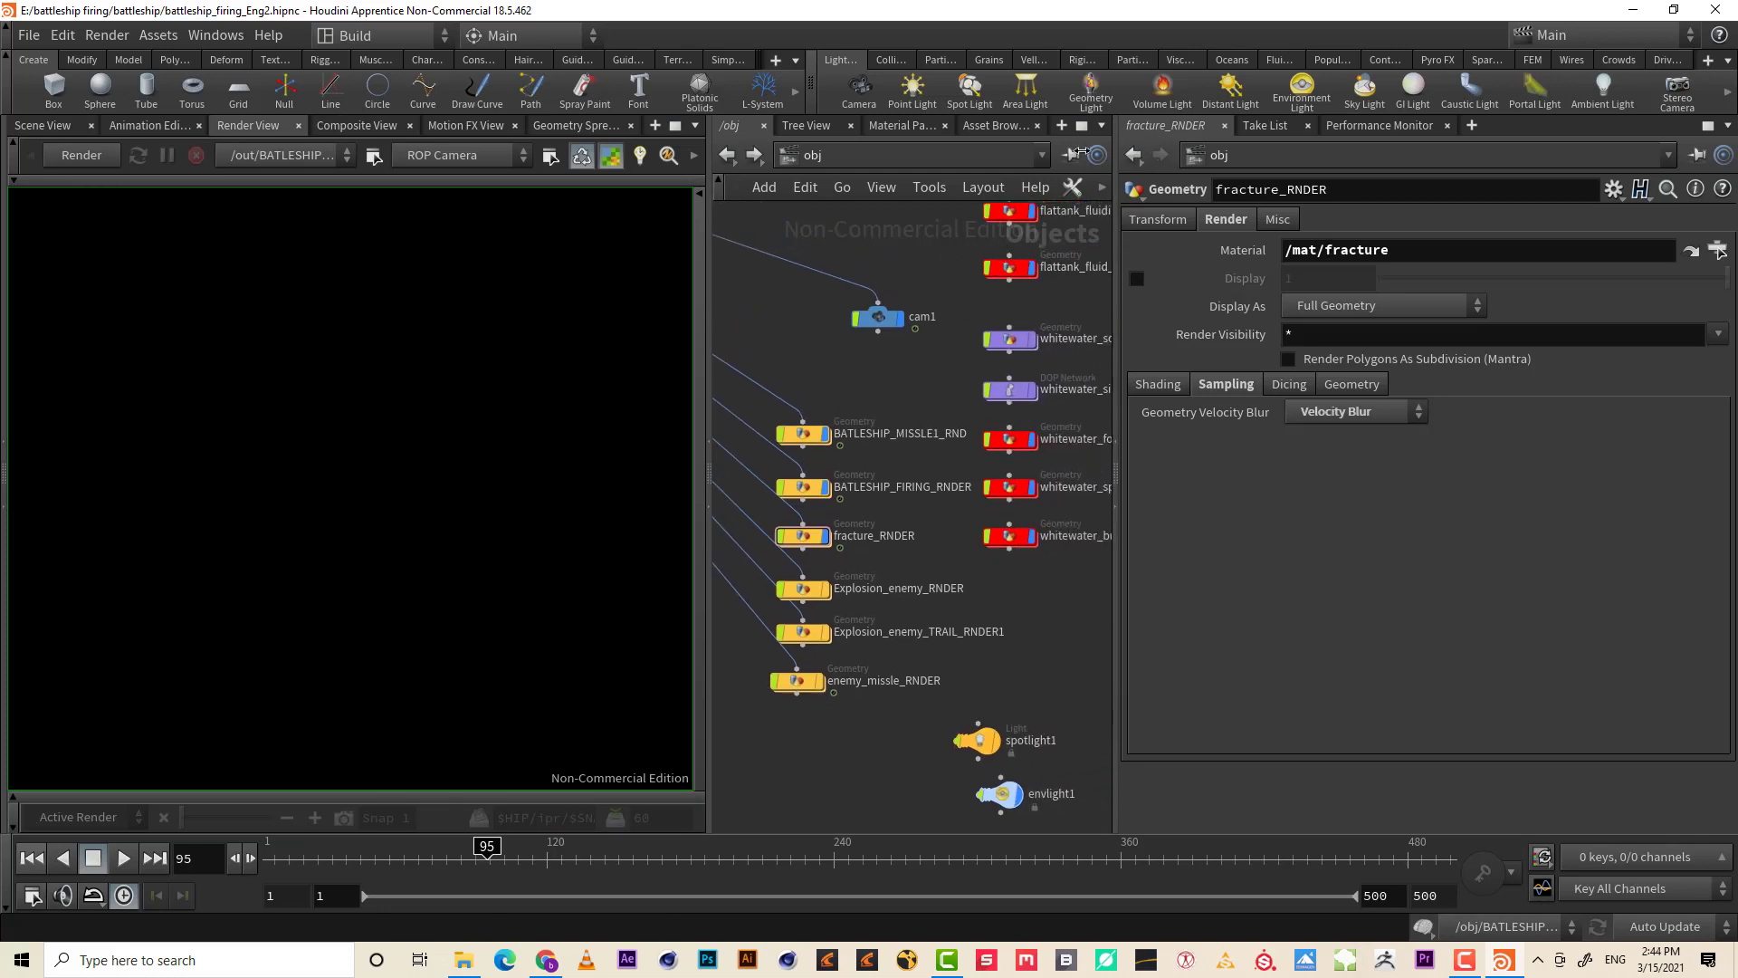
{"action": "left_click", "coordinate": [841, 189]}
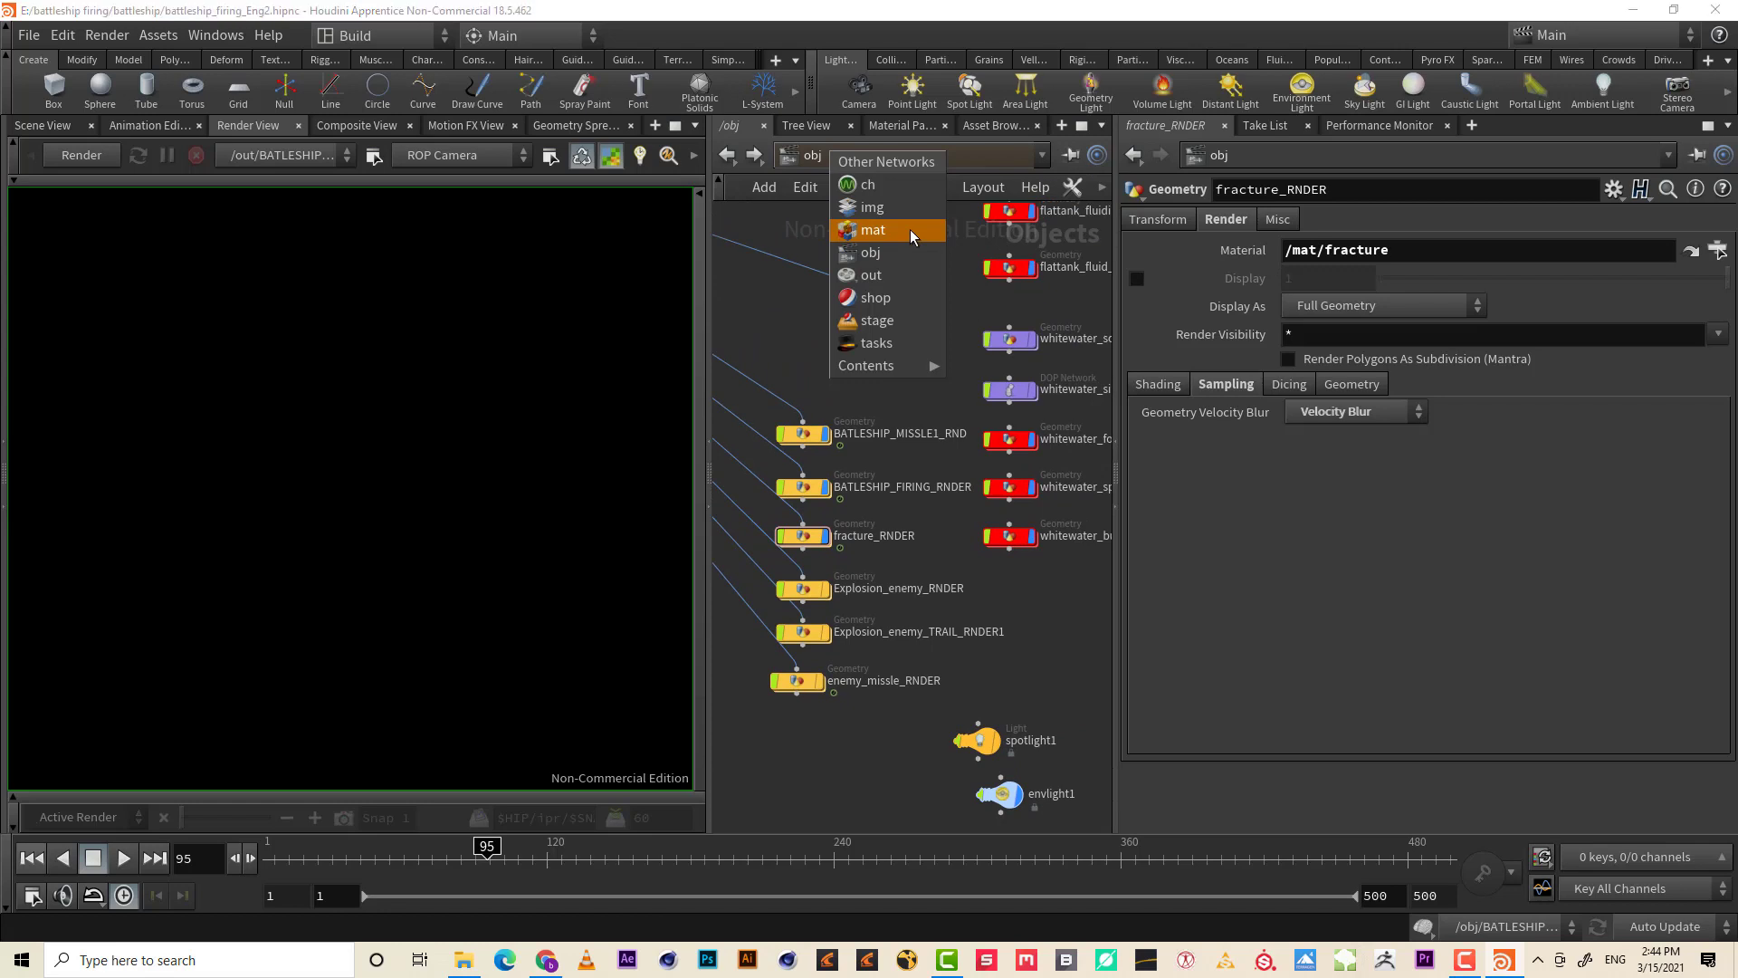
{"action": "left_click", "coordinate": [910, 274]}
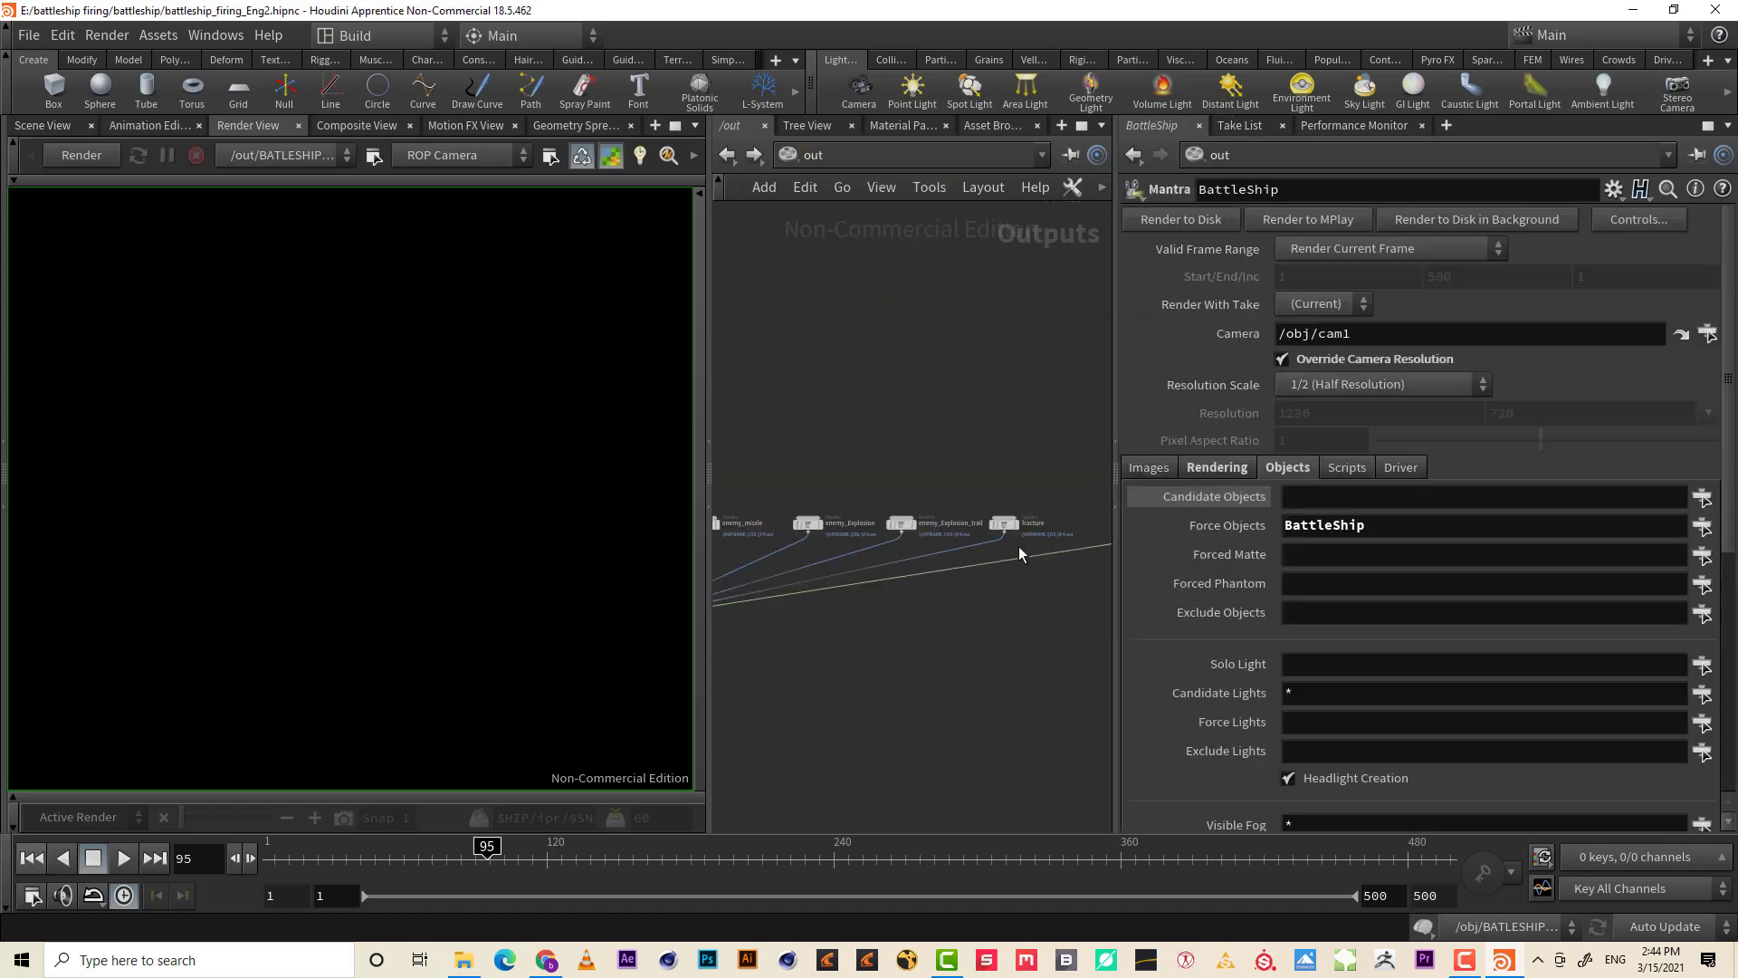
{"action": "left_click_drag", "start_coordinate": [846, 543], "coordinate": [994, 614]}
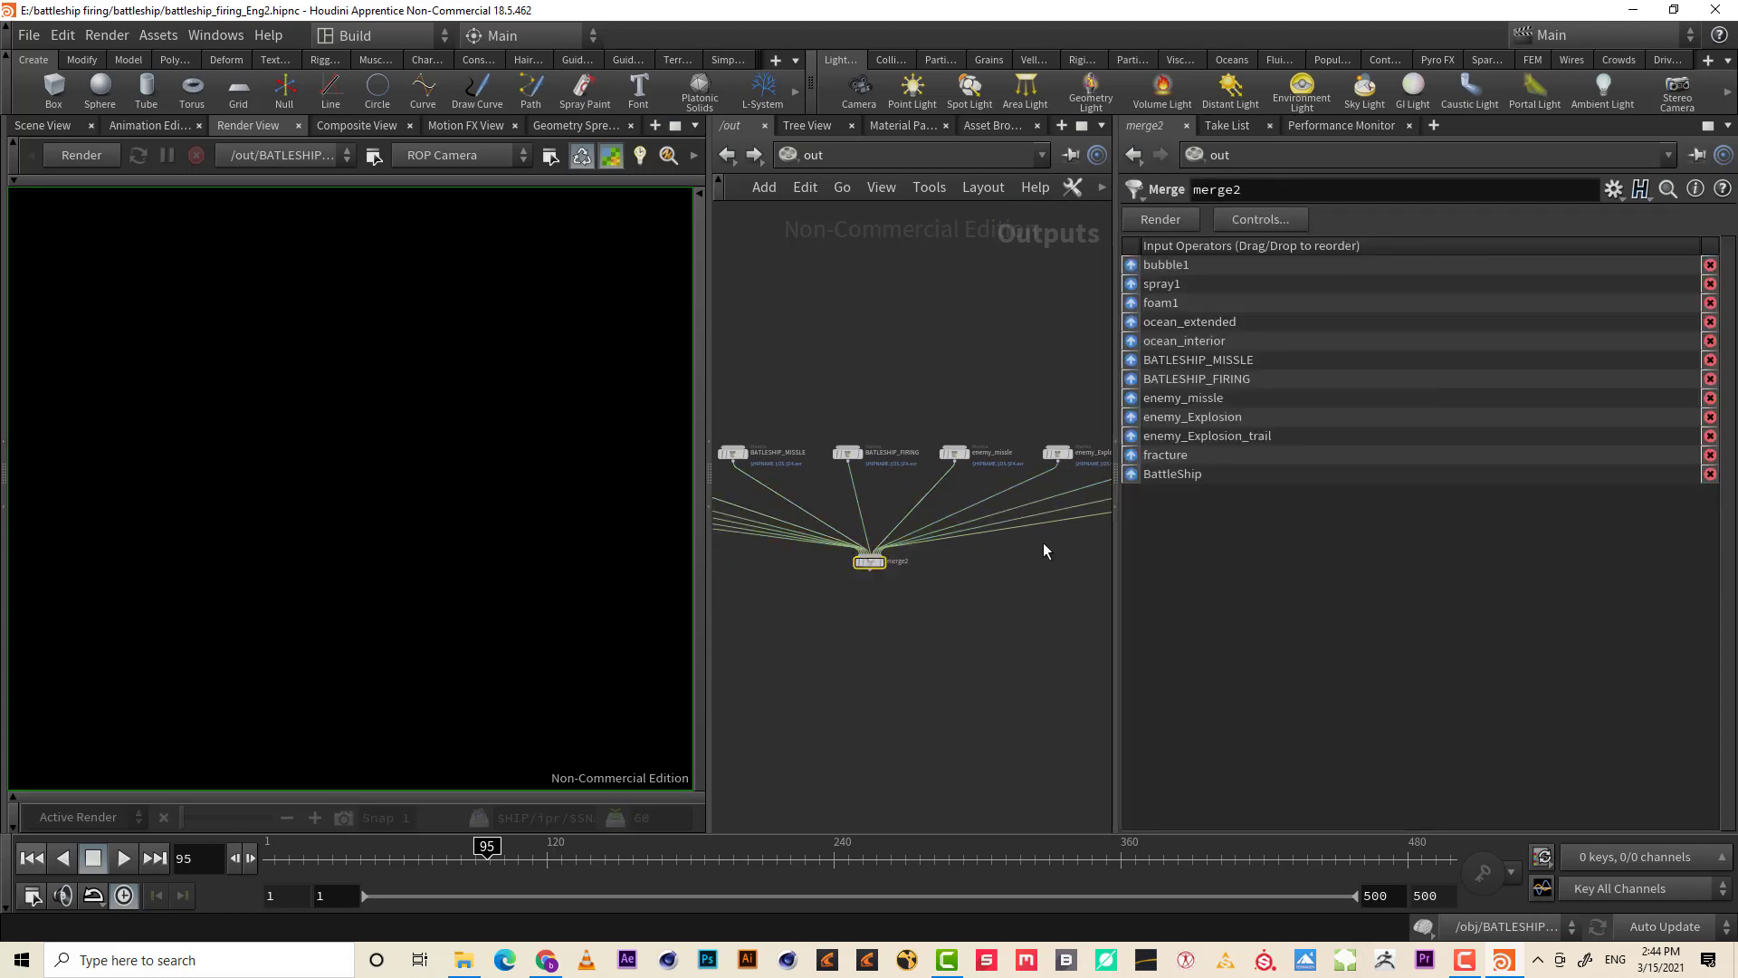
{"action": "left_click", "coordinate": [1166, 223]}
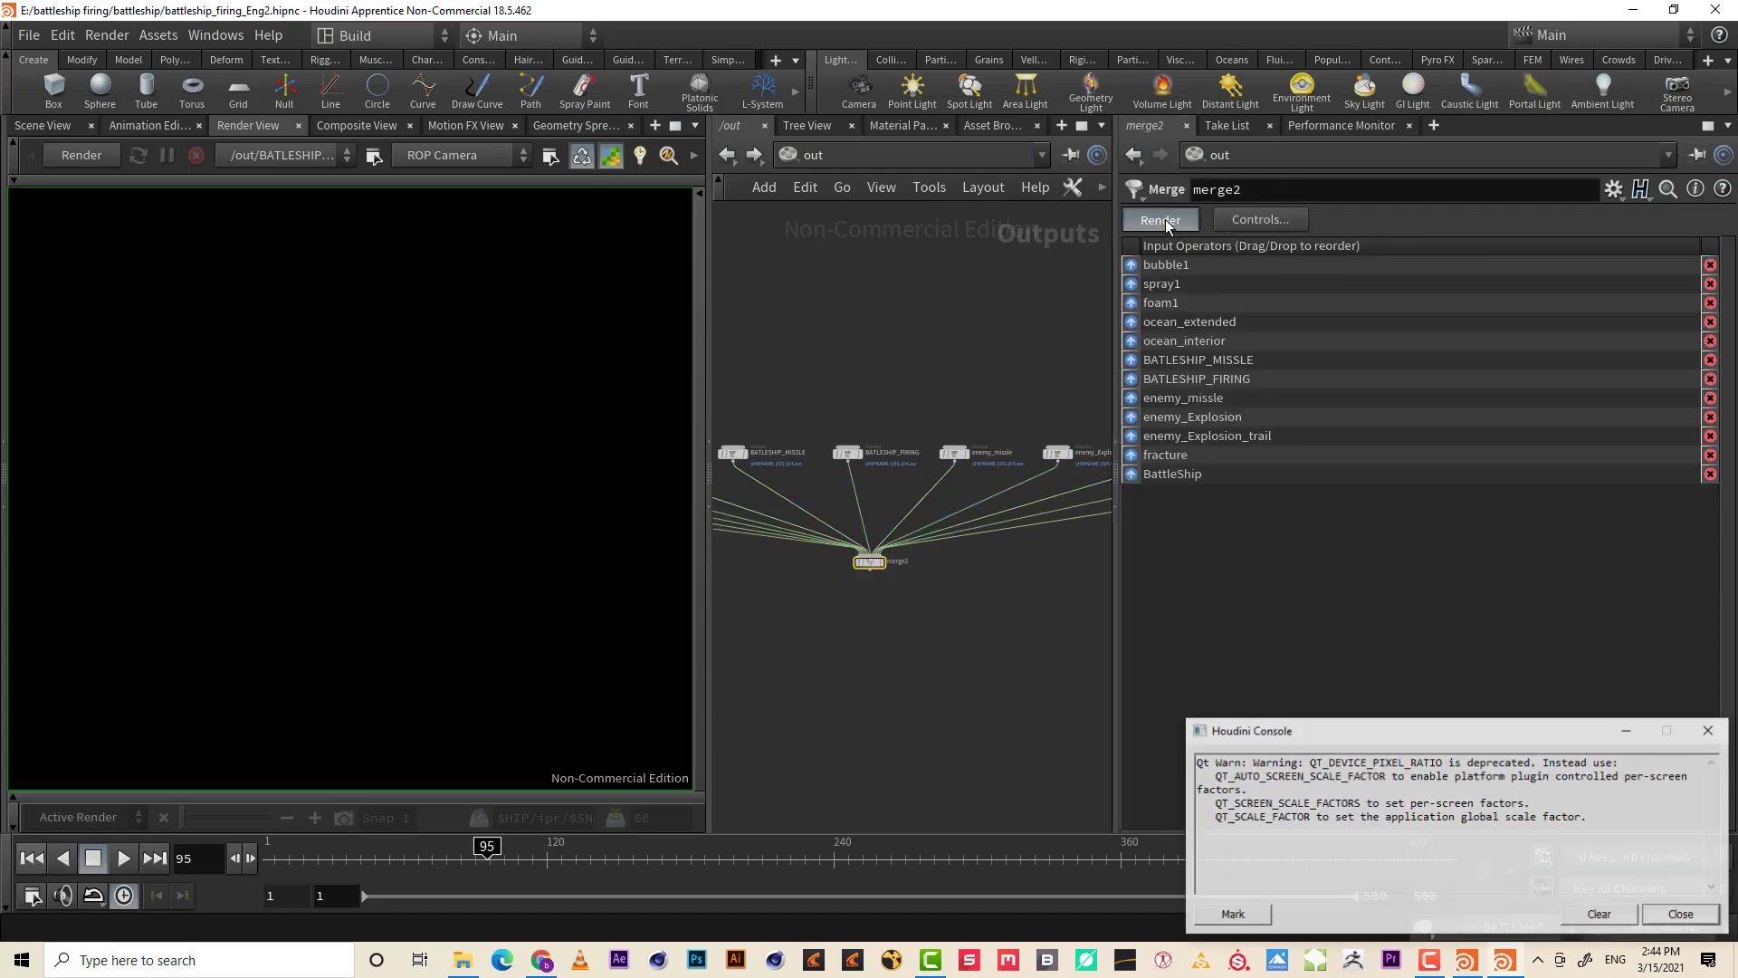